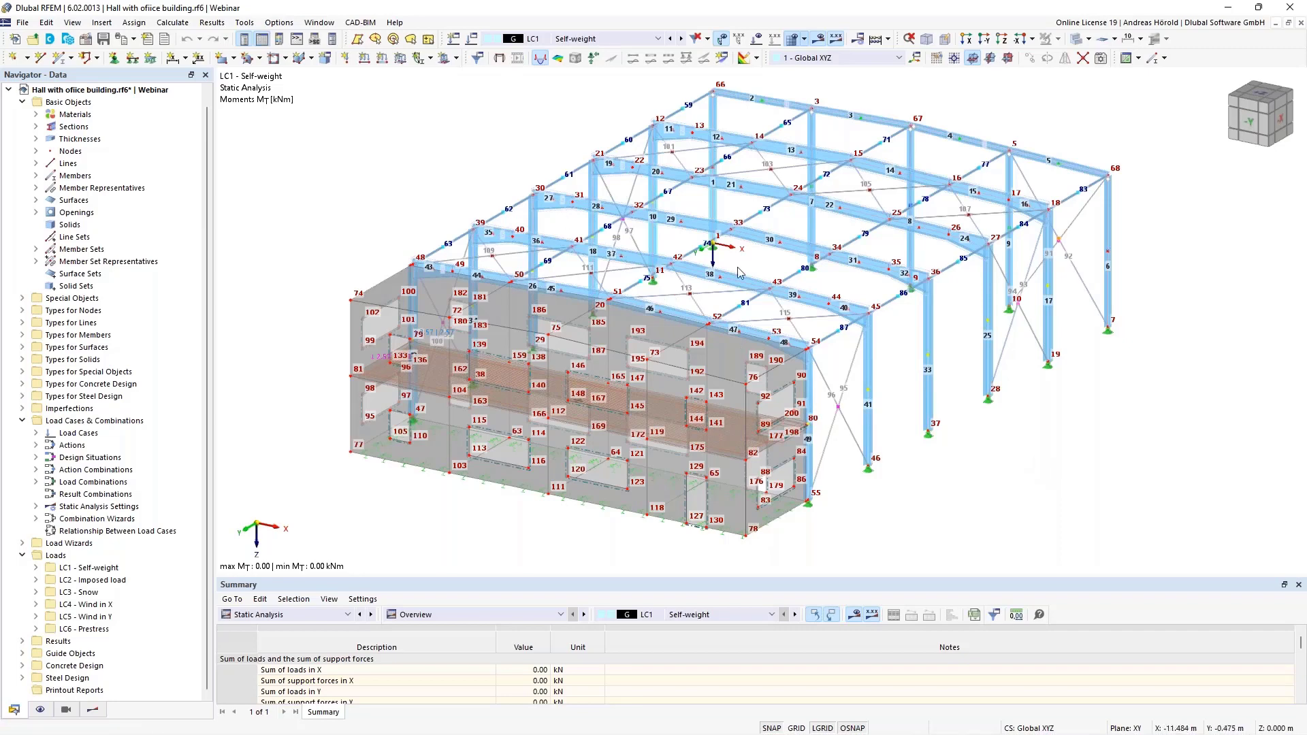
Hide the results and display the applied loads of the Self-weight load case on the whole hall model
middle_click_drag(1103, 365, 713, 140, "ctrl")
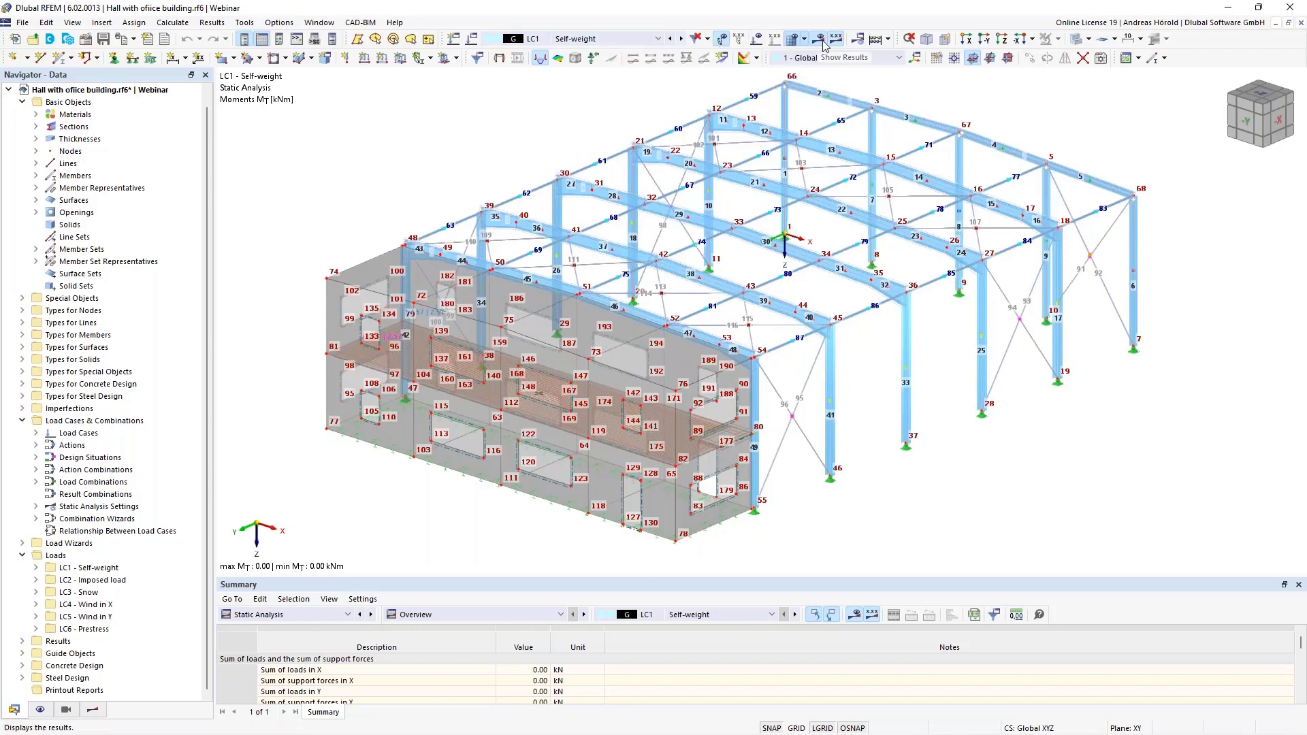
left_click(758, 39)
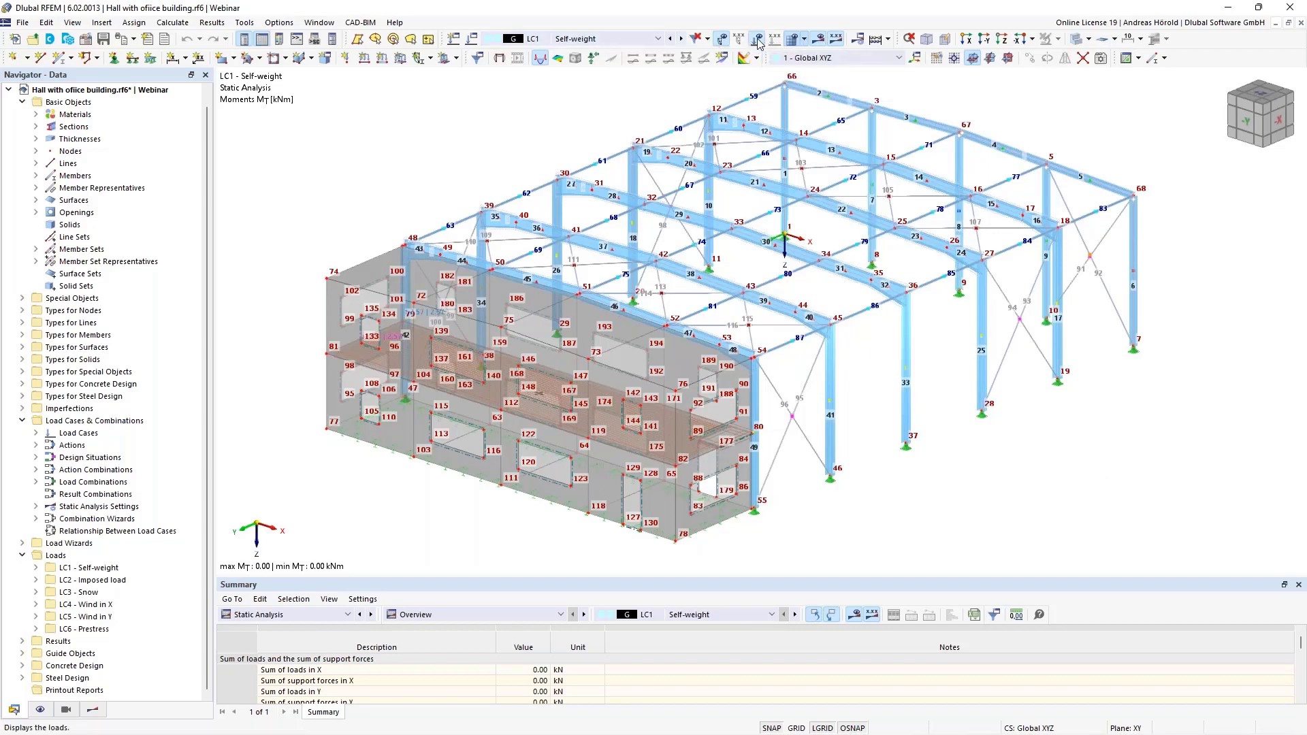
left_click(822, 39)
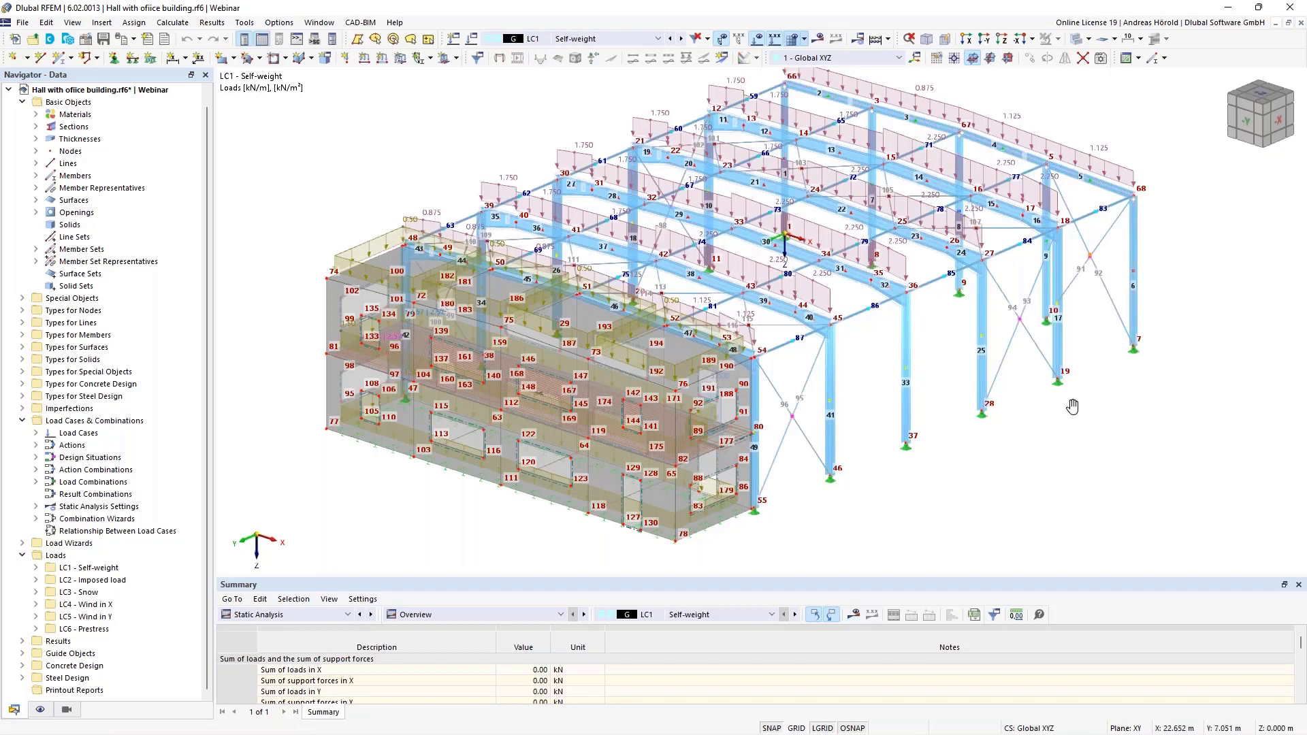
middle_click_drag(1071, 409, 1070, 453)
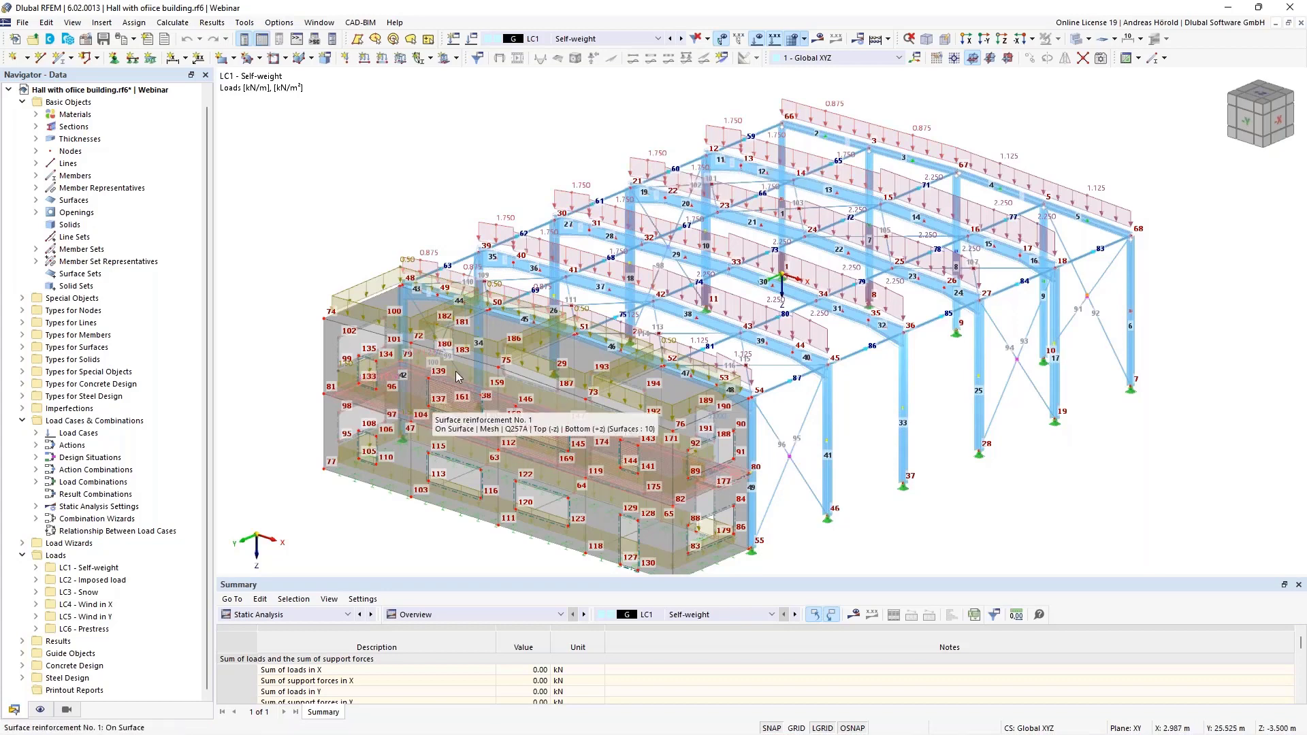
View the Imposed load and Snow load cases, switching the snow load wizard's separate display of generated loads off and back on
left_click(682, 39)
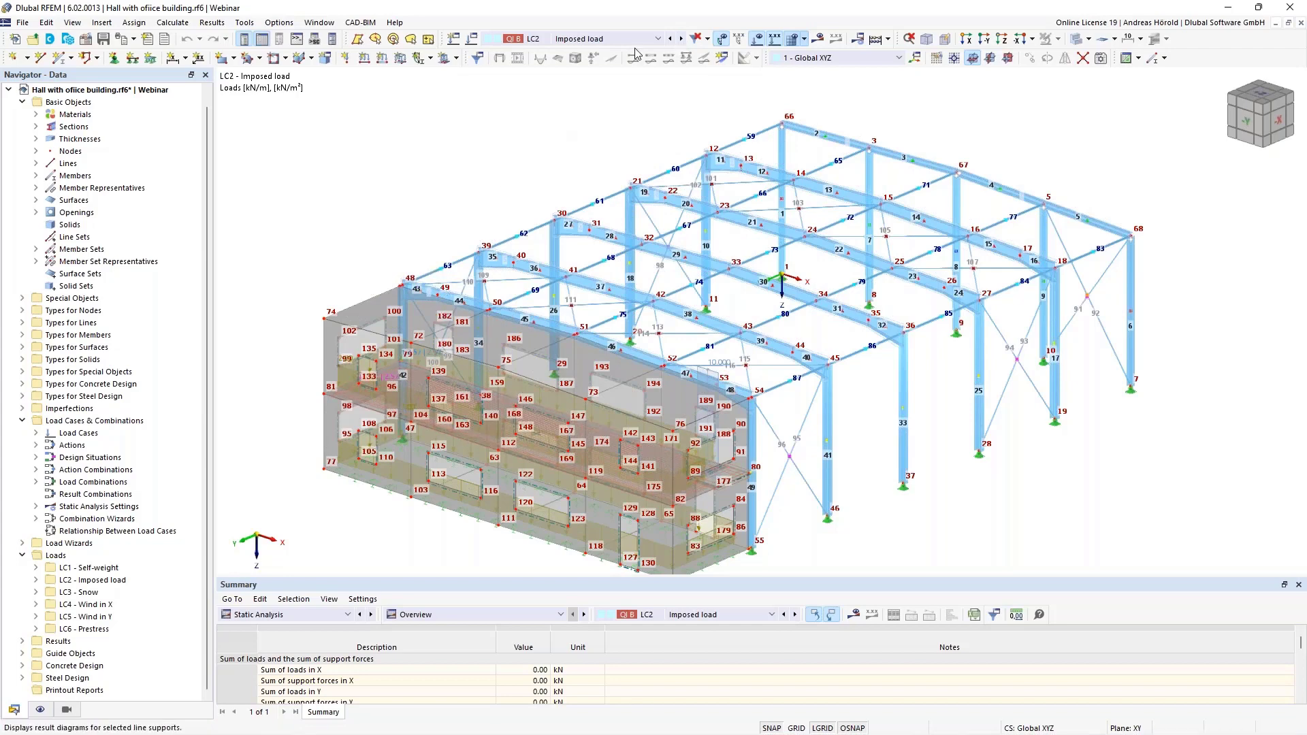
left_click(682, 40)
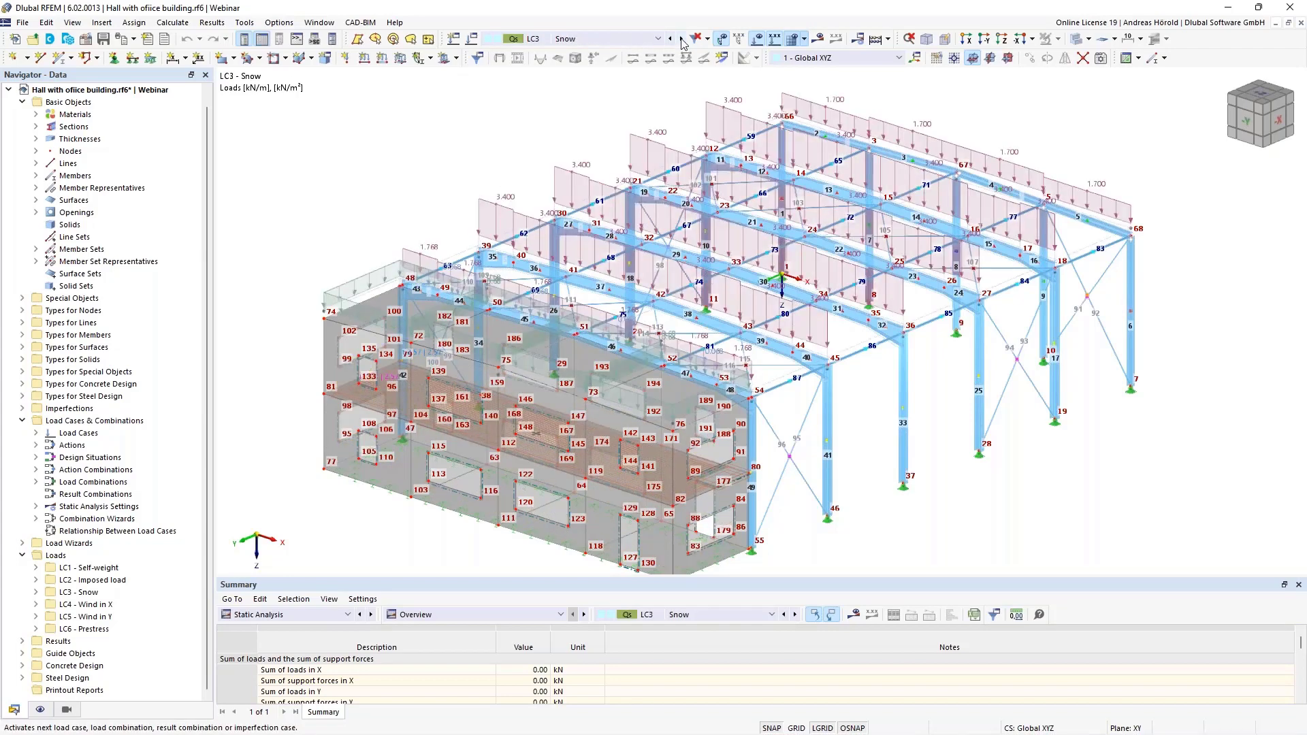
right_click(647, 145)
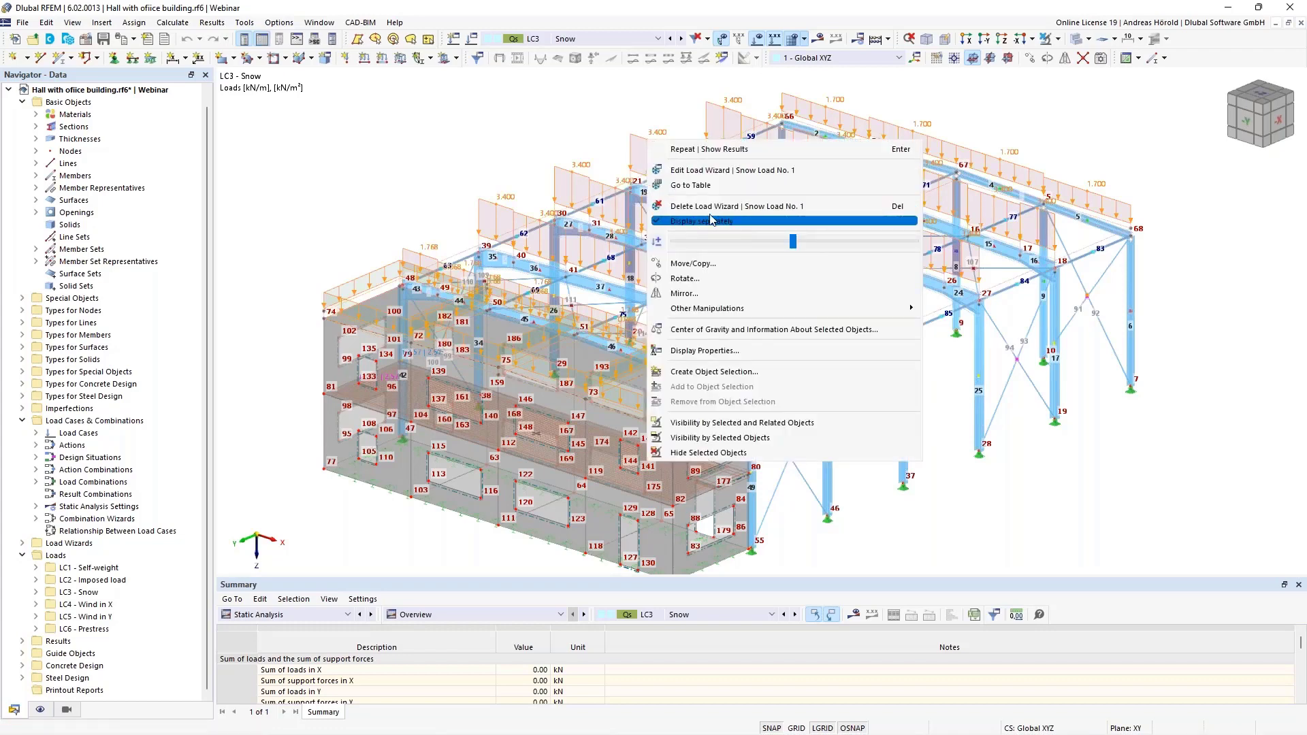
left_click(745, 224)
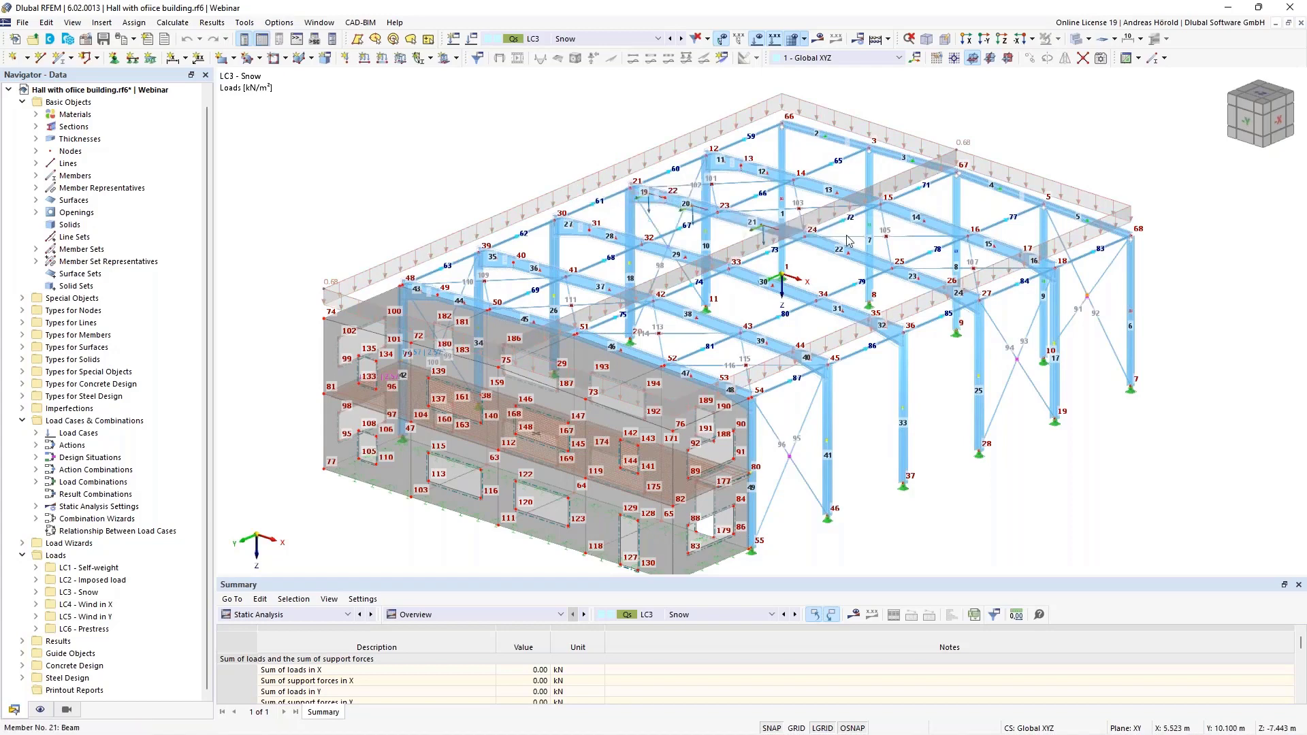
right_click(604, 176)
left_click(657, 259)
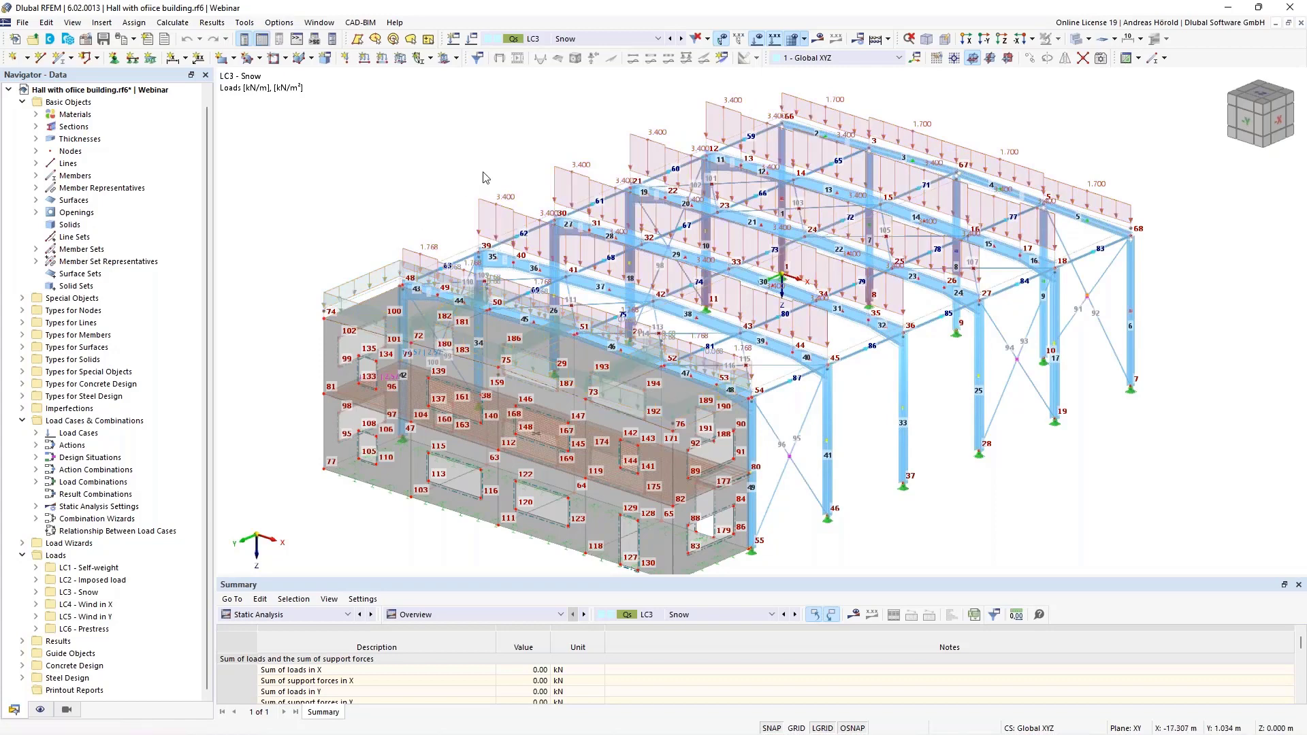
Activate load case LC4 Wind in X and display the loads generated by its wind load wizard separately
left_click(681, 39)
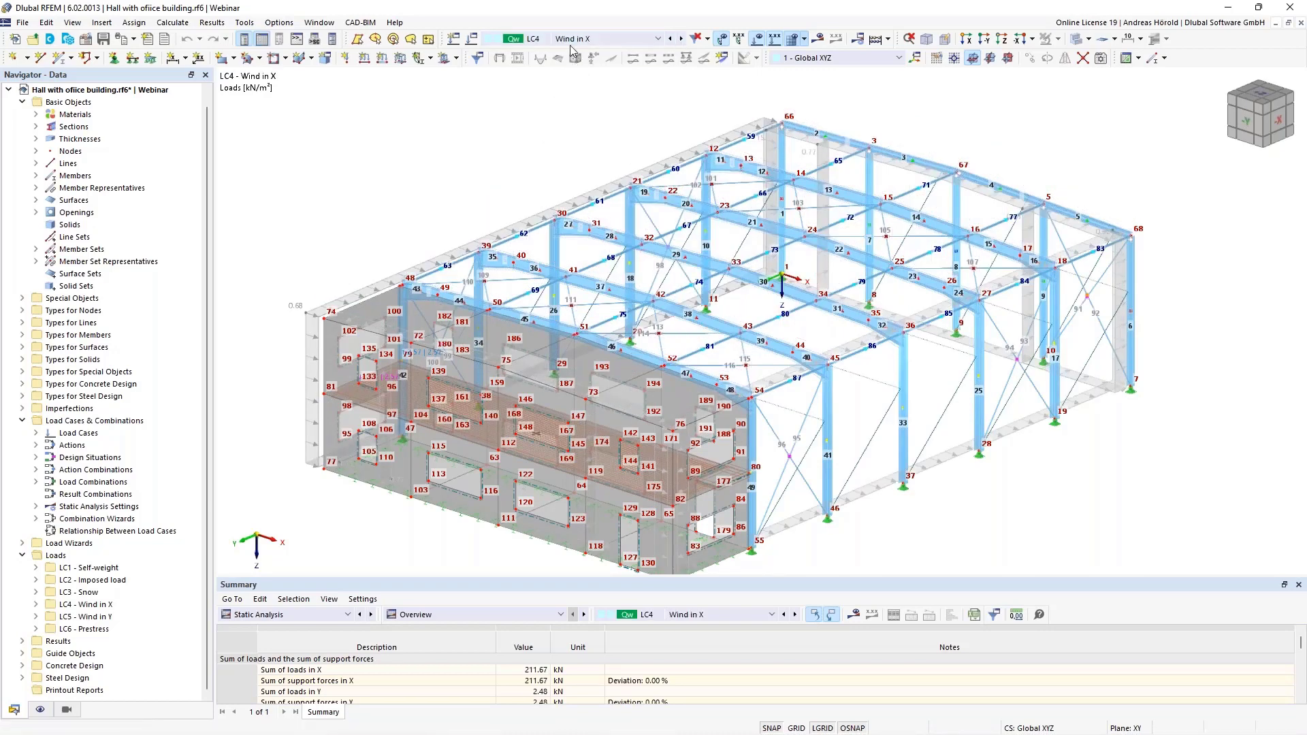
right_click(672, 160)
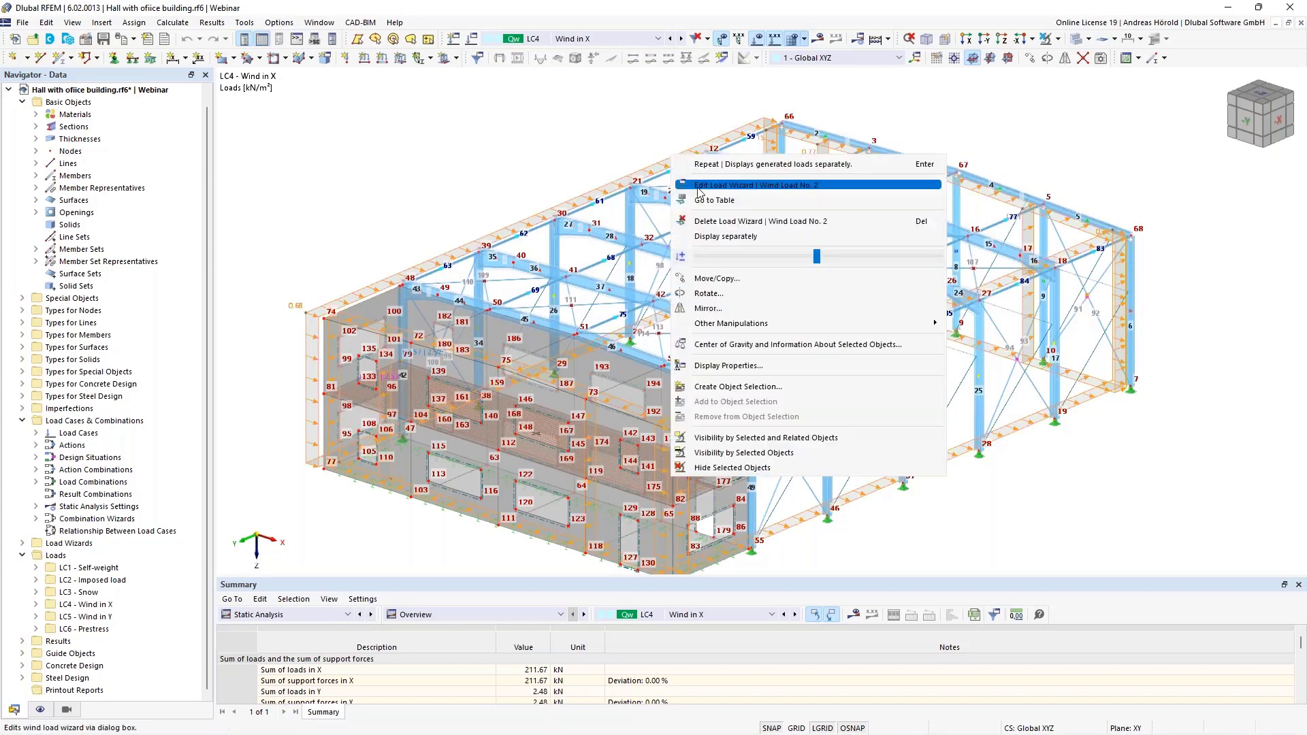
left_click(730, 243)
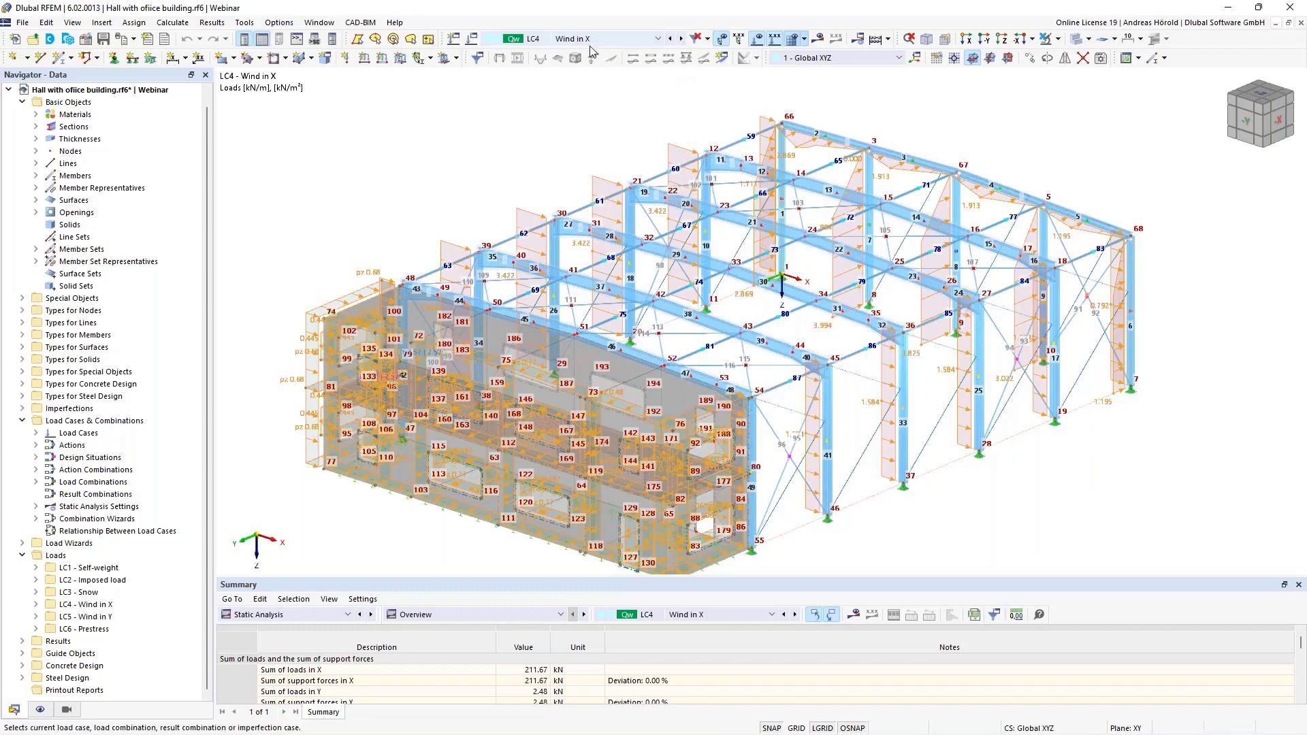
View load cases LC5 Wind in Y and LC6 Prestress, and imperfection cases IC11 in +X and IC13 in +Y
left_click(681, 39)
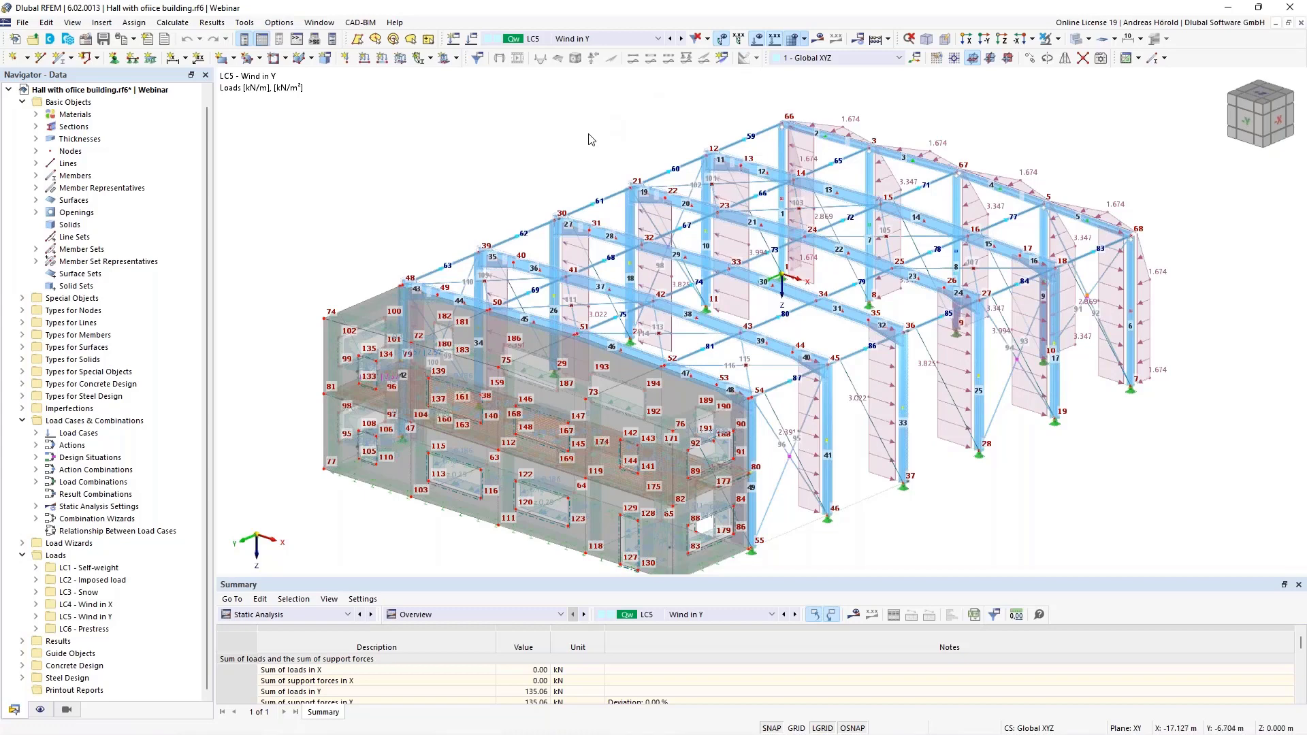
left_click(681, 39)
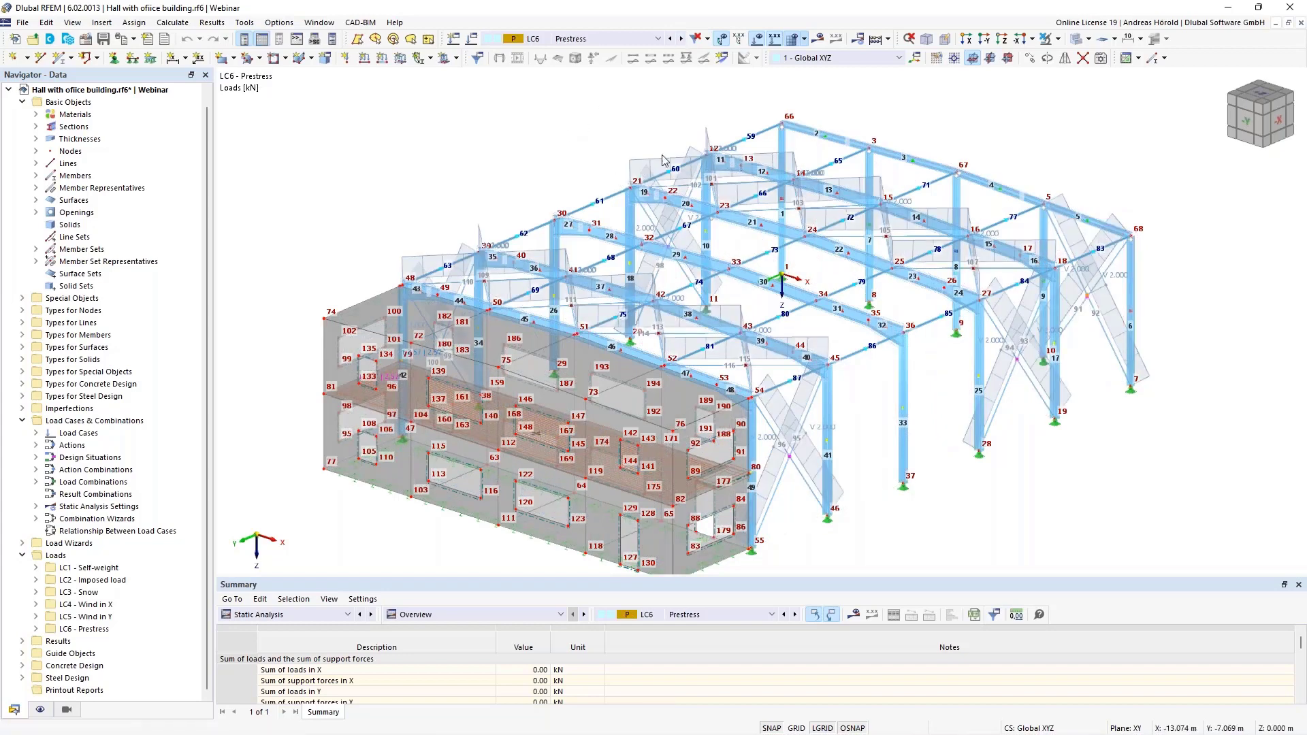
left_click(621, 41)
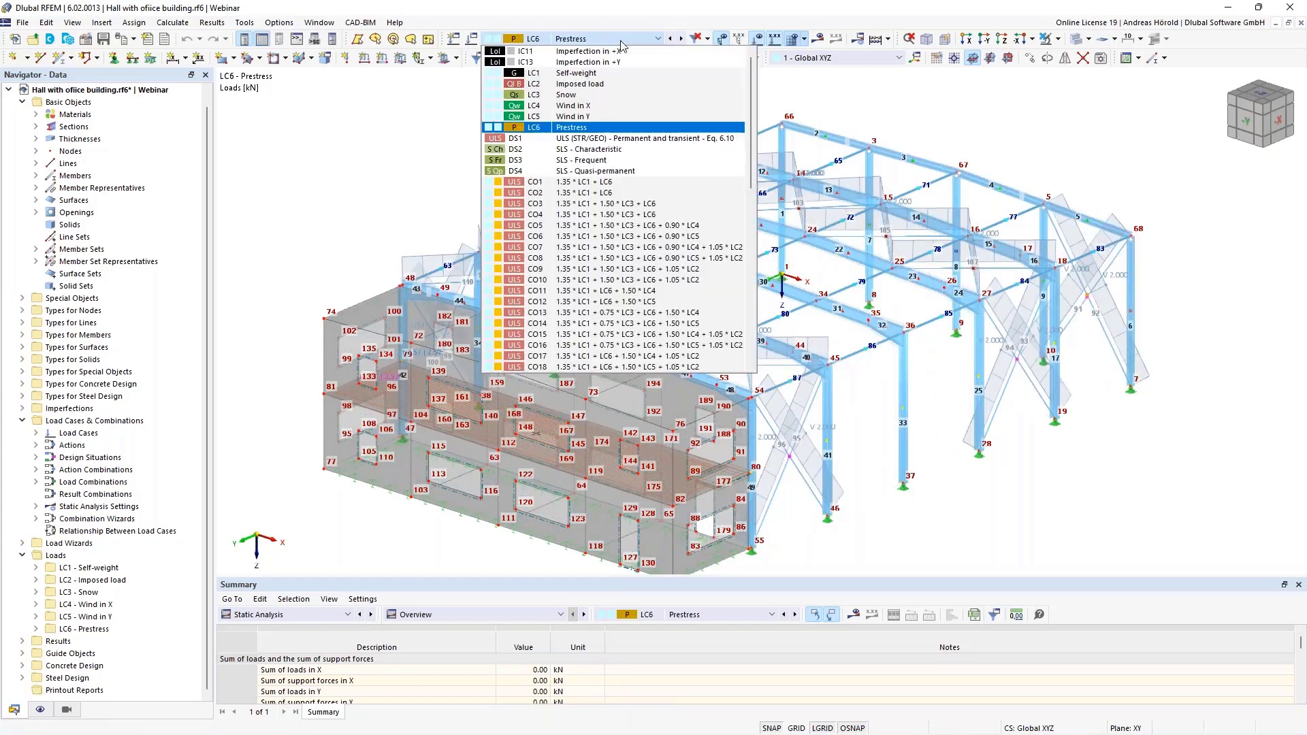
left_click(618, 52)
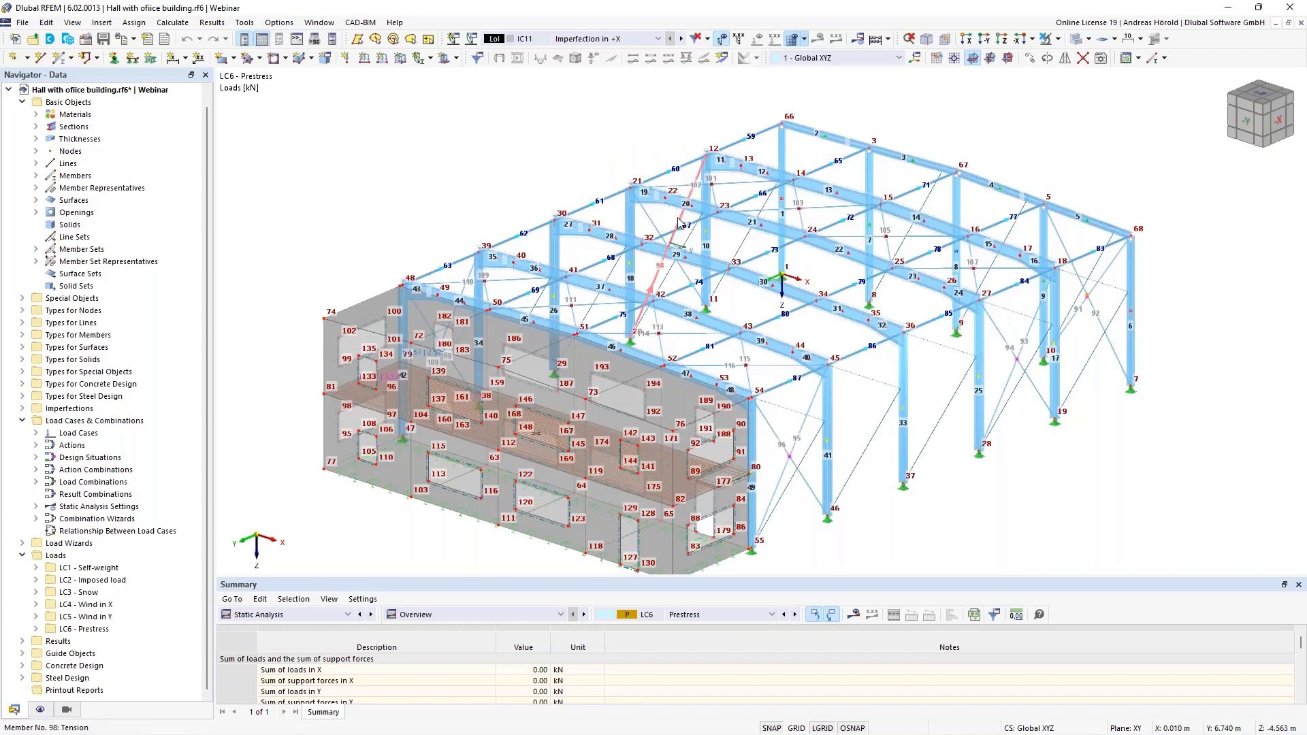
left_click(681, 39)
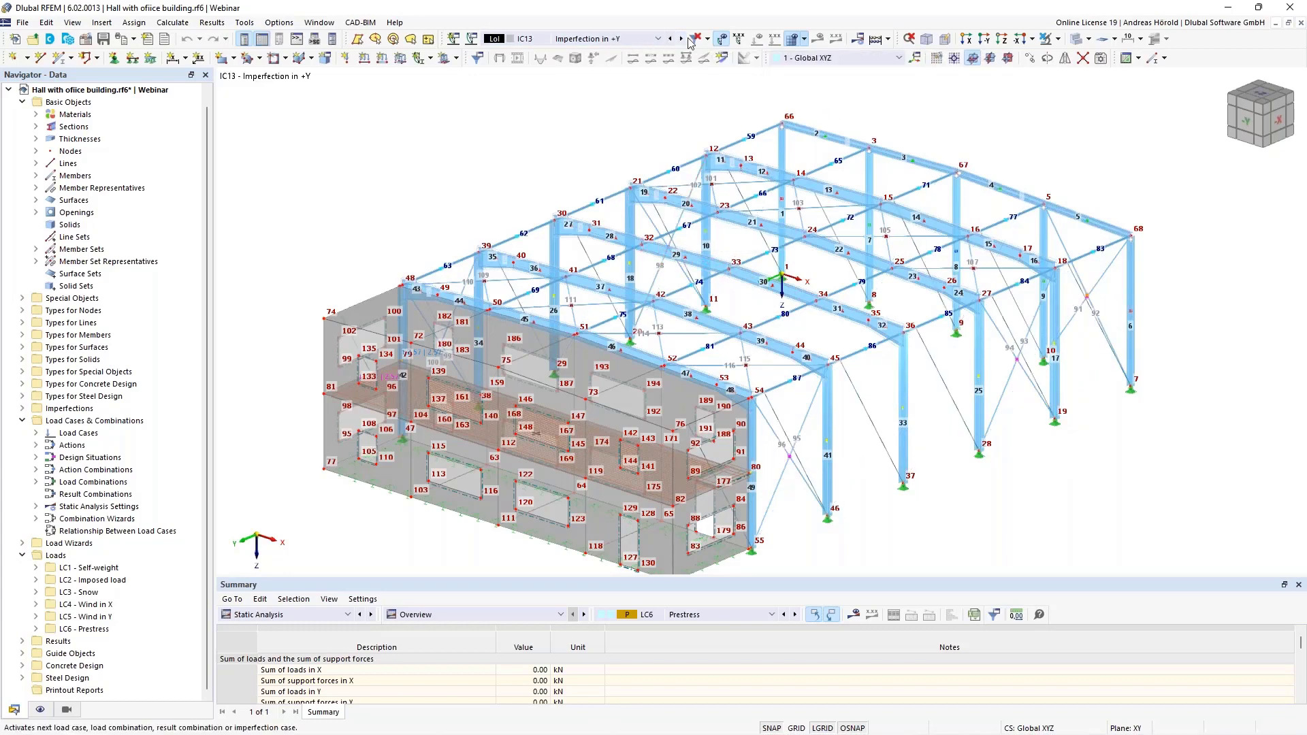
left_click(723, 40)
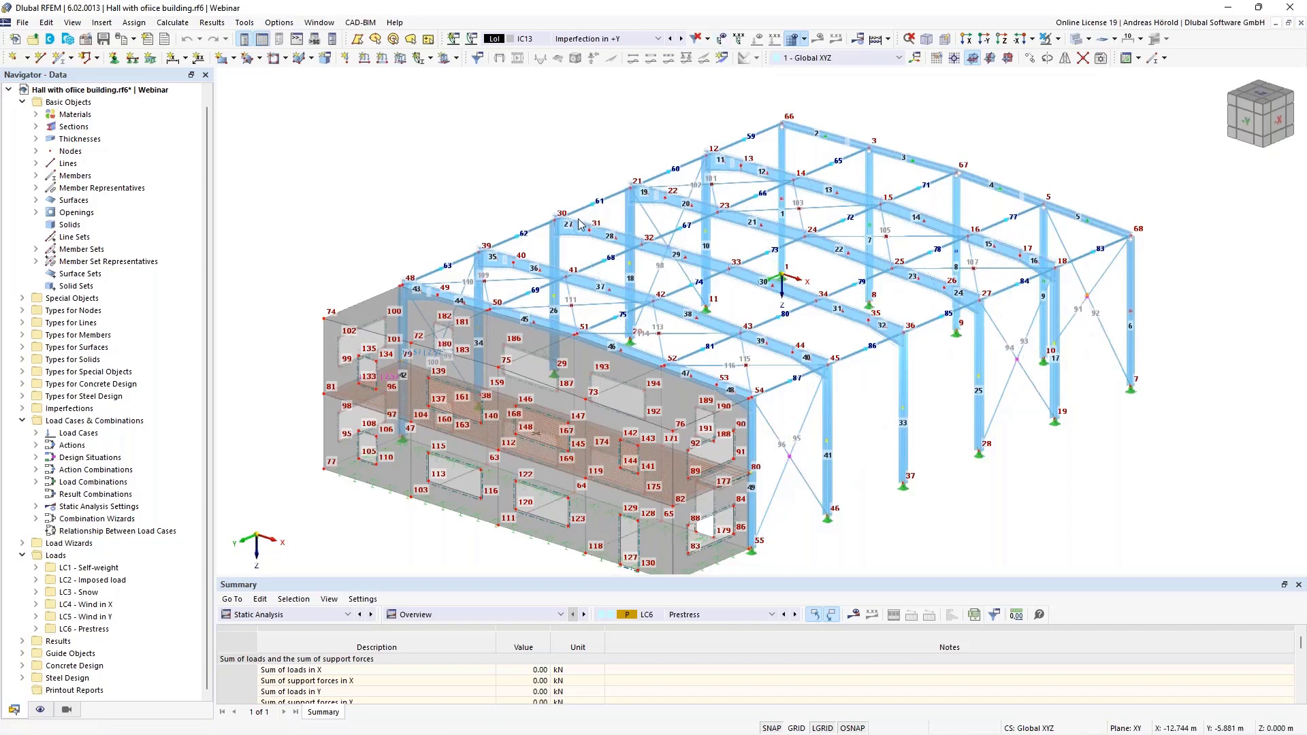
Open the load cases and combinations settings and examine the available standard groups and national annexes, keeping EN 1990 and DIN 2012-08
right_click(76, 423)
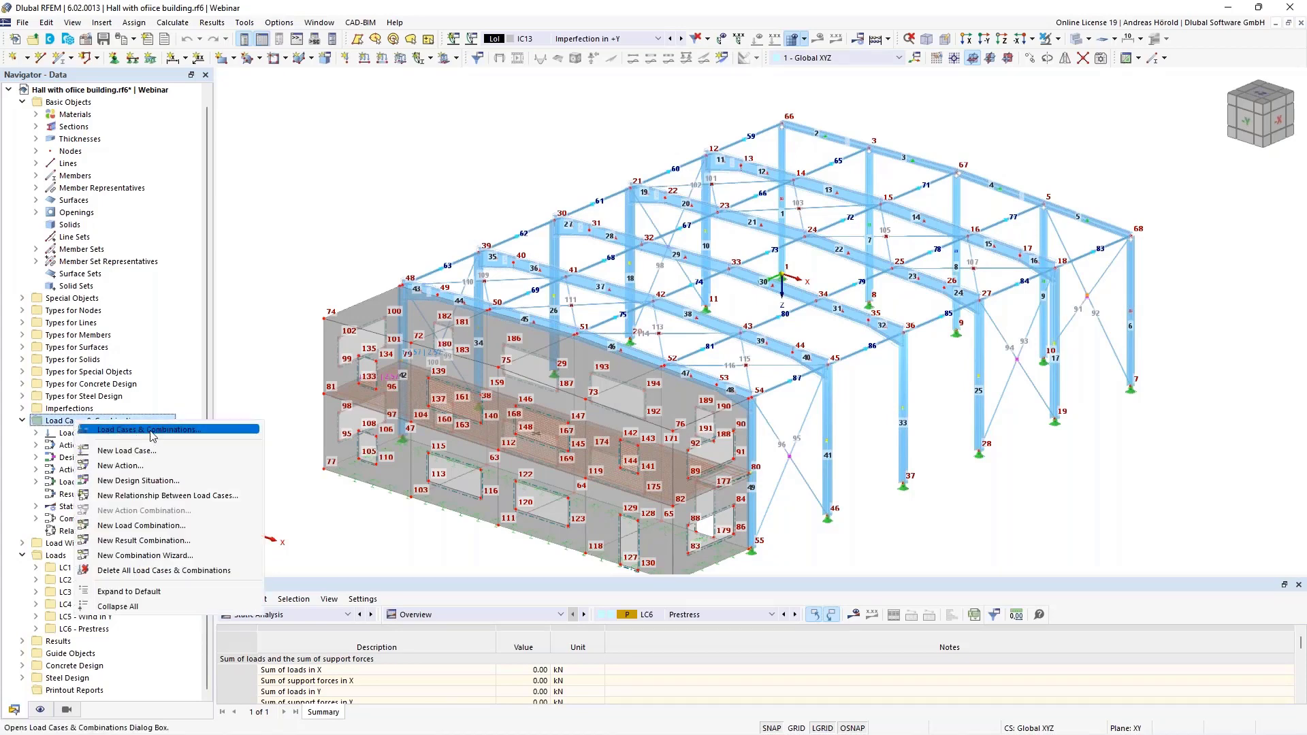
left_click(150, 431)
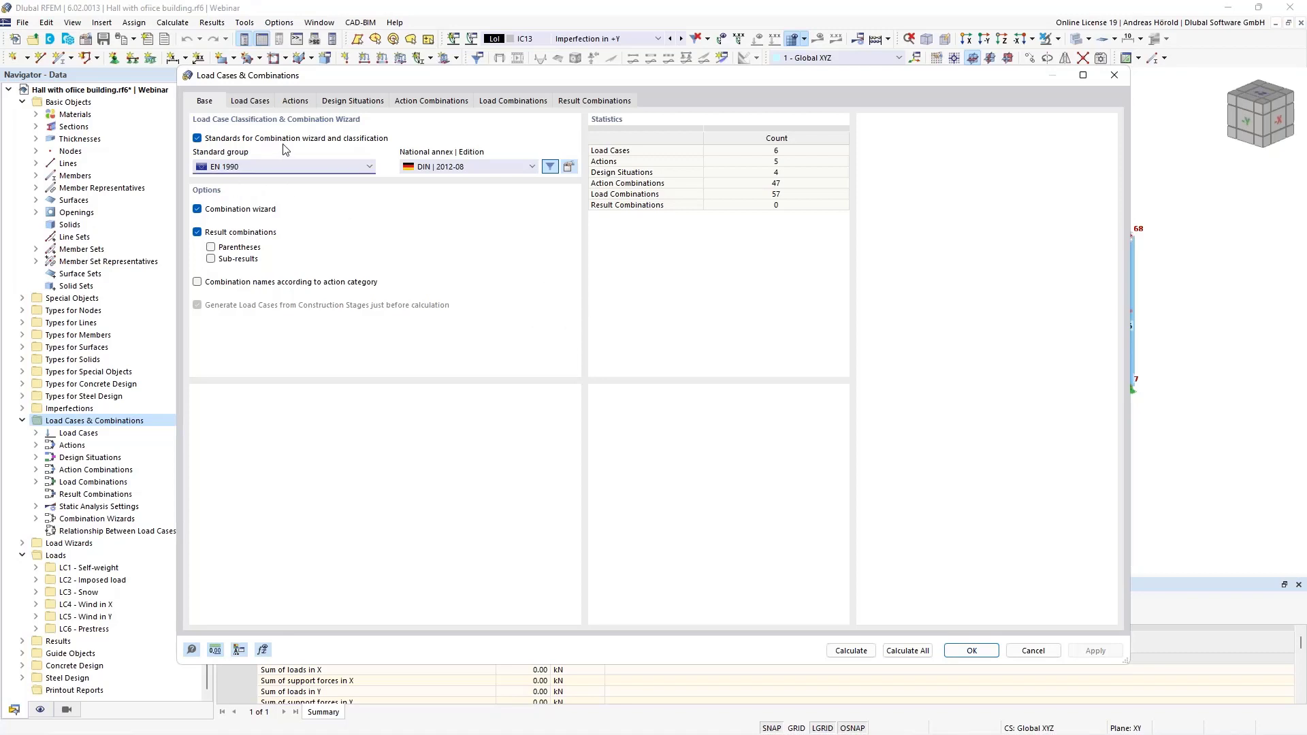
left_click(289, 168)
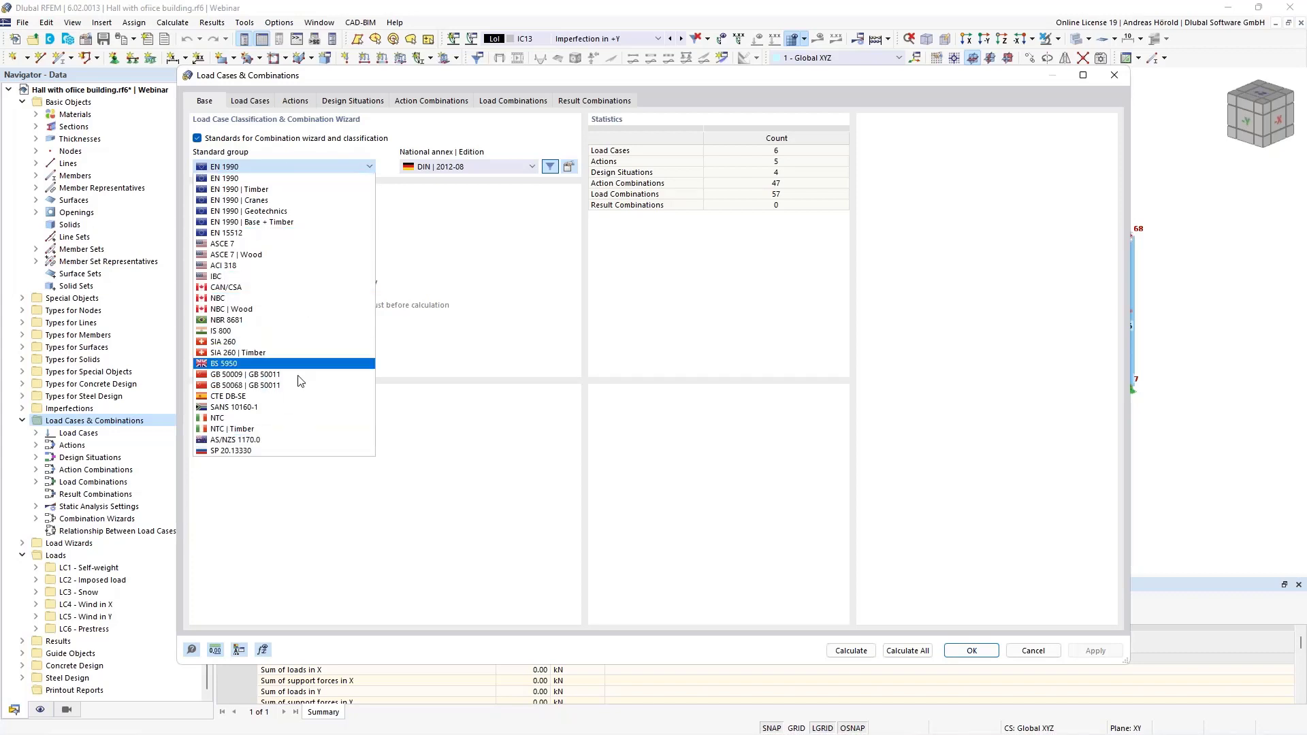
left_click(427, 233)
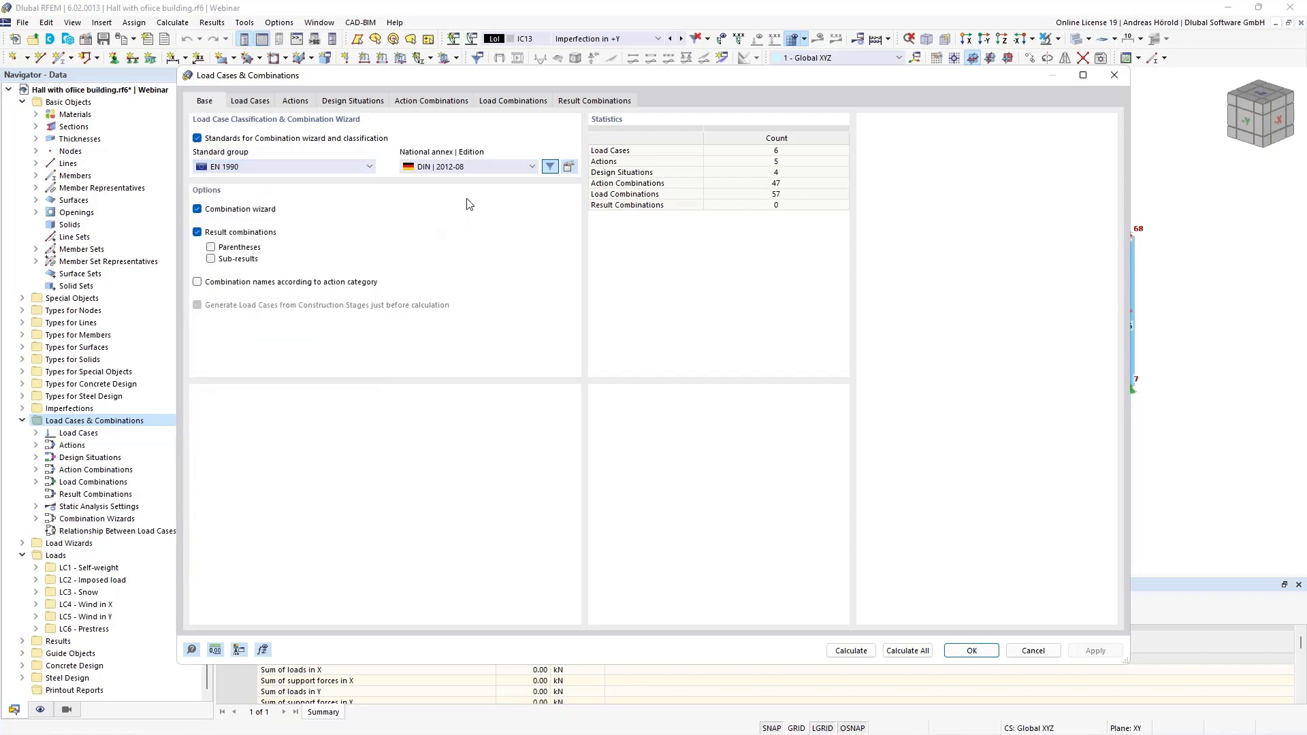
left_click(495, 166)
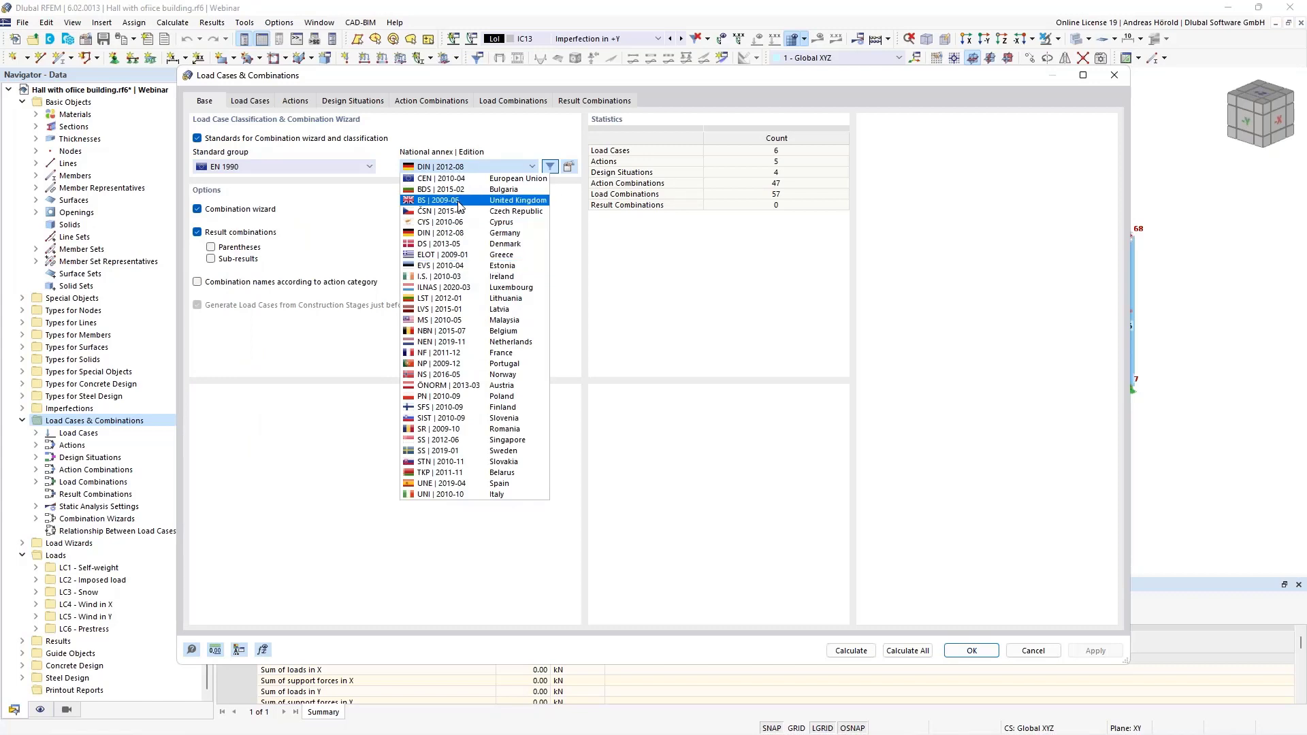
left_click(495, 140)
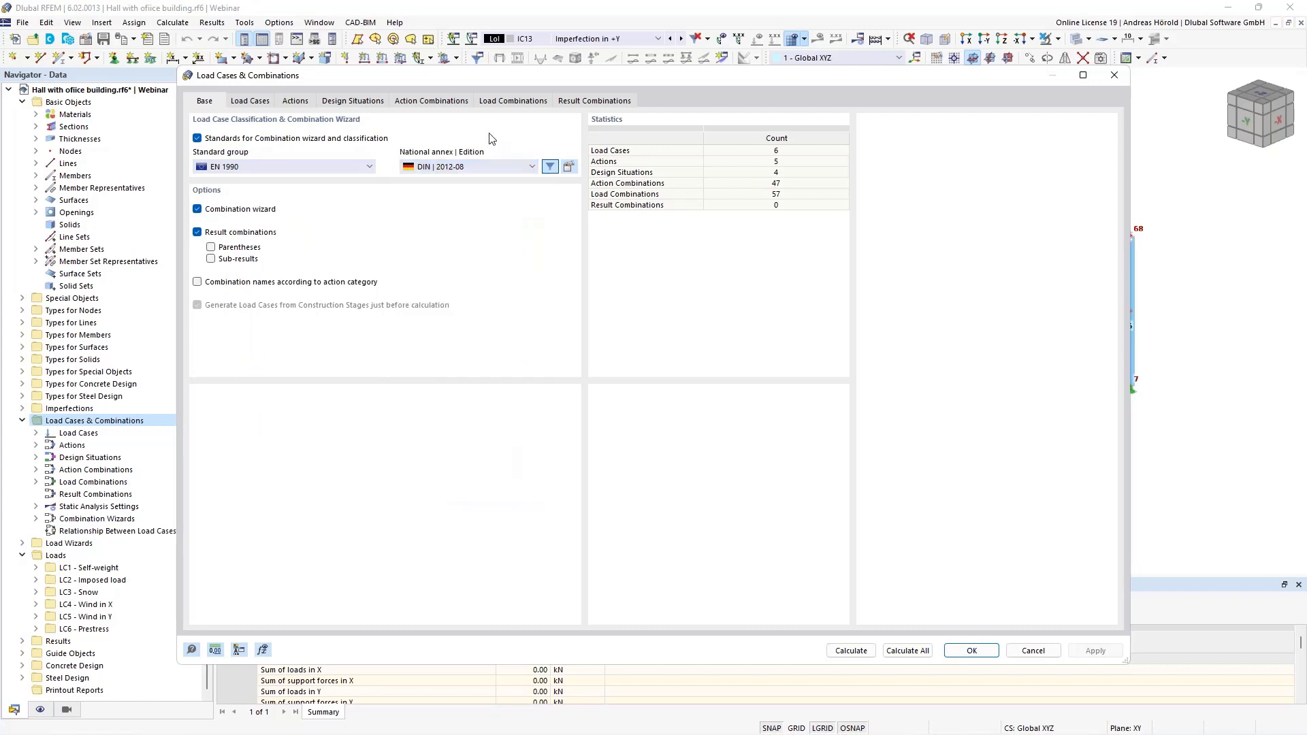
Review the defined load cases and actions, checking the Wind action's assigned load cases and action type
left_click(246, 102)
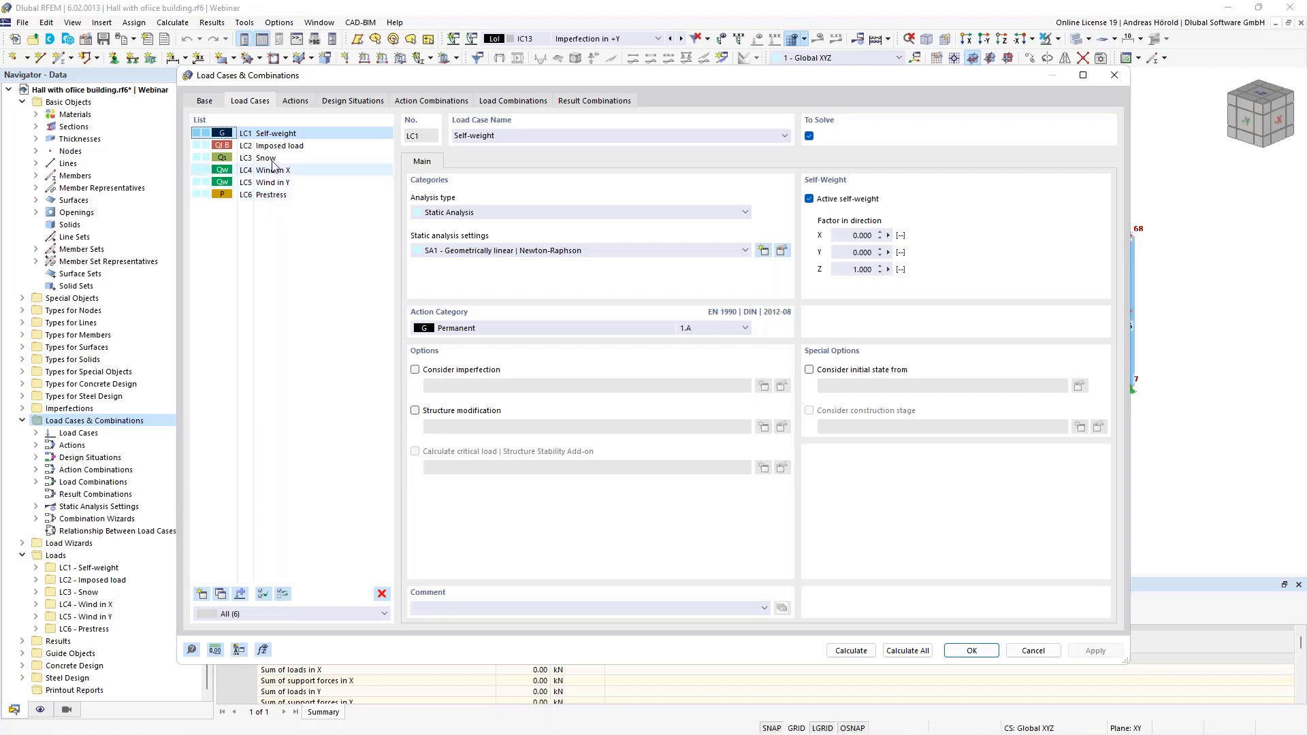
left_click(294, 101)
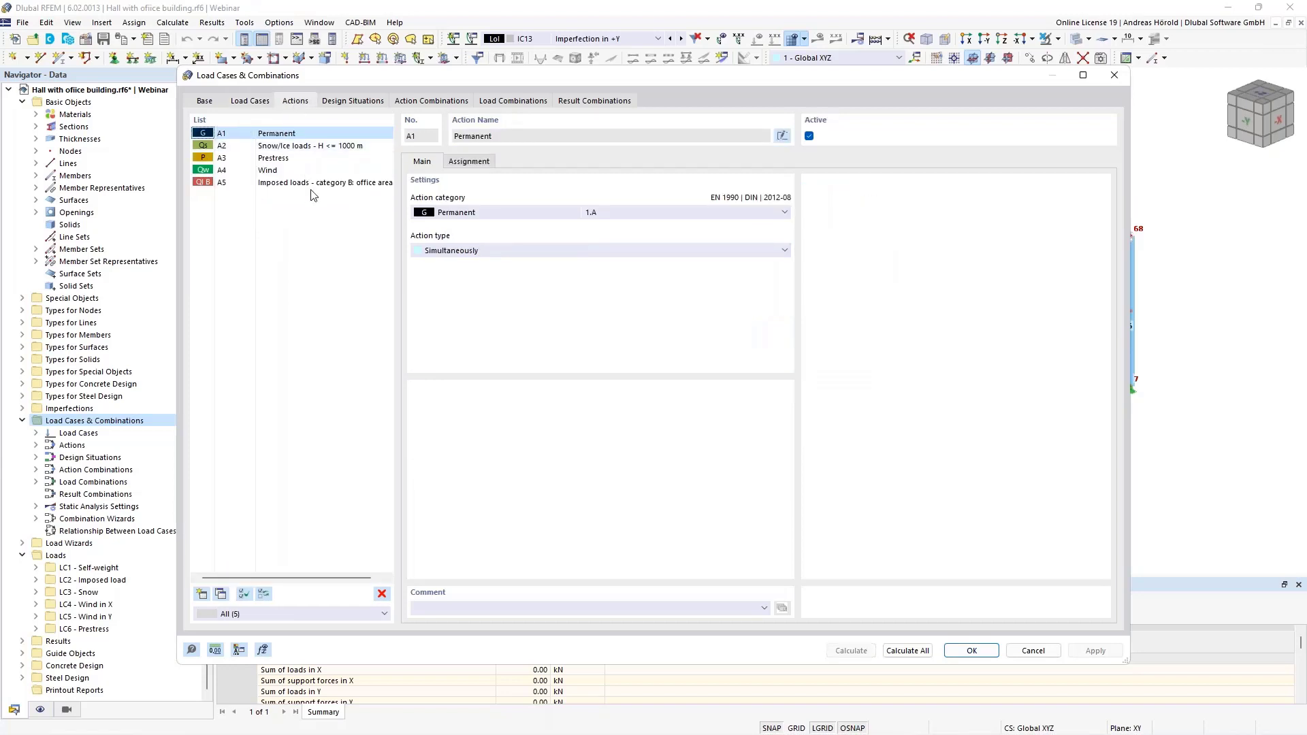
left_click(268, 173)
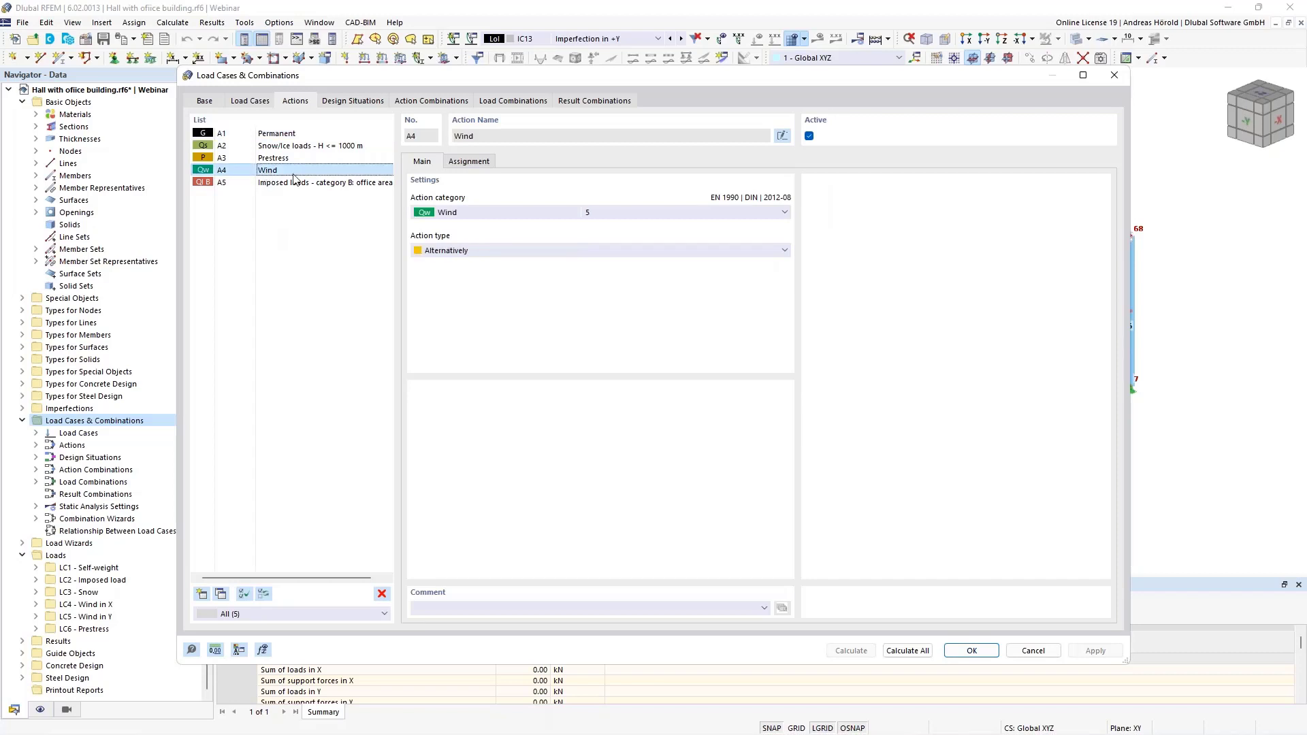
left_click(468, 162)
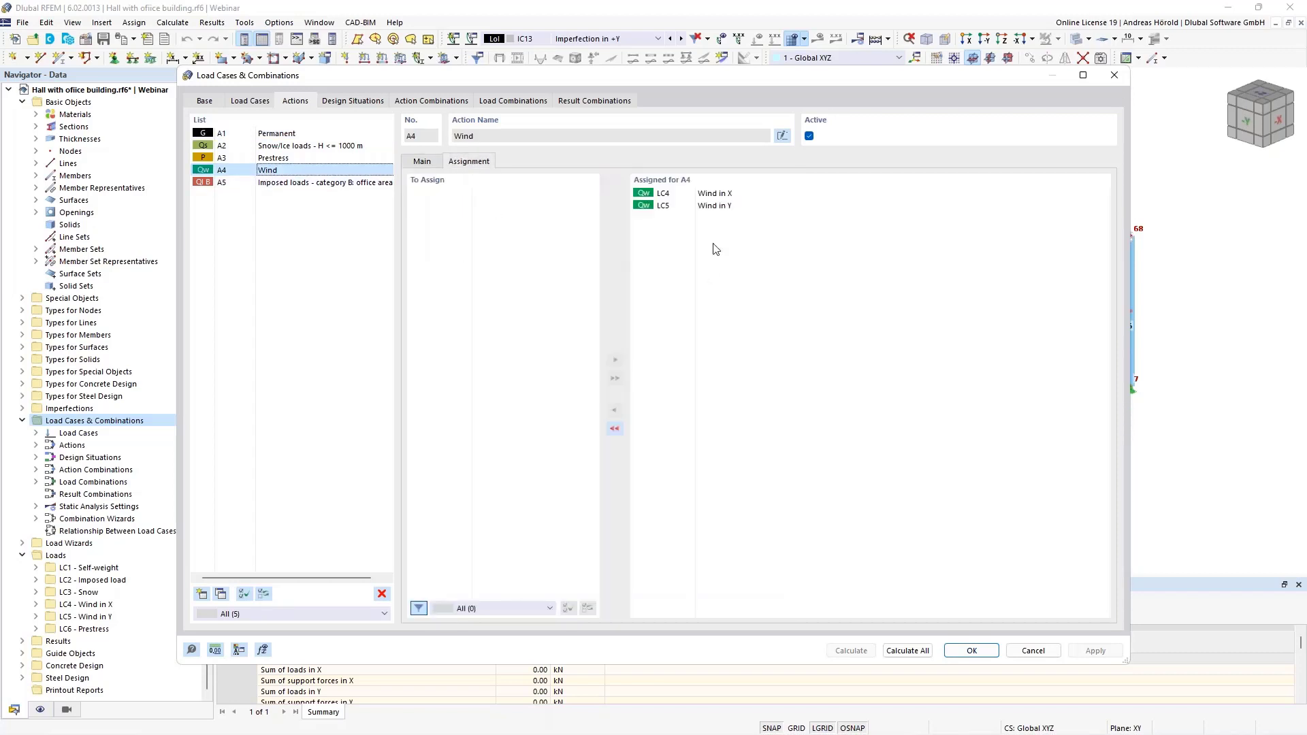
left_click(418, 163)
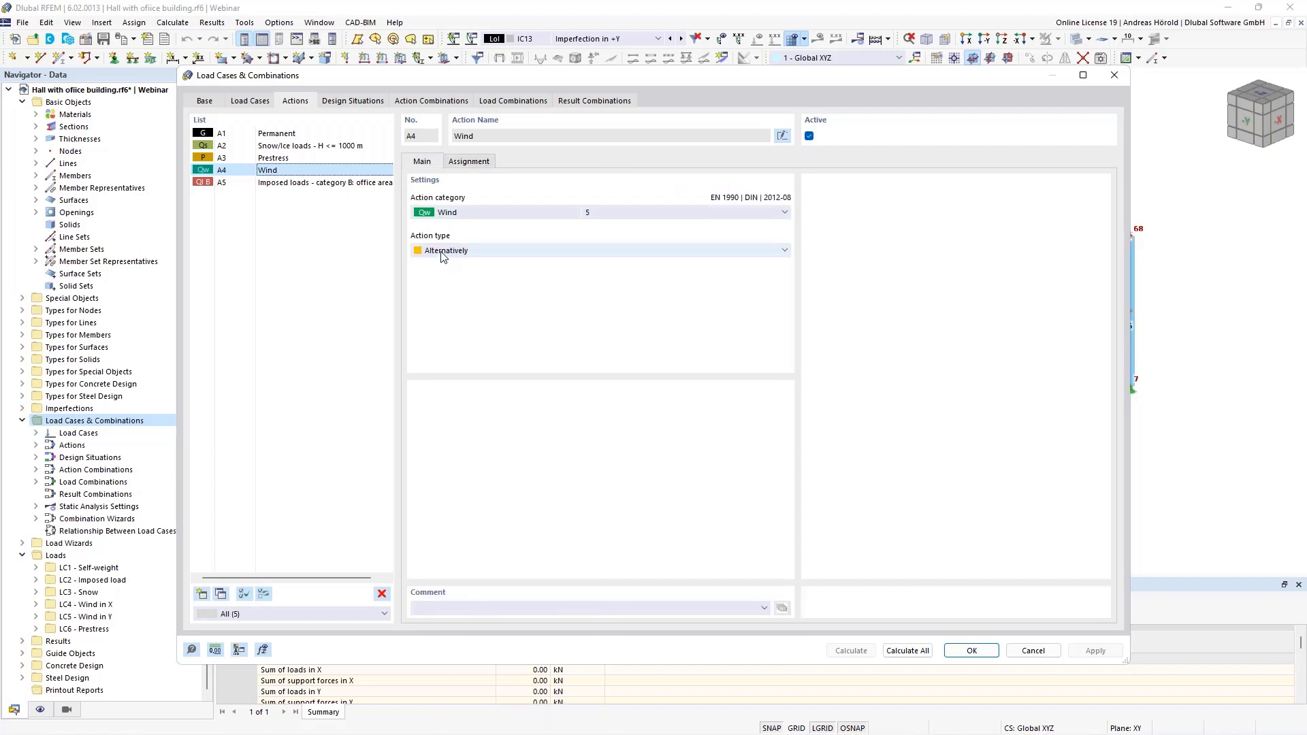
Review the settings of design situations DS1 to DS4 and the load combinations assigned to SLS Quasi-permanent and SLS Frequent
left_click(346, 102)
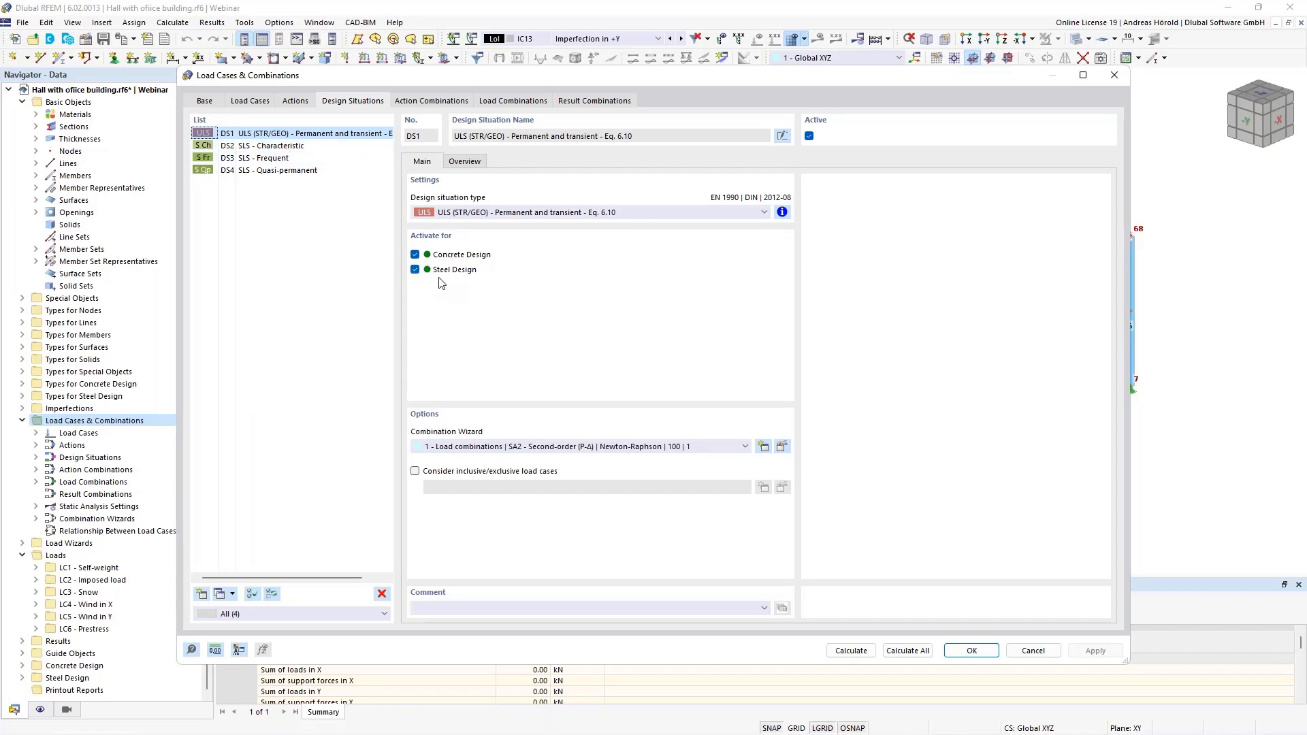
left_click(248, 147)
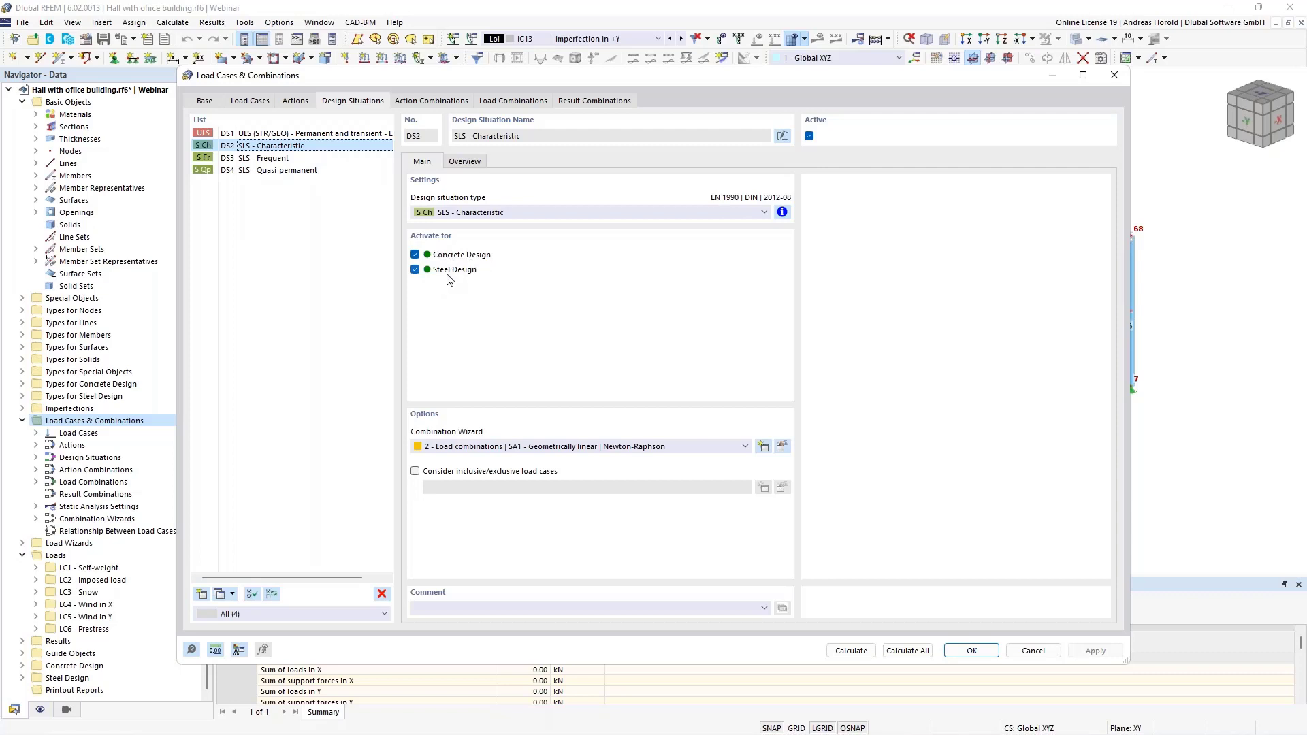
left_click(264, 158)
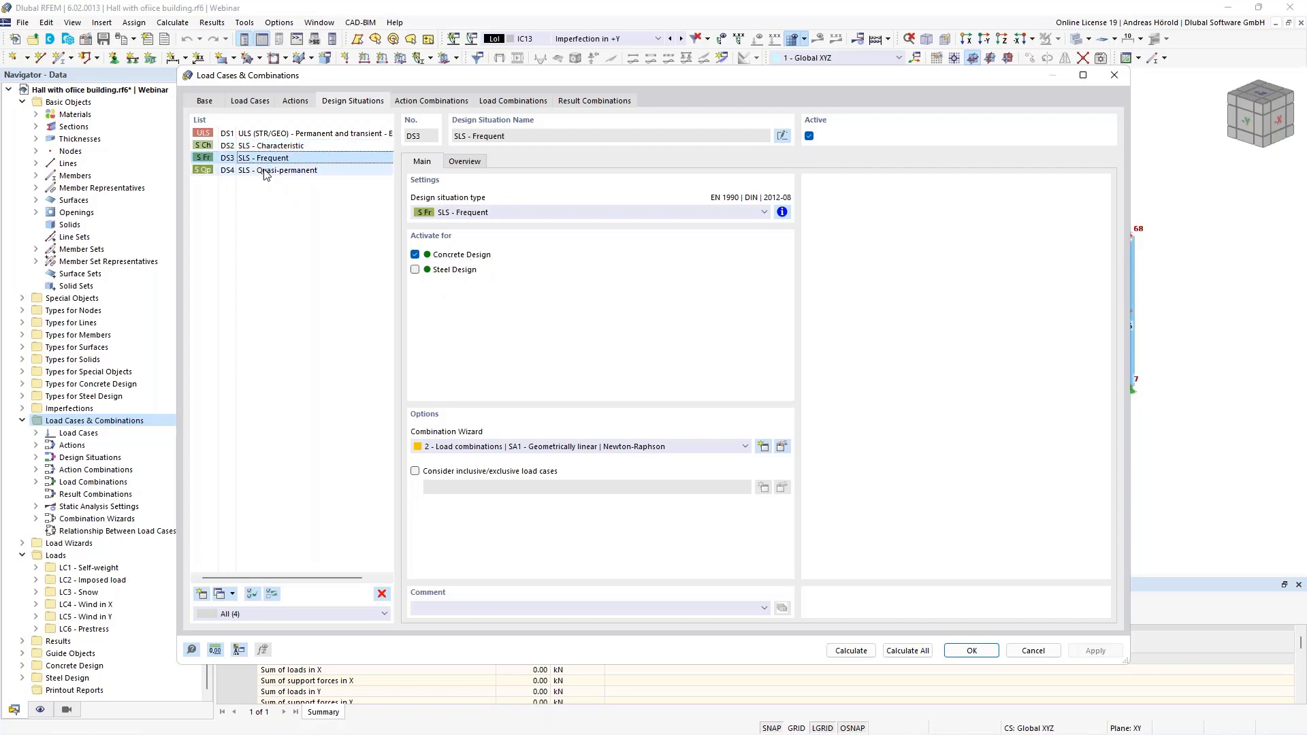
left_click(265, 170)
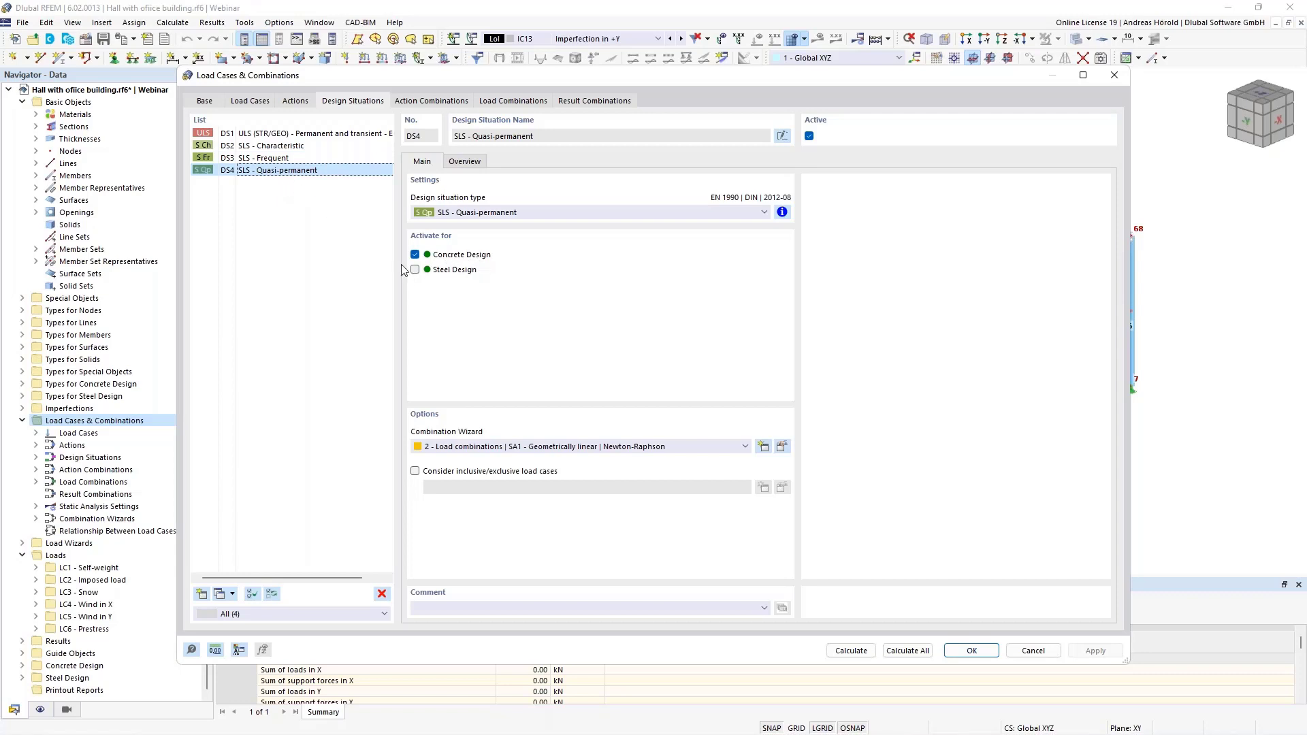
left_click(465, 162)
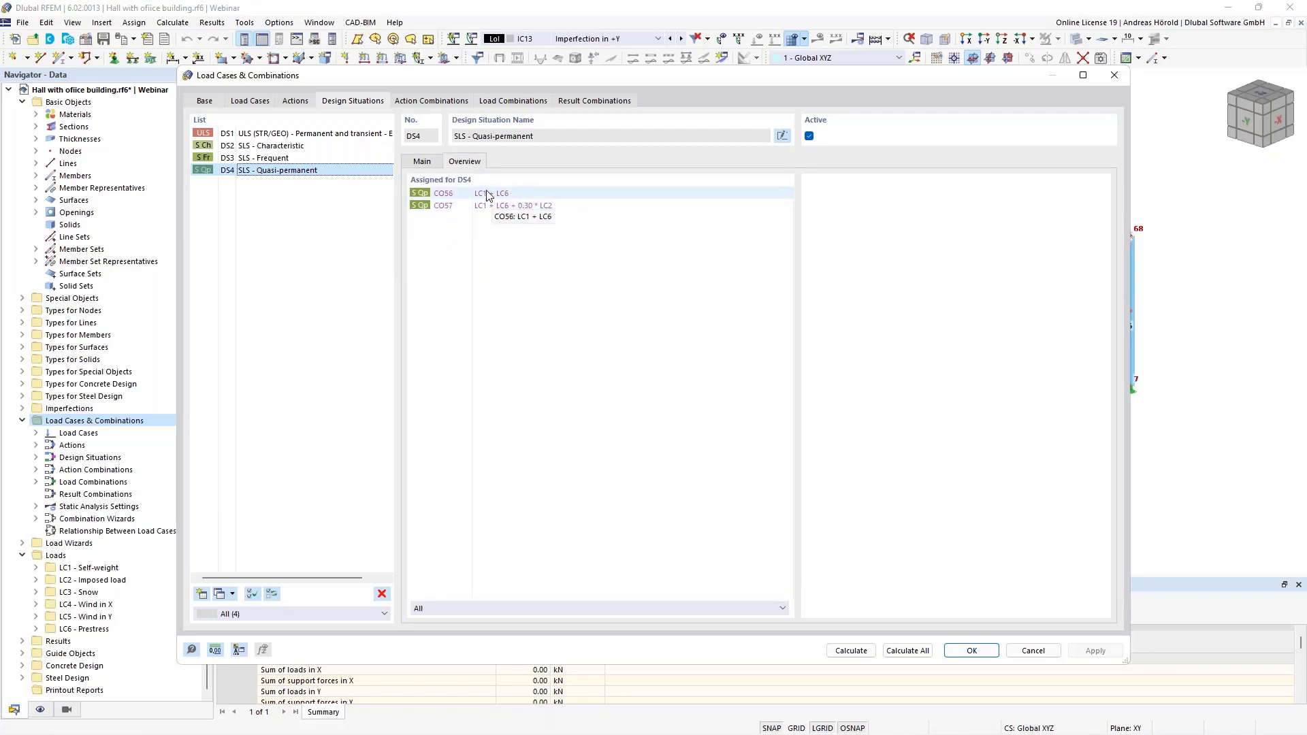
left_click(276, 158)
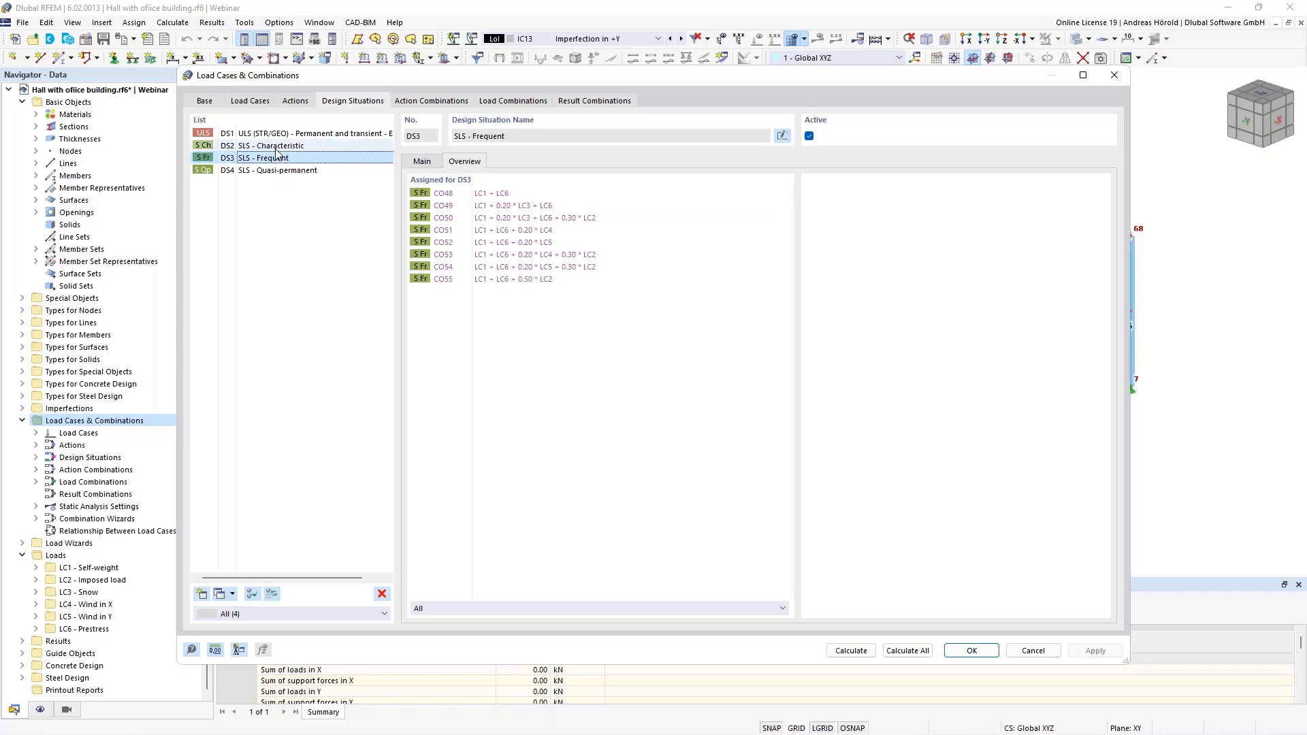
Review the combinations assigned to design situations DS2 and DS1, look through all load combinations, and close the settings without changes
left_click(276, 146)
left_click(284, 135)
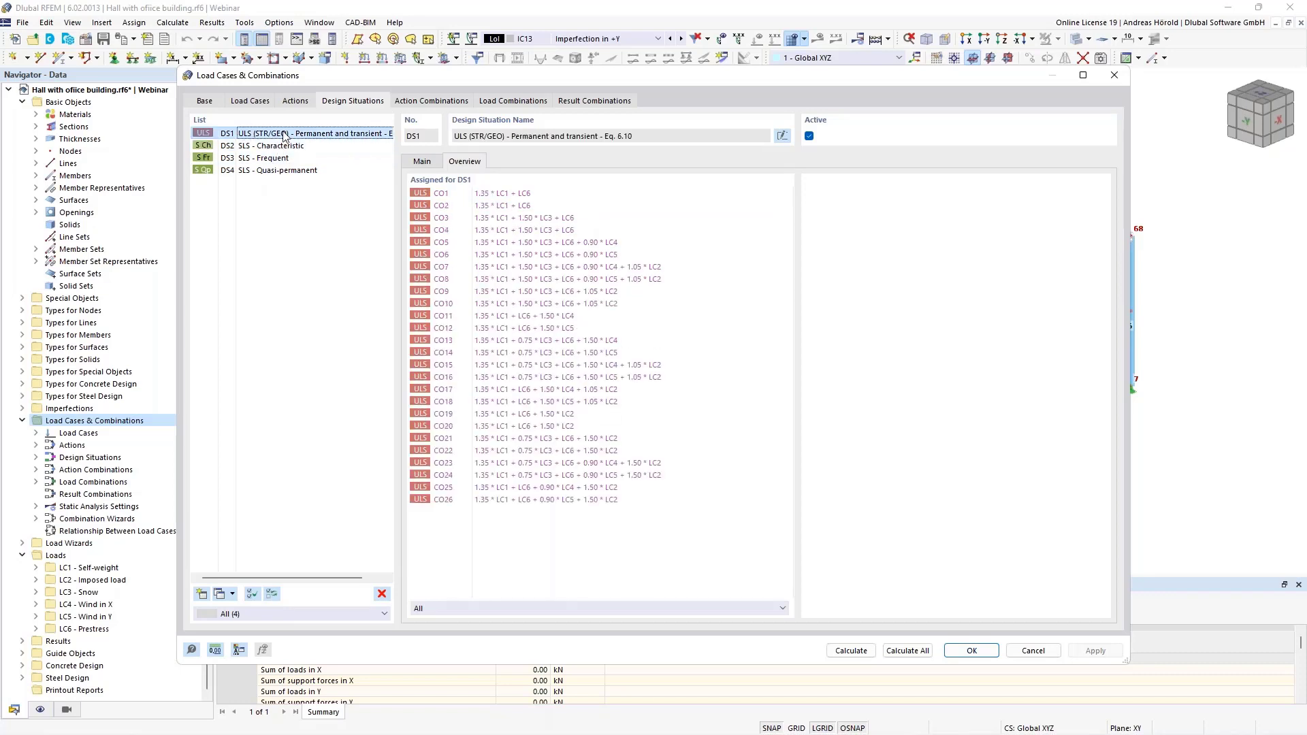
left_click(517, 103)
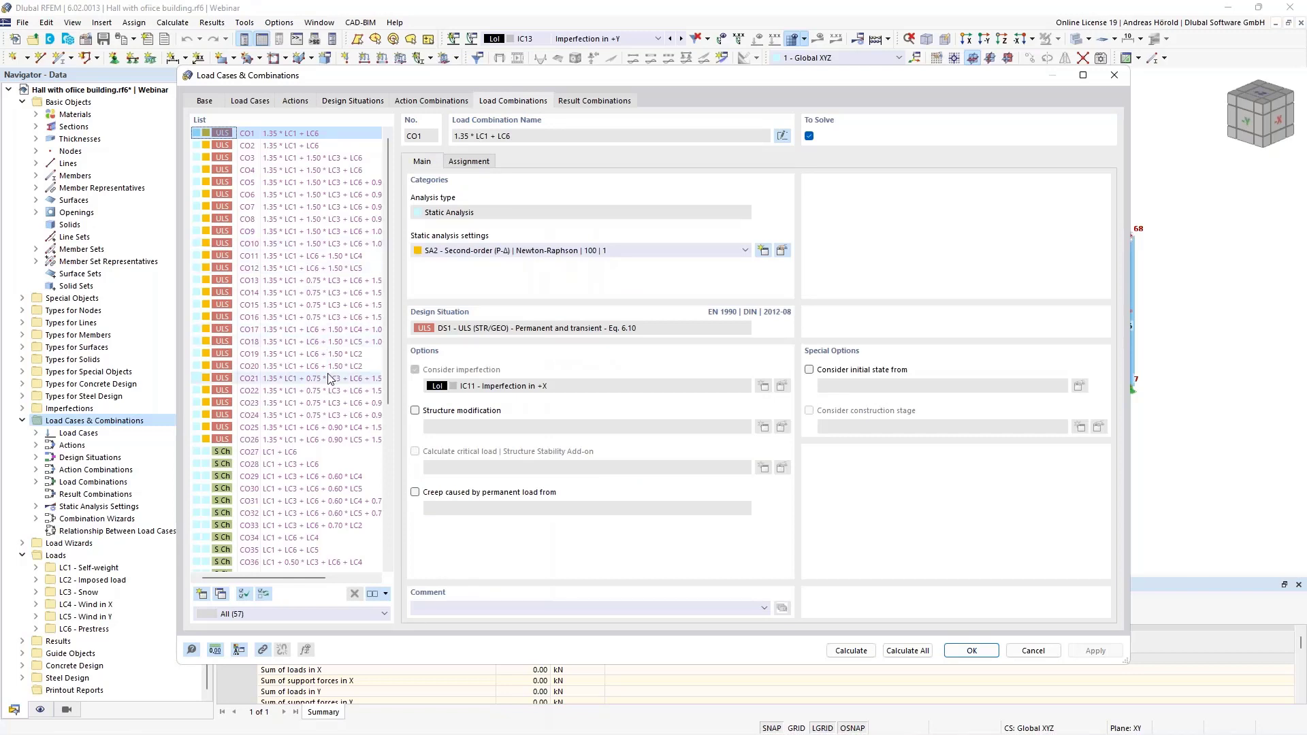
scroll(329, 380, "down", 7)
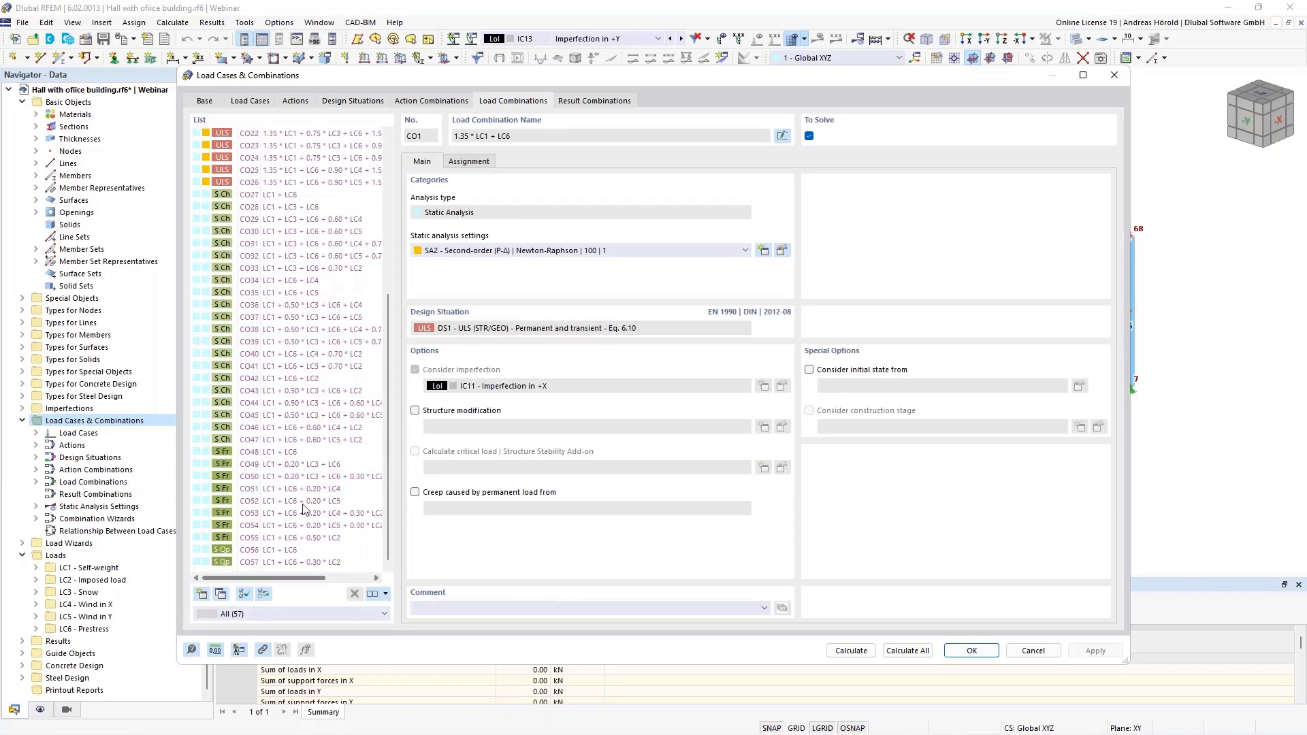
scroll(373, 369, "up", 6)
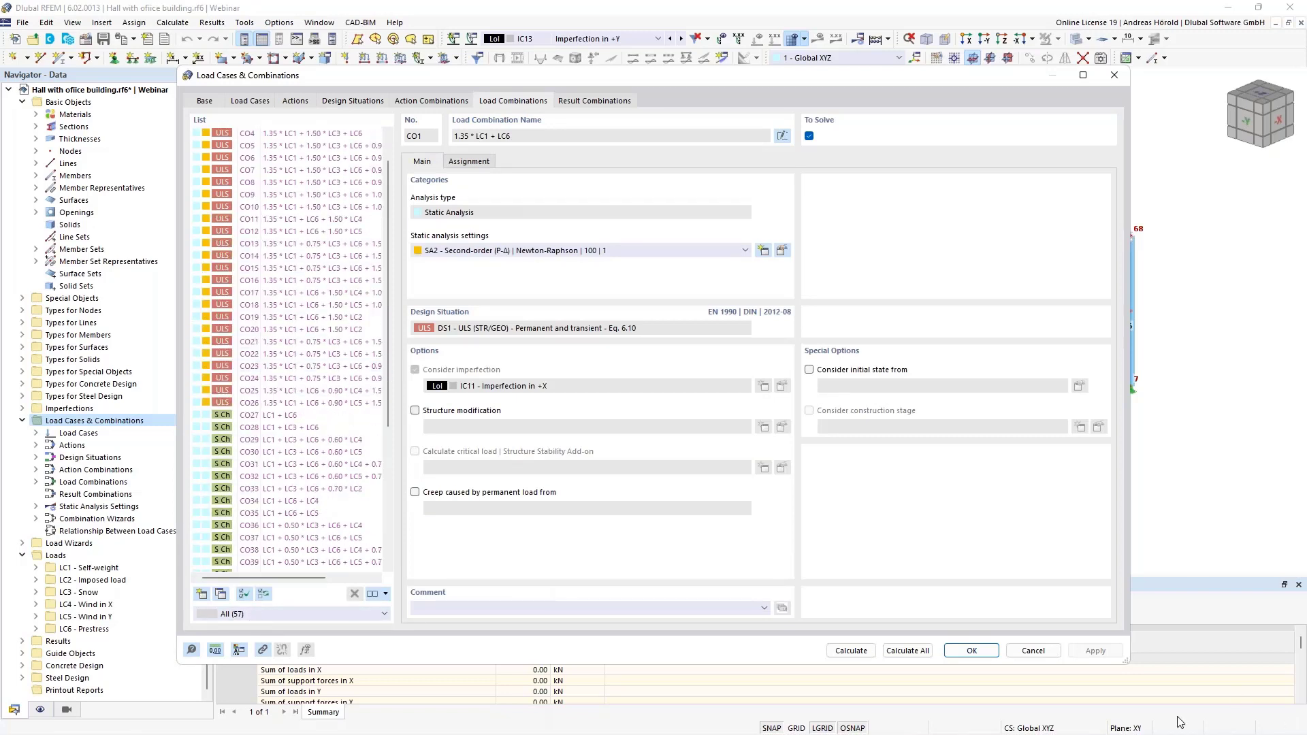
left_click(1033, 651)
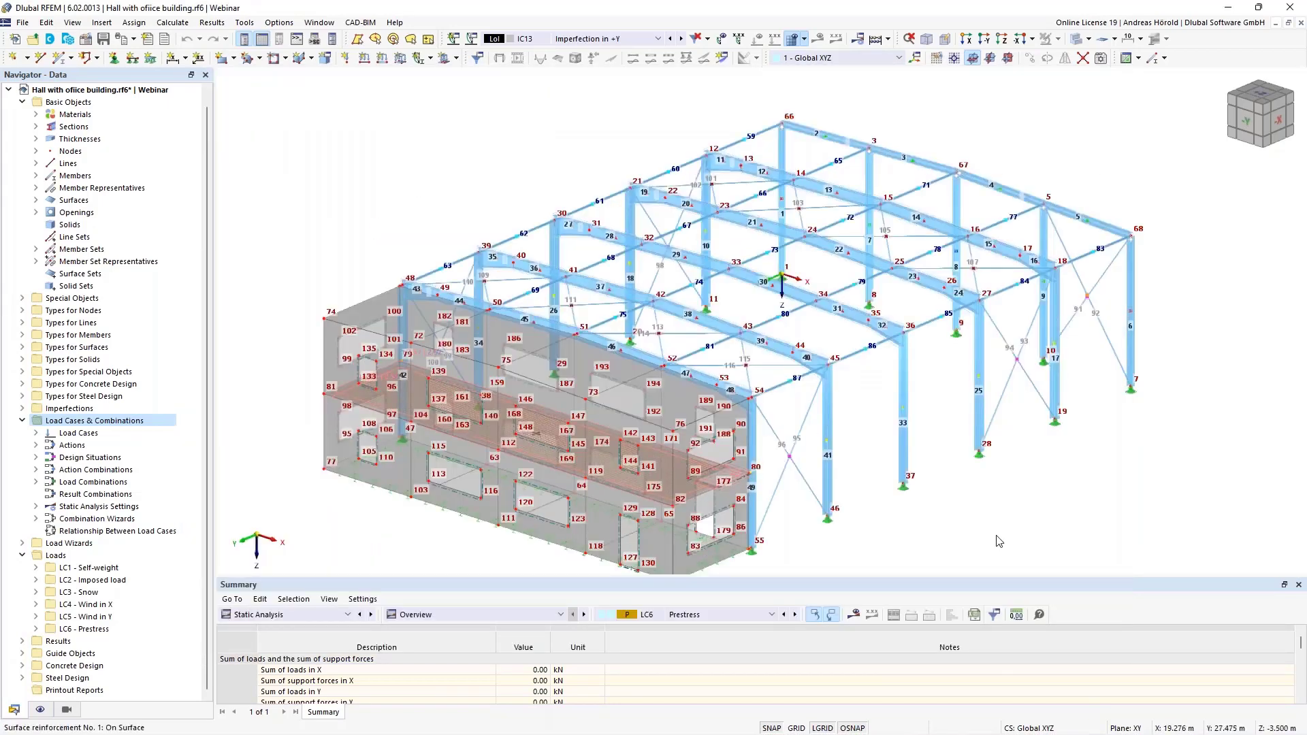
Open the Steel Design result tables, display the member design check ratios on the model, and hide the loads
middle_click_drag(954, 532, 952, 508)
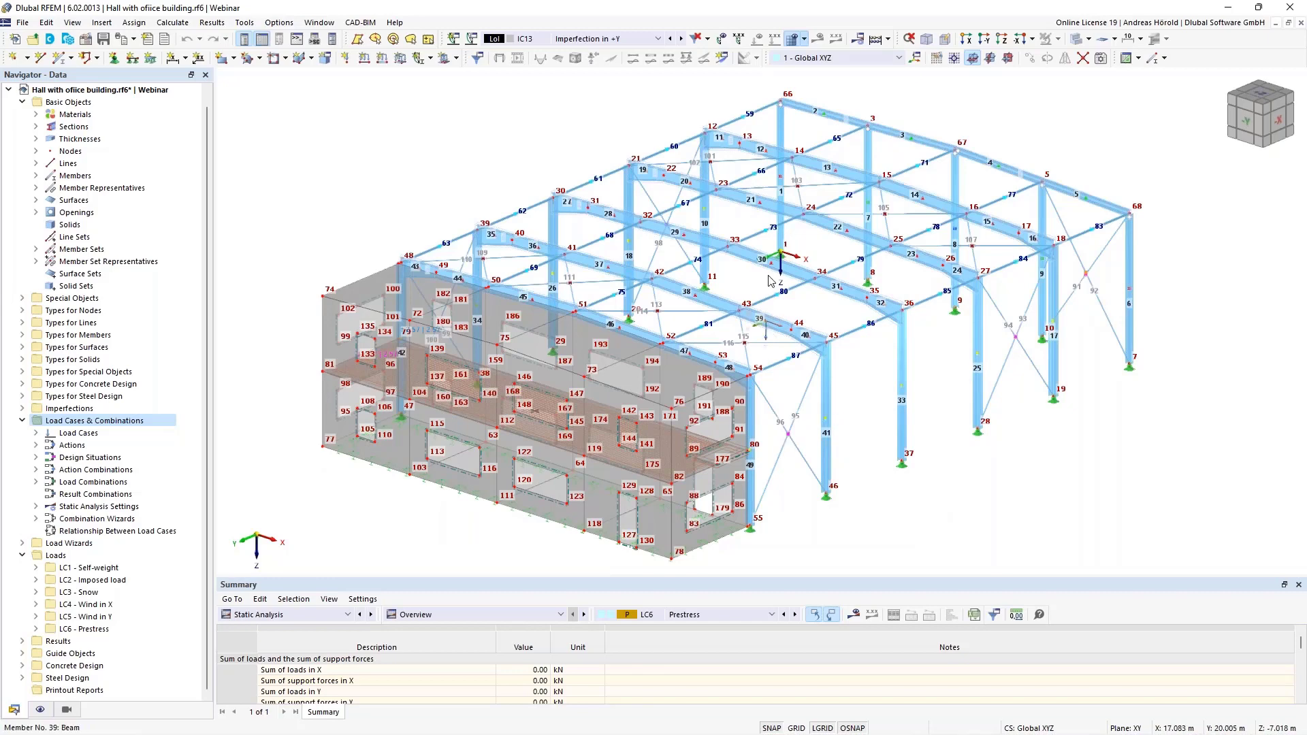
left_click(313, 615)
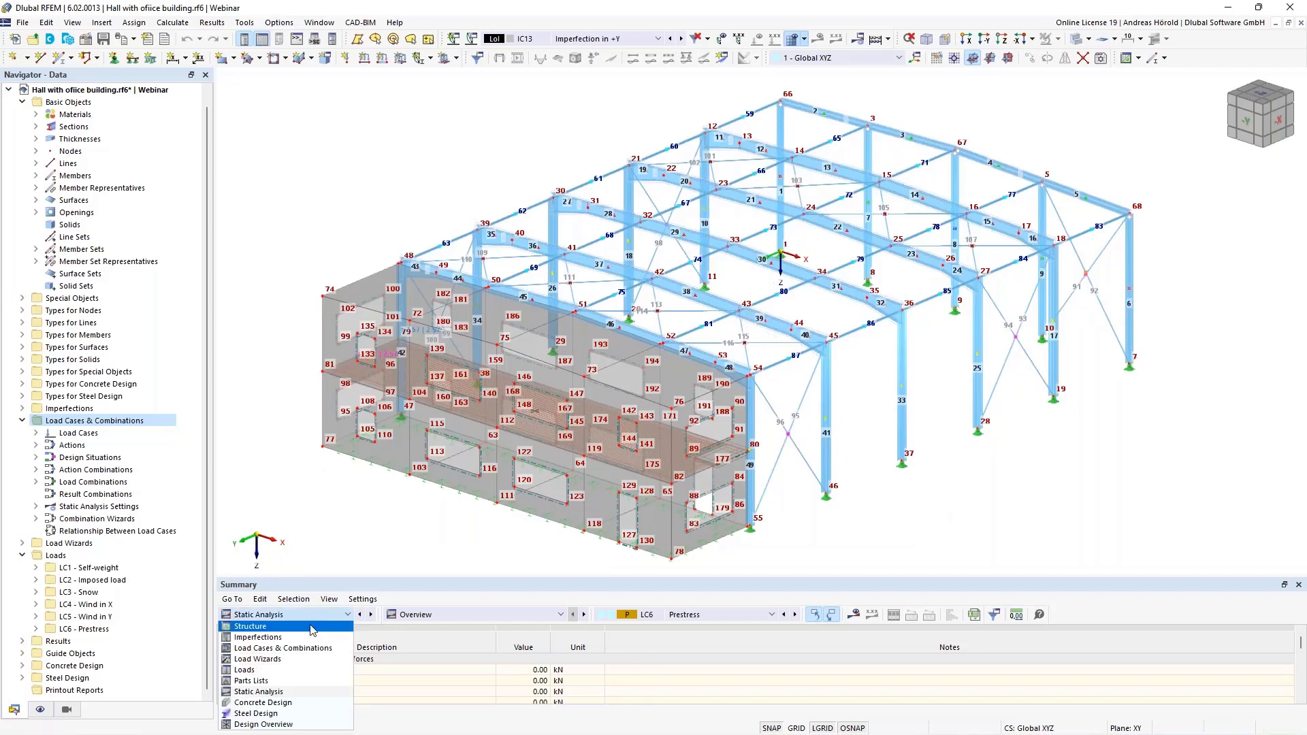
left_click(303, 713)
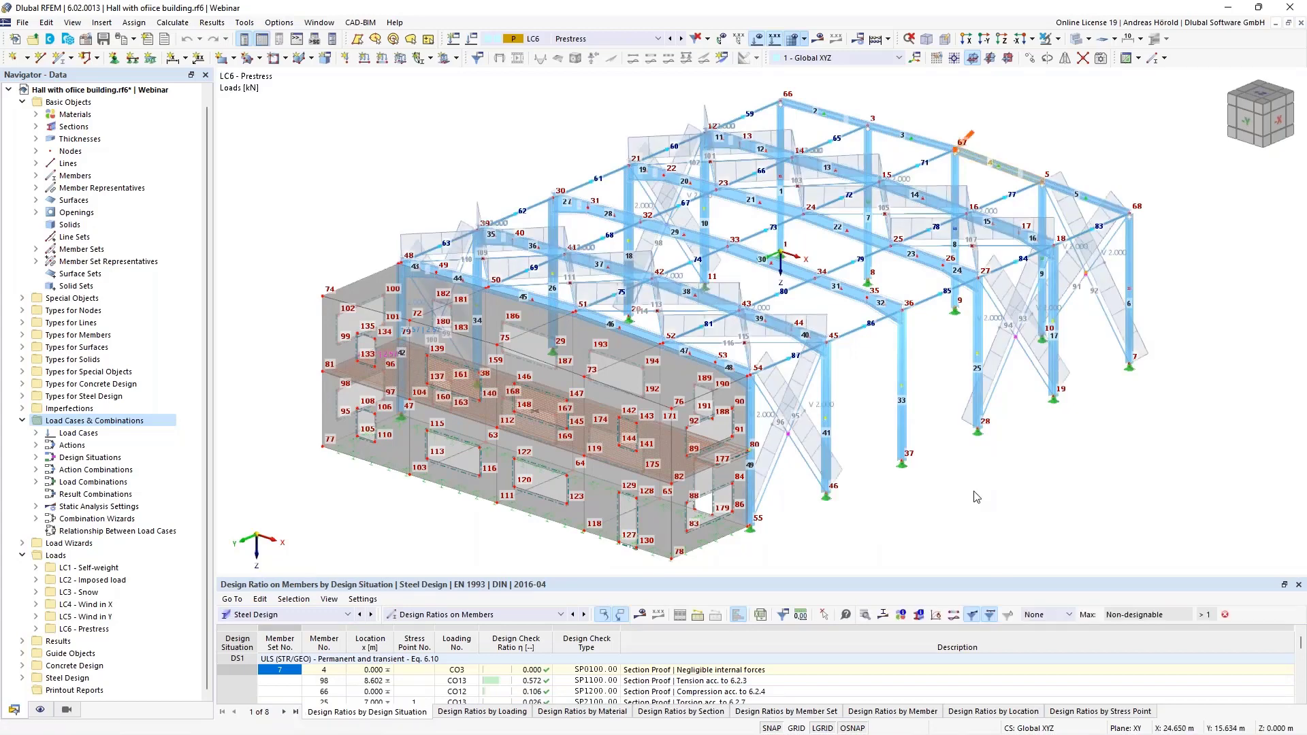
left_click(639, 615)
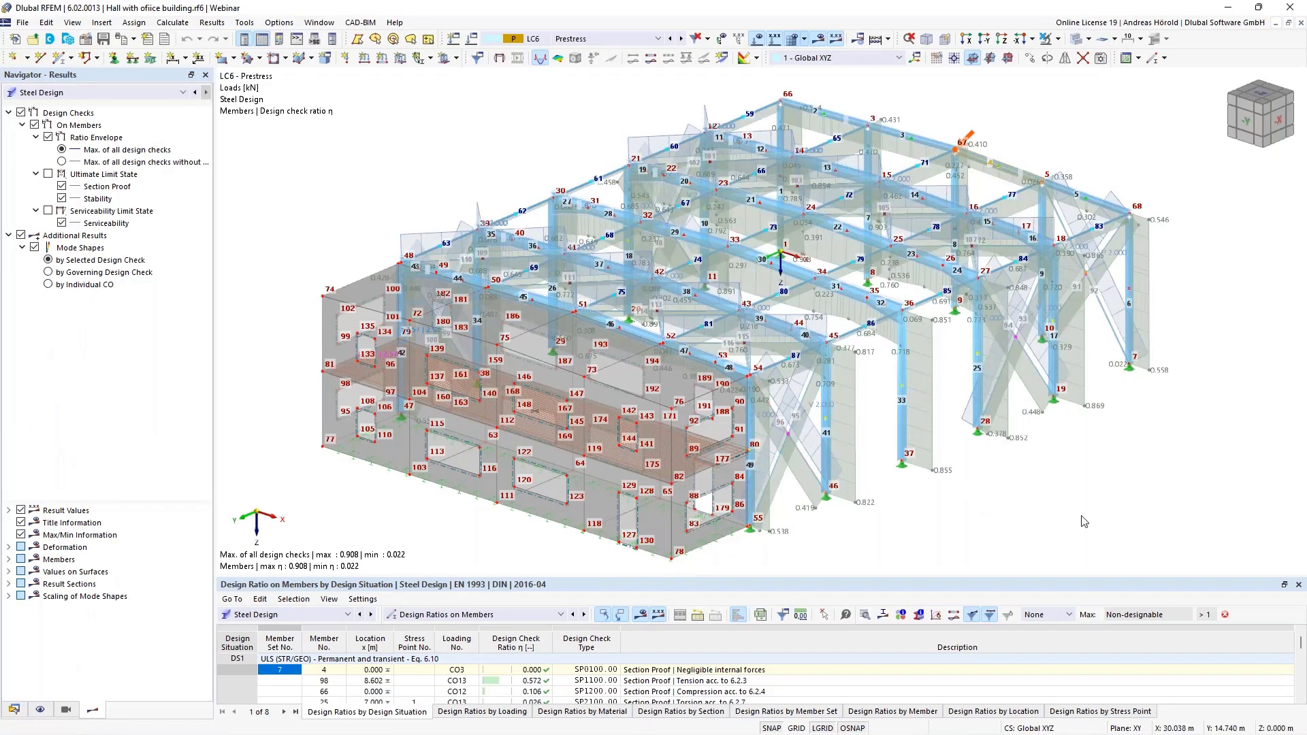
left_click(758, 40)
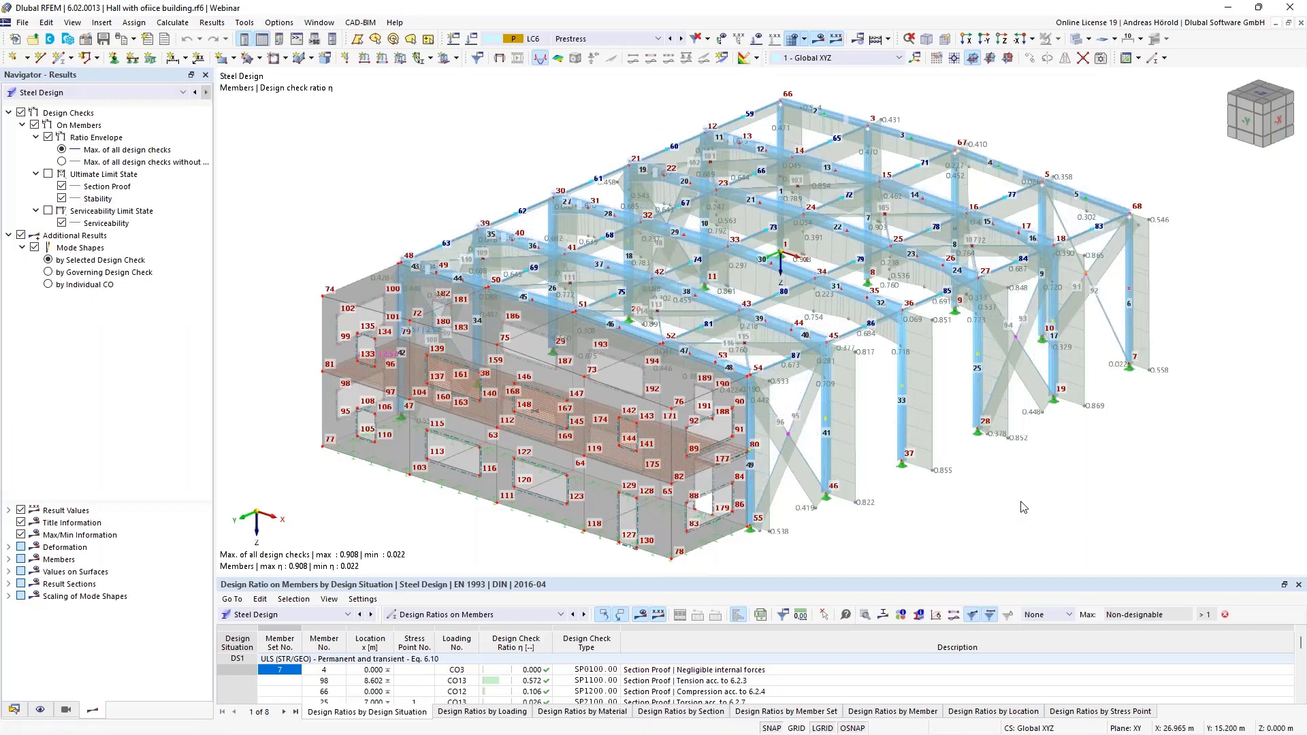
mouse_move(1021, 504)
middle_mouse_down("ctrl")
mouse_move(957, 534)
mouse_move(952, 517)
mouse_move(1014, 473)
mouse_move(1024, 504)
mouse_move(1013, 520)
middle_mouse_up("ctrl")
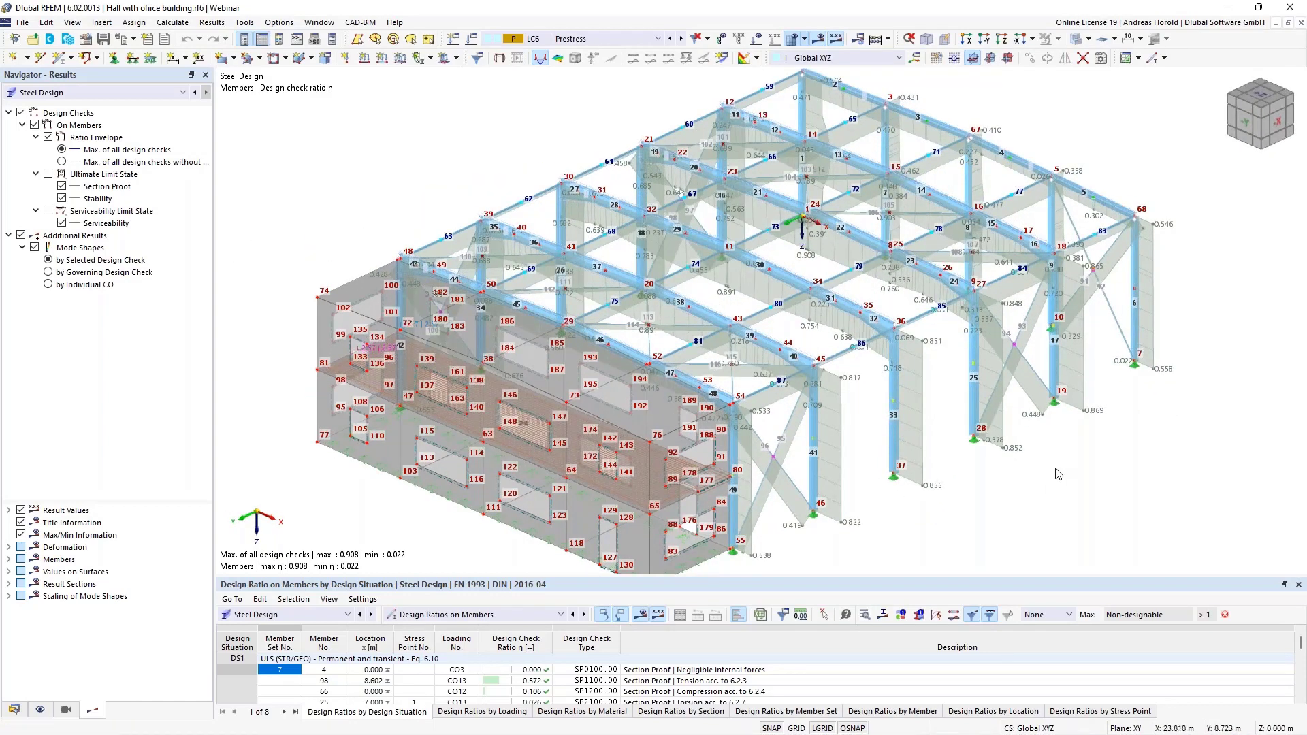
mouse_move(1051, 490)
middle_mouse_down("ctrl")
mouse_move(1042, 476)
mouse_move(1049, 495)
middle_mouse_up("ctrl")
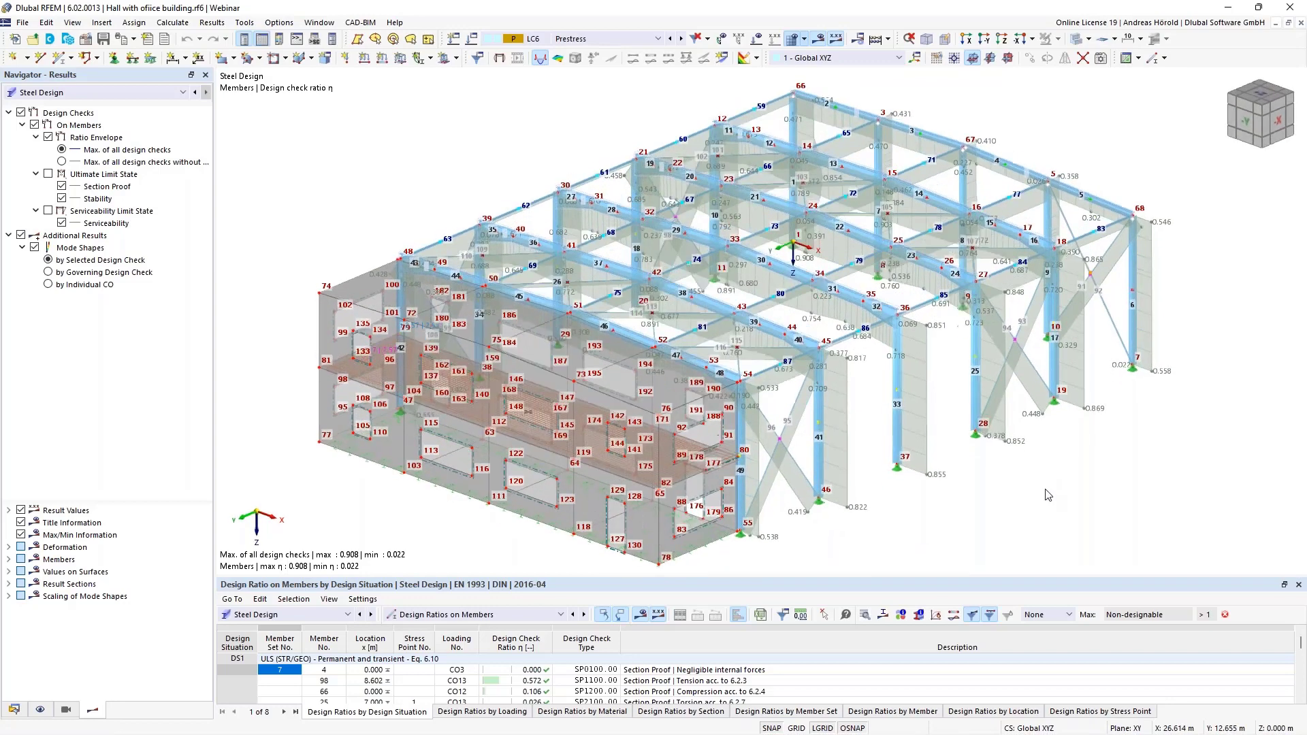
Replace the ratio envelope with the ultimate limit state checks, compare them without stability, and add the serviceability checks on the hall's members
left_click(48, 138)
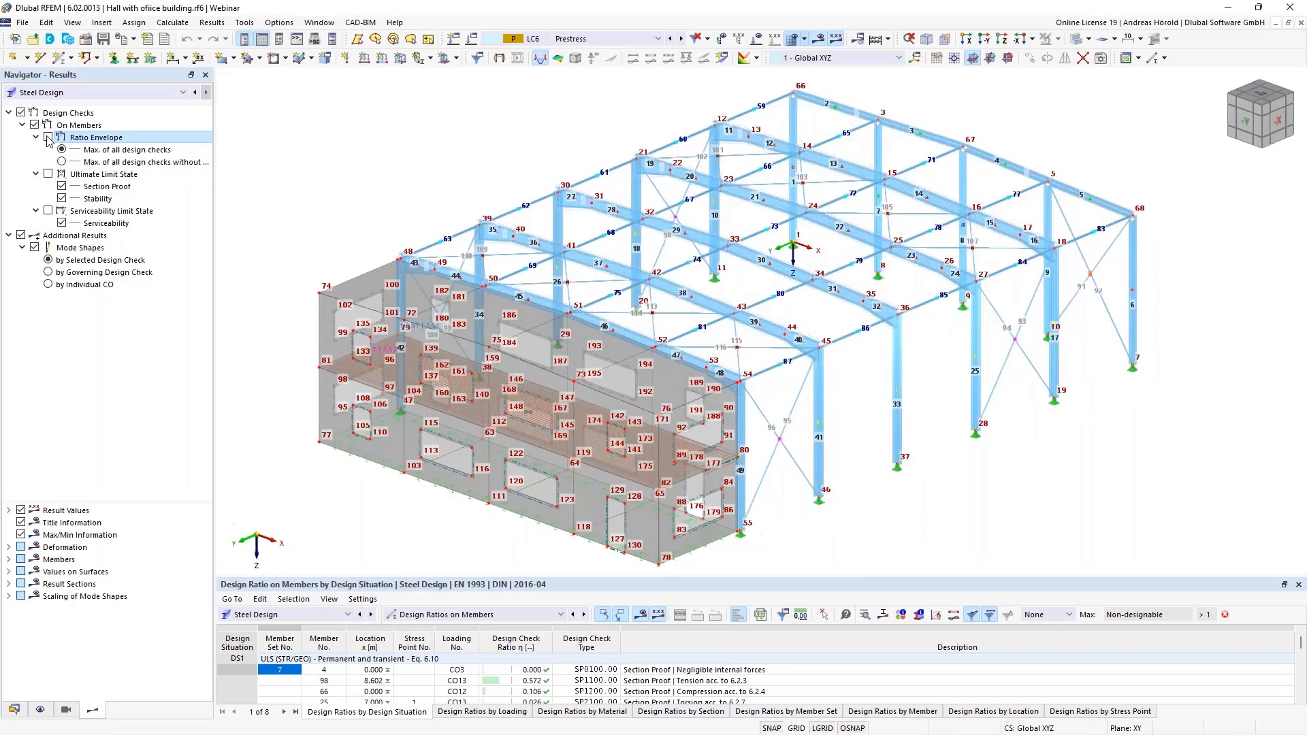
left_click(47, 175)
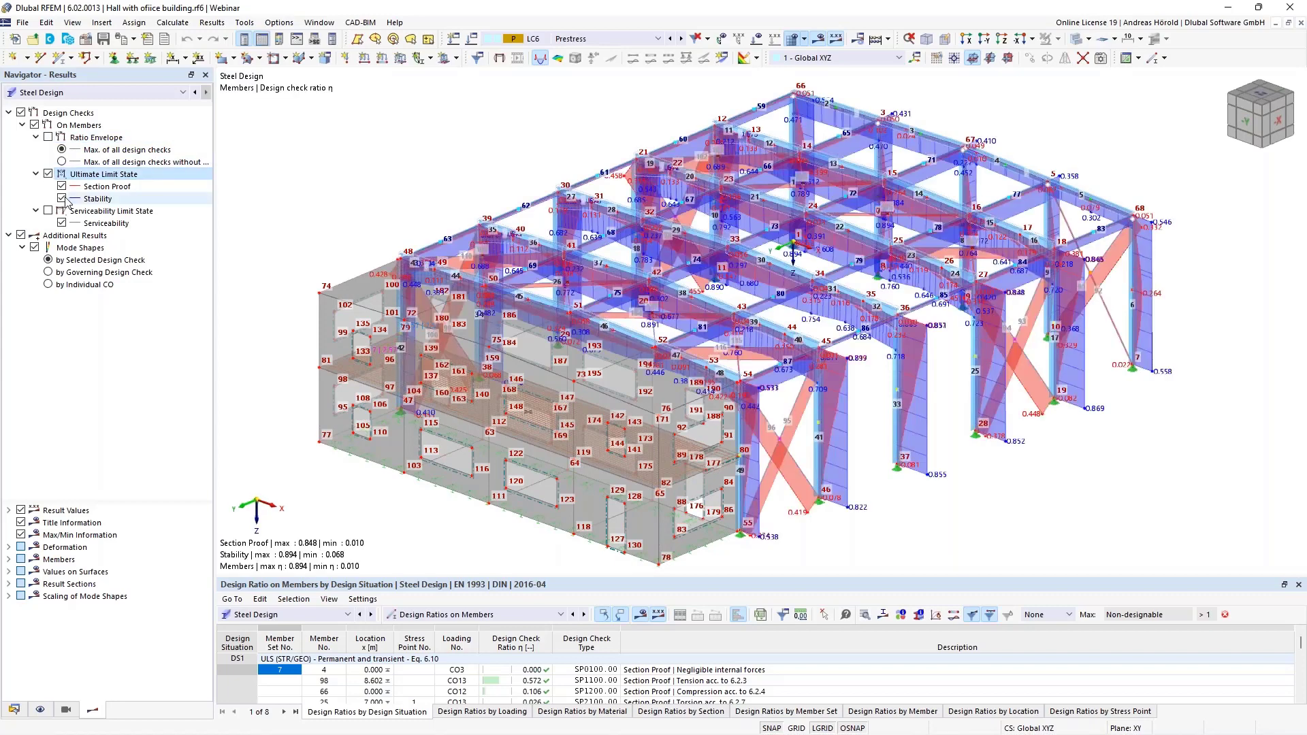
left_click(62, 199)
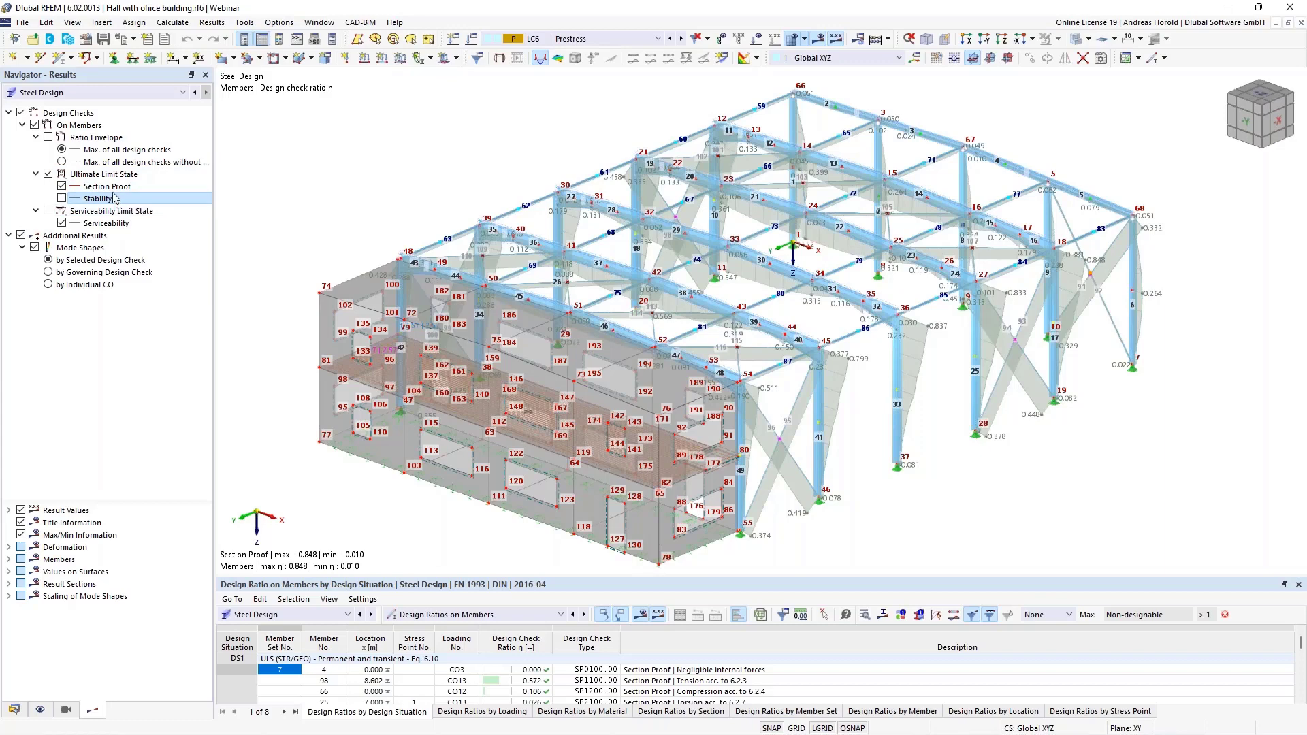
left_click(61, 199)
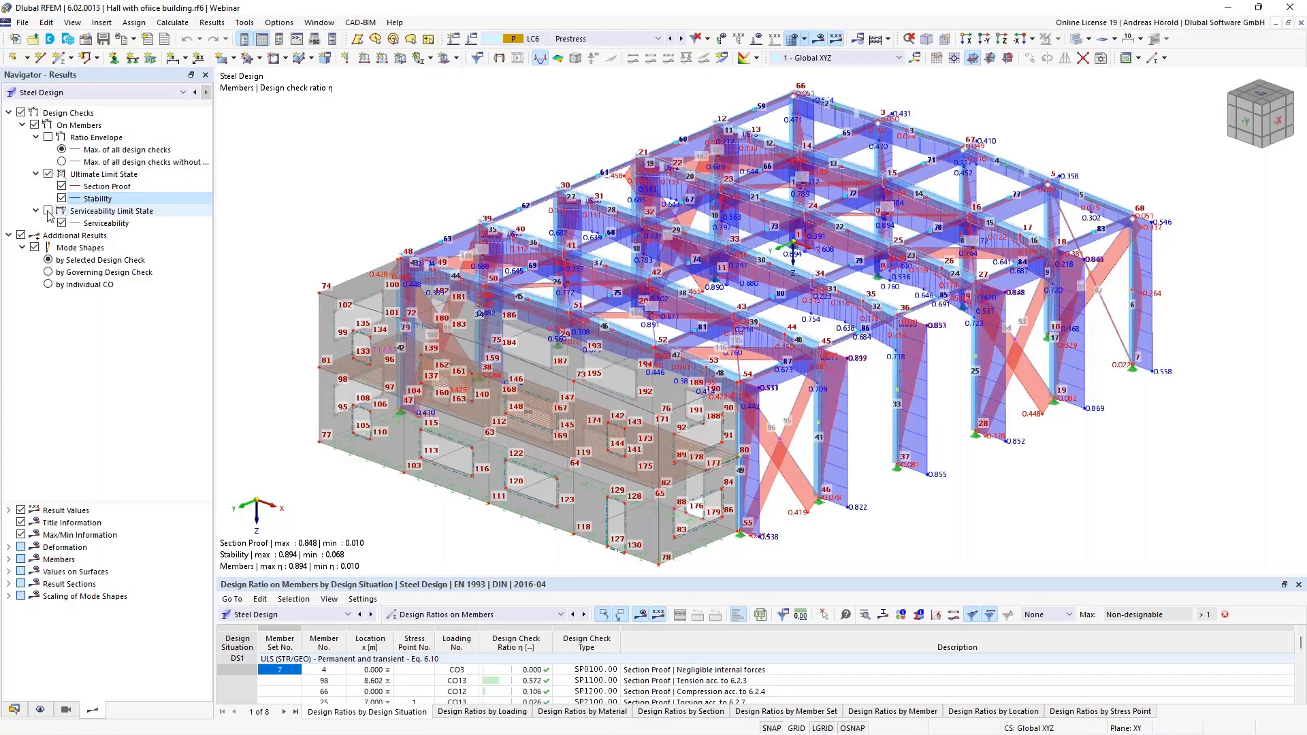
left_click(48, 212)
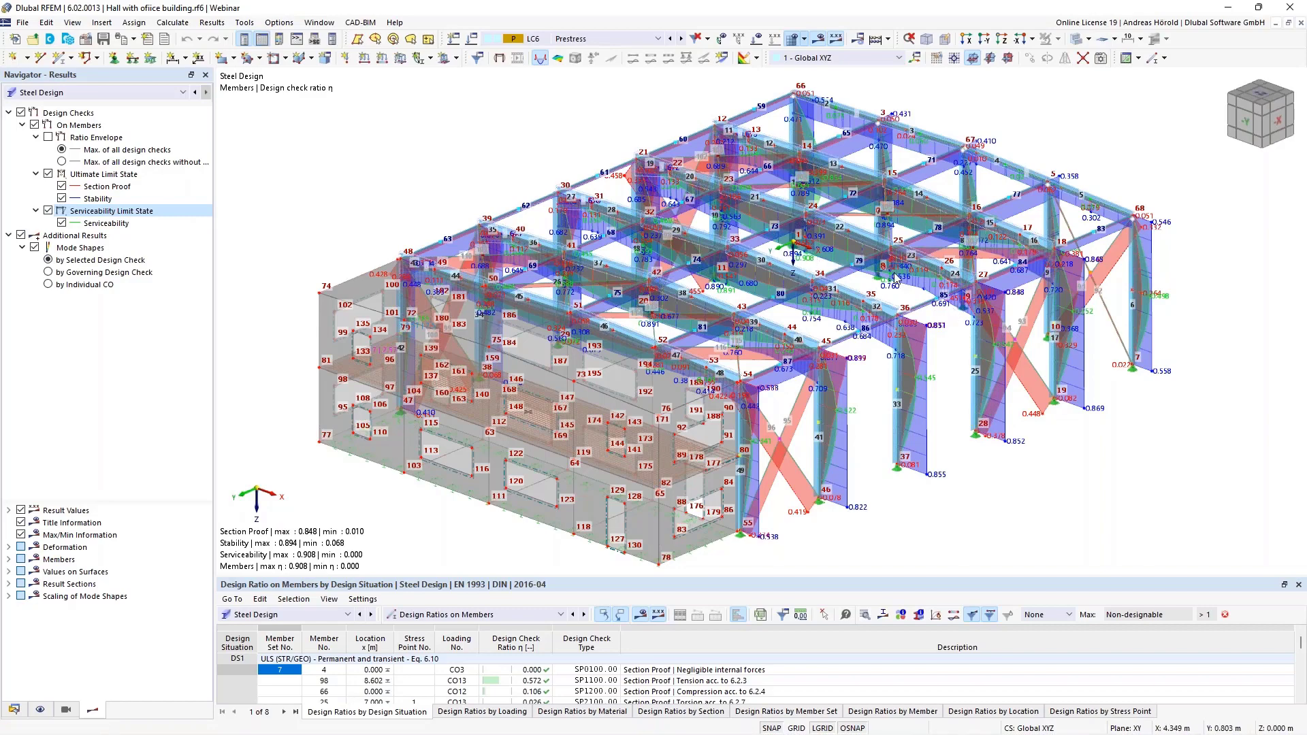
scroll(896, 299, "up", 4)
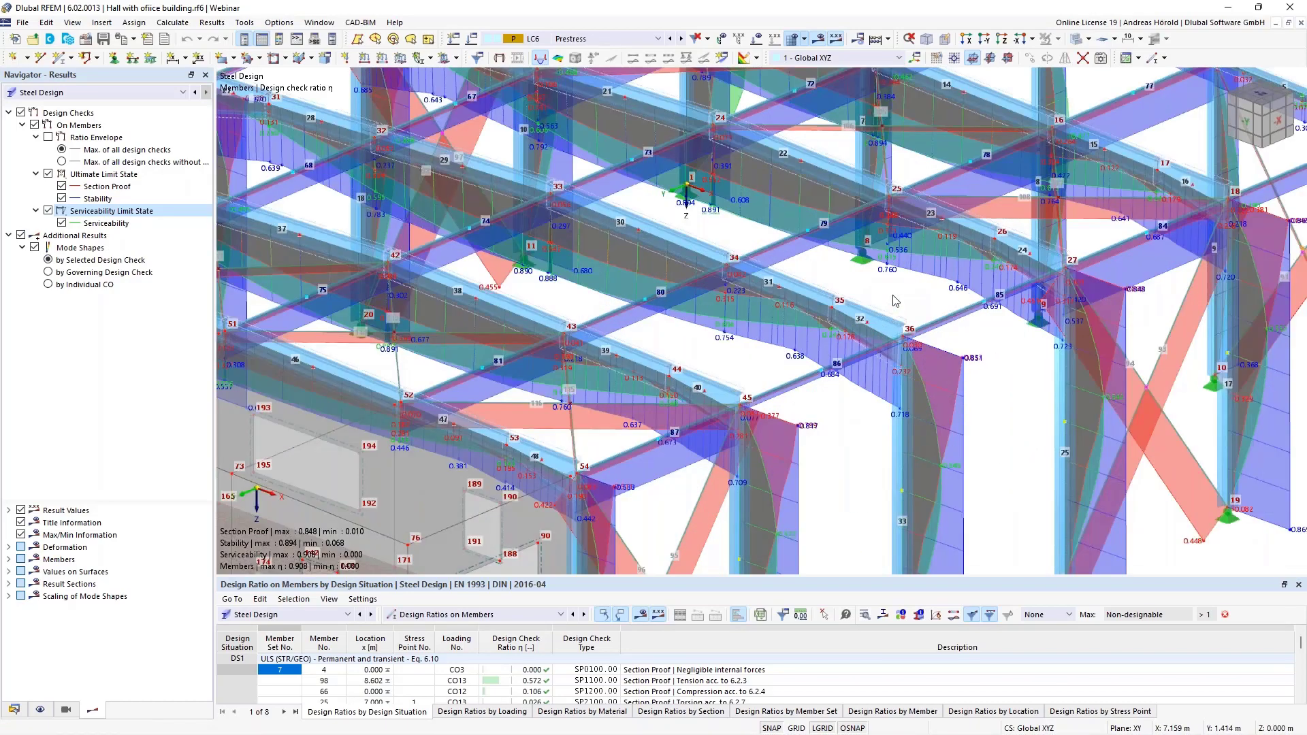
scroll(895, 299, "down", 4)
scroll(895, 300, "up", 2)
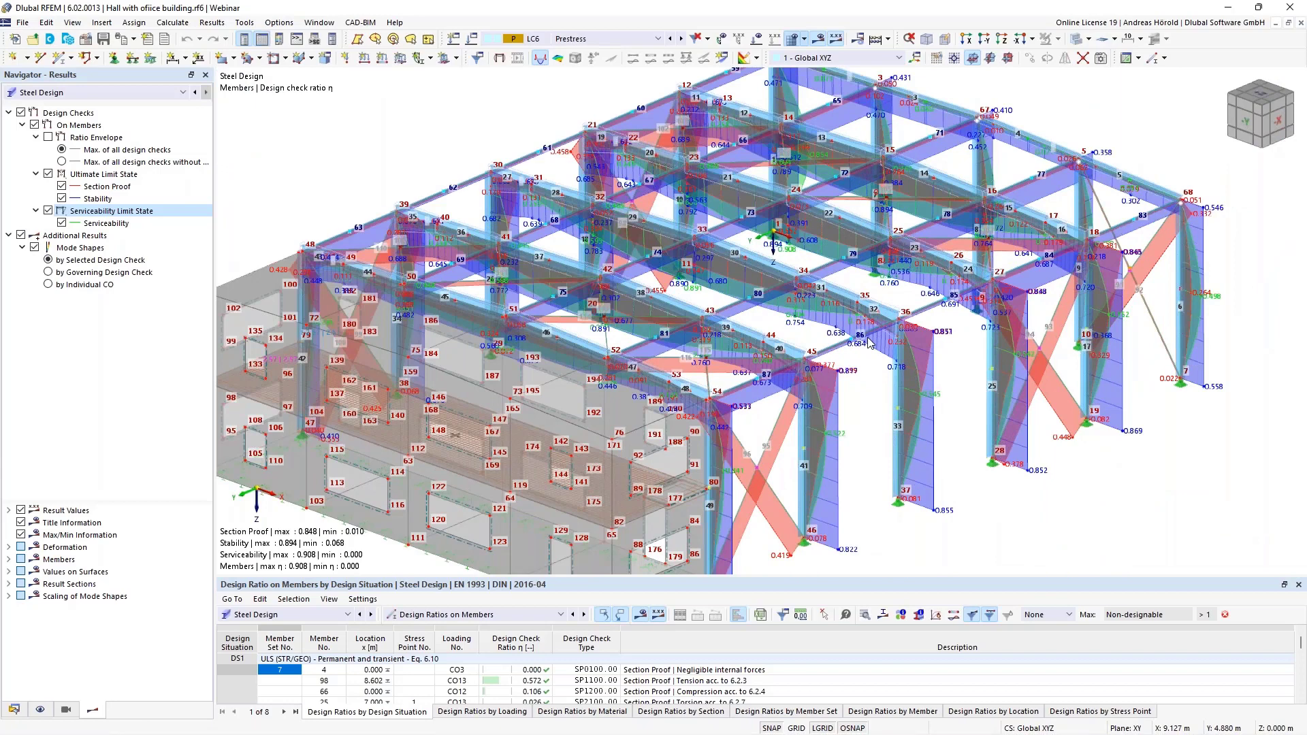
scroll(868, 343, "down", 1)
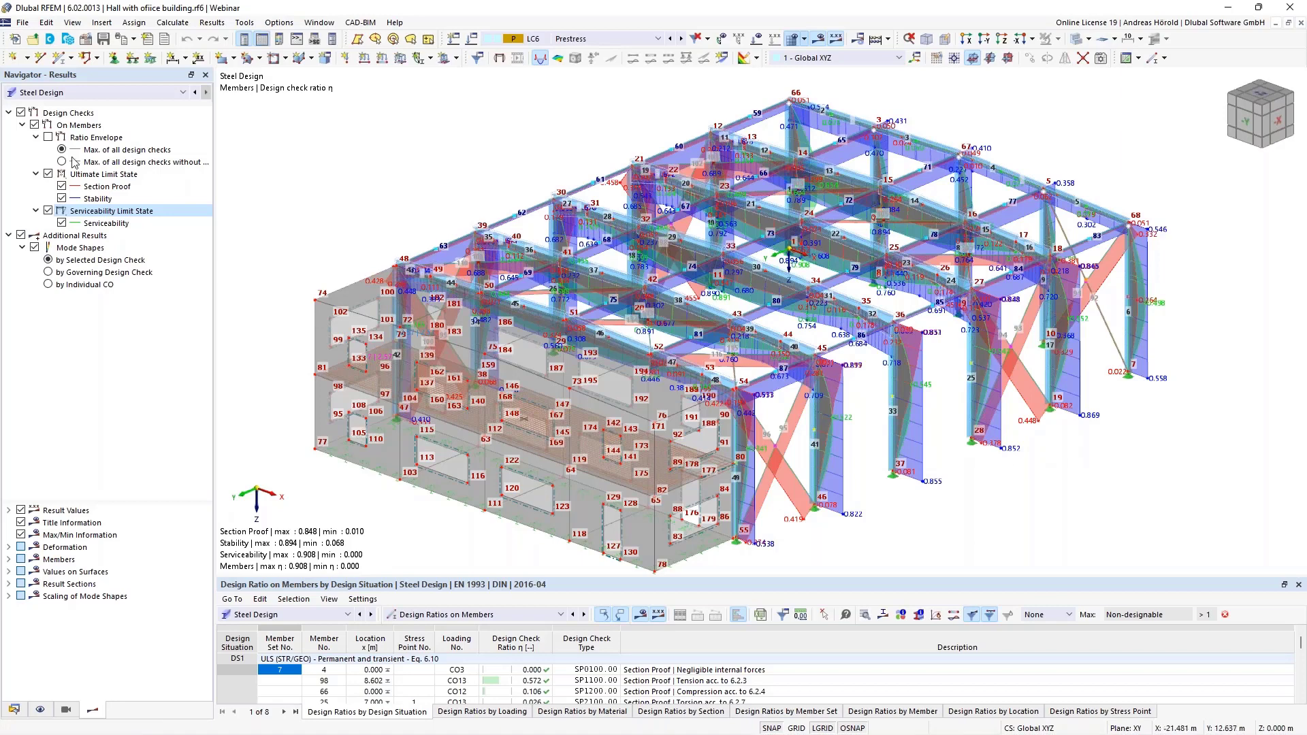
View the serviceability checks alone, hide them, and restore the ratio envelope with the maximum of all design checks
left_click(48, 173)
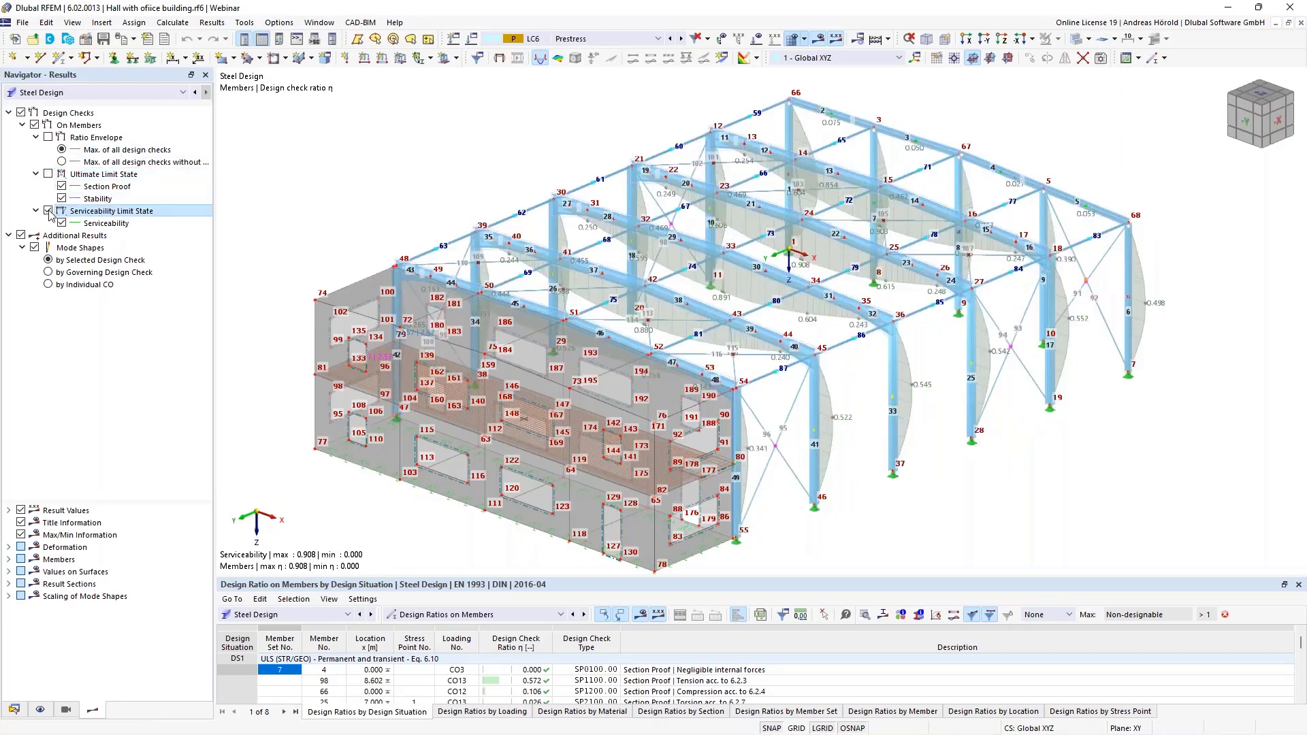
left_click(48, 211)
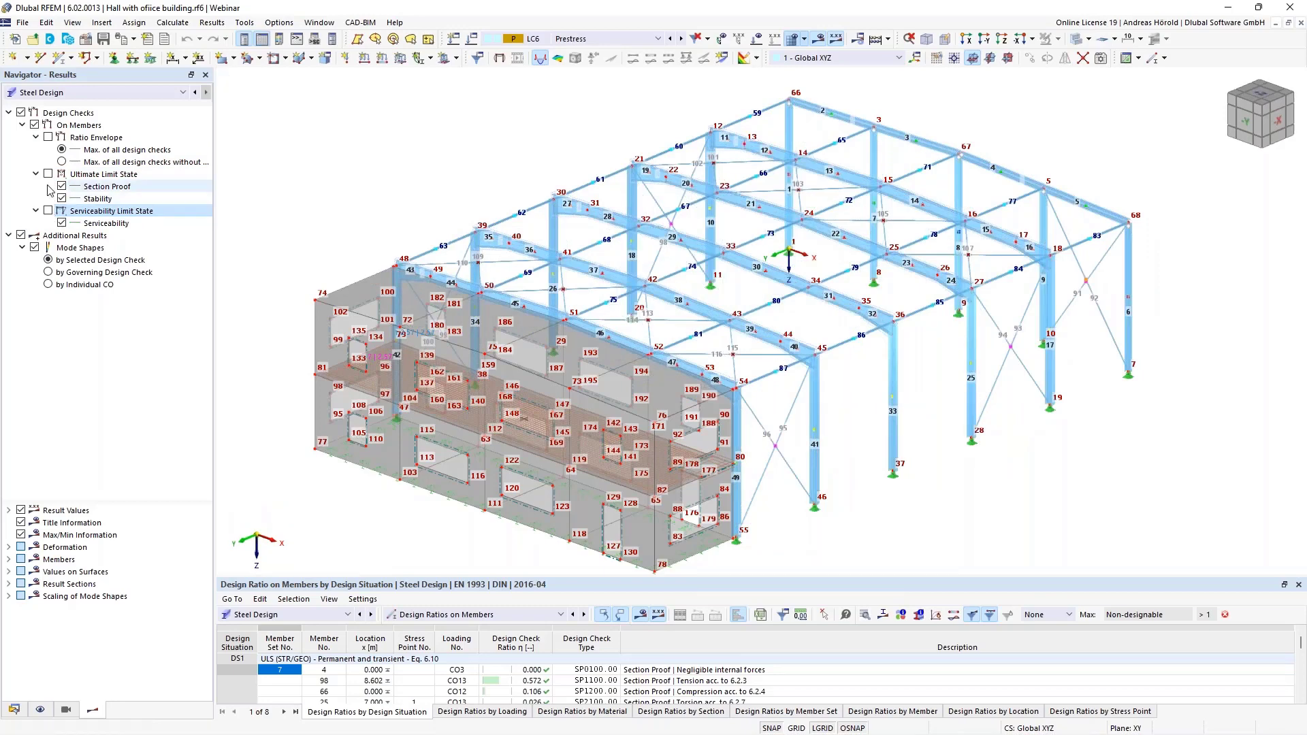
left_click(47, 137)
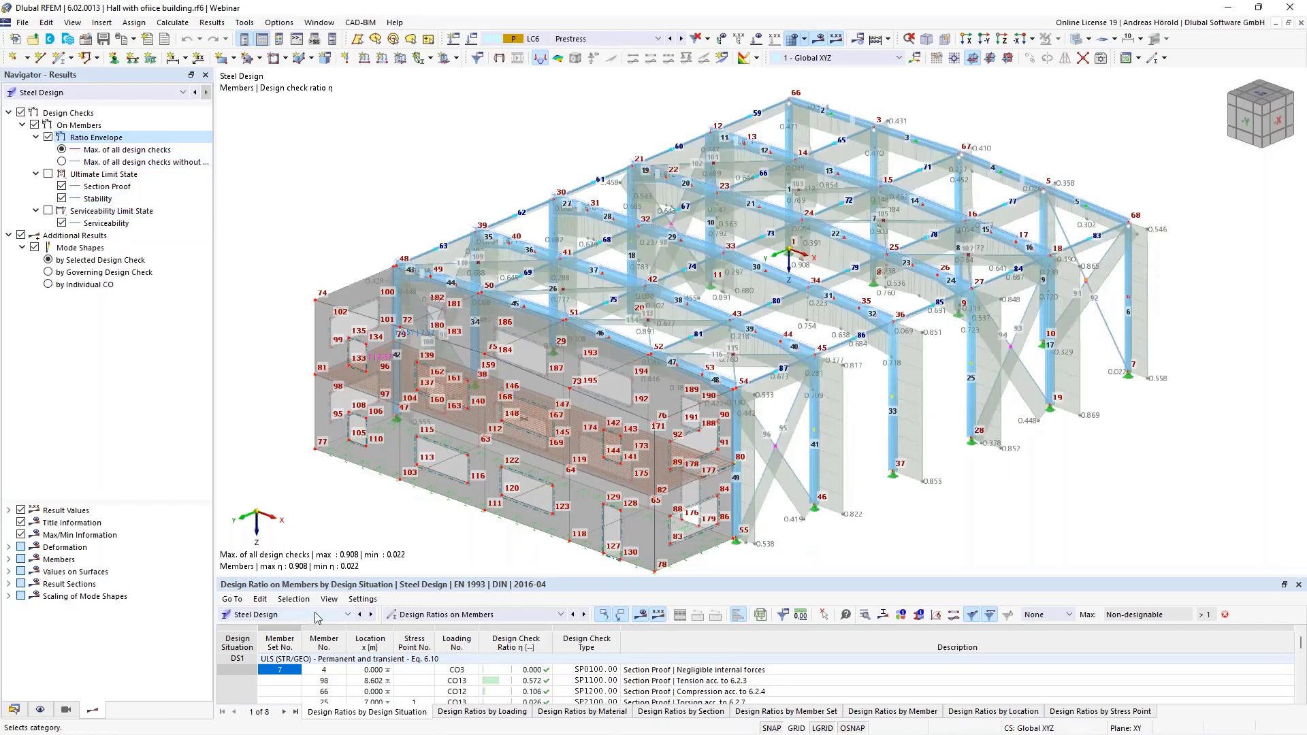
Switch to the Concrete Design results and examine the office building's floor slab up close
left_click(315, 618)
left_click(310, 703)
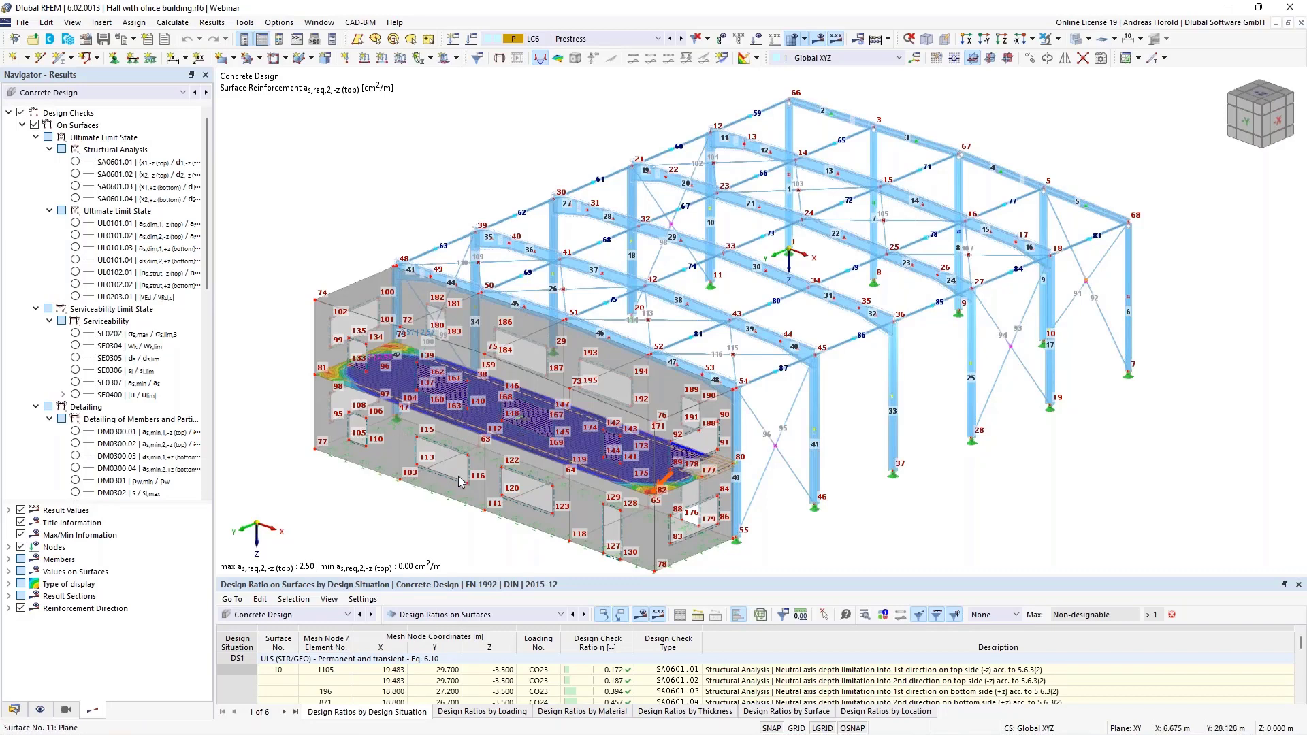
scroll(460, 482, "up", 5)
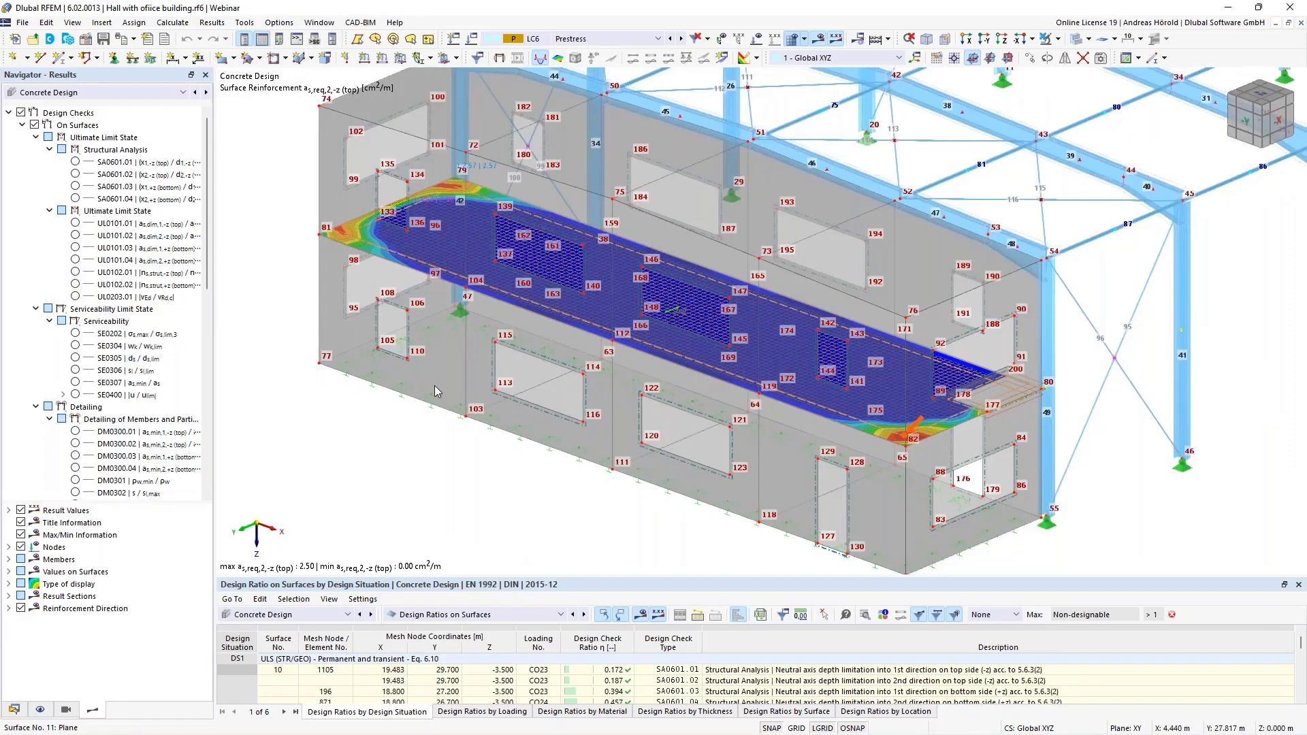
View the slab's required longitudinal reinforcement for direction 1 at the top and for directions 1 and 2 at the bottom
scroll(76, 272, "down", 6)
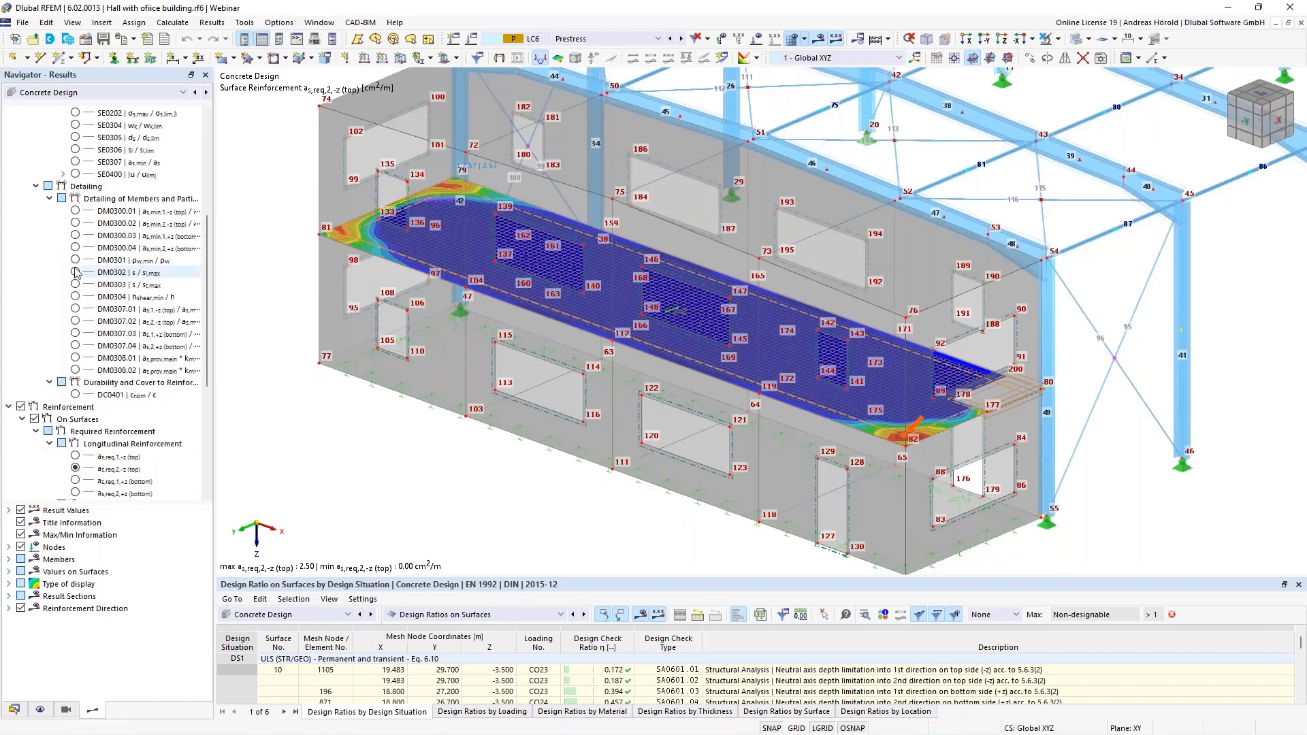
scroll(76, 273, "down", 6)
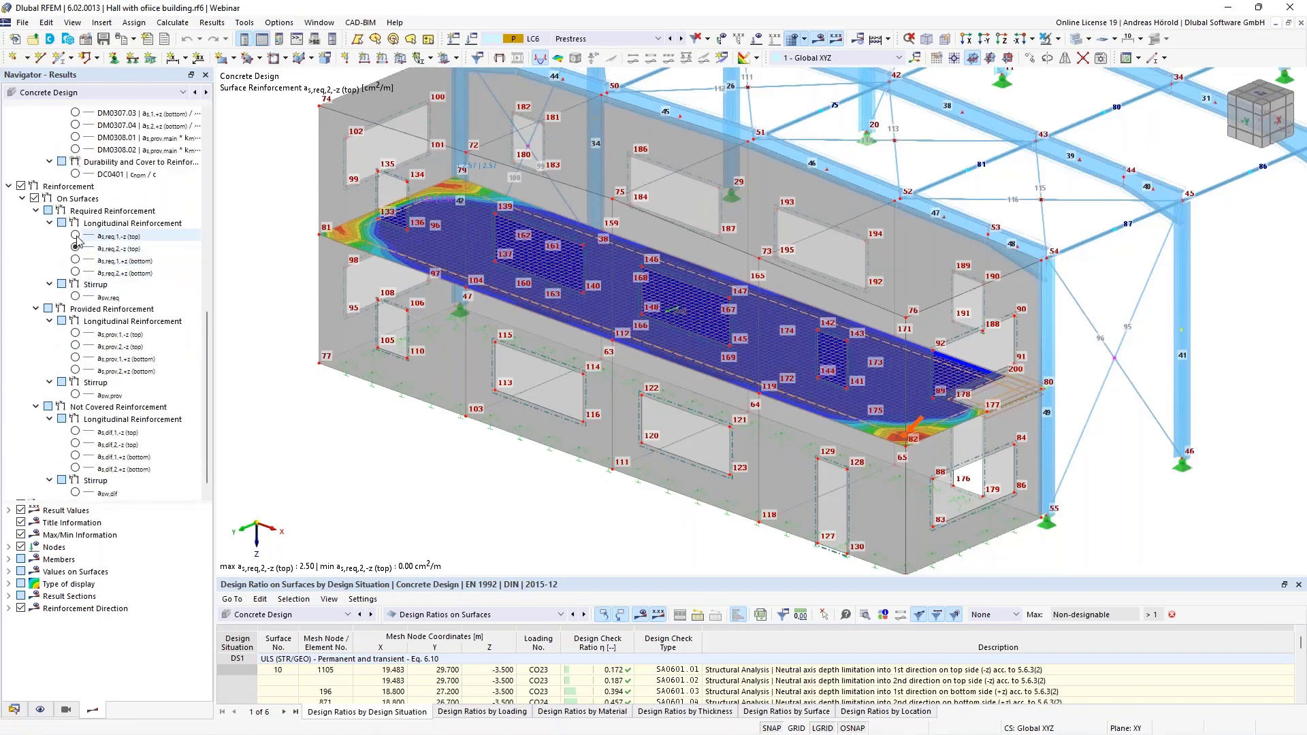
left_click(75, 235)
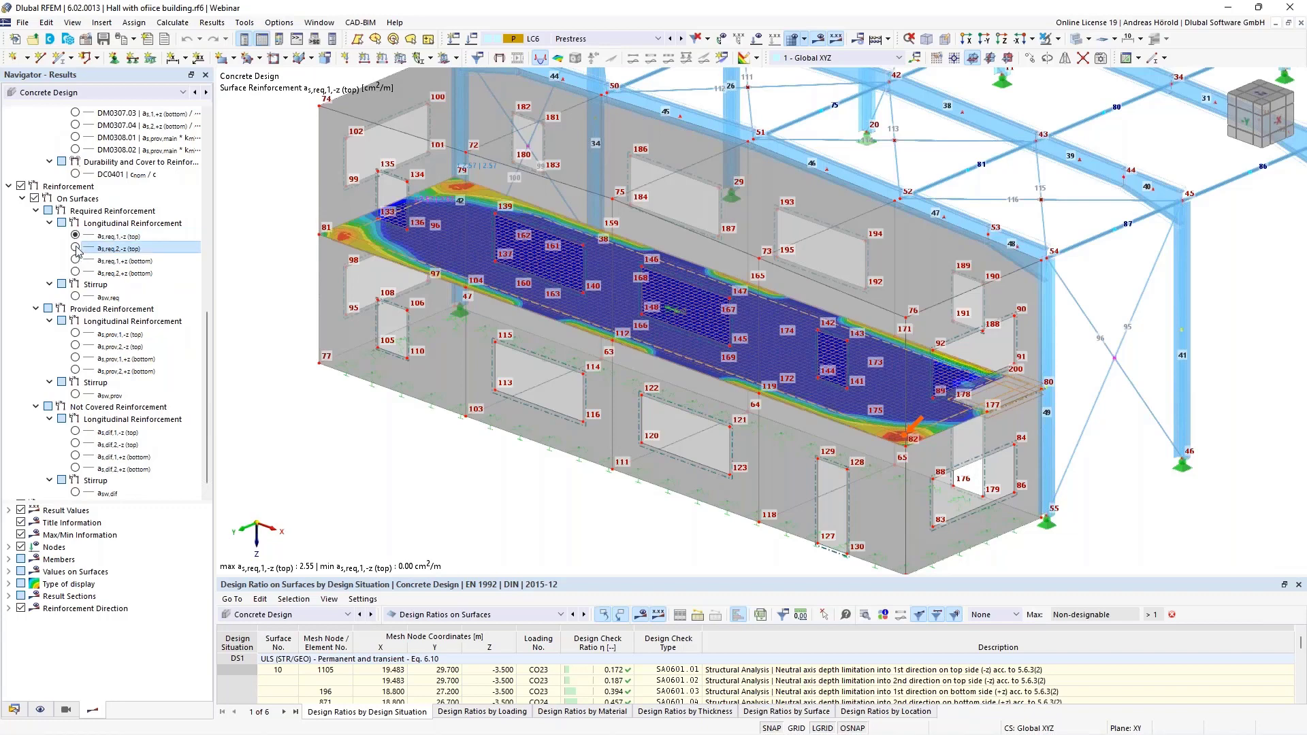
left_click(75, 260)
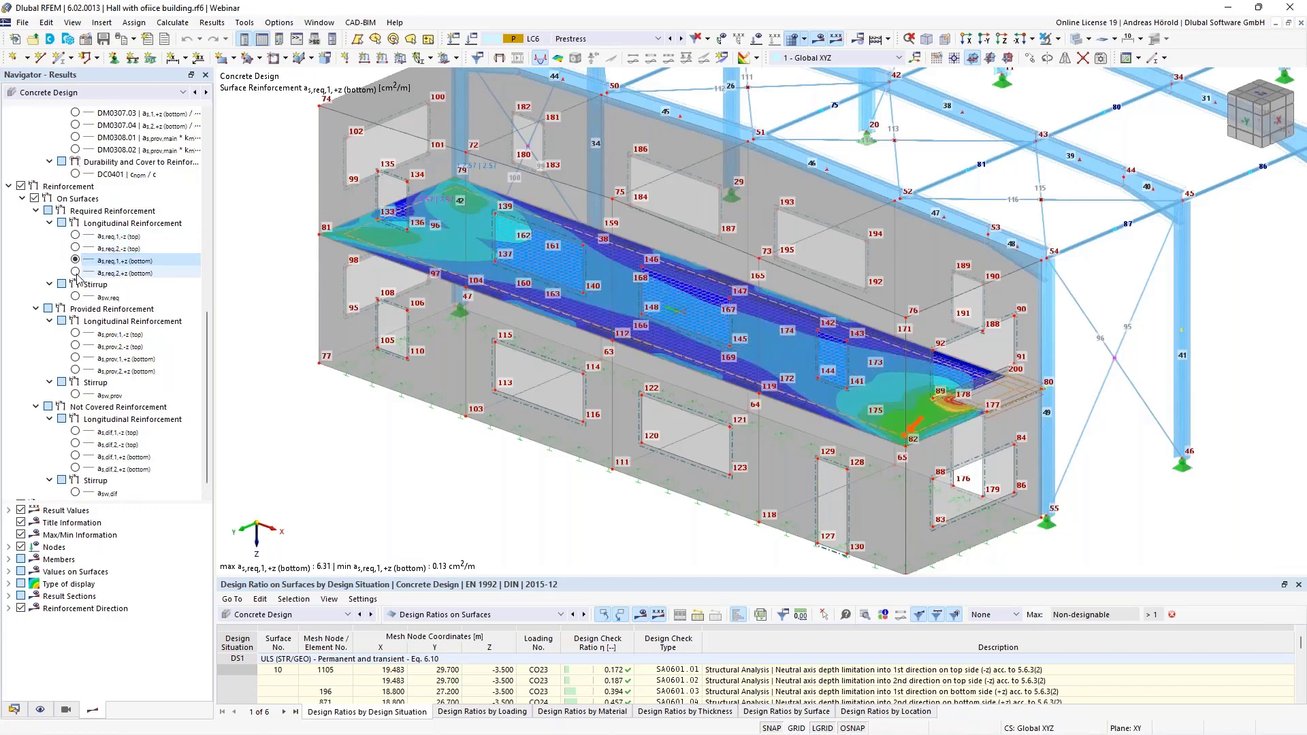
left_click(76, 272)
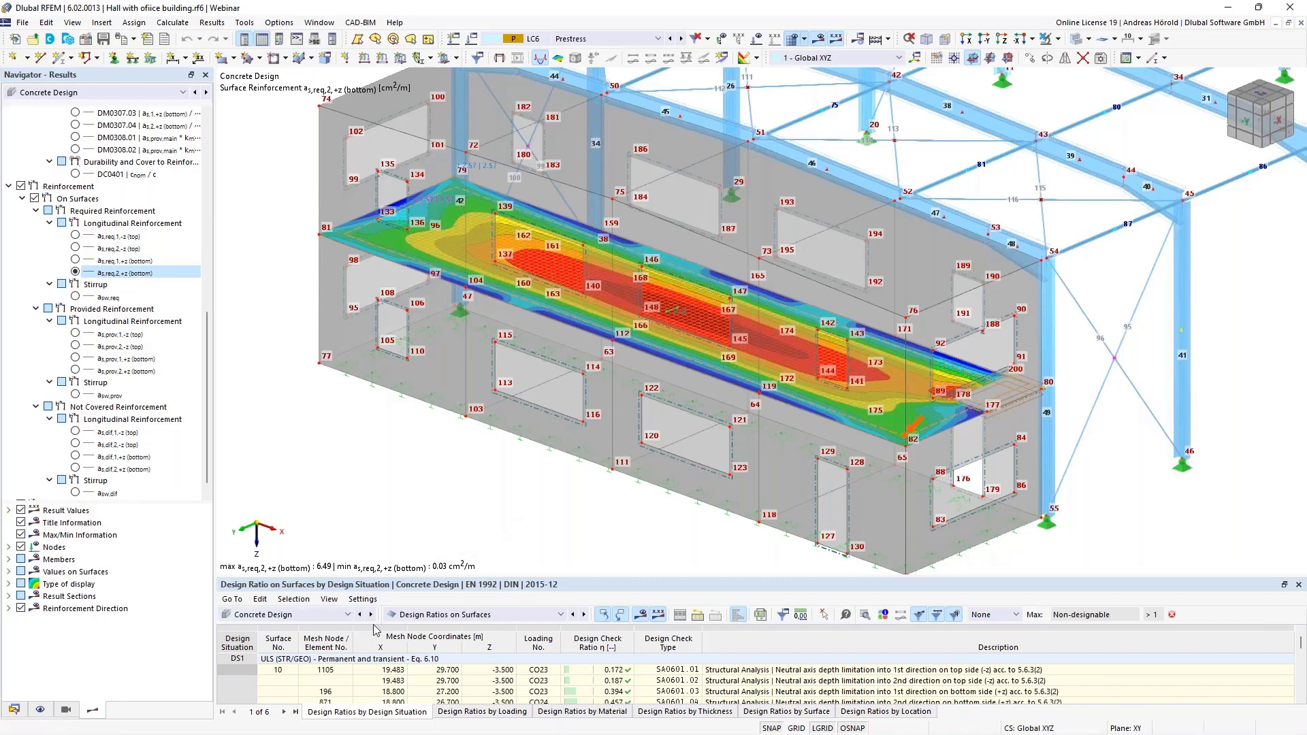
Open the Parts Lists tables and review all members by material in an enlarged table, restoring the small table area
left_click(316, 622)
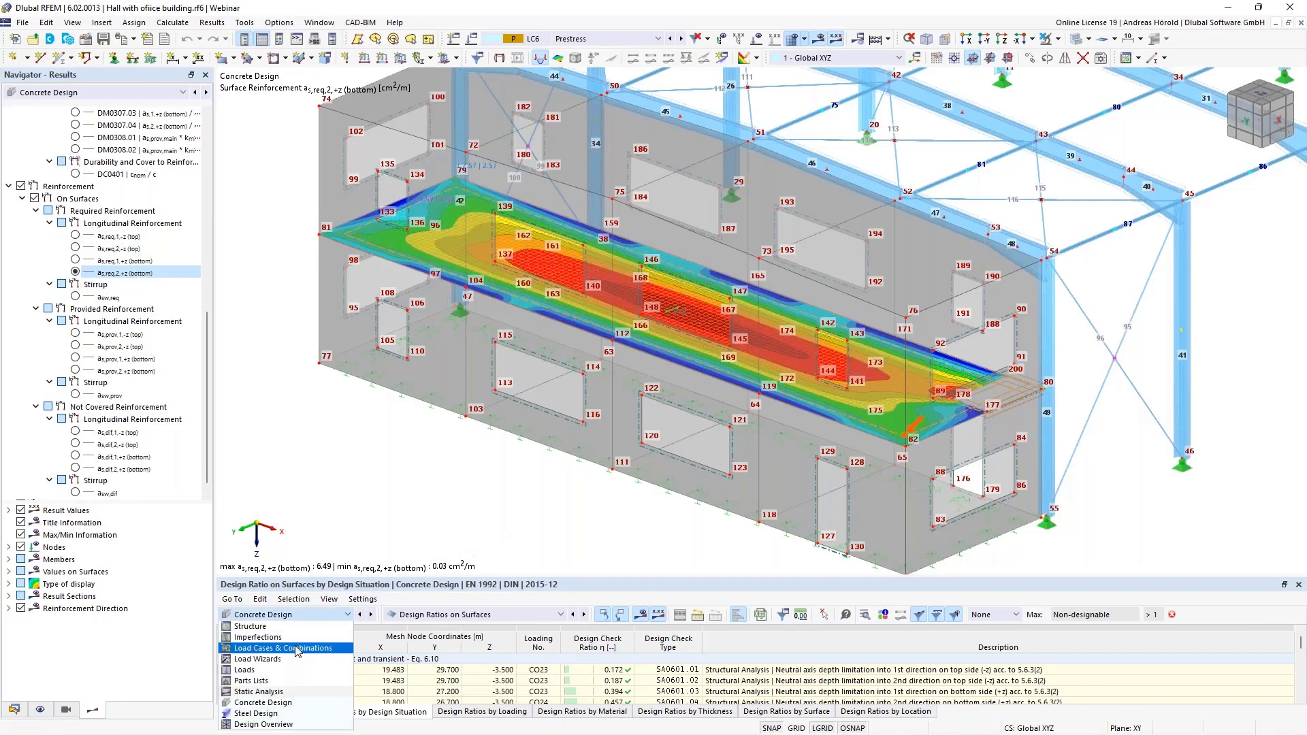
left_click(304, 681)
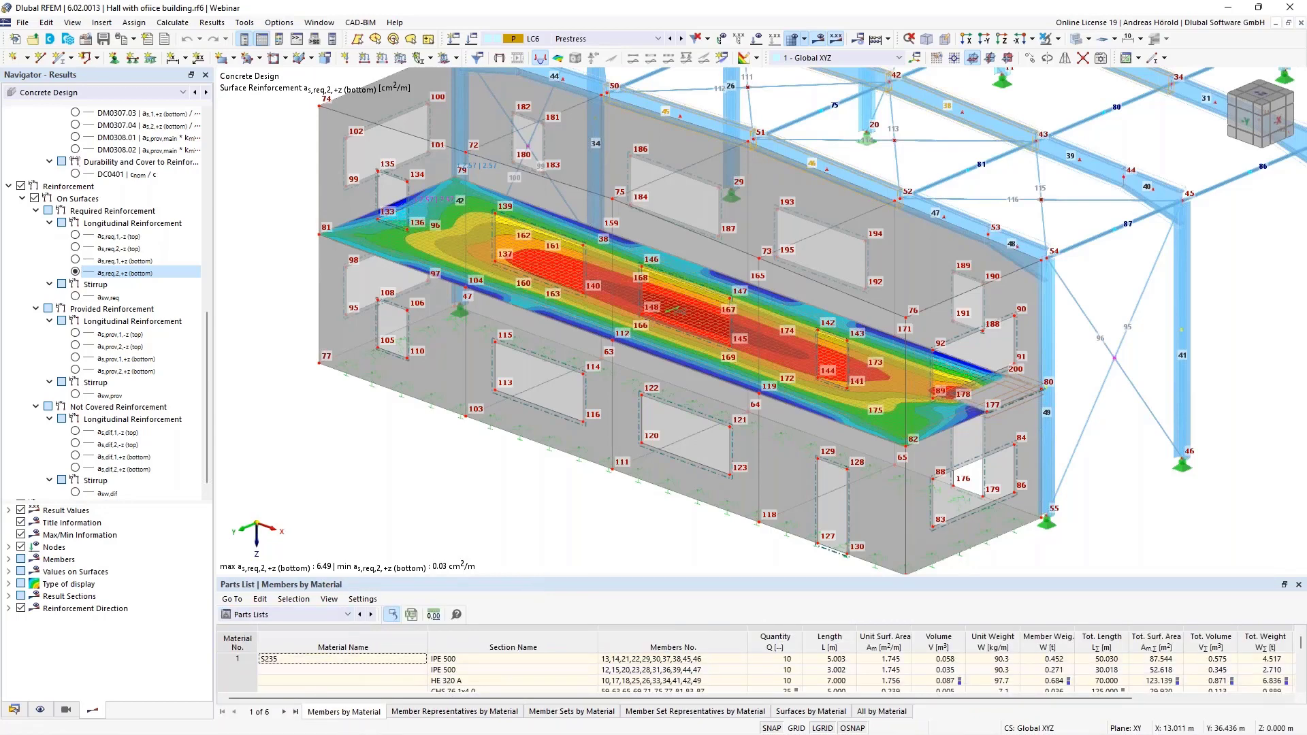
left_click_drag(534, 582, 534, 449)
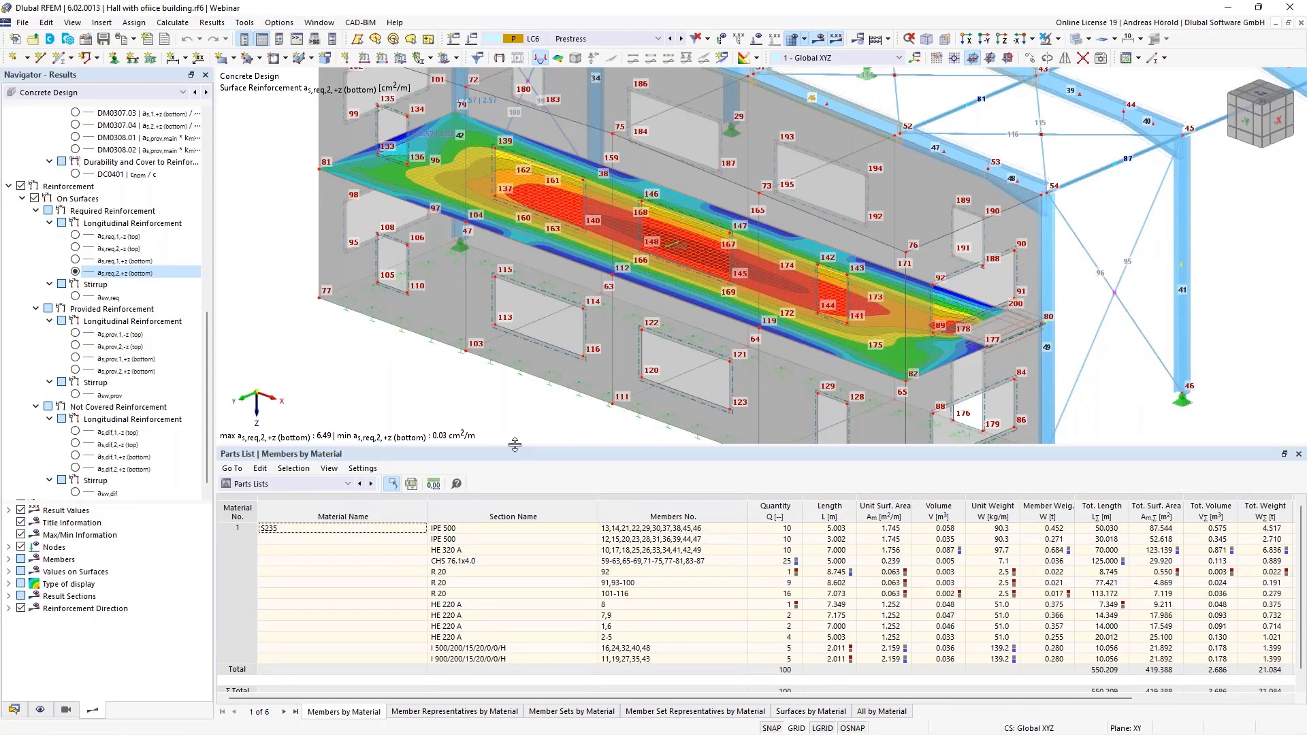
left_click_drag(514, 444, 505, 597)
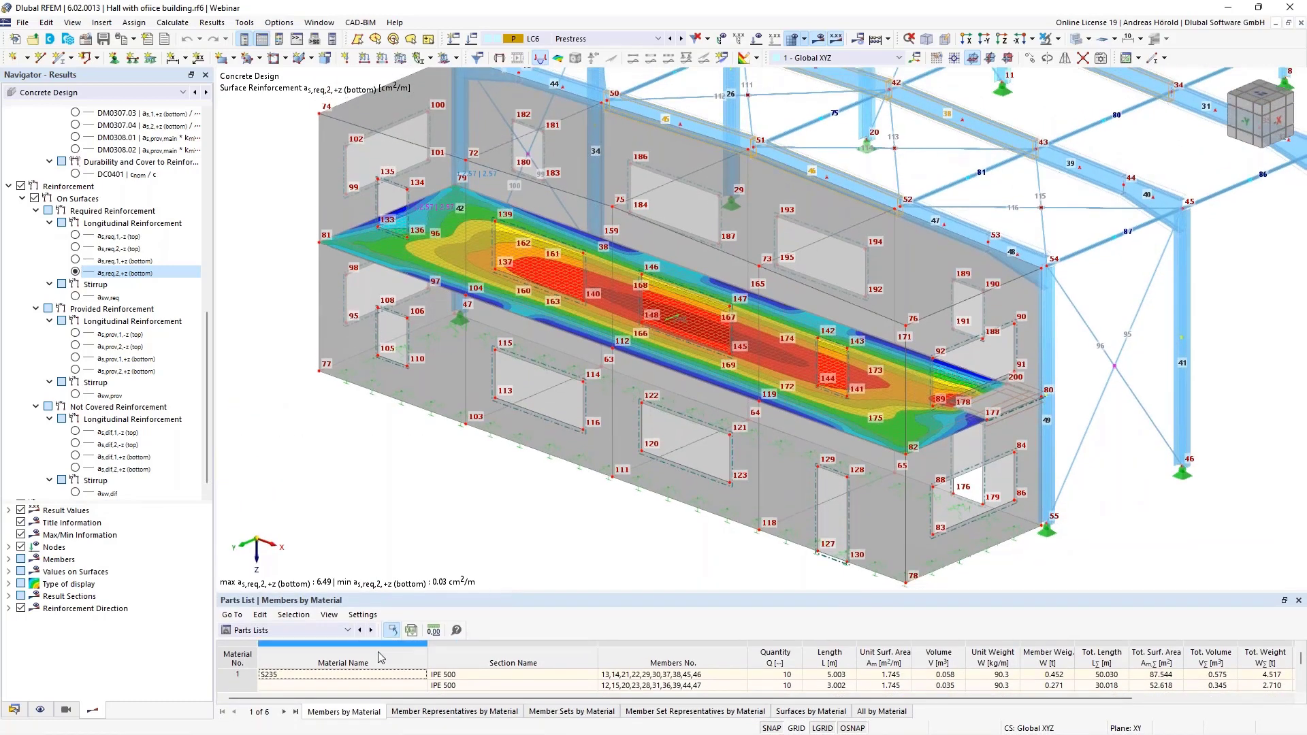
Switch the tables and result display from the parts lists to Static Analysis and show the whole hall
left_click(306, 631)
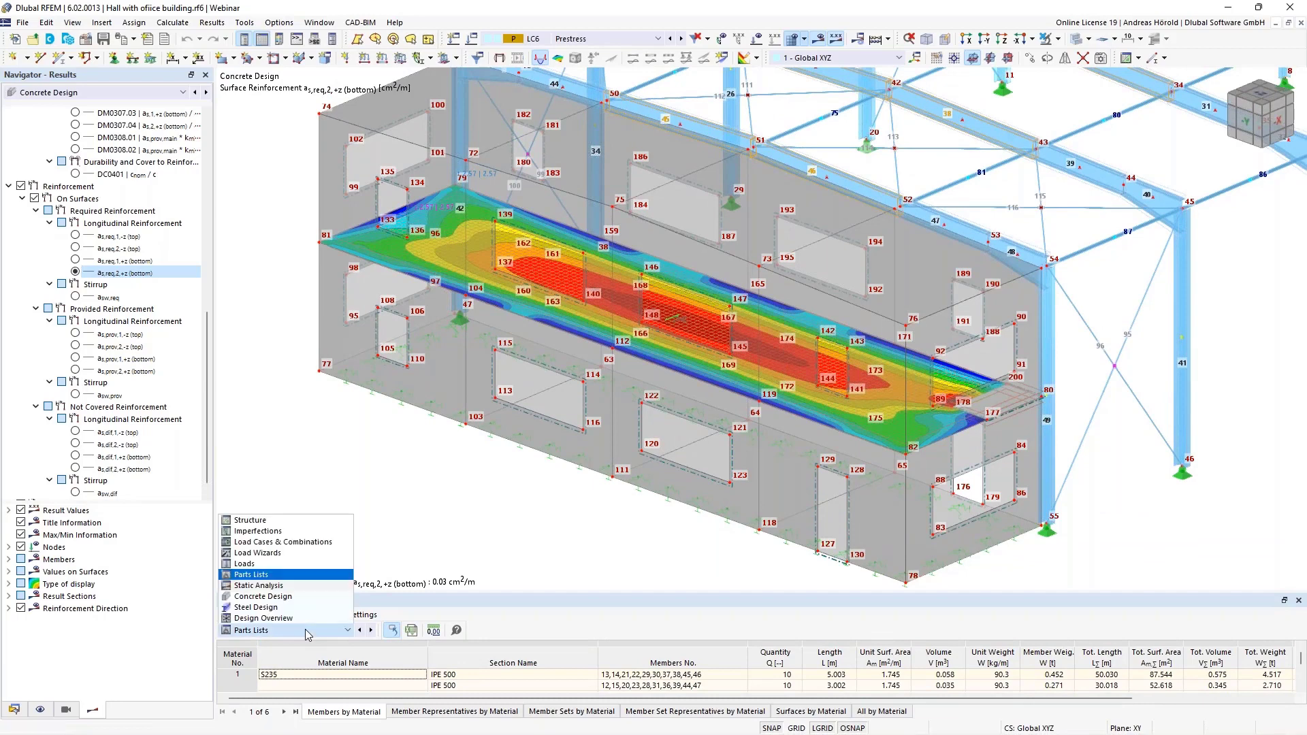
left_click(305, 633)
scroll(475, 470, "down", 1)
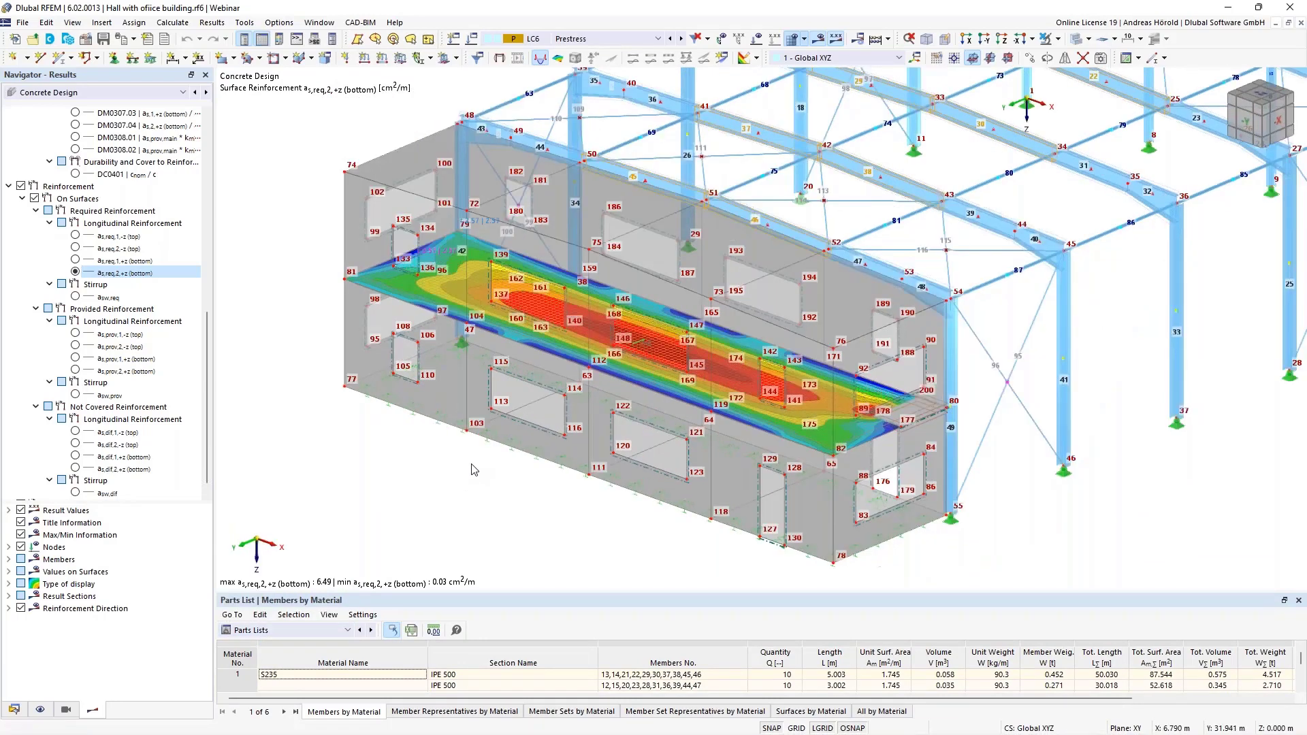
scroll(475, 470, "down", 1)
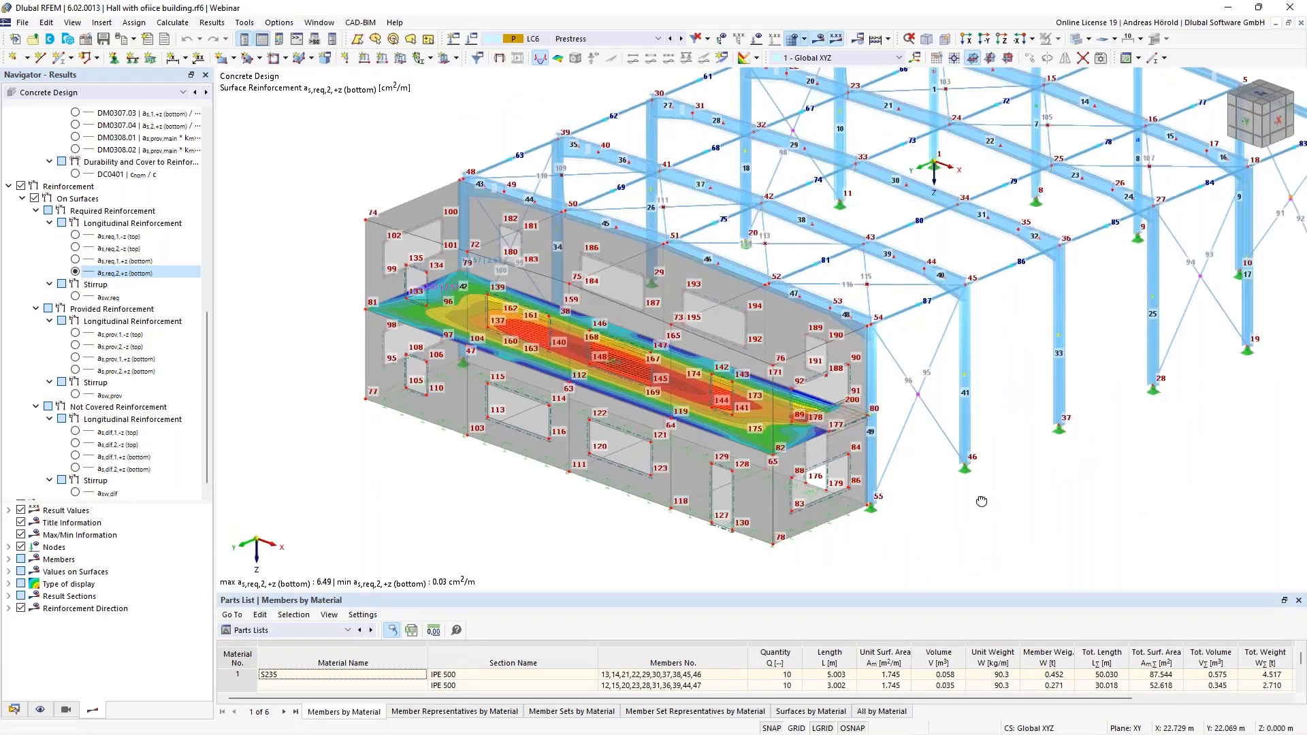
middle_click_drag(982, 502, 915, 478, "ctrl")
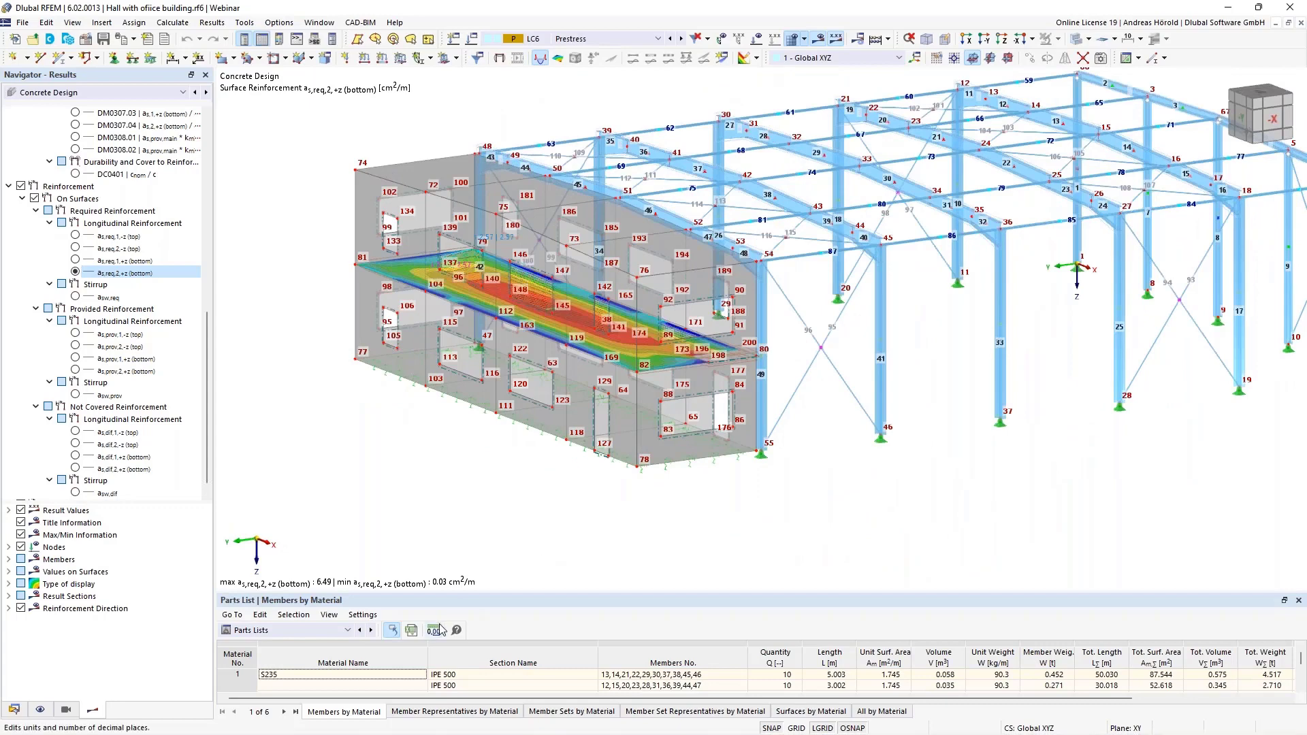
left_click(329, 631)
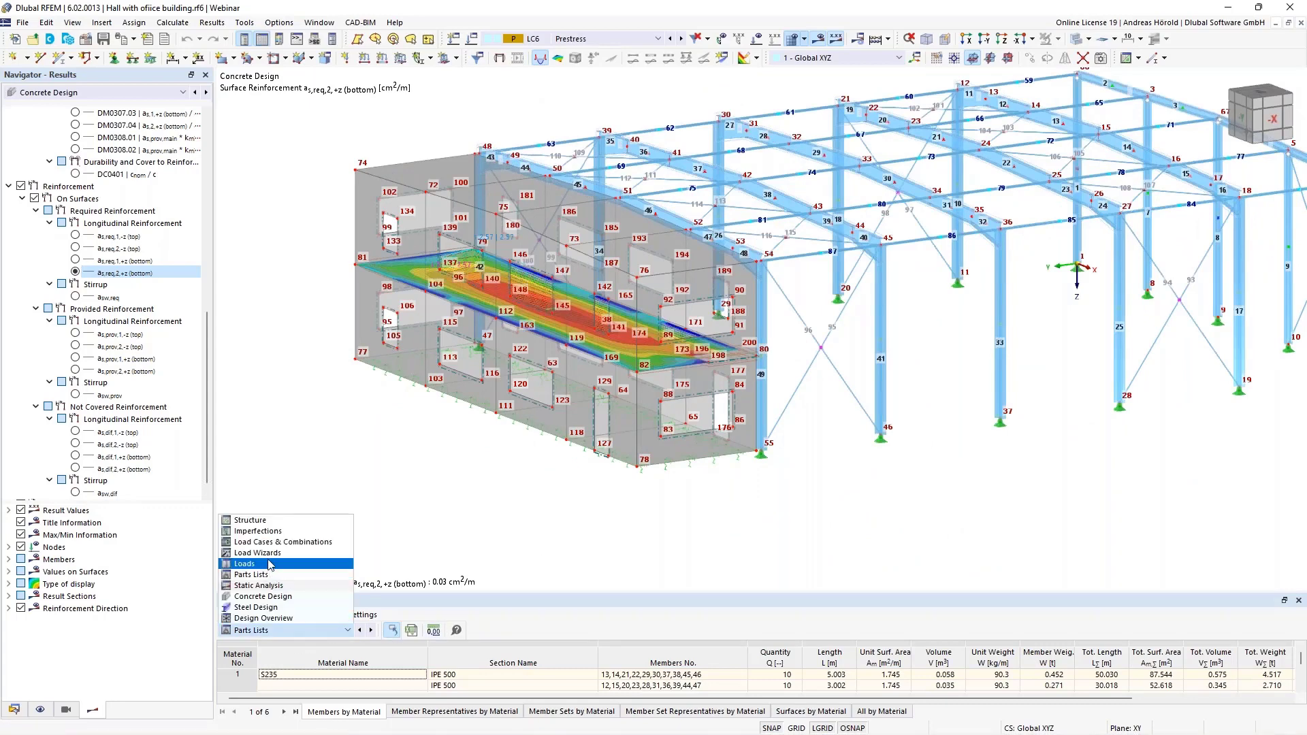
left_click(265, 583)
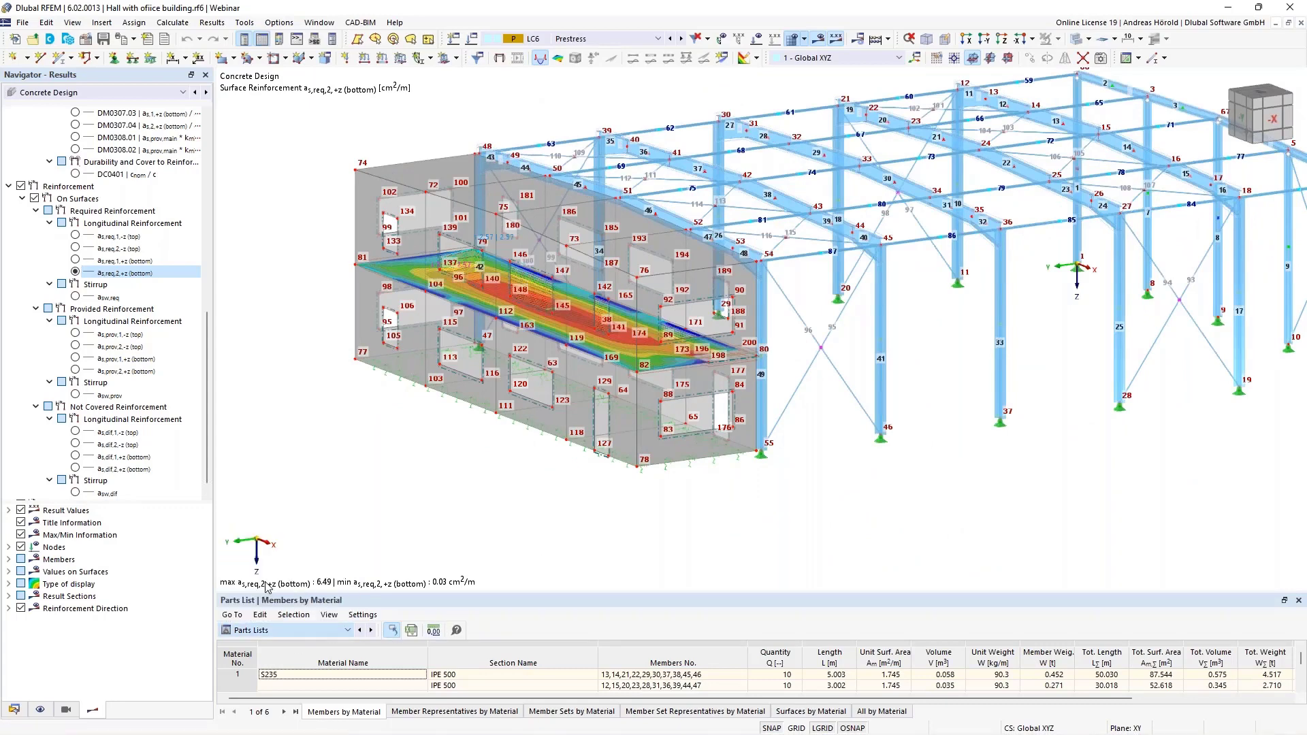
scroll(850, 477, "down", 1)
middle_click_drag(850, 477, 742, 517)
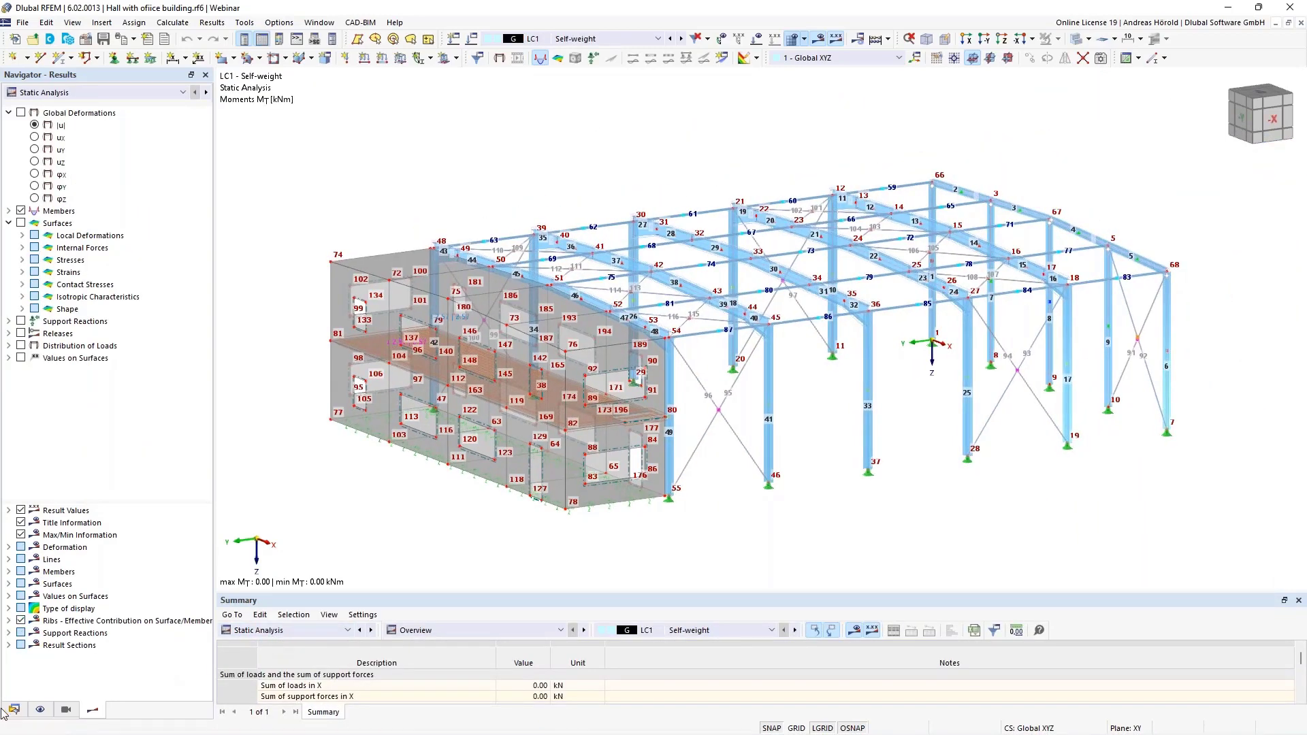
Start a new Cartesian line grid guide object in the global XYZ system with label text enabled
left_click(102, 24)
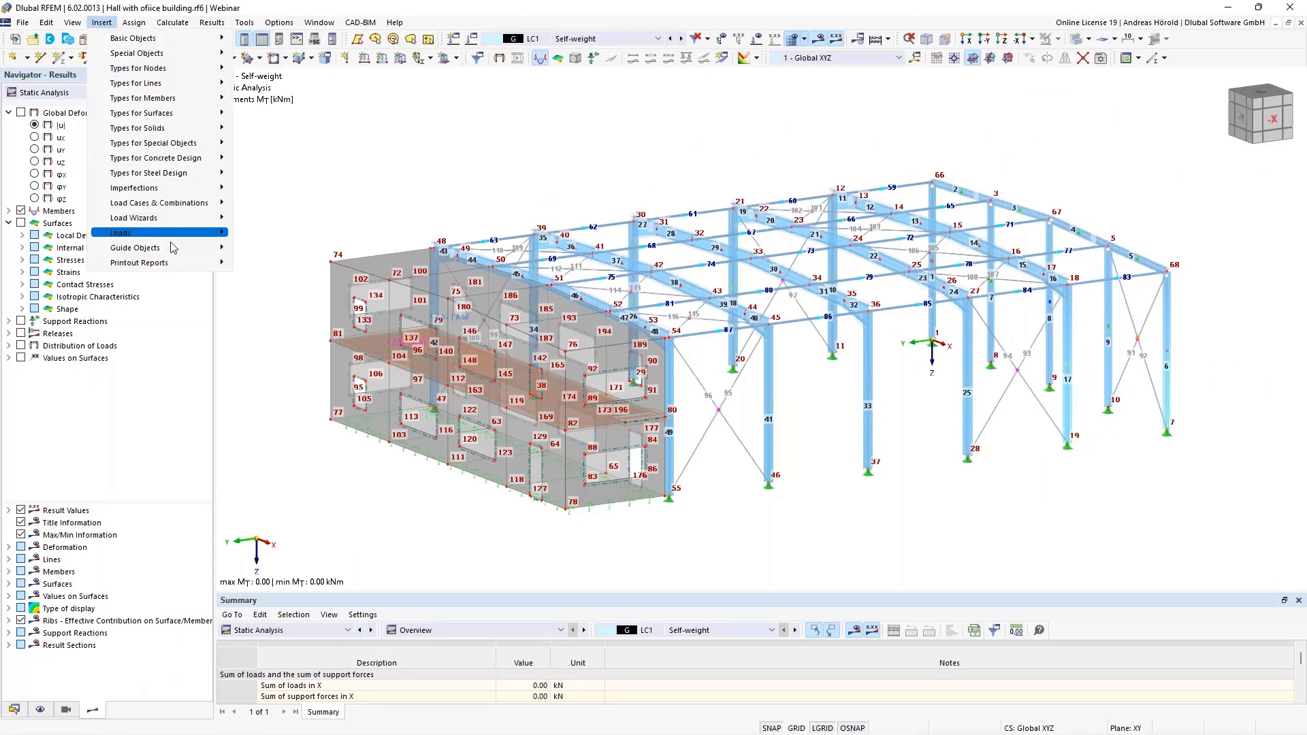
mouse_move(175, 249)
mouse_move(307, 263)
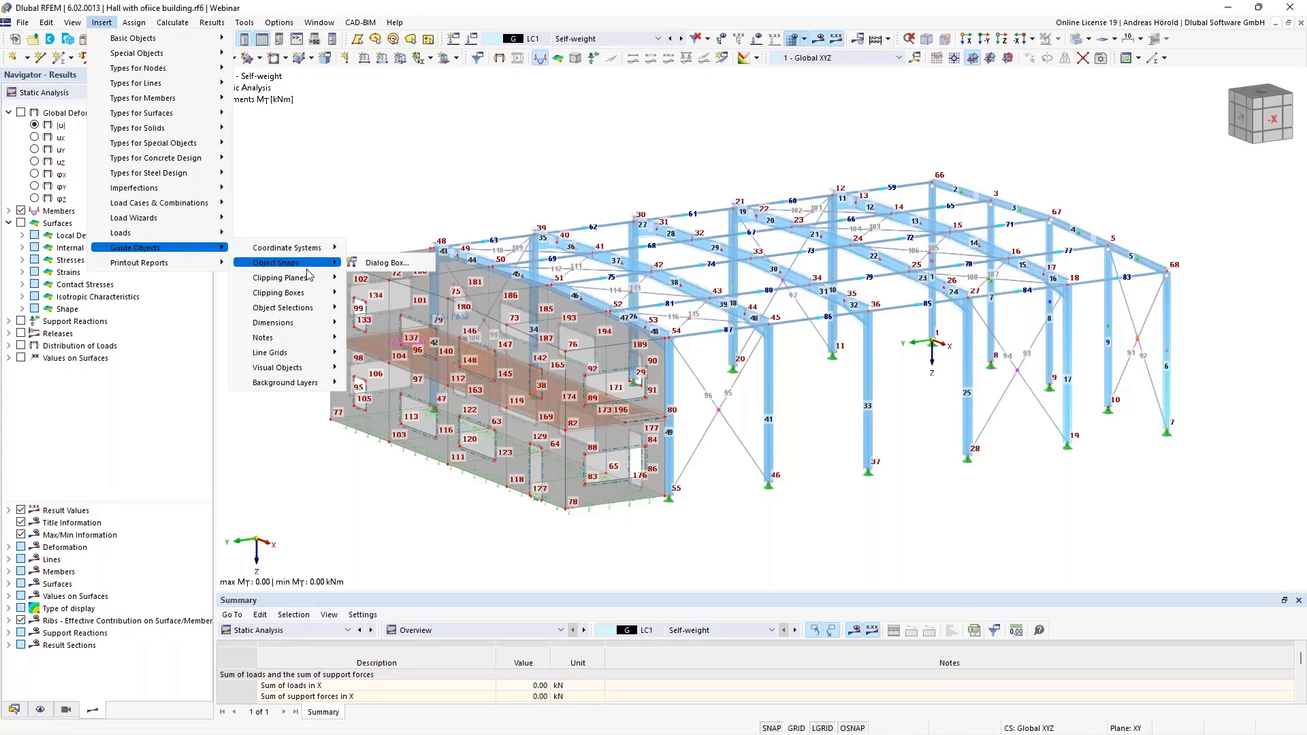
mouse_move(313, 353)
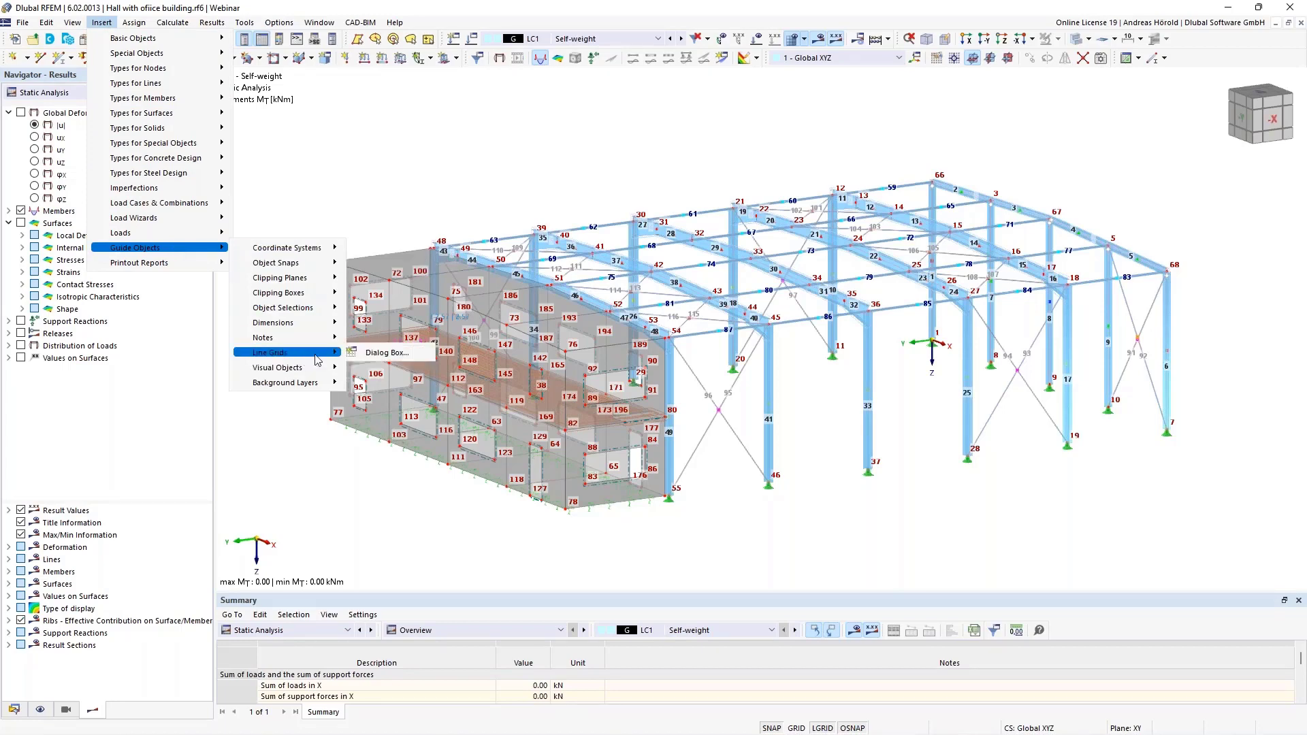
left_click(370, 354)
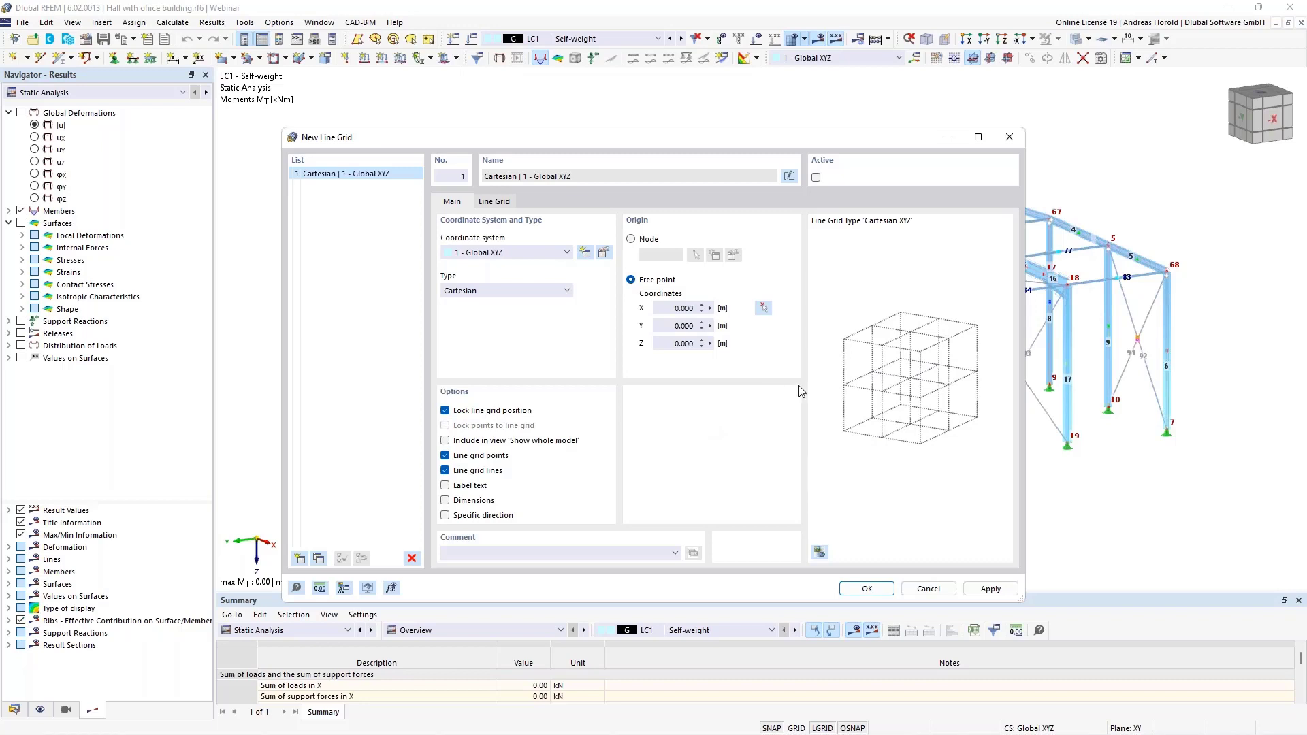
left_click(445, 486)
Define the line grid in the X-direction with 4 spans of 5 m and check its axis labels
left_click(498, 202)
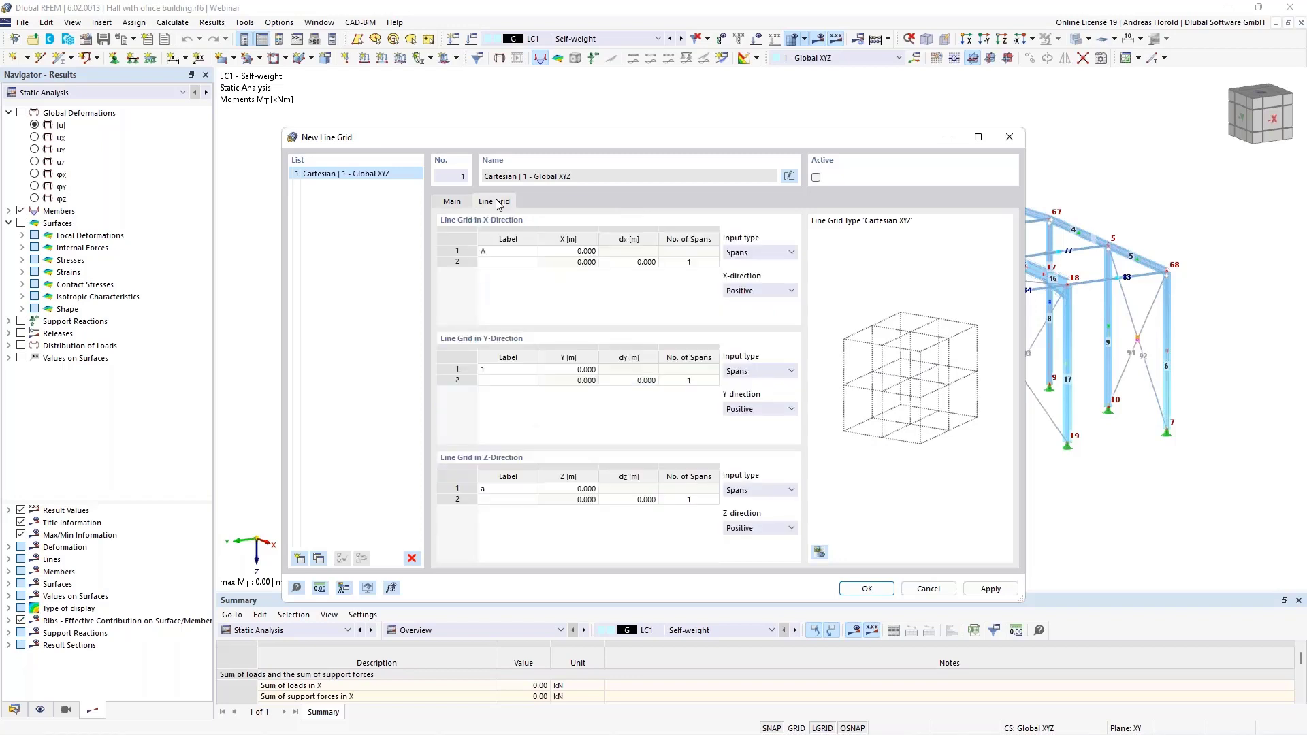
left_click(638, 263)
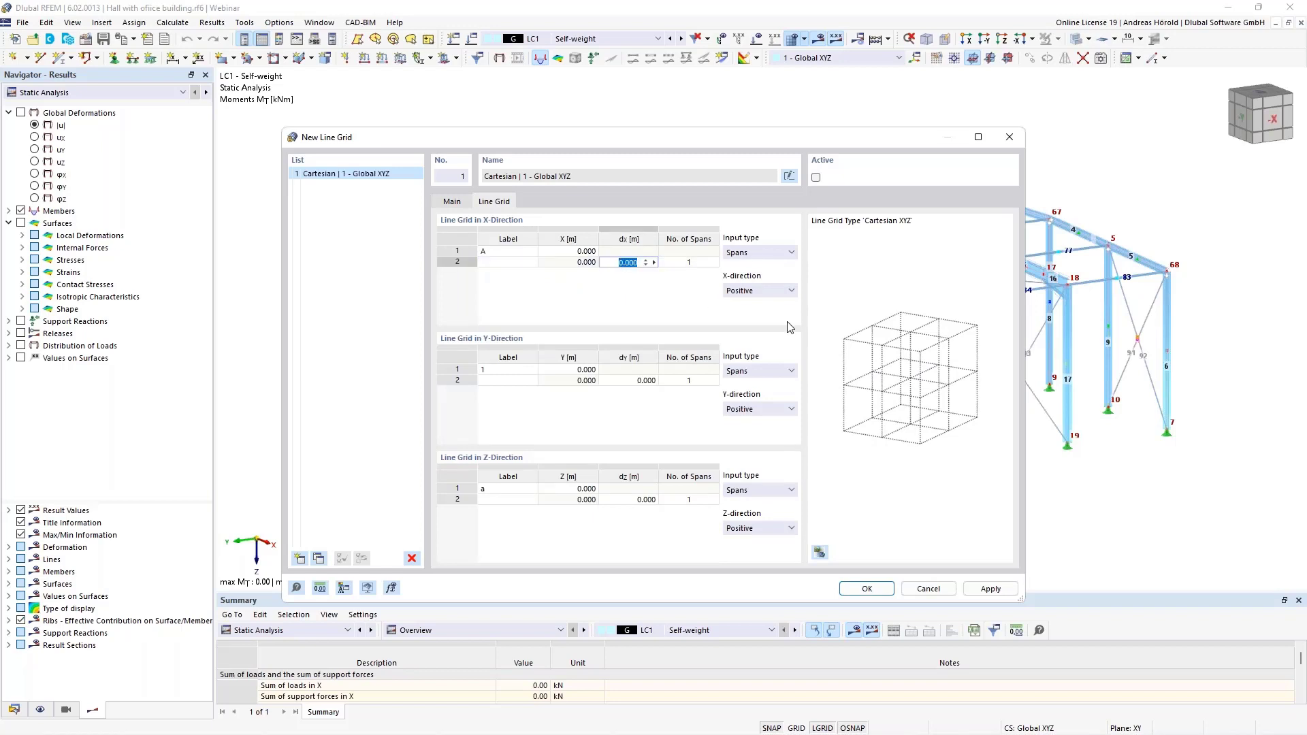
type("5")
key("Tab")
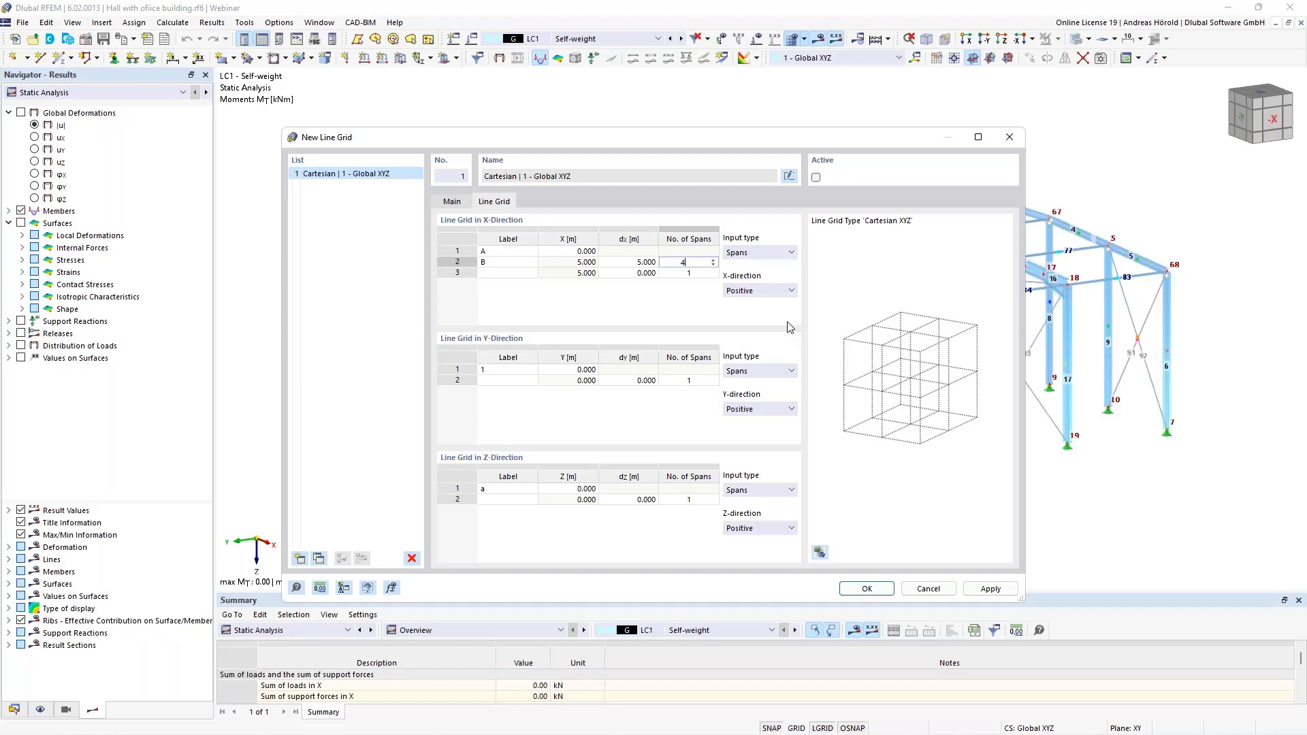
key("Tab")
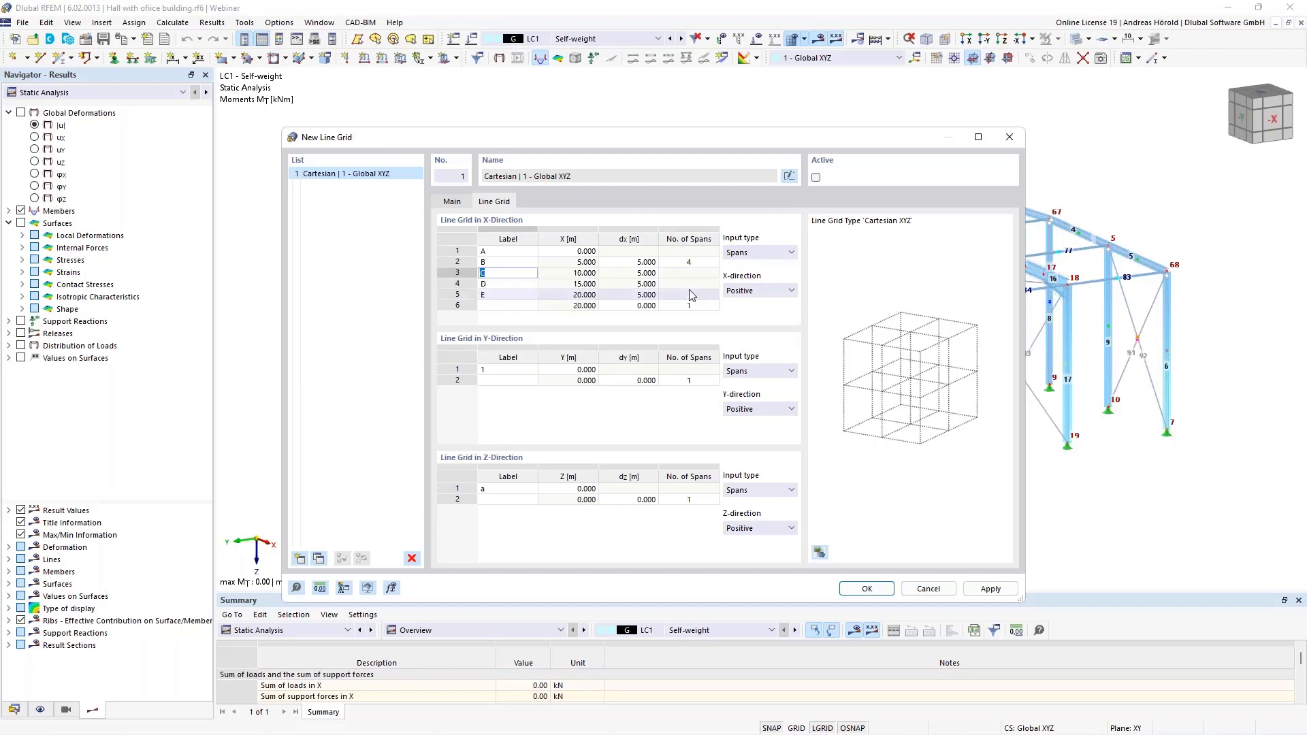
left_click(507, 262)
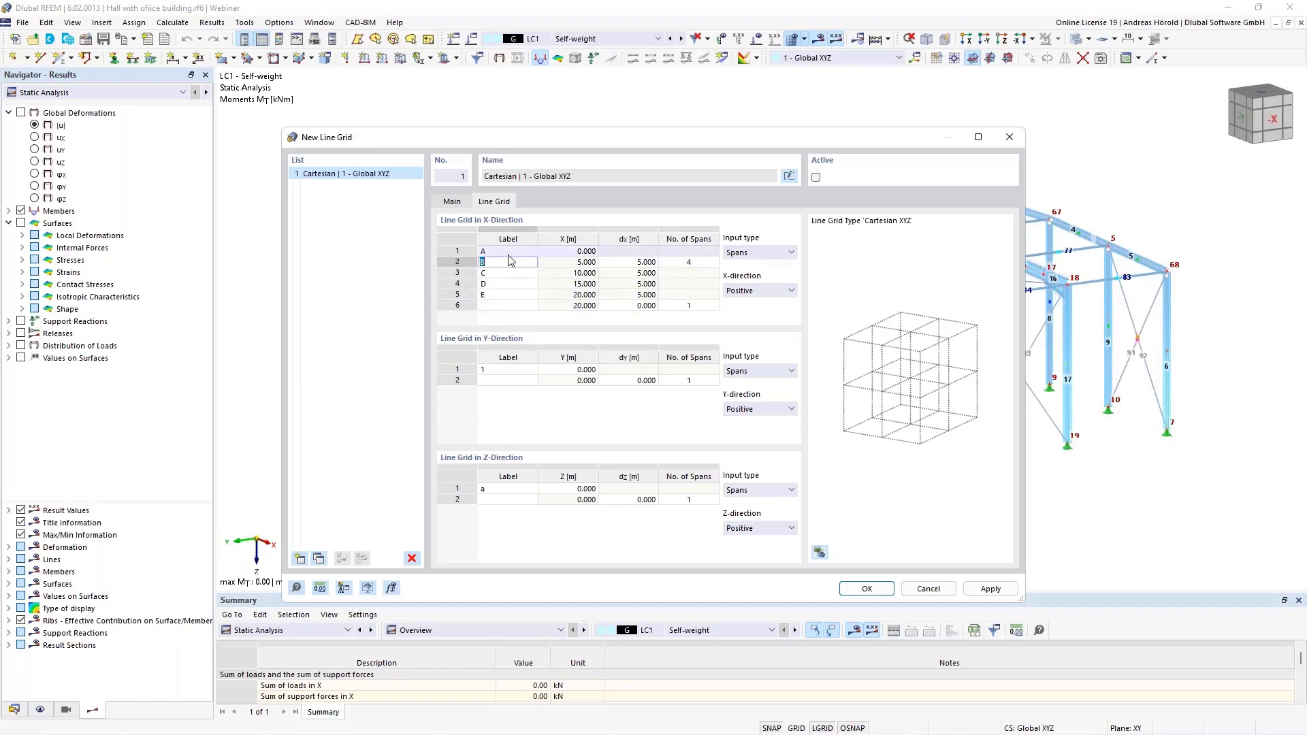
left_click(511, 251)
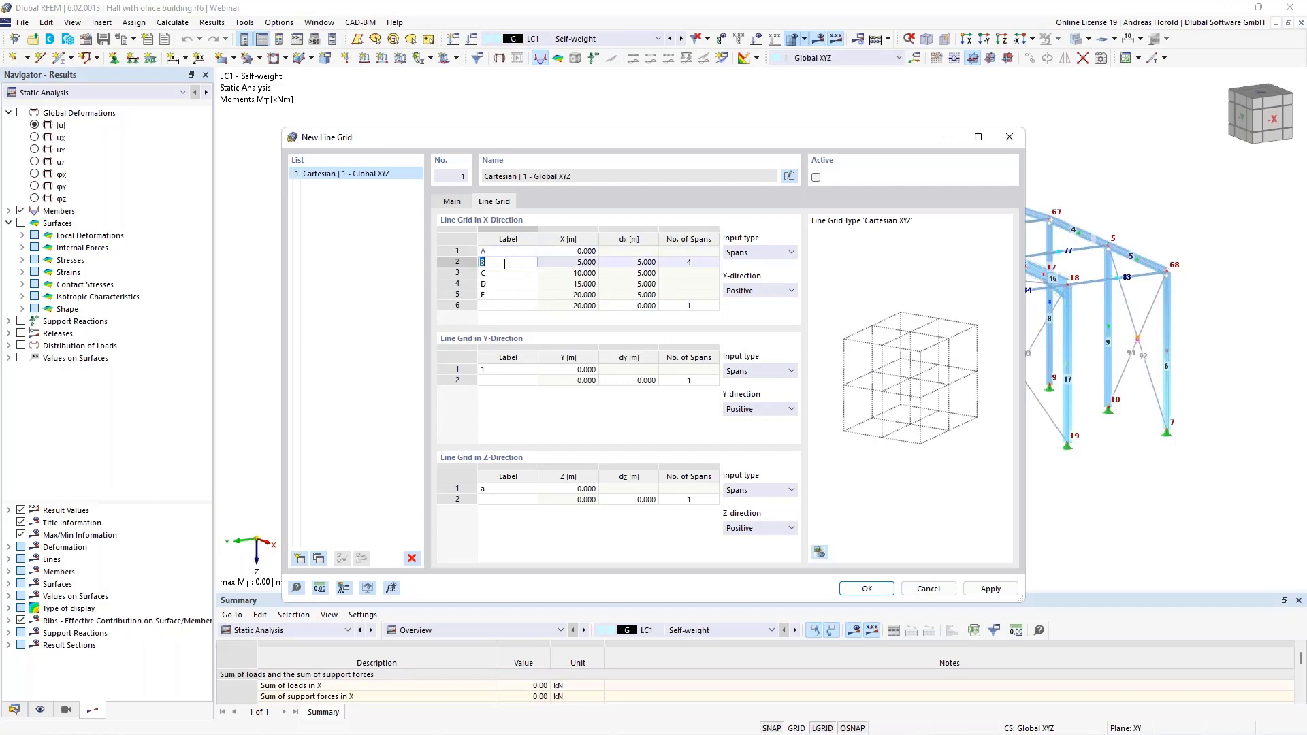
left_click(509, 284)
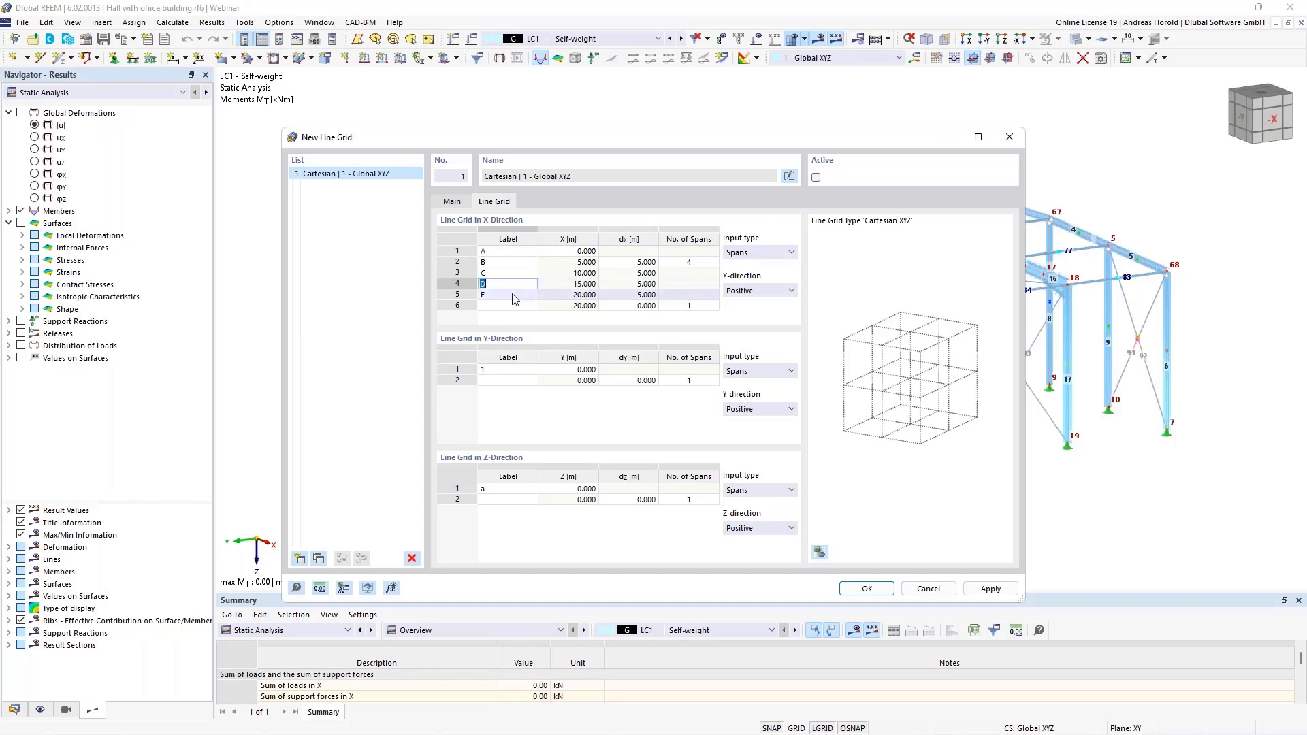
left_click(511, 294)
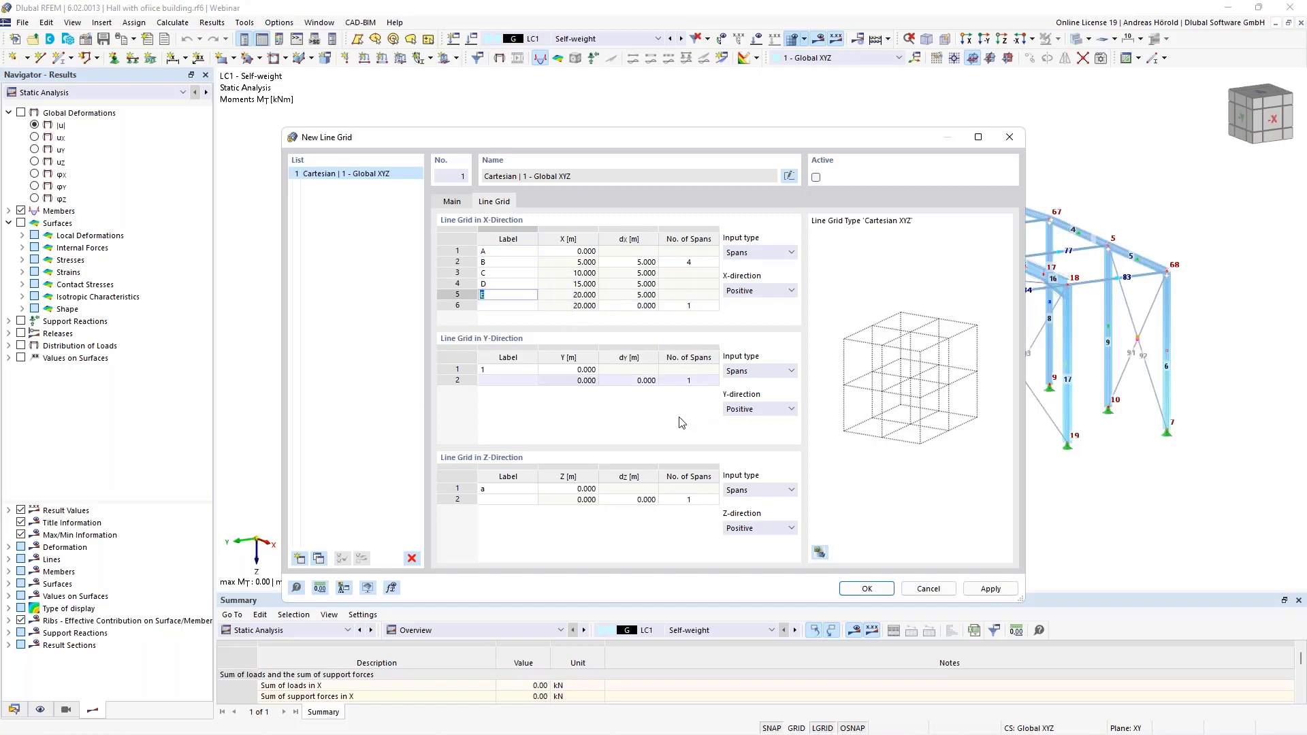
Define the line grid in the Y-direction with 5 spans of 5 m
left_click(639, 381)
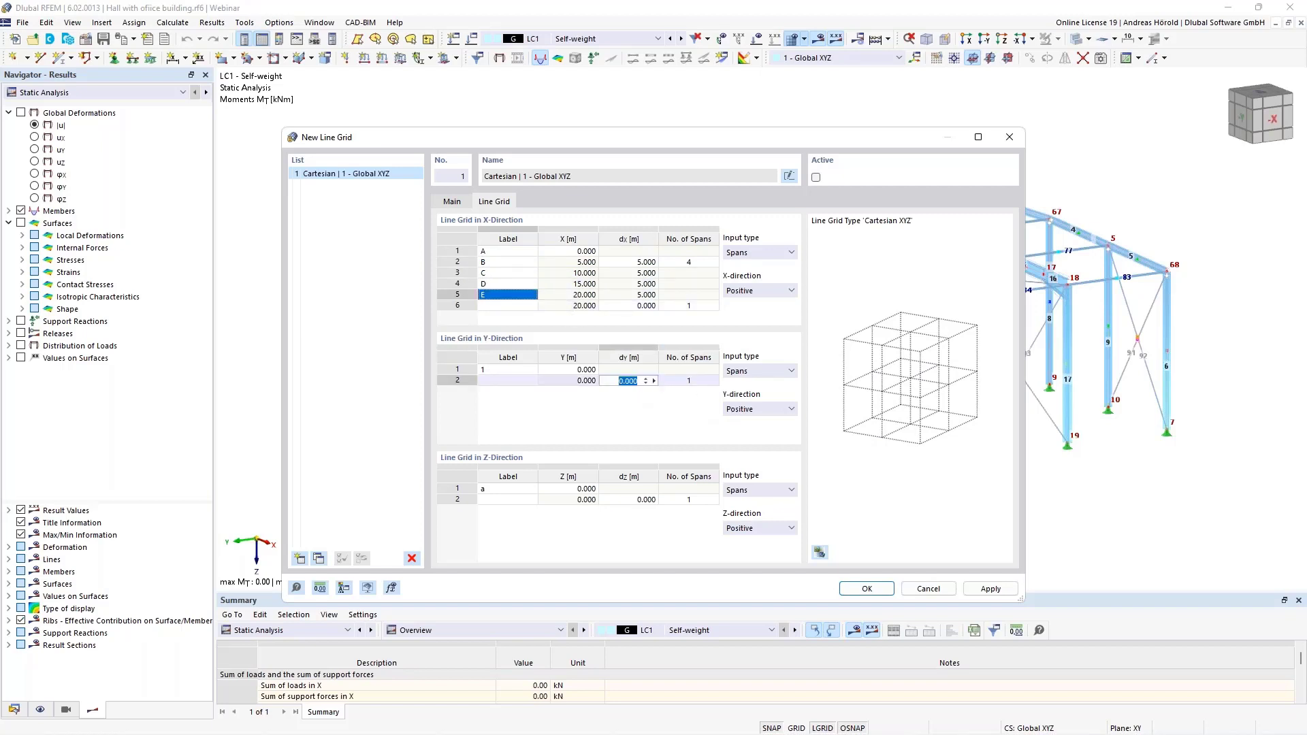
type("5")
key("Tab")
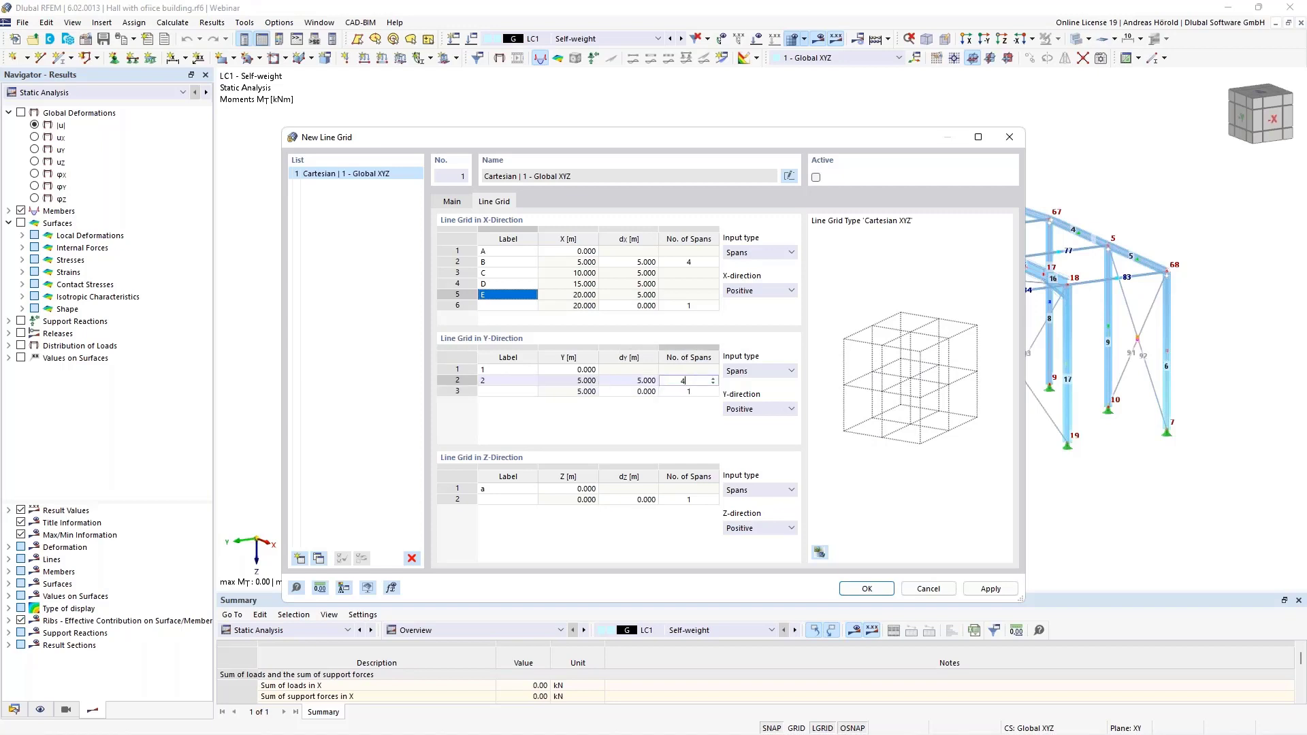
type("4")
key("Tab")
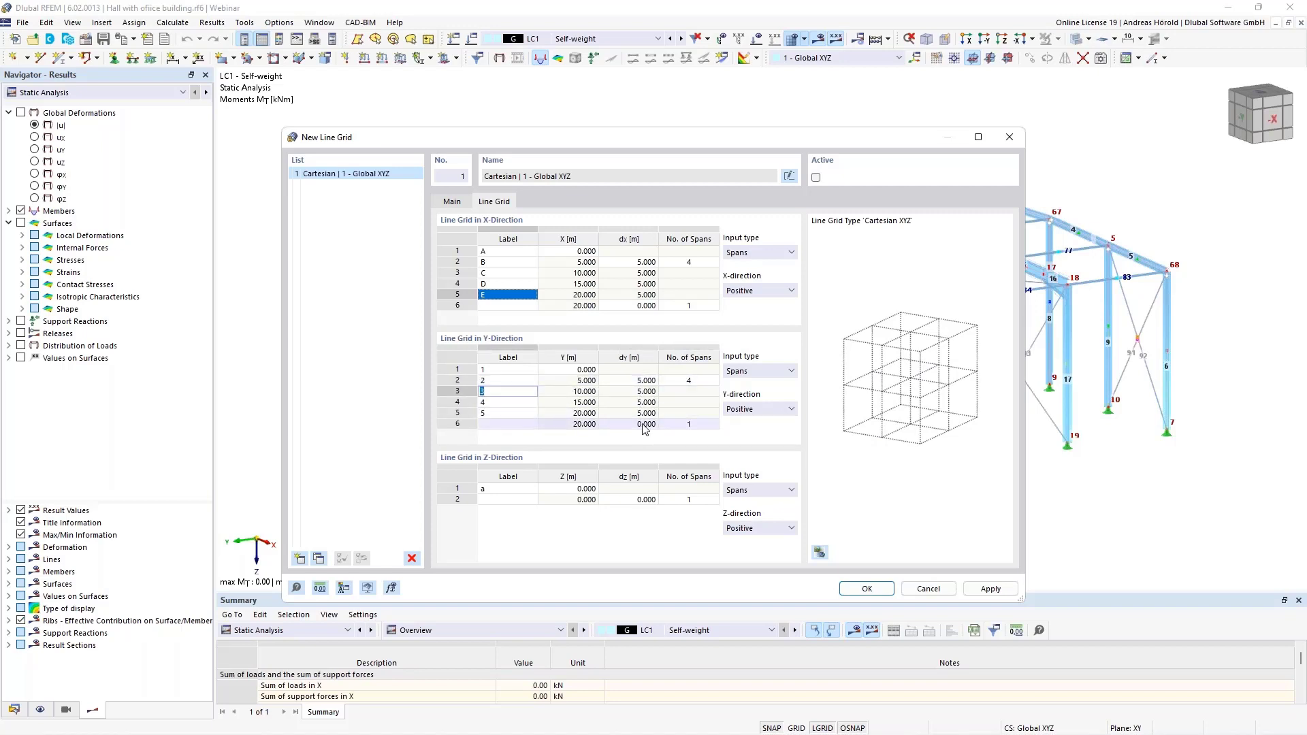
double_click(700, 380)
left_click(713, 377)
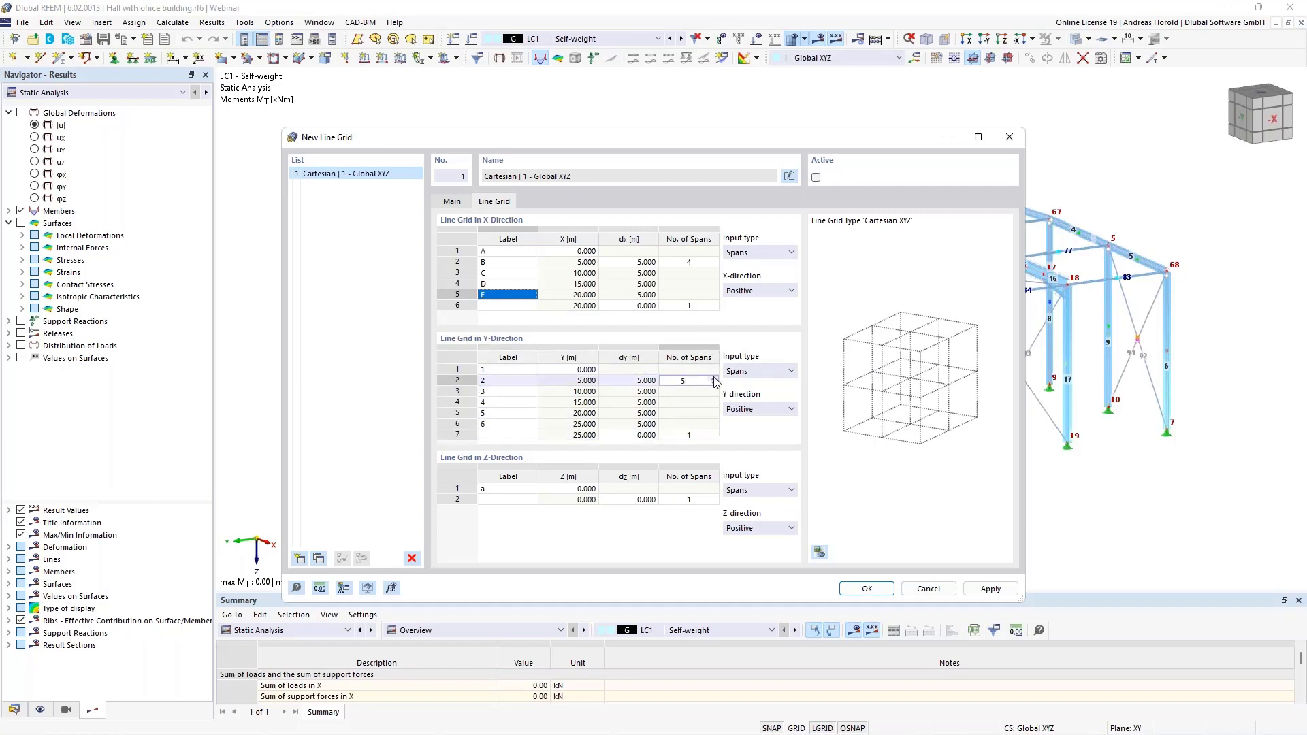
Add one 0.2 m span and one 5 m span at the end of the Y-direction grid
double_click(638, 437)
key("BackSpace")
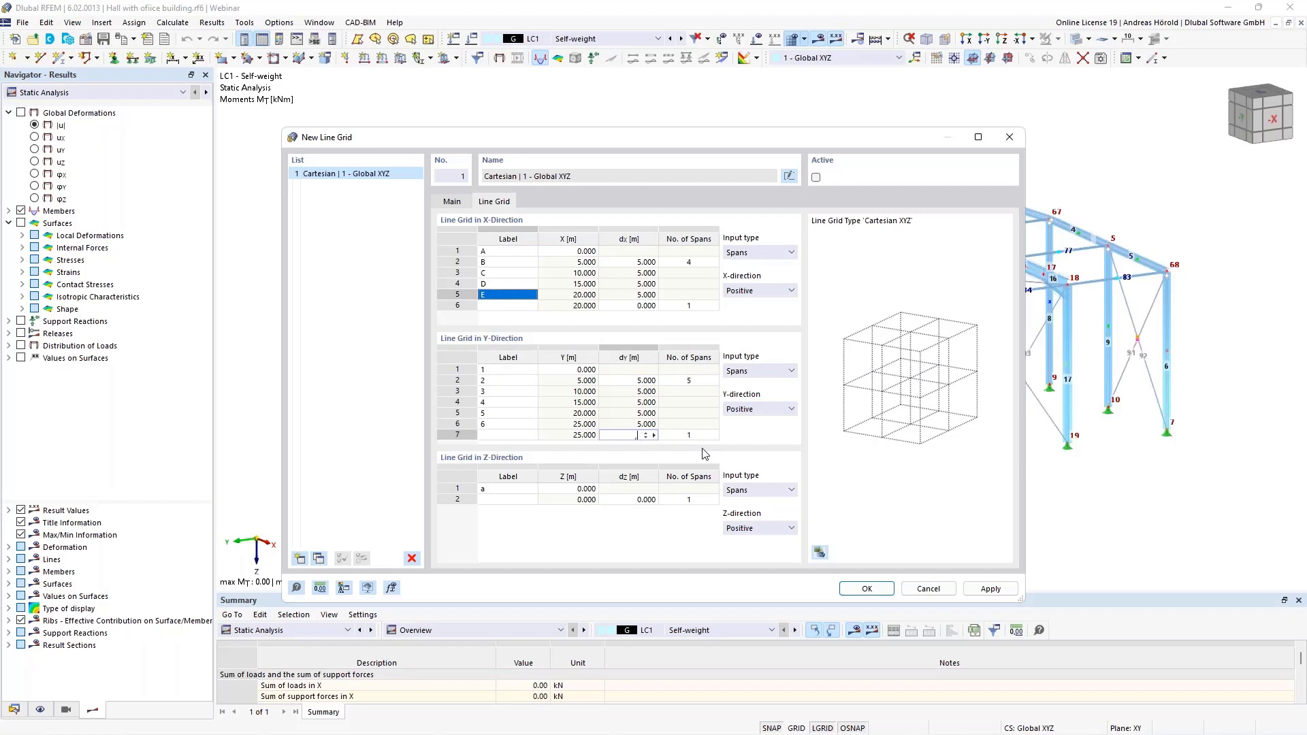
key("Tab")
key("Tab")
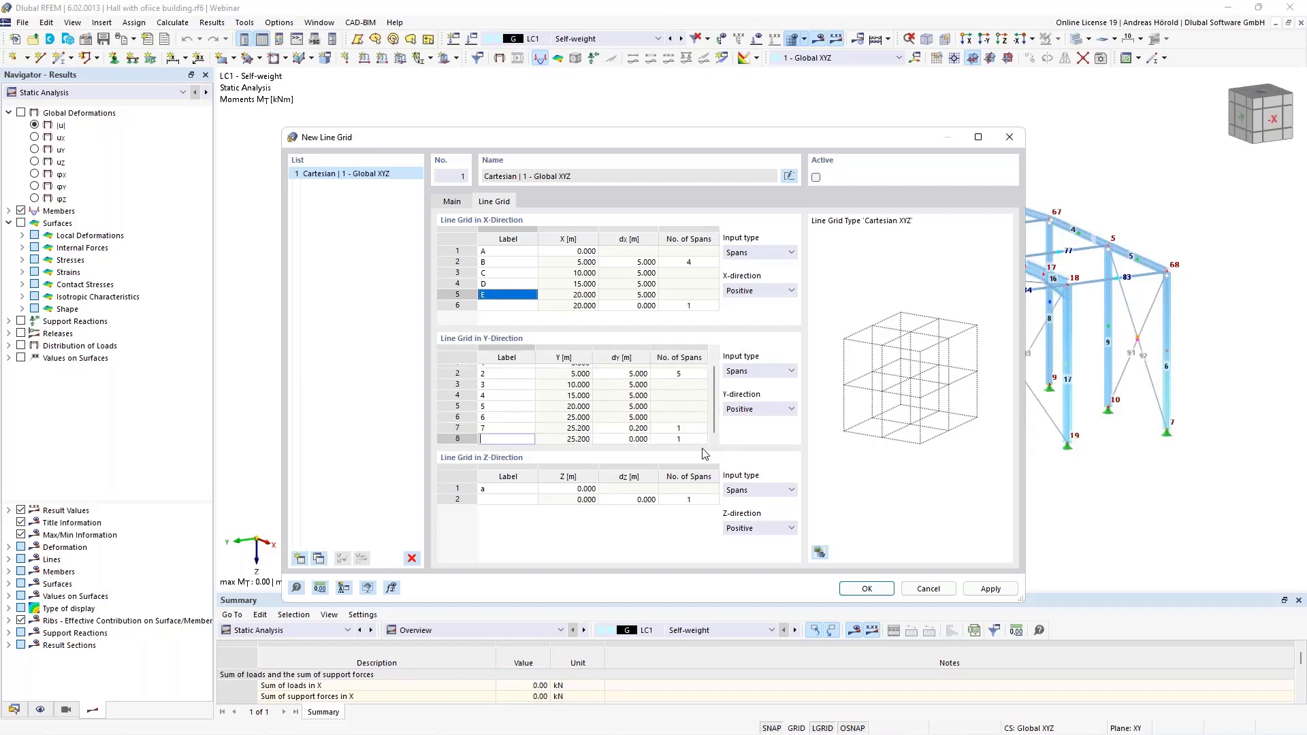
double_click(633, 439)
type("5")
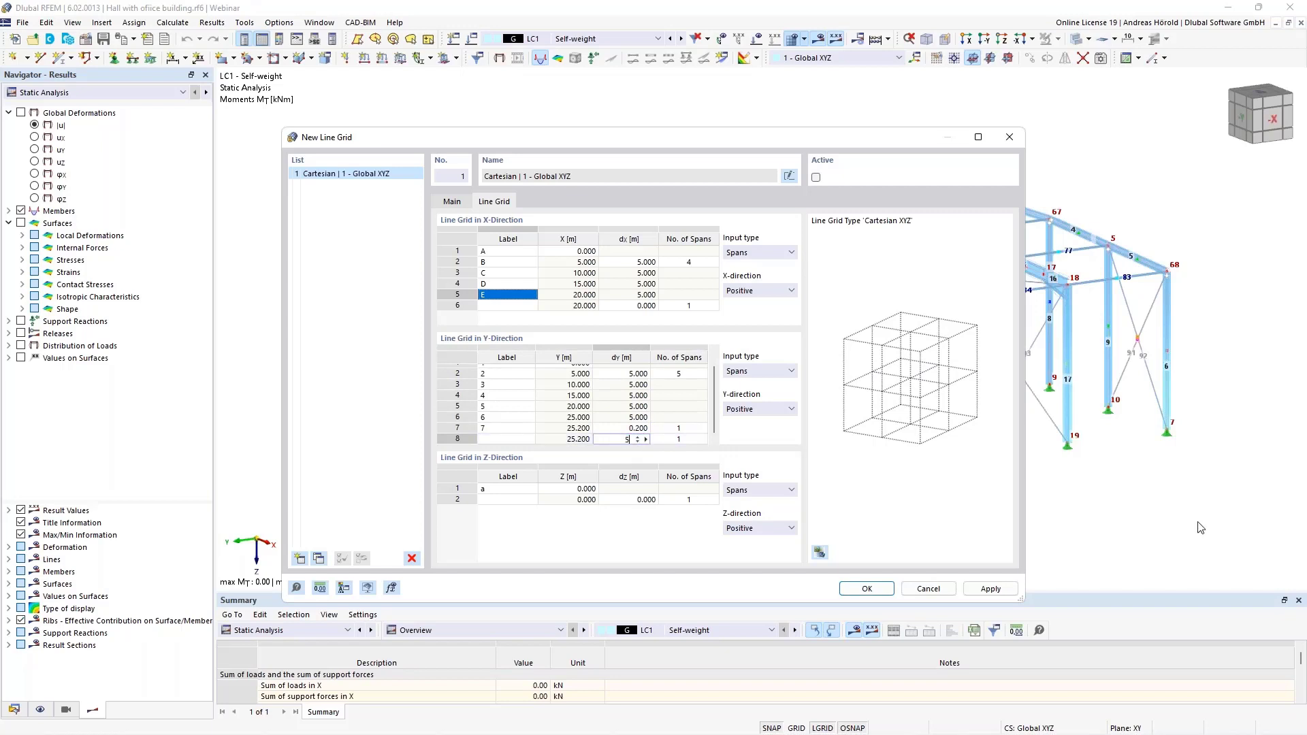
key("Tab")
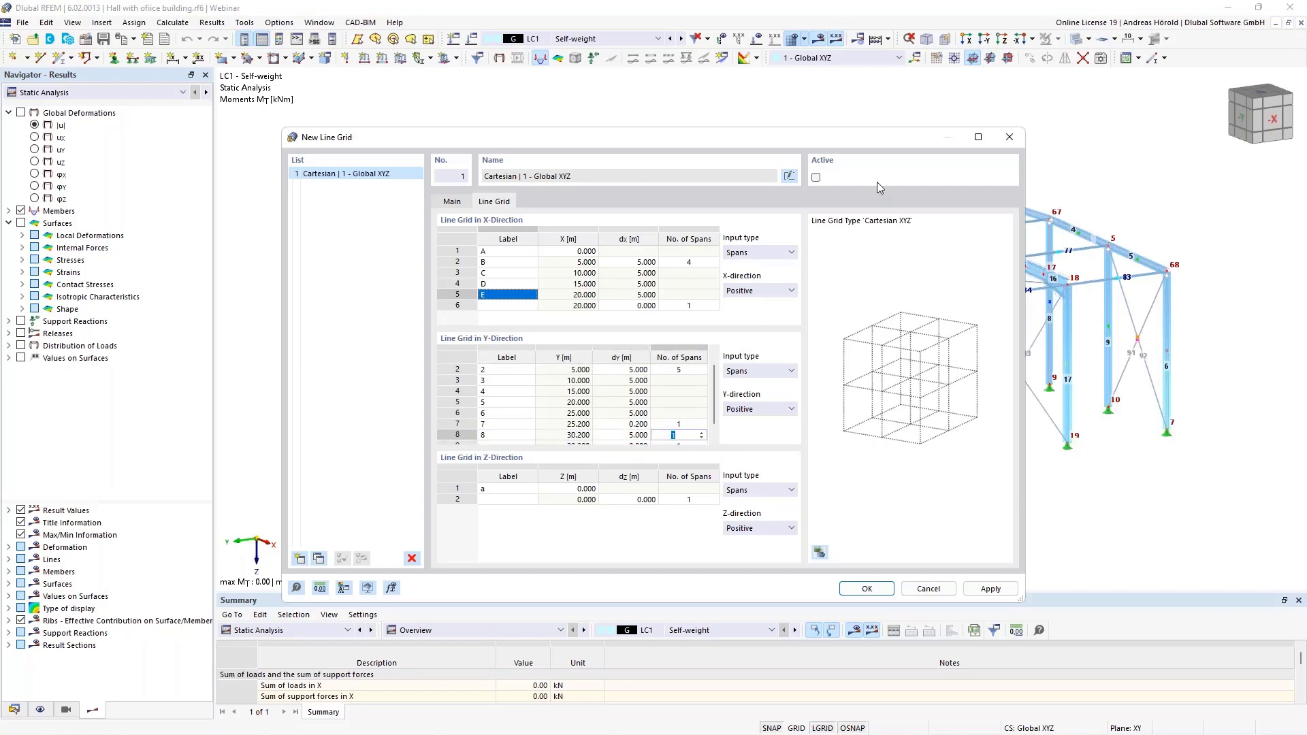
Apply the line grid to the model, check it beside the dialog, and accept the settings
left_click_drag(875, 146, 774, 84)
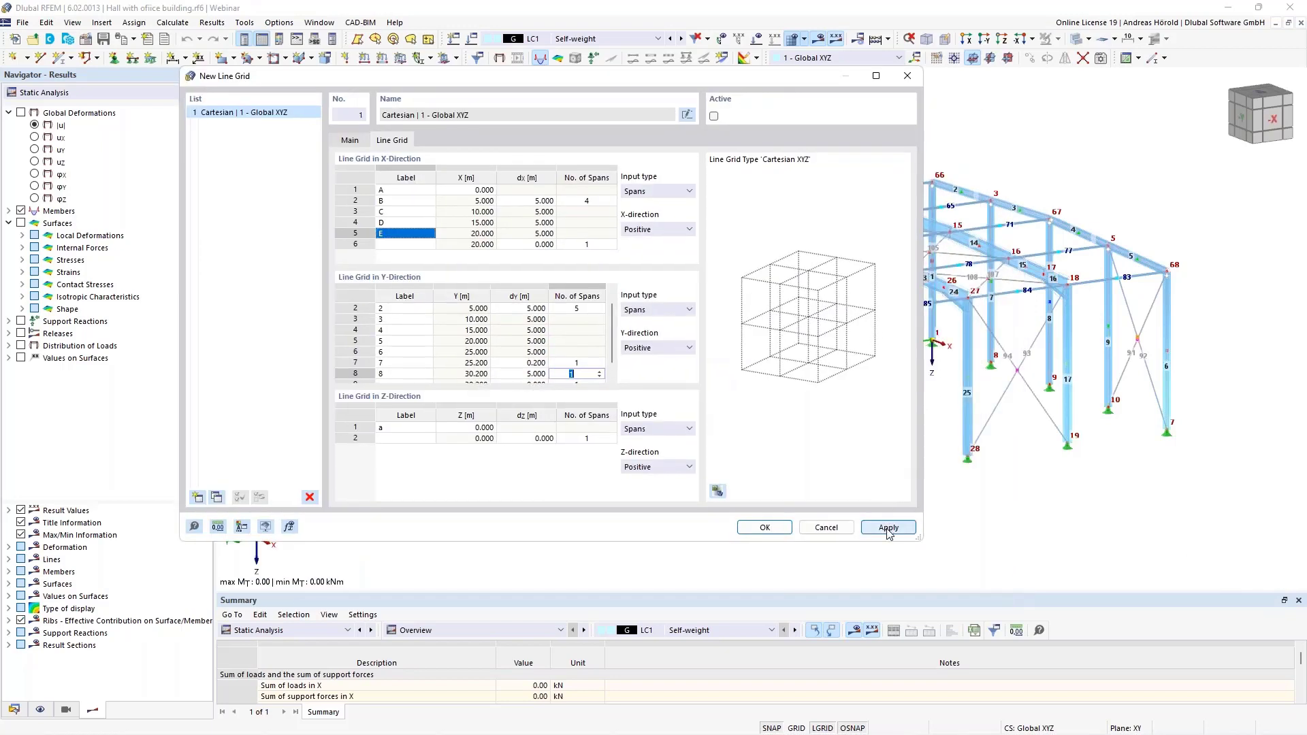
left_click(888, 528)
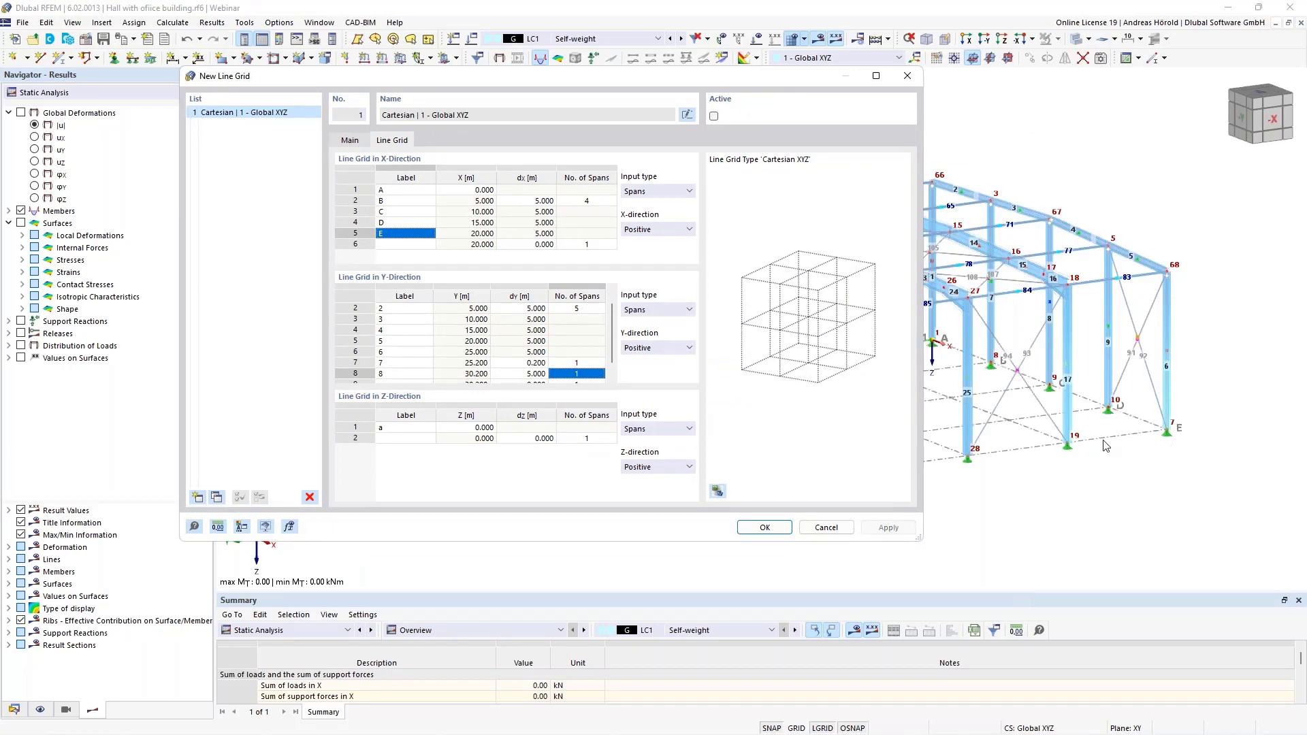
left_click(765, 529)
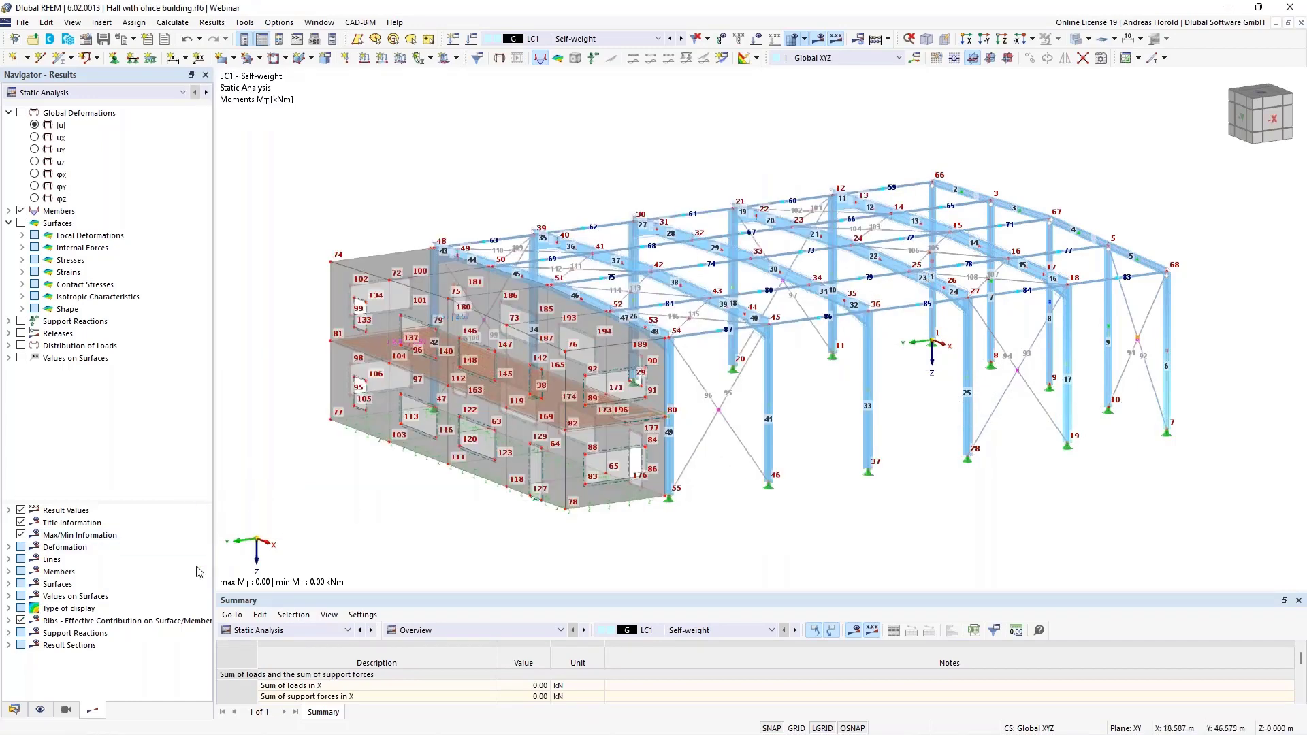
Activate the Cartesian line grid from the guide objects and check its main settings without changing them
left_click(13, 710)
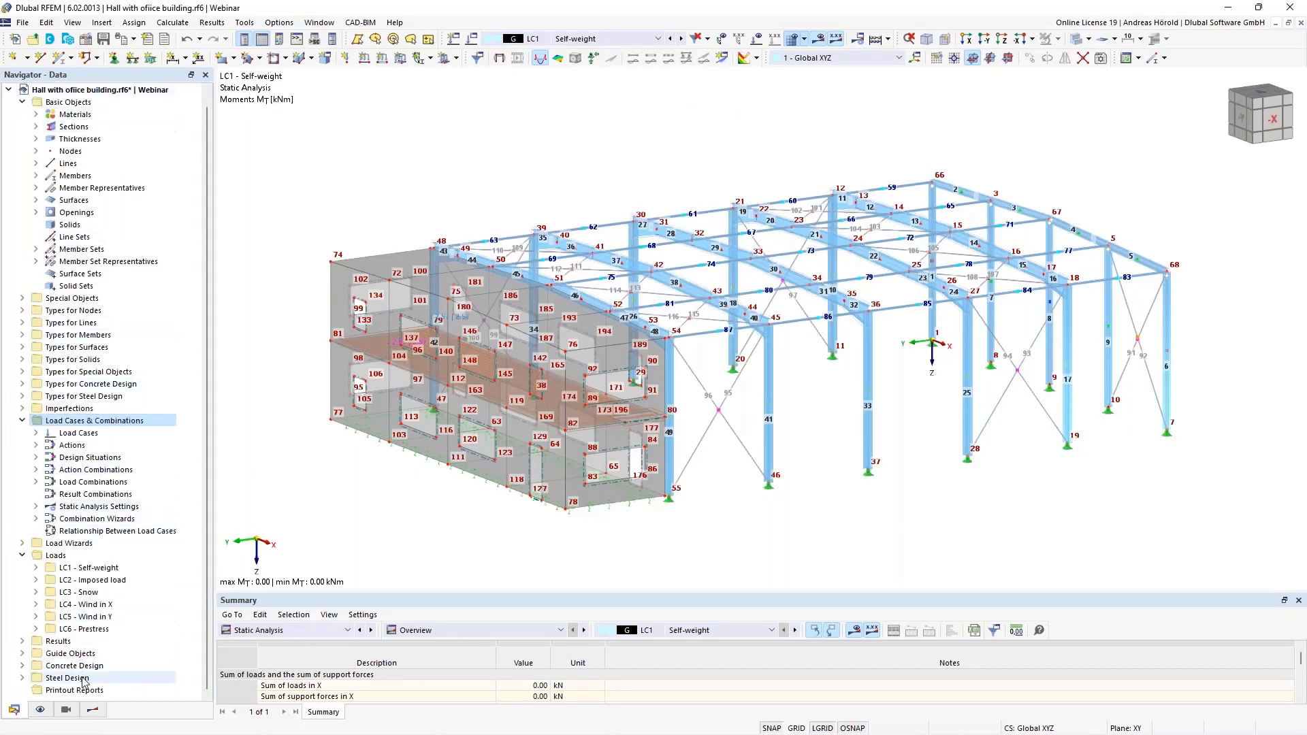
left_click(23, 654)
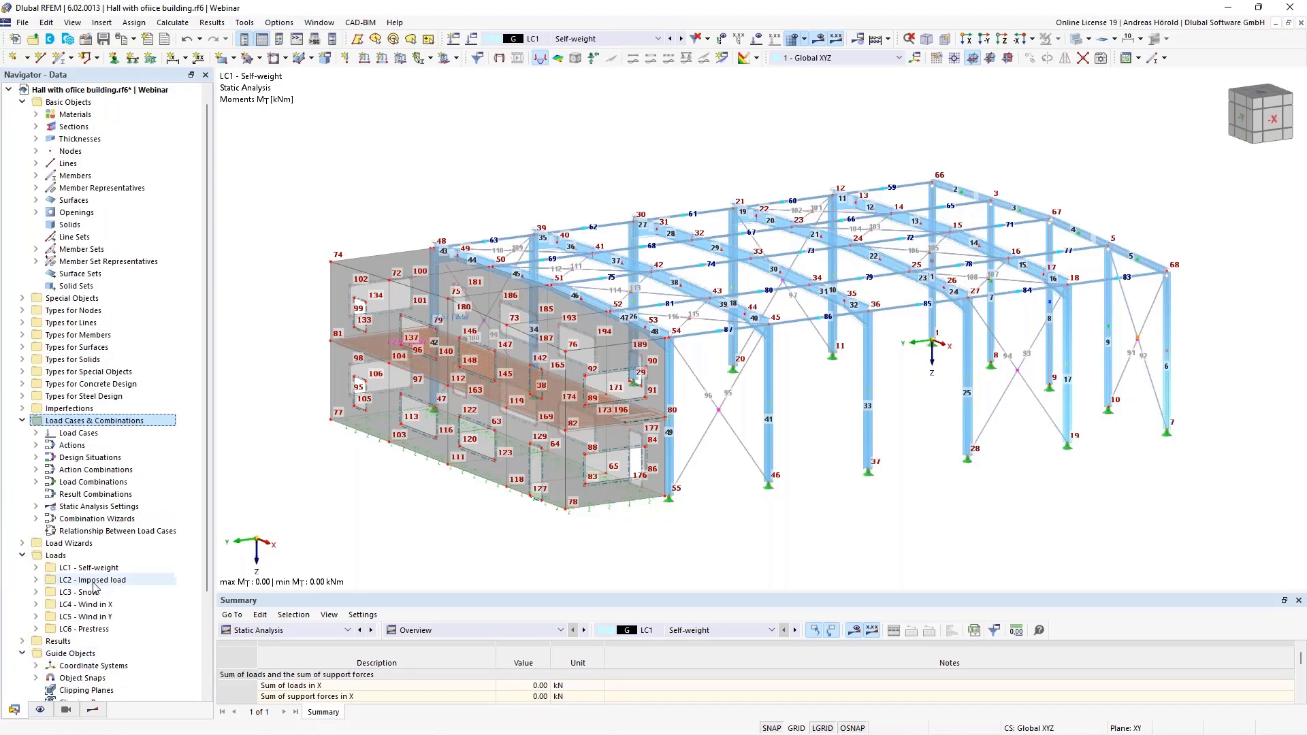
scroll(43, 647, "down", 3)
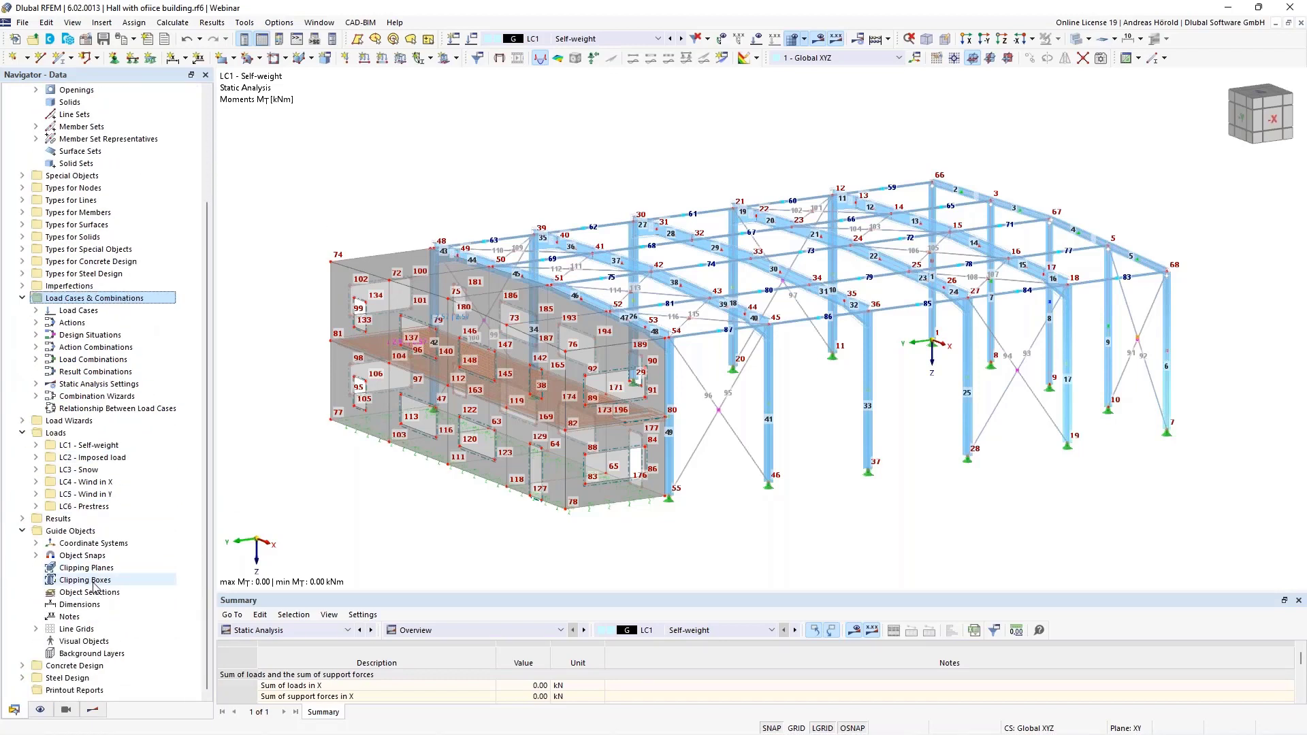
left_click(36, 629)
scroll(129, 674, "down", 1)
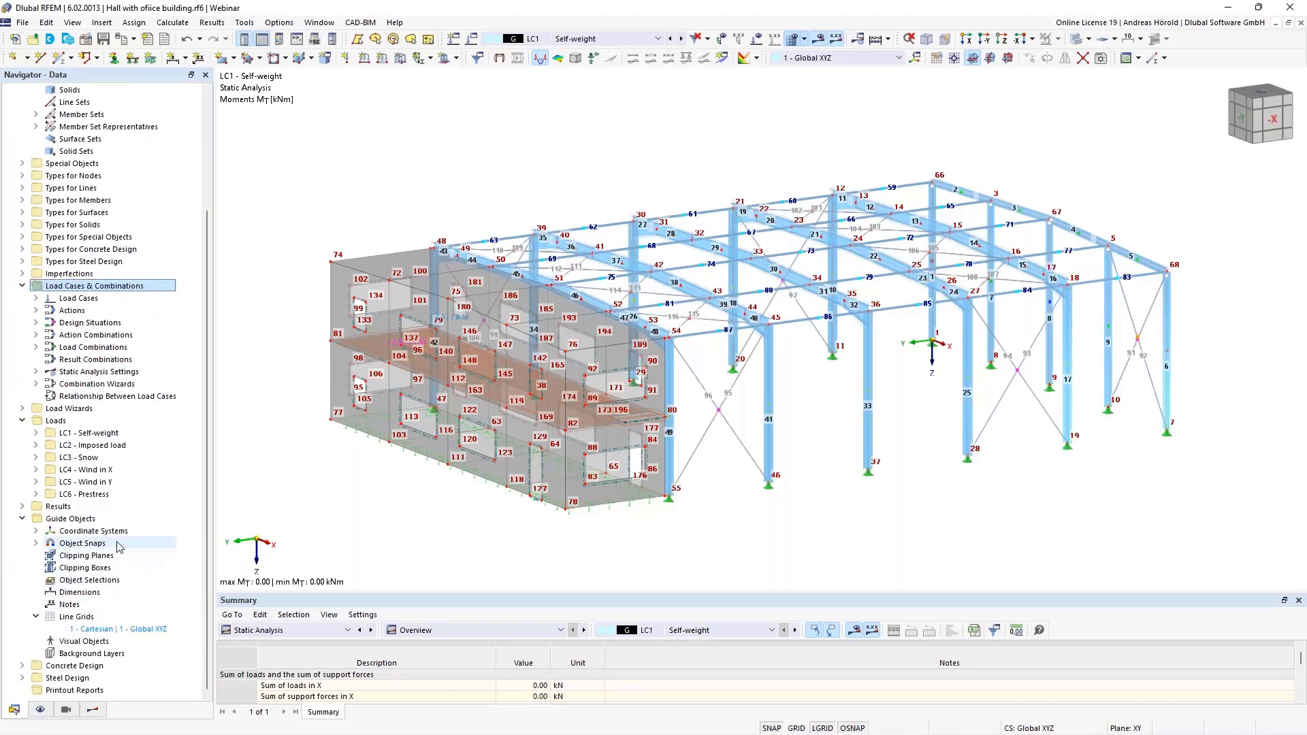
right_click(122, 631)
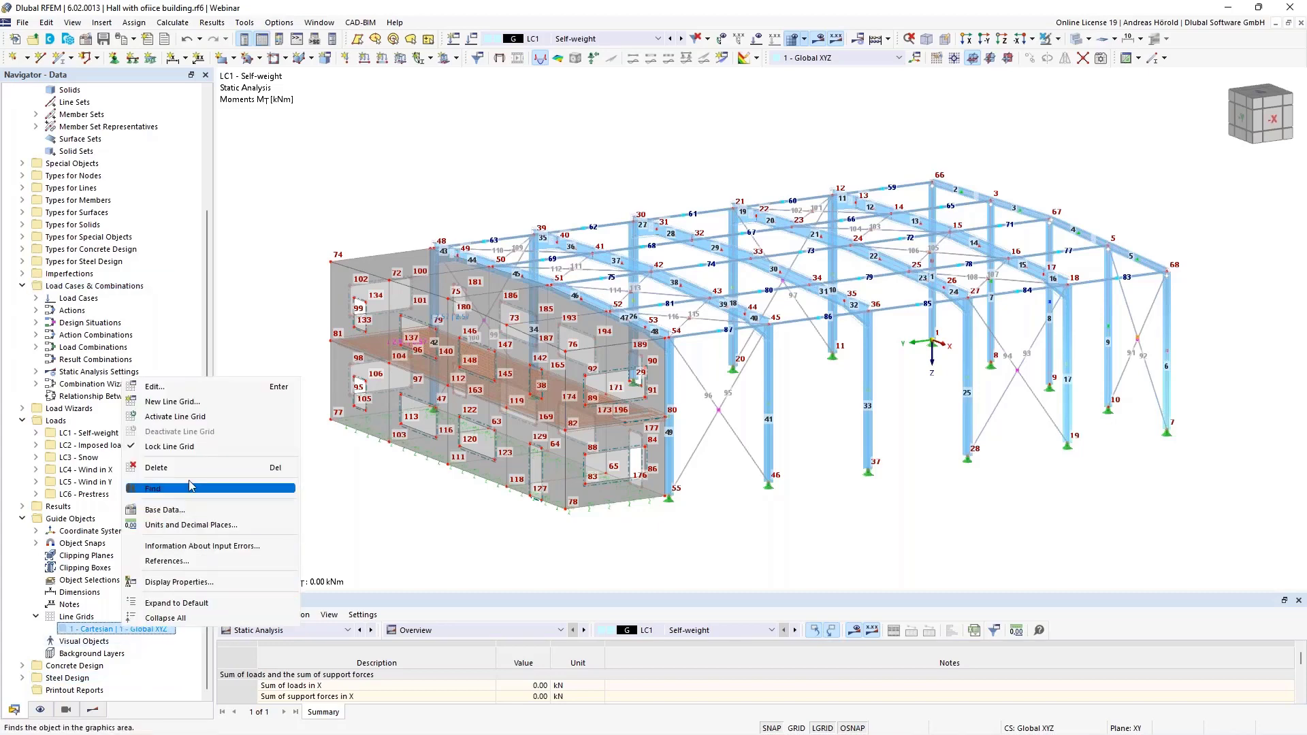
left_click(185, 416)
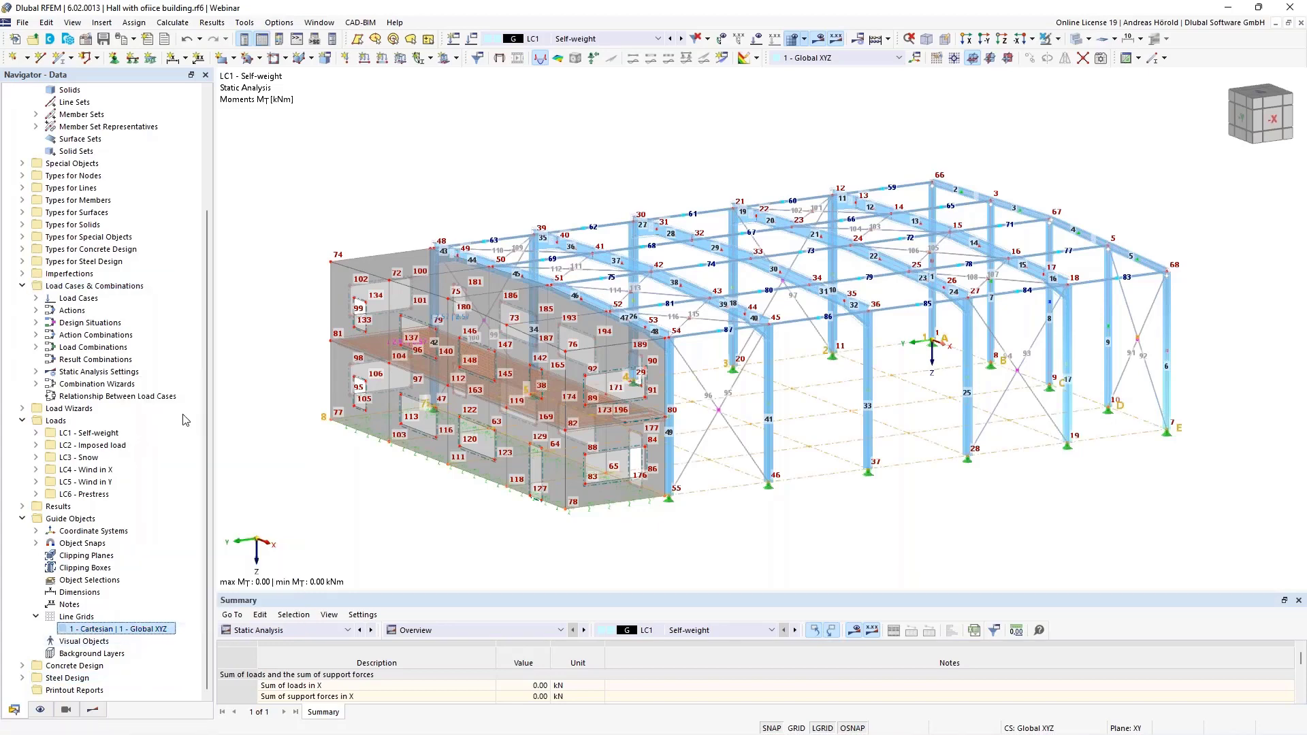
double_click(128, 629)
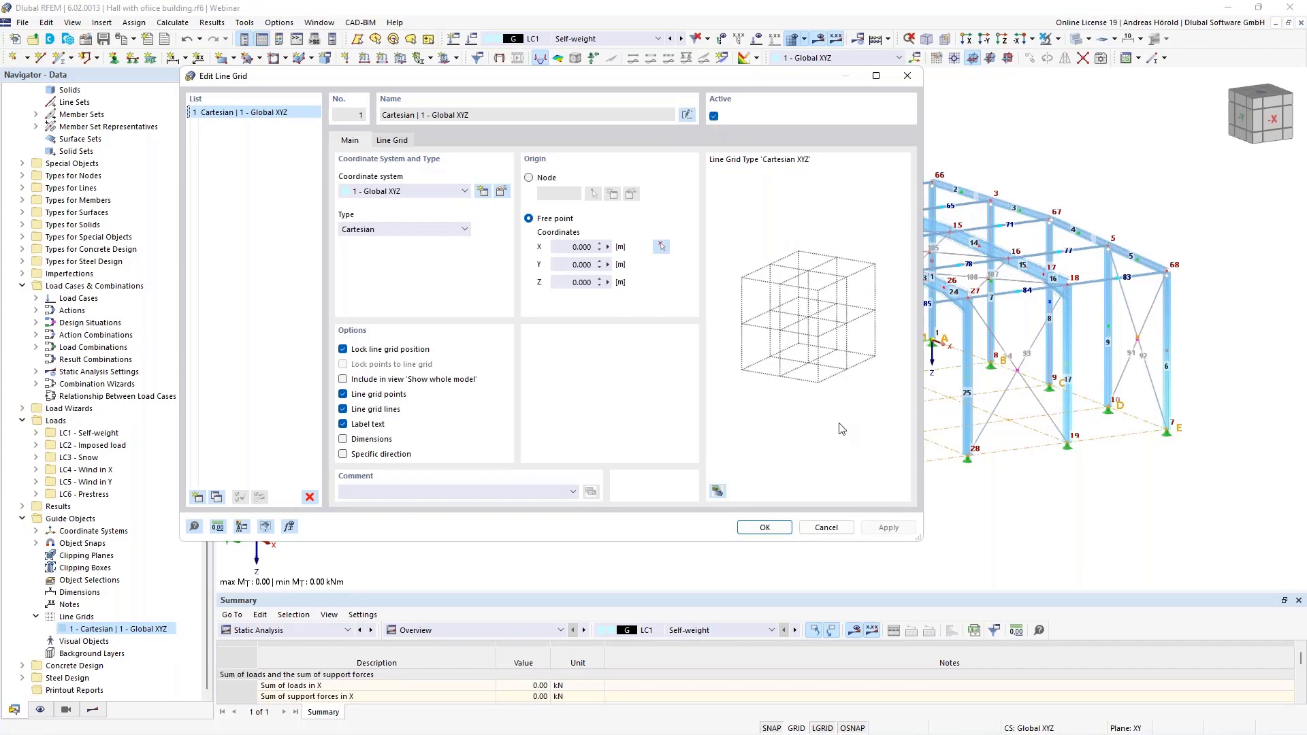
left_click(826, 528)
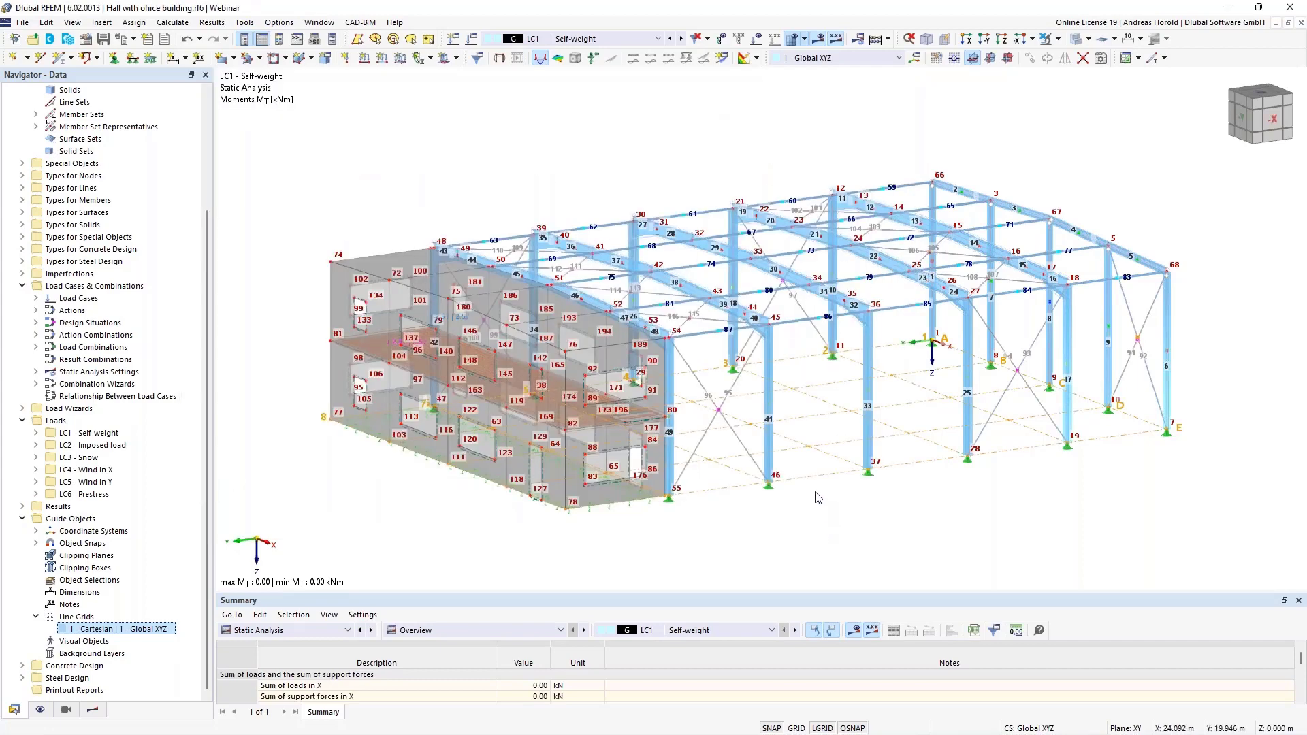
Load the white background display settings from the line grid's display properties and accept them
right_click(819, 481)
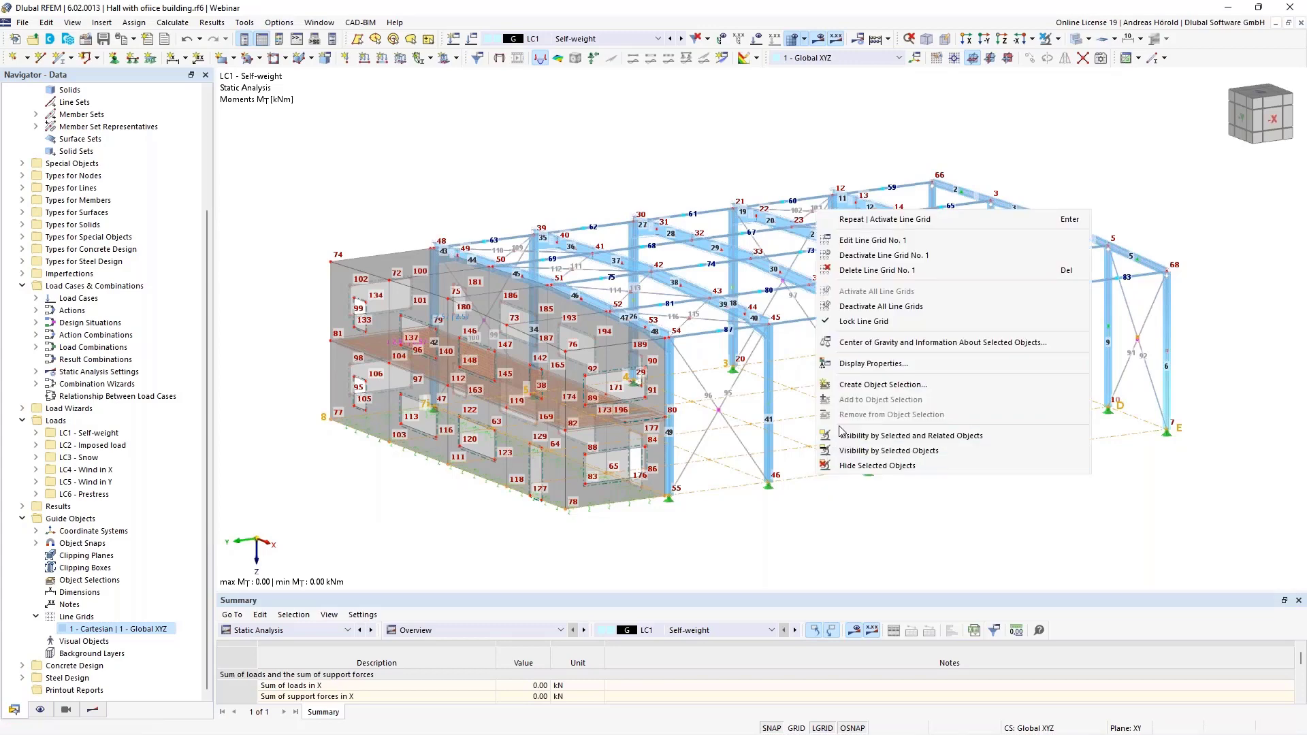
left_click(881, 364)
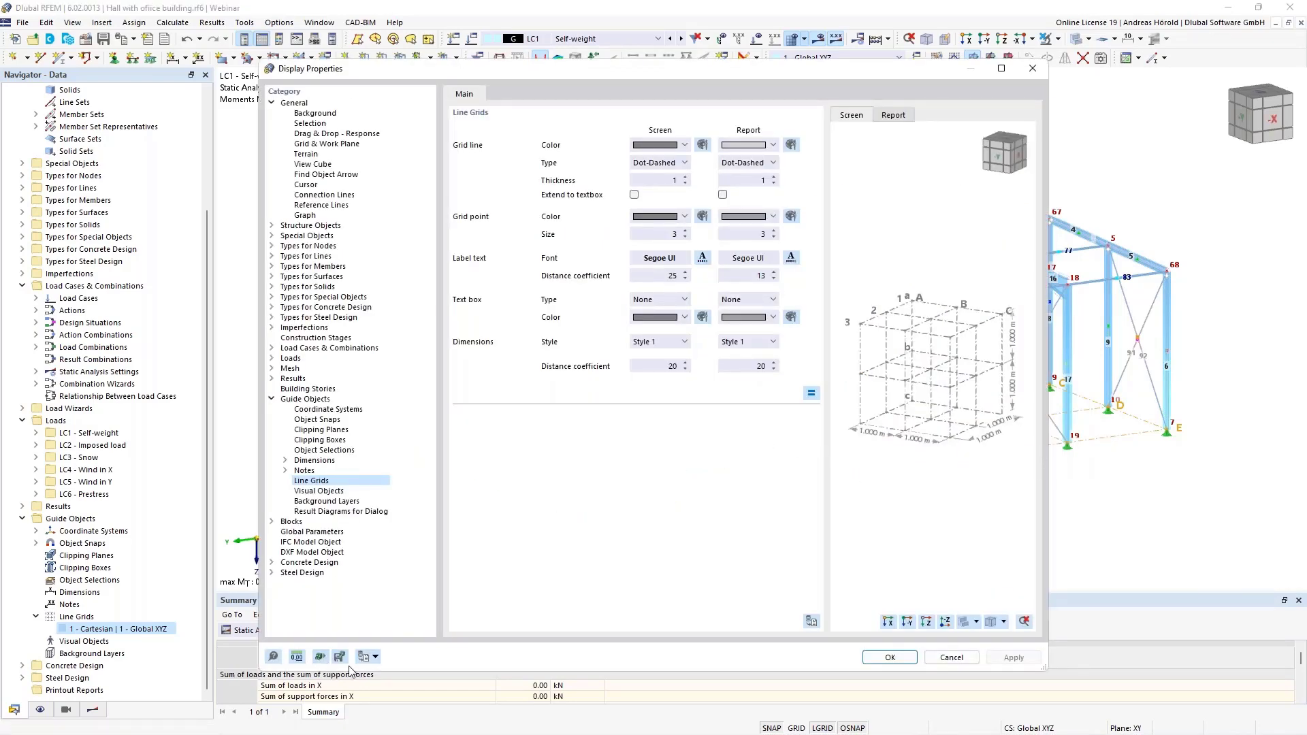
left_click(373, 657)
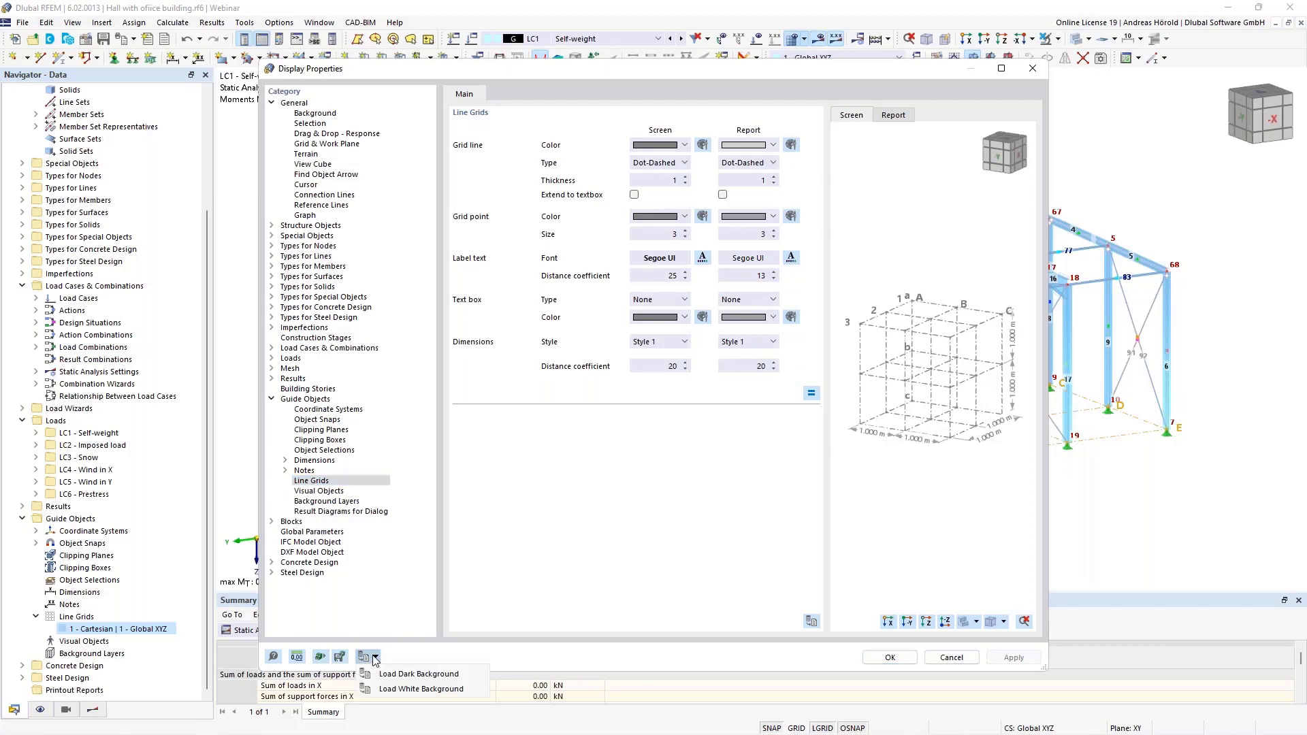
left_click(411, 689)
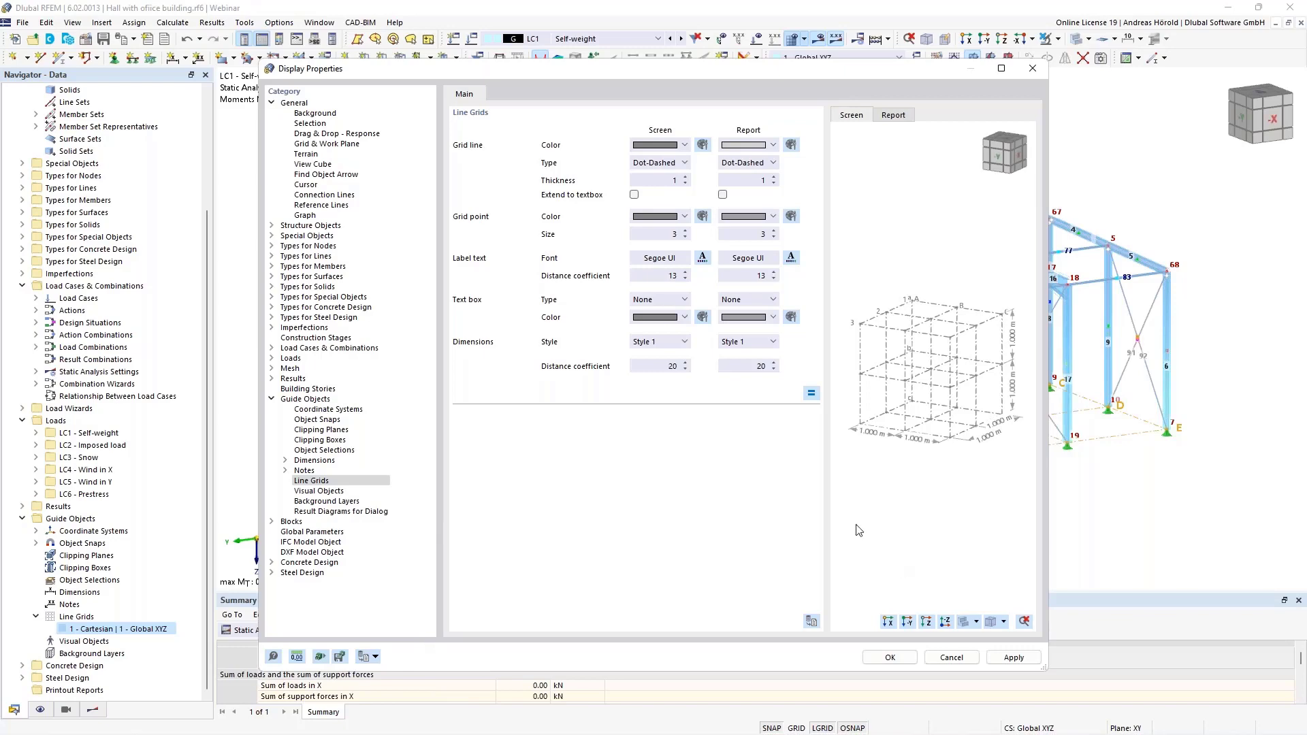
left_click(889, 658)
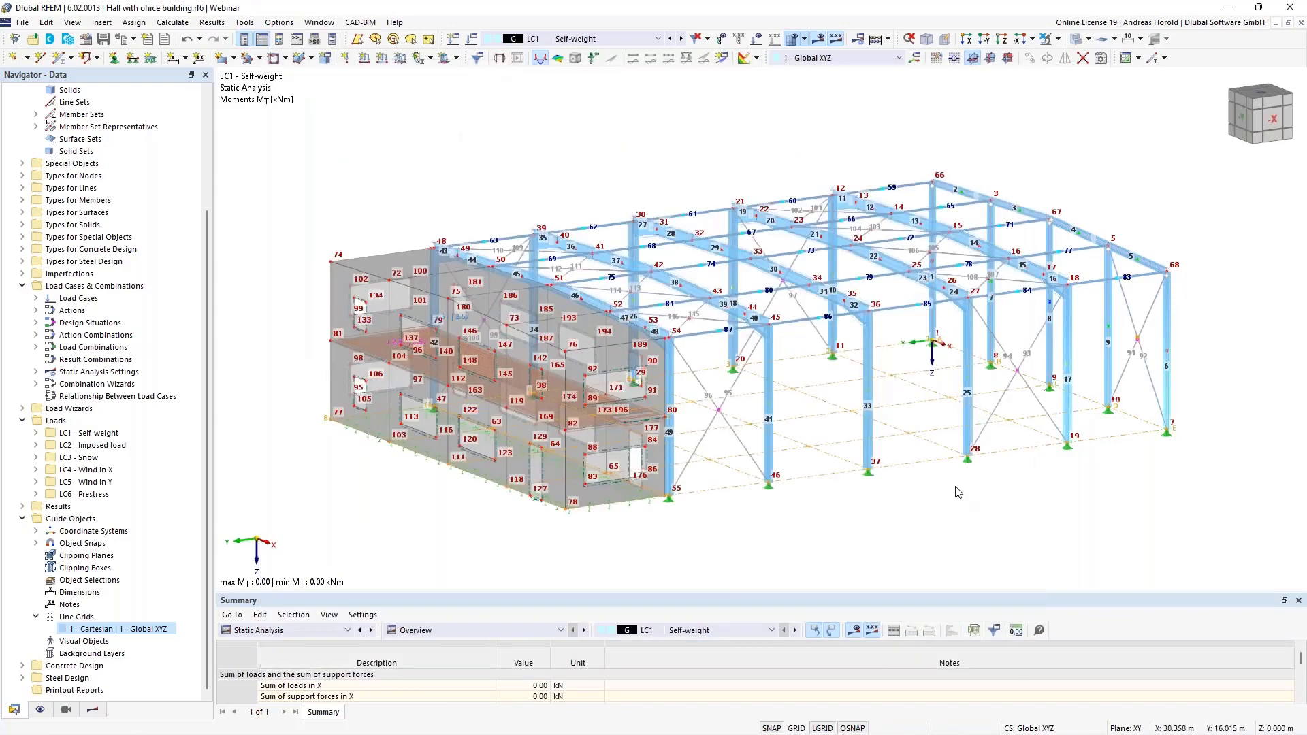
Set the line grid's on-screen label font style to bold (Fett) and its size to 12 in the display properties
right_click(944, 466)
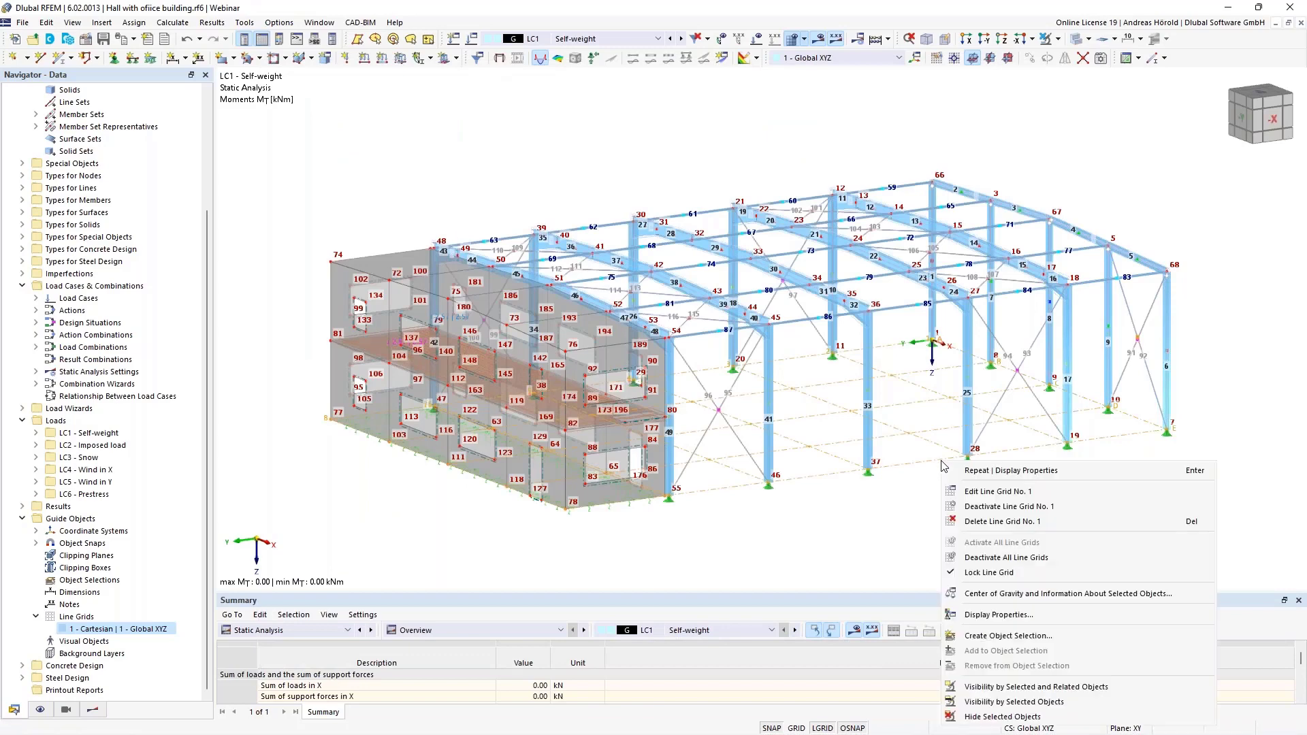
left_click(996, 615)
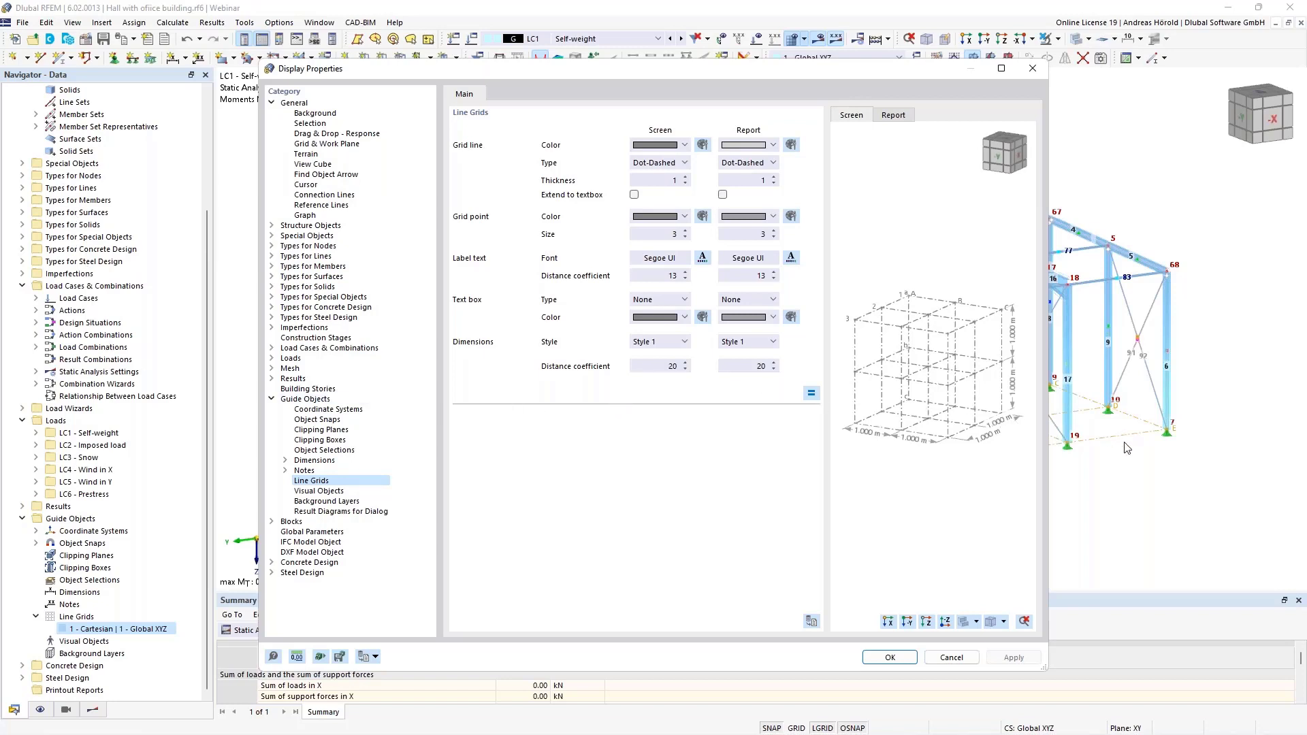
left_click(702, 258)
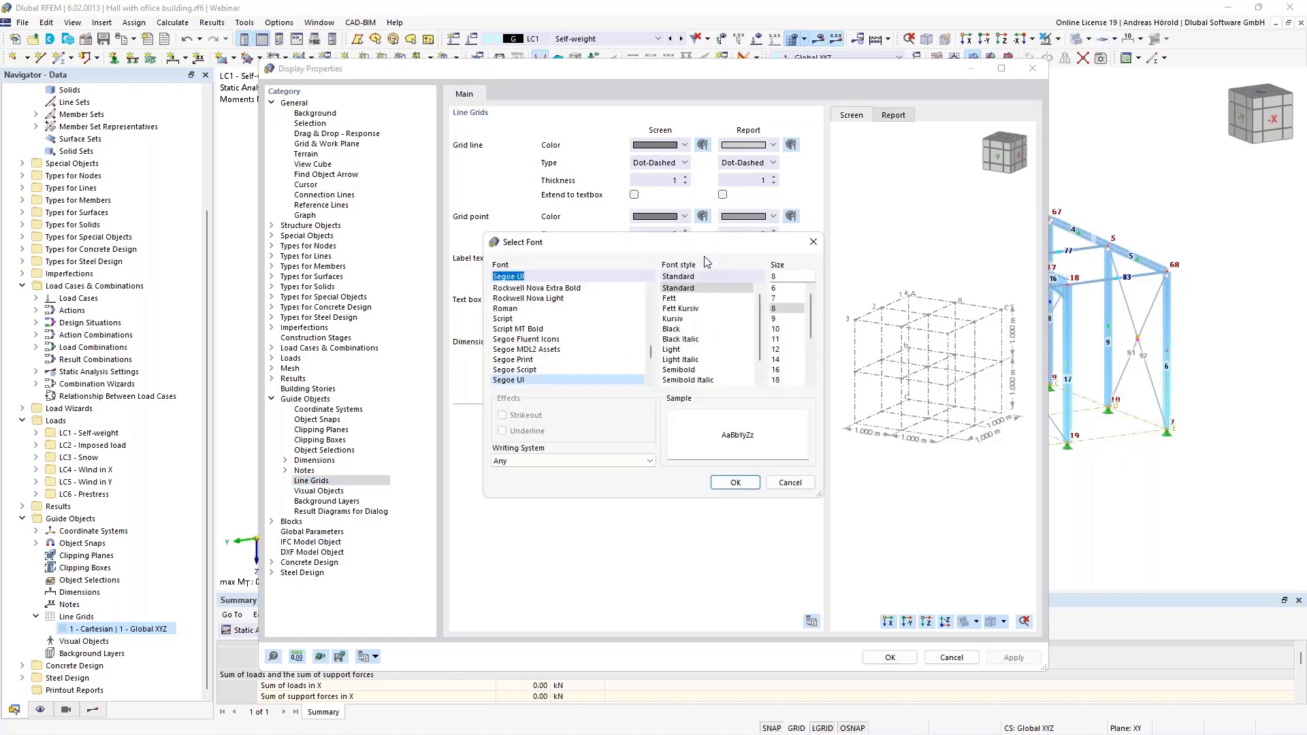
left_click(669, 298)
left_click(775, 350)
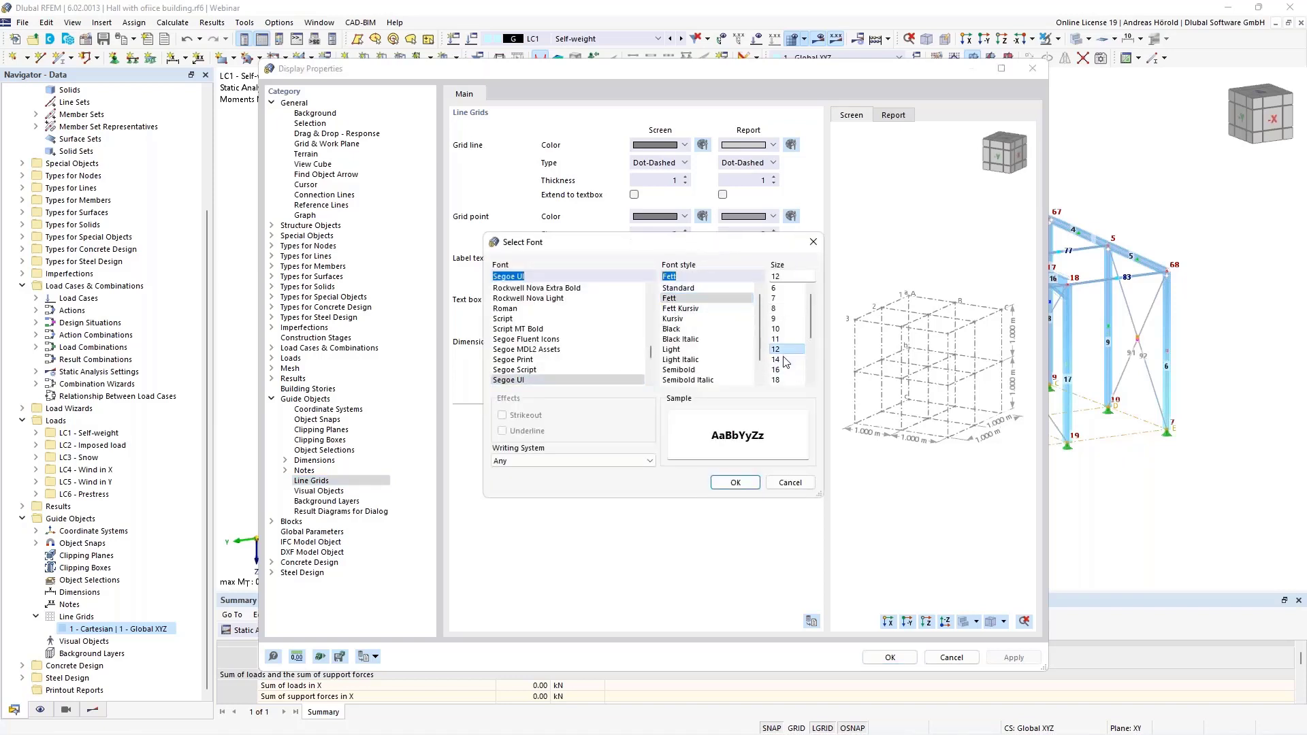
left_click(733, 483)
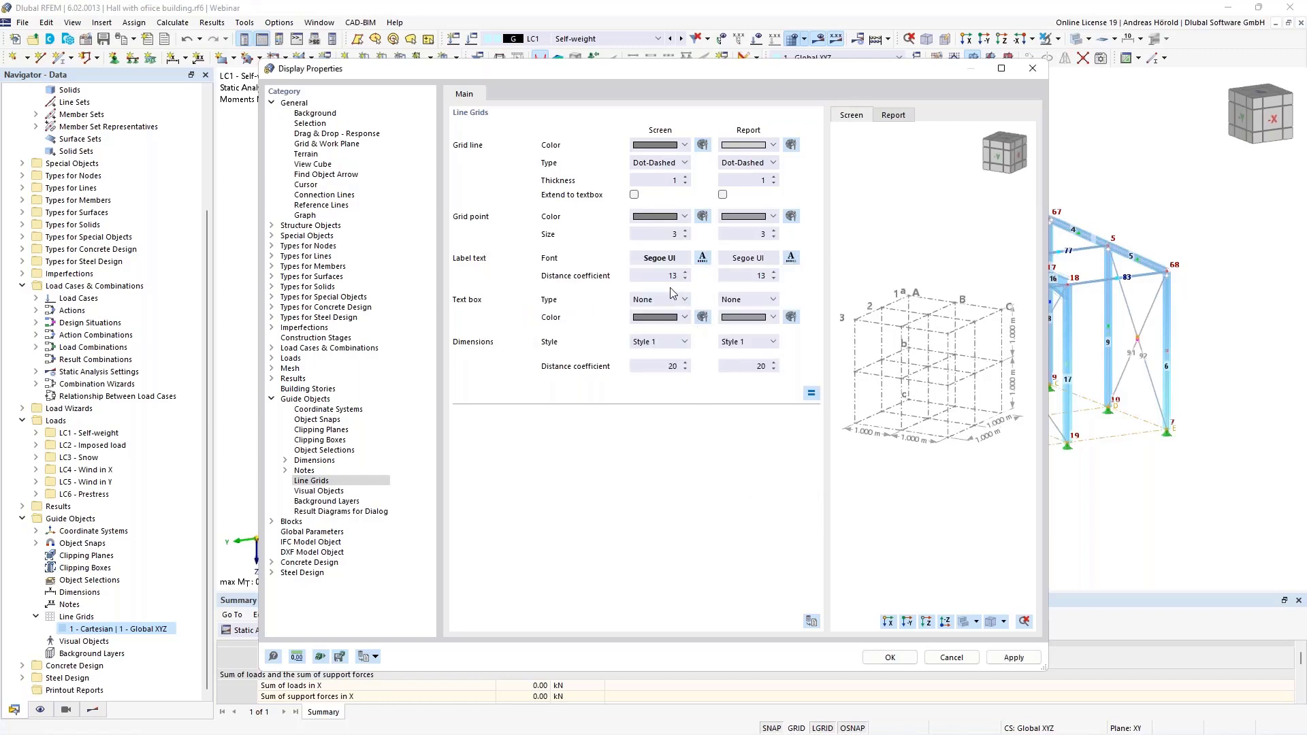
Set the on-screen label distance coefficient of the line grid to 25, accept the display properties and check the labels
double_click(665, 273)
type("25")
left_click(736, 274)
left_click(1013, 658)
left_click(896, 659)
middle_click_drag(1122, 469, 1136, 422, "ctrl")
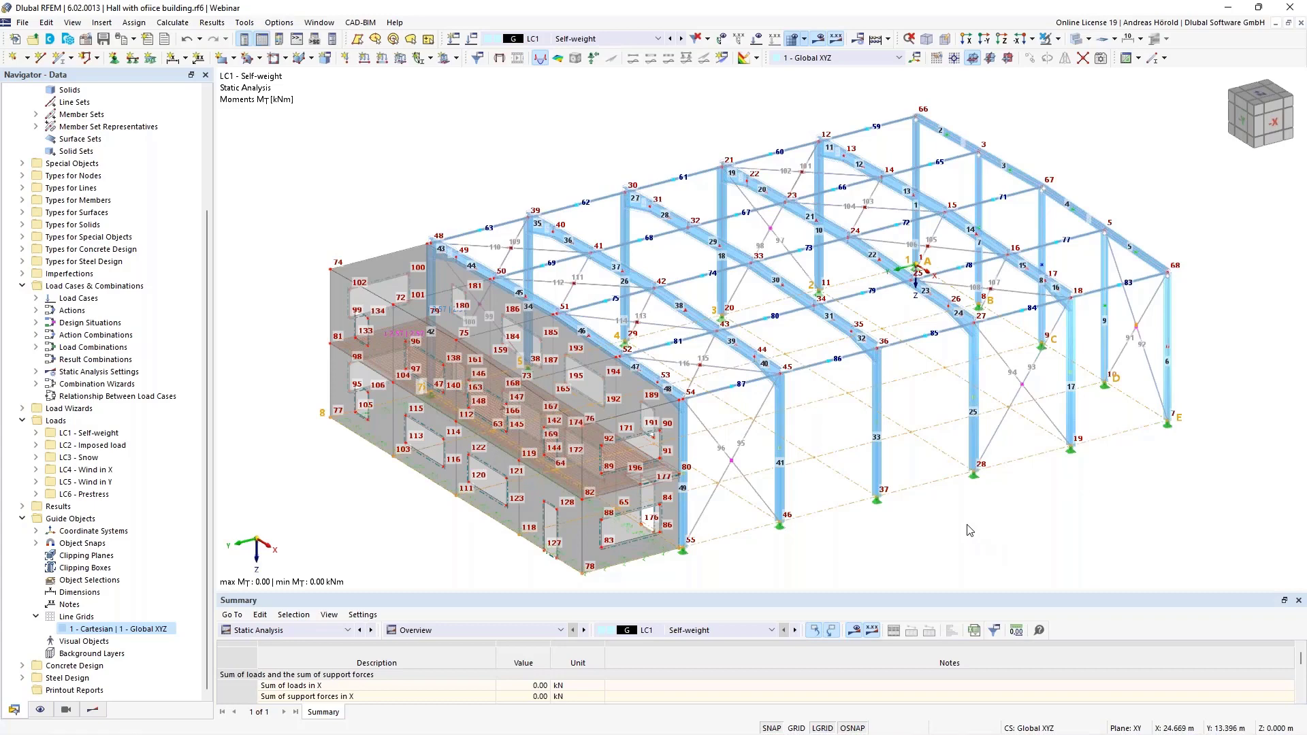
Select the frame on axis 1 in plan view, isolate it with its related objects, and view it in the -Y direction
left_click(1003, 40)
left_click(1002, 39)
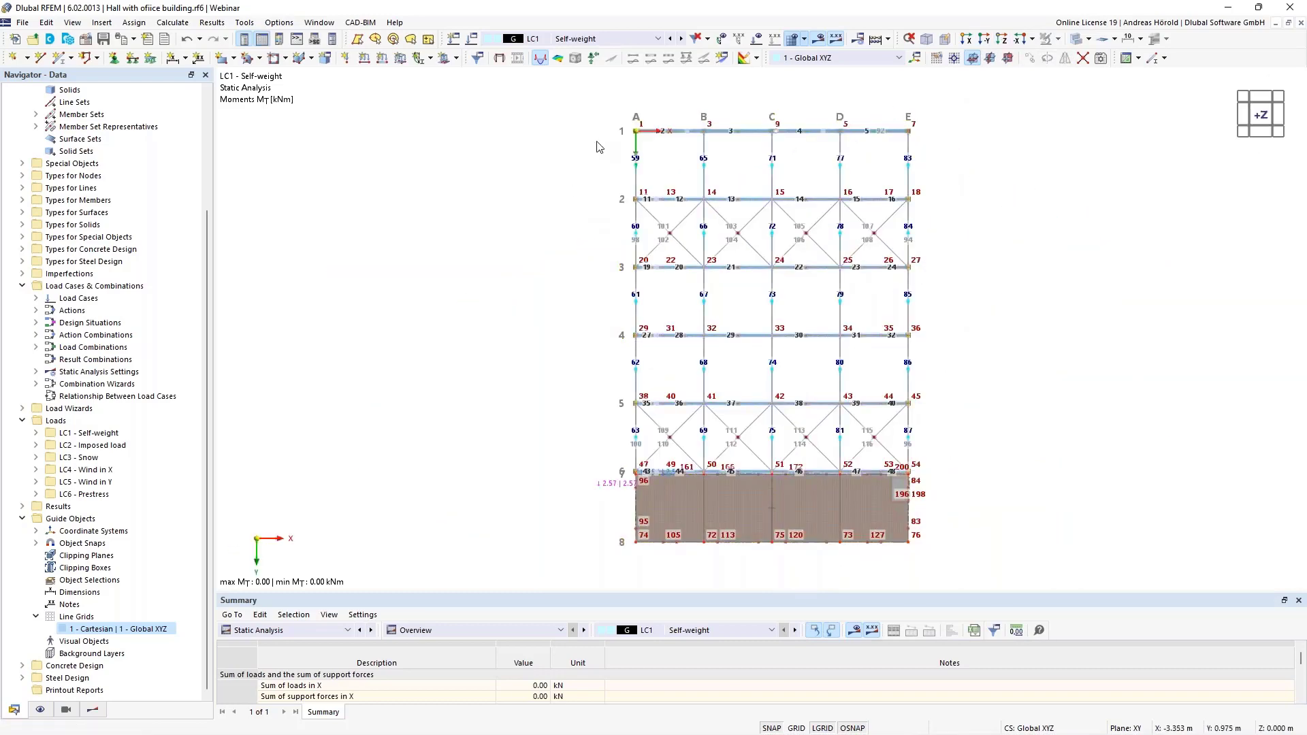
left_click_drag(598, 147, 956, 115)
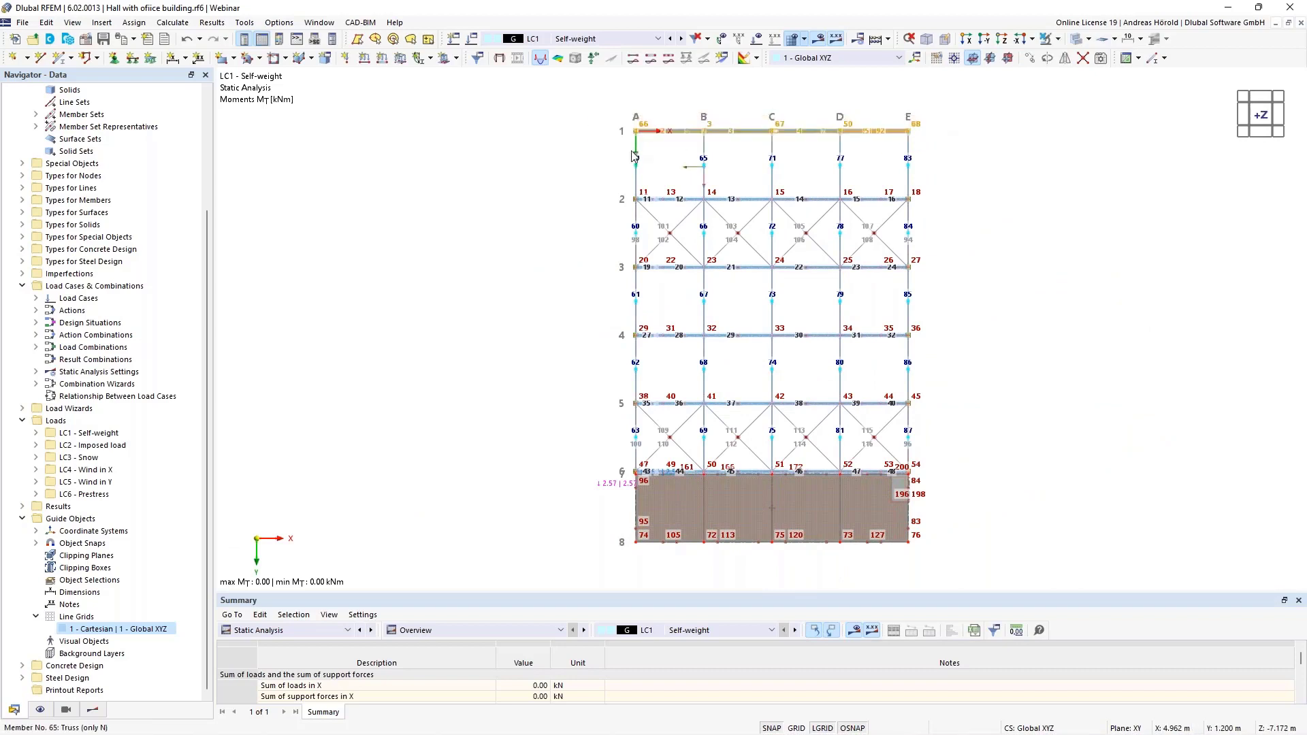
left_click(1059, 41)
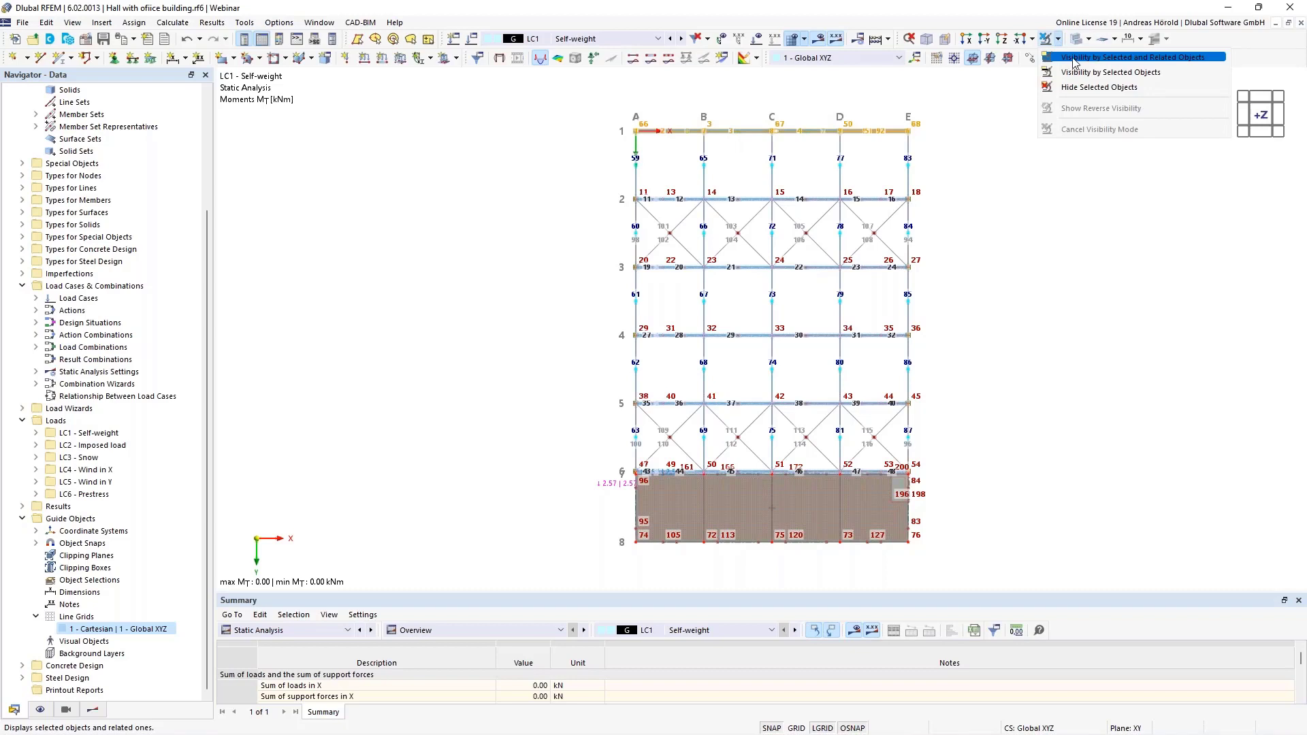
left_click(1074, 58)
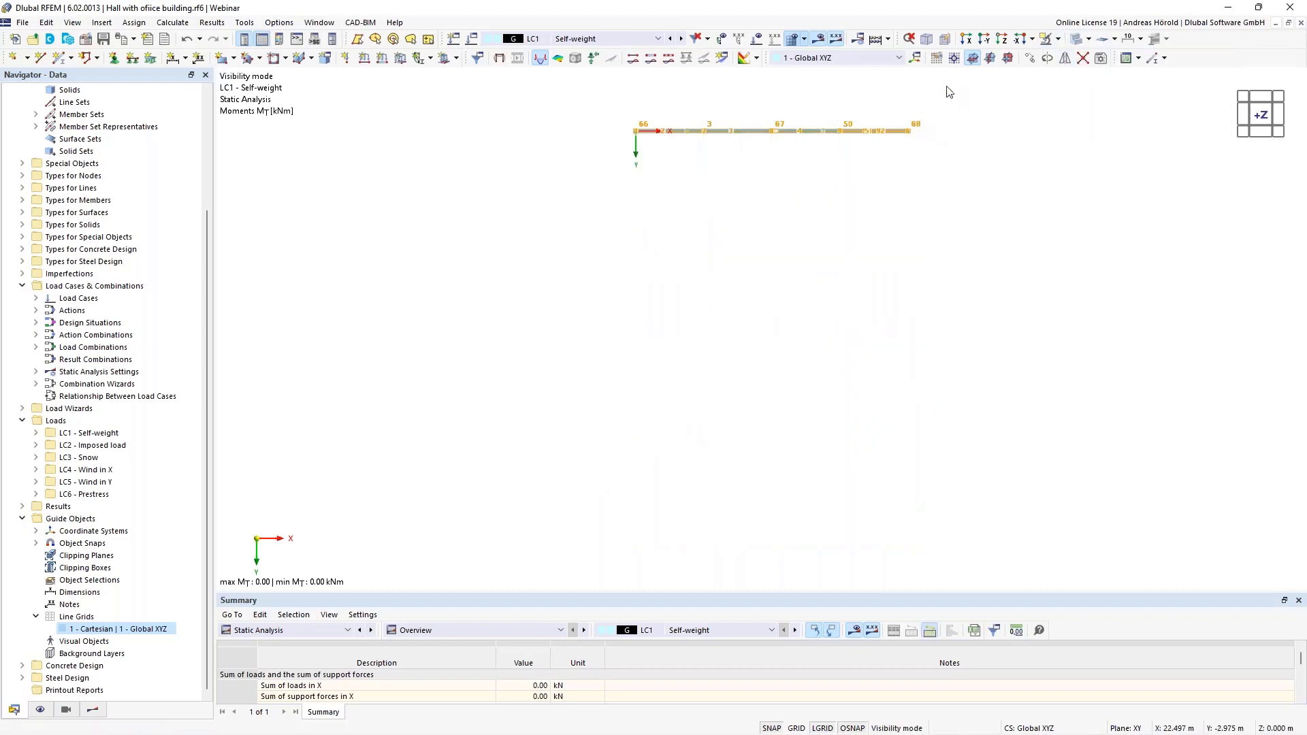
left_click(985, 41)
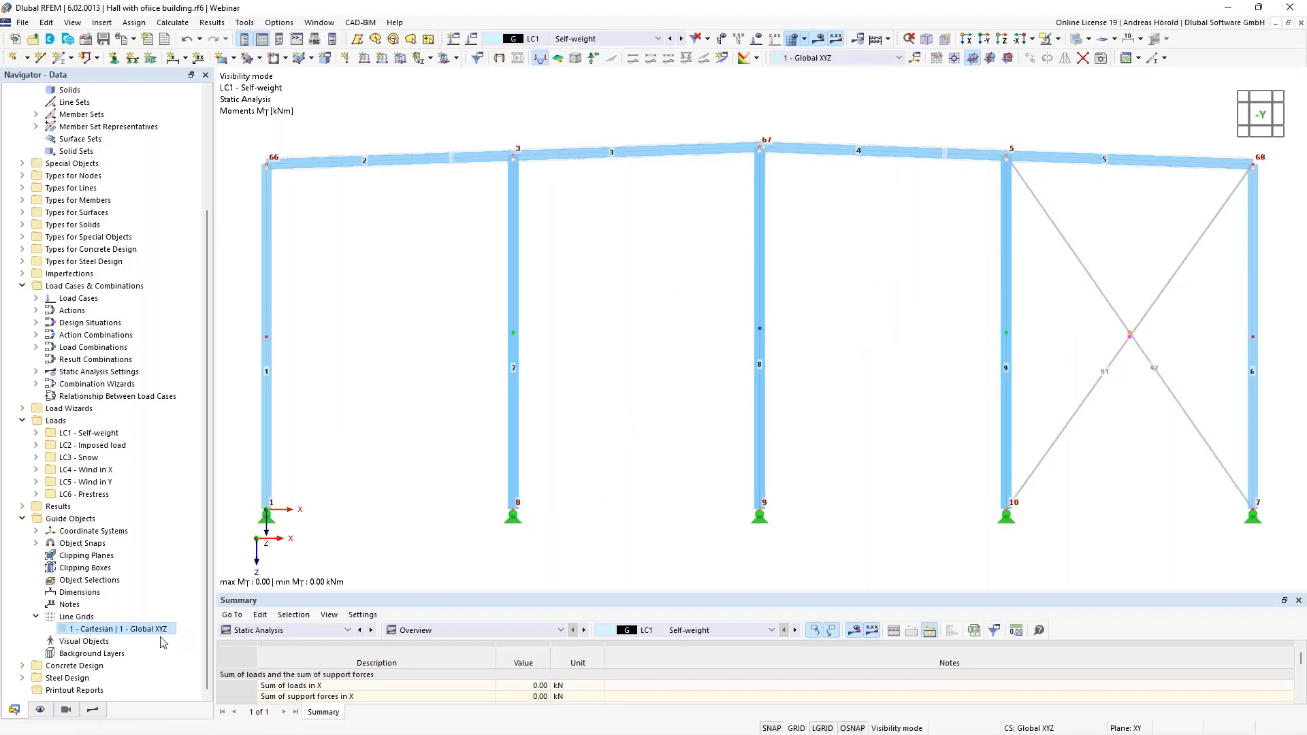
Save the isolated frame as a user-defined view named "Axis 1" and cancel the visibility mode
left_click(66, 710)
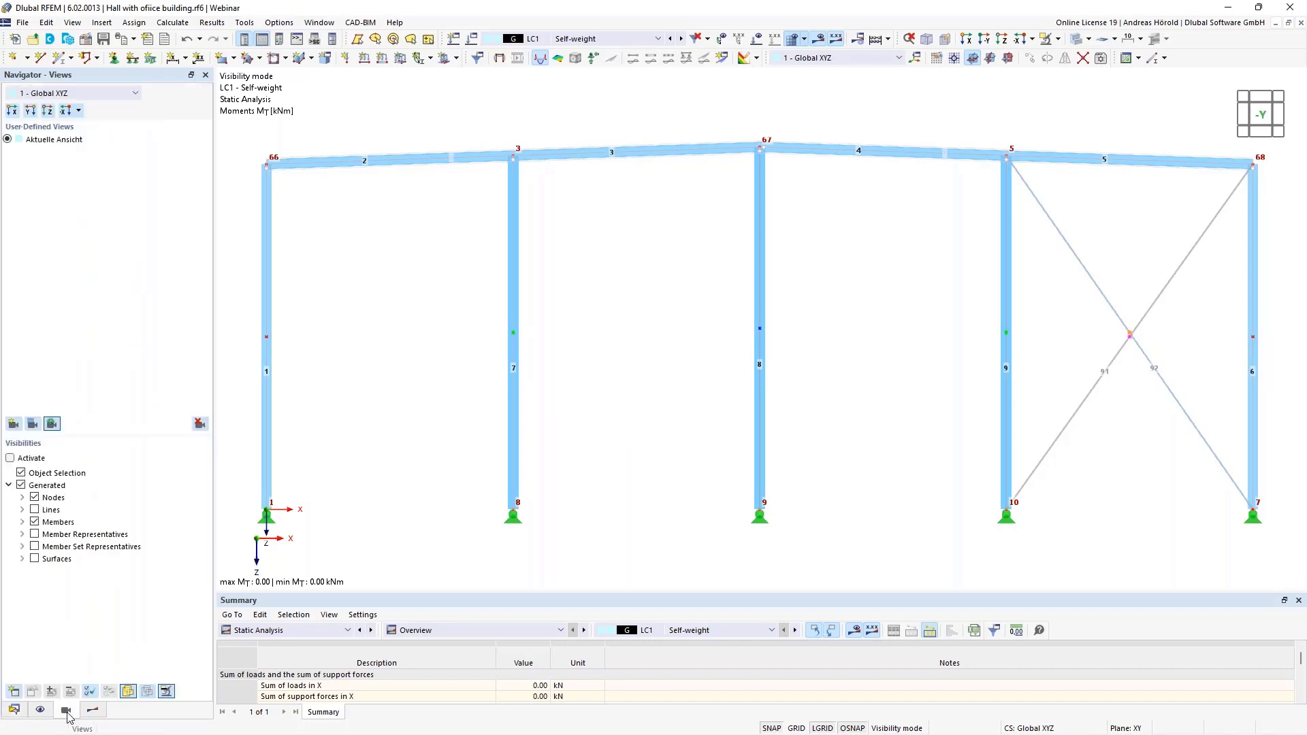
left_click(13, 425)
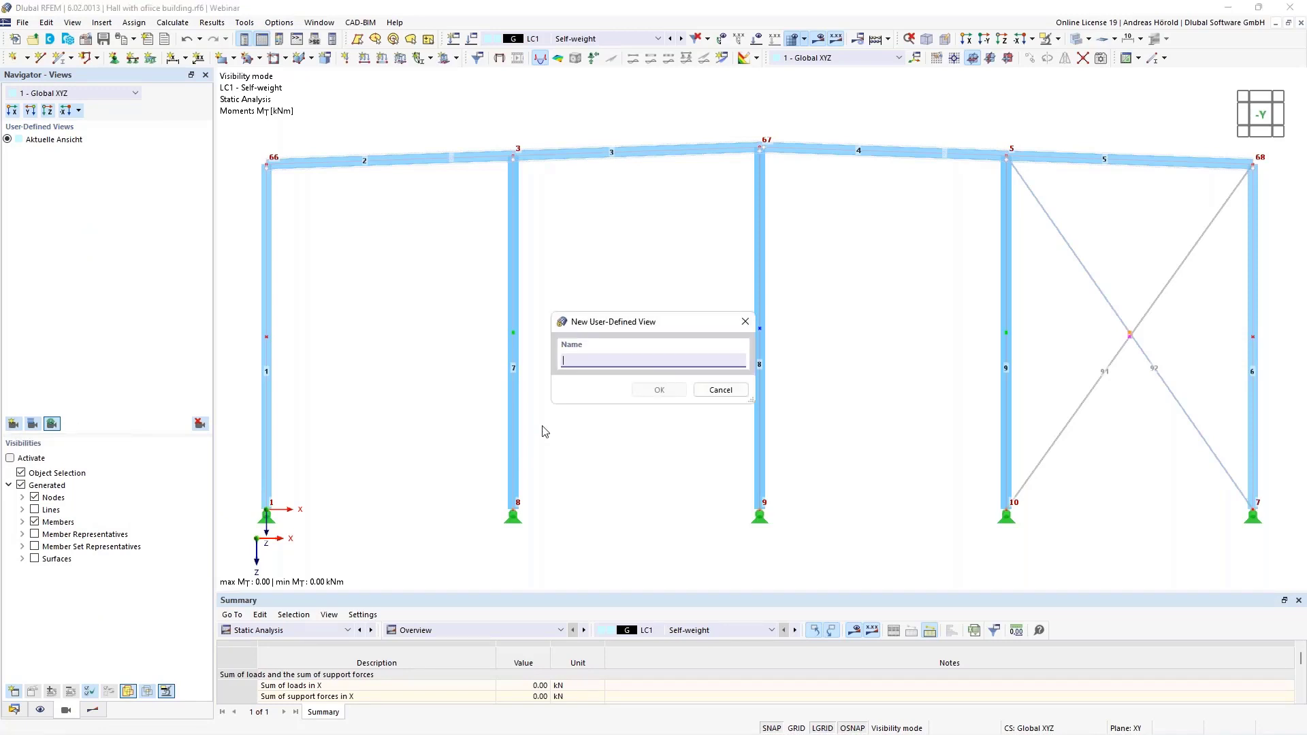
type("Axis 1")
left_click(659, 390)
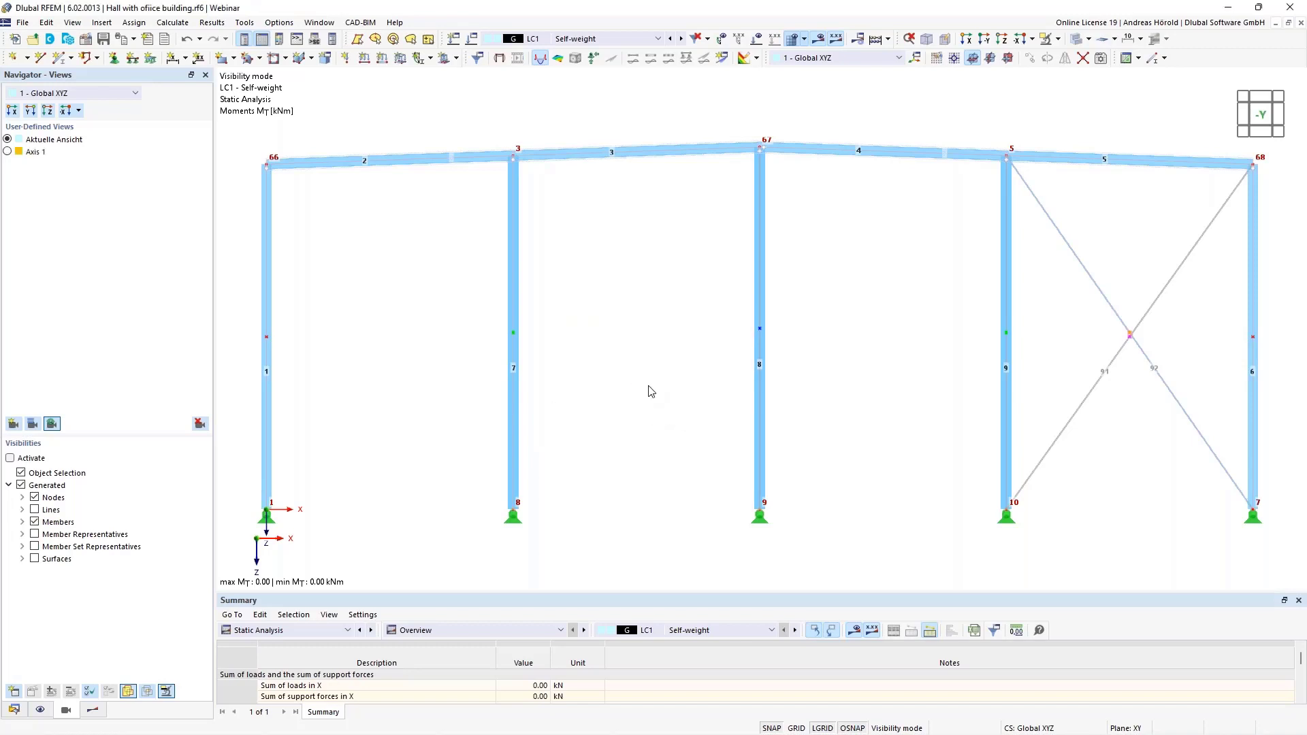
left_click(1059, 39)
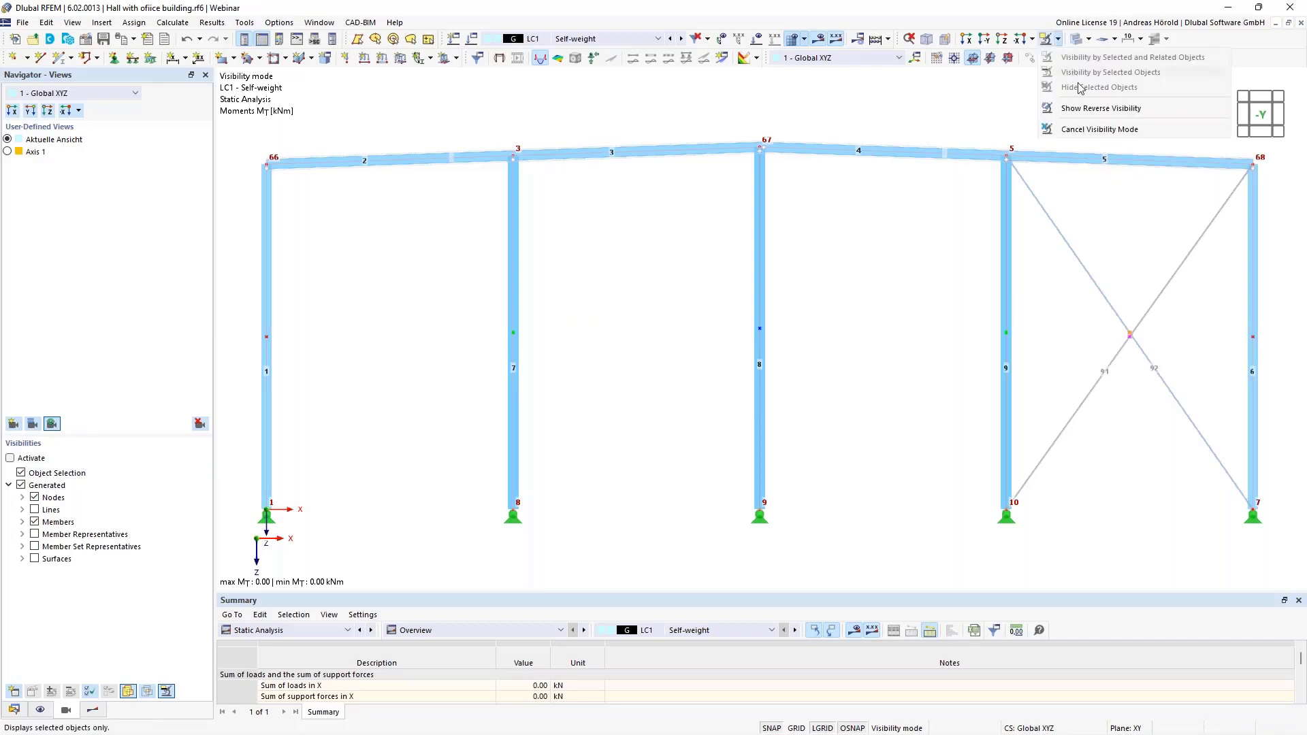
left_click(1118, 130)
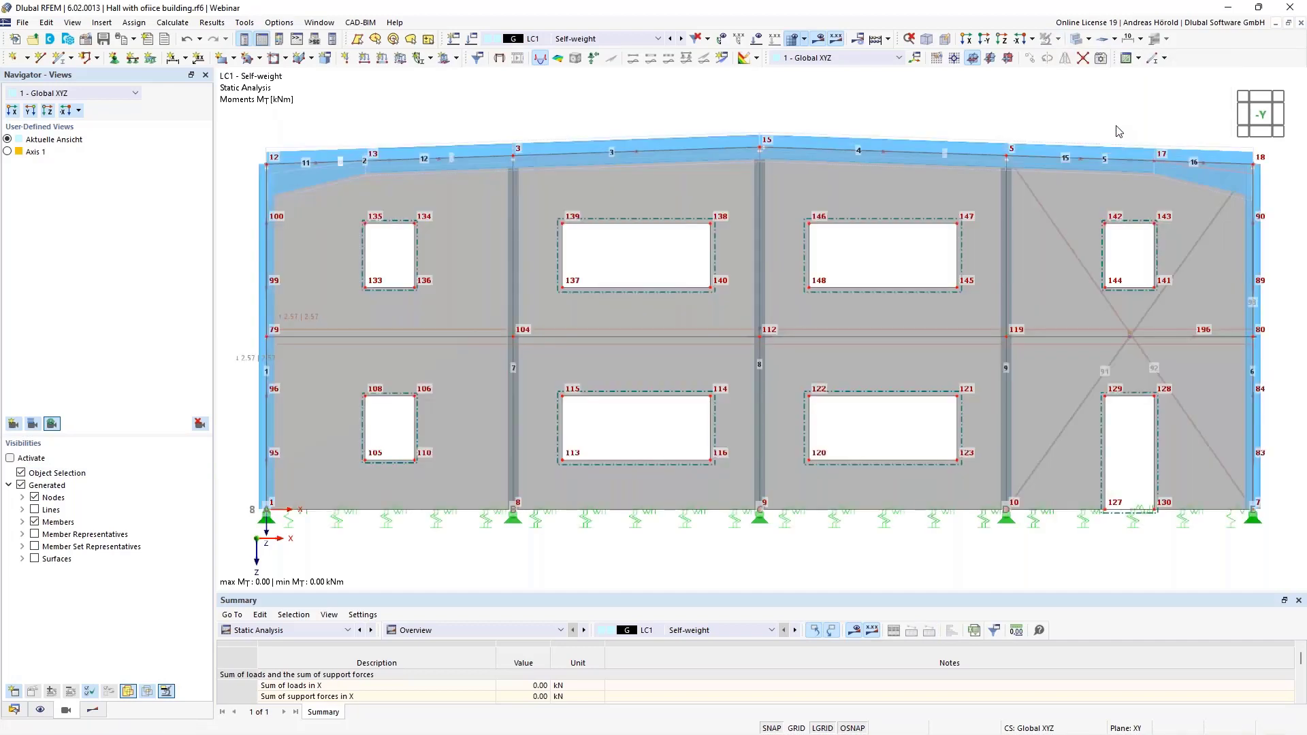
Select the frame on axis 3 in plan view, isolate it with its related objects, and view it in the -Y direction
left_click(980, 62)
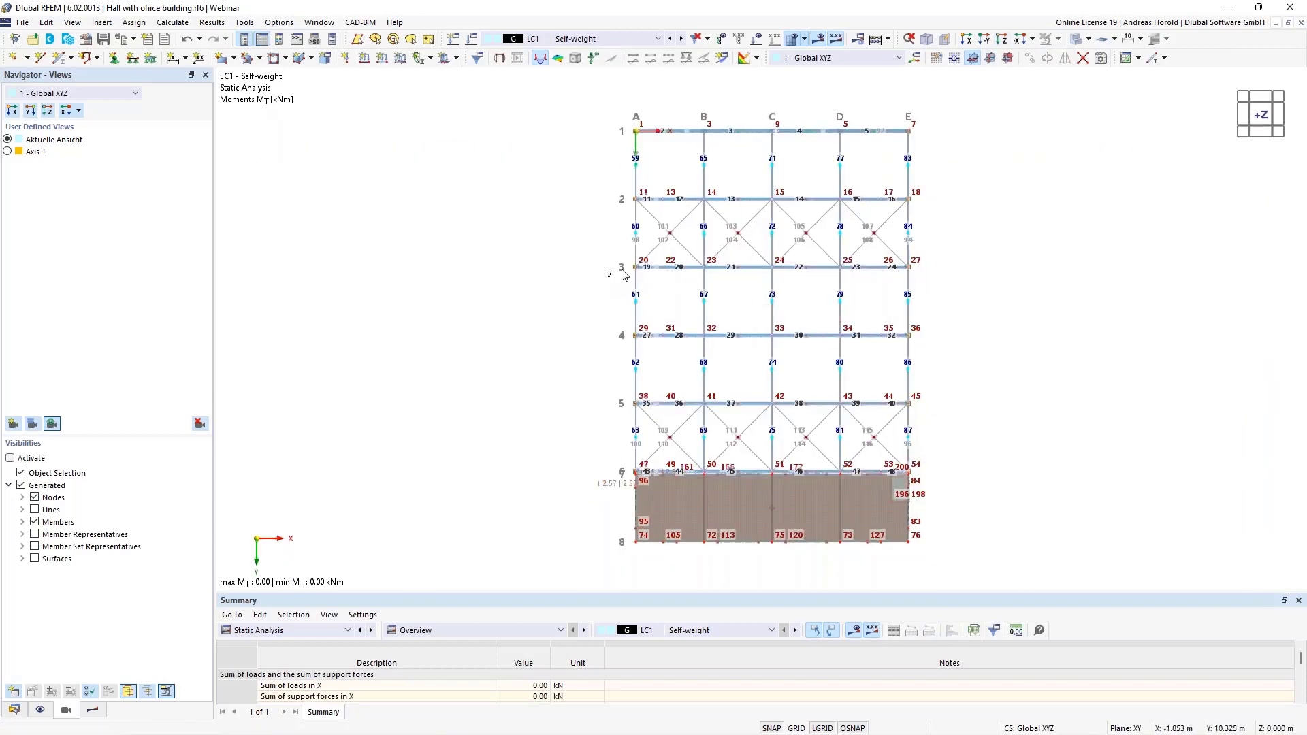
left_click_drag(608, 276, 937, 258)
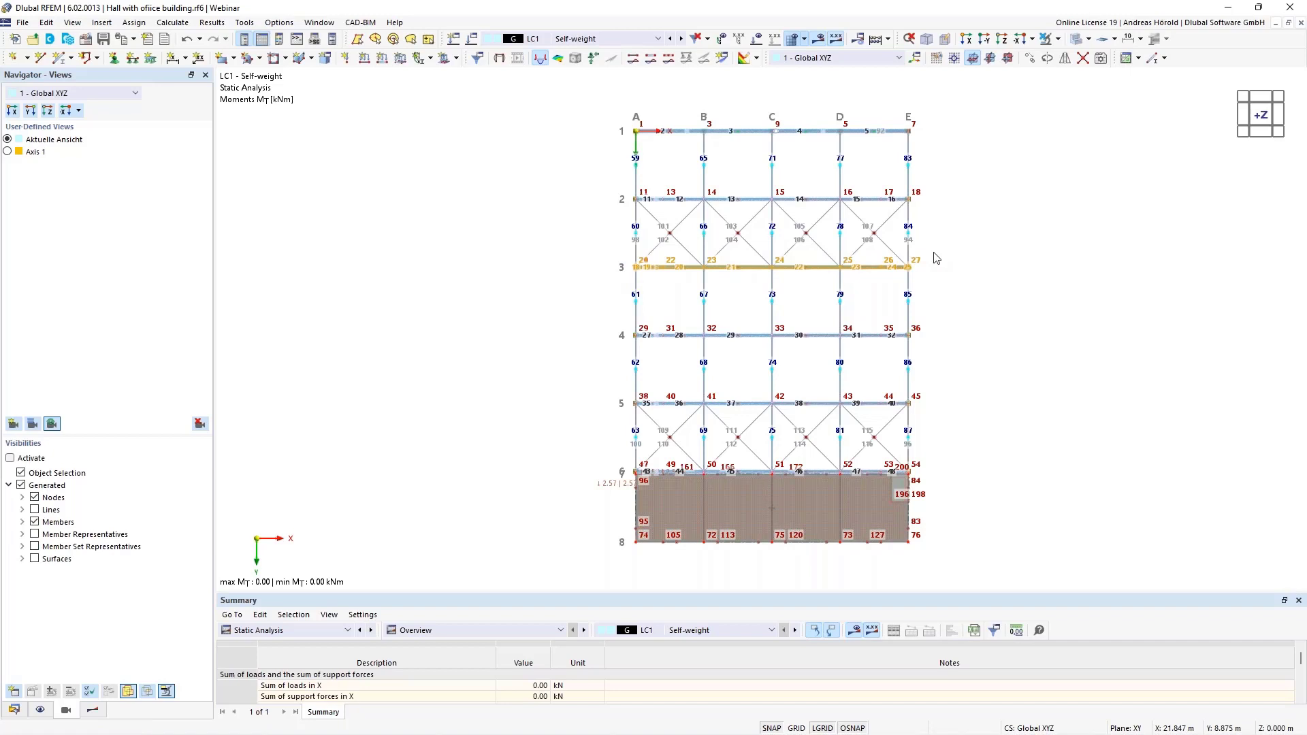
left_click(1059, 39)
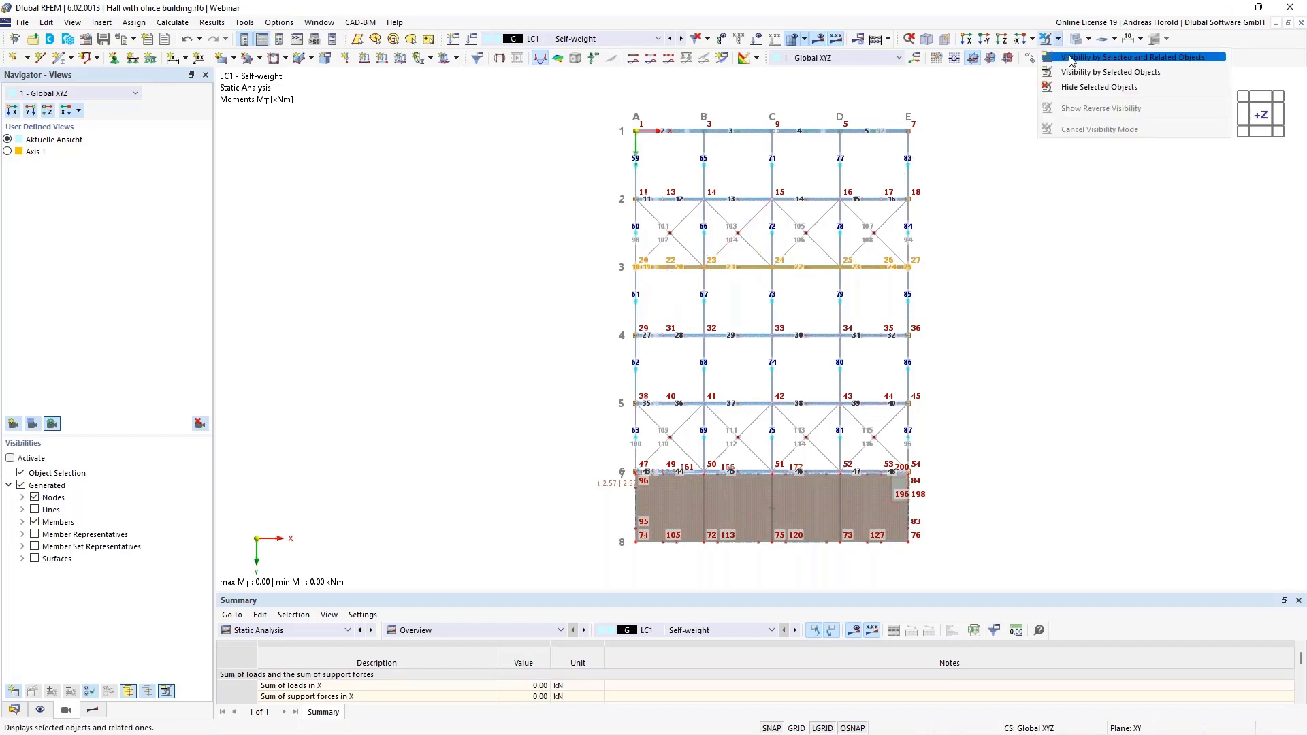
left_click(1071, 57)
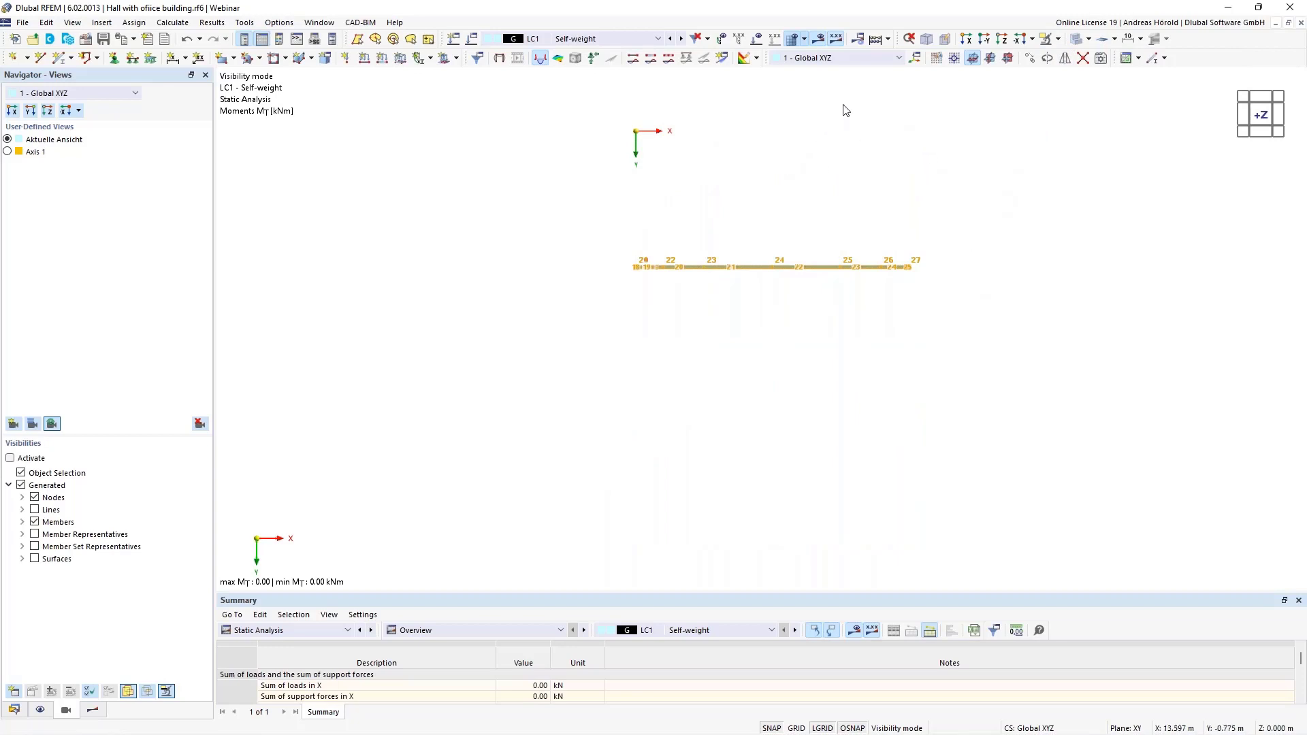
left_click(985, 41)
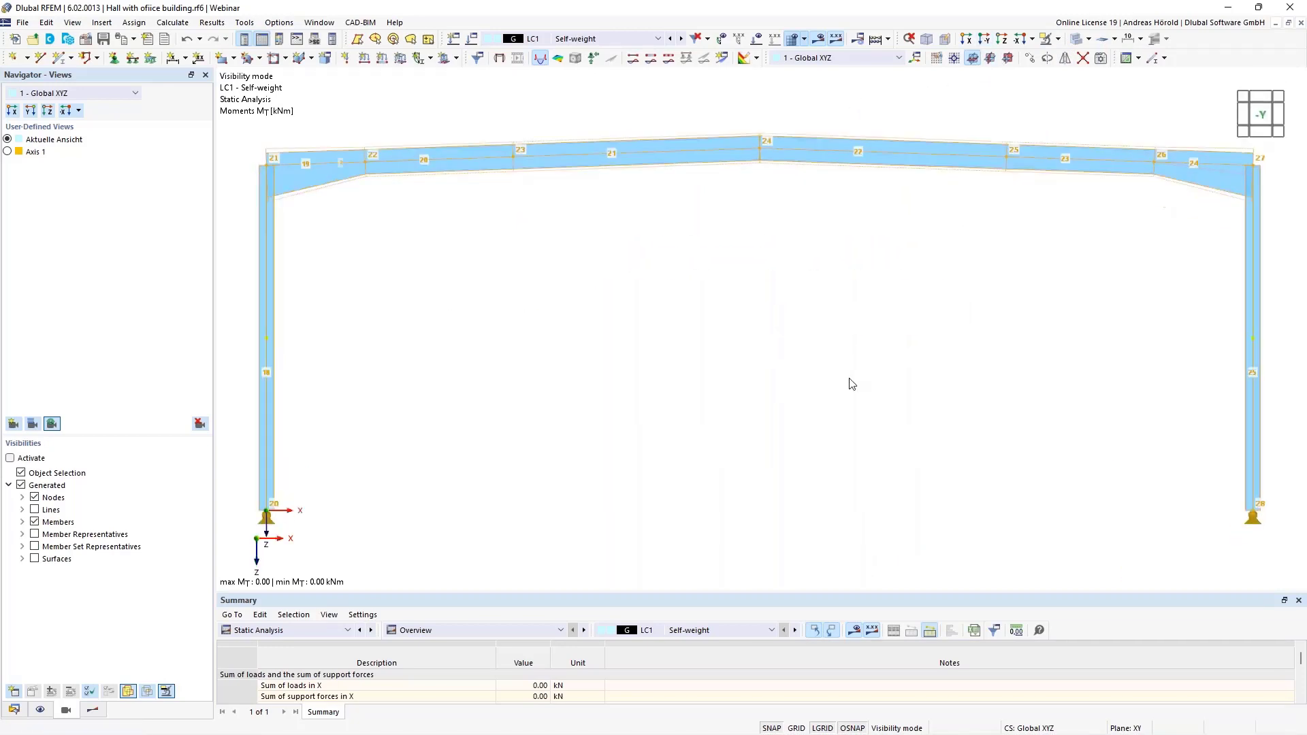
Save the isolated frame as a user-defined view named "Axis 3" and cancel the visibility mode
left_click(13, 424)
type("Axis 3")
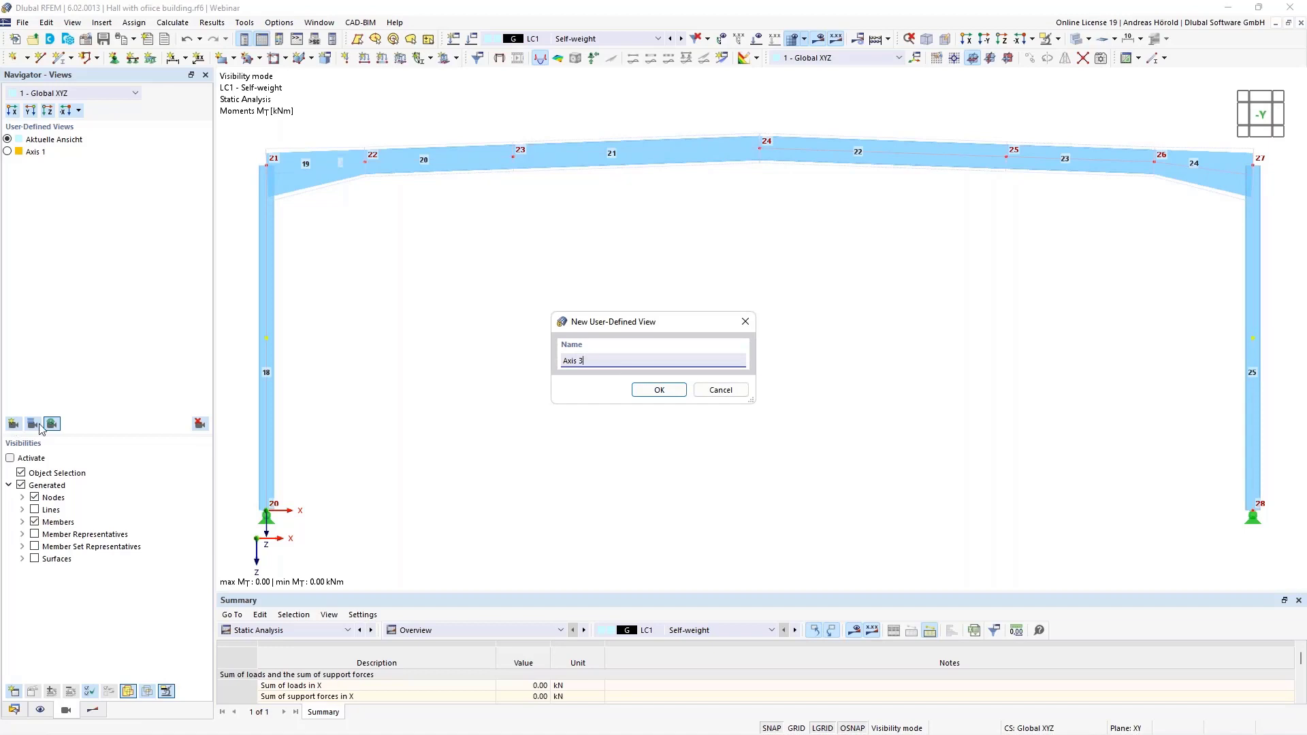
left_click(664, 392)
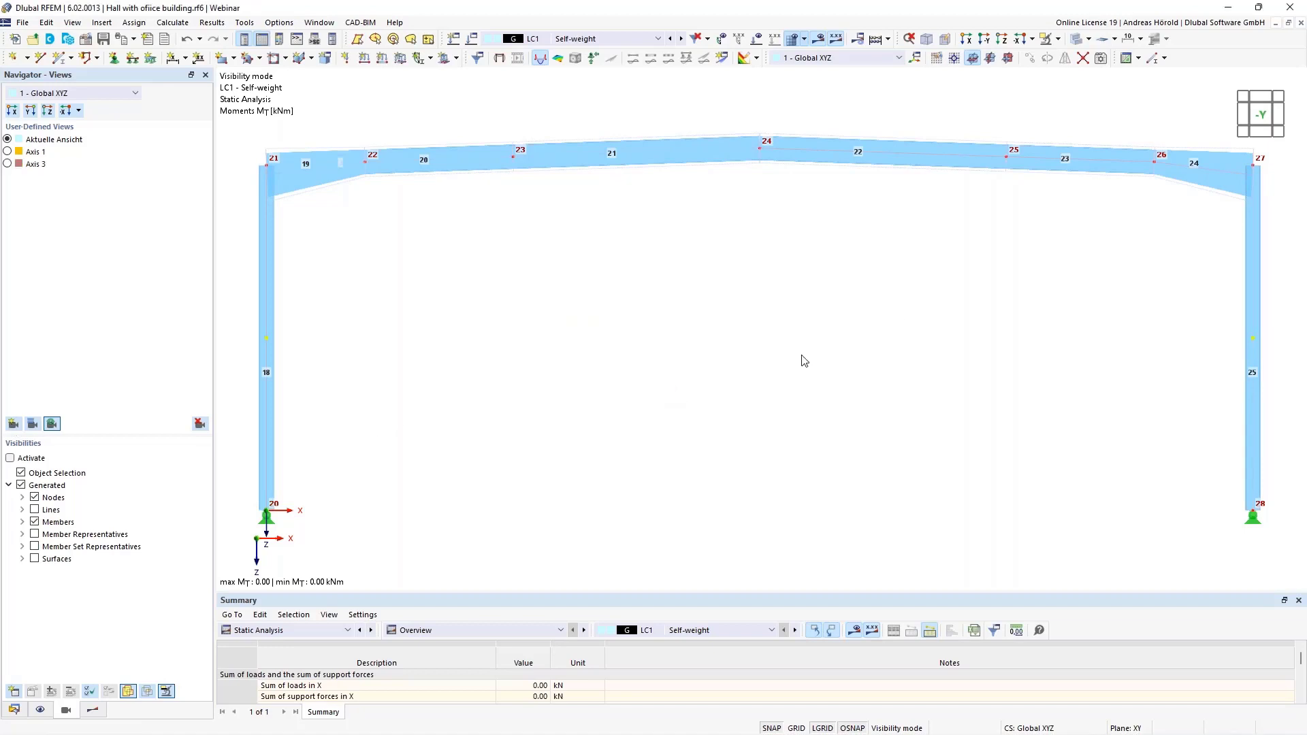
left_click(1058, 39)
left_click(1084, 129)
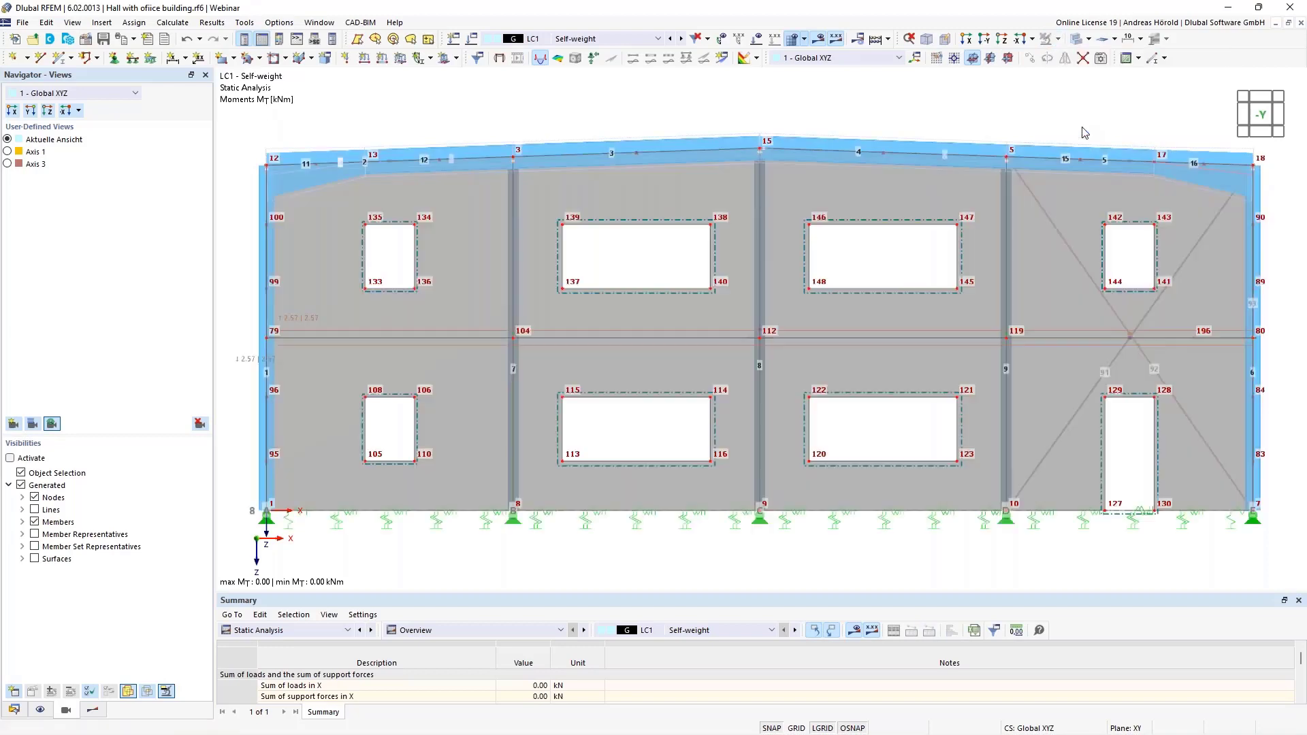
Select the objects on axis A in plan view, isolate them with their related objects, and view them in the -X direction
left_click(1003, 40)
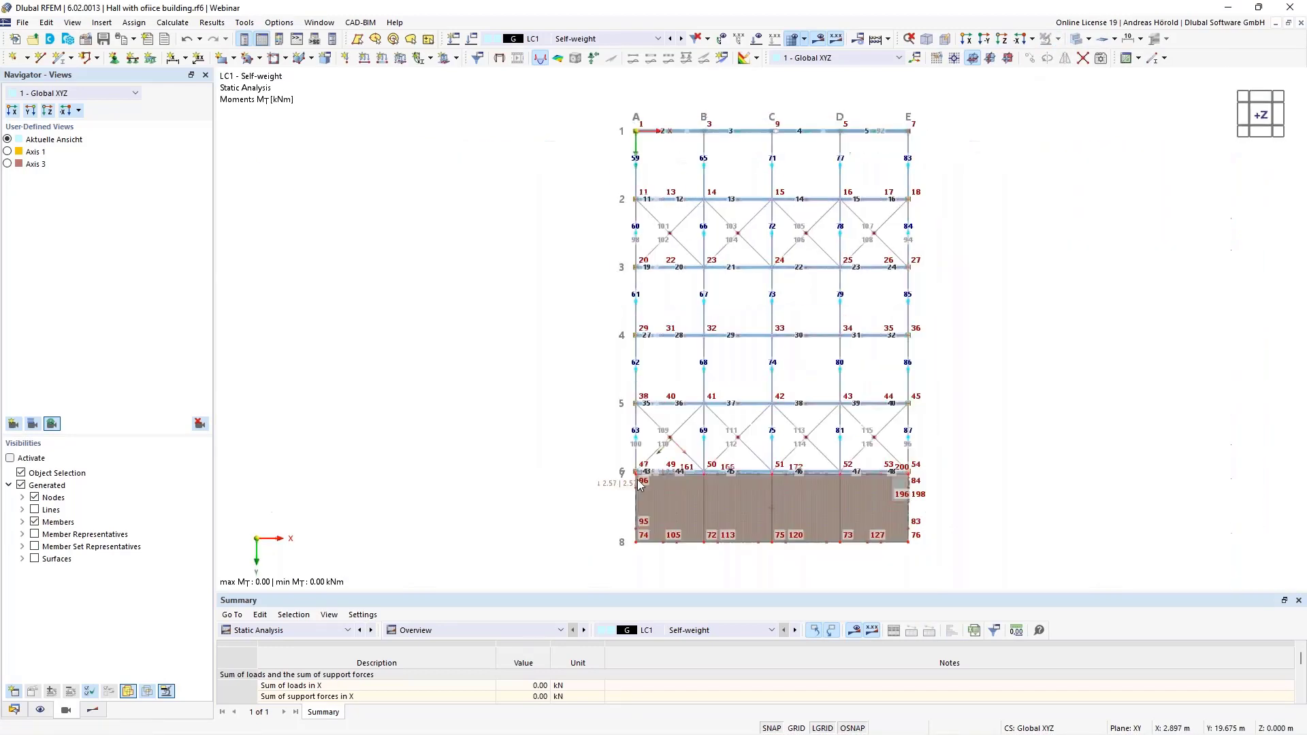
left_click_drag(634, 147, 640, 109)
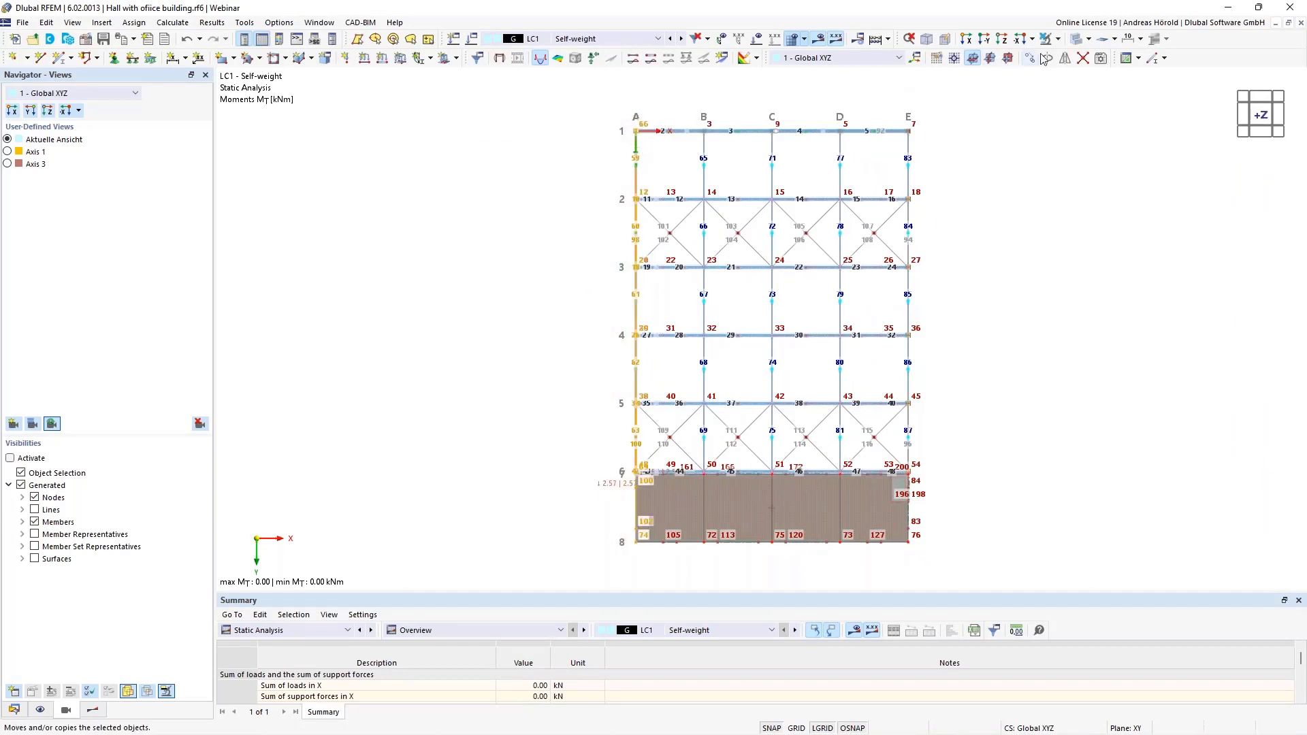
left_click(1058, 39)
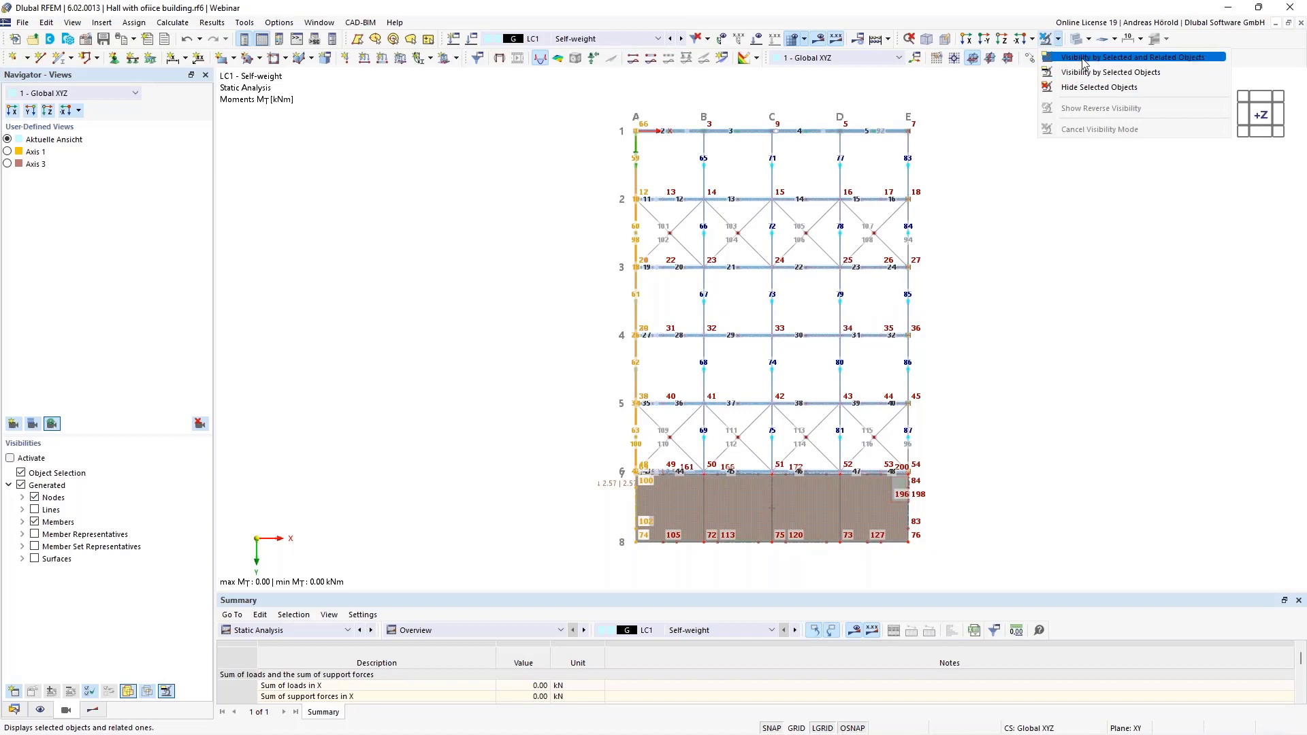
left_click(1077, 58)
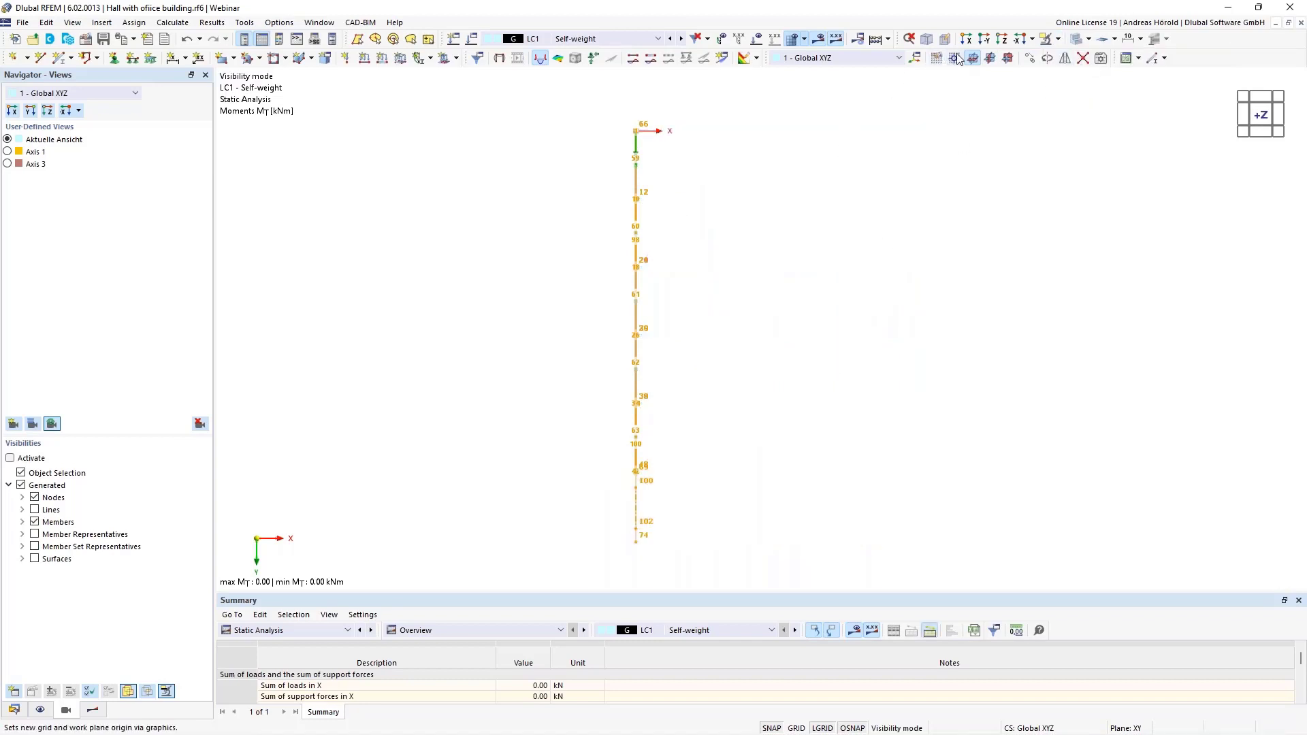
left_click(1020, 39)
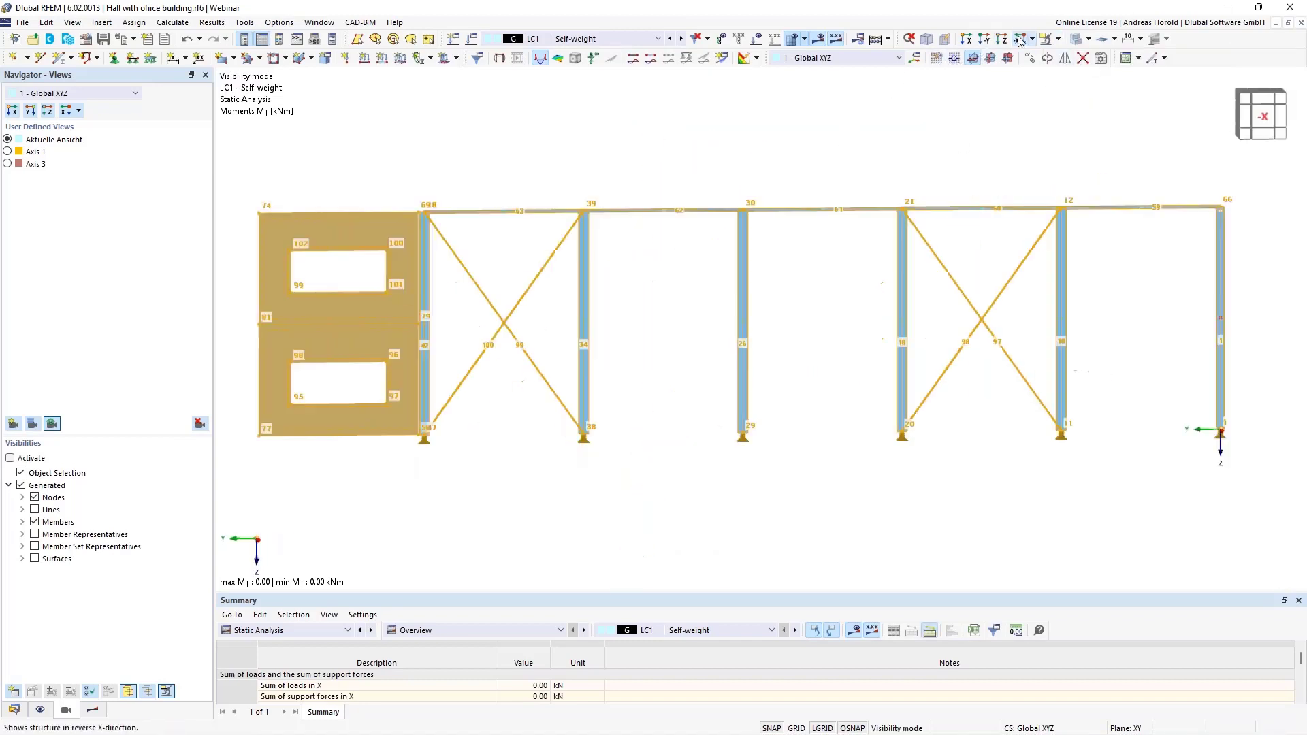
left_click(812, 520)
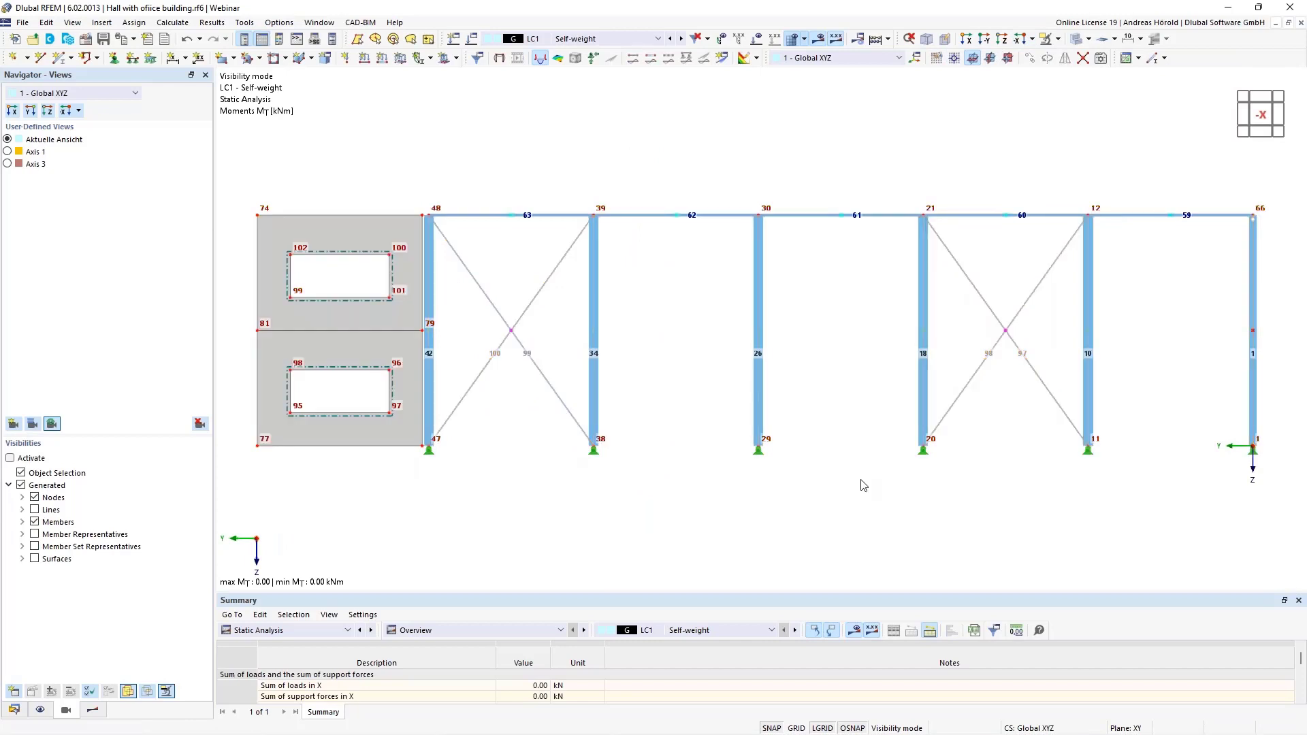
Save the view of the isolated longitudinal wall as a user-defined view named "Axis A" and cancel the visibility mode
scroll(864, 486, "up", 1)
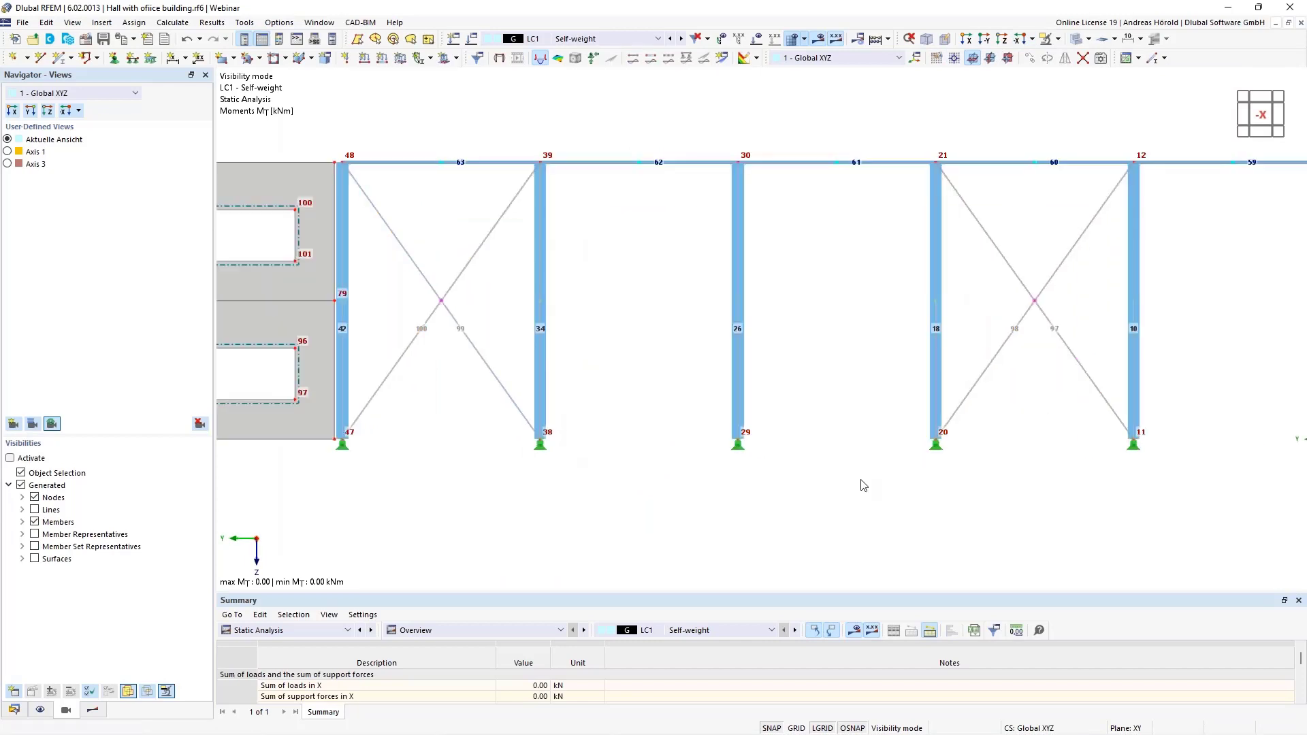
middle_click_drag(863, 485, 785, 501)
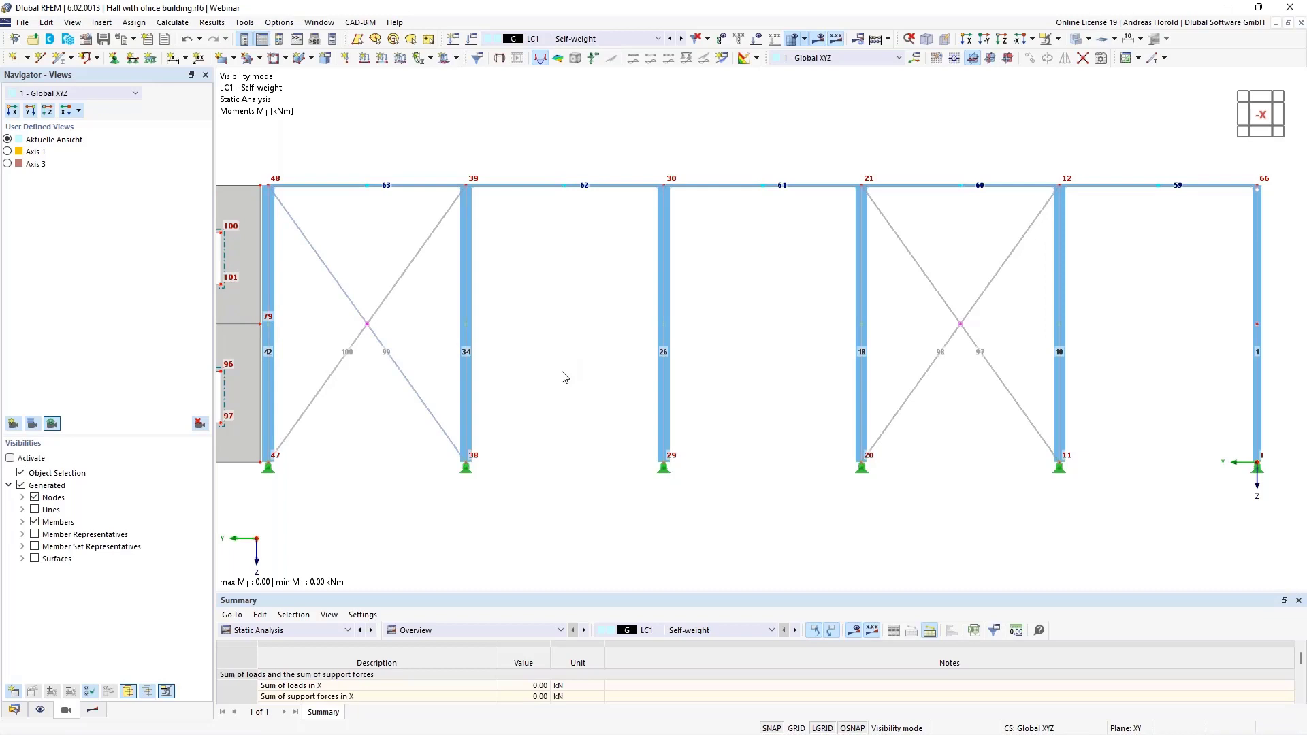
left_click(14, 424)
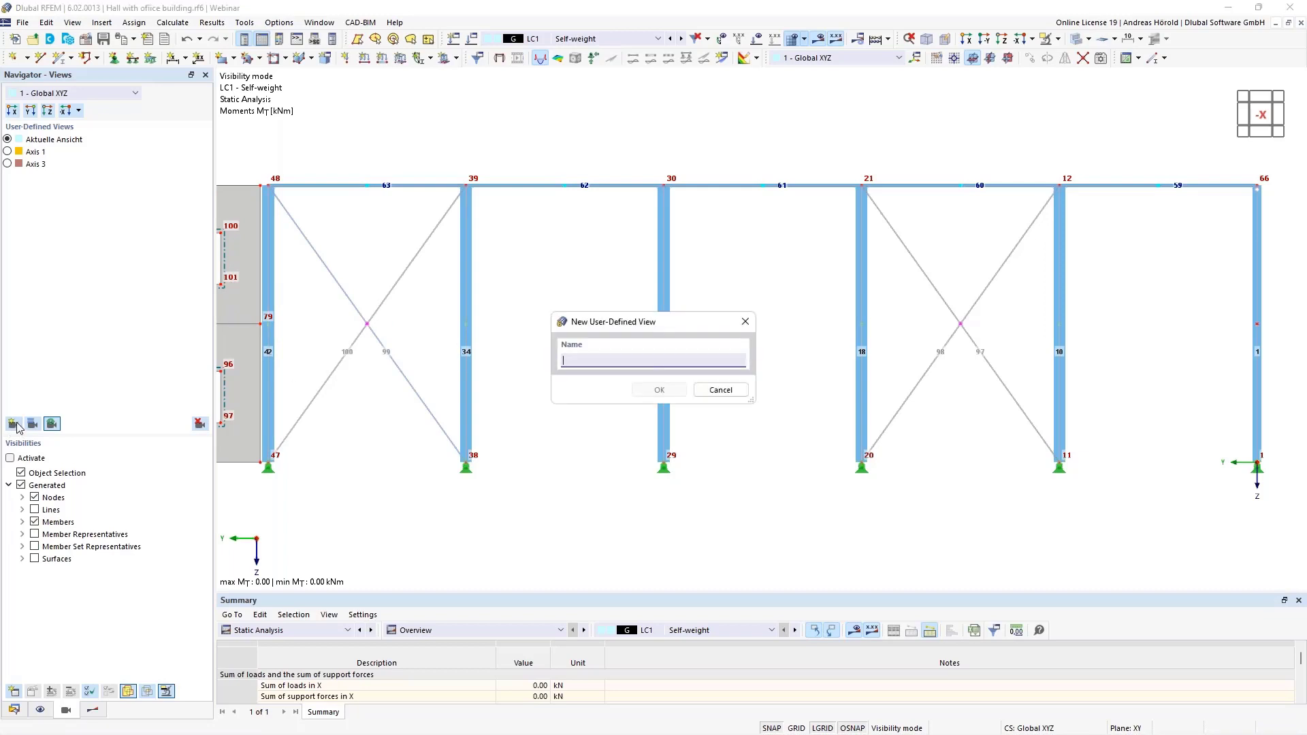
type("Axis A")
left_click(664, 390)
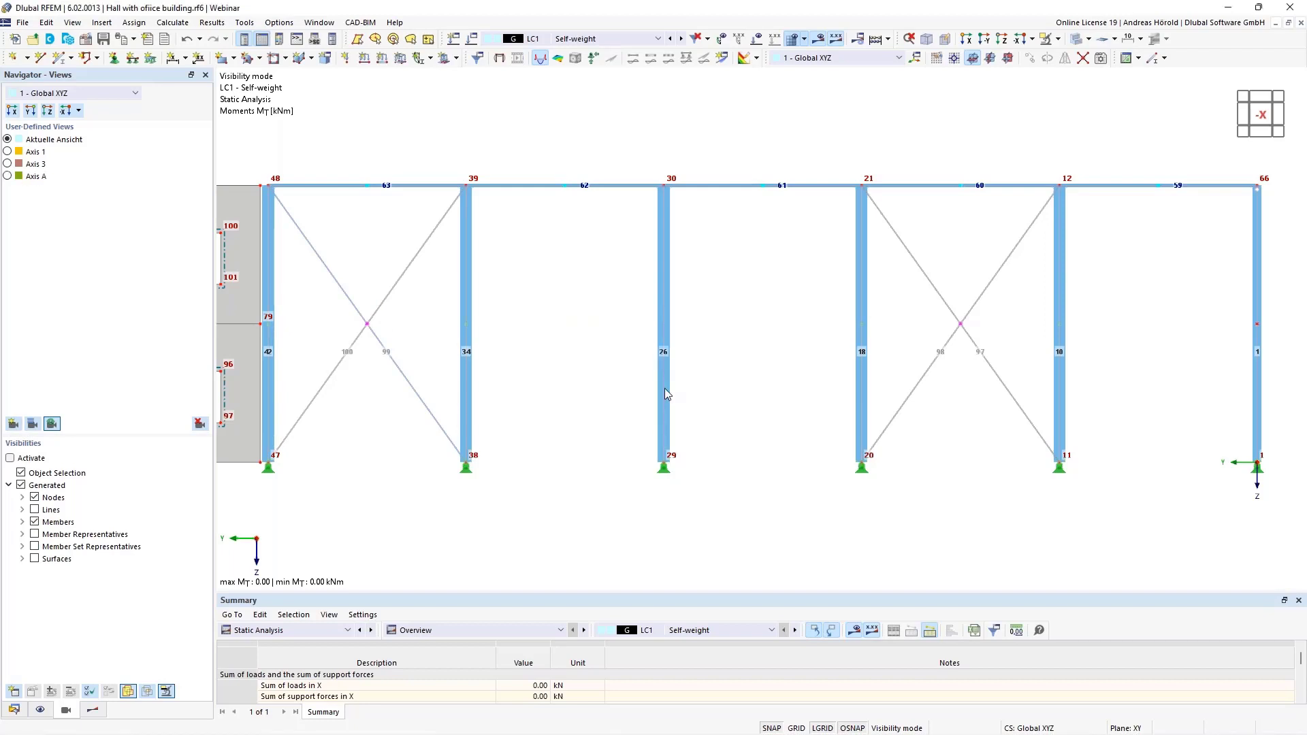
middle_click_drag(525, 402, 802, 416)
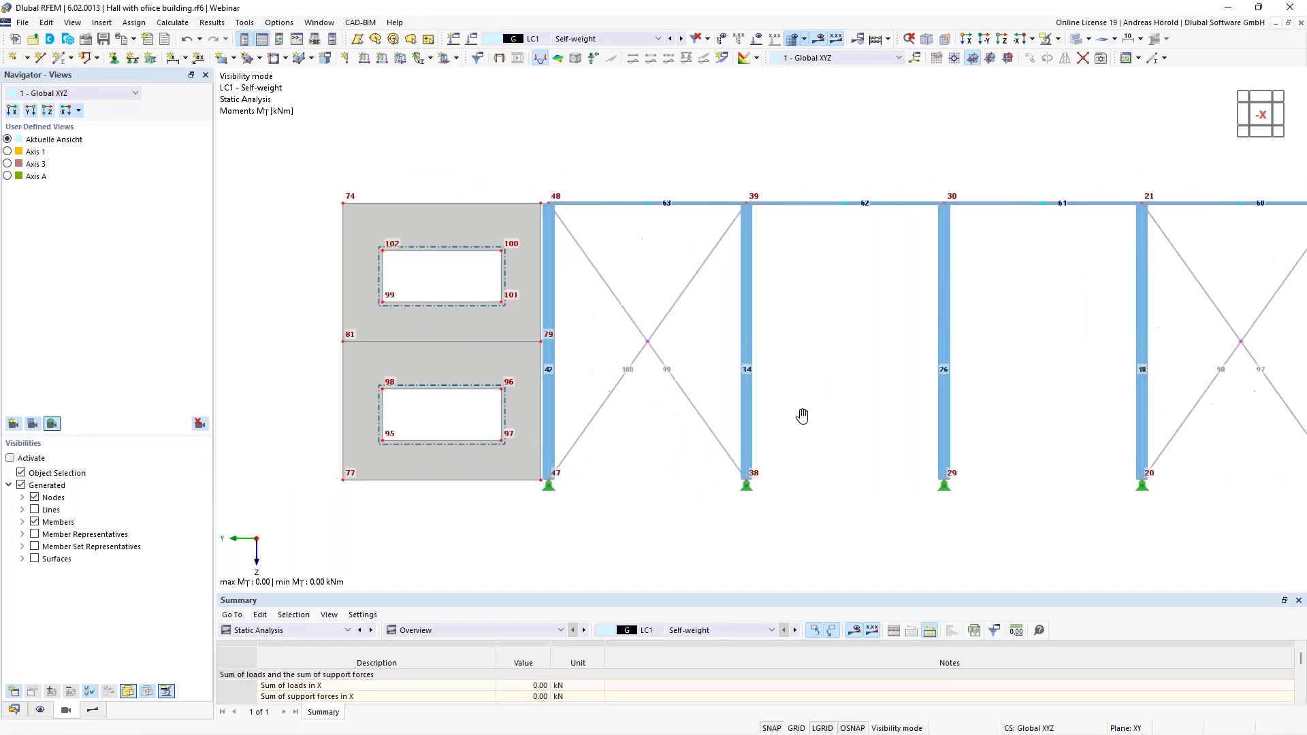
left_click(1059, 39)
left_click(1086, 129)
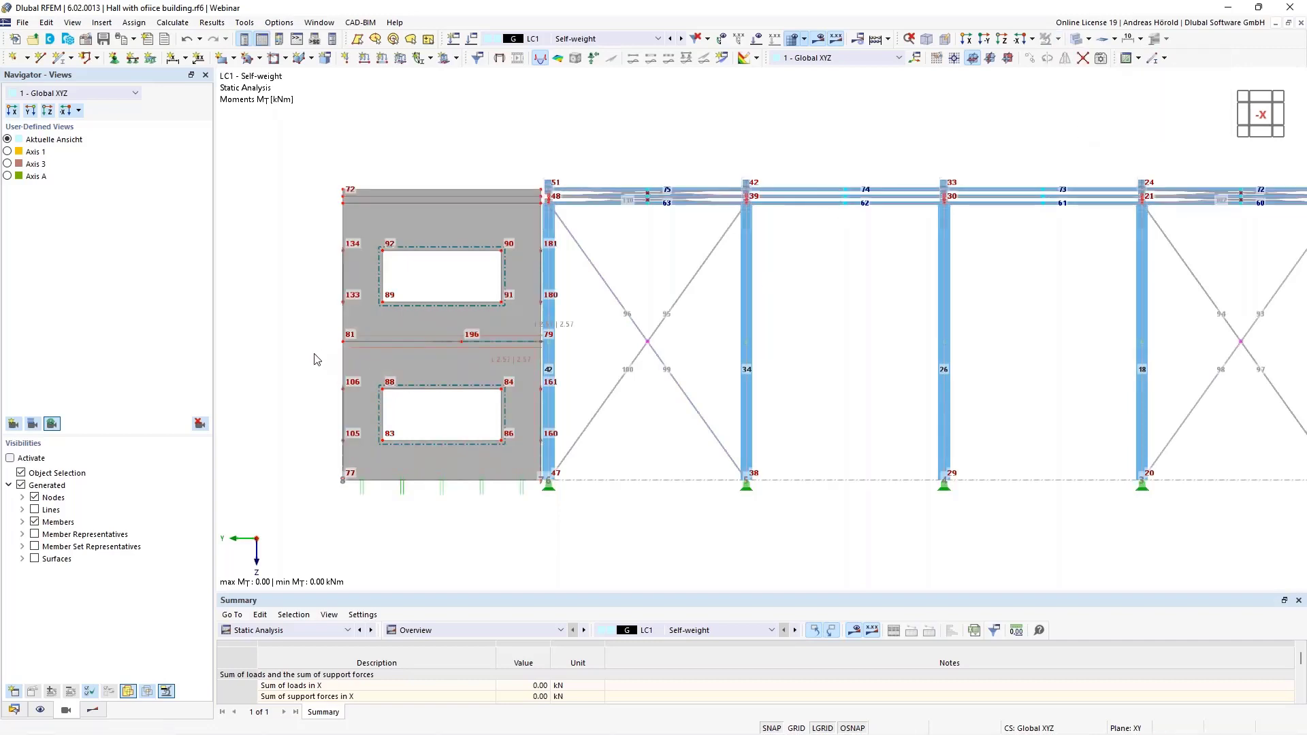
Select the intermediate floor slab of the office building, isolate it with its related objects, and view it in the Z direction
left_click_drag(314, 353, 590, 331)
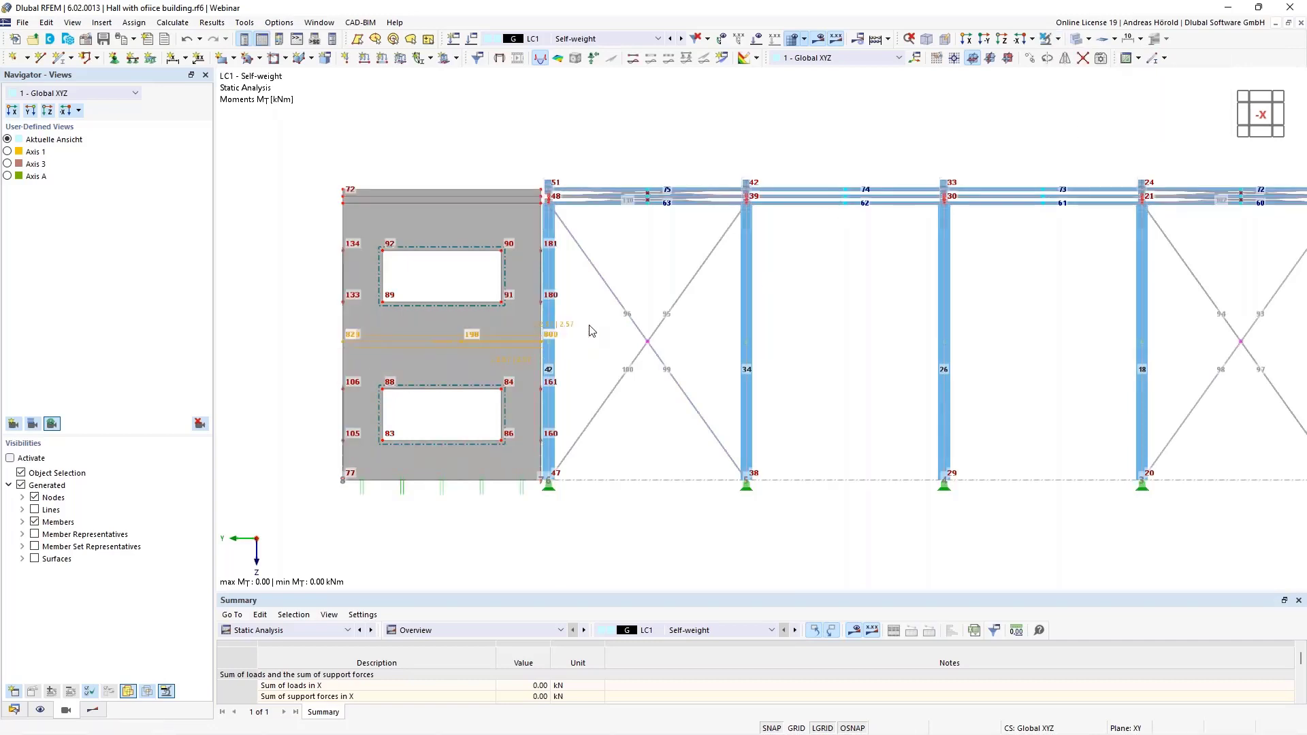
left_click(1059, 40)
left_click(1067, 58)
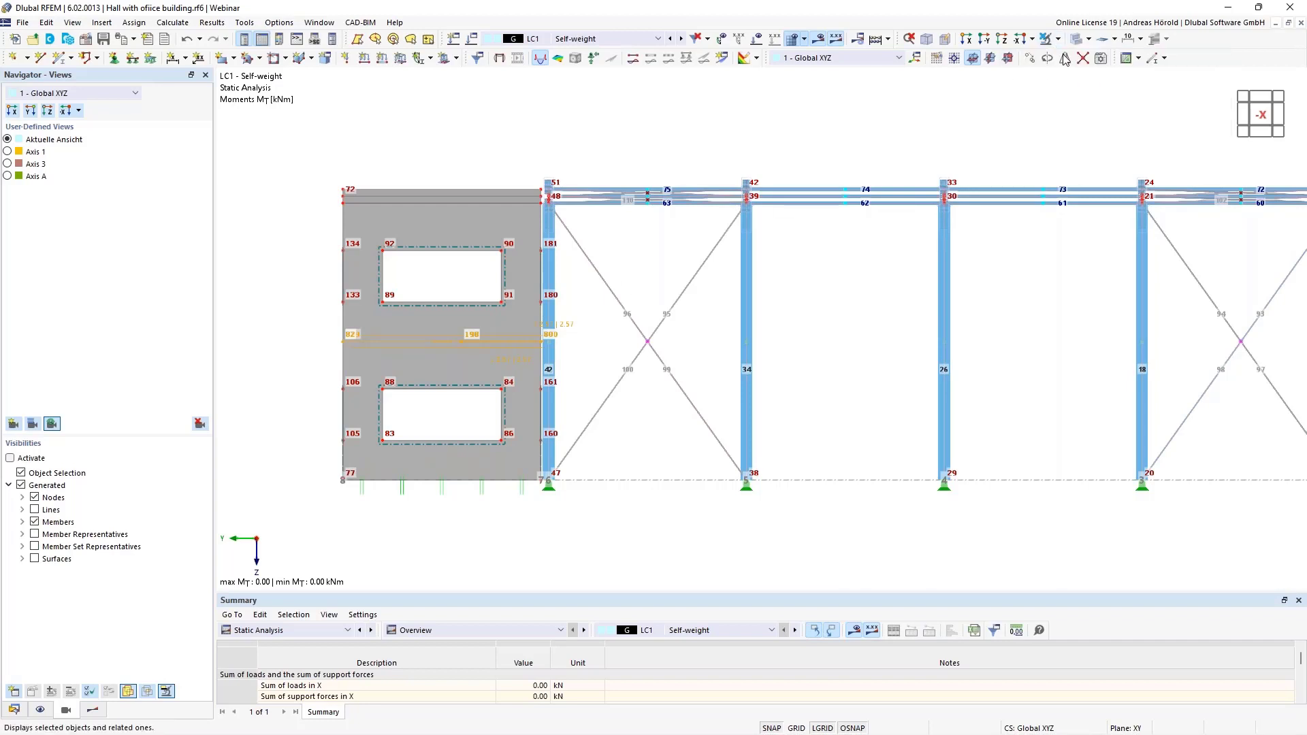
left_click(1002, 38)
left_click(878, 170)
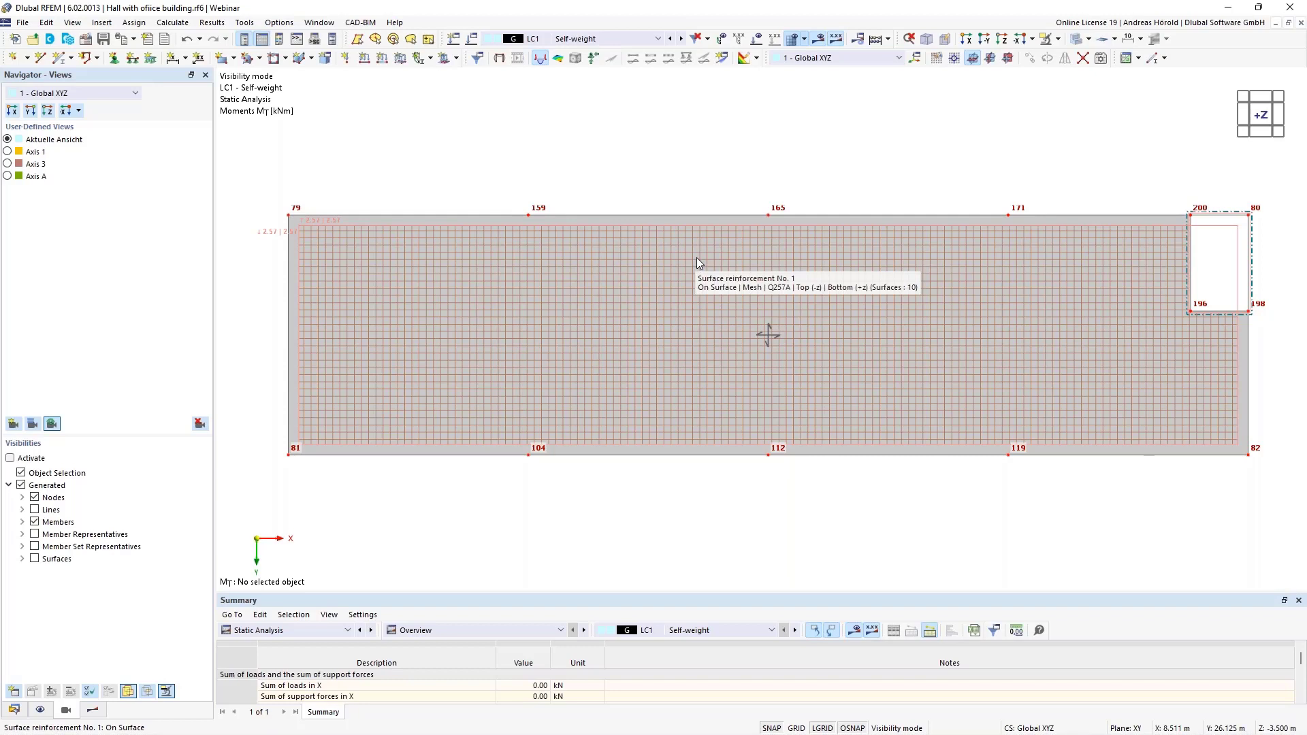
Check the display properties of the slab's surface reinforcement and turn off the display of surface reinforcements
left_click(39, 710)
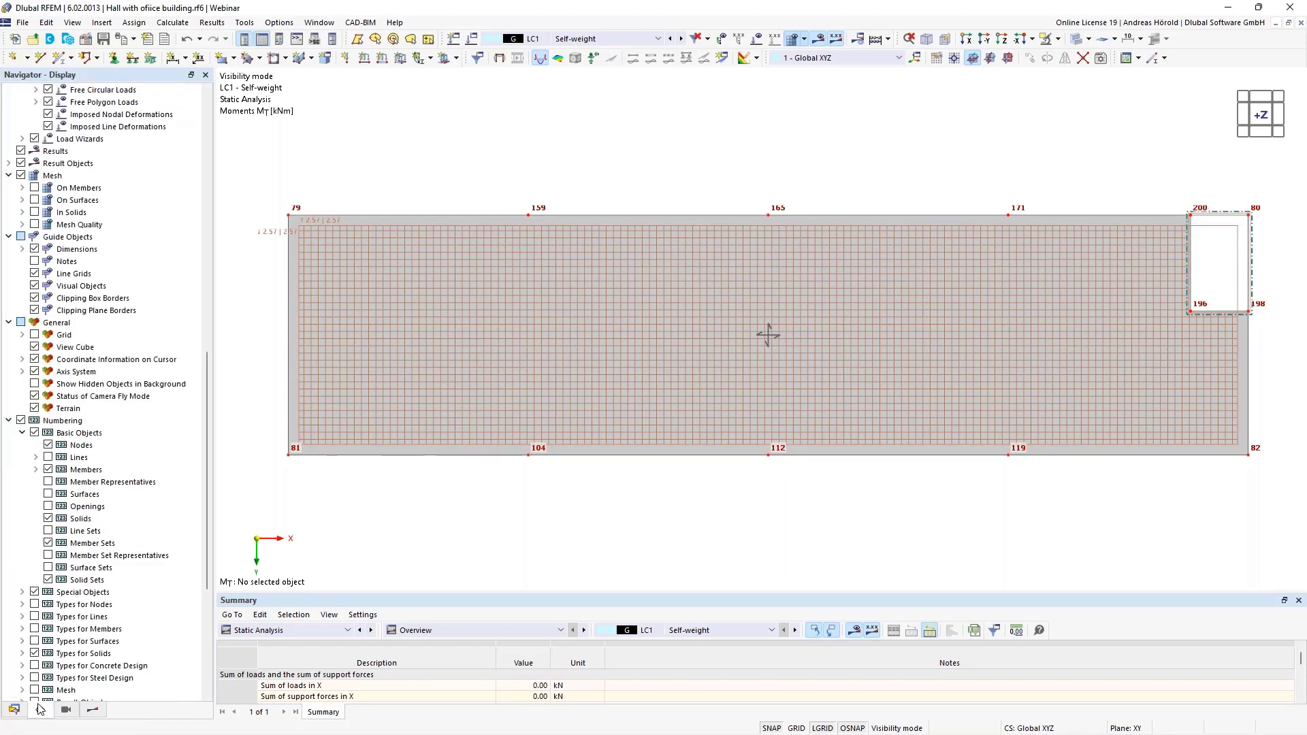
scroll(85, 446, "up", 20)
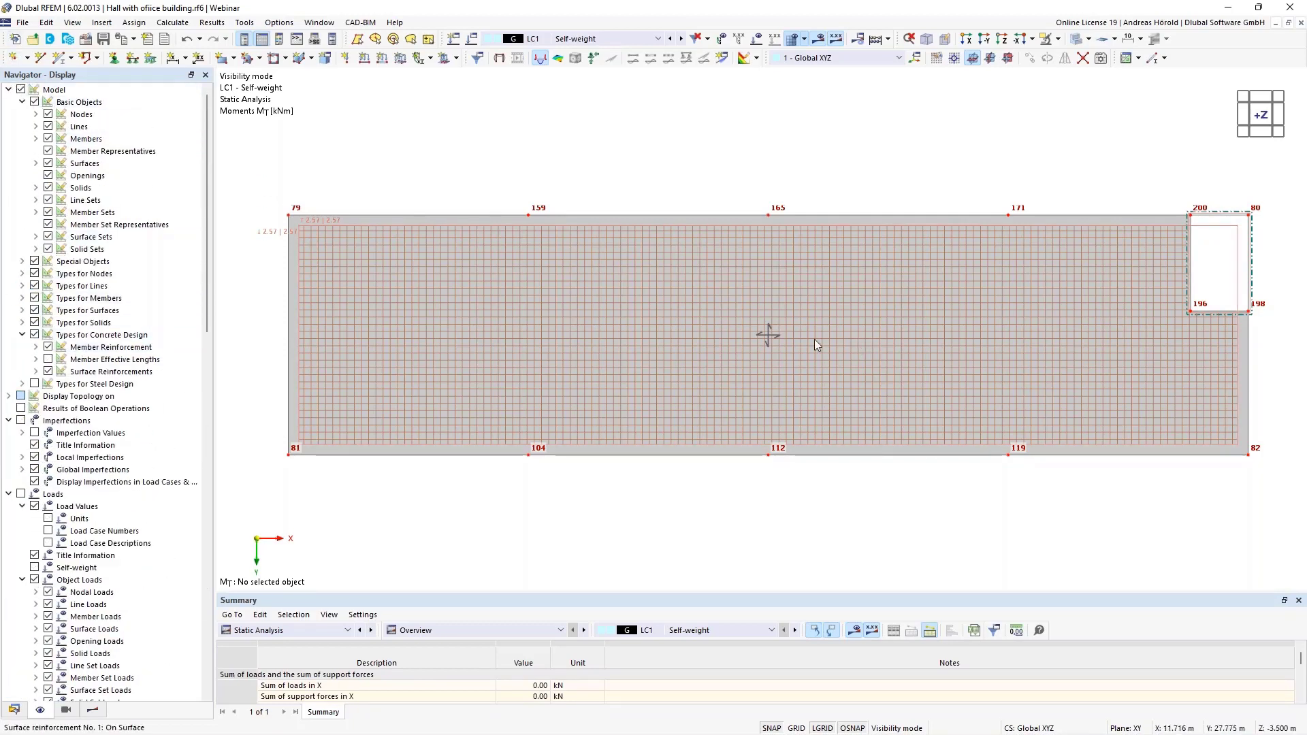
right_click(651, 234)
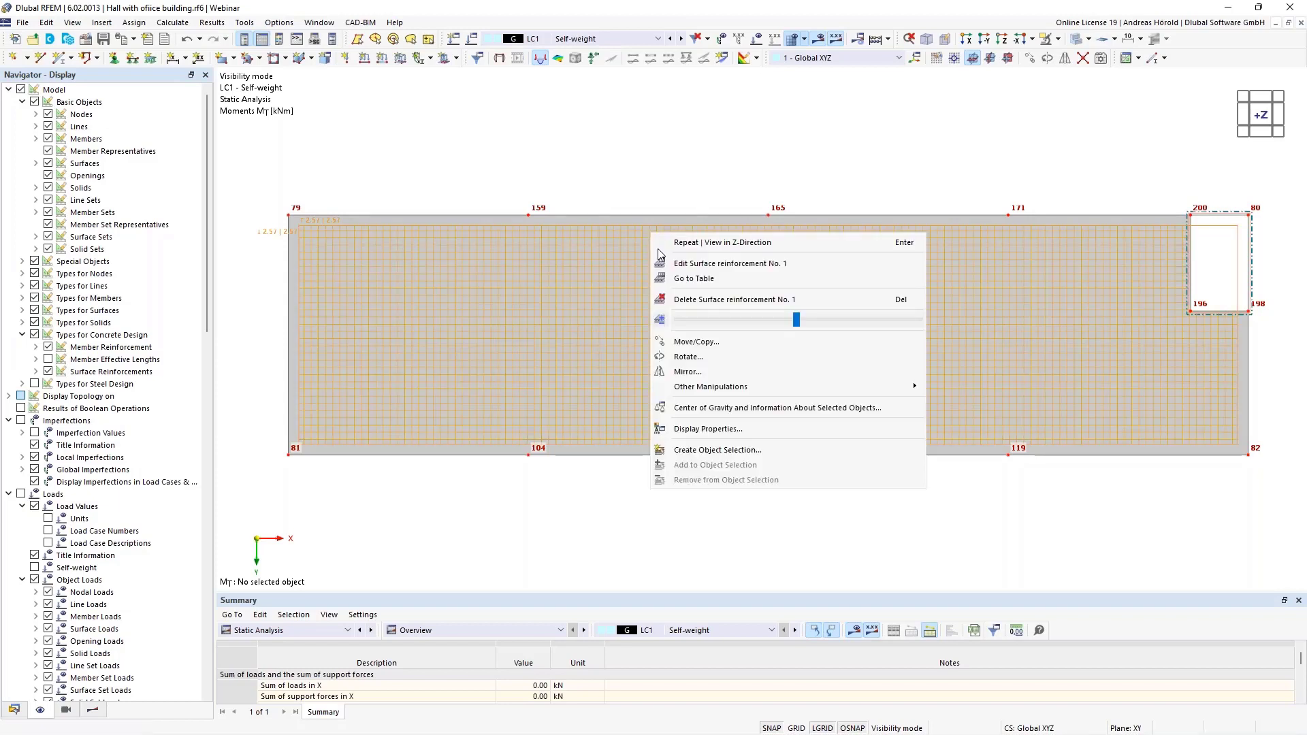
left_click(750, 432)
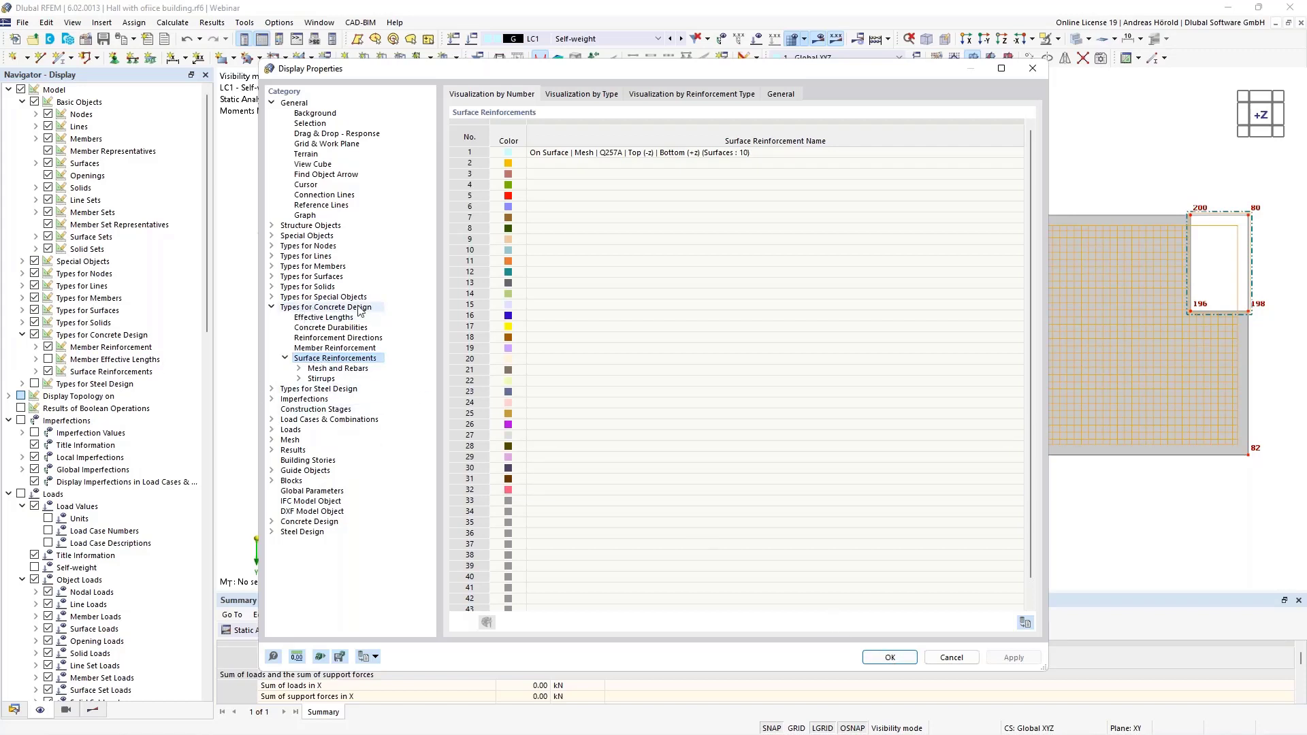
left_click(890, 657)
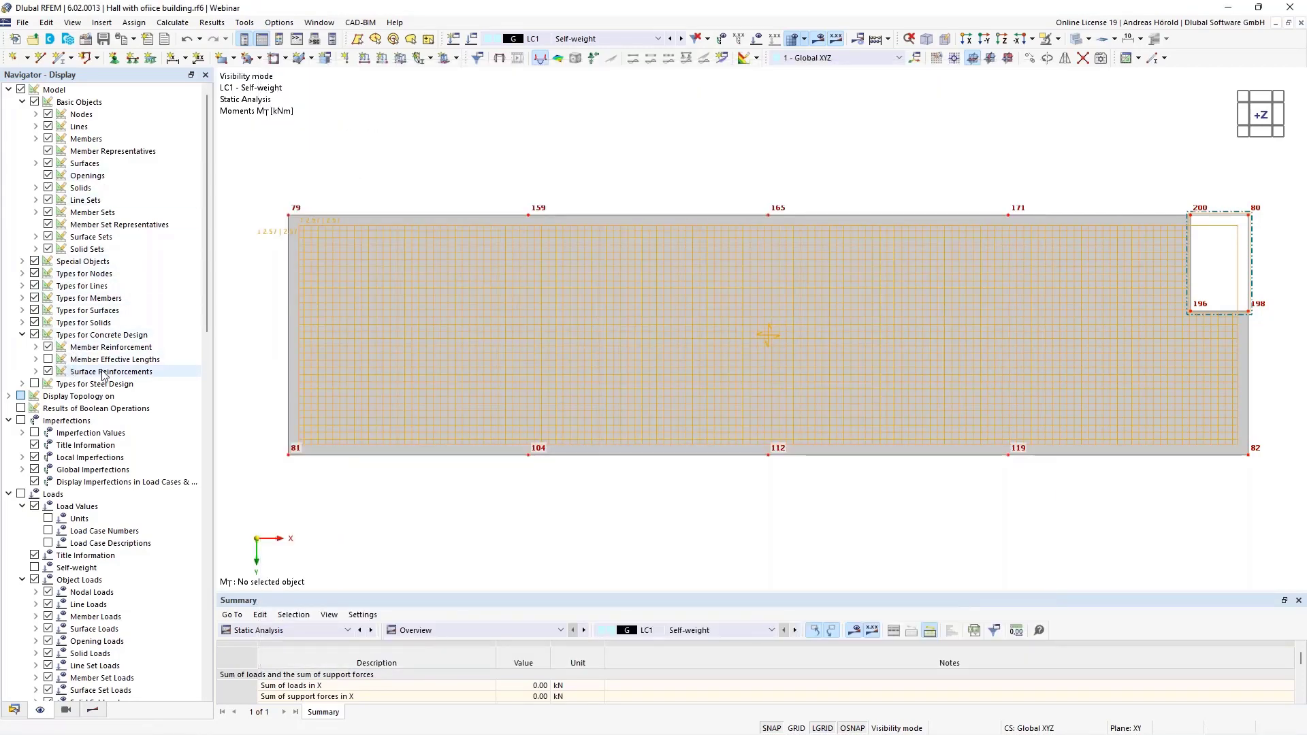
left_click(48, 372)
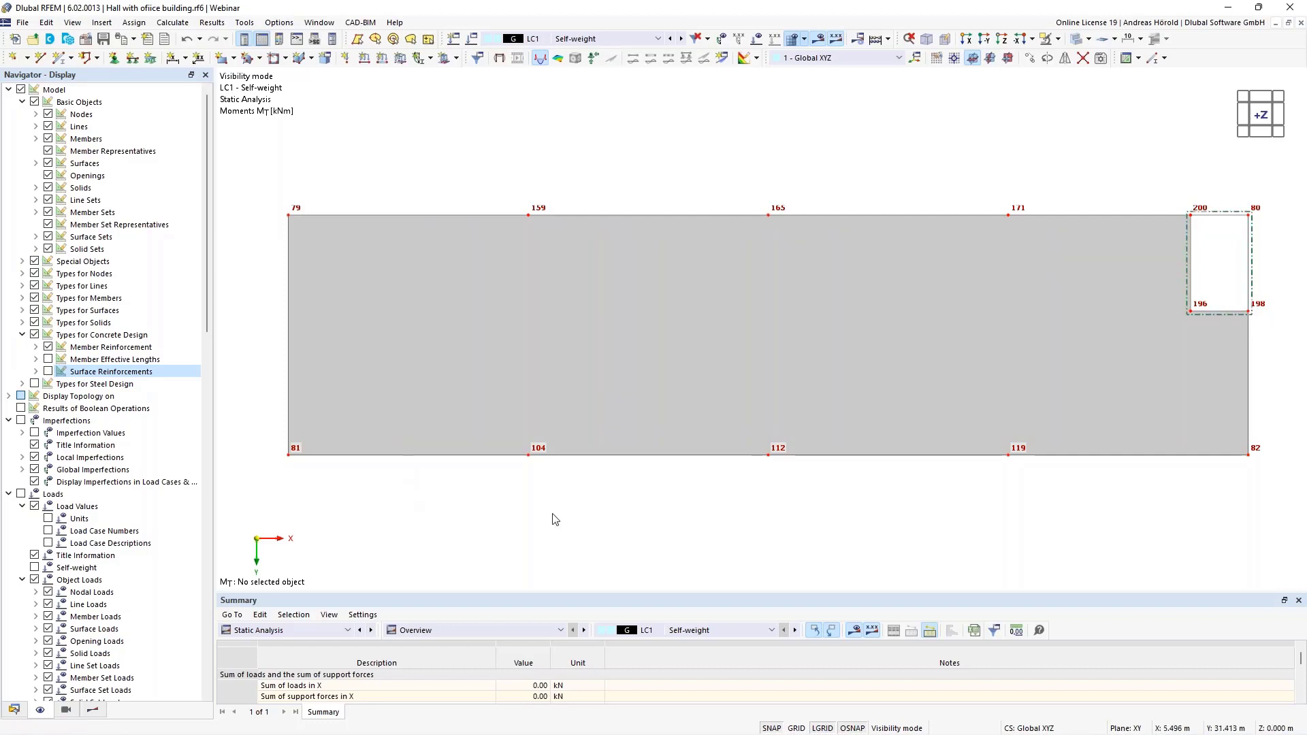
Save the isolated slab in plan view as a user-defined view named "Concrete slab"
left_click(65, 711)
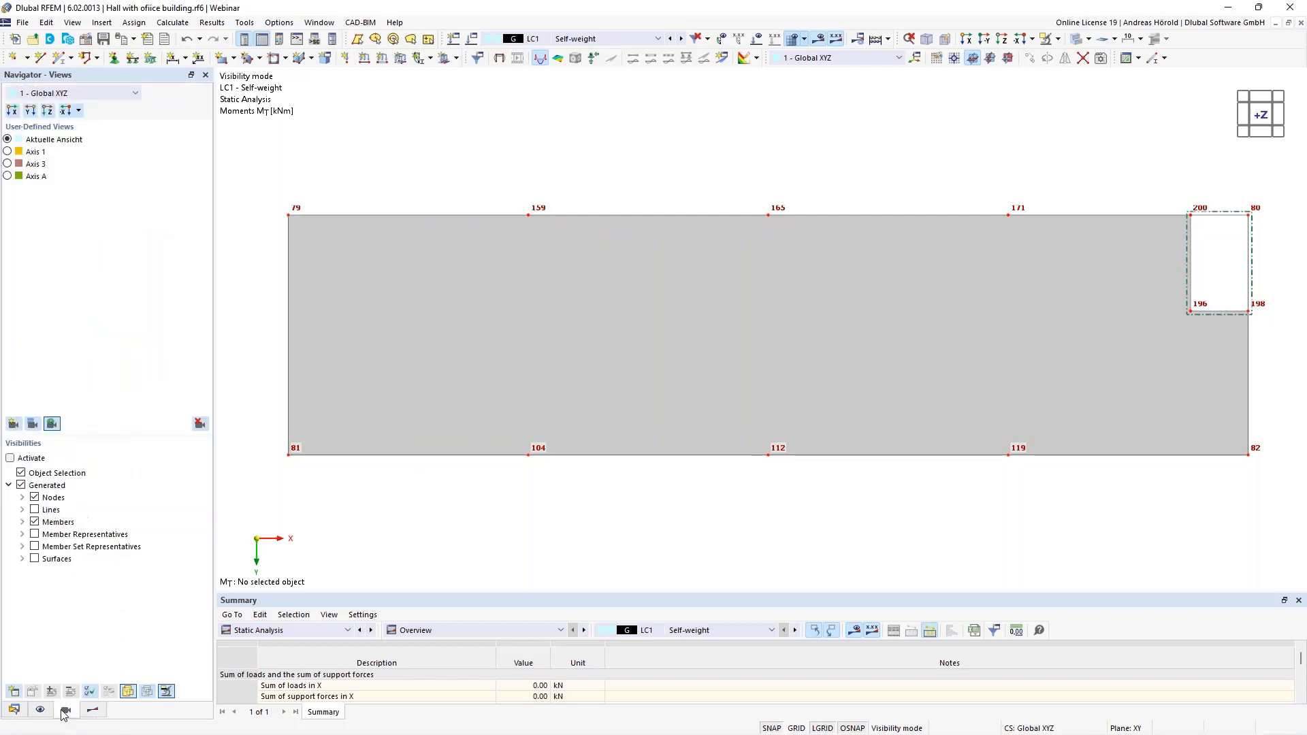
left_click(13, 424)
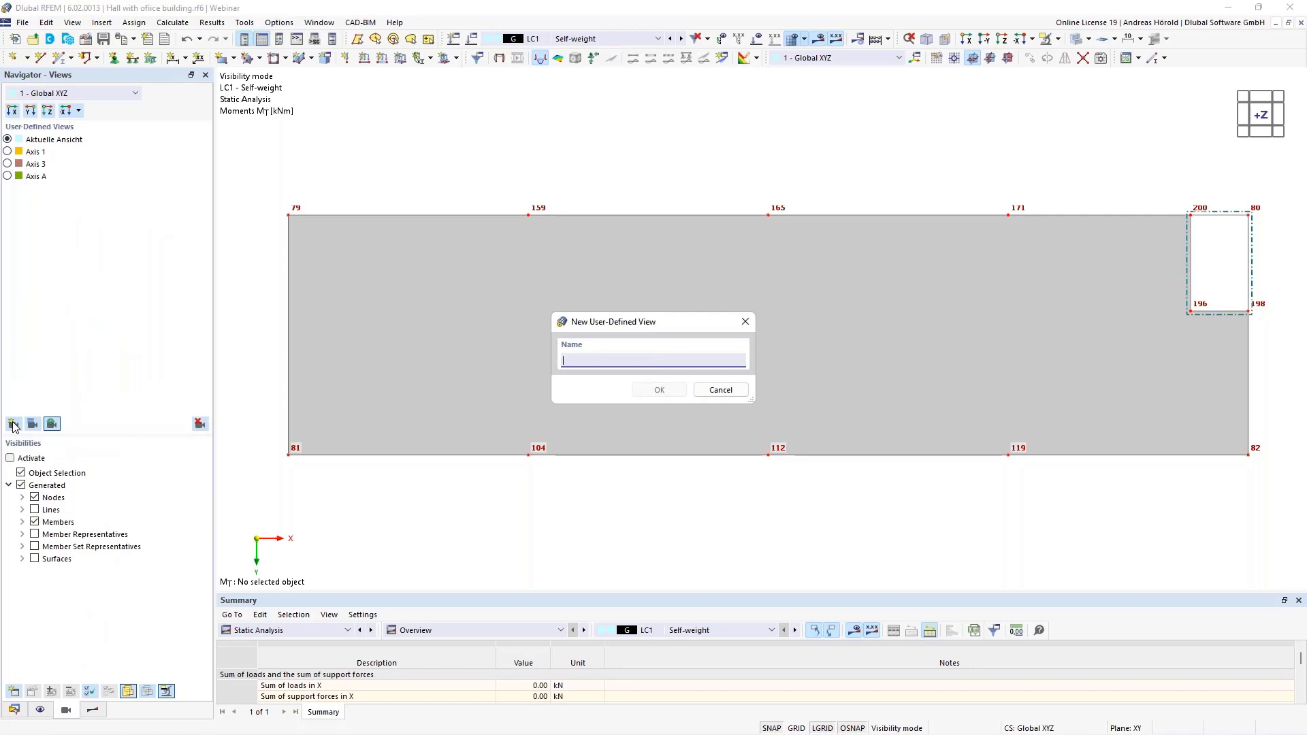
type("Concrete slab")
left_click(659, 392)
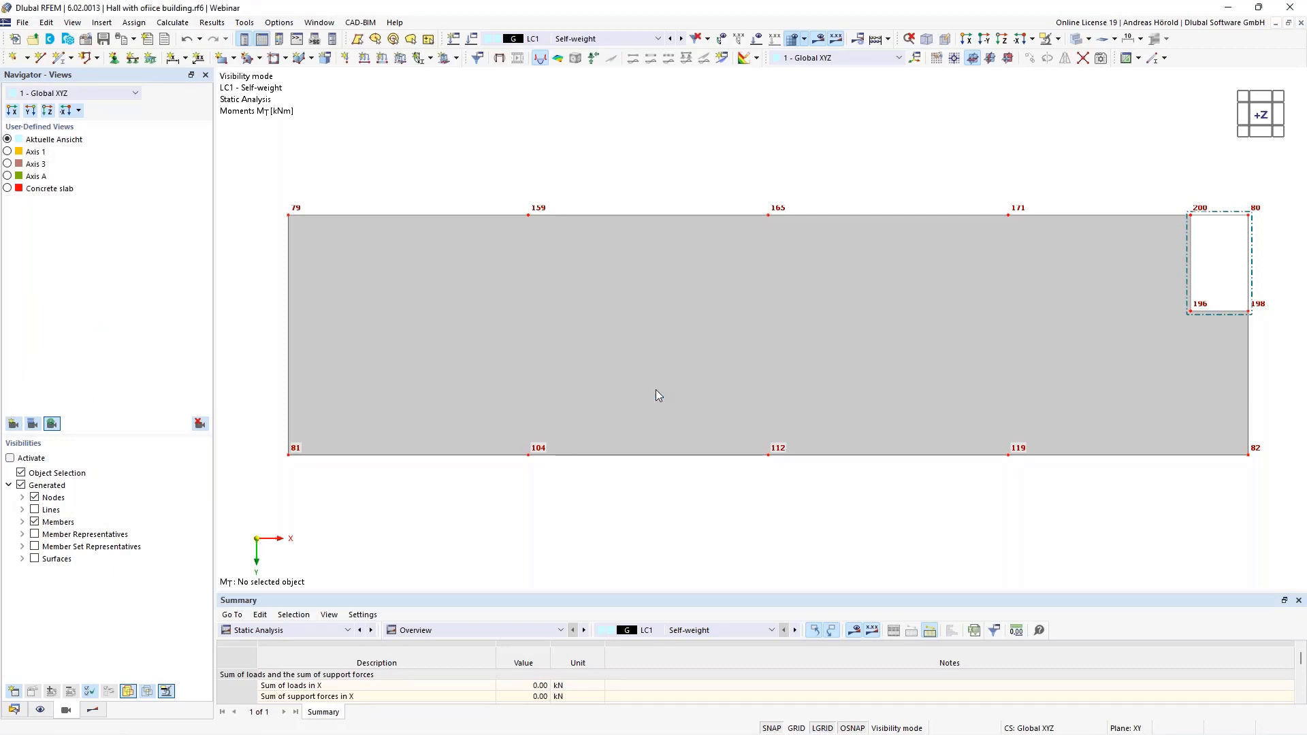
left_click(51, 190)
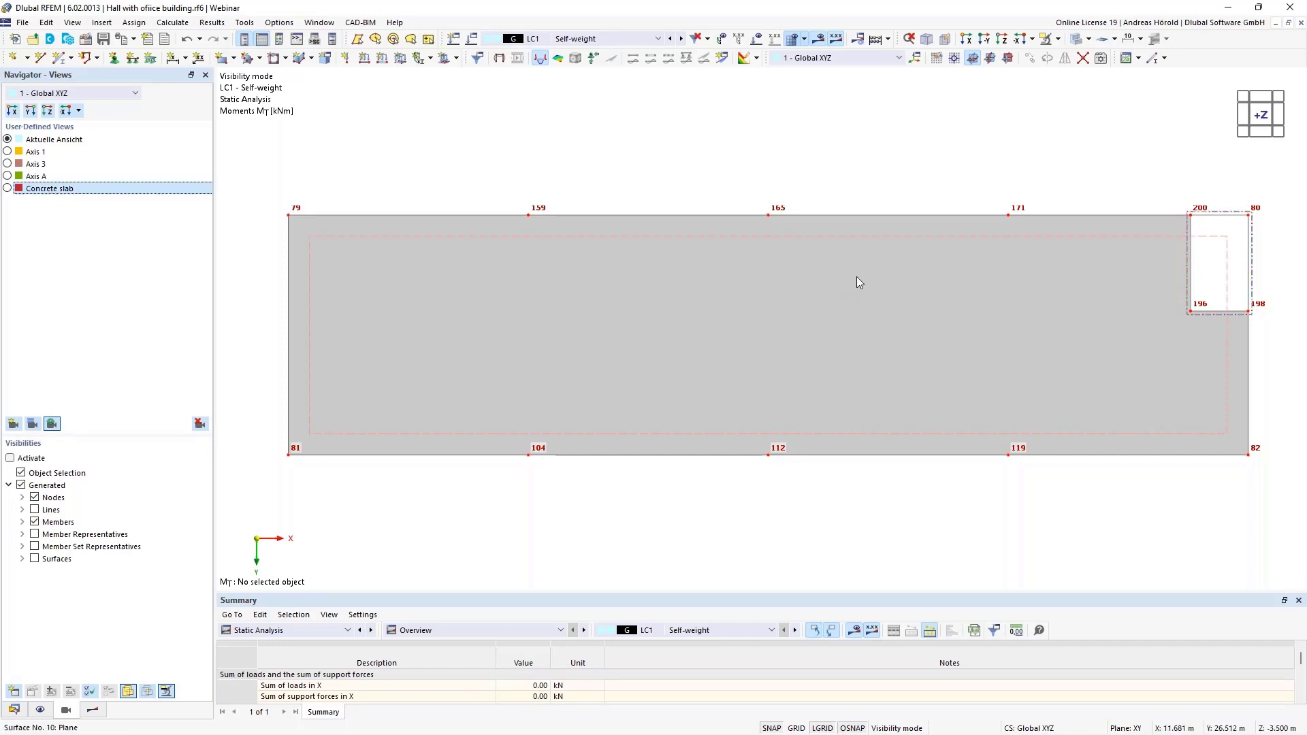
mouse_move(906, 299)
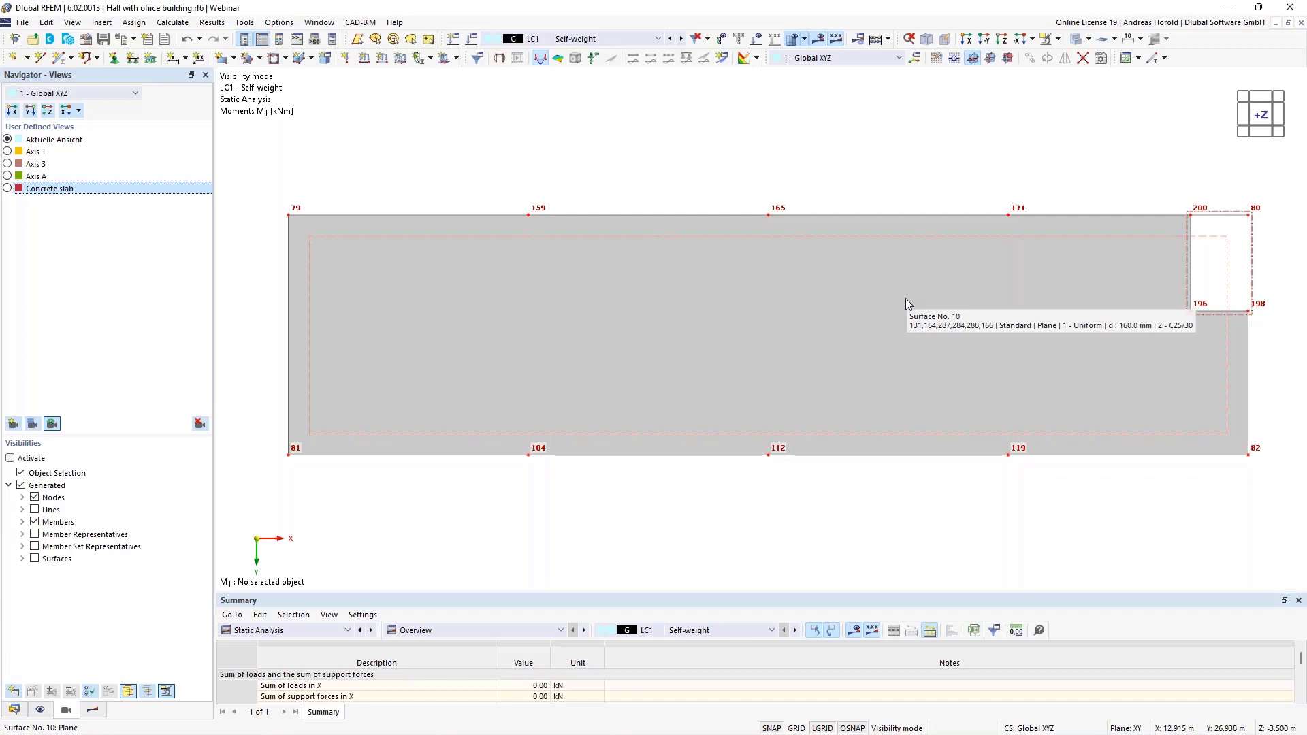
Display the slab as a wireframe model and activate the "Concrete slab" user-defined view
left_click(1090, 39)
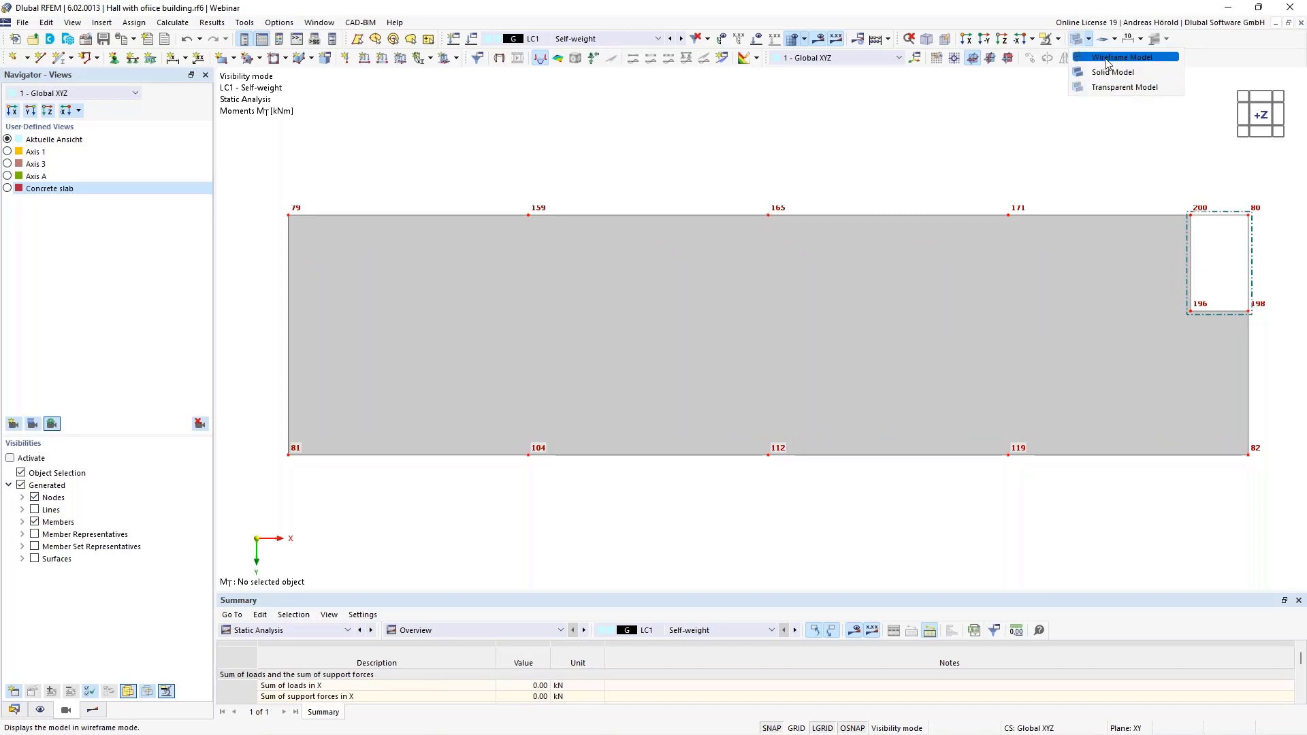
left_click(1108, 60)
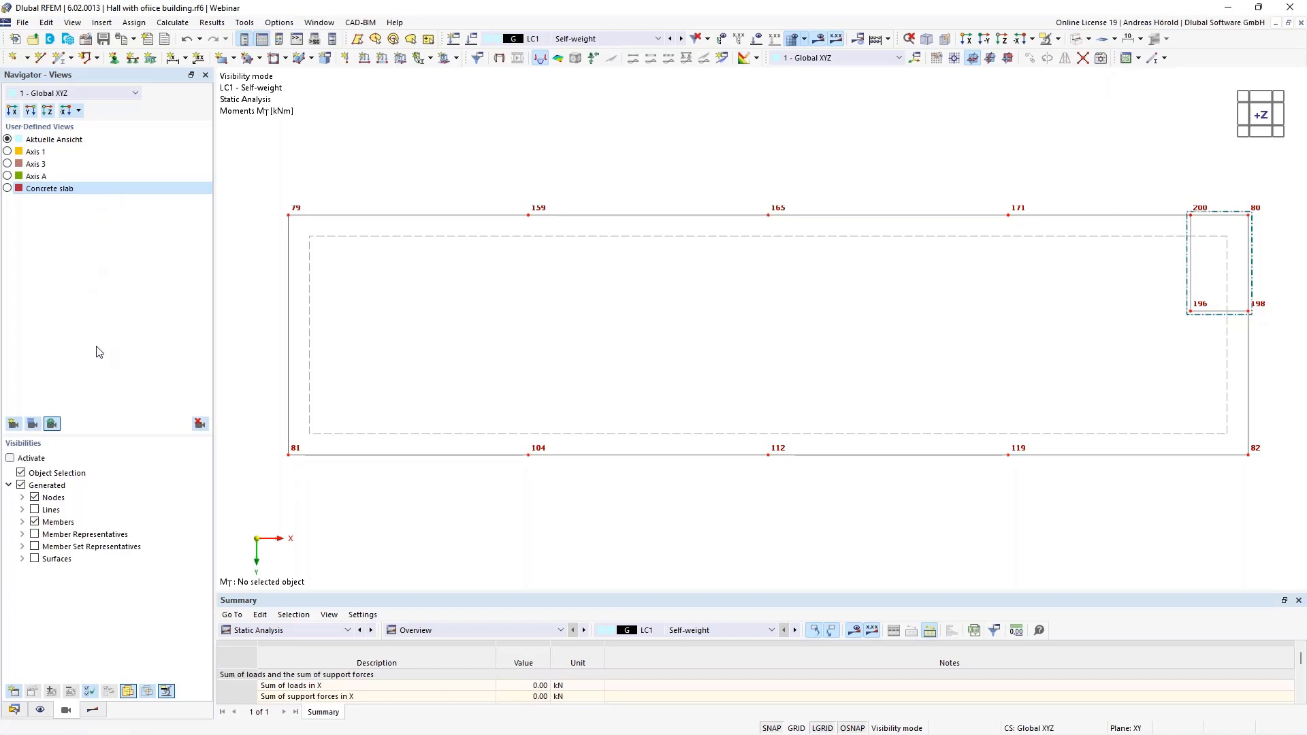
left_click(52, 426)
left_click(9, 176)
left_click(7, 189)
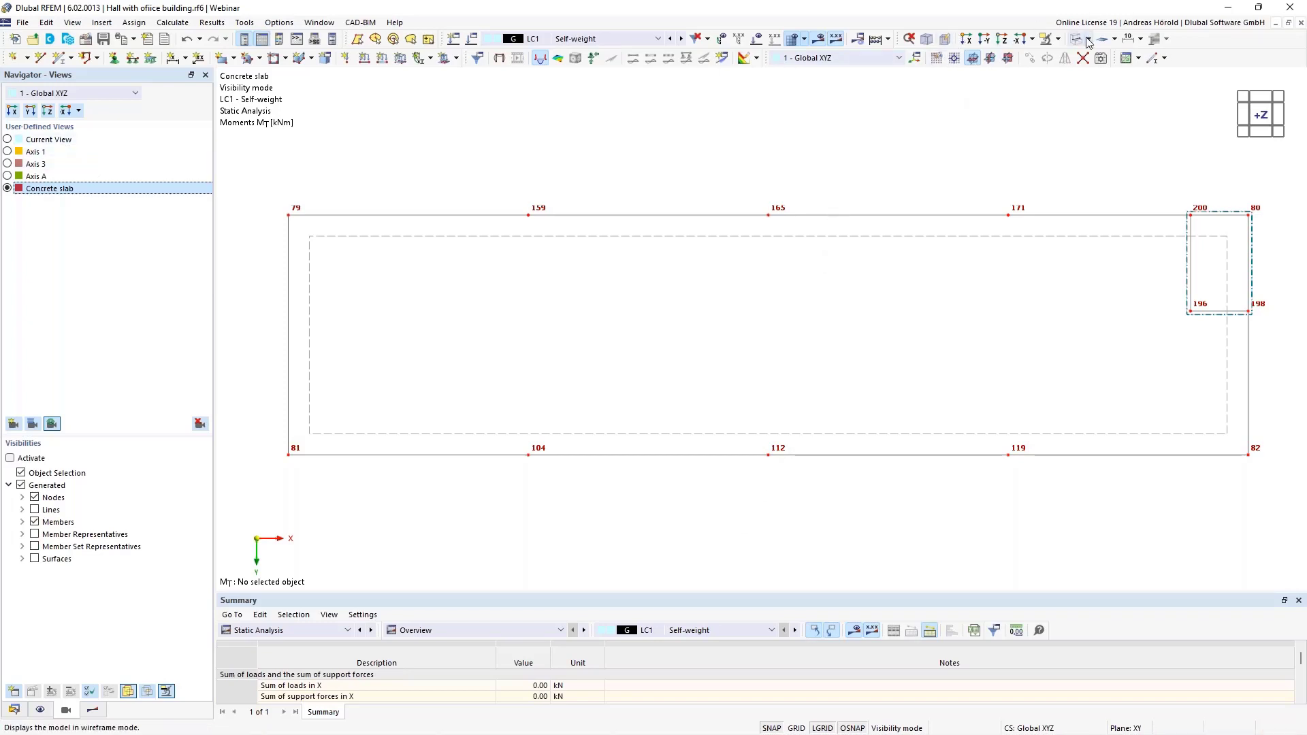
Cancel the visibility mode and show the whole hall and office building in a 3D view
left_click(1058, 39)
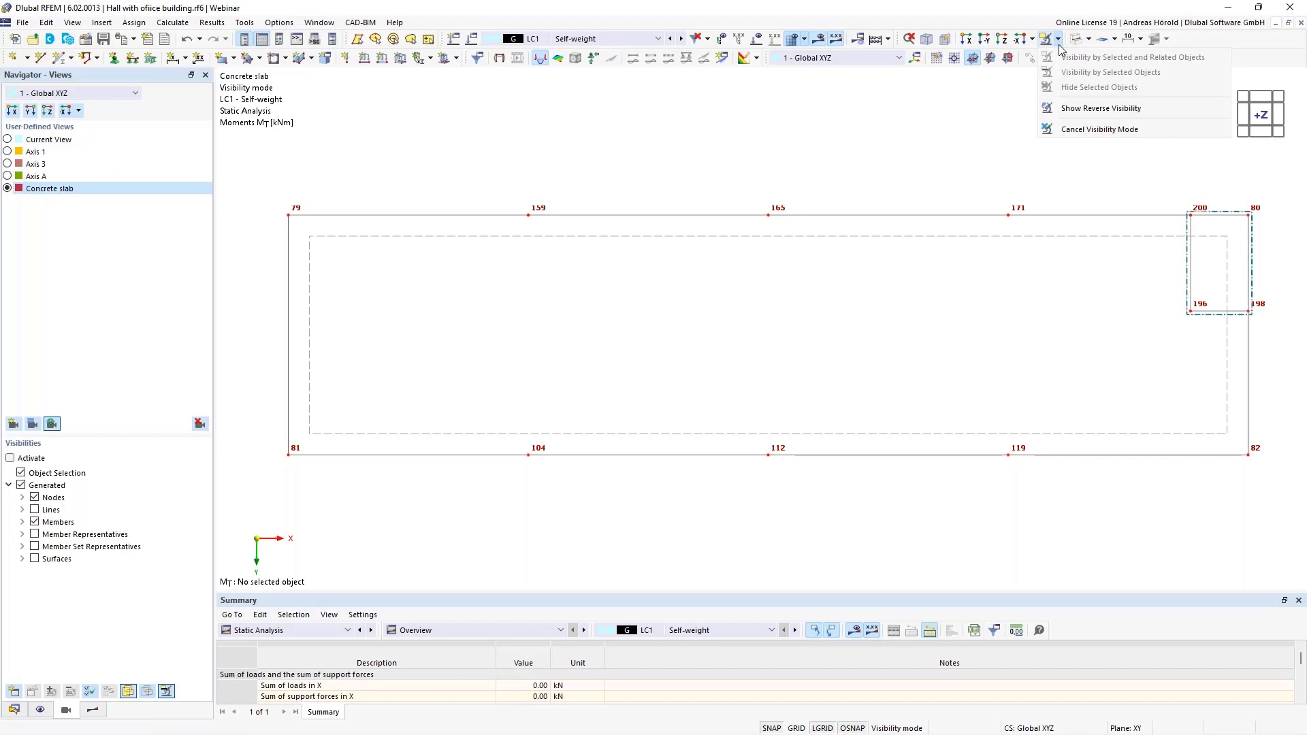
left_click(1104, 130)
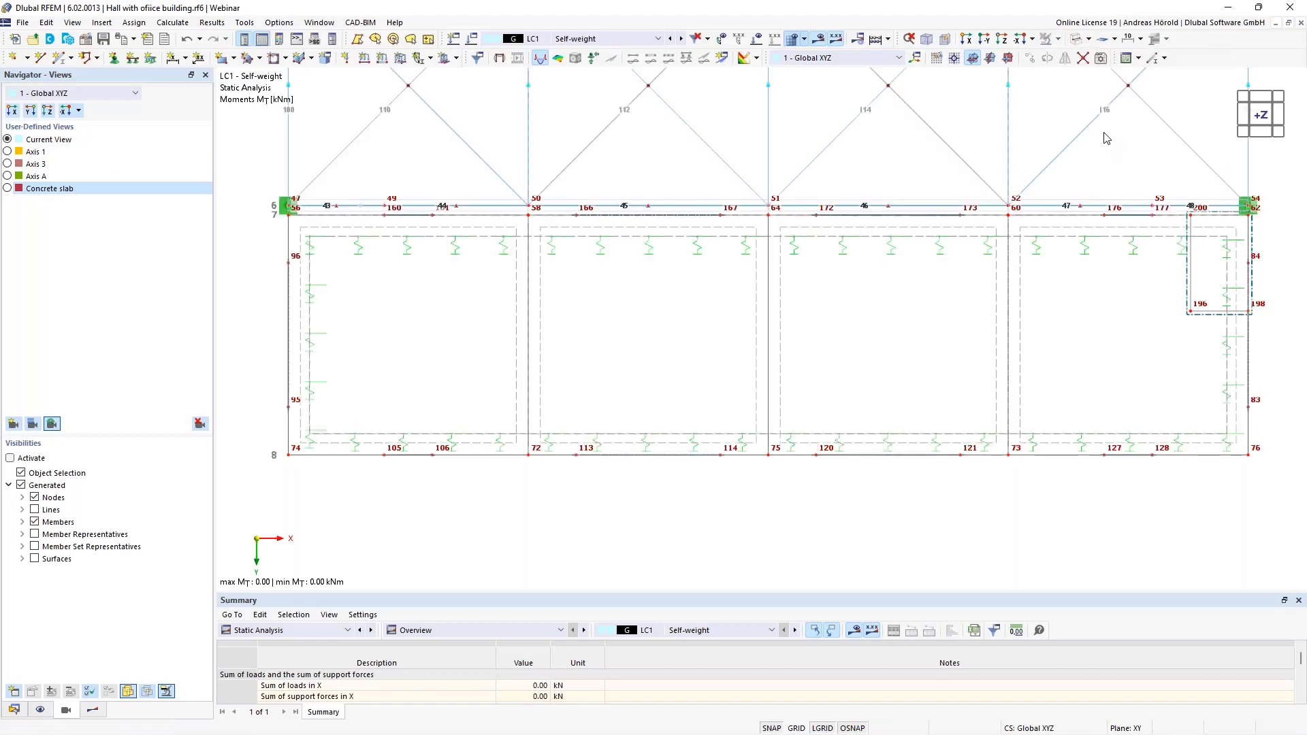
left_click(927, 40)
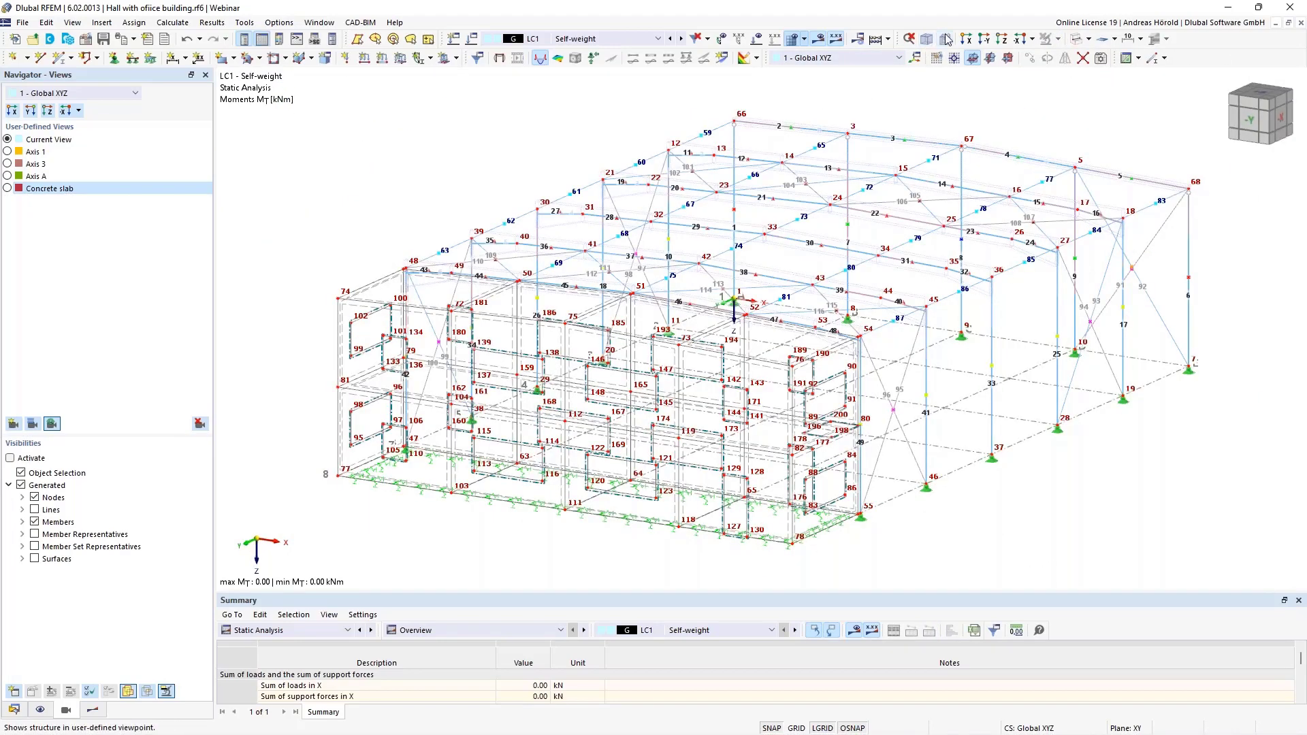
Switch the display of the hall and office building from wireframe to a rendered solid model
left_click(1088, 39)
left_click(1108, 91)
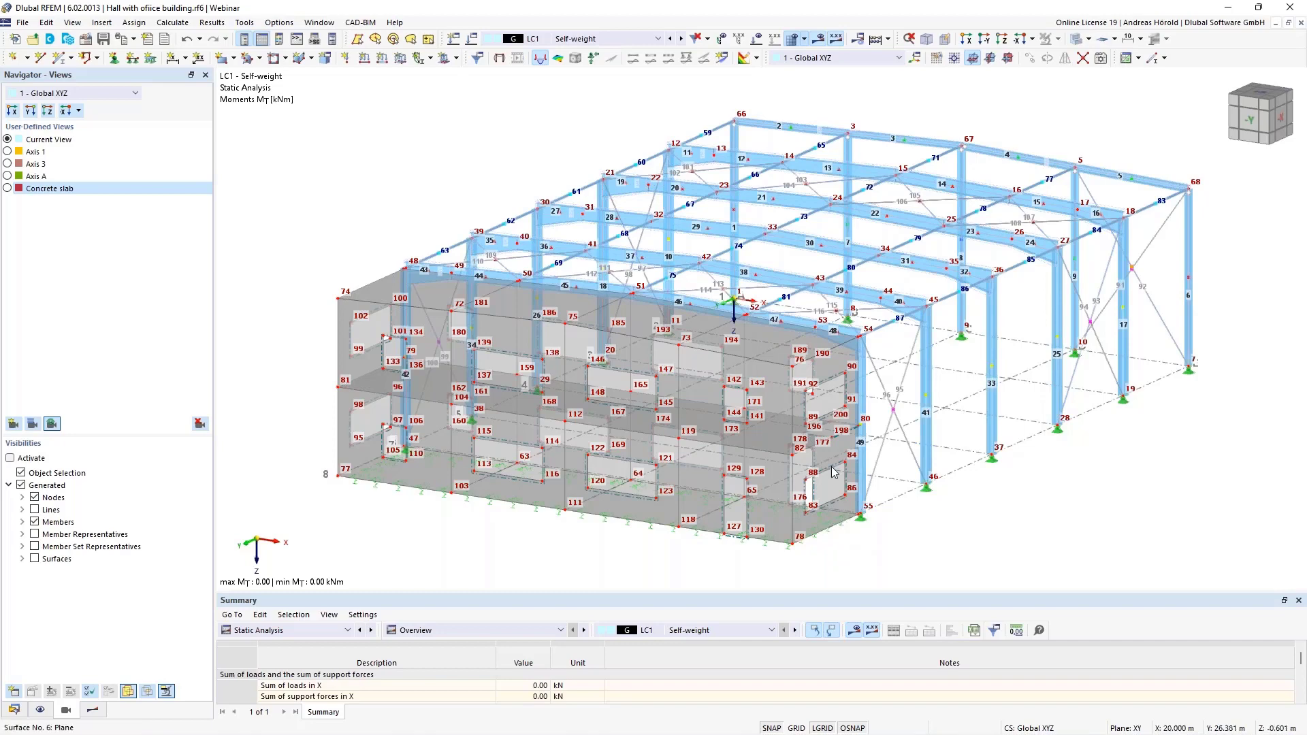
middle_click_drag(1033, 552, 860, 543, "ctrl")
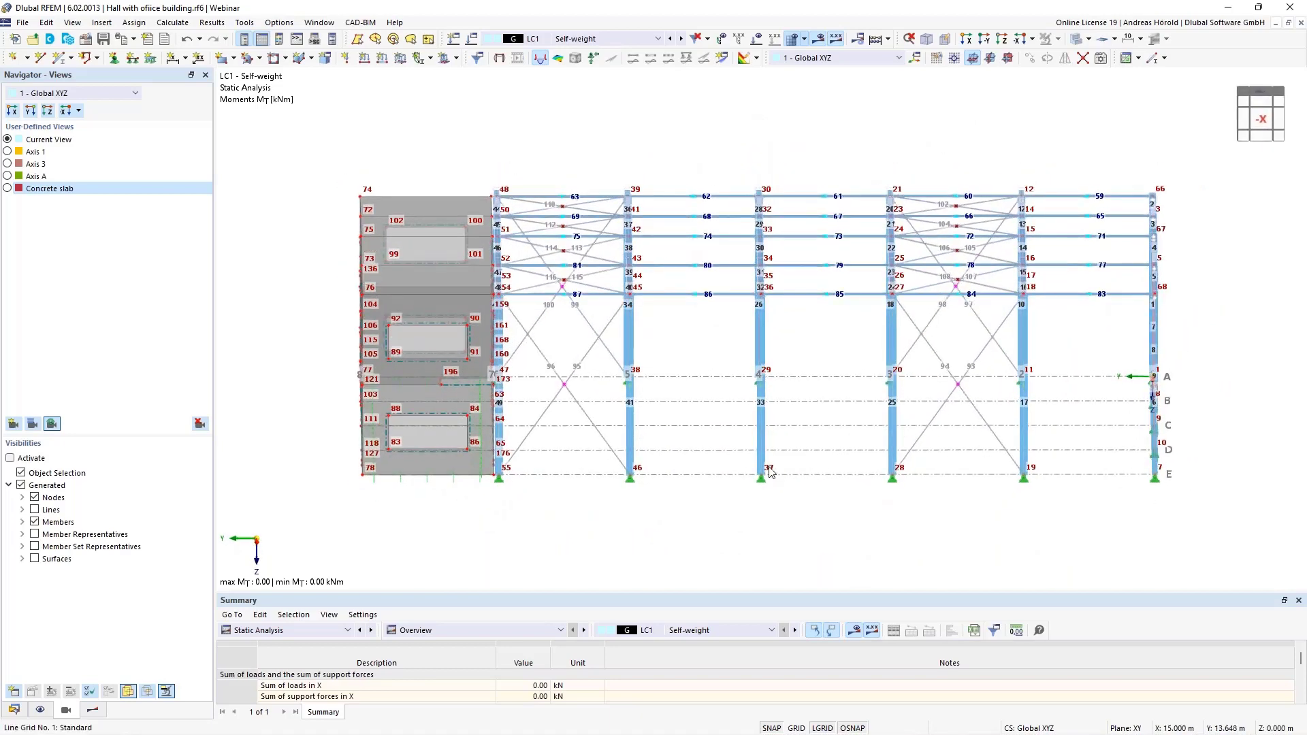
Select the entire concrete office building in the -X view, hide it, and show the remaining steel hall in 3D
left_click(1023, 40)
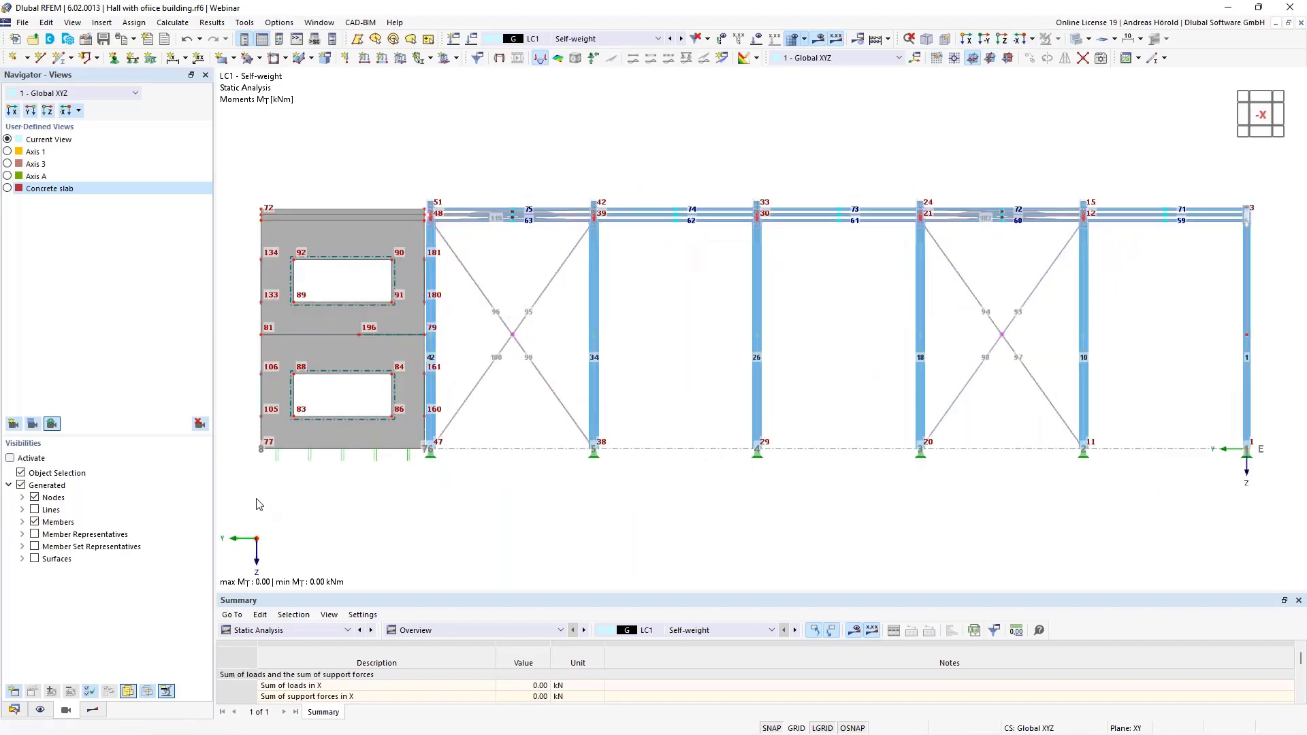
left_click_drag(228, 484, 428, 174)
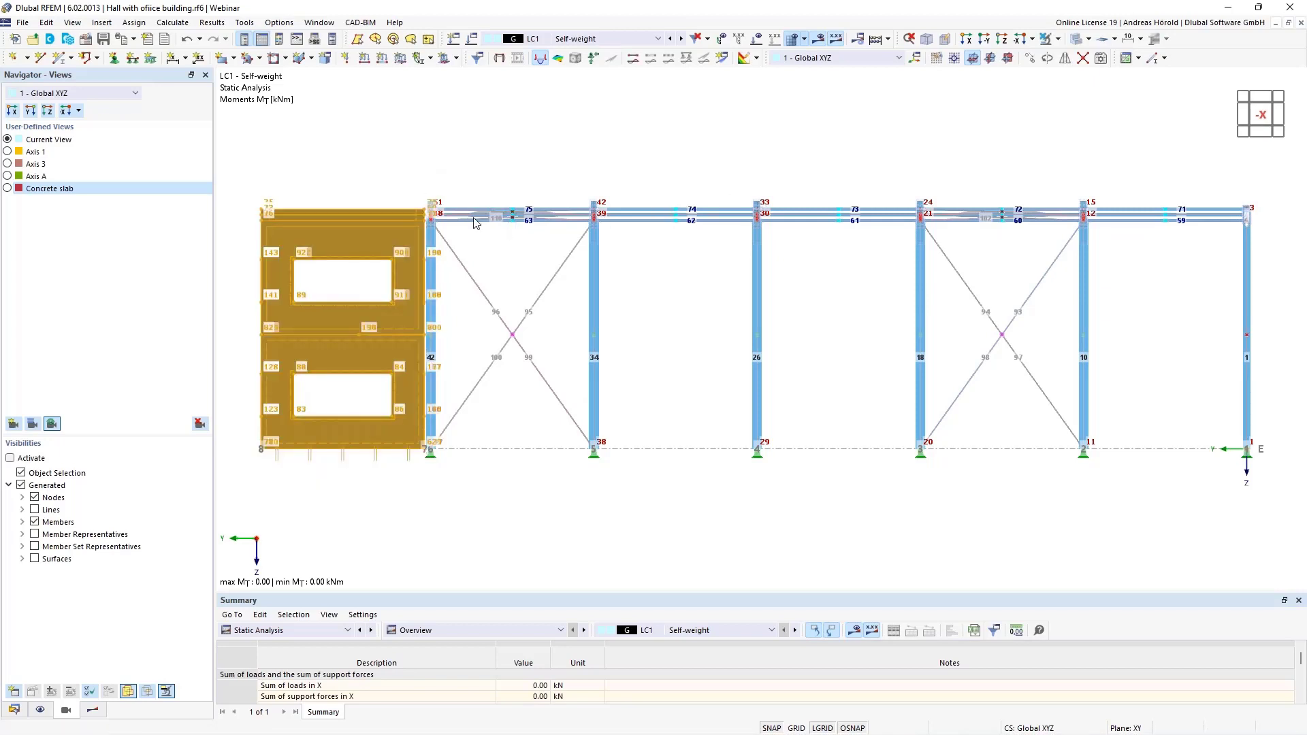
left_click(1058, 38)
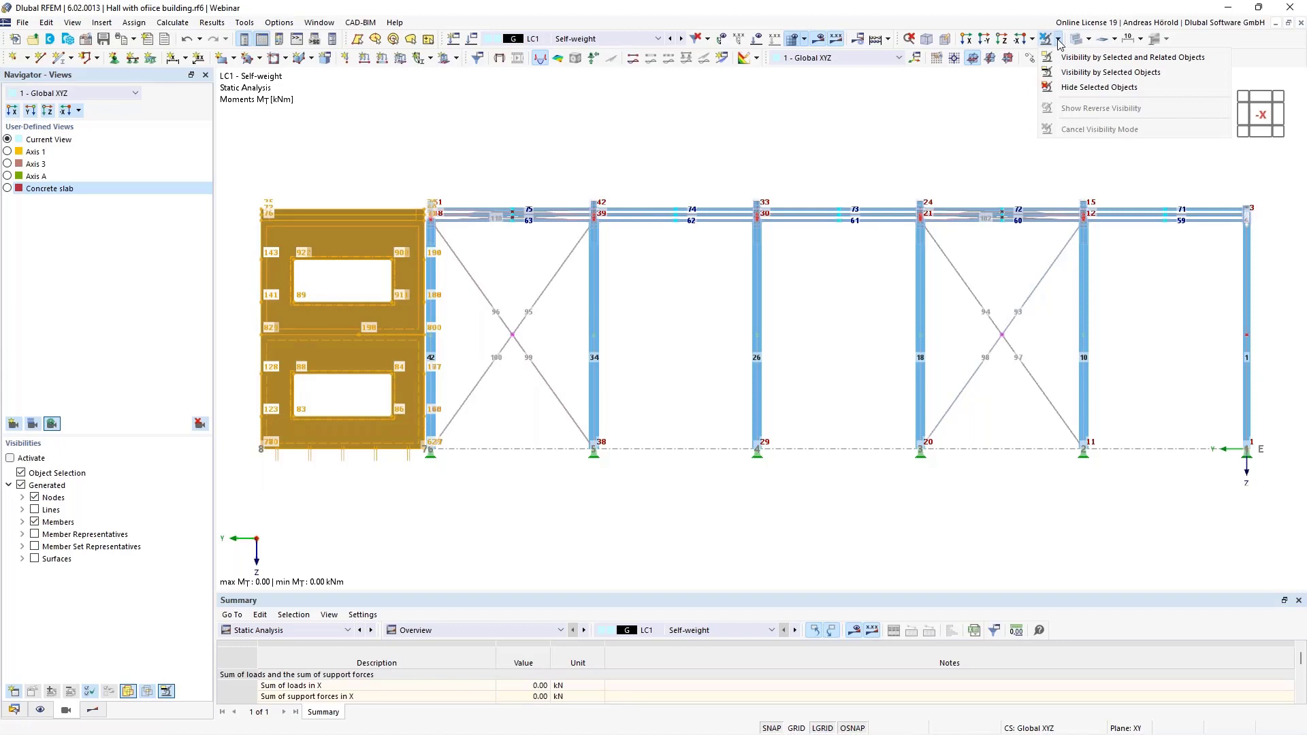
left_click(1107, 89)
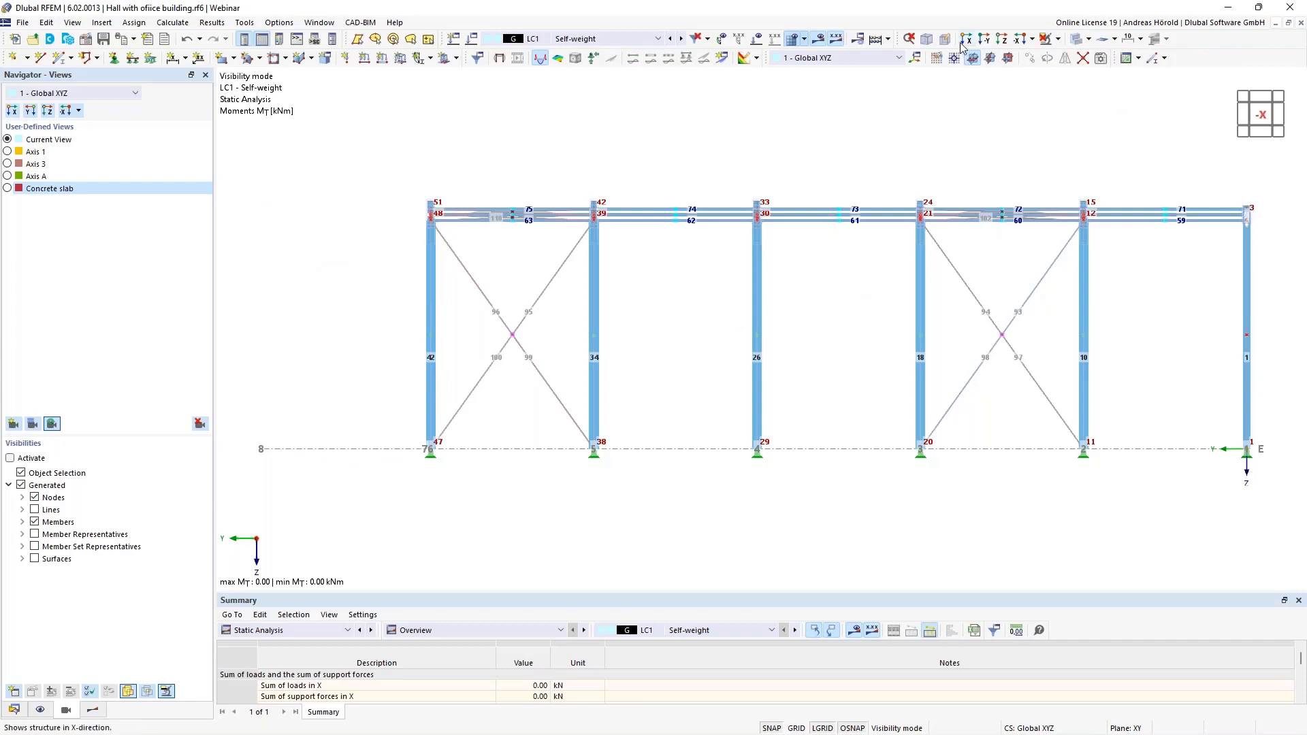
left_click(917, 58)
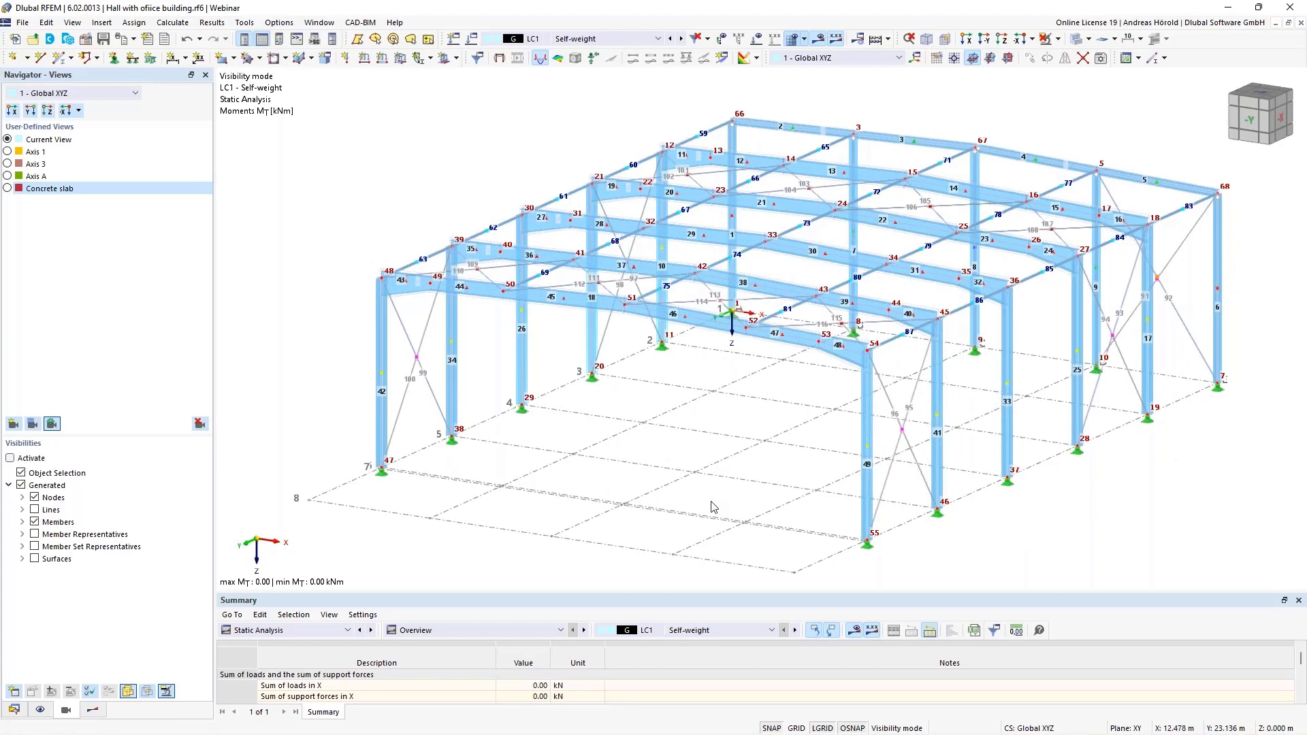
Turn on the display of hidden objects in the background so the office building appears faintly beside the hall
left_click(41, 711)
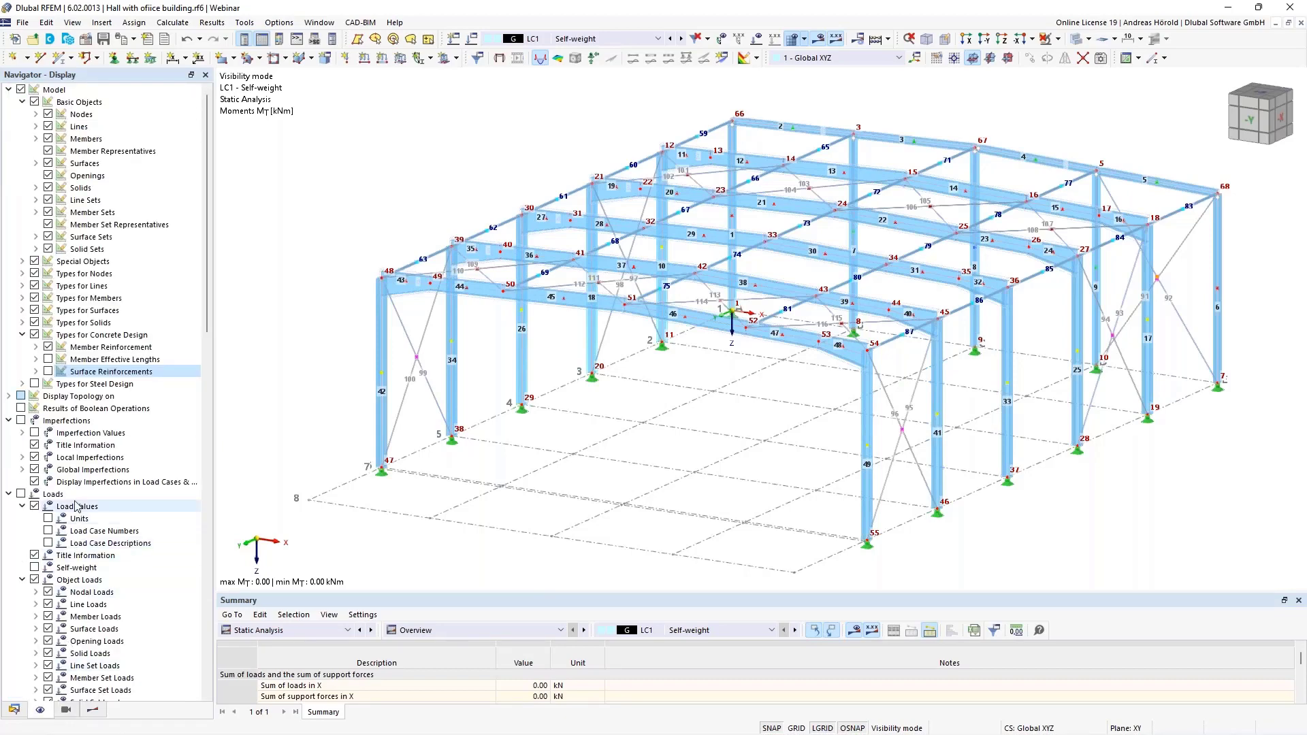
scroll(77, 501, "down", 17)
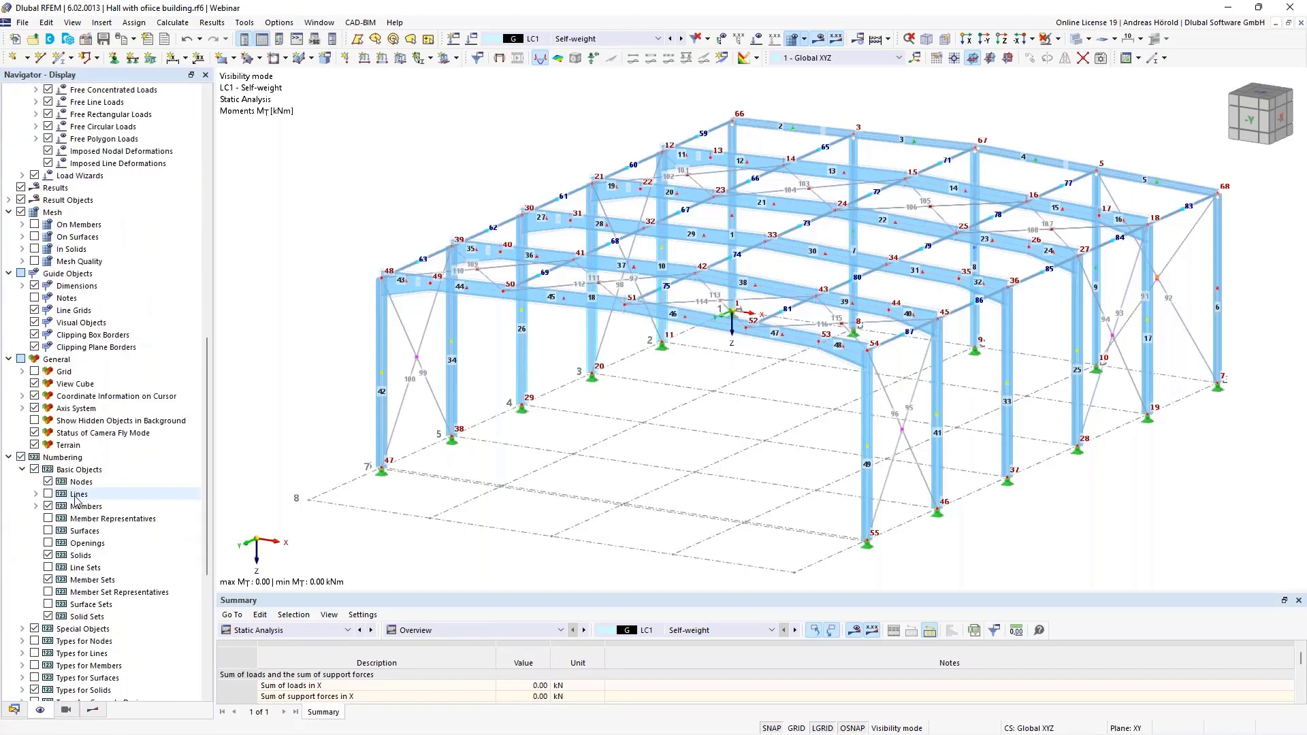
left_click(35, 422)
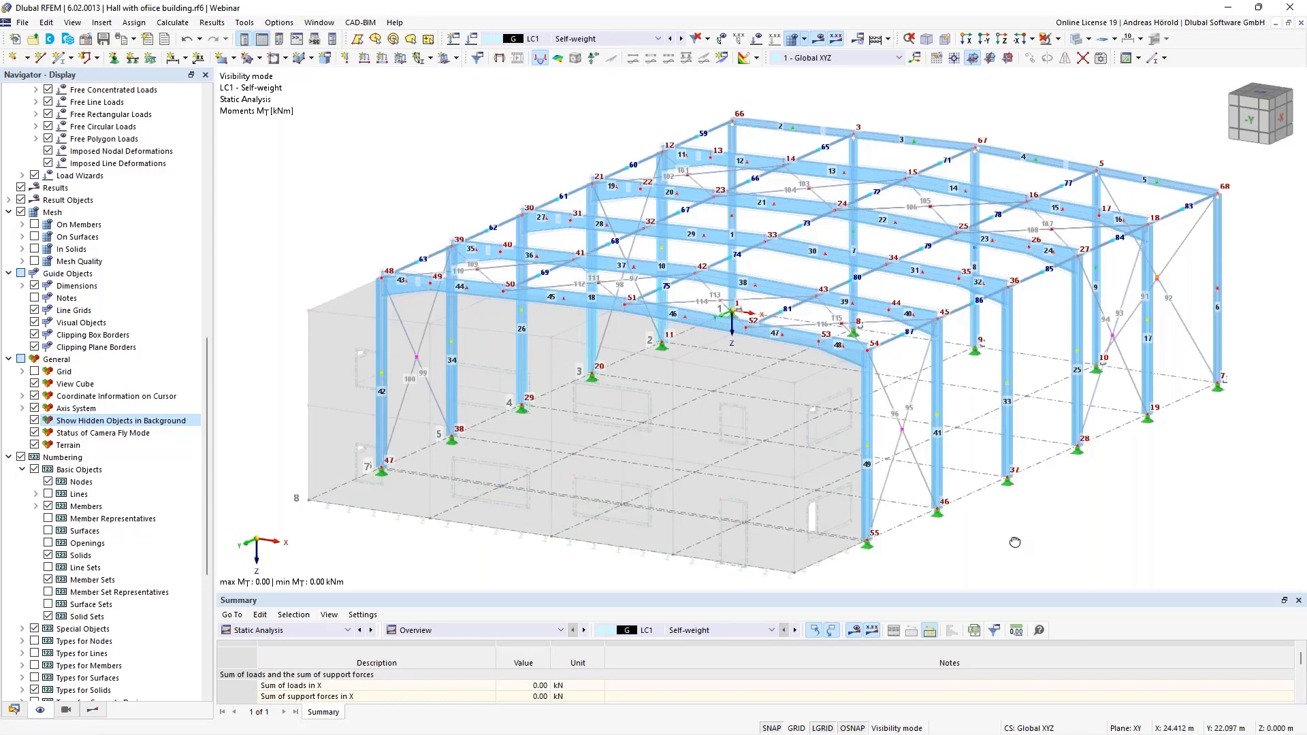
middle_click_drag(1015, 542, 992, 546, "ctrl")
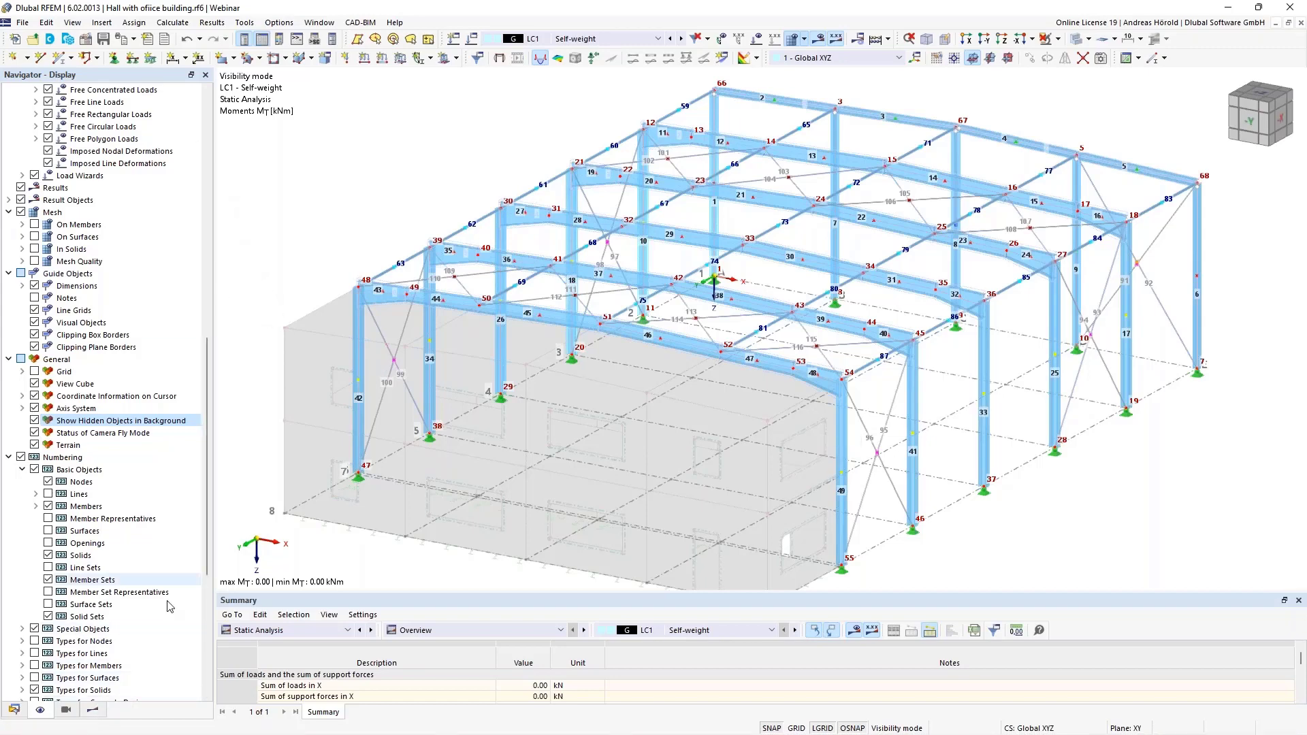
Show the Steel Design results with the design check ratios on the hall's members in graphics and table
left_click(93, 711)
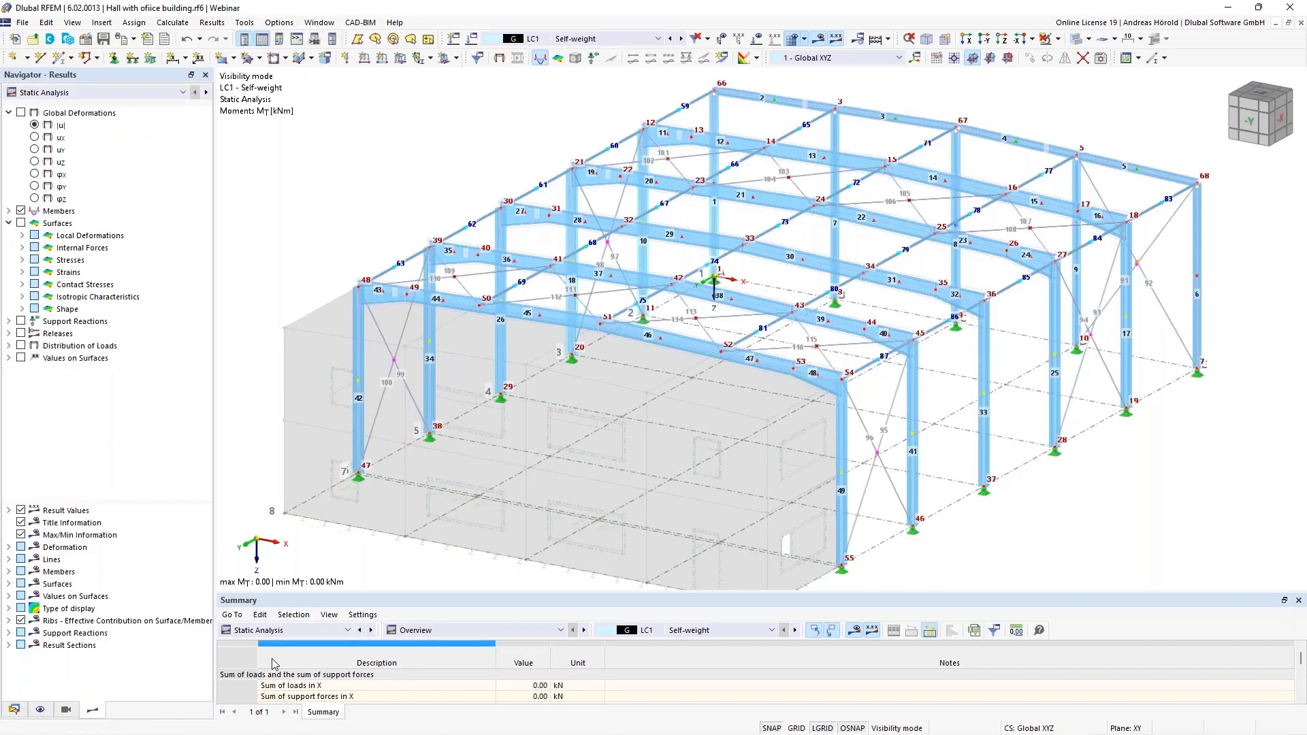
left_click(293, 631)
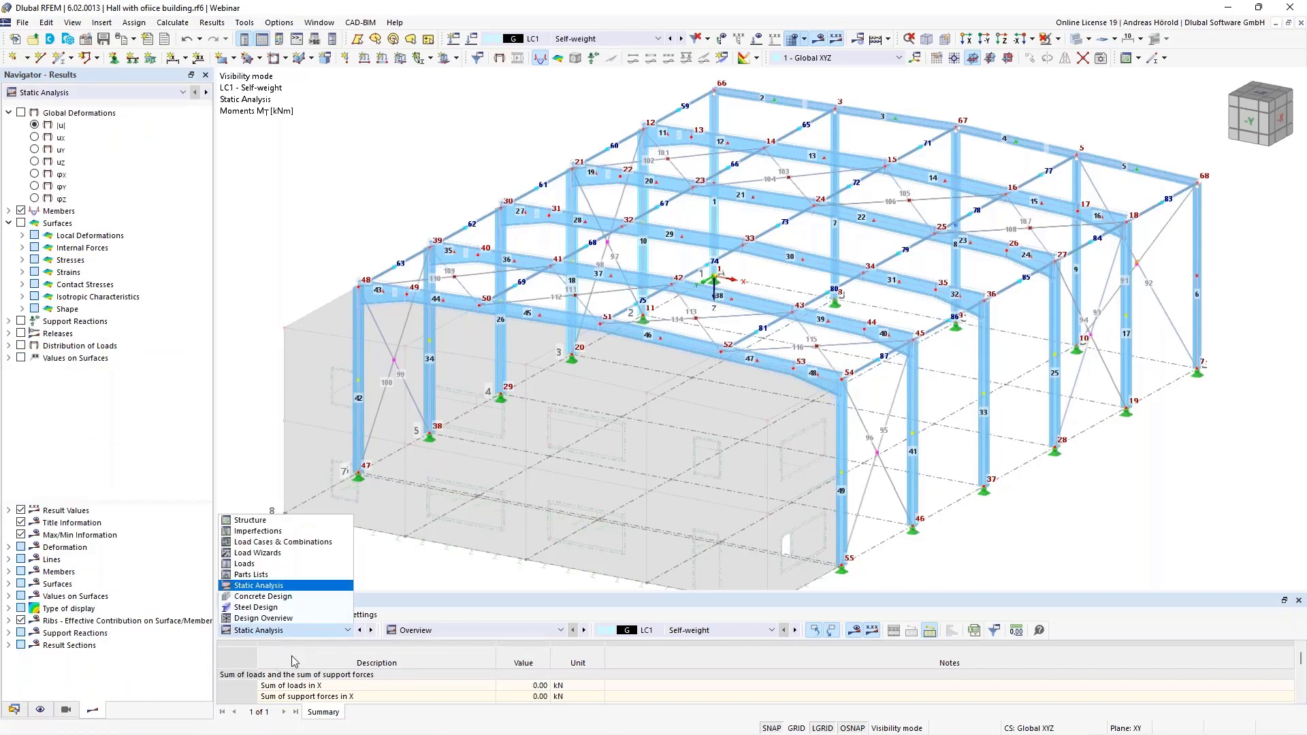
left_click(276, 608)
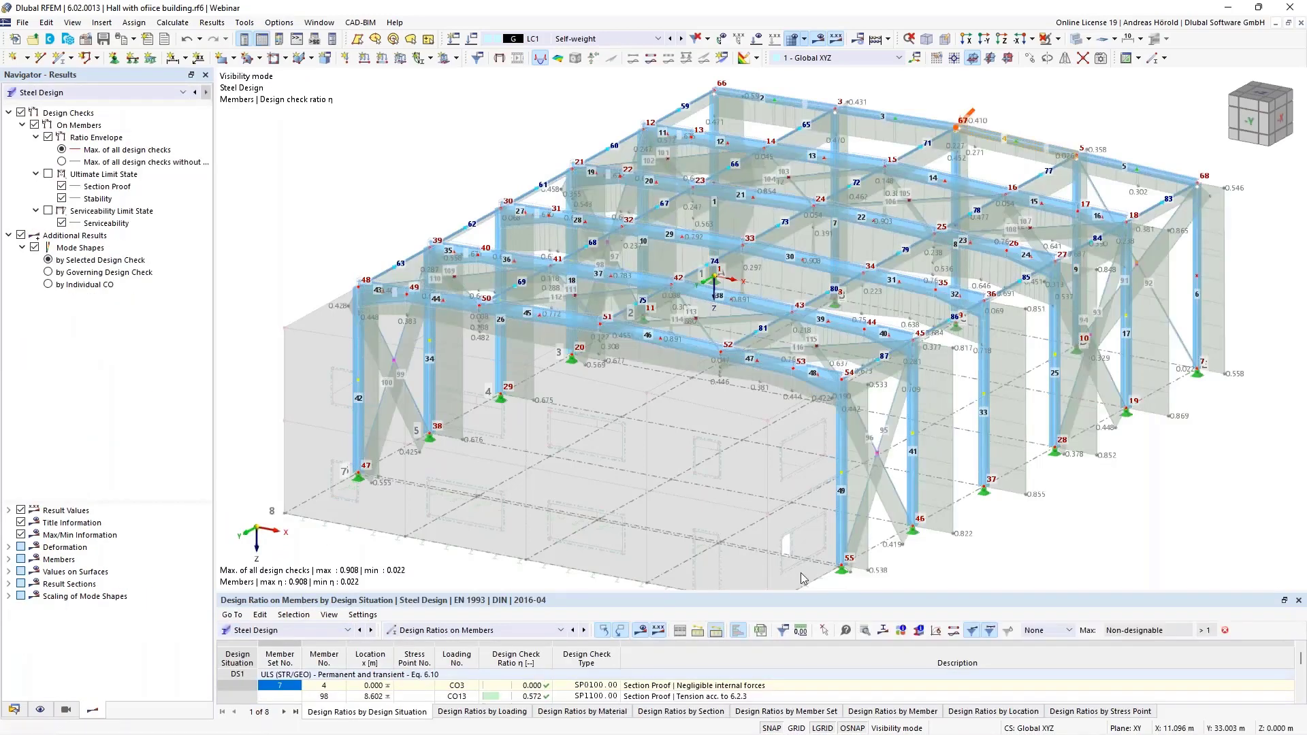
middle_click_drag(1067, 509, 1020, 502, "ctrl")
scroll(1064, 518, "down", 1)
scroll(1064, 518, "up", 1)
scroll(1053, 521, "down", 1)
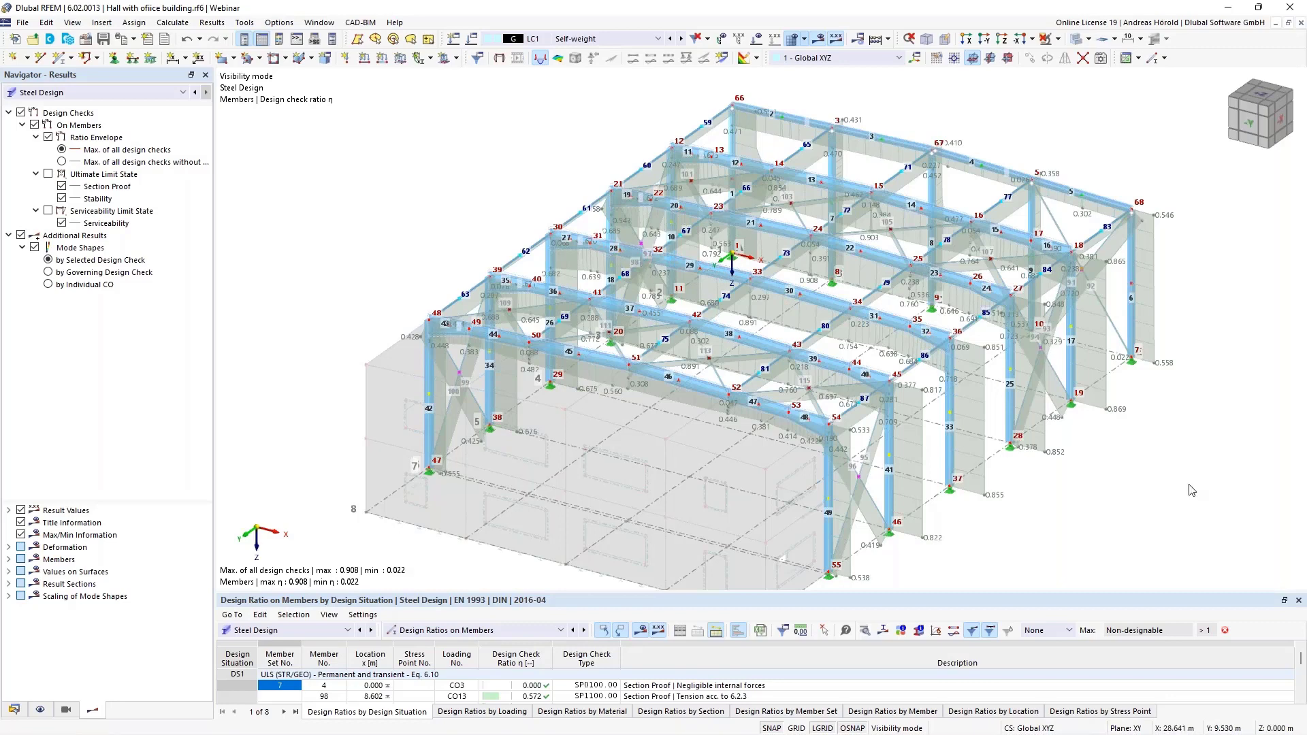
Start sending the steel design graphic to the printout report and limit the window to print to Current only
left_click(134, 39)
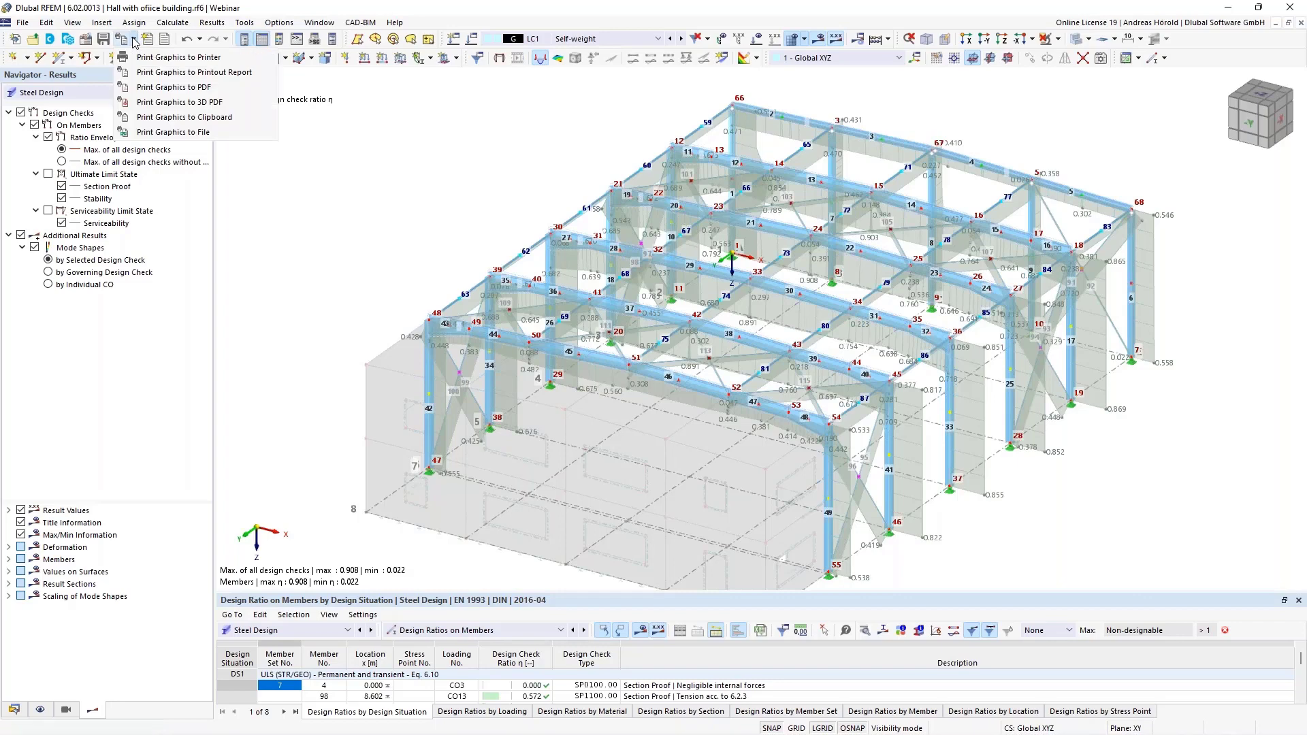
left_click(170, 73)
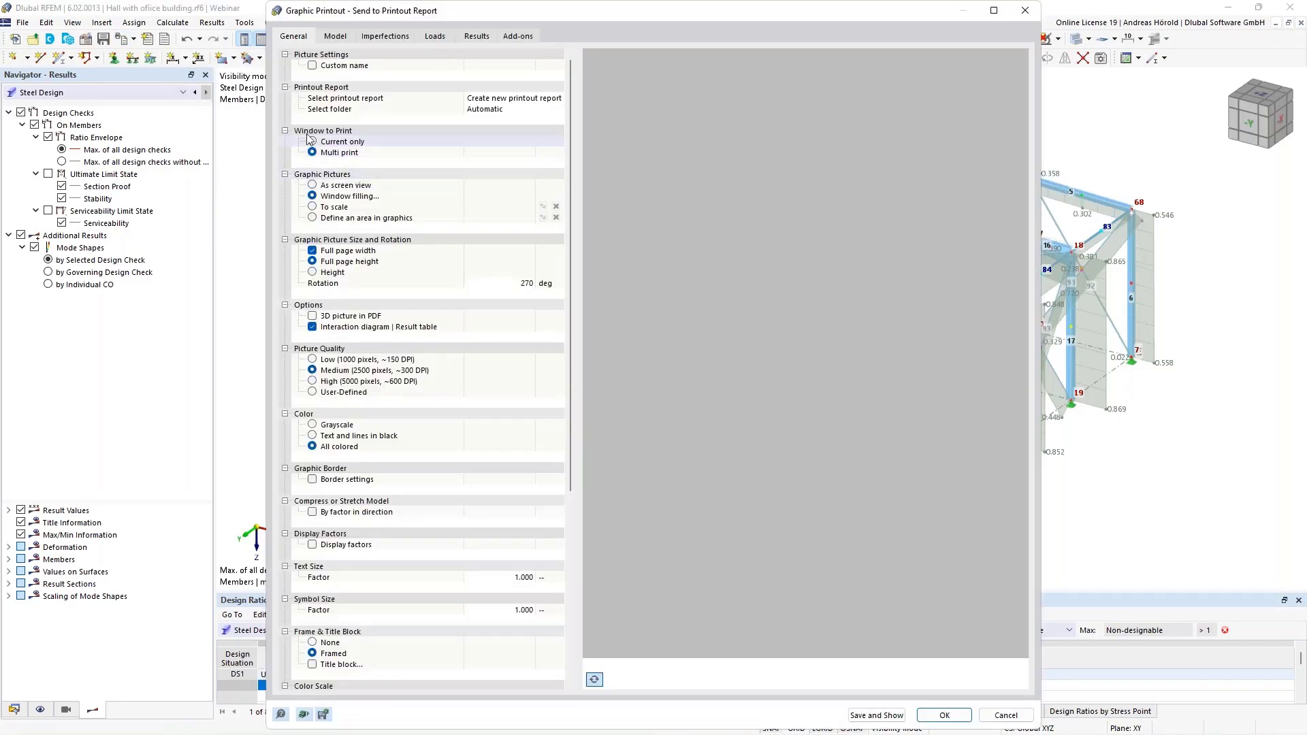
left_click(313, 141)
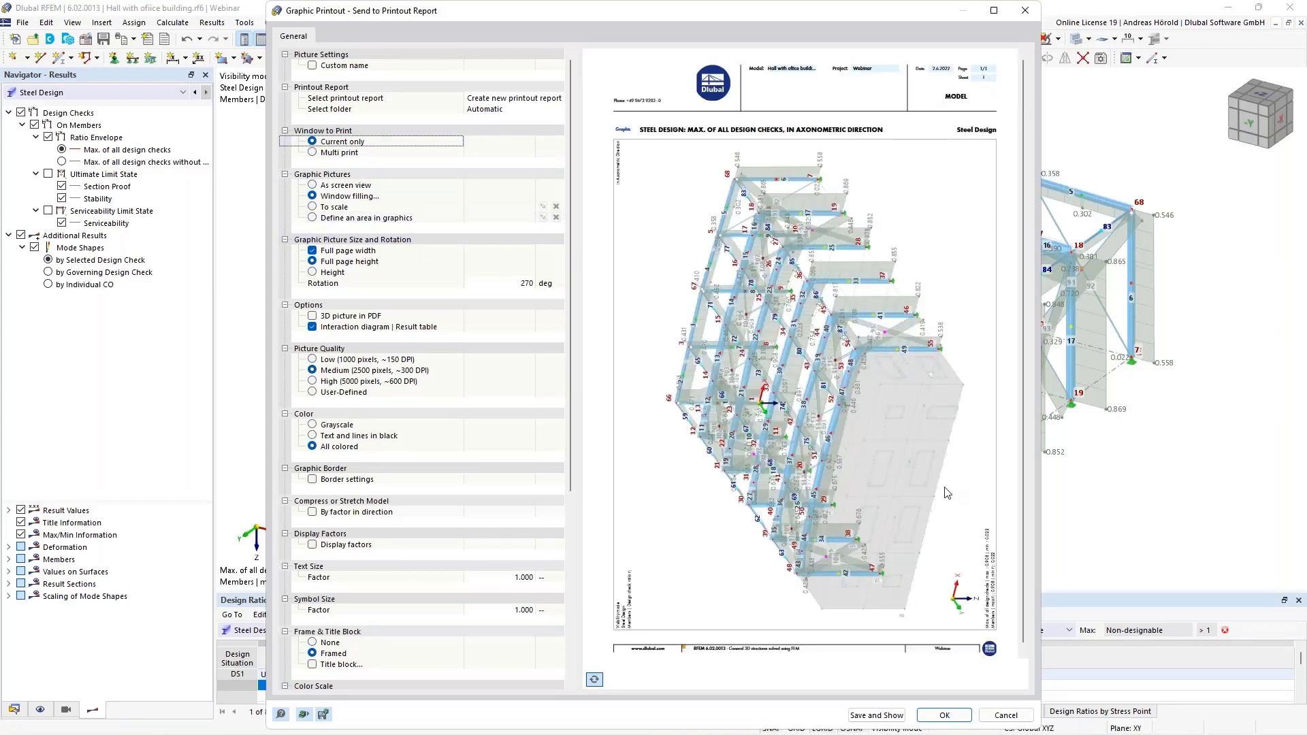
Try a graphic picture rotation of 0 degrees and set it back to 270 degrees
left_click(516, 284)
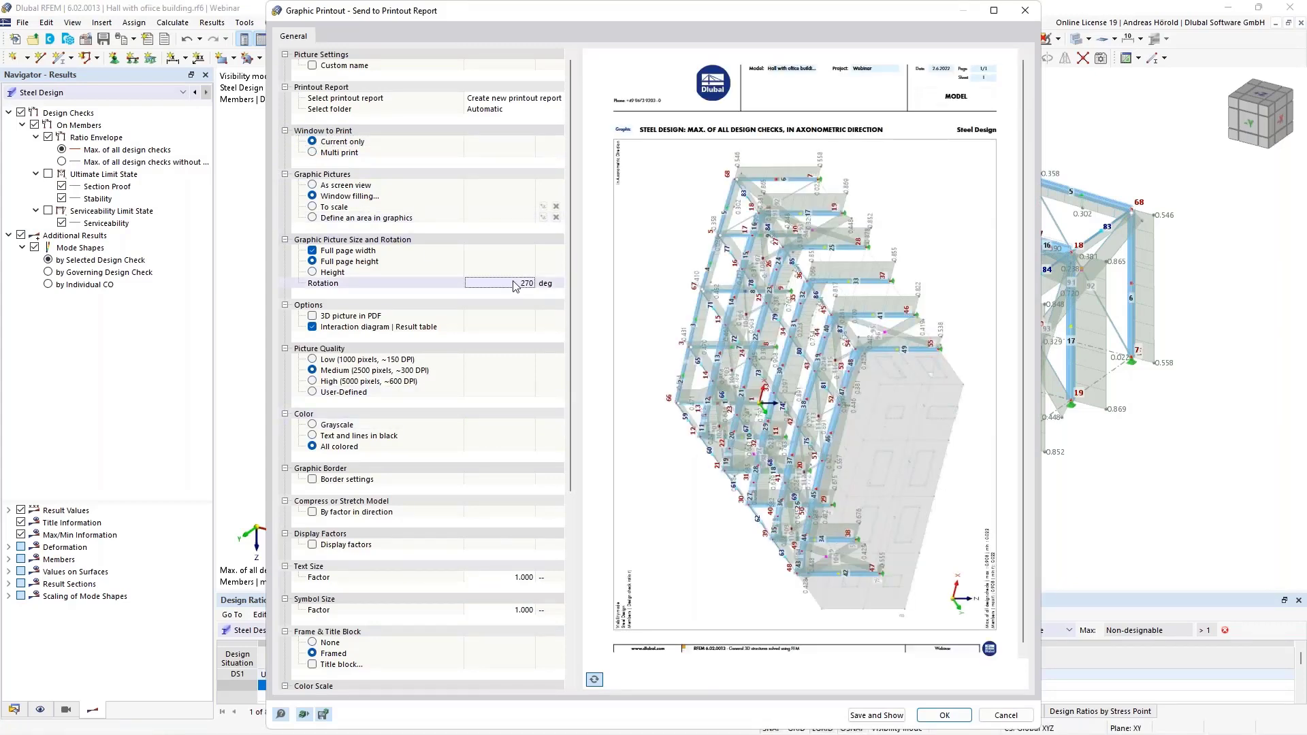
left_click(530, 283)
key("Escape")
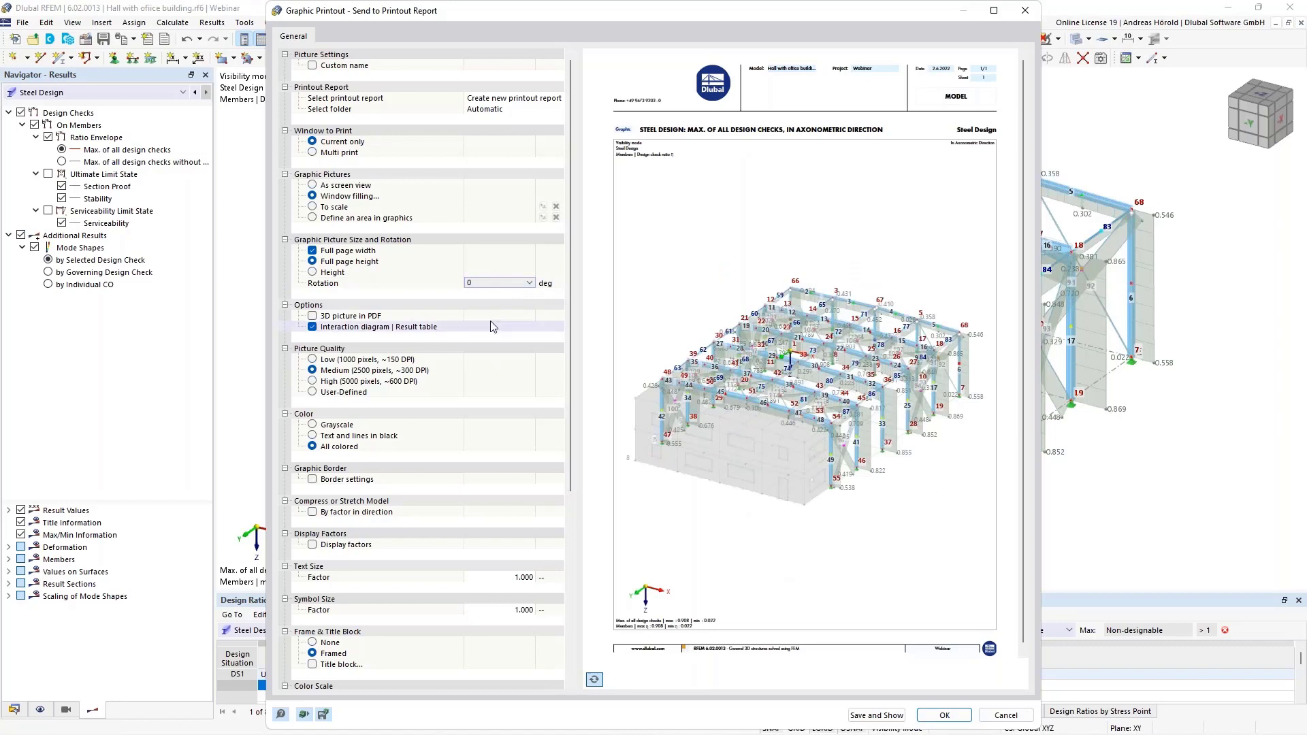
left_click(530, 284)
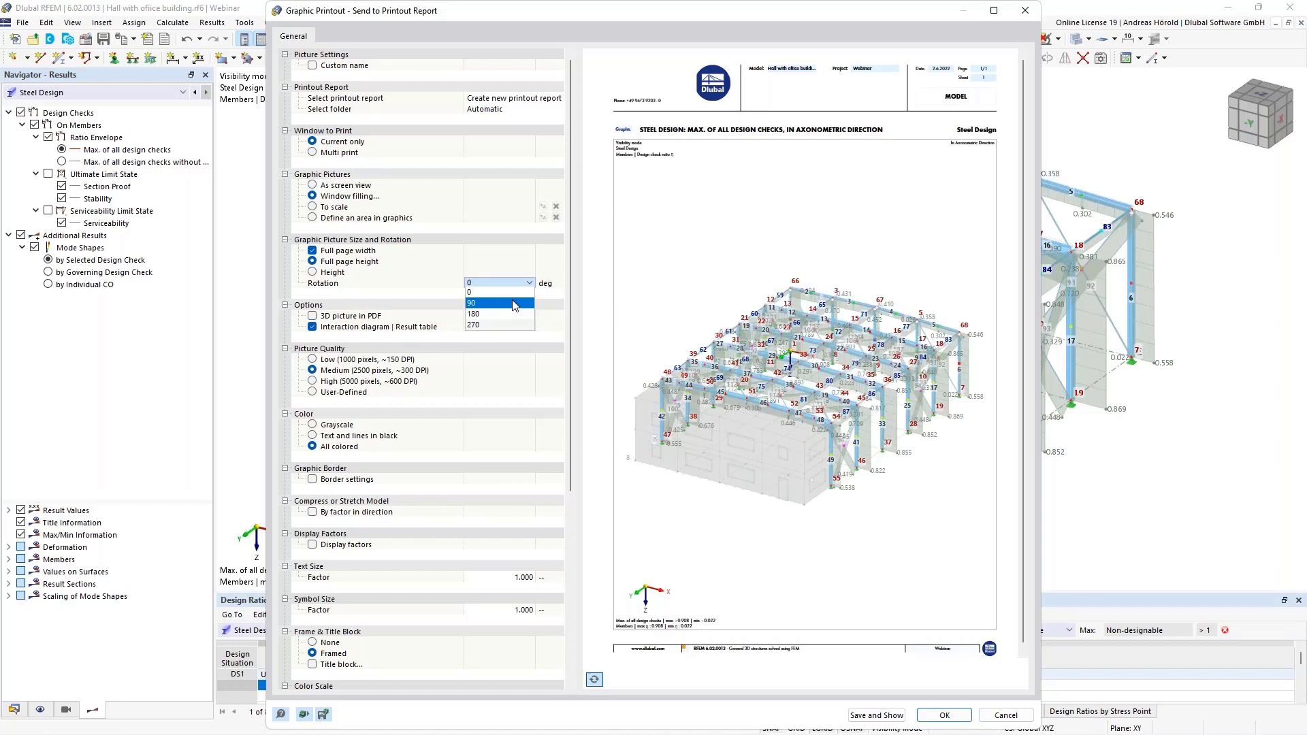
key("Escape")
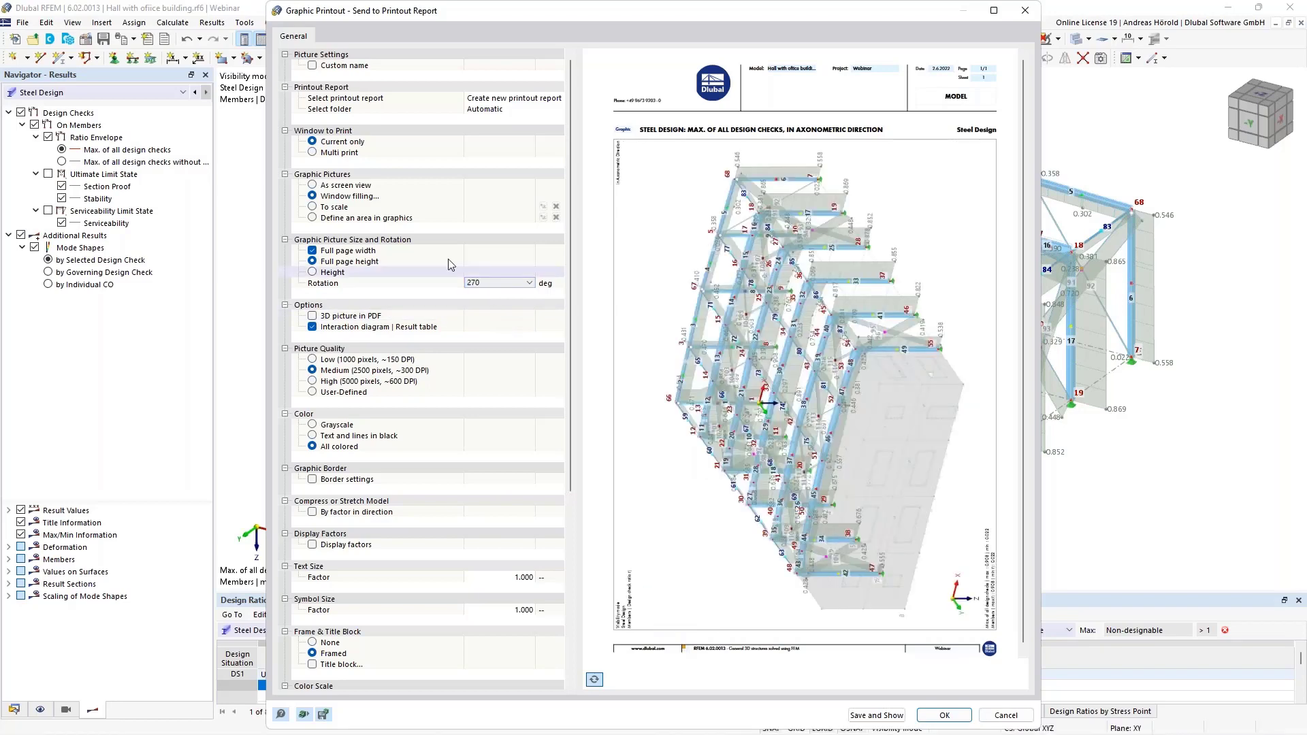
Try printing the graphic picture As screen view and return it to Window filling
left_click(314, 196)
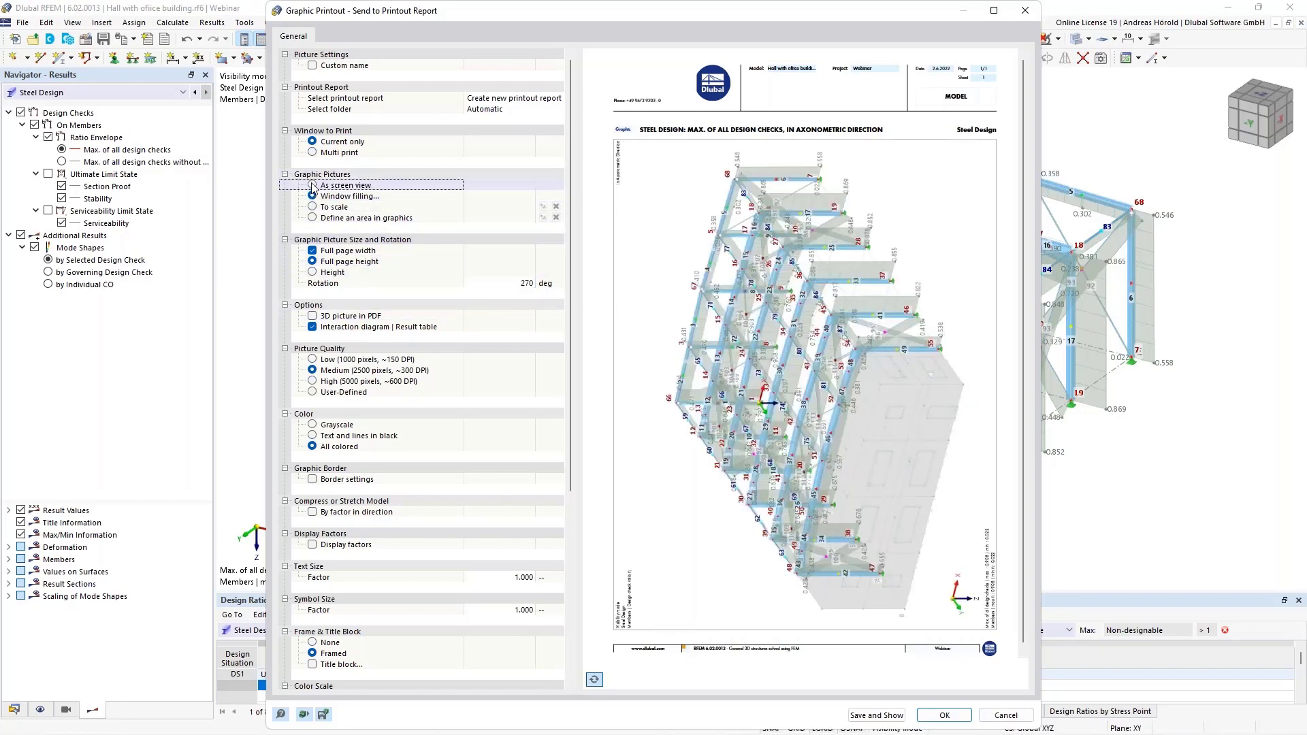
left_click(352, 187)
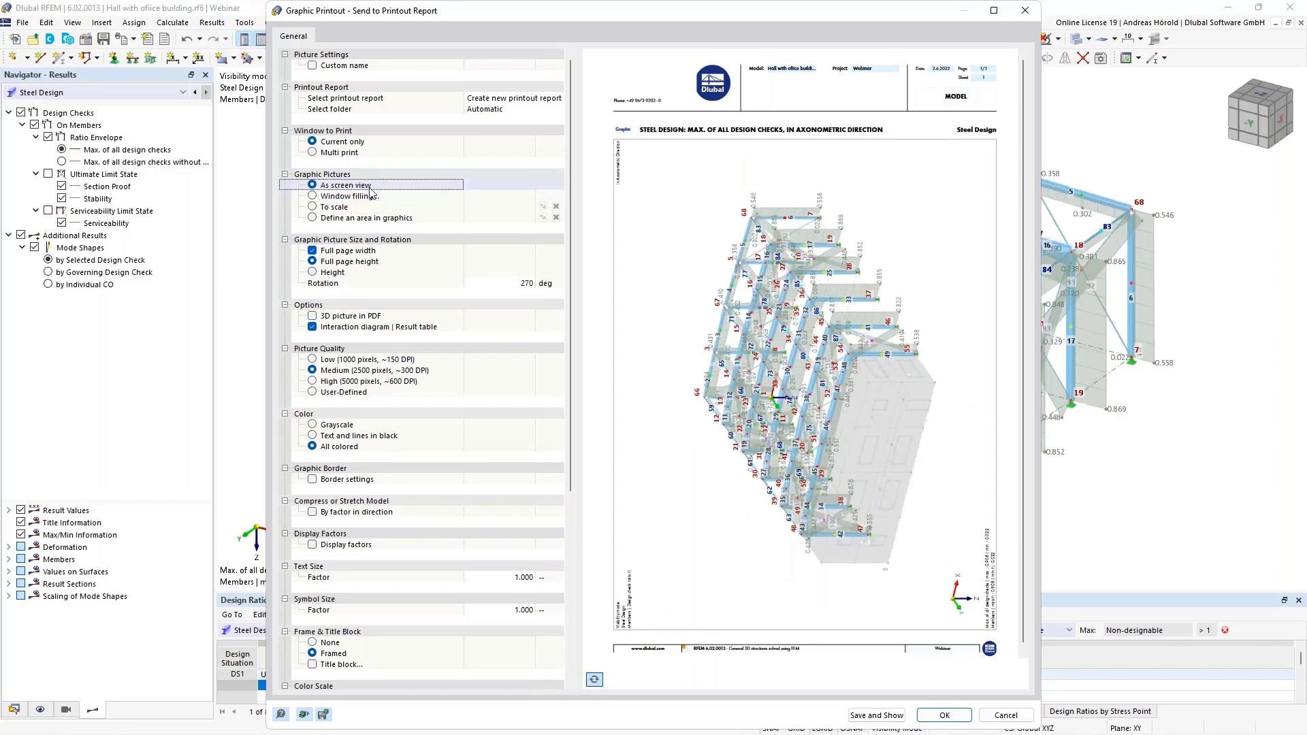
left_click(315, 198)
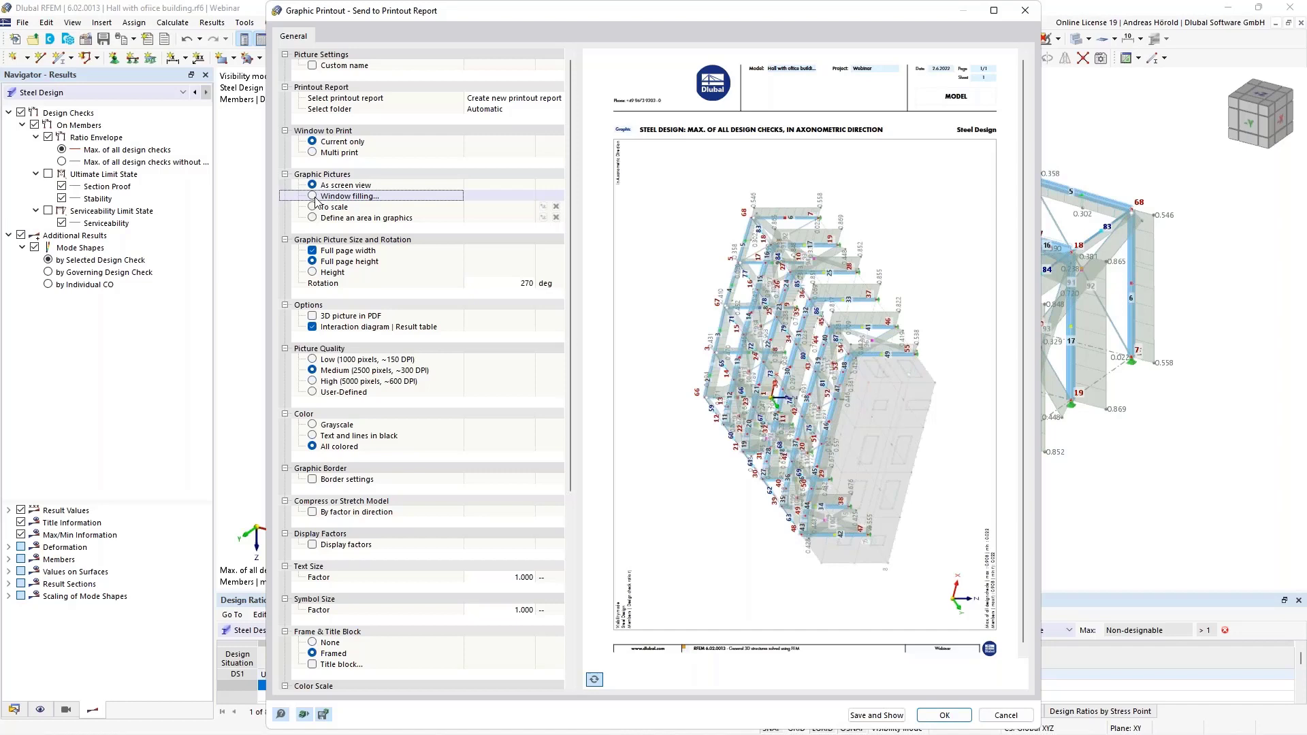
left_click(313, 196)
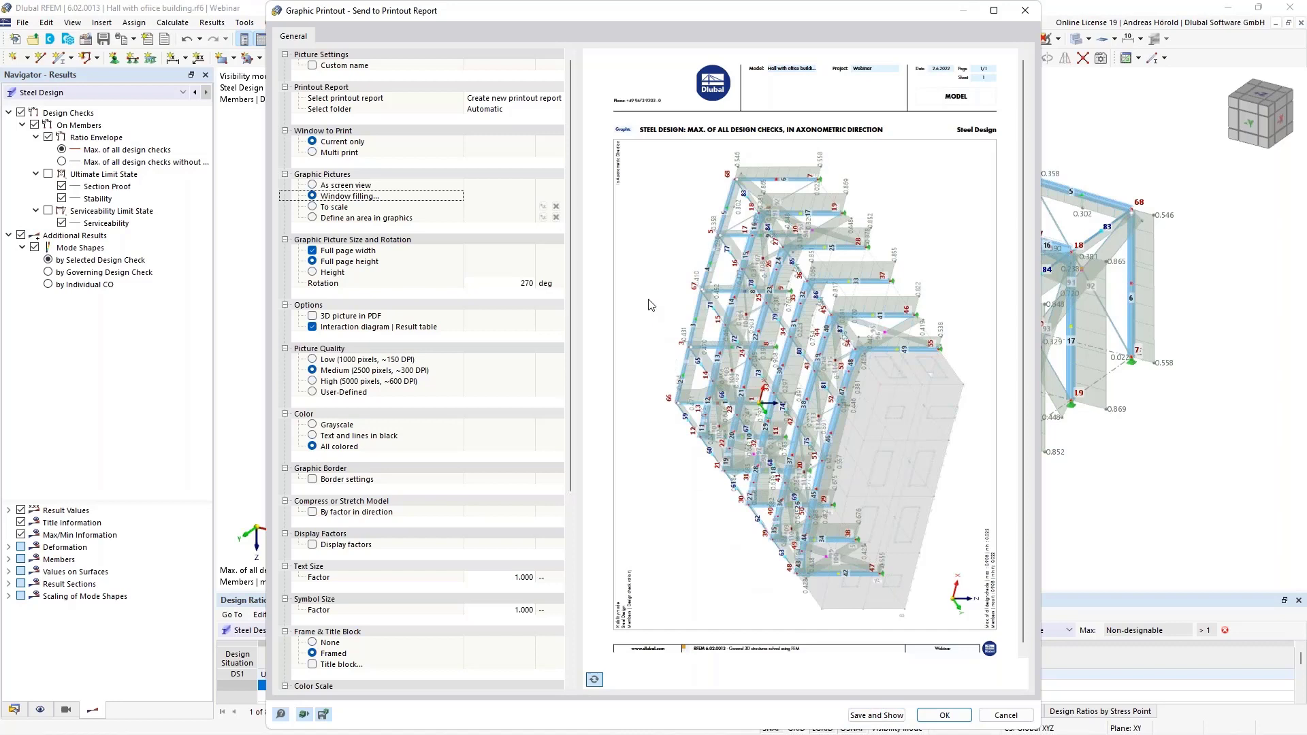
Switch the graphic printout to Multi print and exclude the model views and the load cases and combinations
left_click(314, 154)
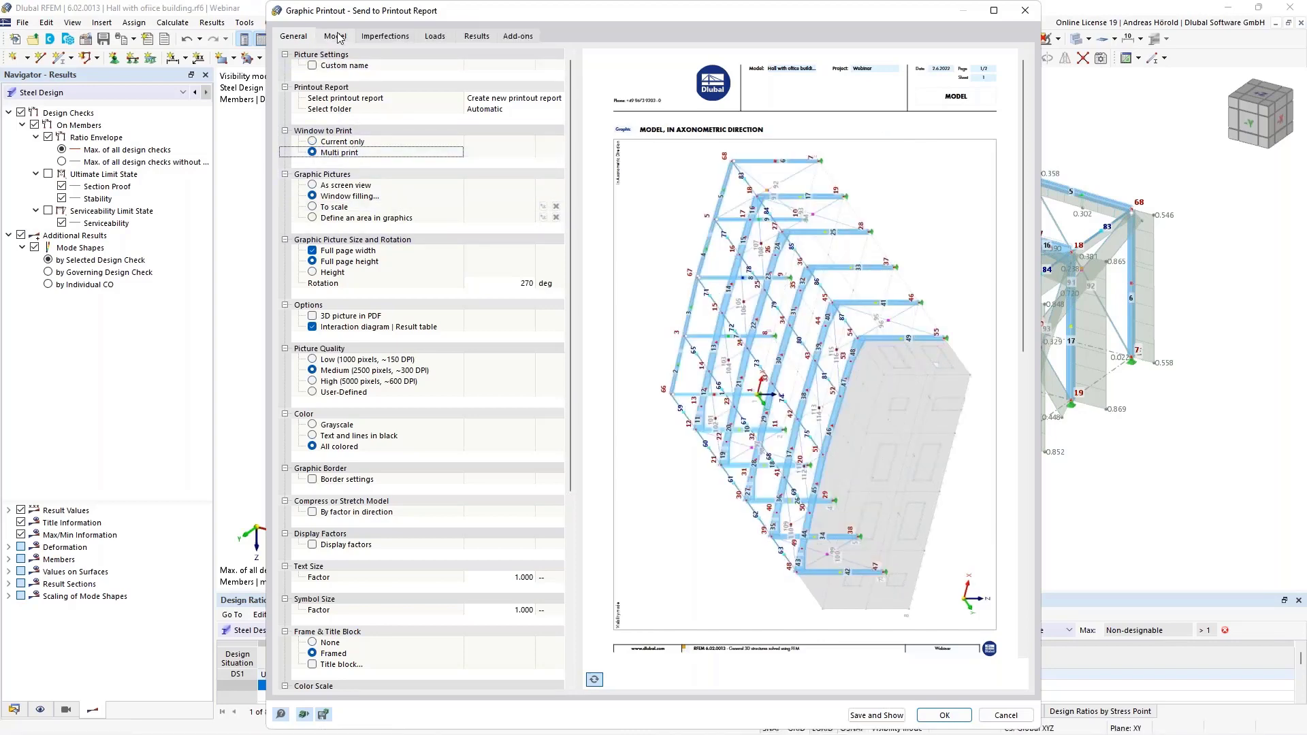
left_click(339, 37)
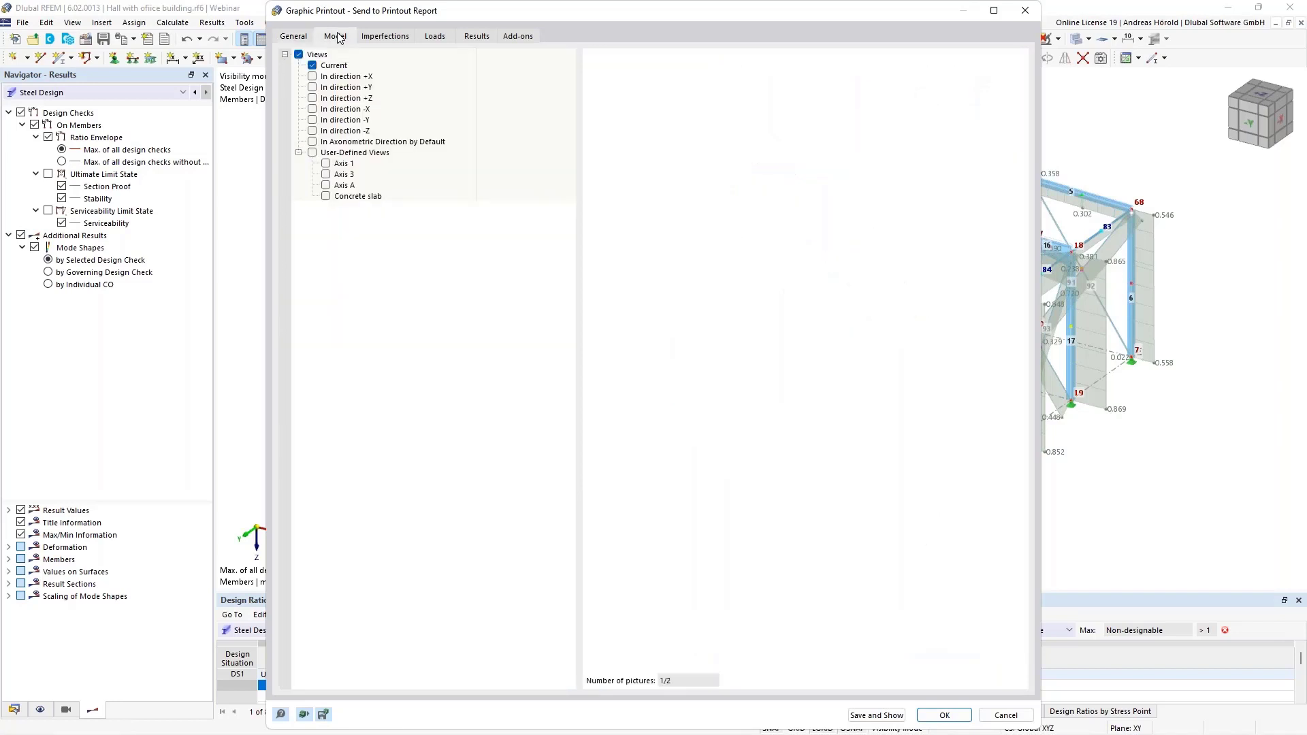
left_click(295, 58)
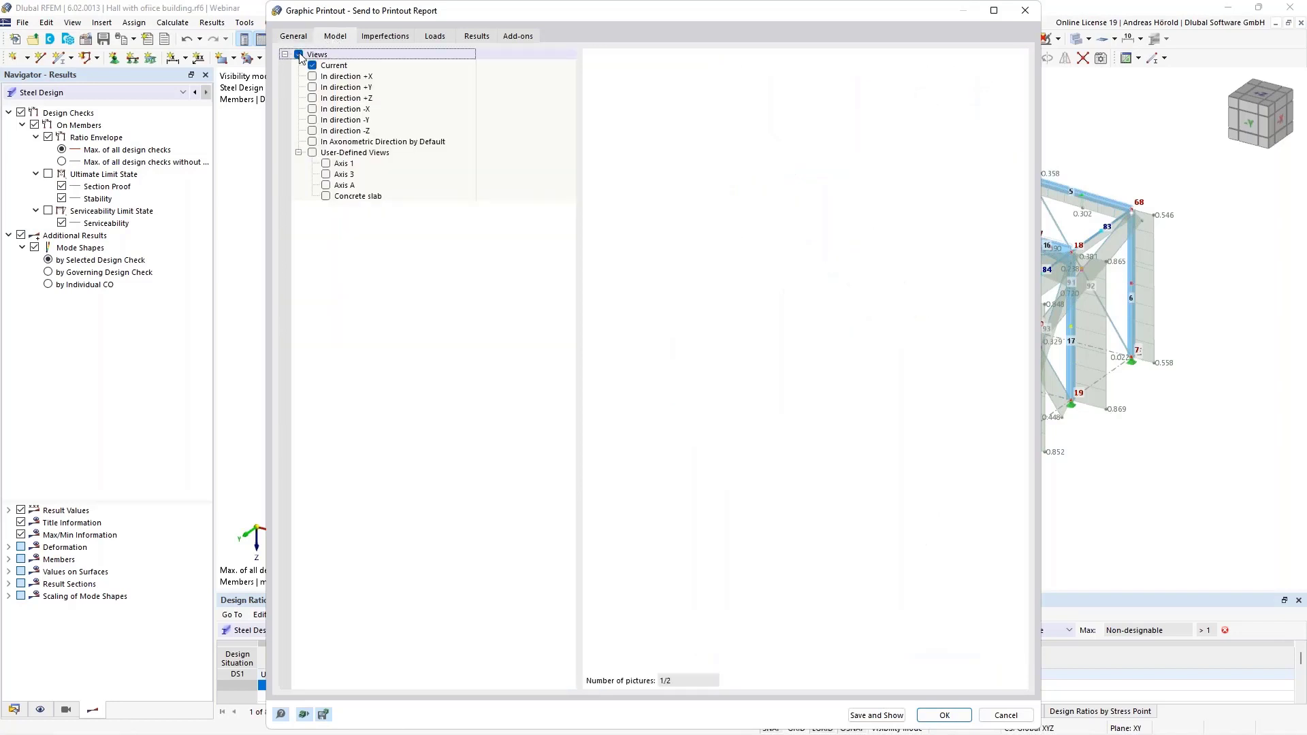
left_click(388, 37)
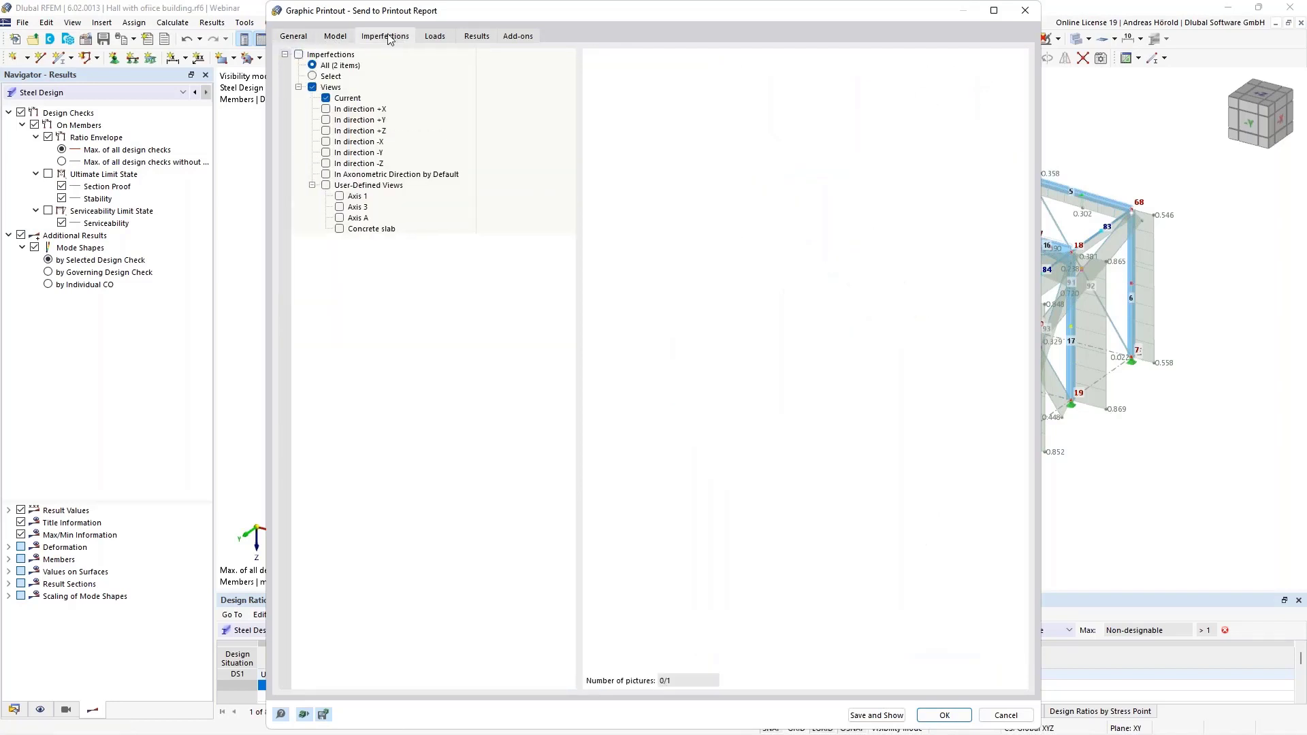
left_click(436, 38)
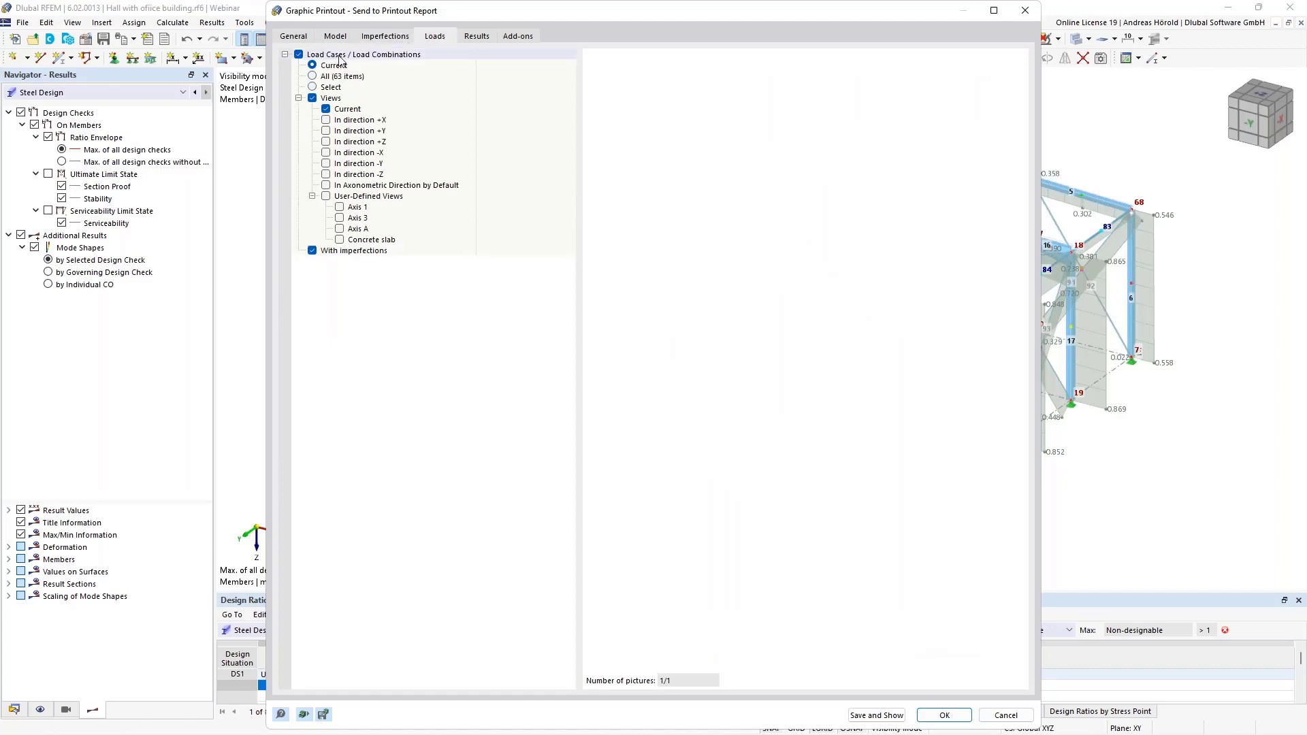
left_click(299, 54)
Check the printable result types, including member internal forces, and open the print options for the design add-ons
left_click(480, 38)
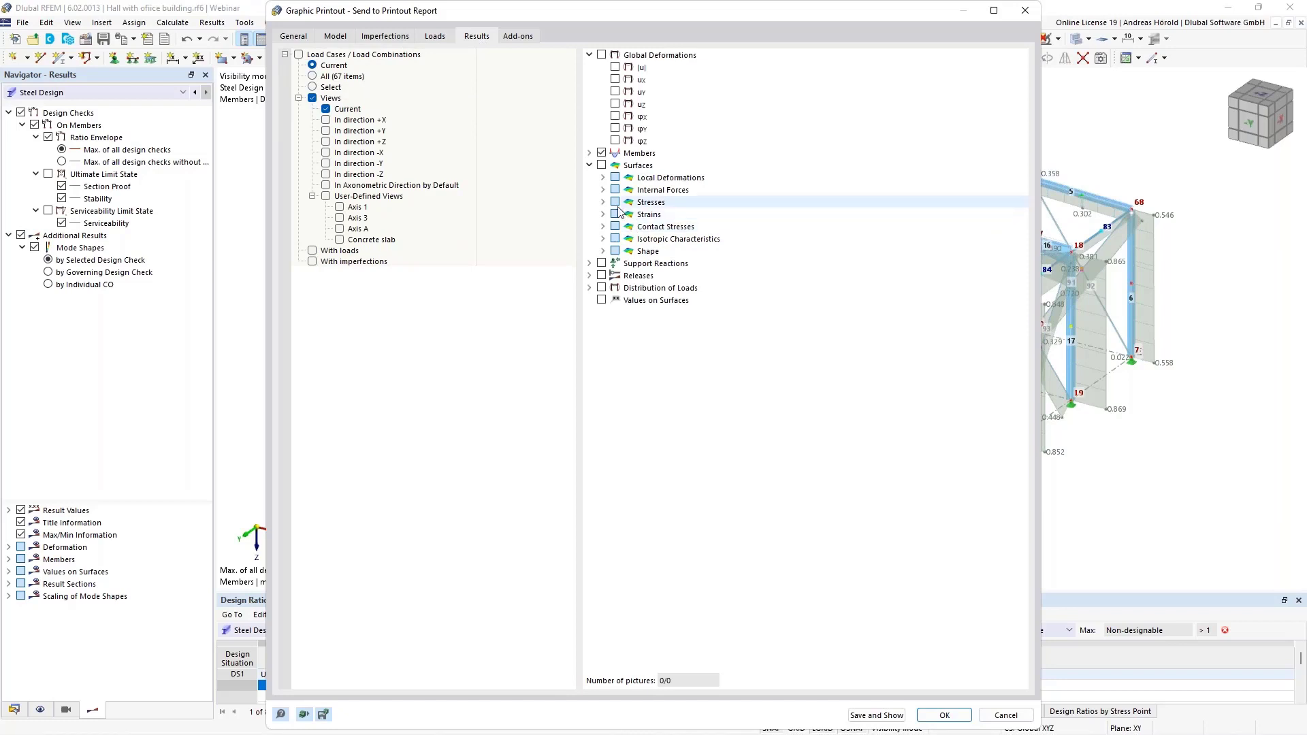
left_click(590, 152)
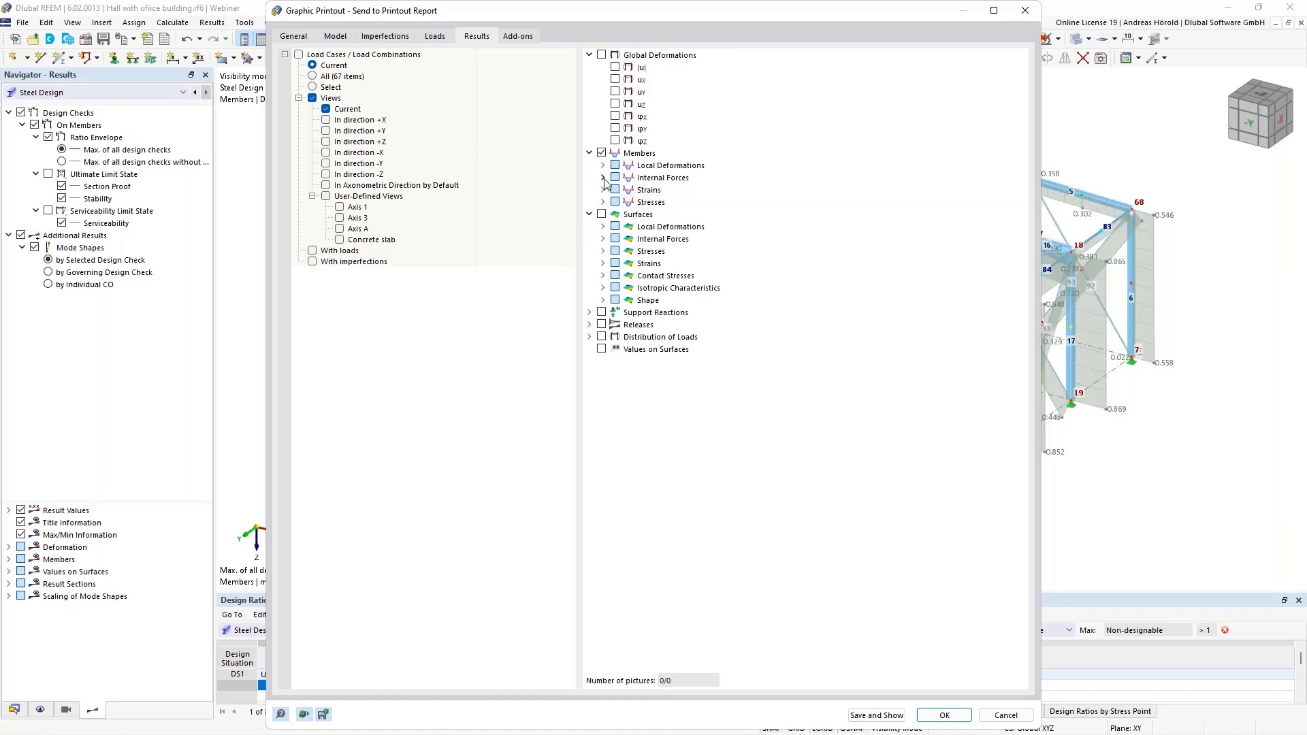
left_click(603, 178)
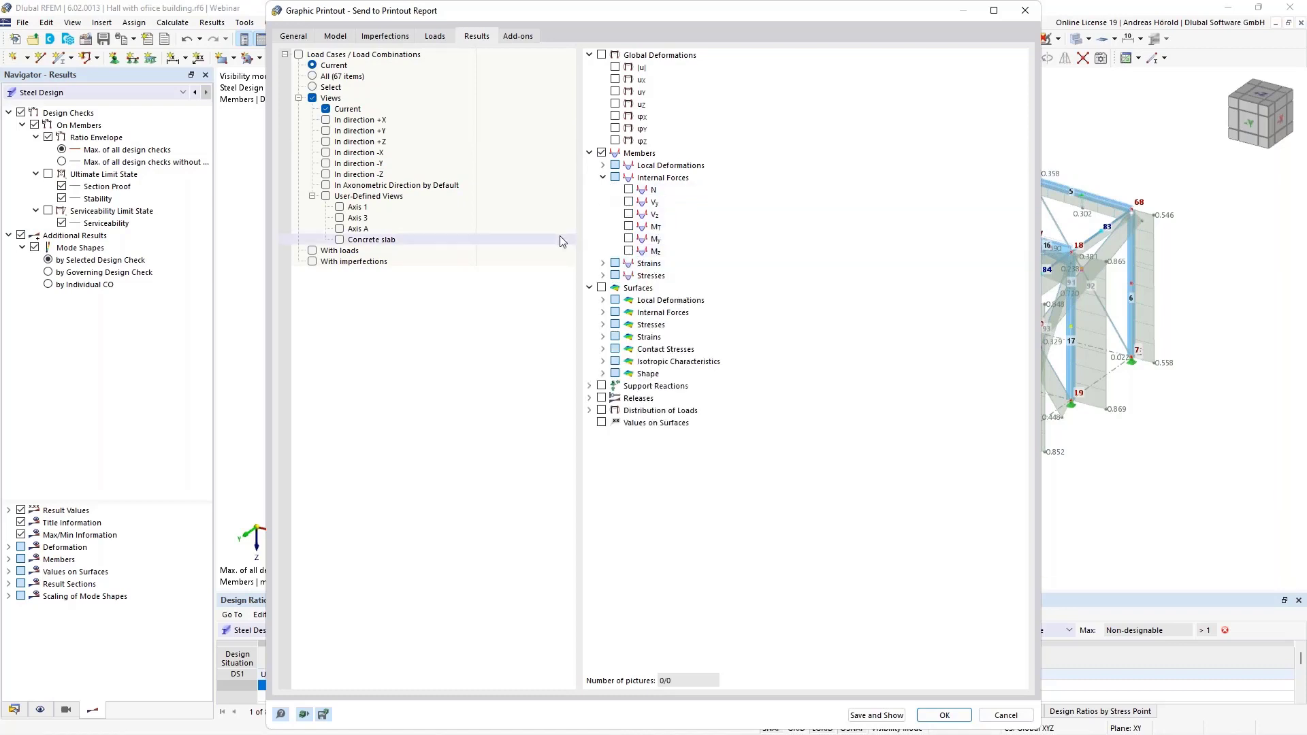
left_click(523, 38)
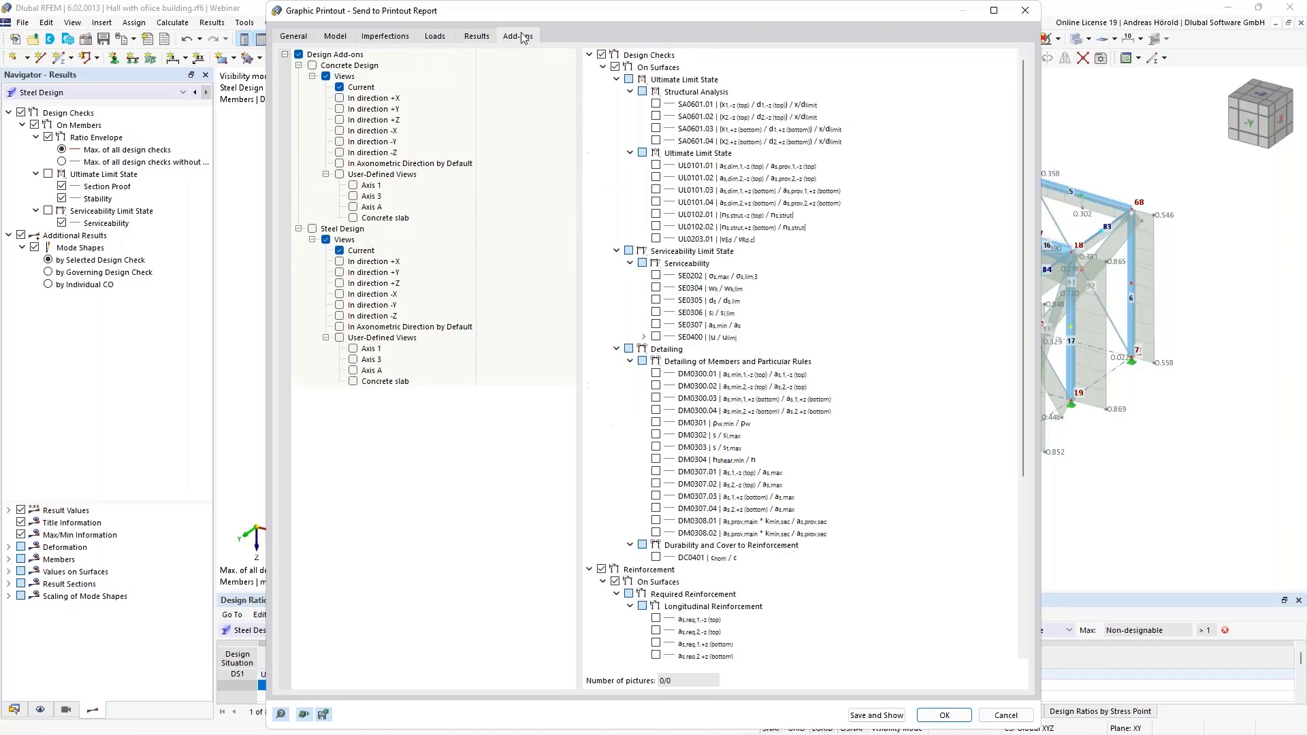
Include Steel Design in the graphic printout with the user-defined views Axis 1, Axis 3 and Axis A
left_click(312, 230)
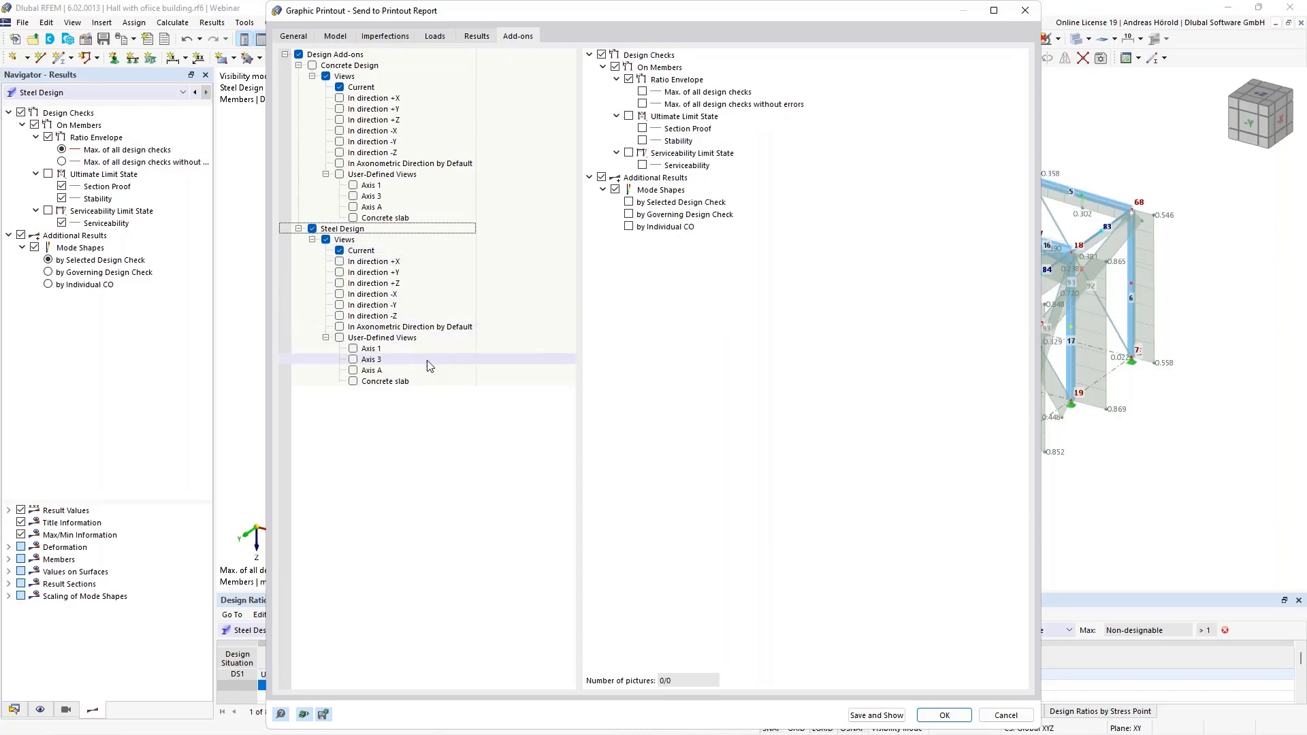
left_click(354, 350)
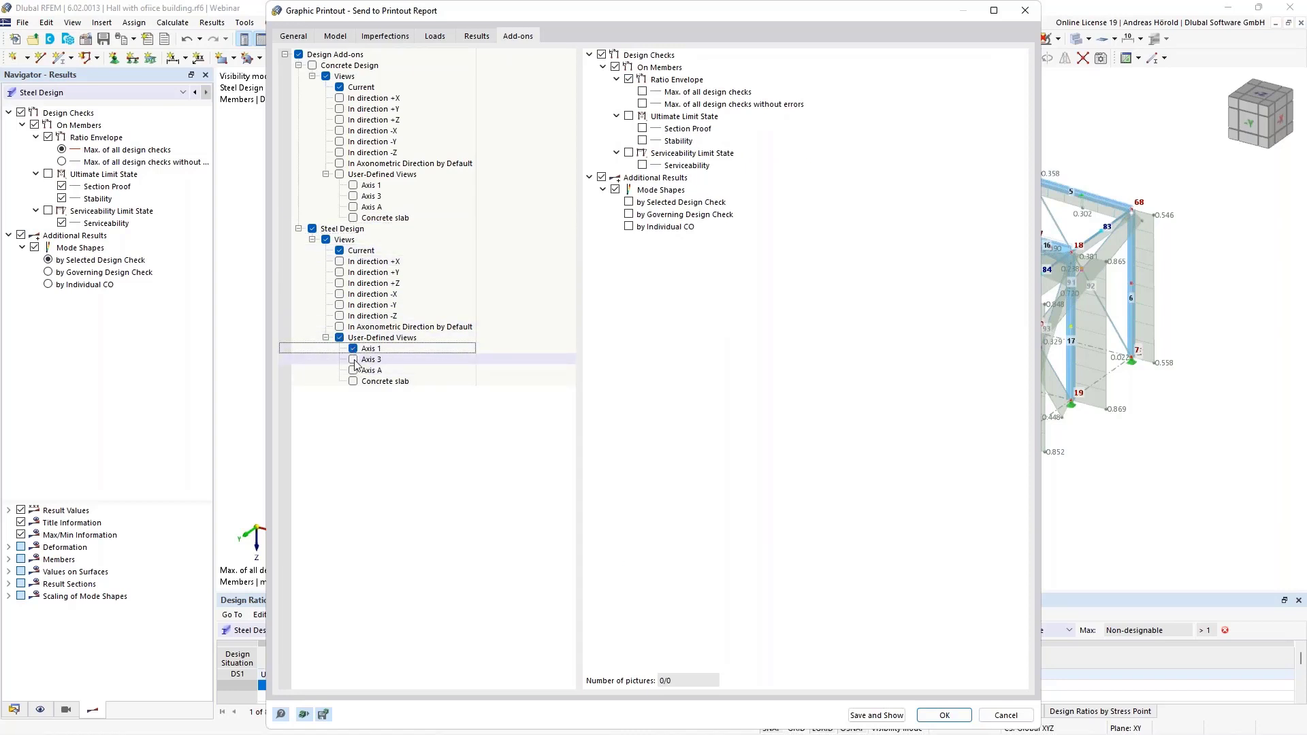
left_click(353, 360)
left_click(353, 371)
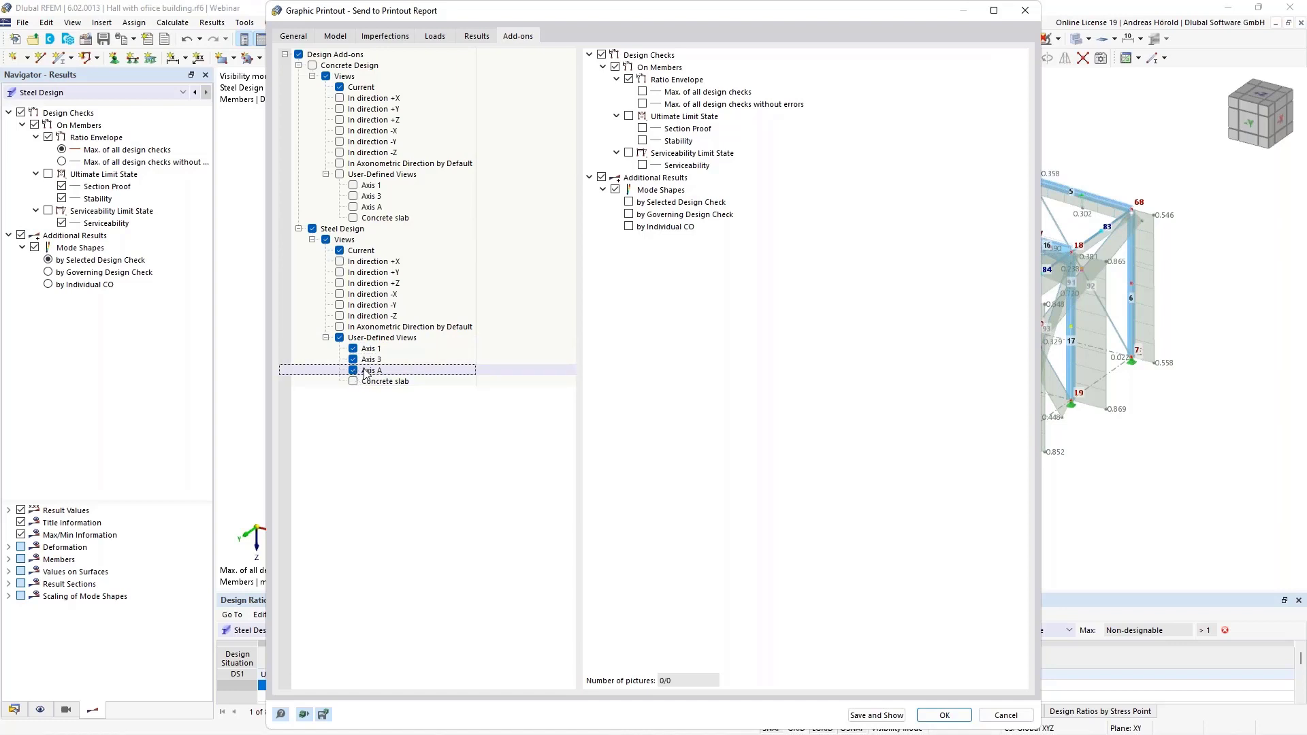
Select the steel design results Max. of all design checks, Section Proof, Stability and Serviceability for the printed graphics
left_click(642, 92)
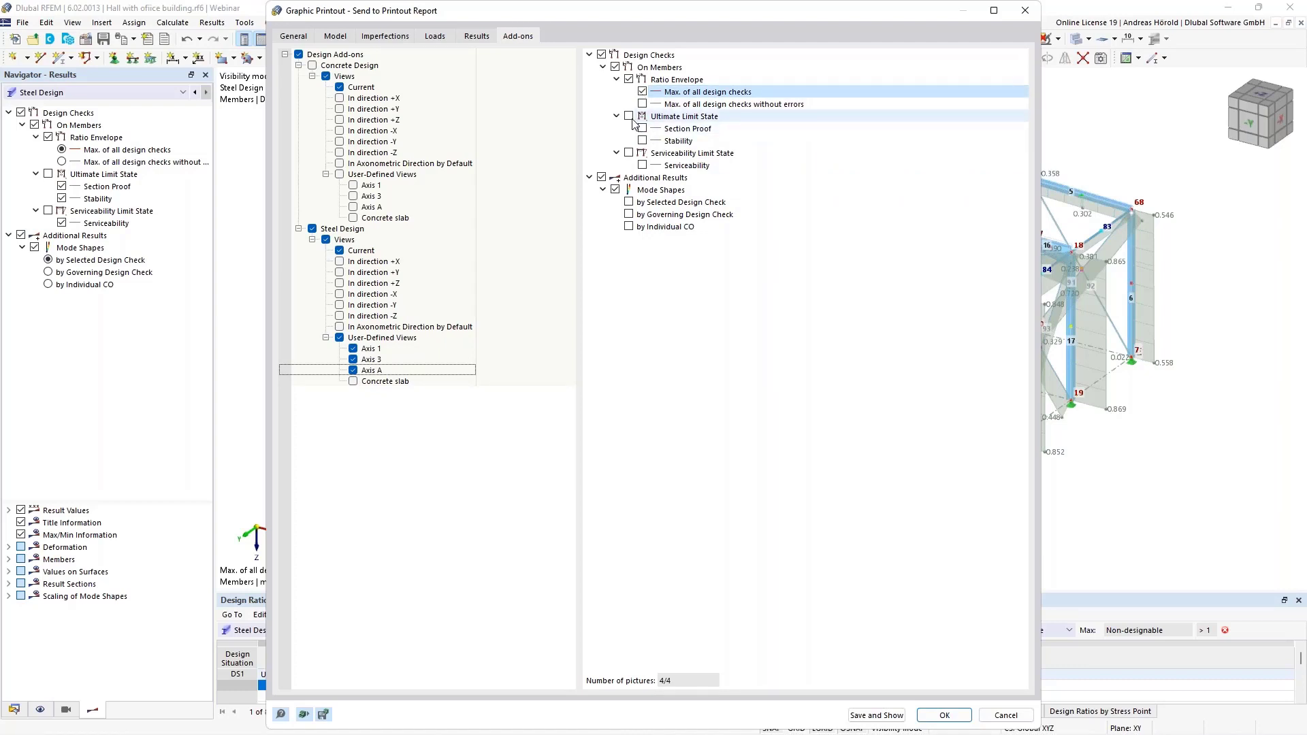
left_click(630, 117)
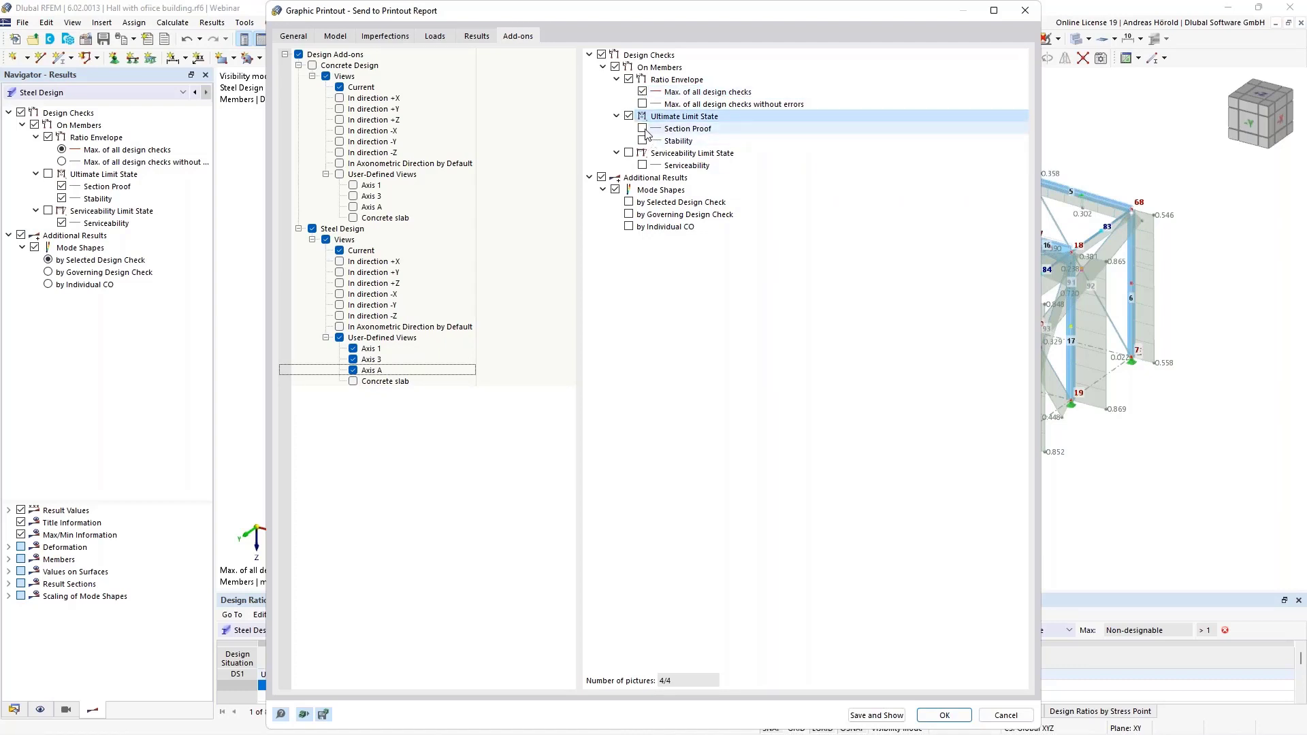
left_click(642, 129)
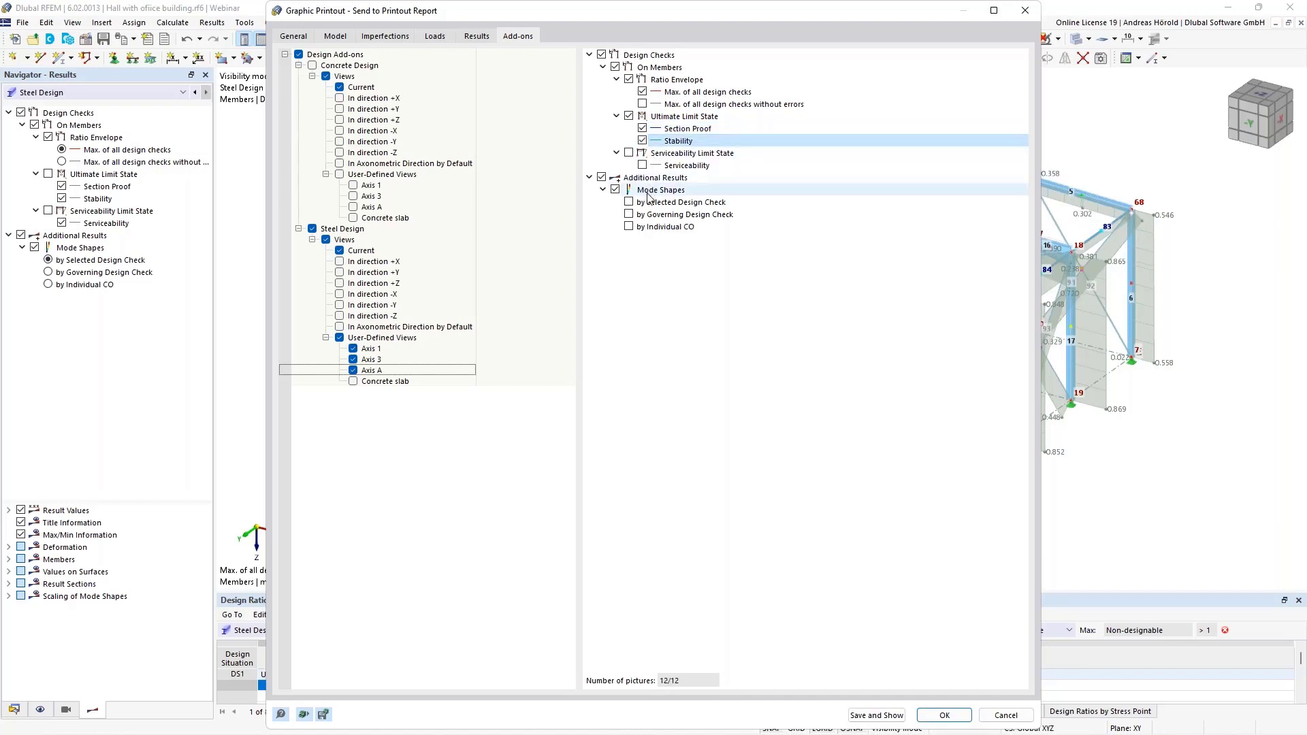
left_click(629, 152)
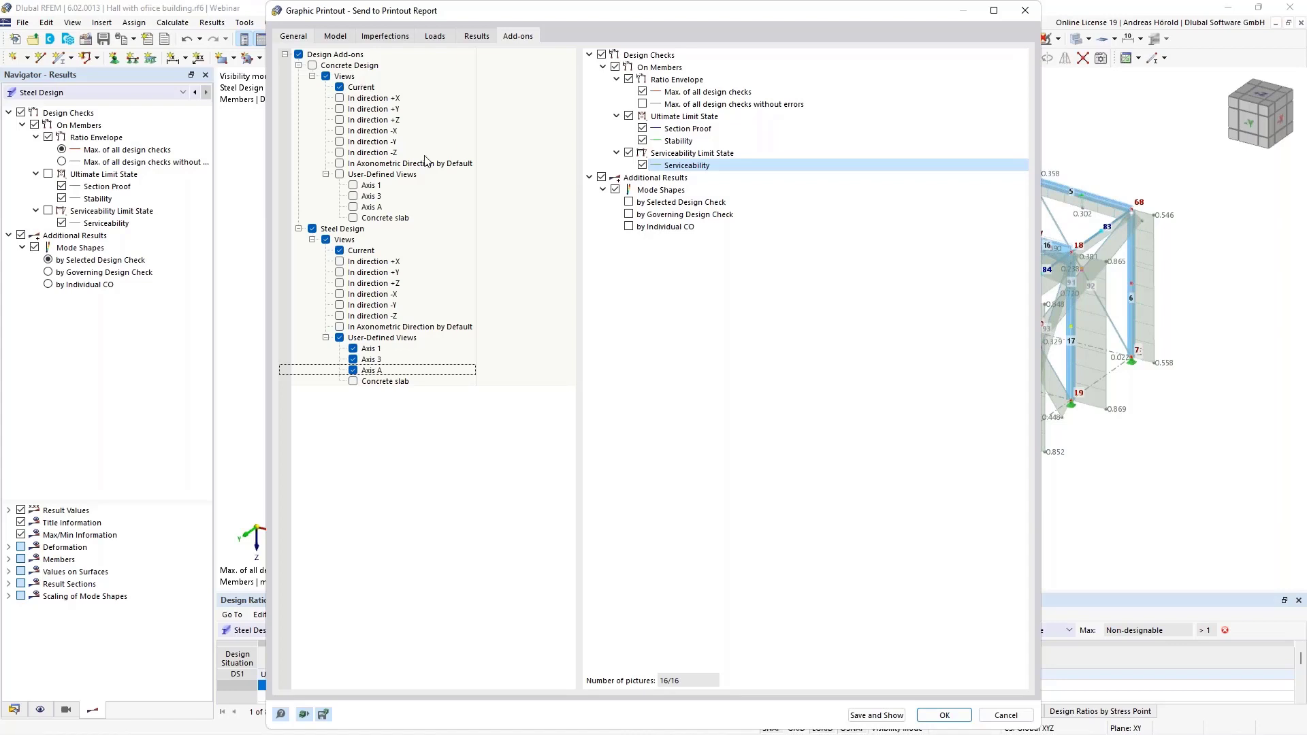
Review the multi-print preview pages of the steel design graphics in the axonometric and -Y directions
left_click(293, 36)
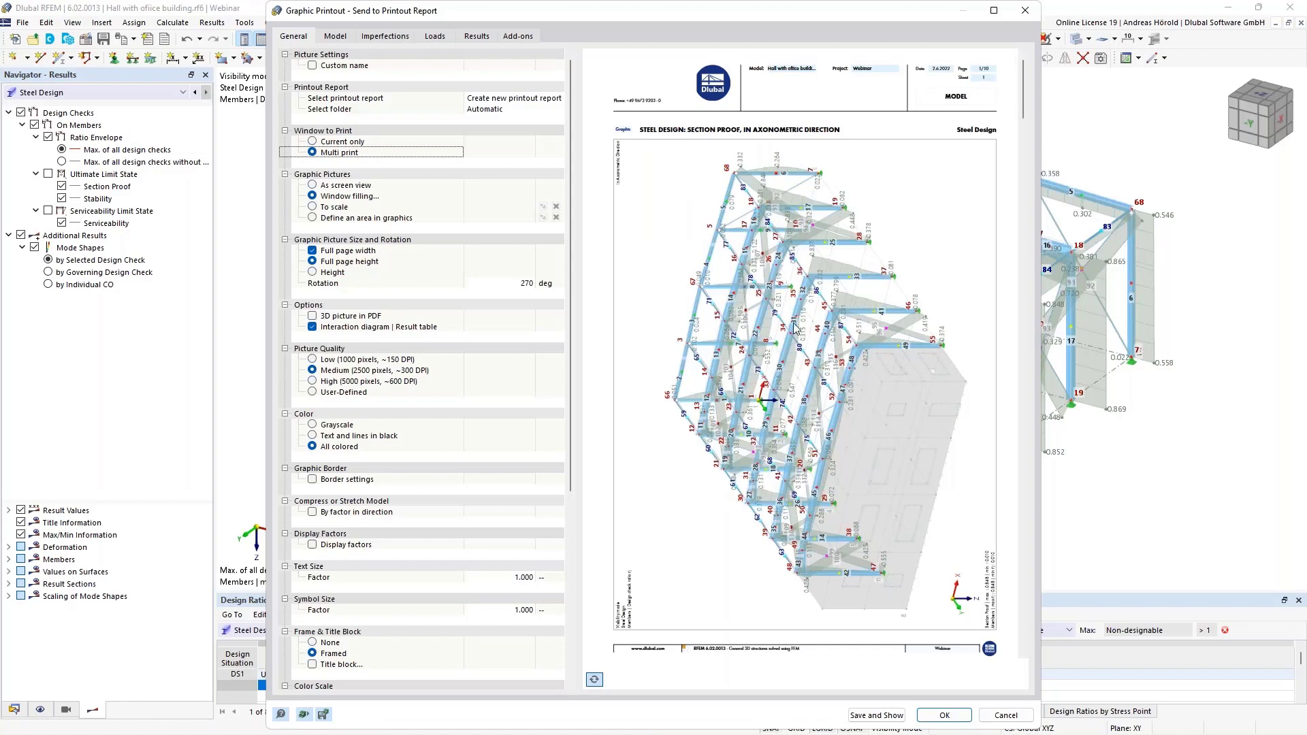
scroll(880, 287, "down", 10)
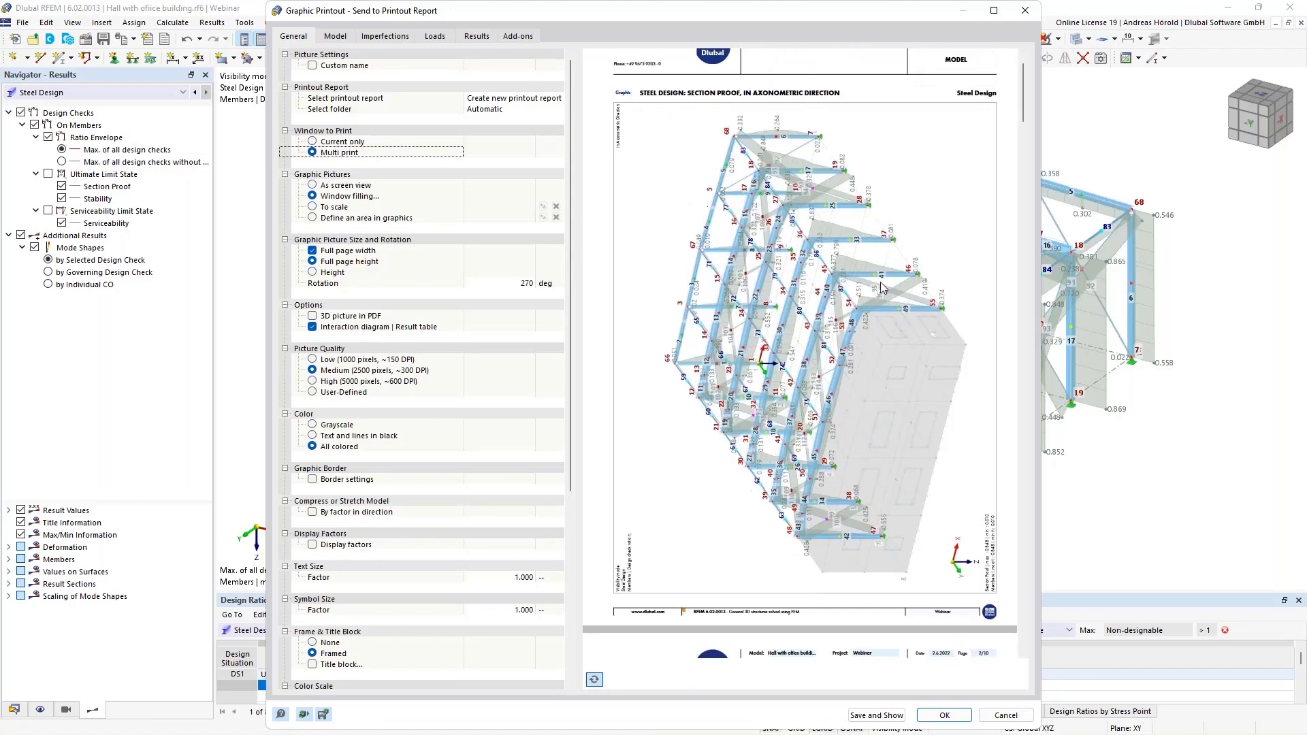
scroll(882, 286, "down", 5)
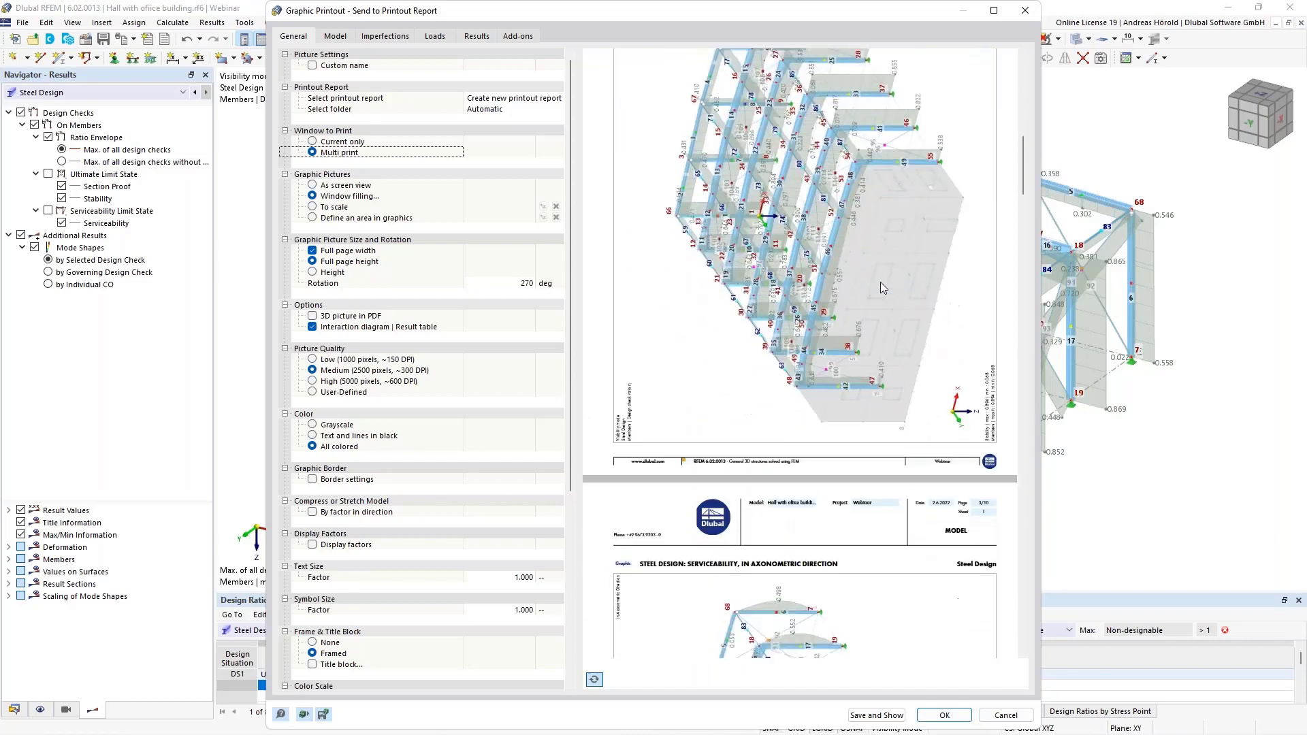
scroll(881, 287, "down", 10)
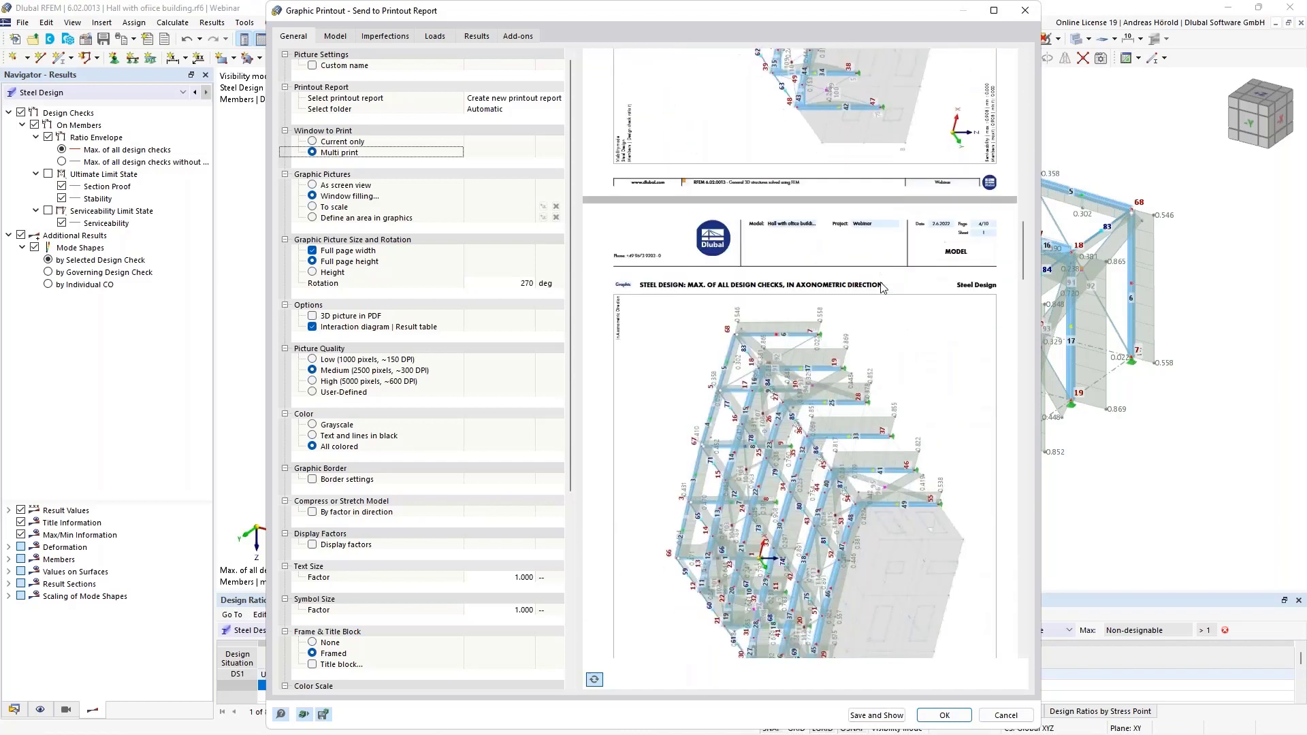
scroll(877, 386, "down", 10)
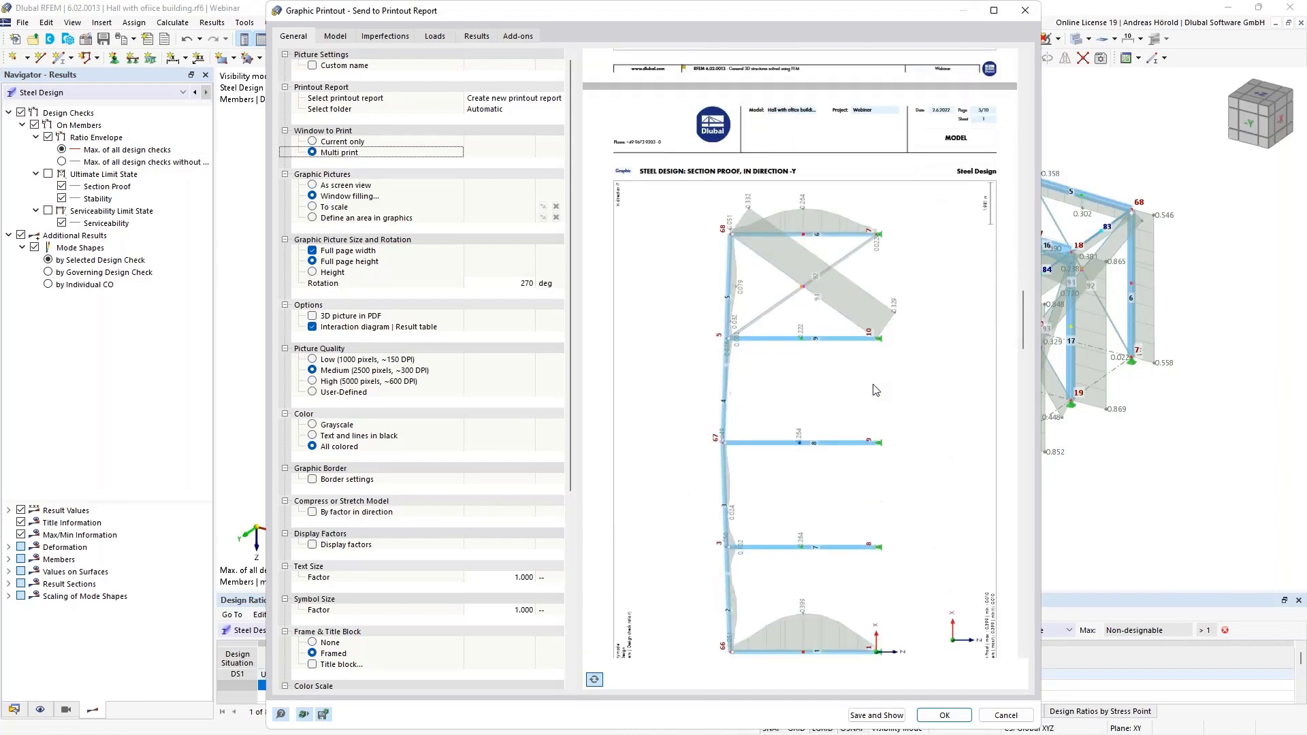
scroll(813, 352, "down", 10)
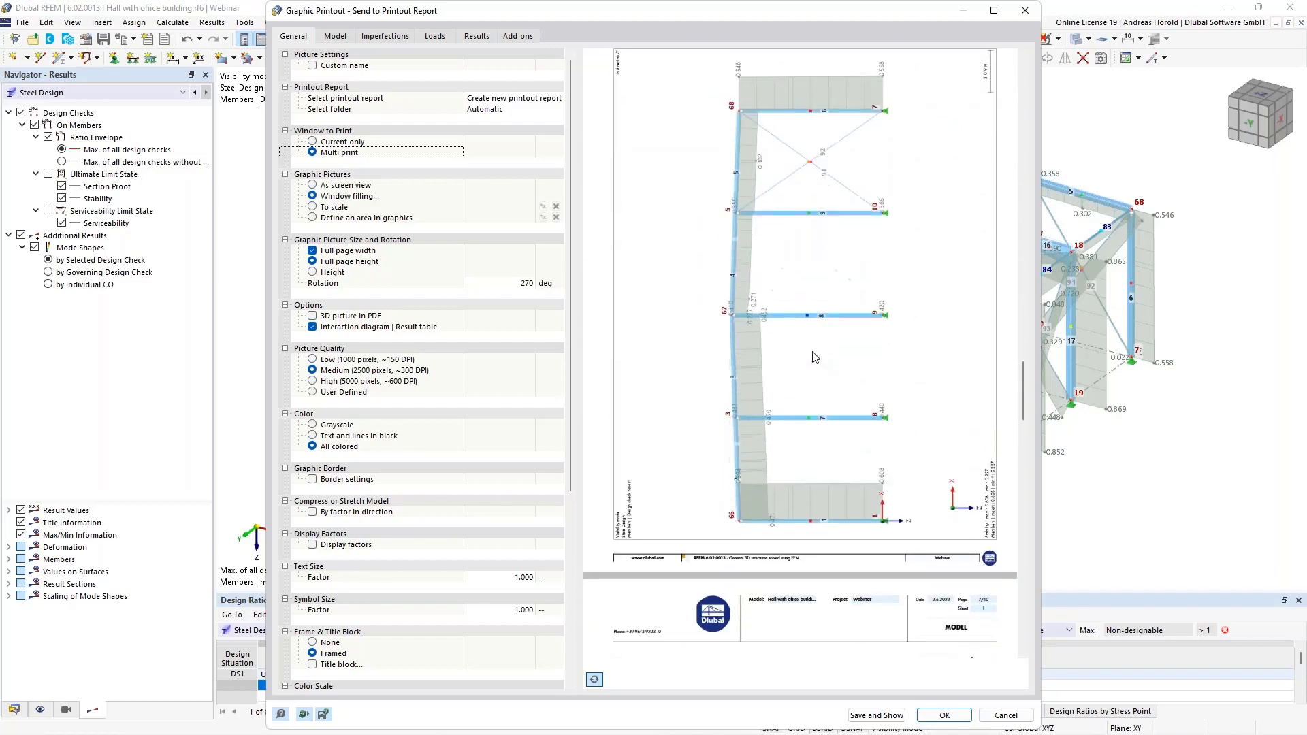
scroll(813, 355, "down", 10)
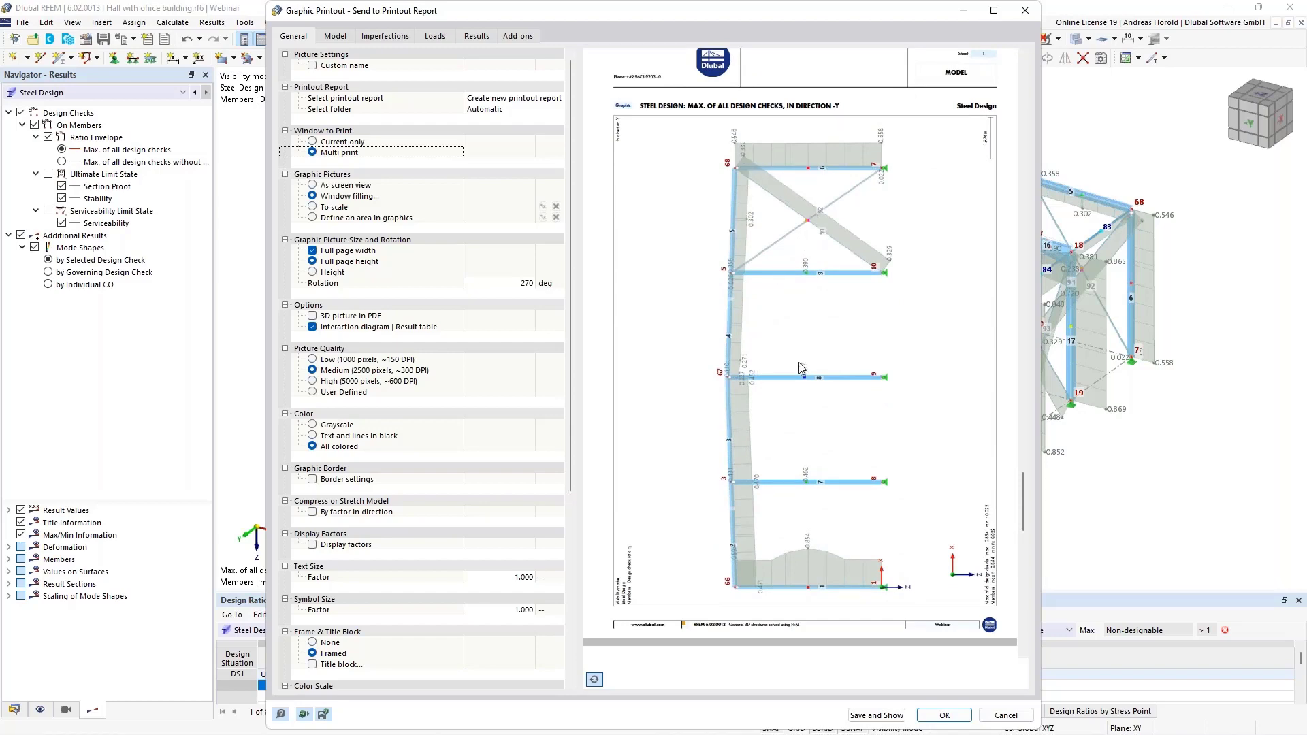
scroll(802, 368, "down", 10)
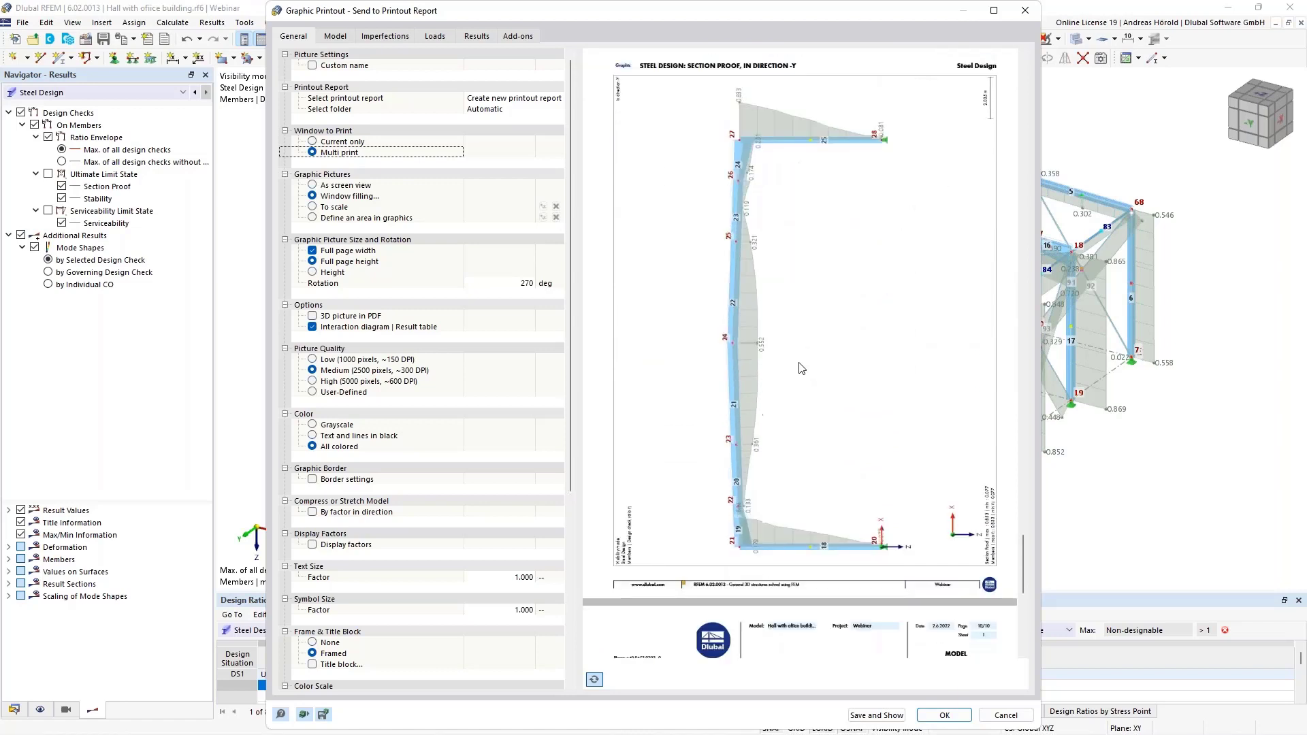
scroll(801, 368, "up", 1)
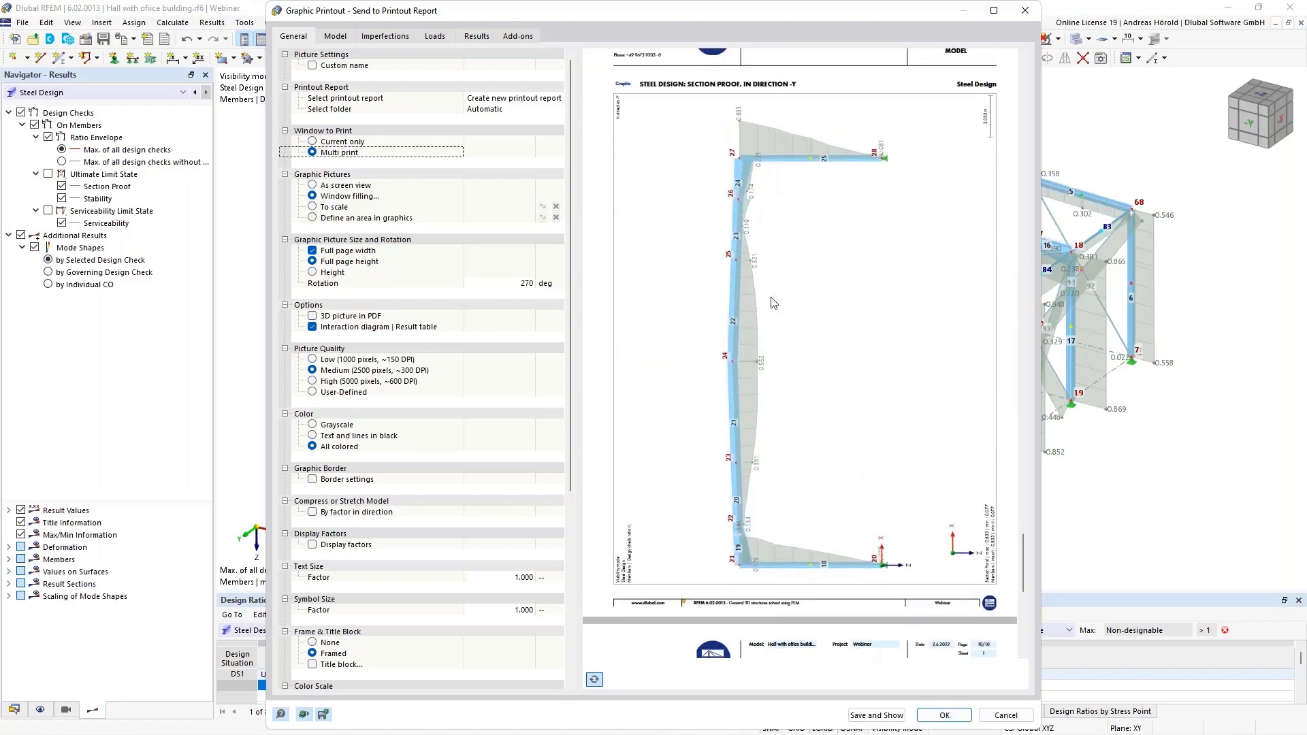
Save the graphic printout to the printout report and show the report's item selection
left_click(875, 715)
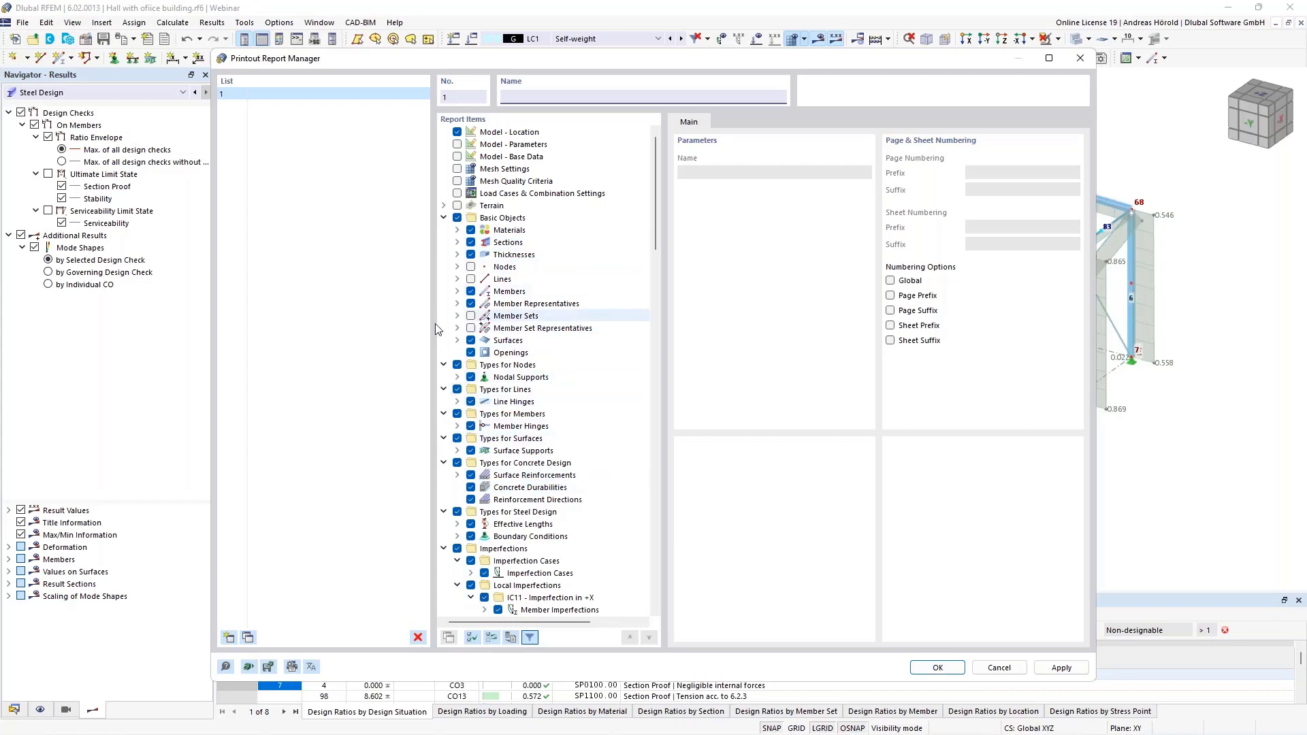
scroll(449, 324, "down", 6)
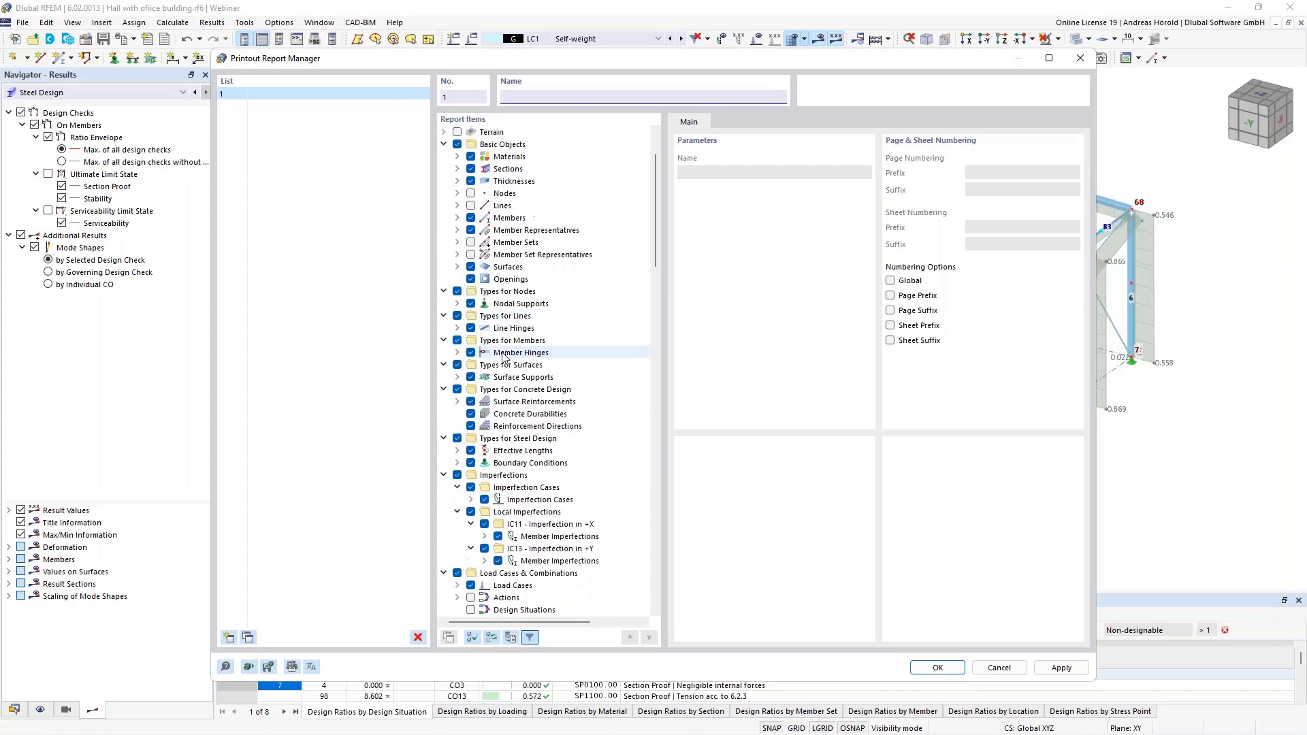
Look at the Concrete Design and Steel Design printout report templates and close them without applying one
left_click(248, 667)
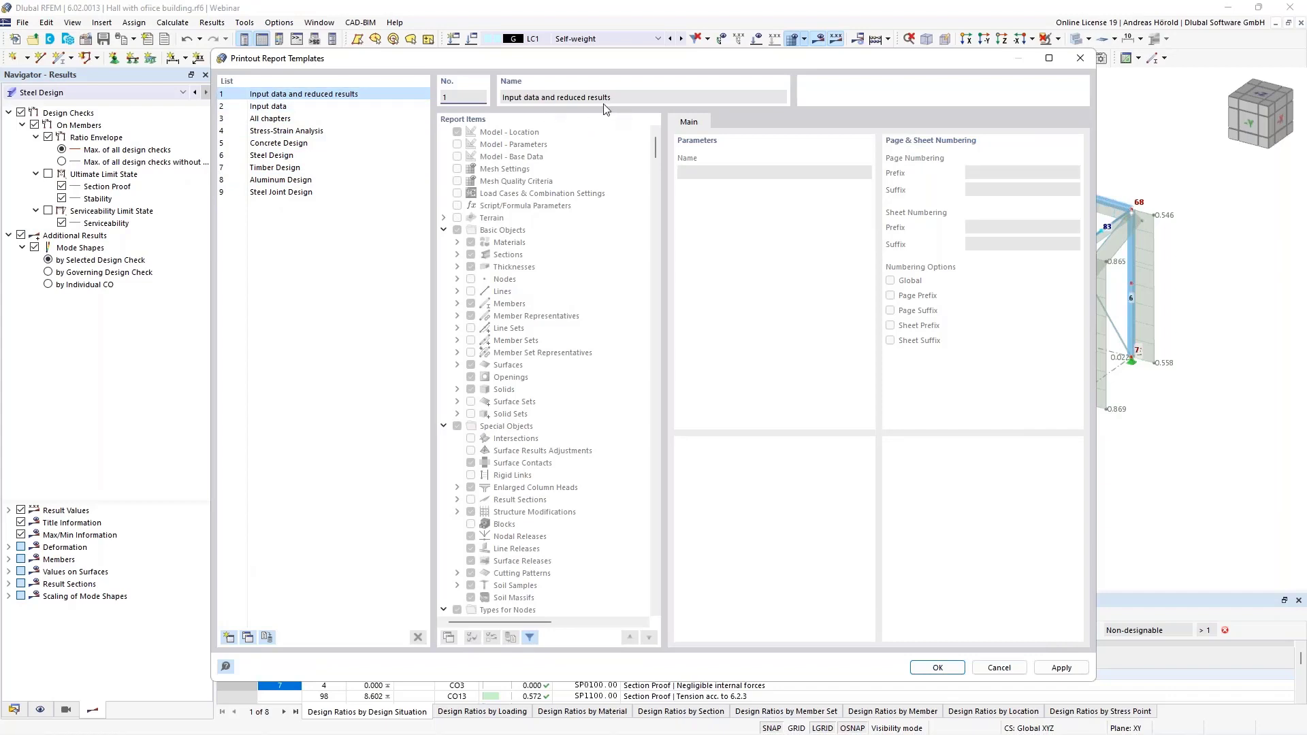
left_click(275, 145)
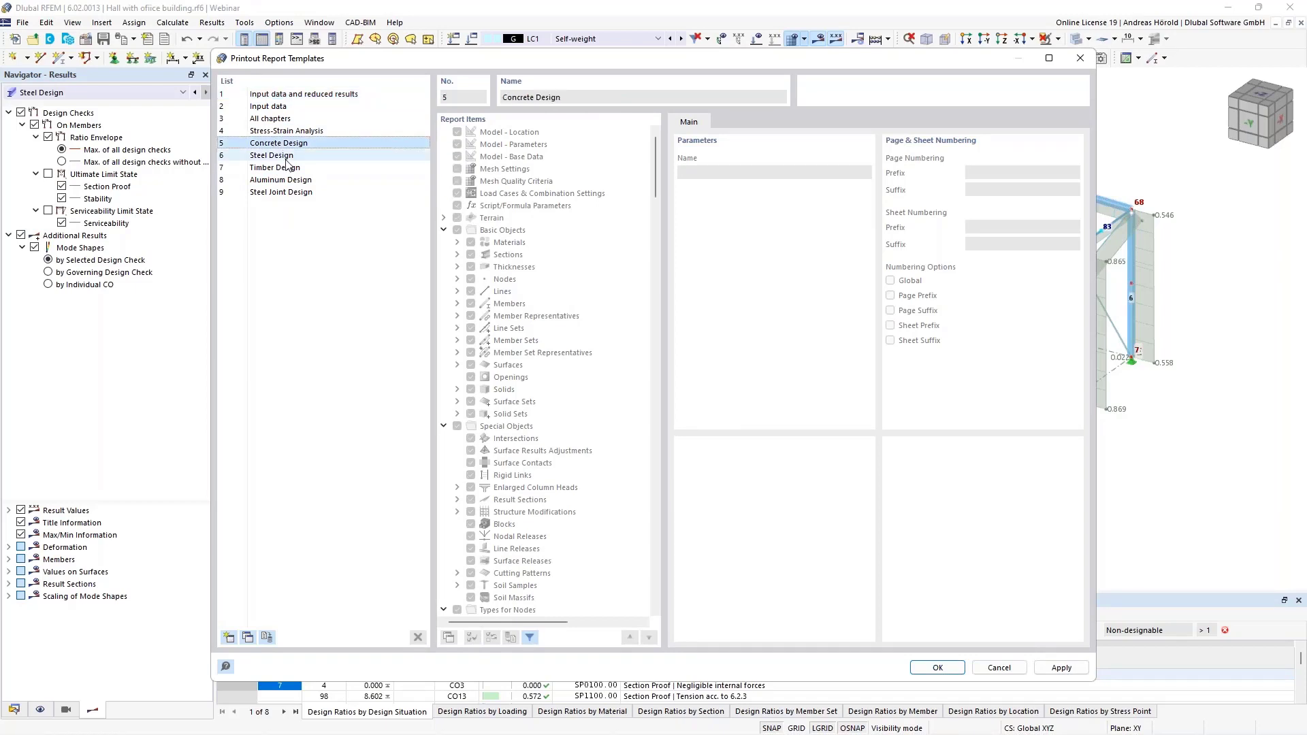
left_click(285, 156)
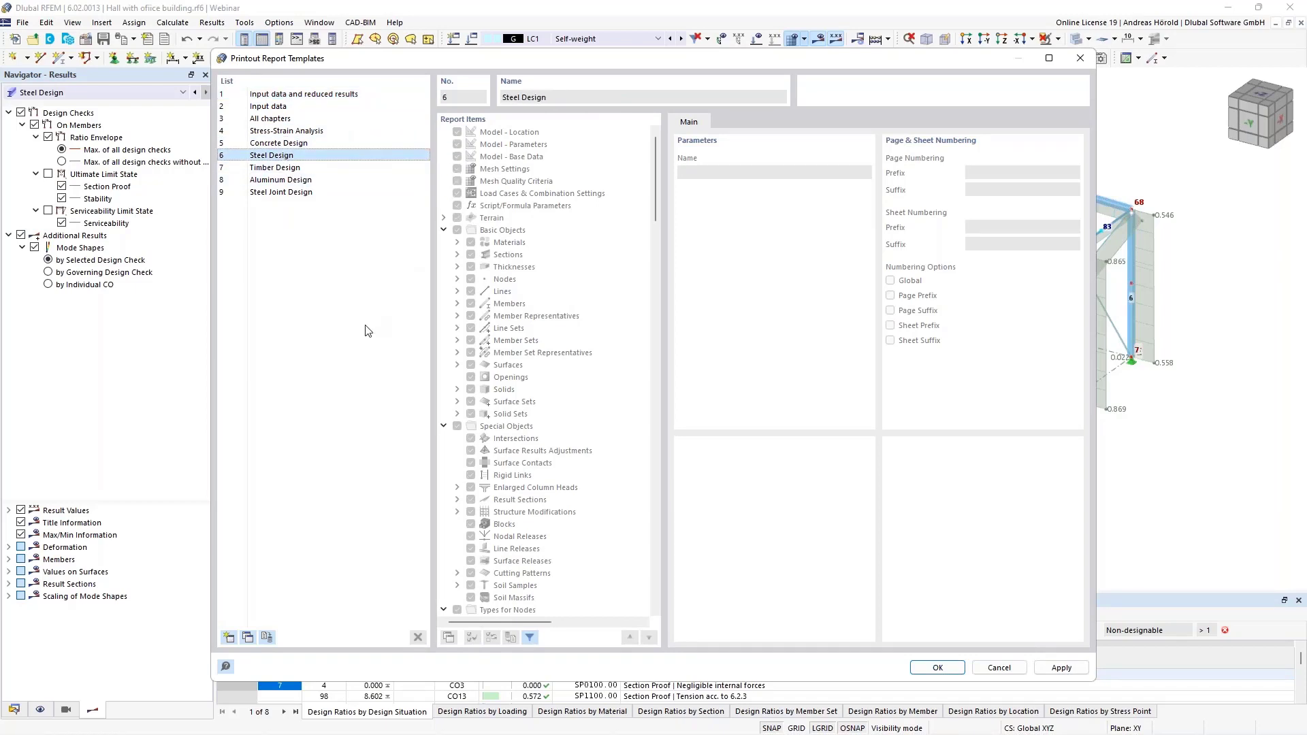
left_click(999, 667)
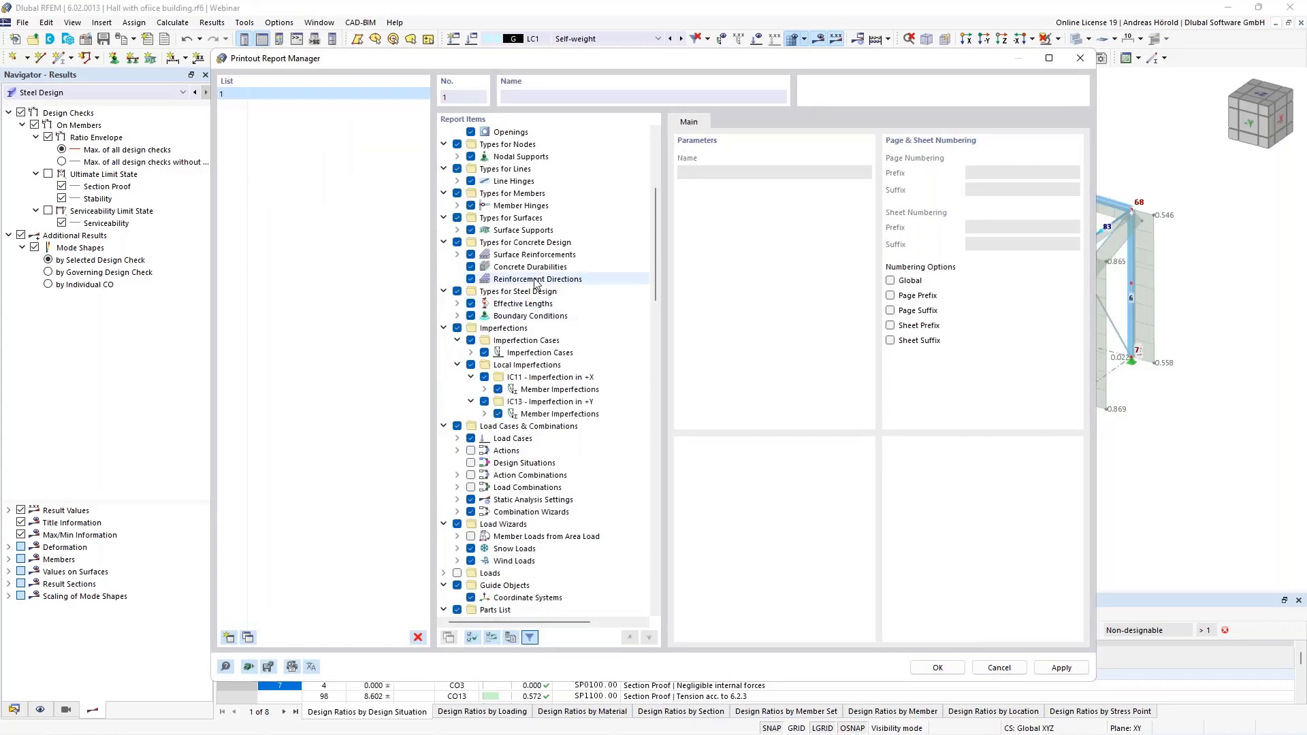
In the parts list items, exclude the member and member set representatives and include Members by Material - Total Values
scroll(545, 244, "down", 3)
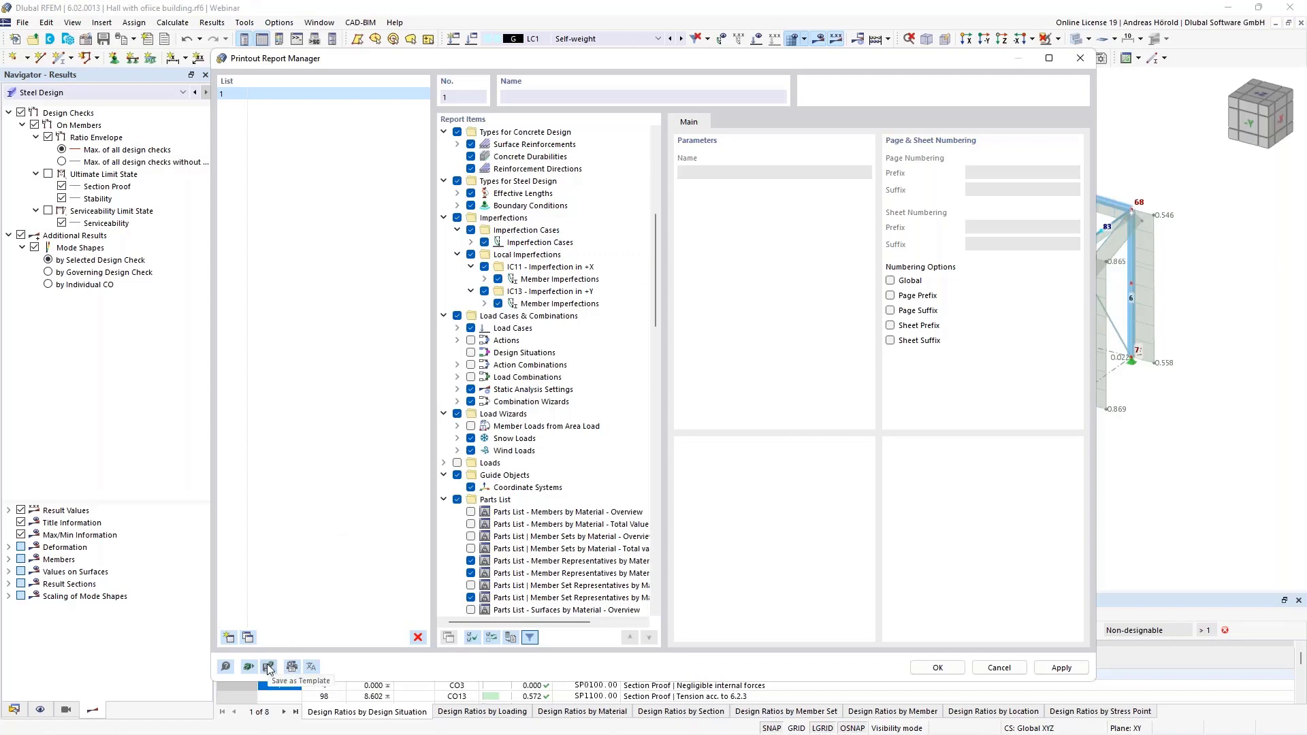
scroll(572, 418, "down", 8)
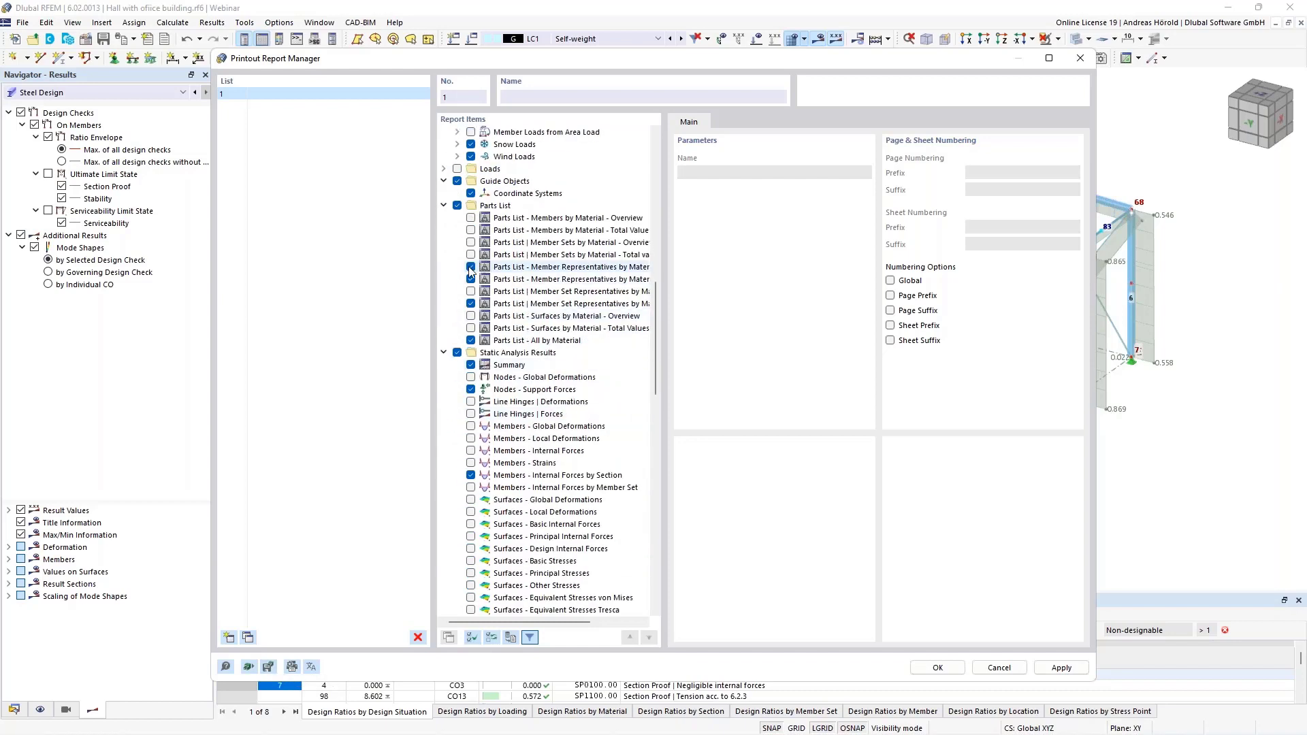
left_click(471, 266)
left_click(472, 279)
left_click(471, 304)
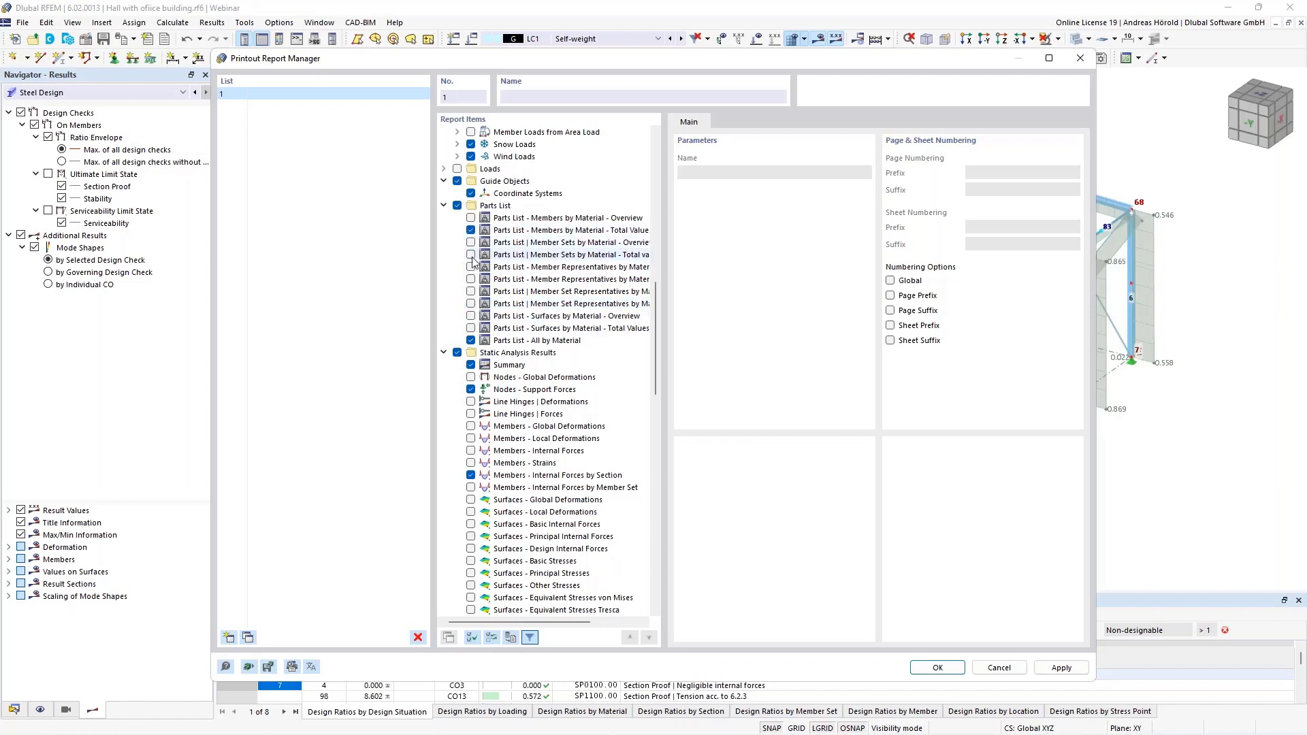
left_click(475, 340)
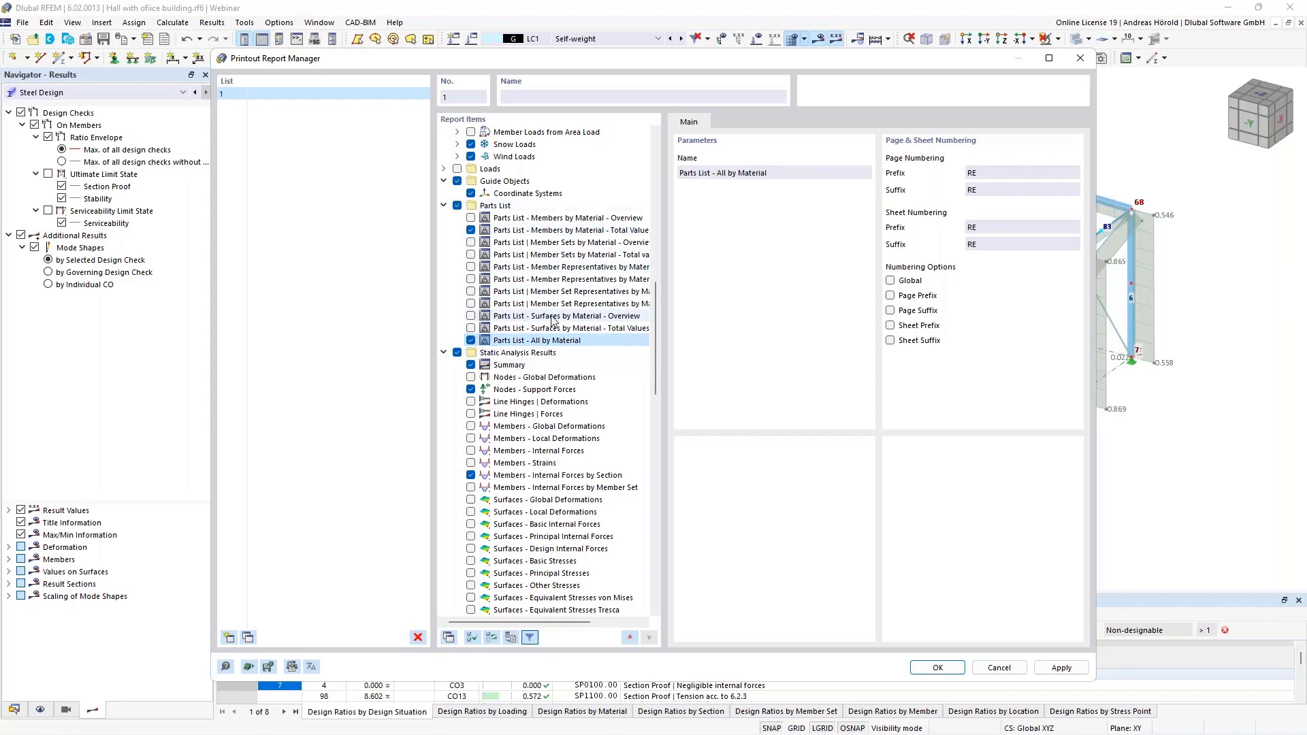
Examine which static analysis, Concrete Design and Steel Design results are included in the report items
scroll(553, 320, "down", 4)
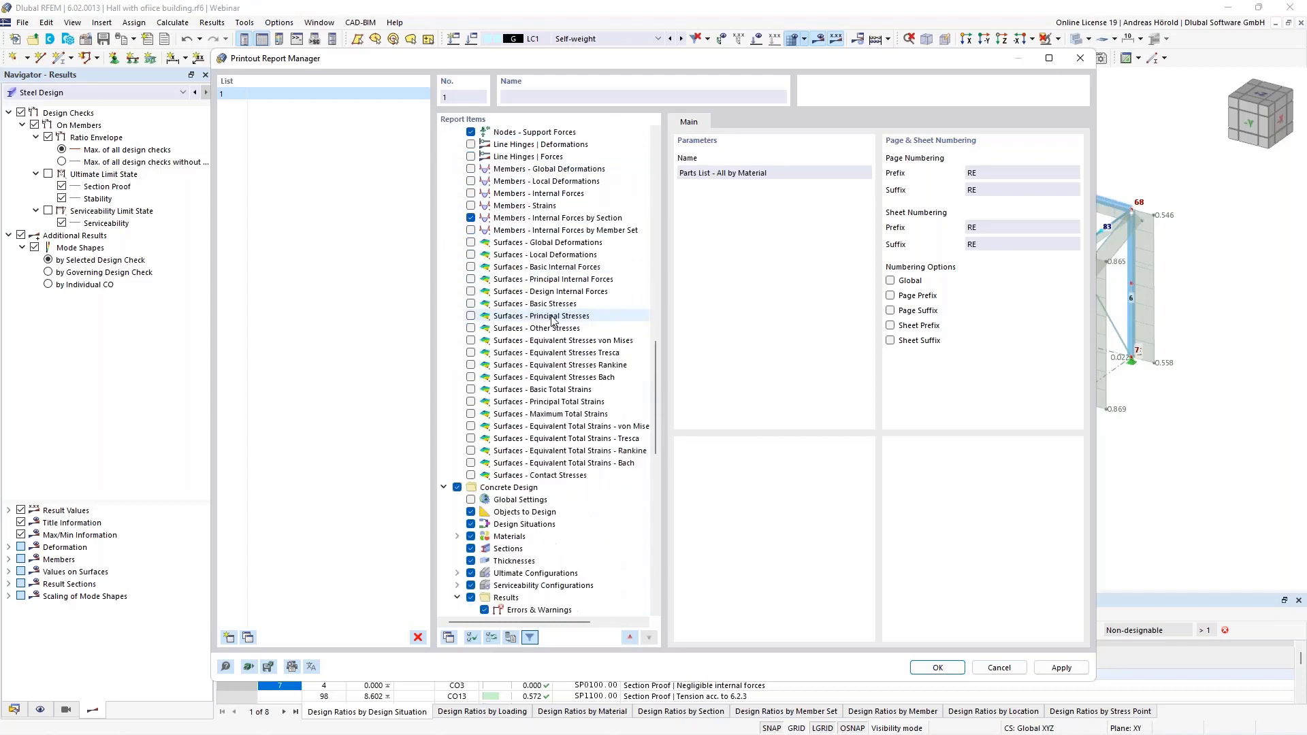
scroll(553, 320, "down", 9)
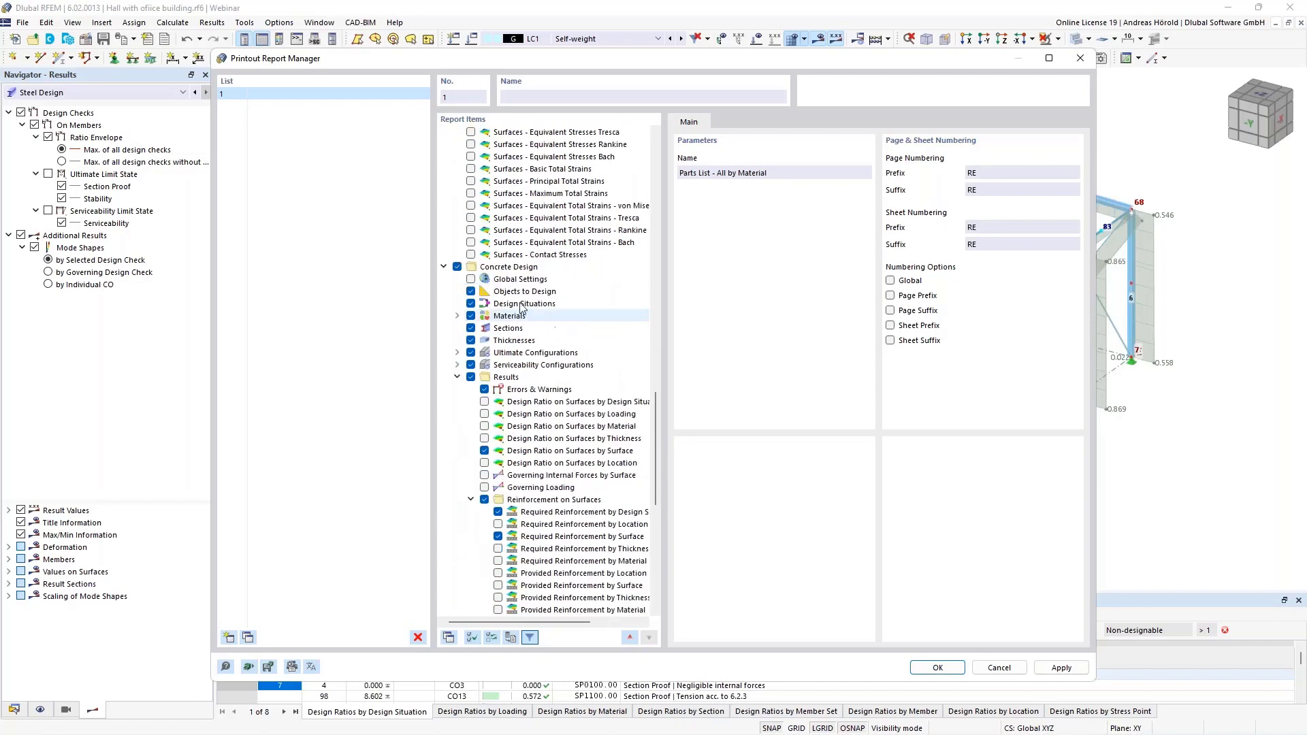
scroll(523, 381, "down", 3)
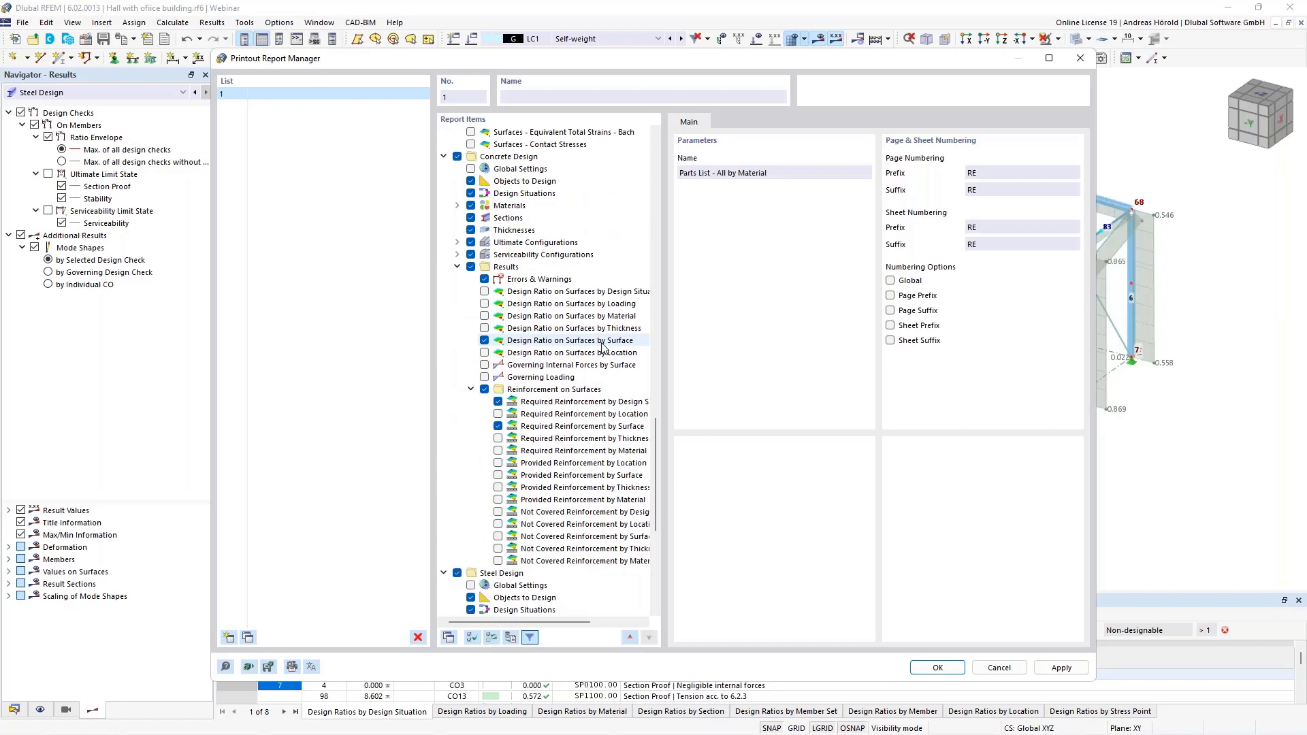
scroll(553, 450, "down", 2)
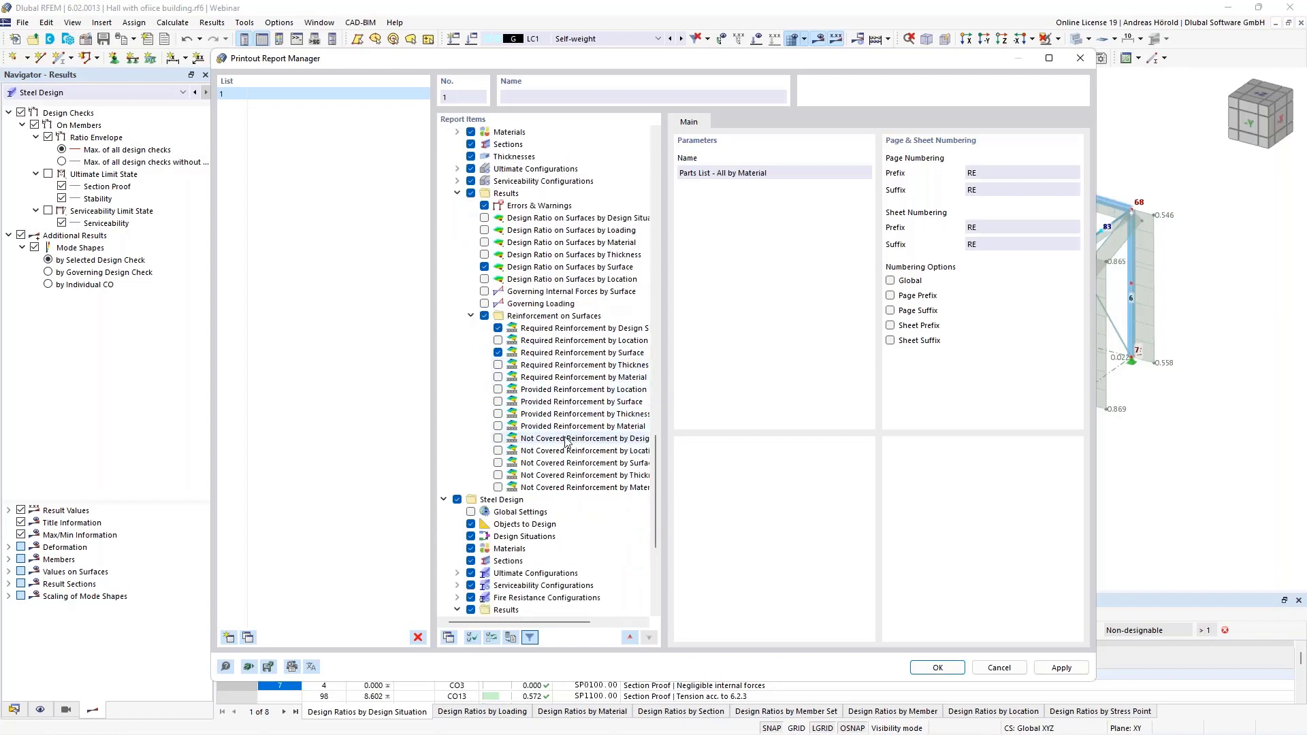
scroll(554, 423, "down", 5)
scroll(553, 424, "down", 2)
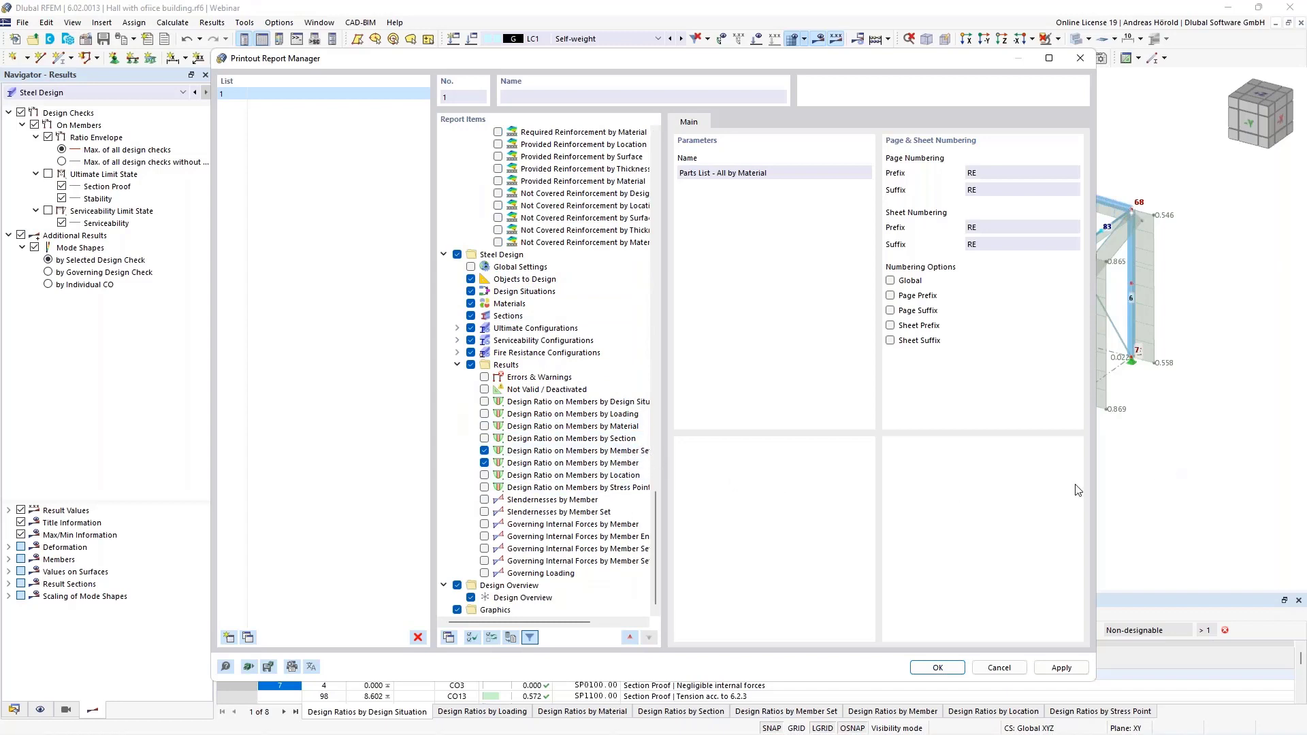
Enable the page prefix in the report numbering and check the prefixes of the Steel Design and Concrete Design chapters
left_click_drag(1095, 480, 1246, 480)
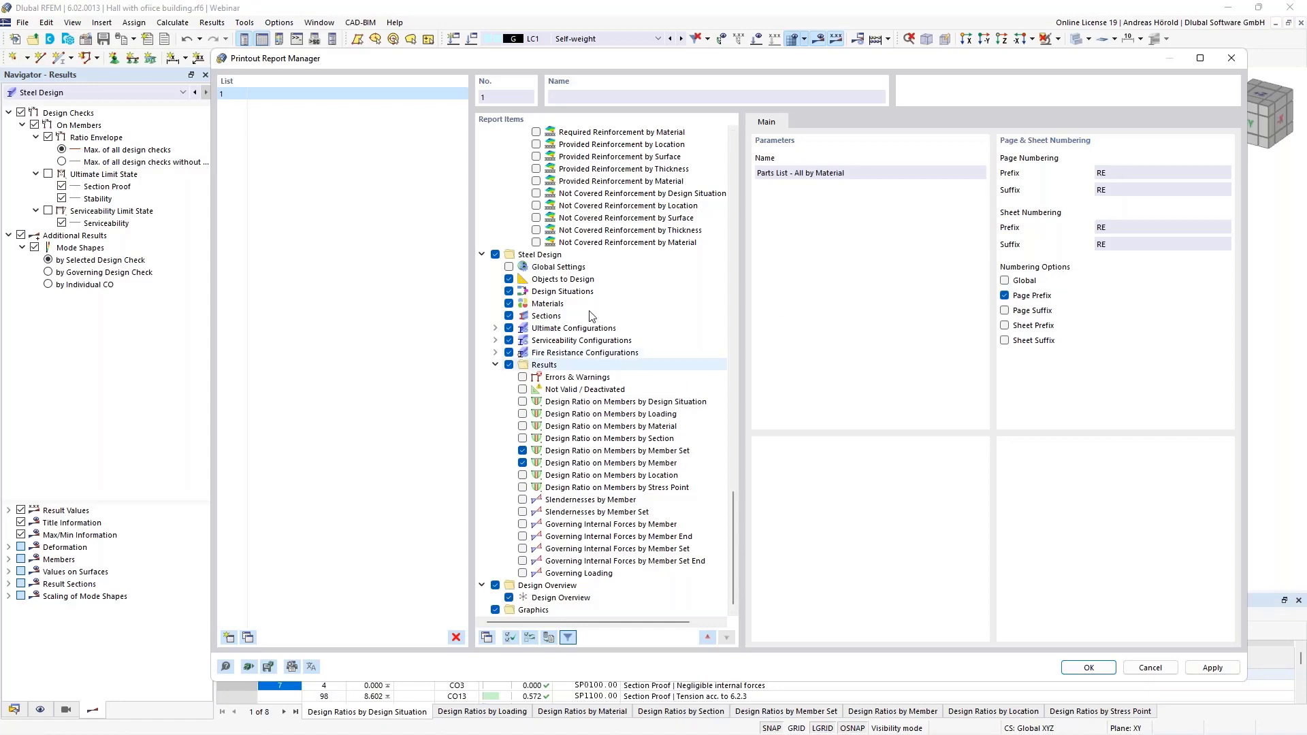
left_click(540, 256)
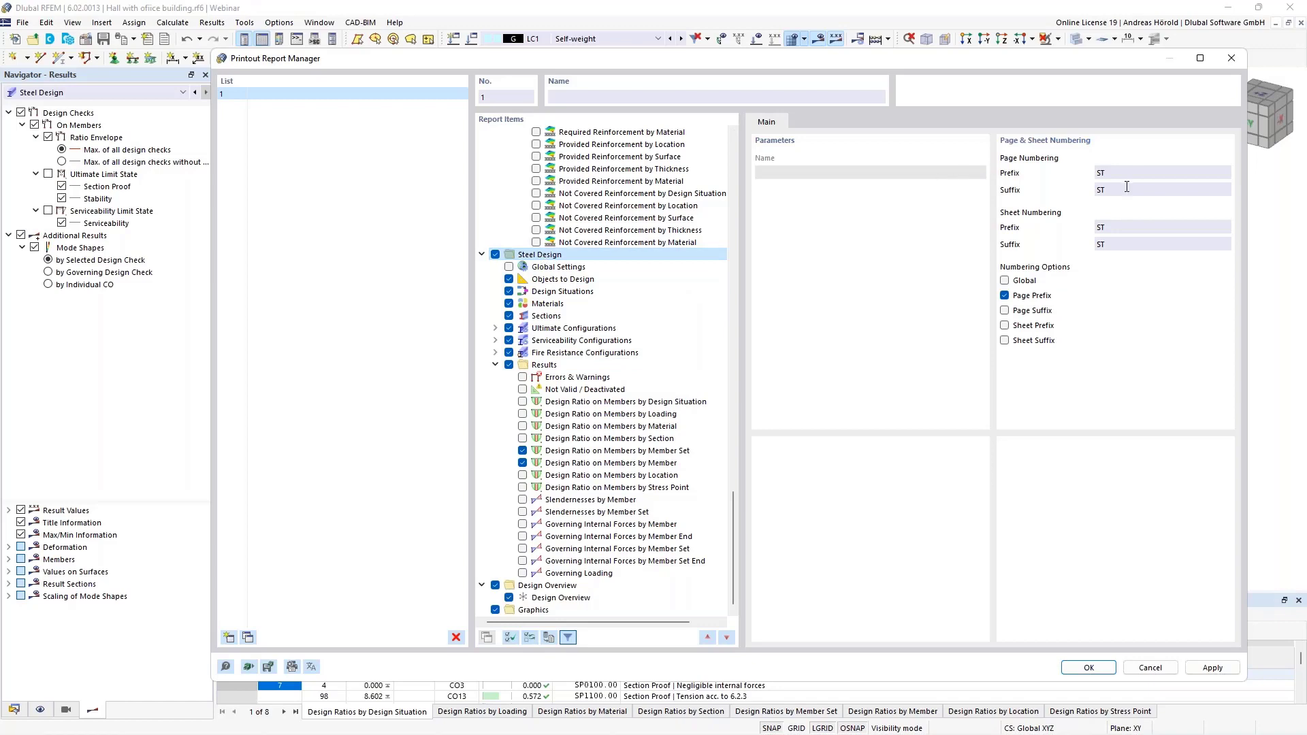
scroll(606, 301, "up", 12)
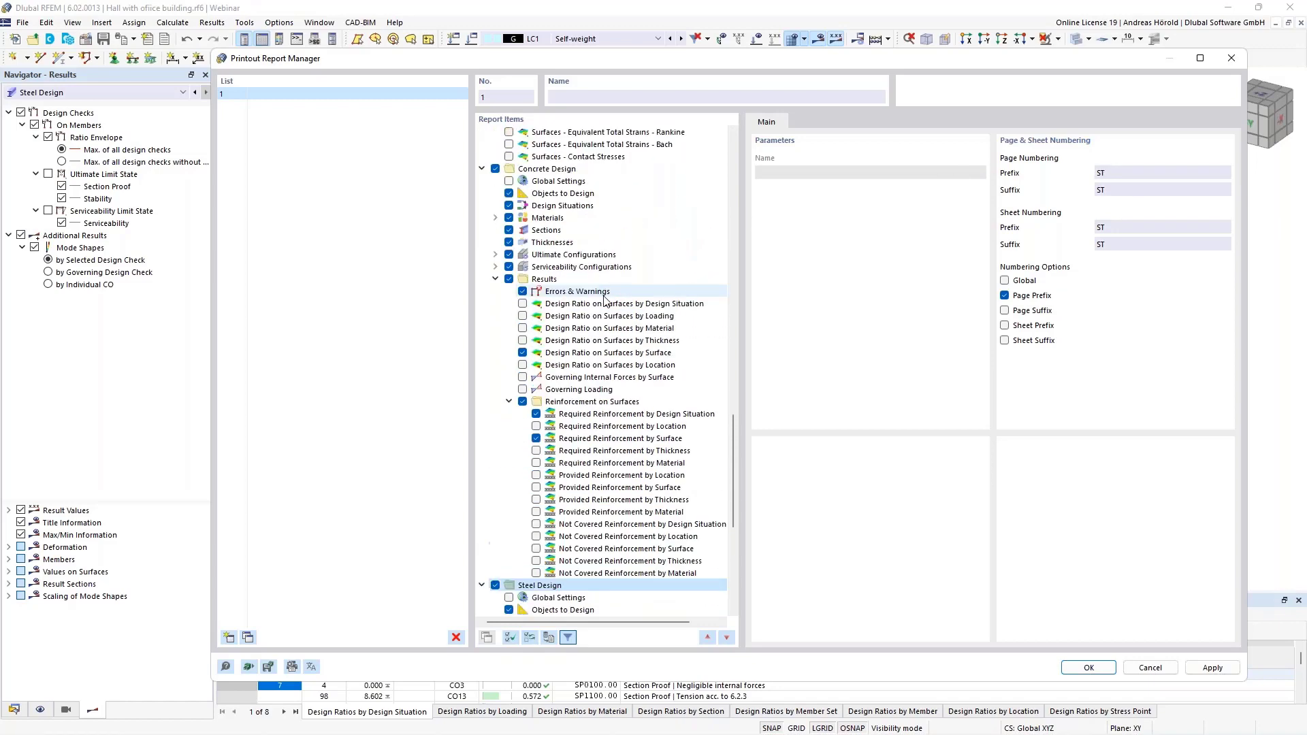
left_click(559, 279)
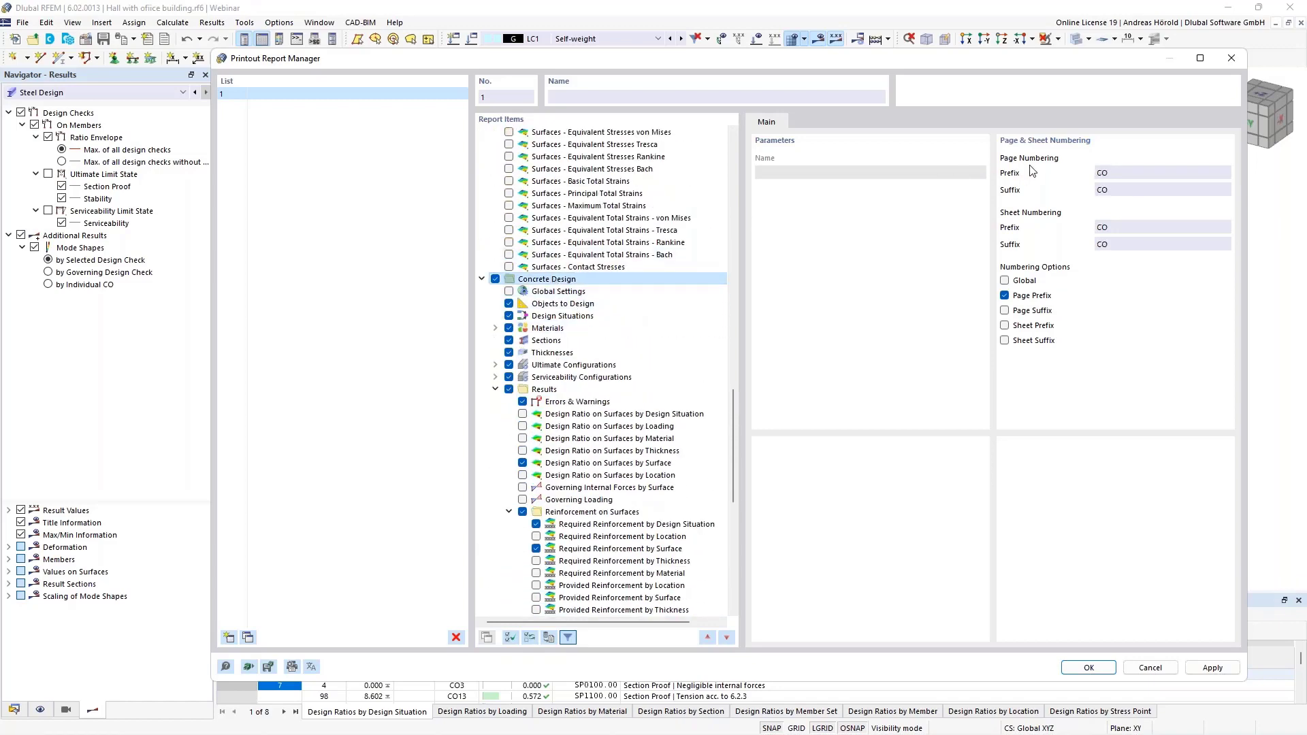
Check the page prefix of the Nodes item, disable the page prefix option and generate the printout report
scroll(567, 308, "up", 10)
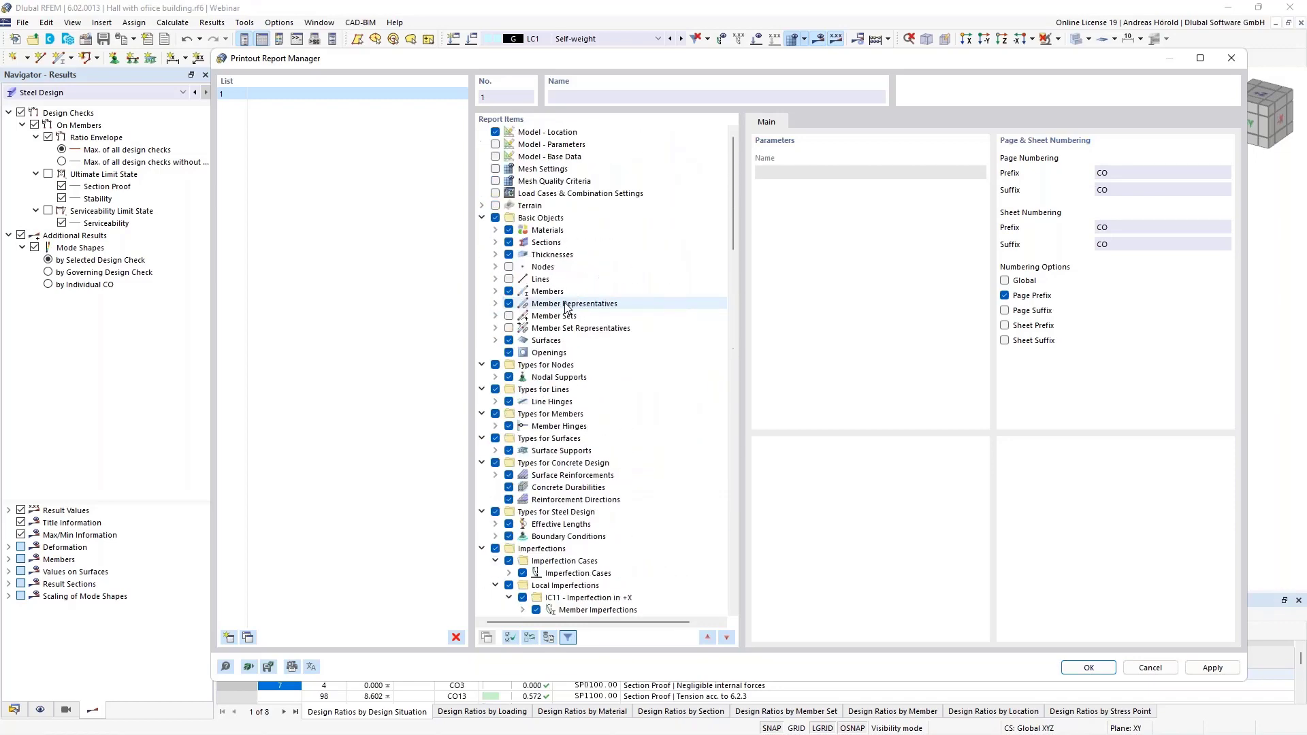
left_click(543, 268)
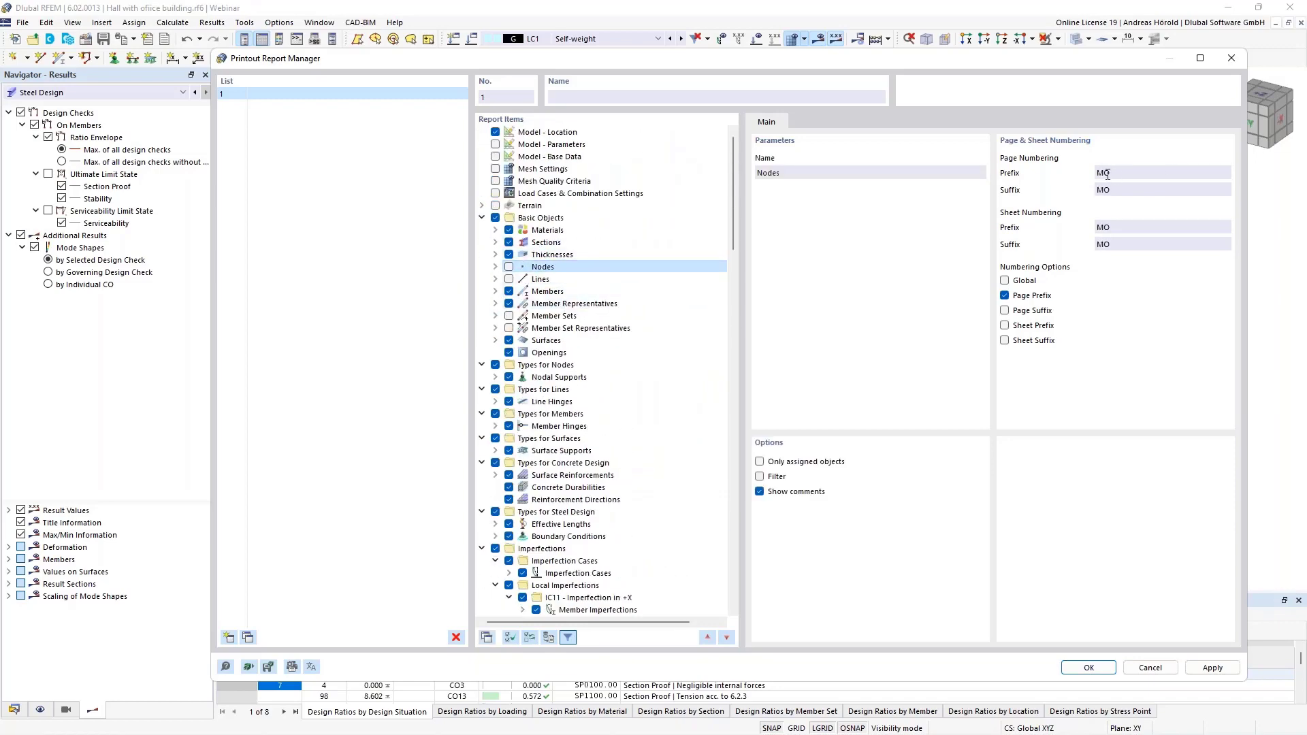
left_click(1005, 297)
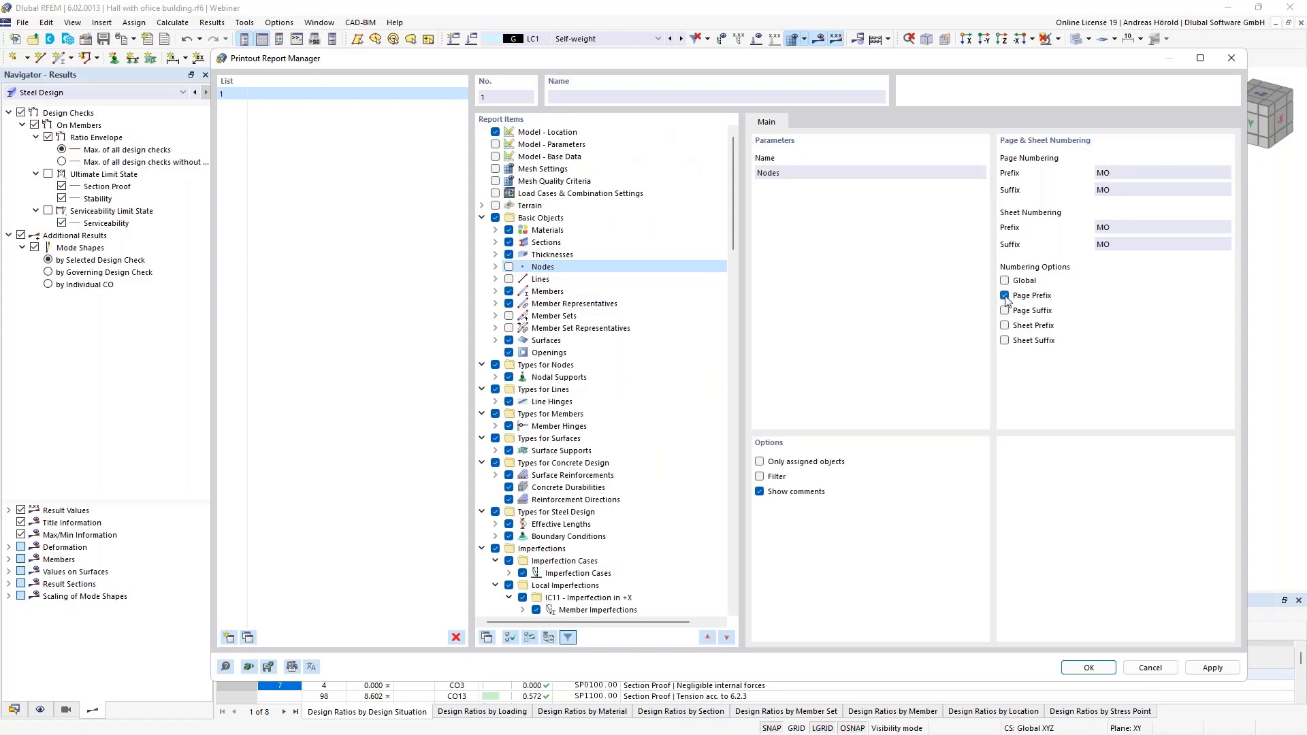
left_click(1088, 669)
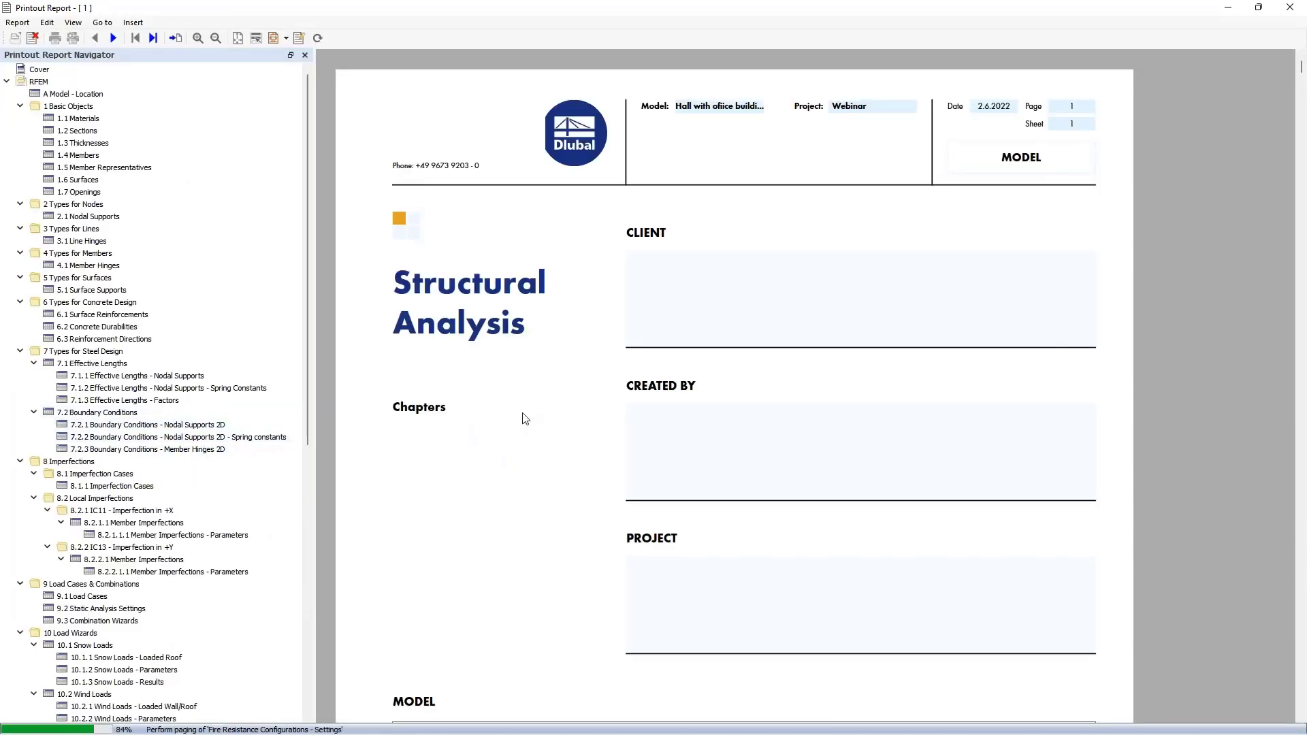
Look through the report's cover page with the model picture and the chapters down to the Steel Design graphics
scroll(467, 455, "down", 3)
scroll(467, 455, "down", 4)
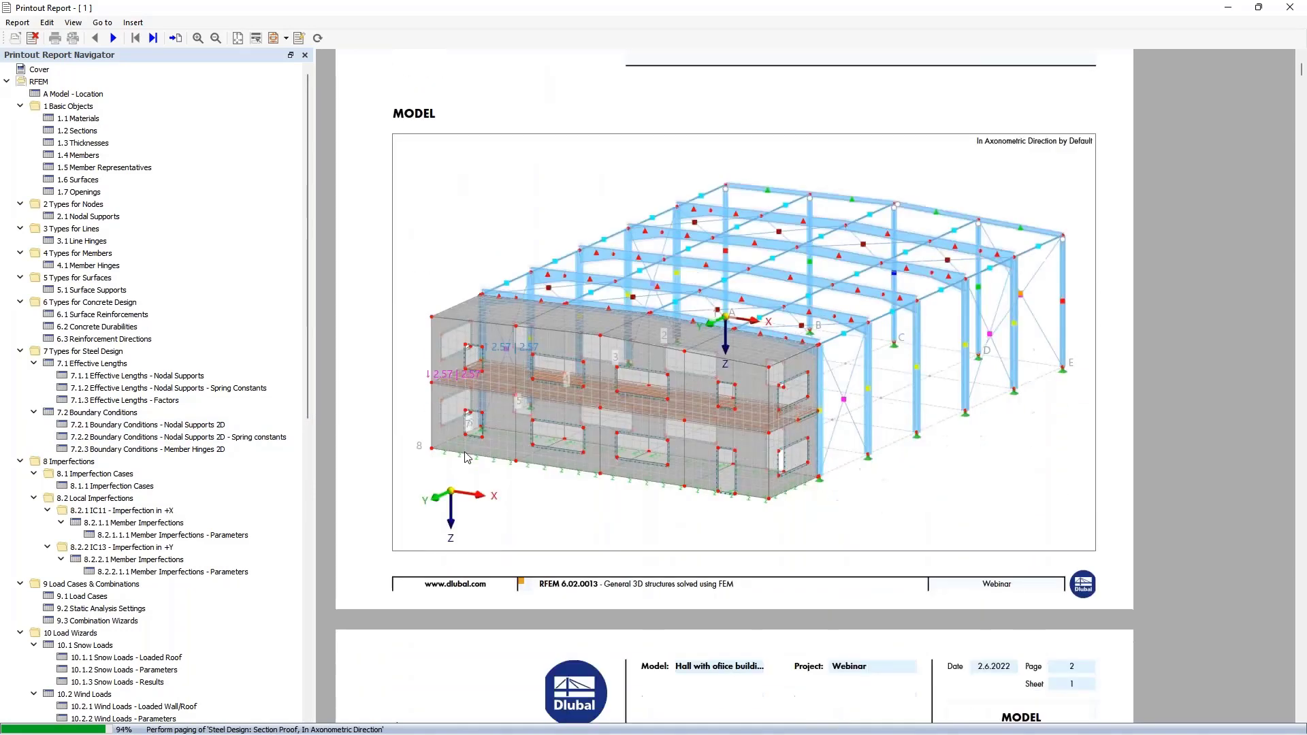
scroll(155, 399, "down", 15)
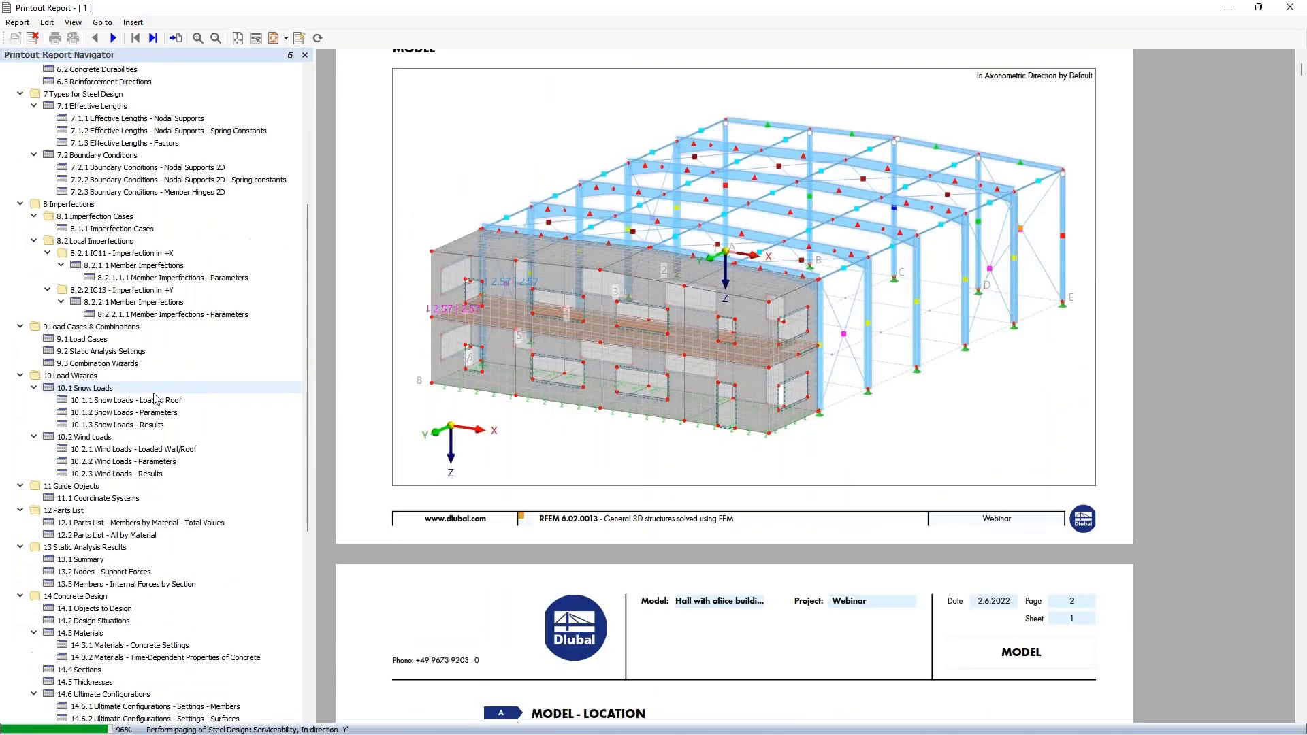
scroll(155, 391, "down", 10)
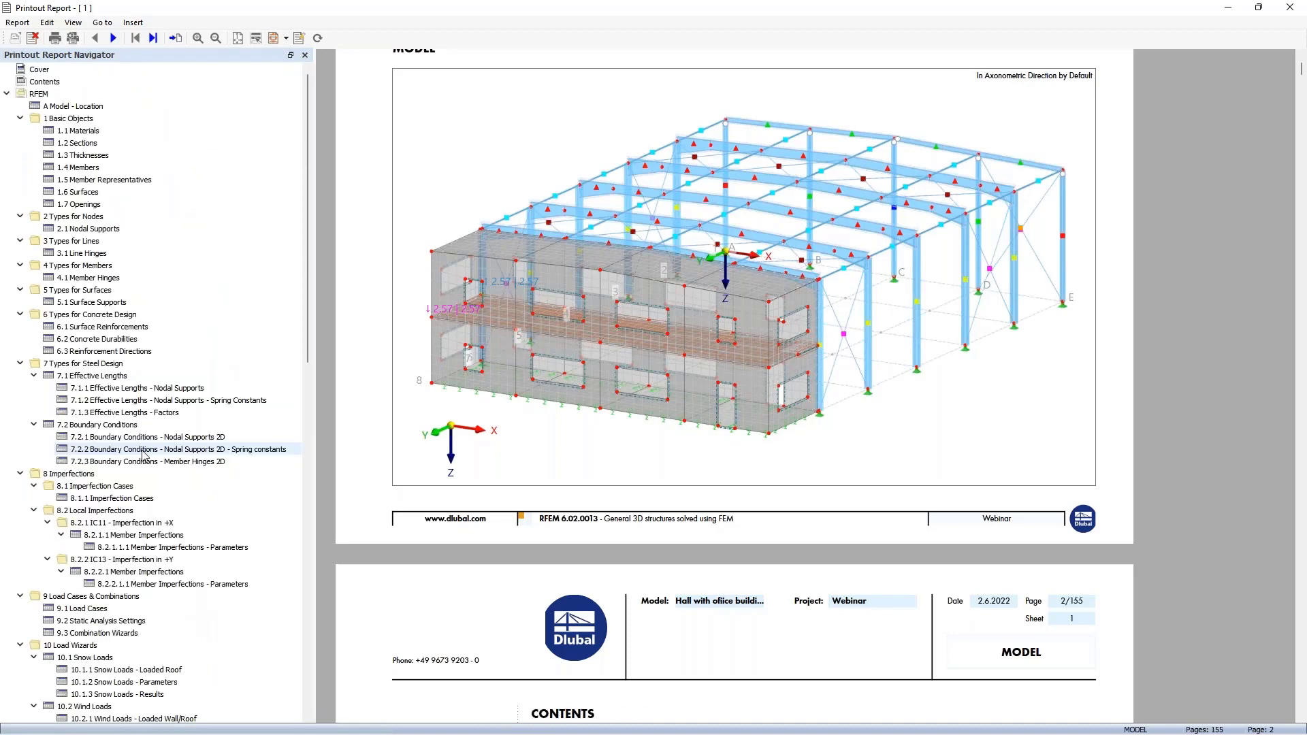
scroll(141, 453, "down", 20)
scroll(143, 455, "down", 5)
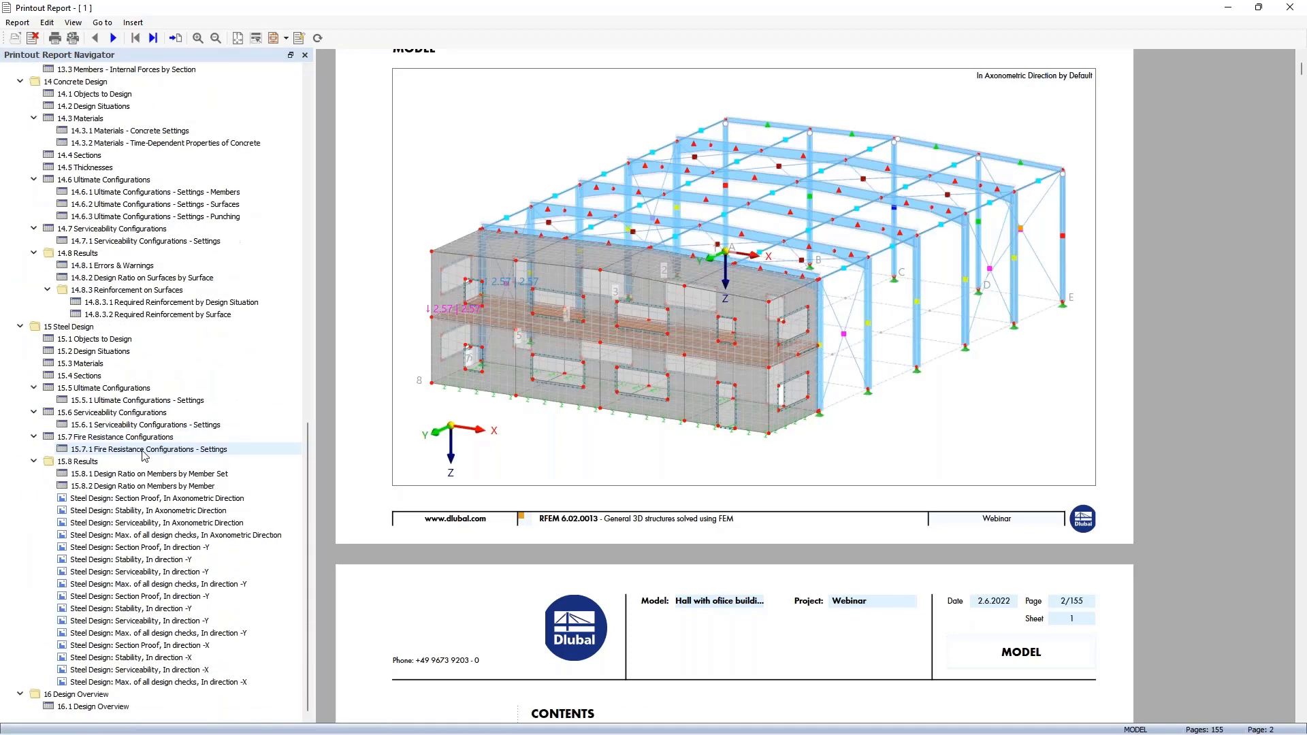
Show the Section Proof graphic in axonometric direction with two whole report pages side by side
left_click(140, 499)
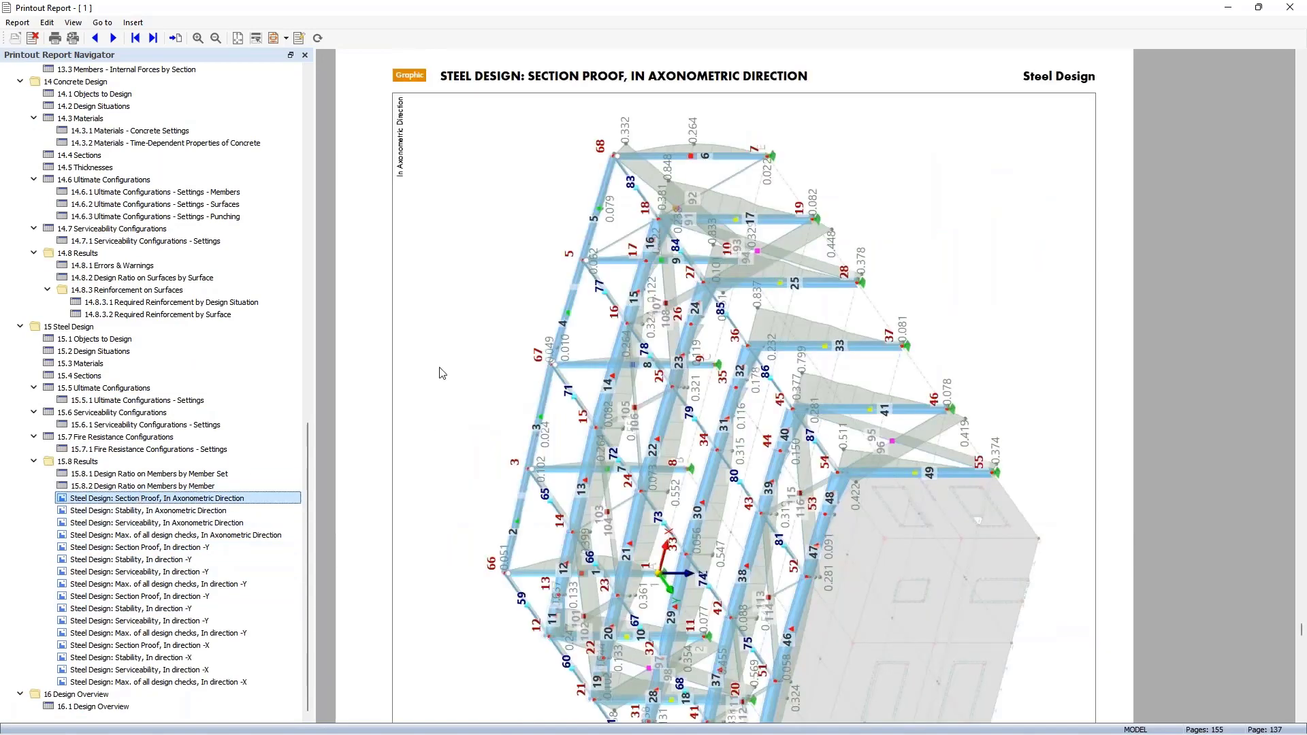
left_click(288, 39)
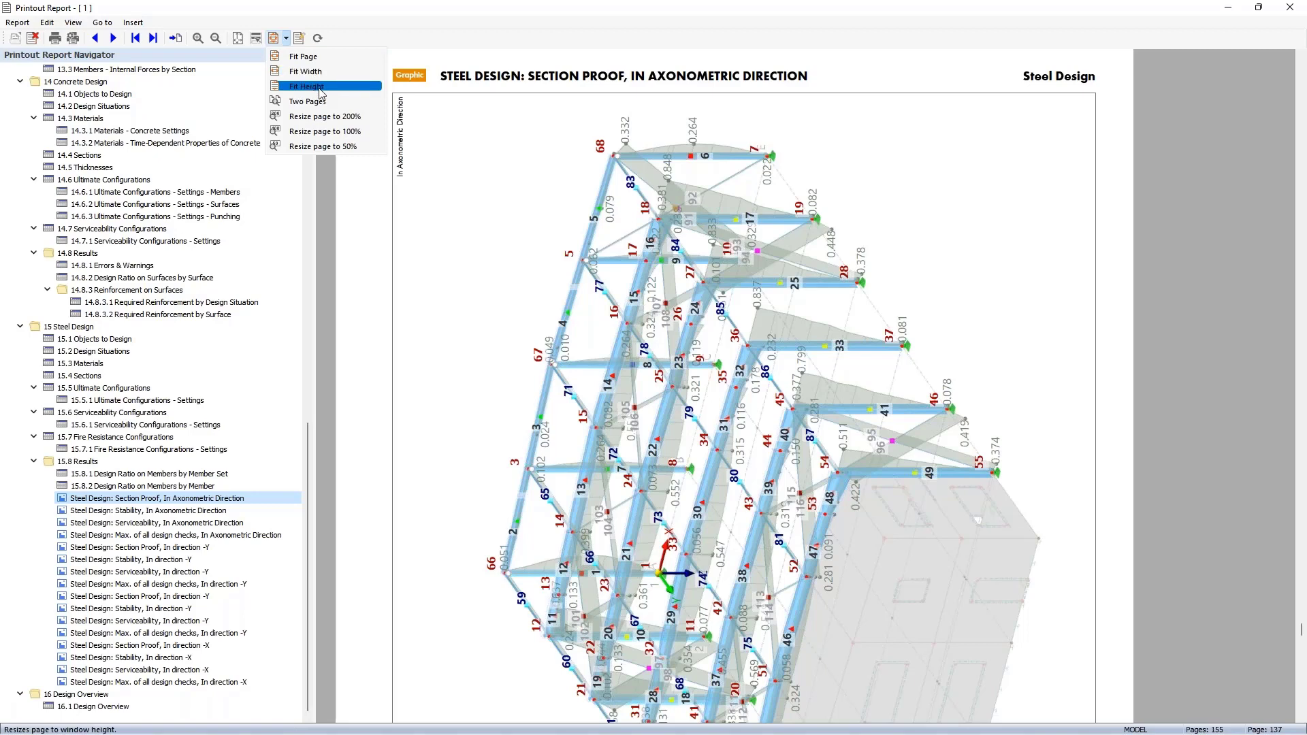
left_click(300, 59)
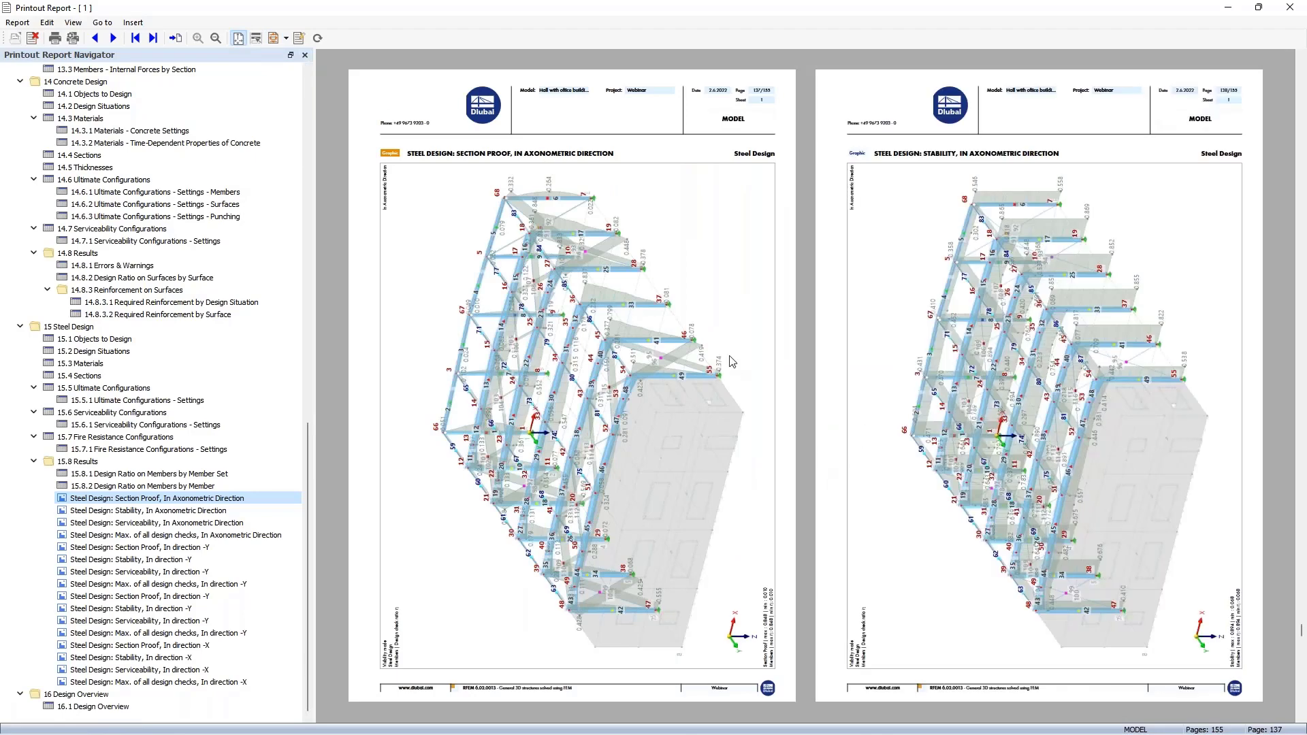
Examine the Steel Design graphics in the axonometric, -Y and -X directions for section proof, stability, serviceability and maximum design checks
scroll(732, 362, "down", 2)
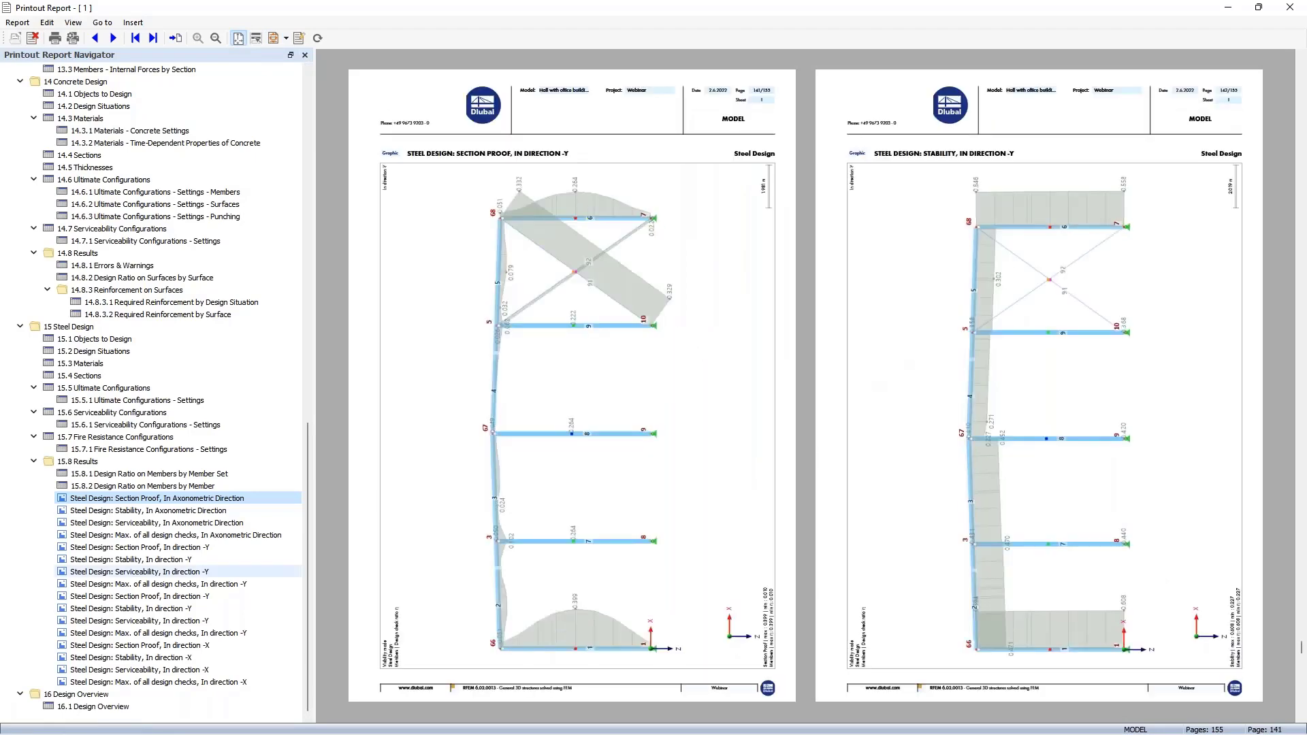
left_click(132, 523)
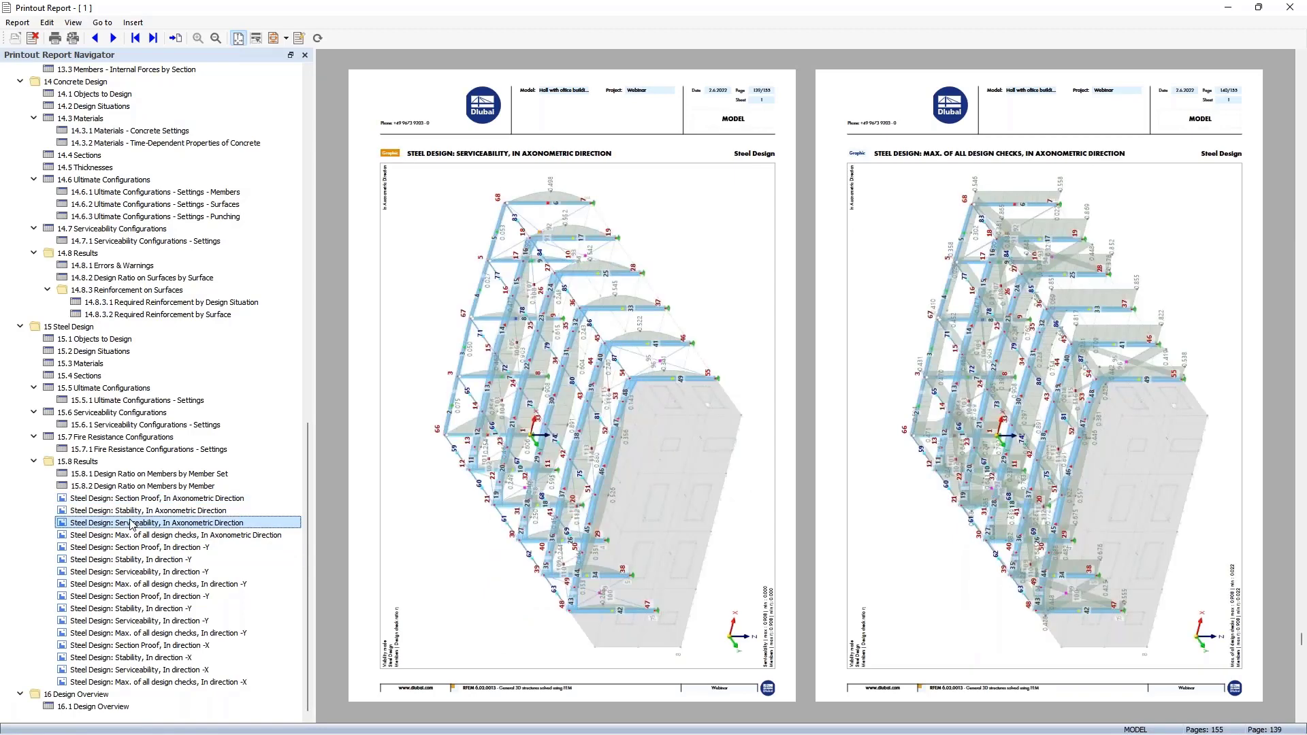
left_click(139, 560)
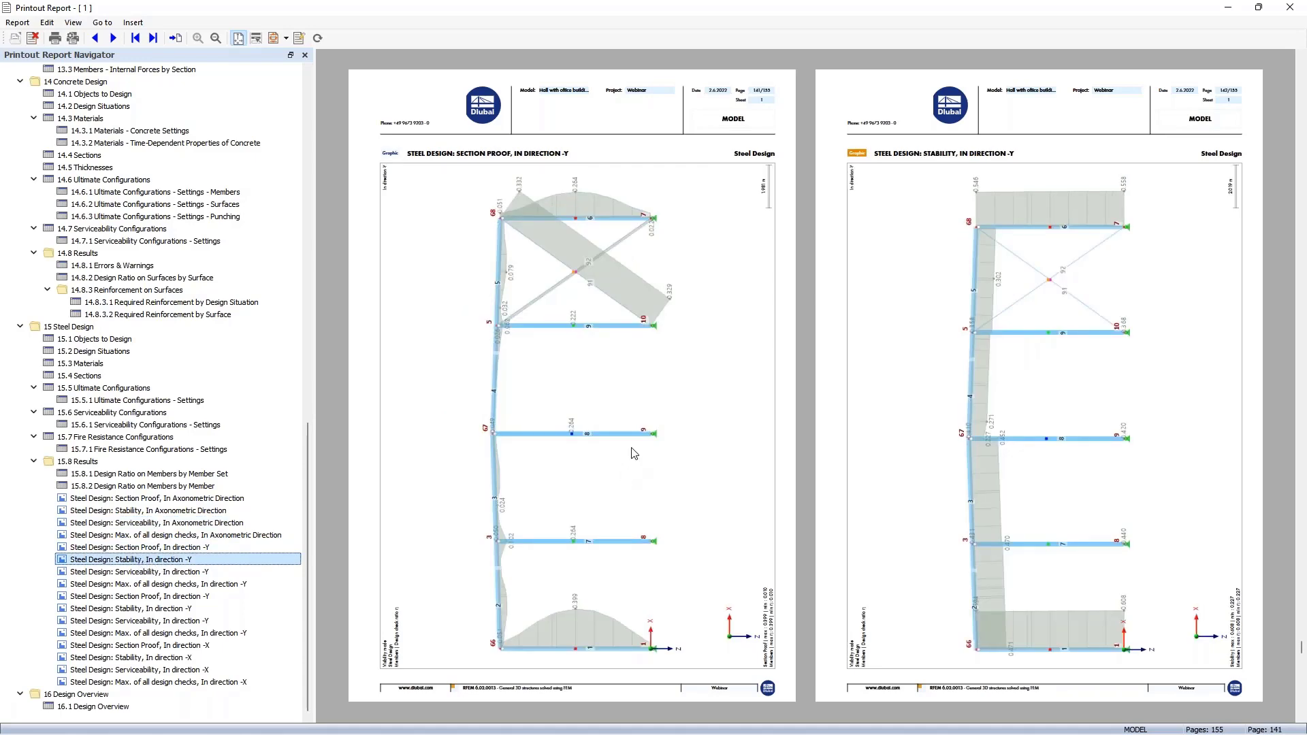
scroll(754, 504, "down", 1)
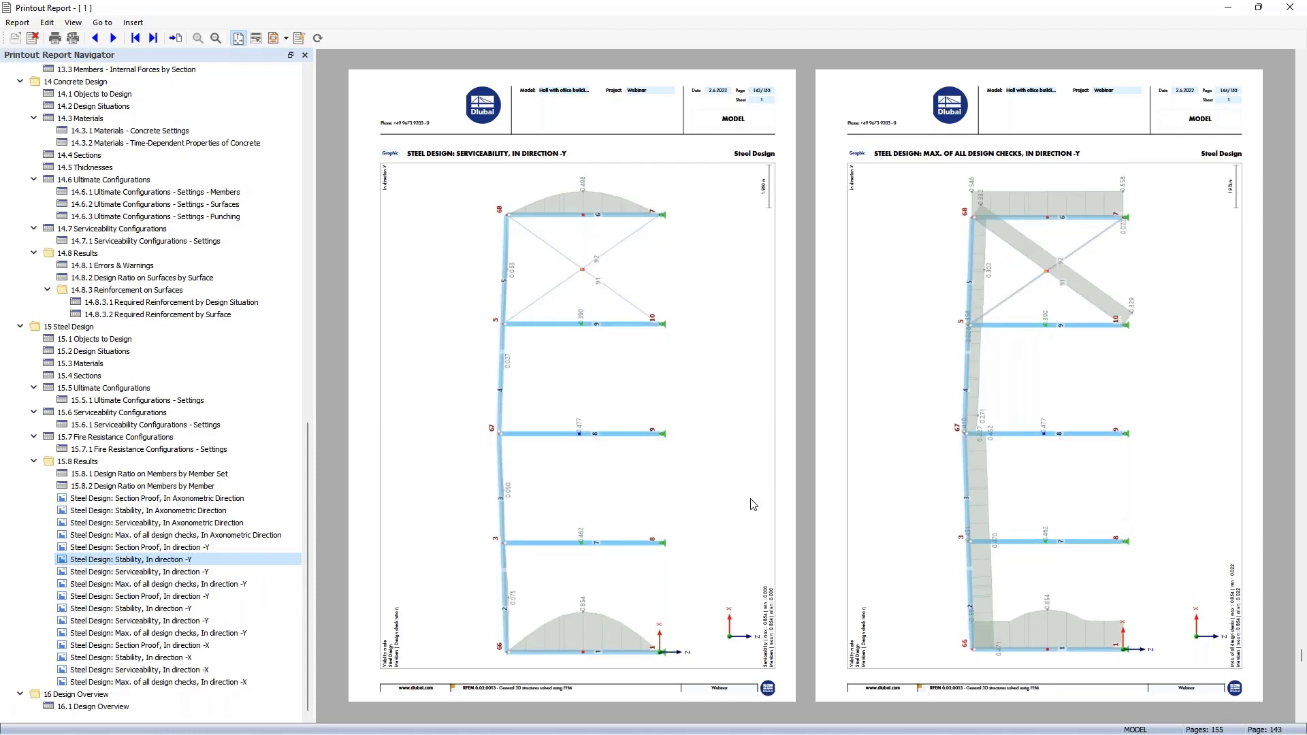
scroll(754, 505, "down", 1)
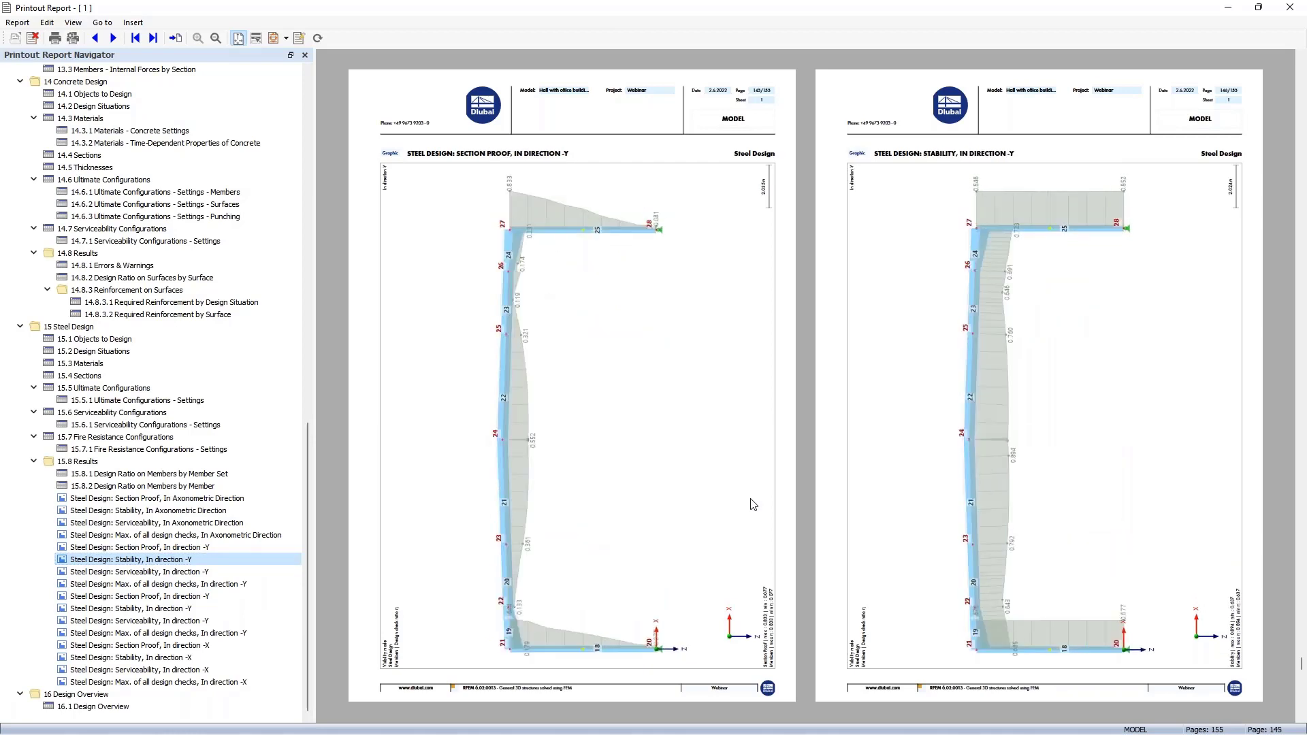
scroll(681, 490, "down", 1)
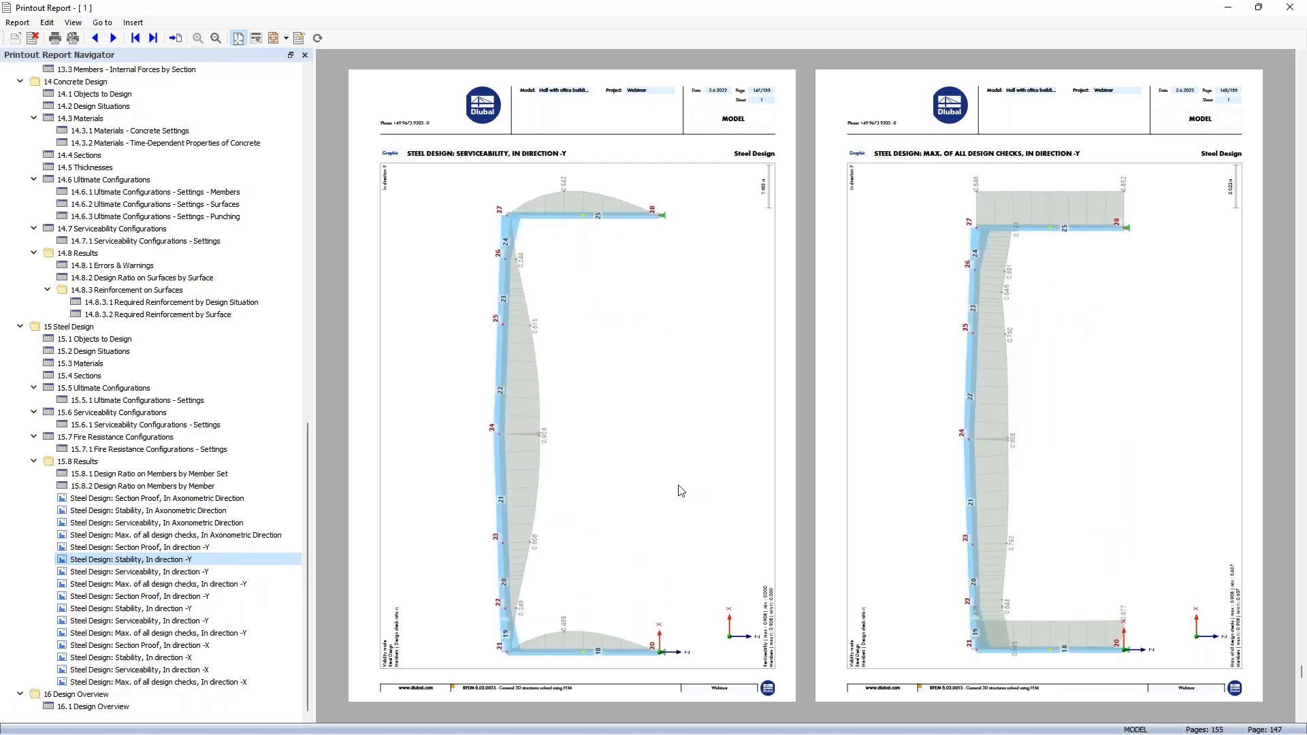
scroll(681, 490, "down", 1)
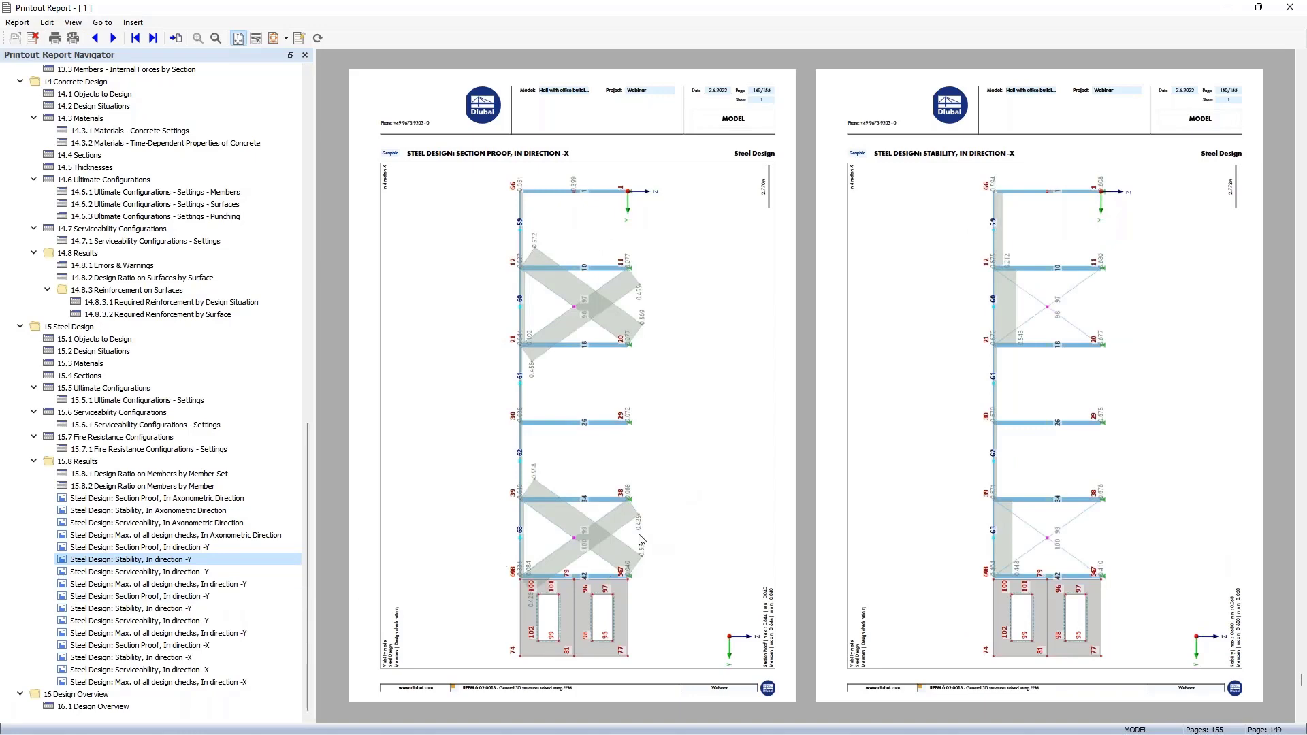
scroll(642, 541, "down", 1)
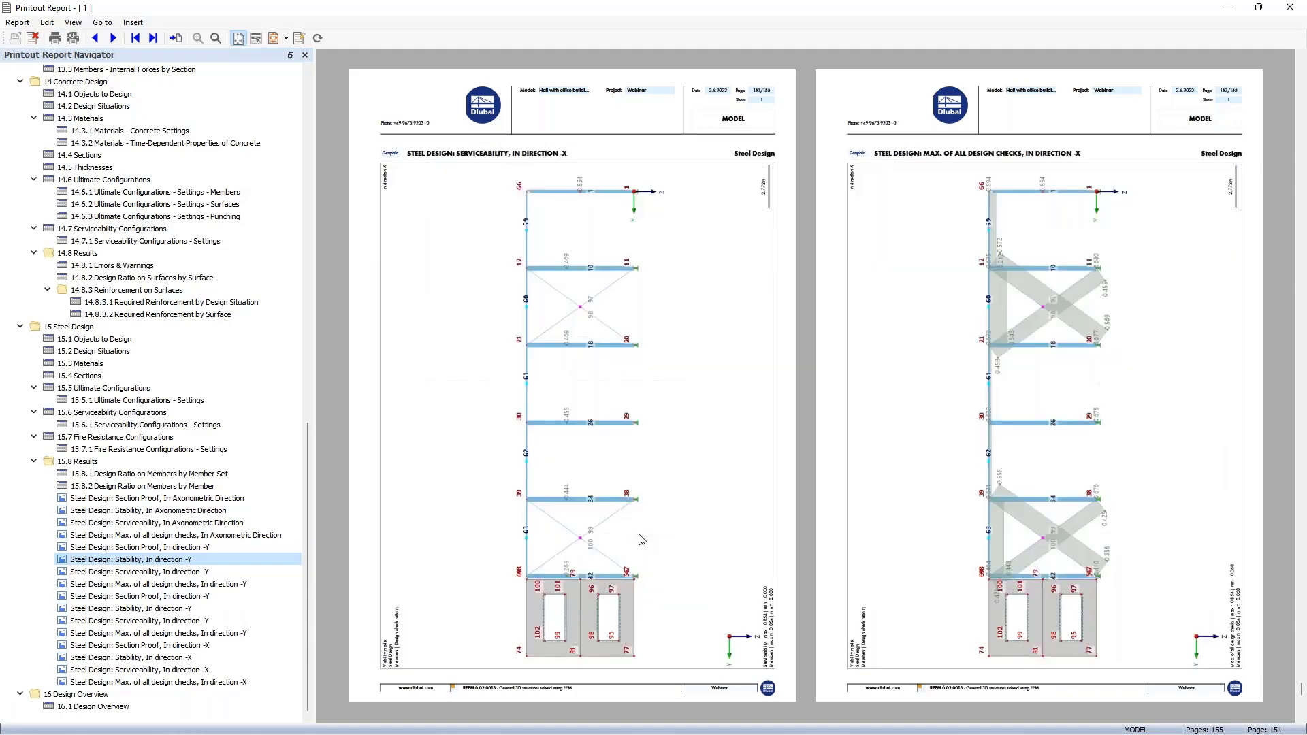
scroll(642, 541, "up", 1)
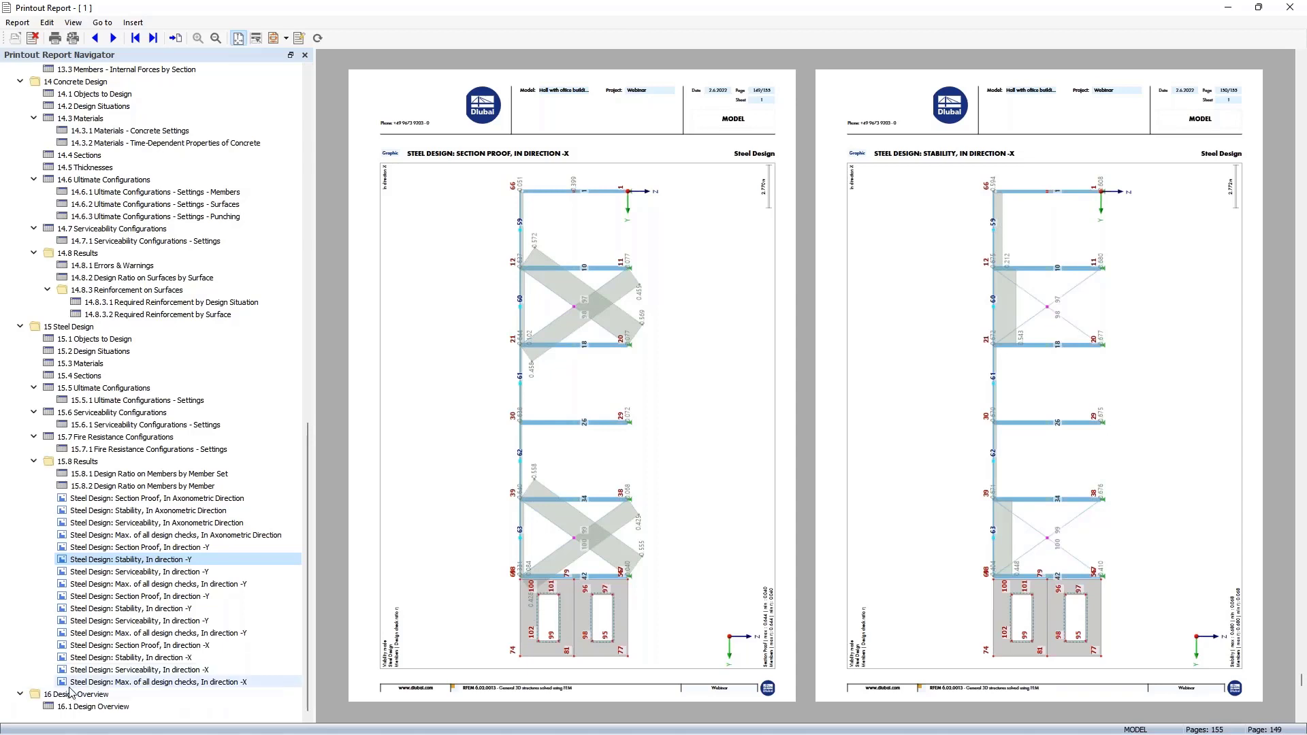
Set the four Steel Design graphics in direction -X to the As screen view picture type and check the Section Proof page
left_click(120, 647)
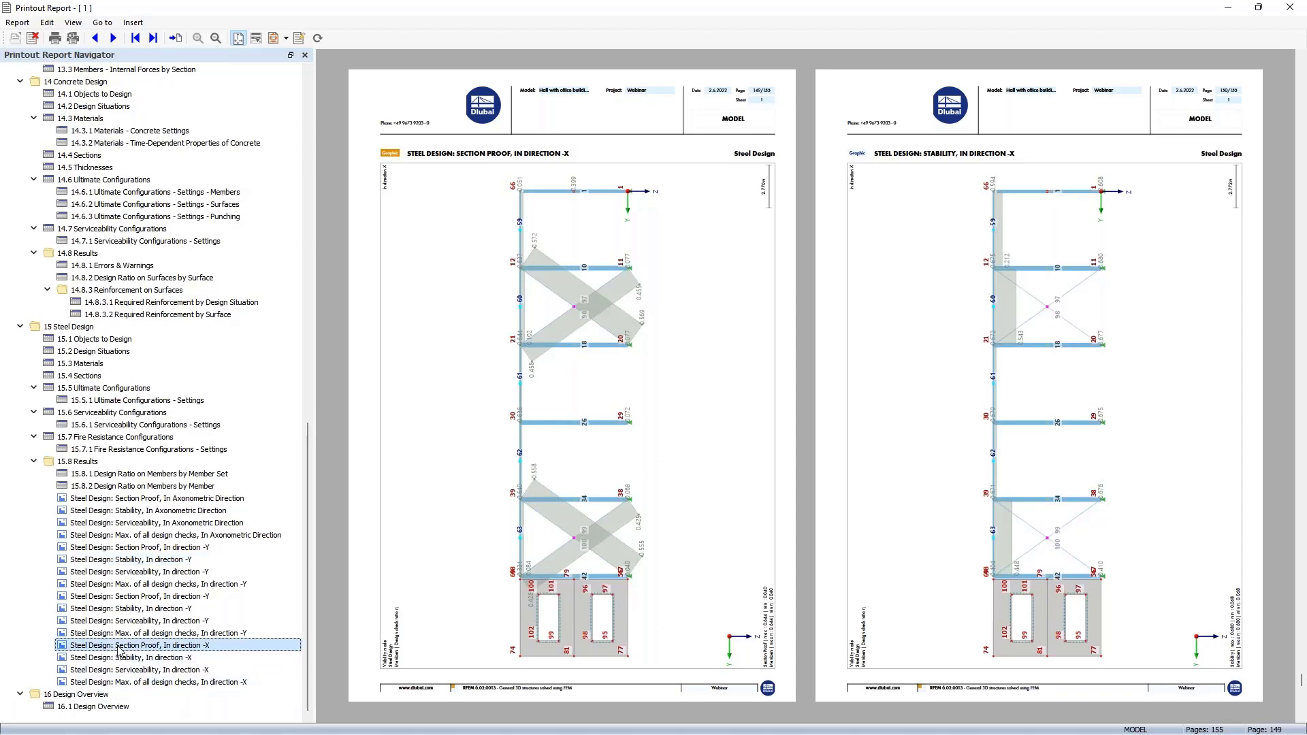
left_click(109, 683, "shift")
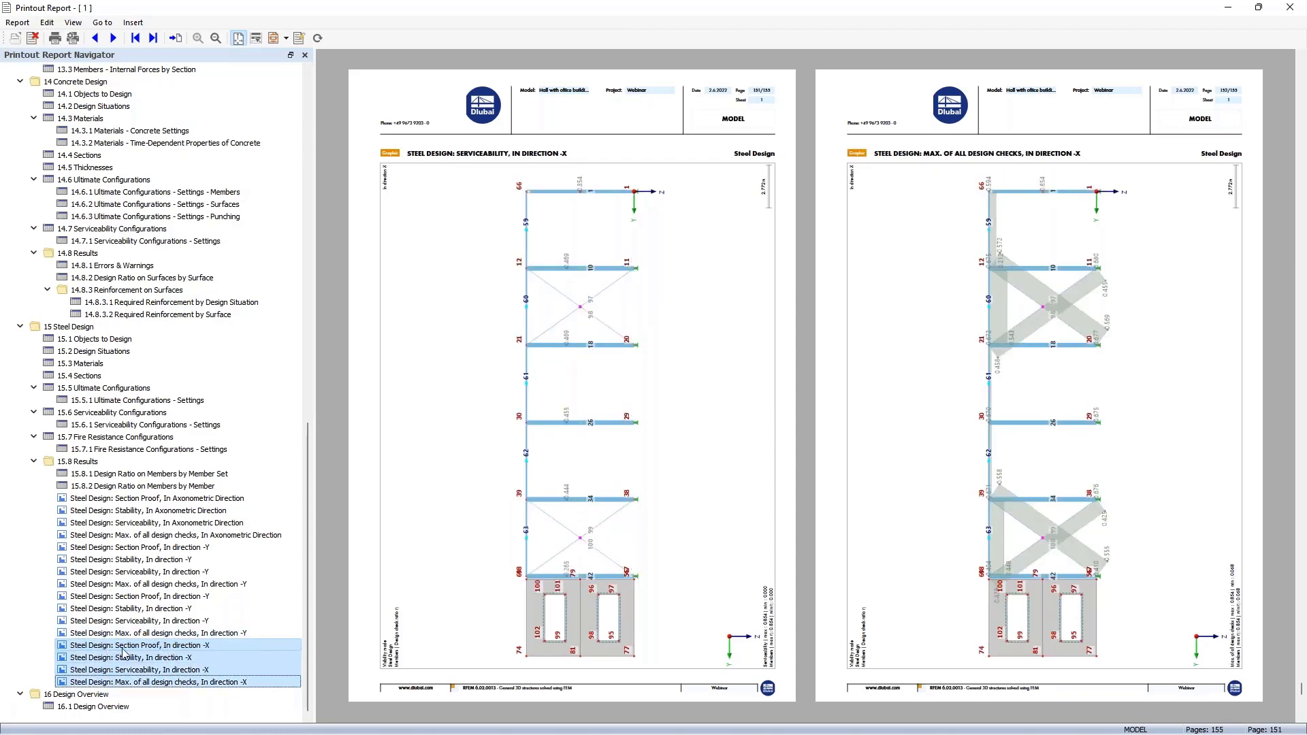
right_click(167, 658)
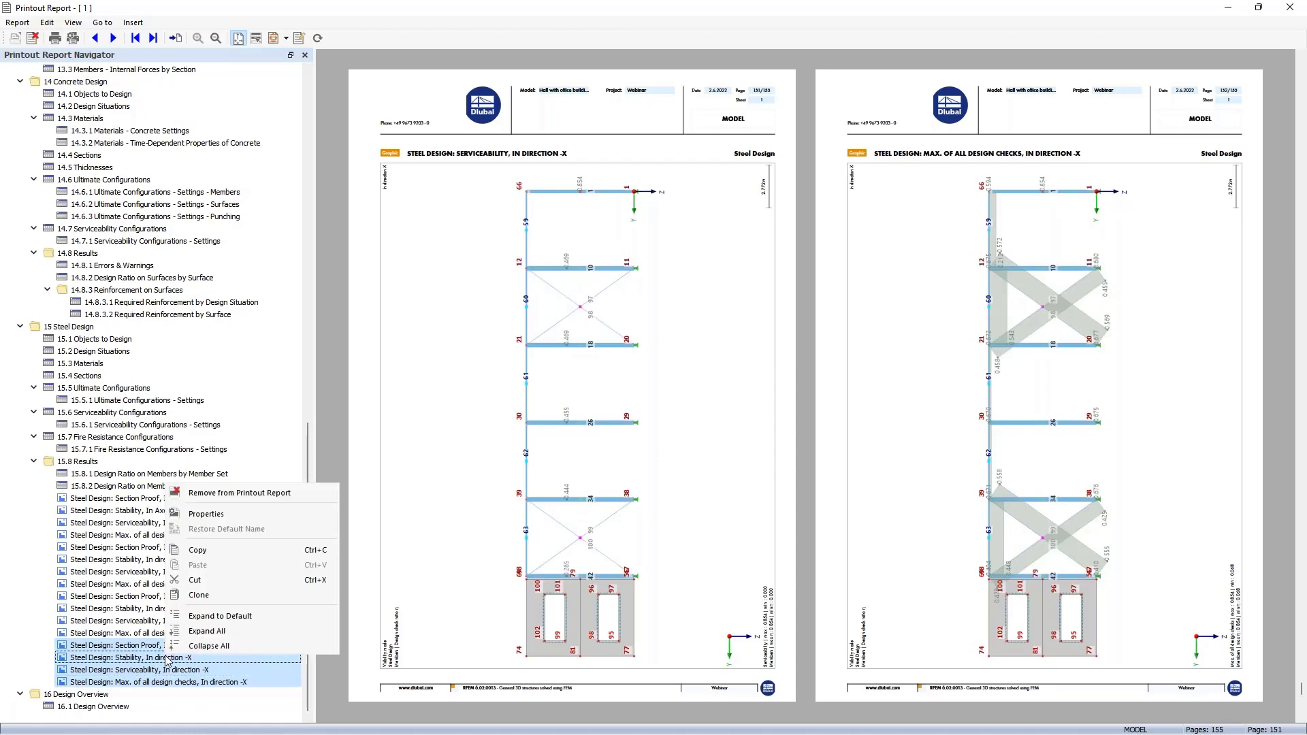
left_click(222, 516)
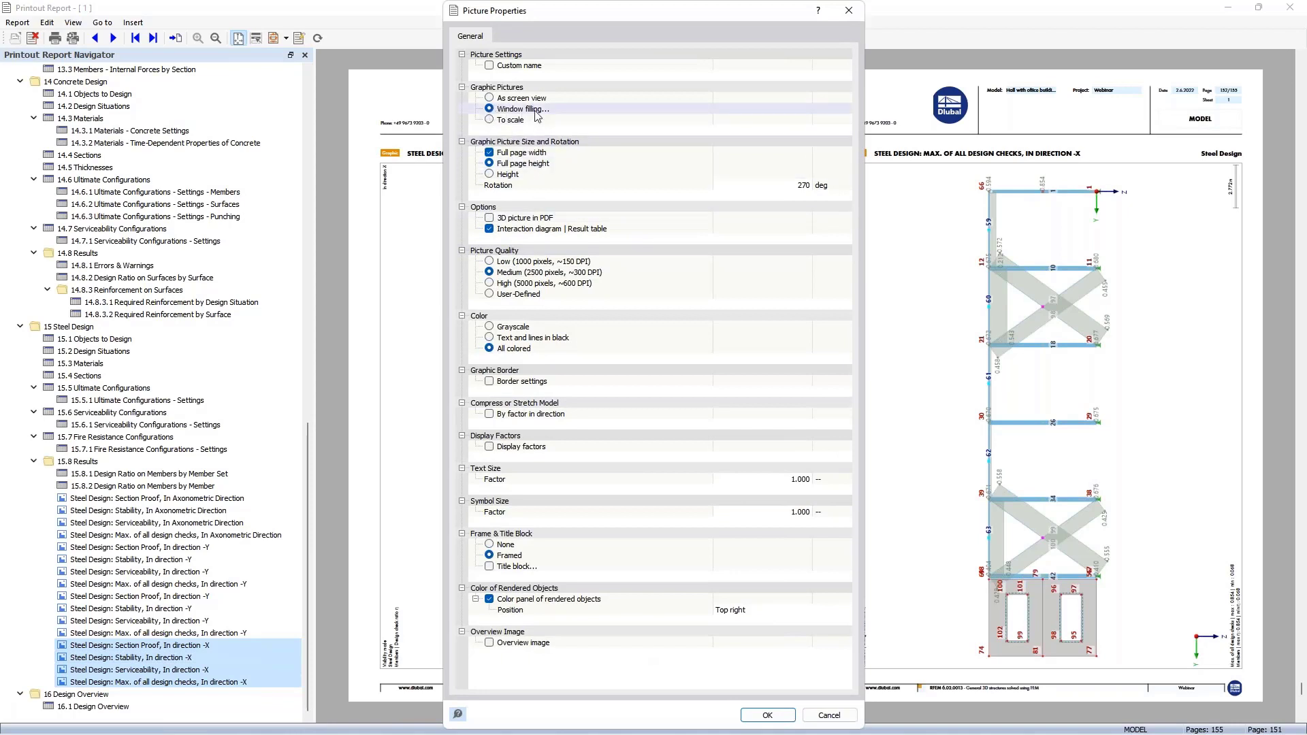
left_click(488, 99)
left_click(489, 99)
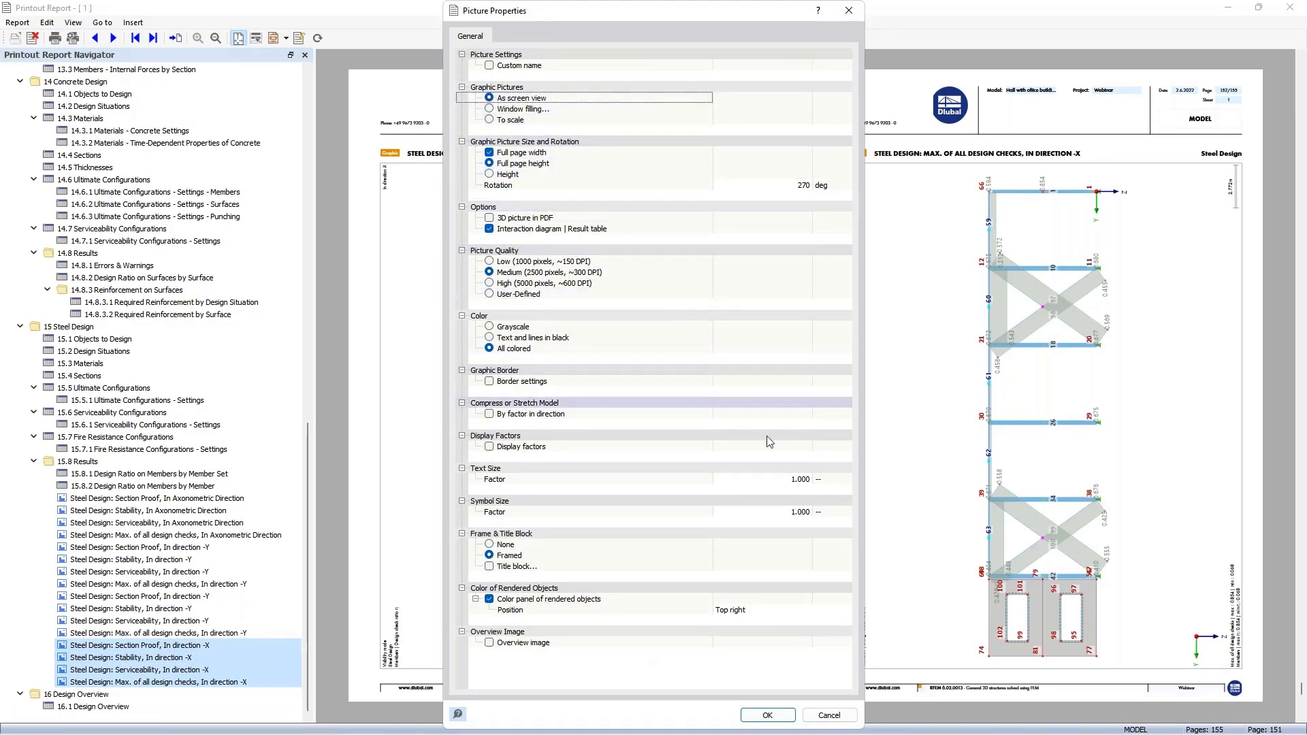
left_click(768, 716)
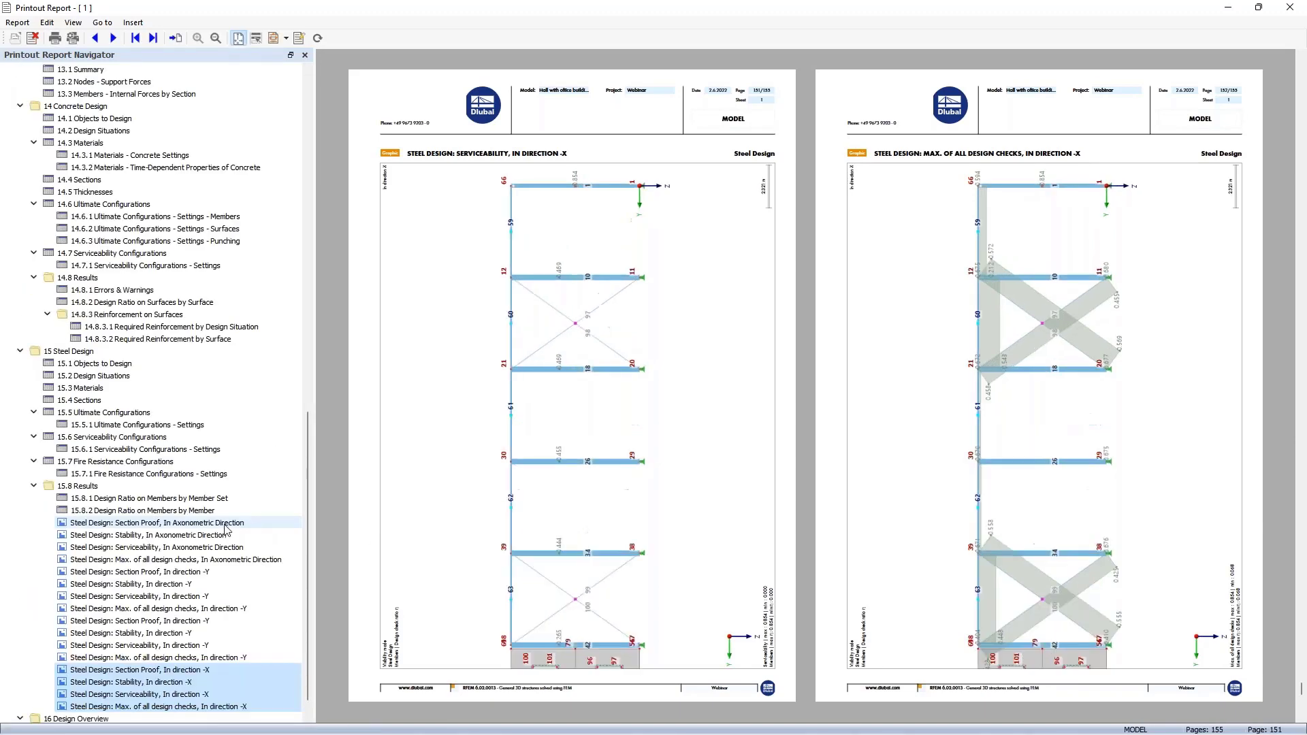
left_click(183, 645)
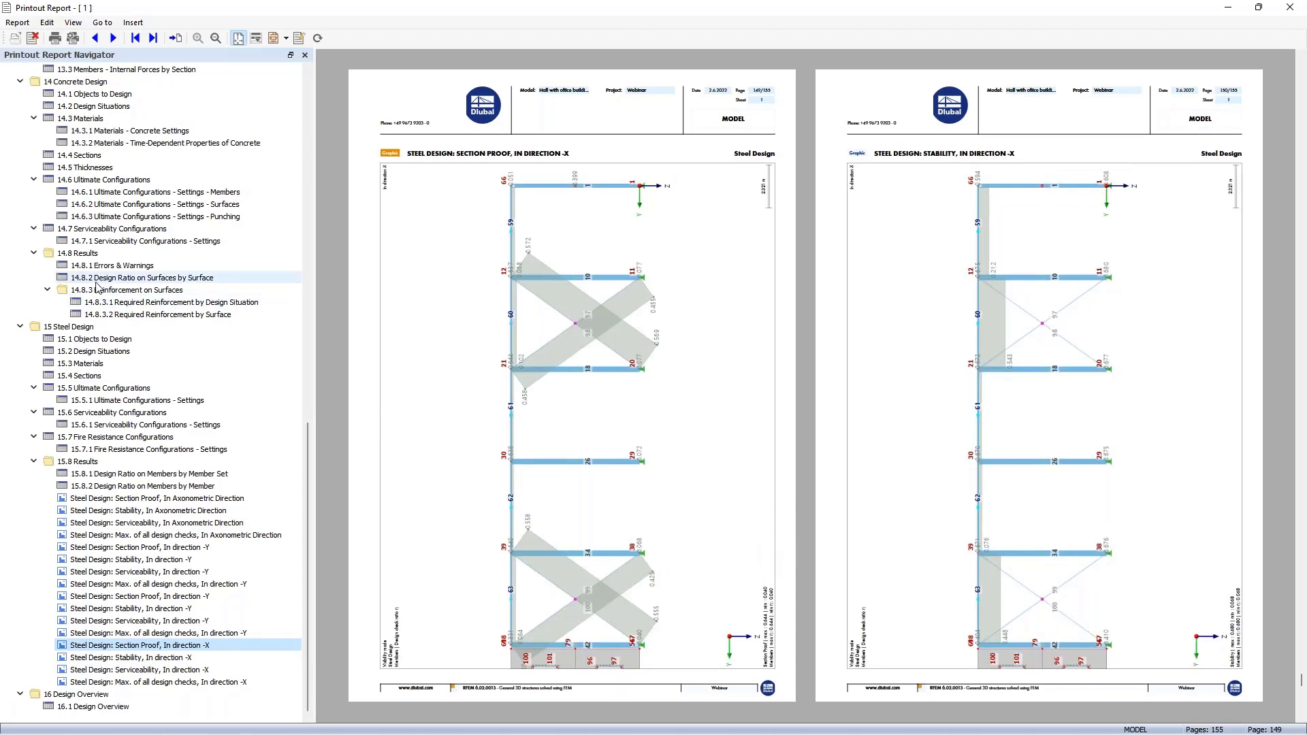
Show the Parts List - Members by Material - Total Values table with the report page fitted to the window width
scroll(97, 286, "up", 5)
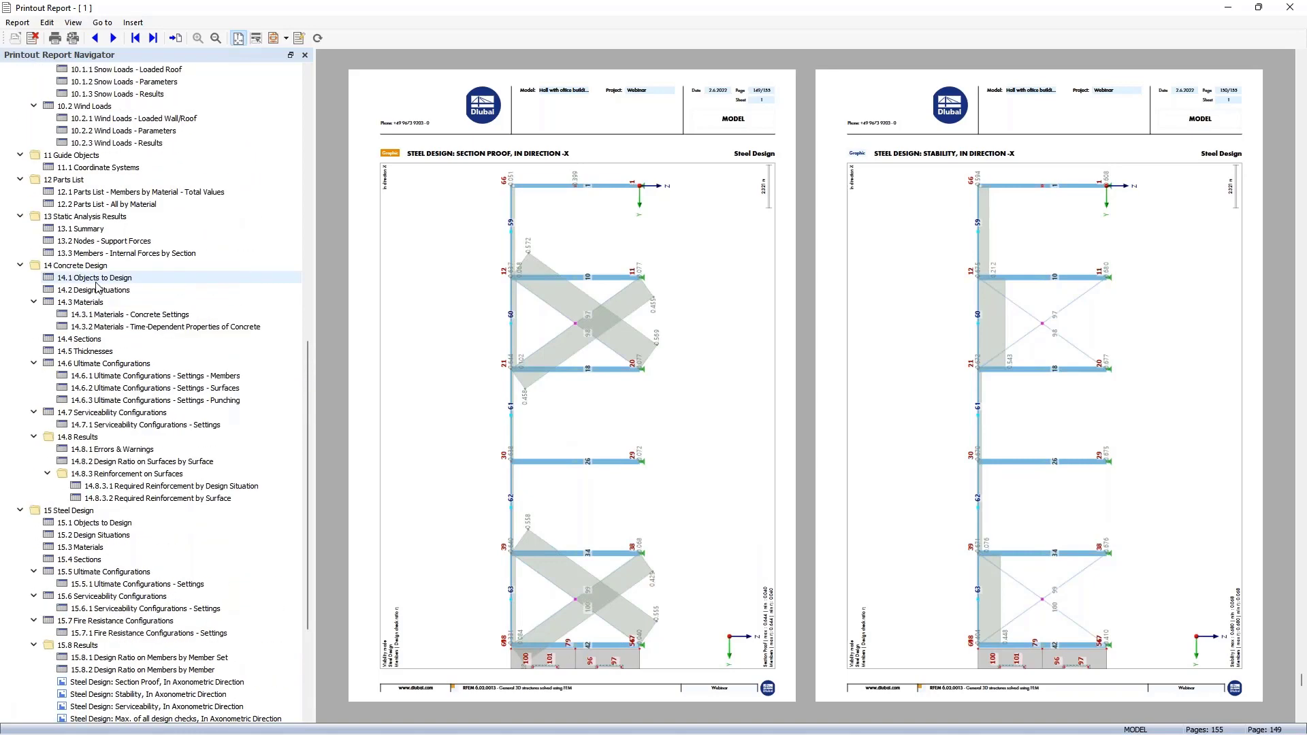
left_click(115, 193)
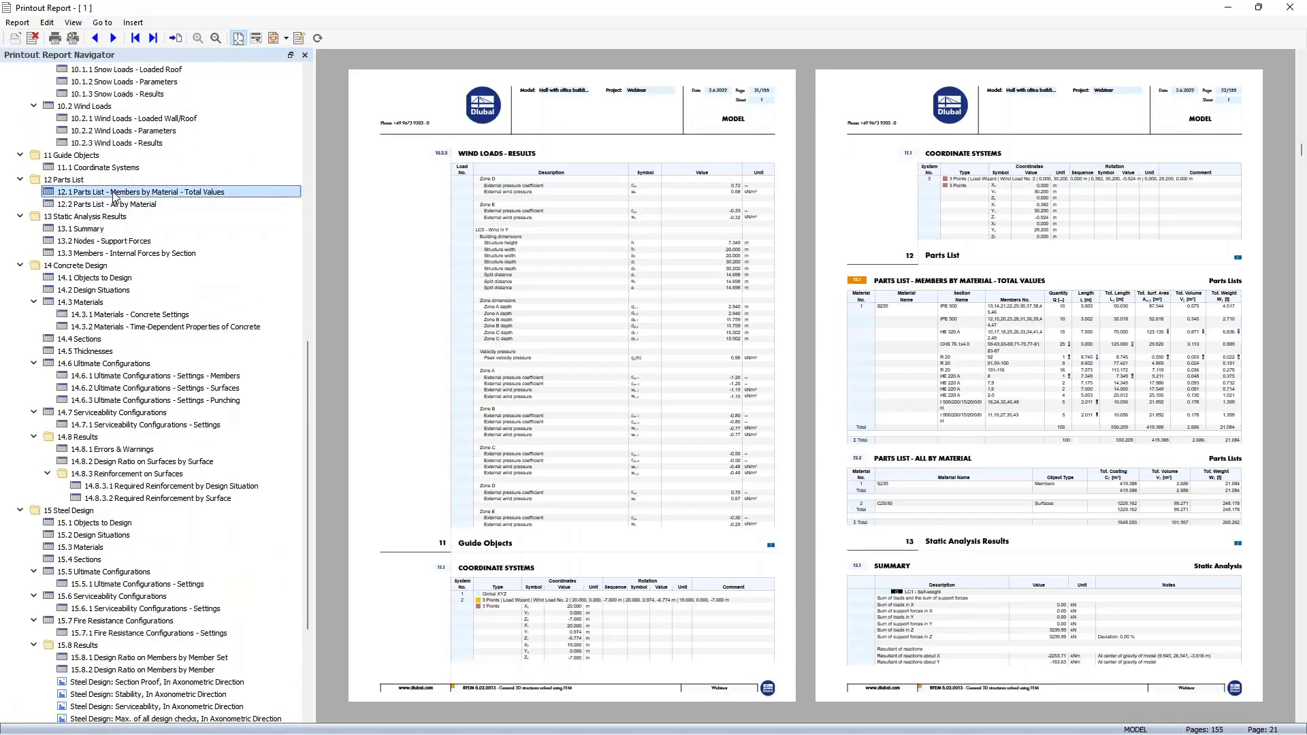
left_click(286, 38)
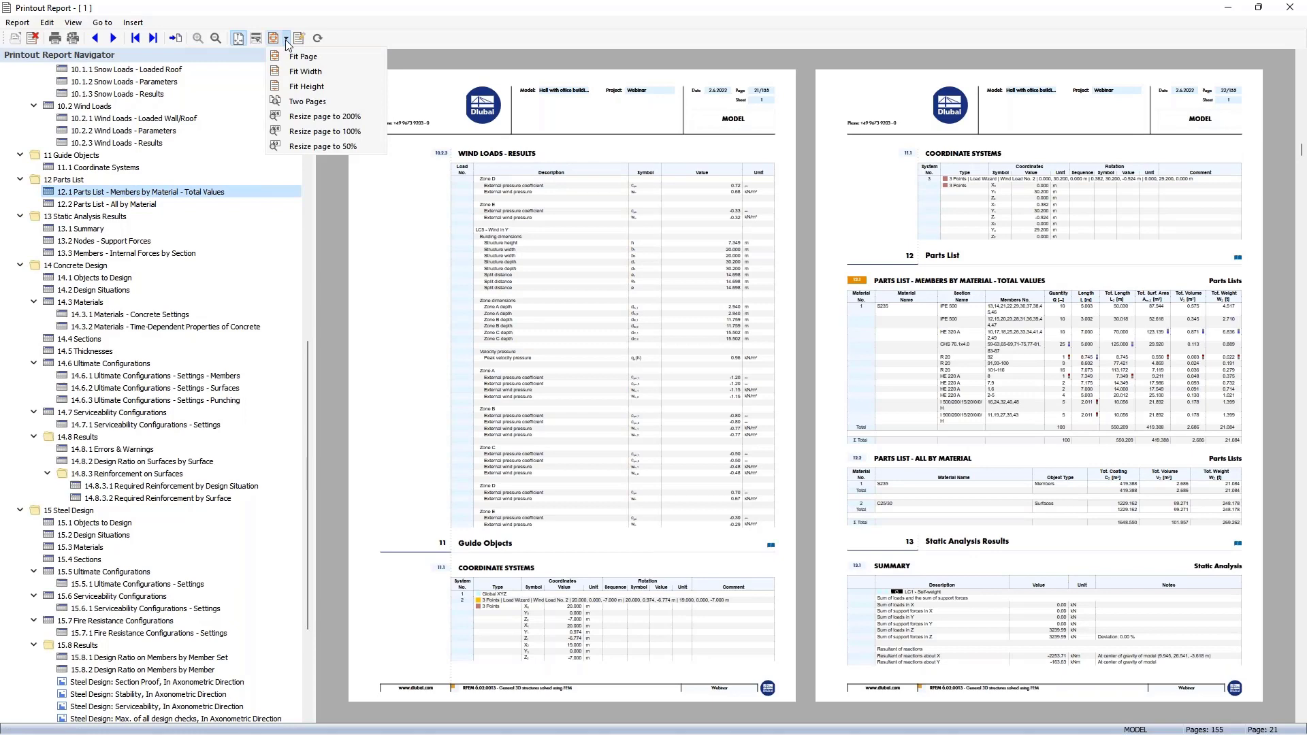
left_click(312, 72)
left_click(100, 192)
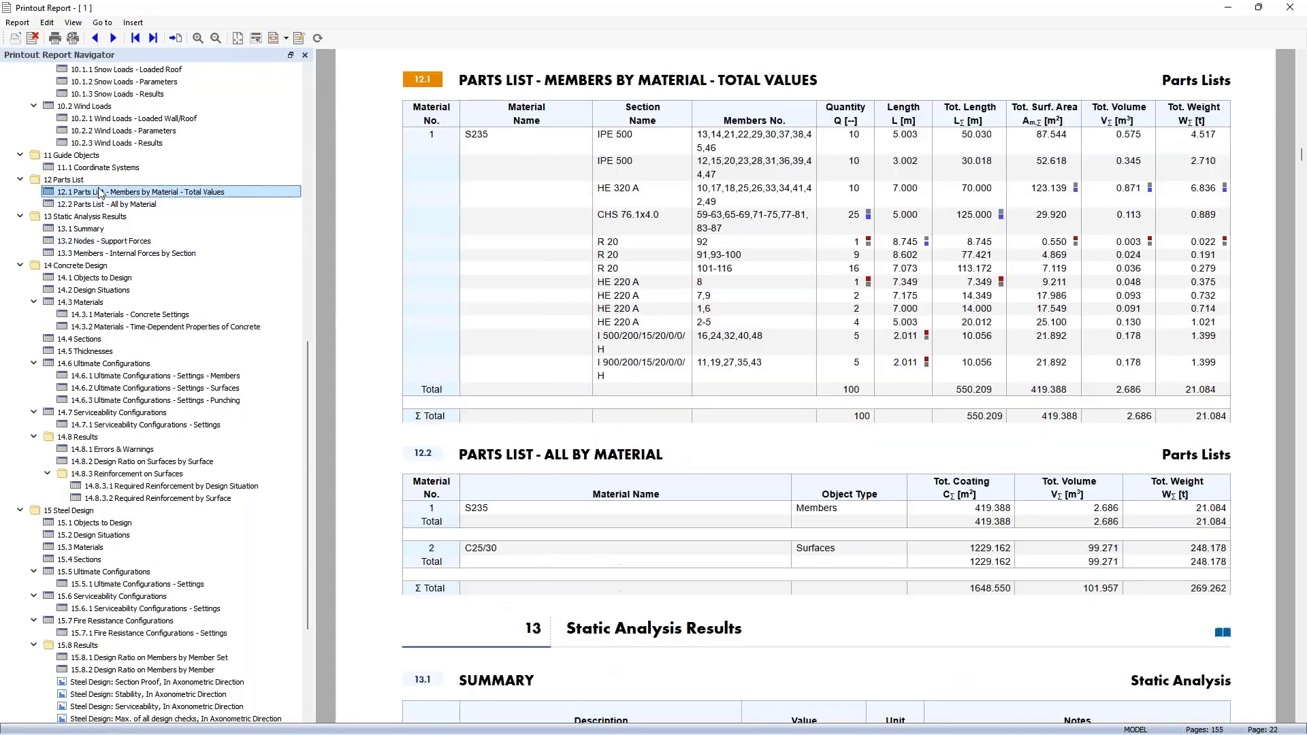
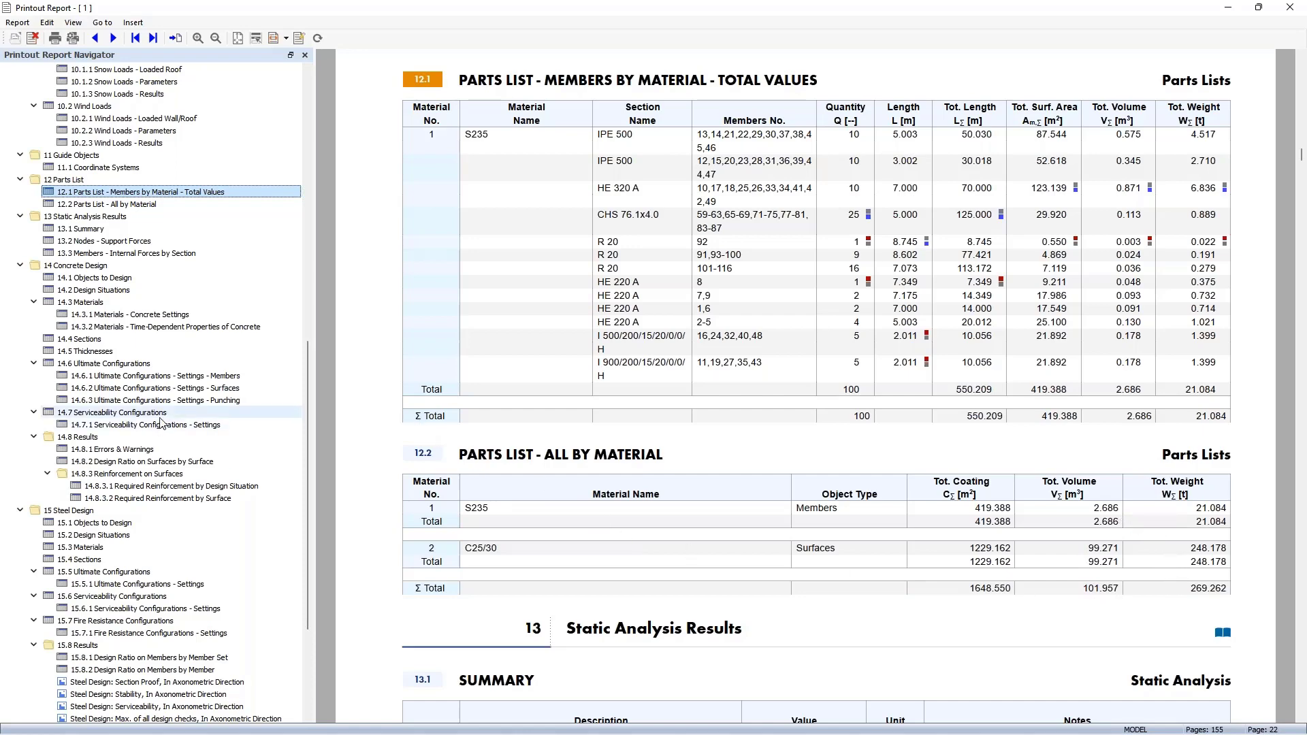
Move the report window out of the way of the RFEM model and take a closer look at the steel hall's design ratios
scroll(163, 421, "down", 5)
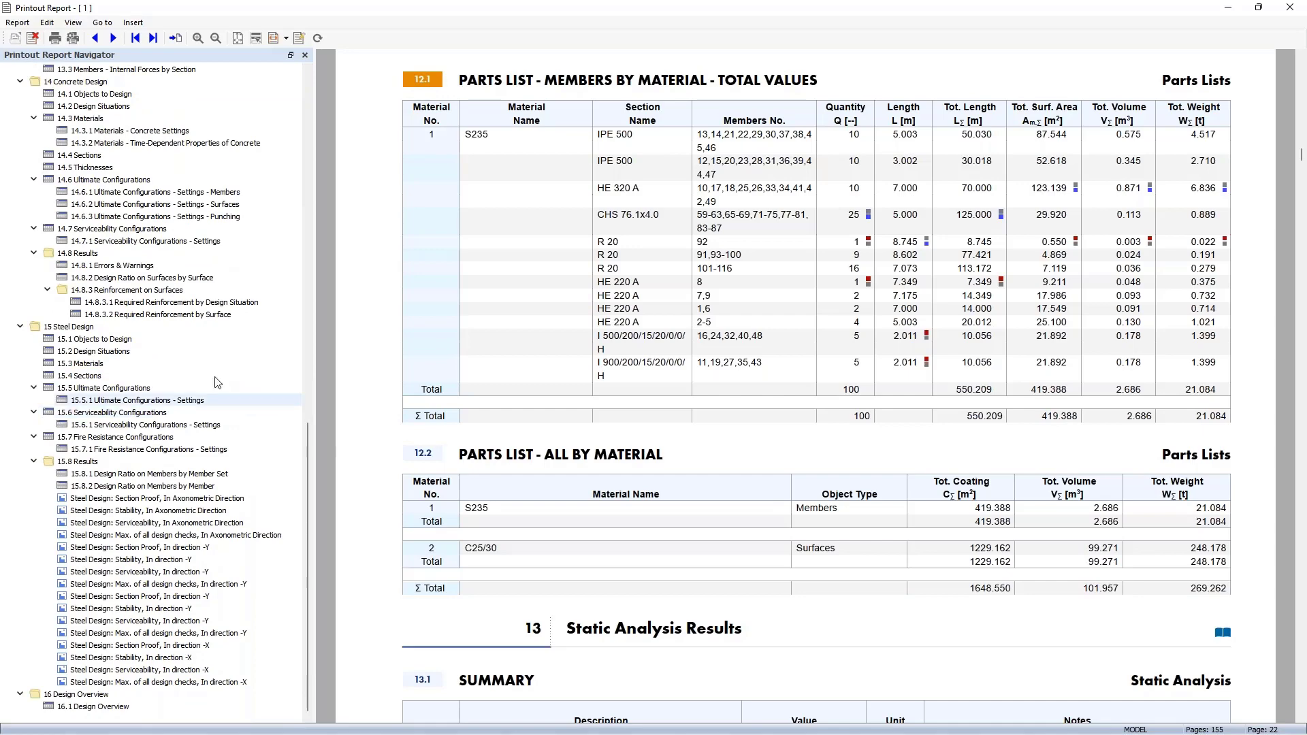
left_click_drag(875, 15, 41, 88)
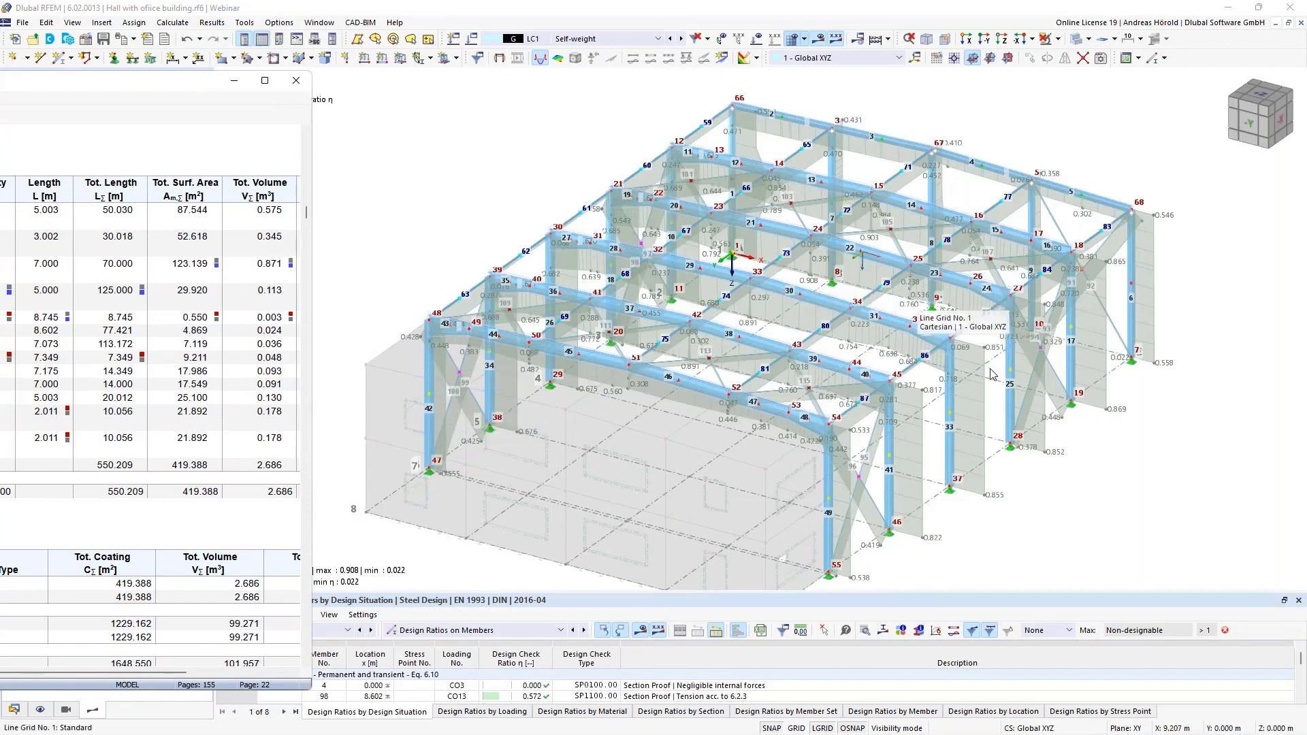
scroll(1120, 463, "down", 1)
scroll(1120, 463, "up", 1)
scroll(1120, 463, "down", 2)
scroll(1120, 463, "up", 2)
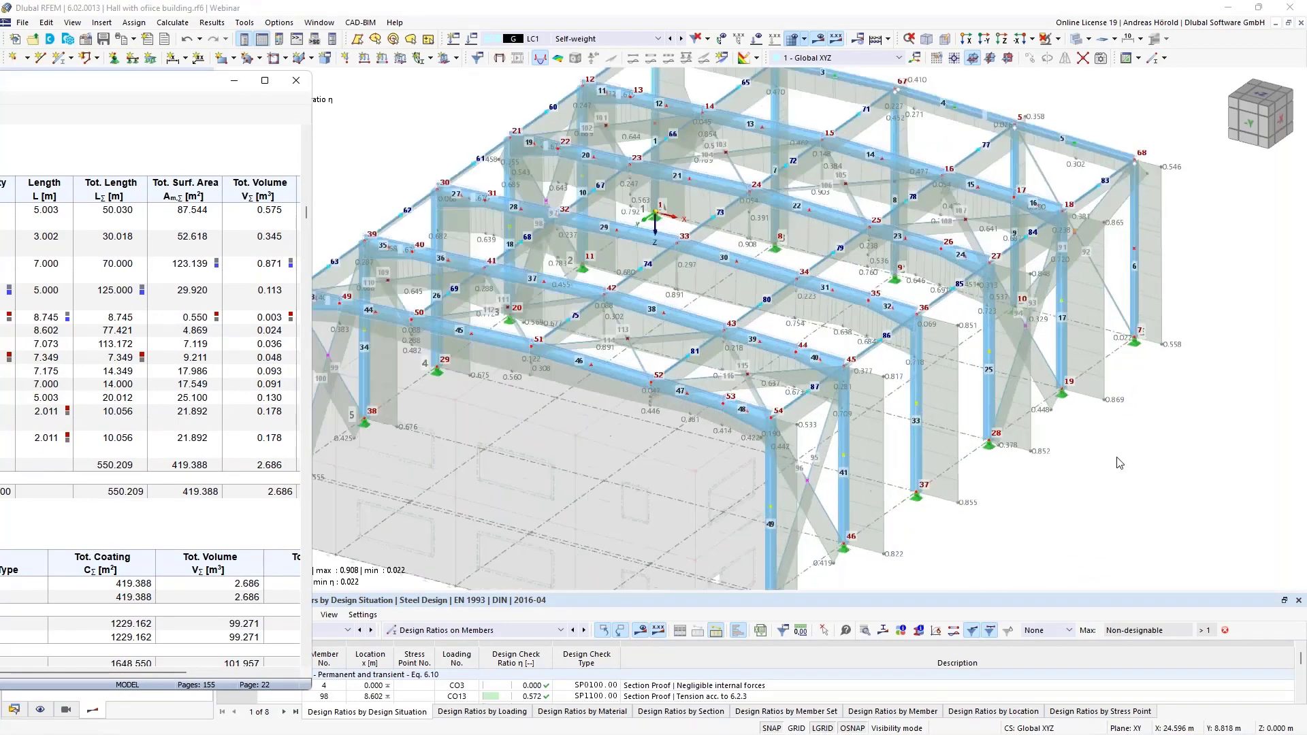
scroll(1120, 463, "up", 1)
left_click_drag(125, 86, 0, 88)
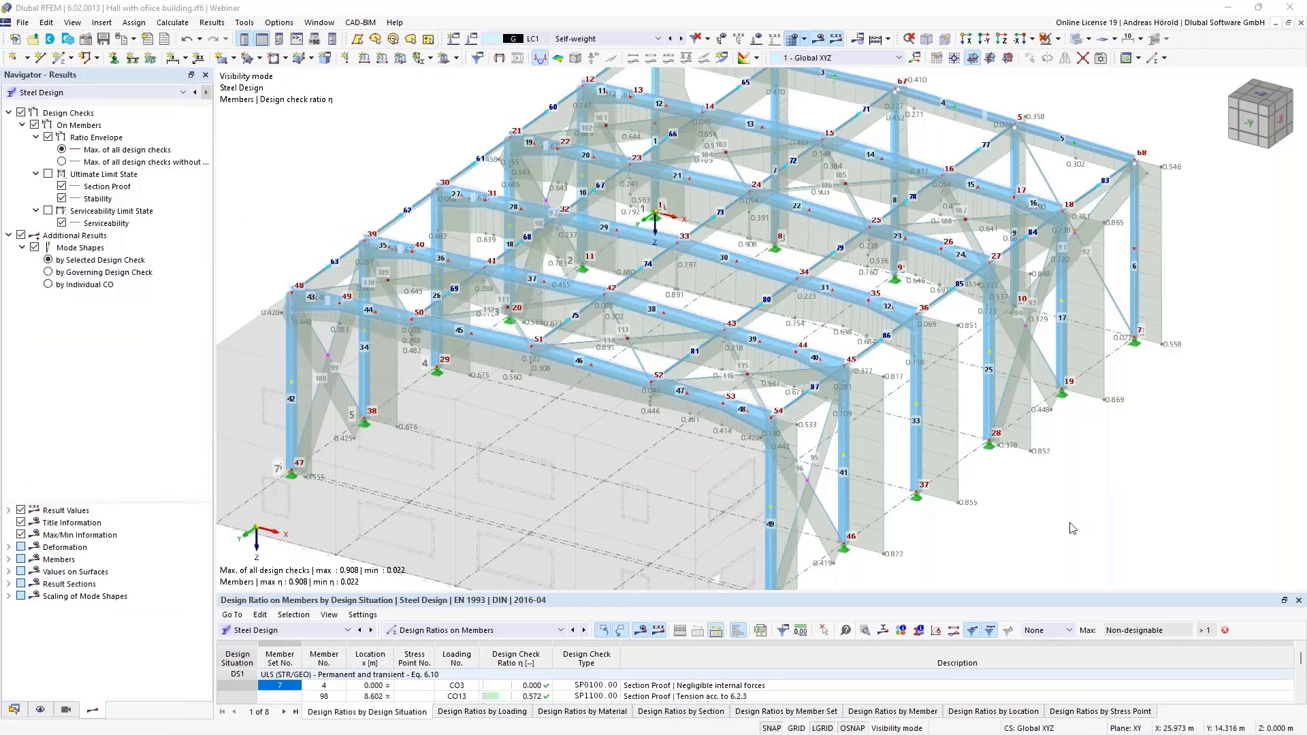
Show the user-defined view Axis 3 and open the result diagrams for its roof beam member set
mouse_move(21, 728)
left_click(66, 711)
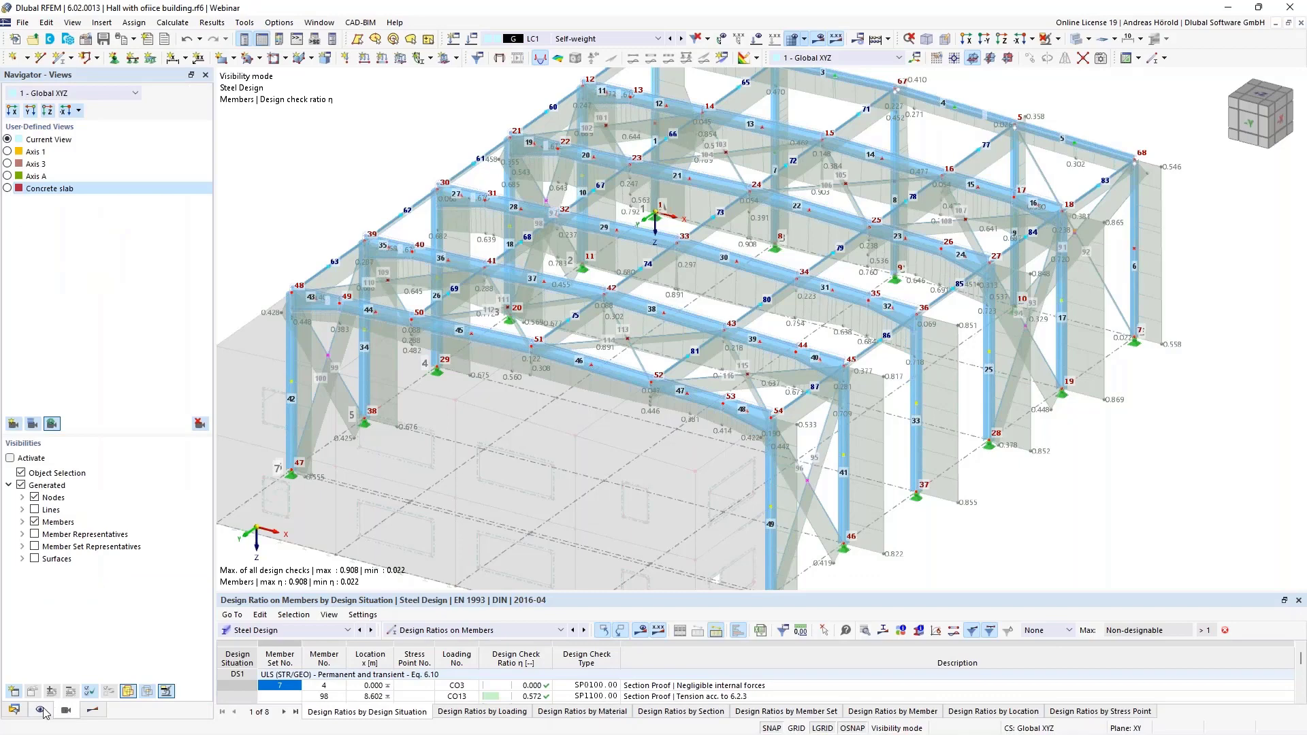
left_click(7, 164)
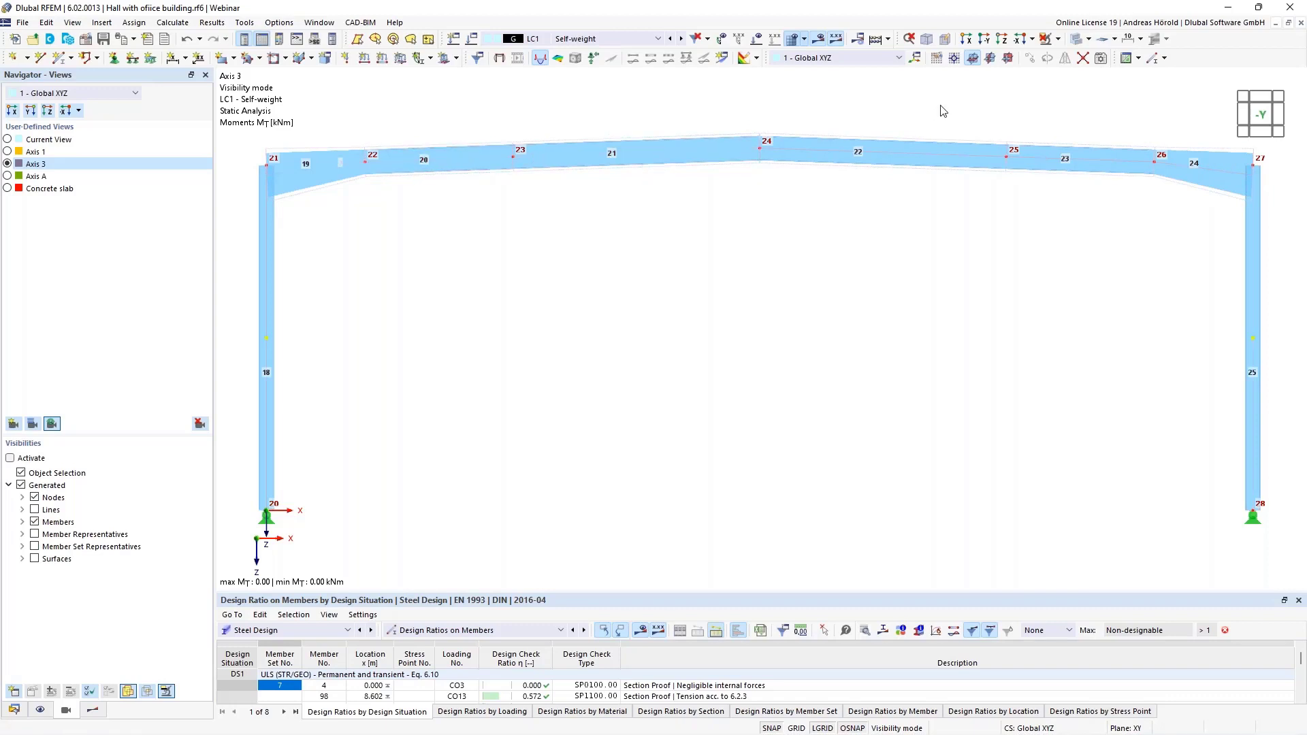
right_click(685, 138)
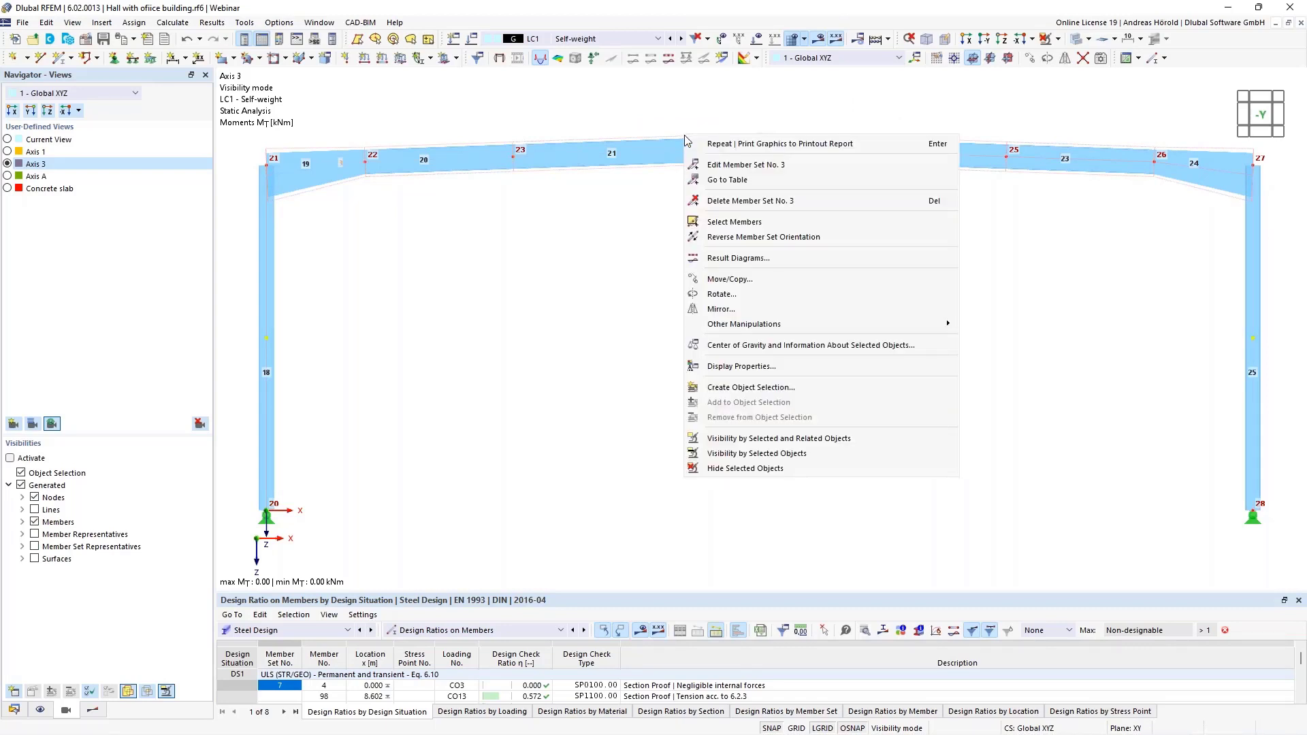
left_click(765, 259)
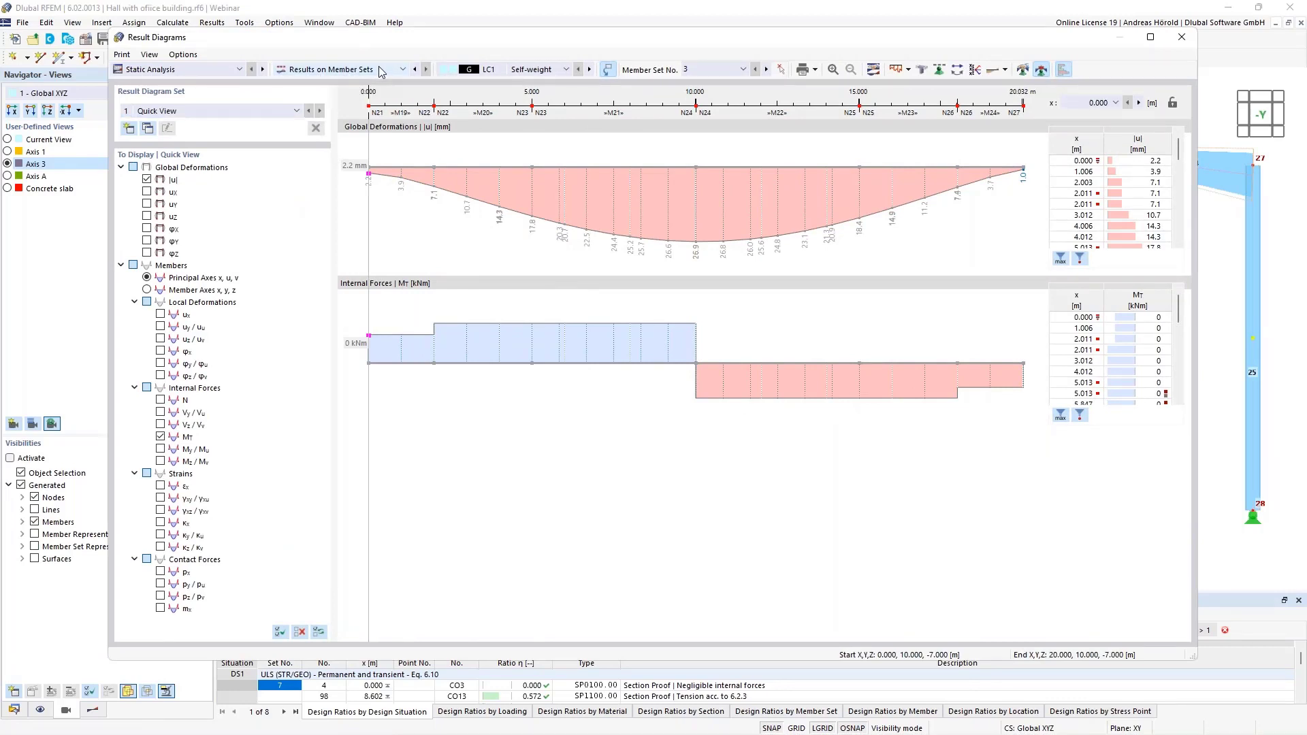
Switch the result diagrams to design situation DS1 and hide the global deformation |u| diagram
left_click(567, 70)
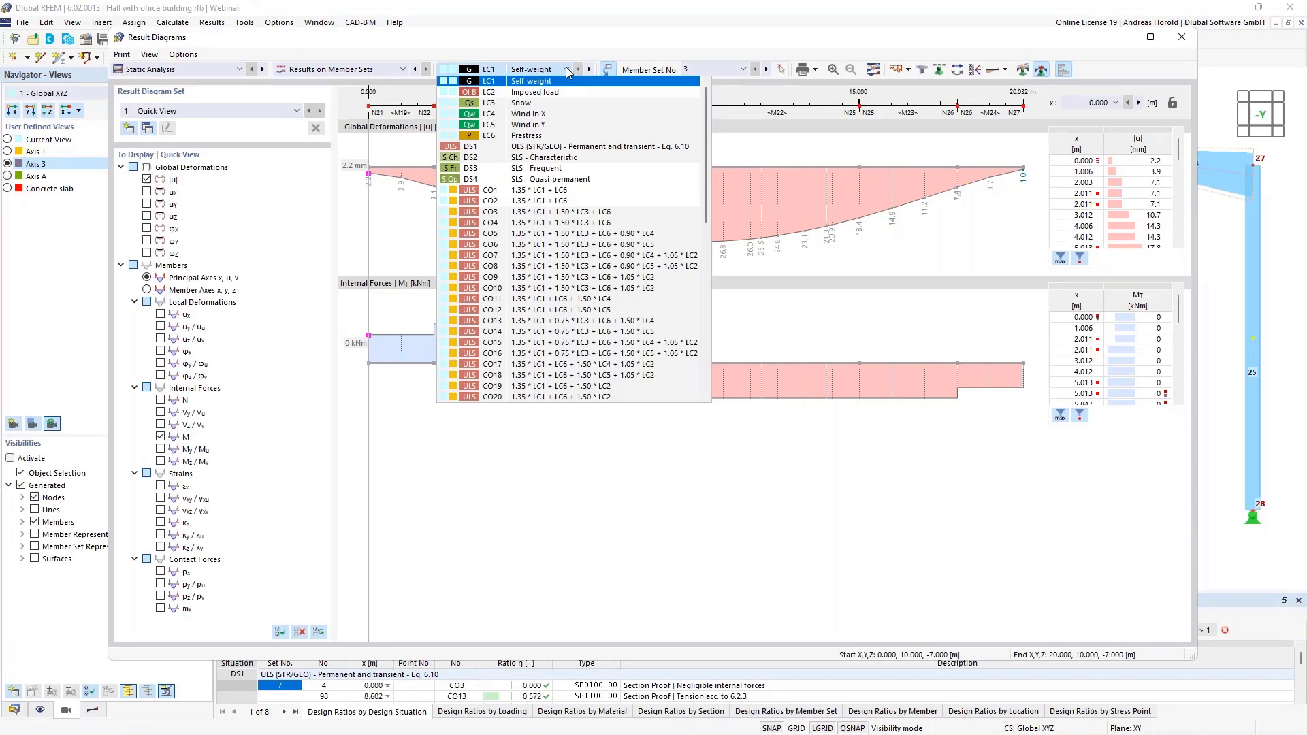
left_click(568, 148)
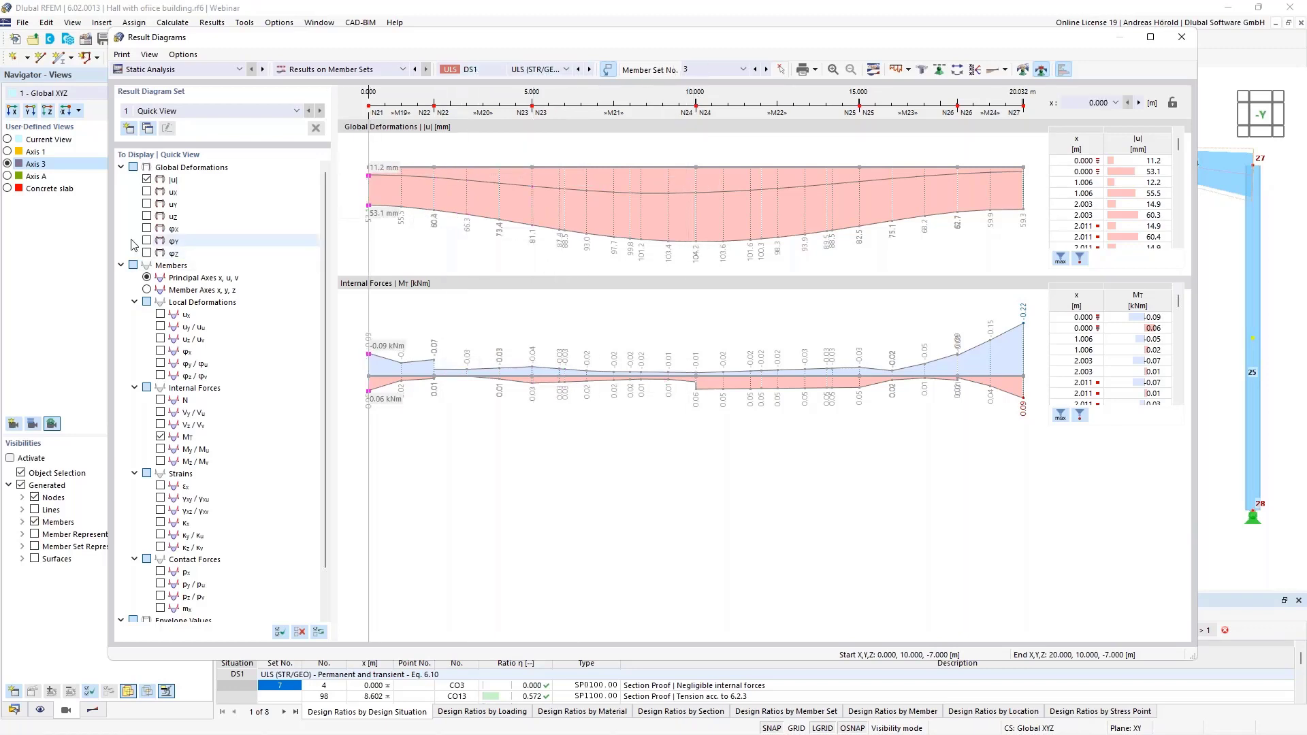
left_click(147, 180)
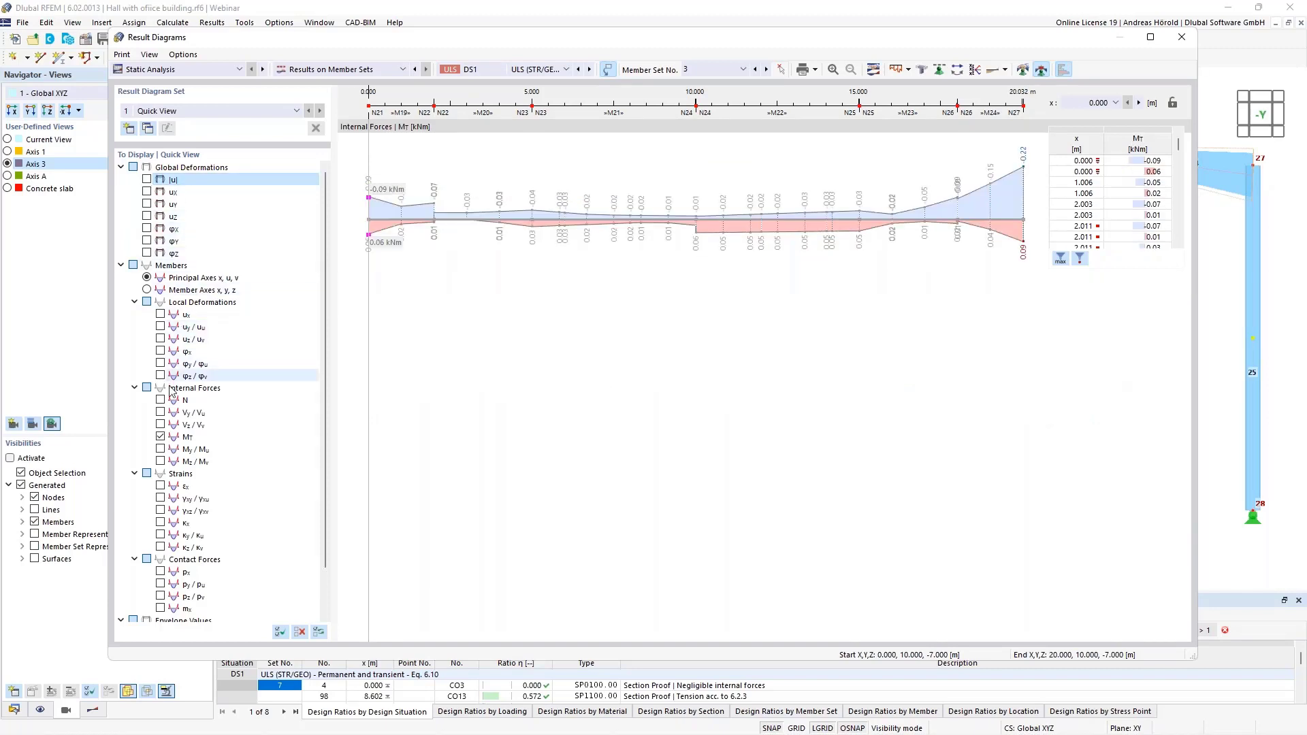
Display the internal force diagrams N, Vy/Vu, Vz/Vv, MT, My/Mu and Mz/Mv for the member set and look through them
left_click(161, 437)
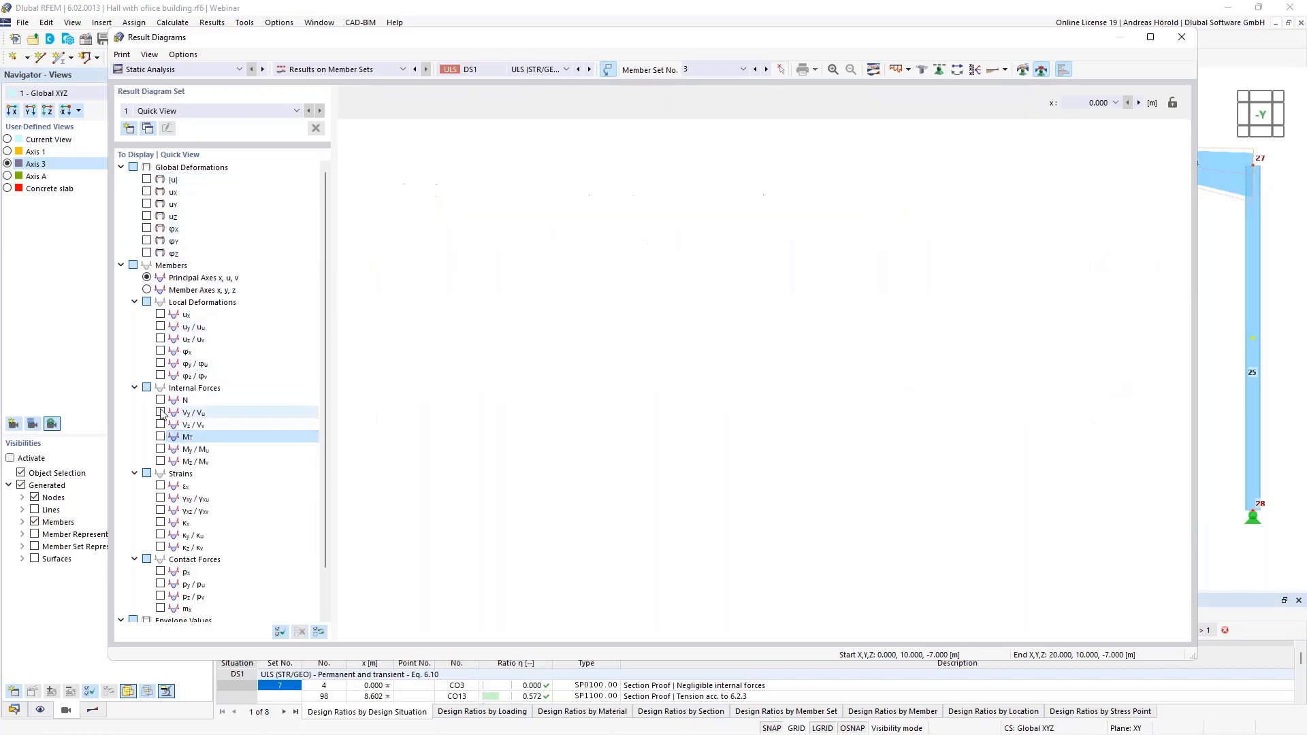
left_click(160, 400)
left_click(161, 412)
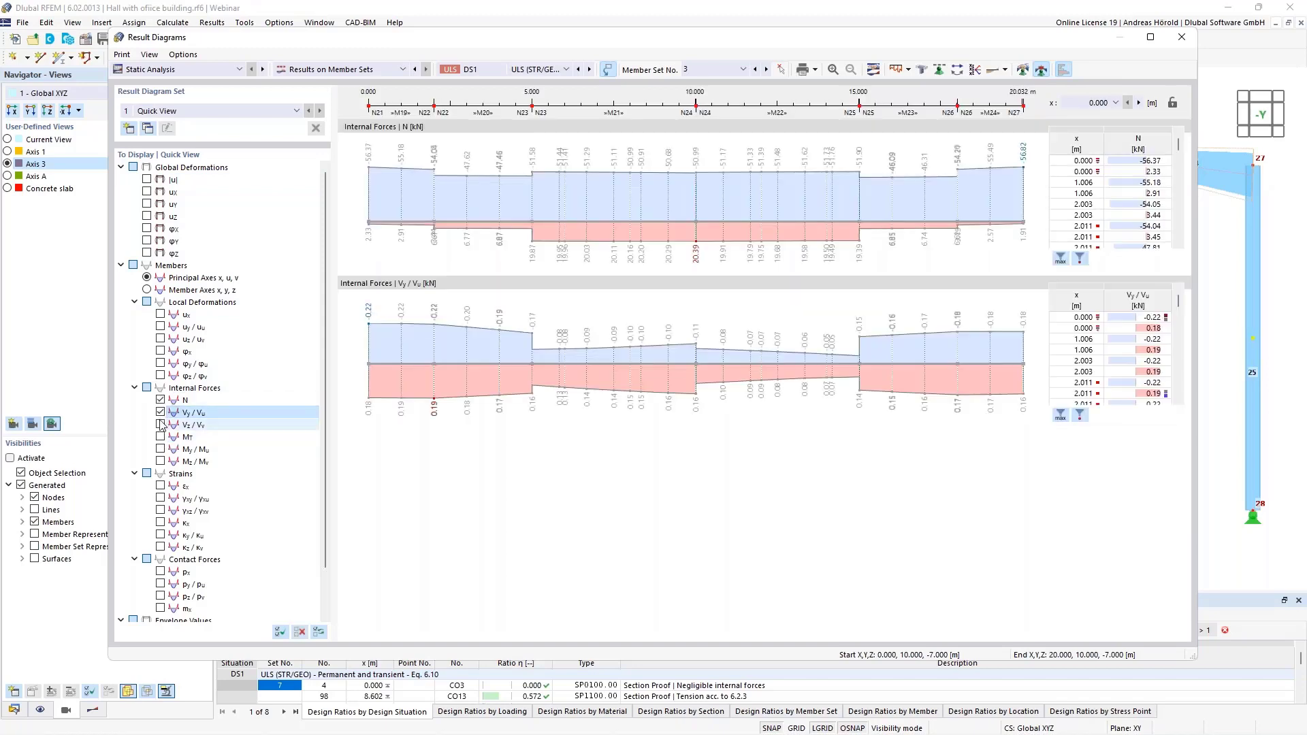
left_click(161, 425)
left_click(161, 436)
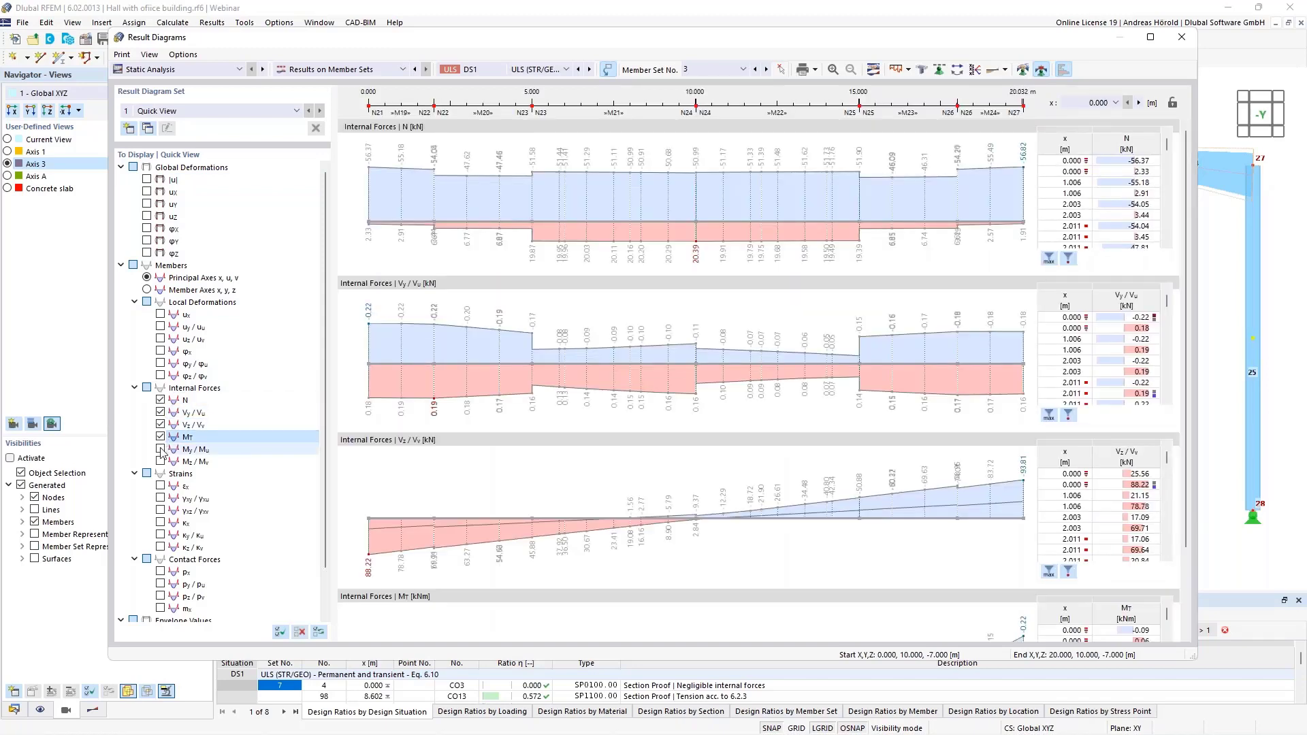
left_click(161, 450)
left_click(161, 461)
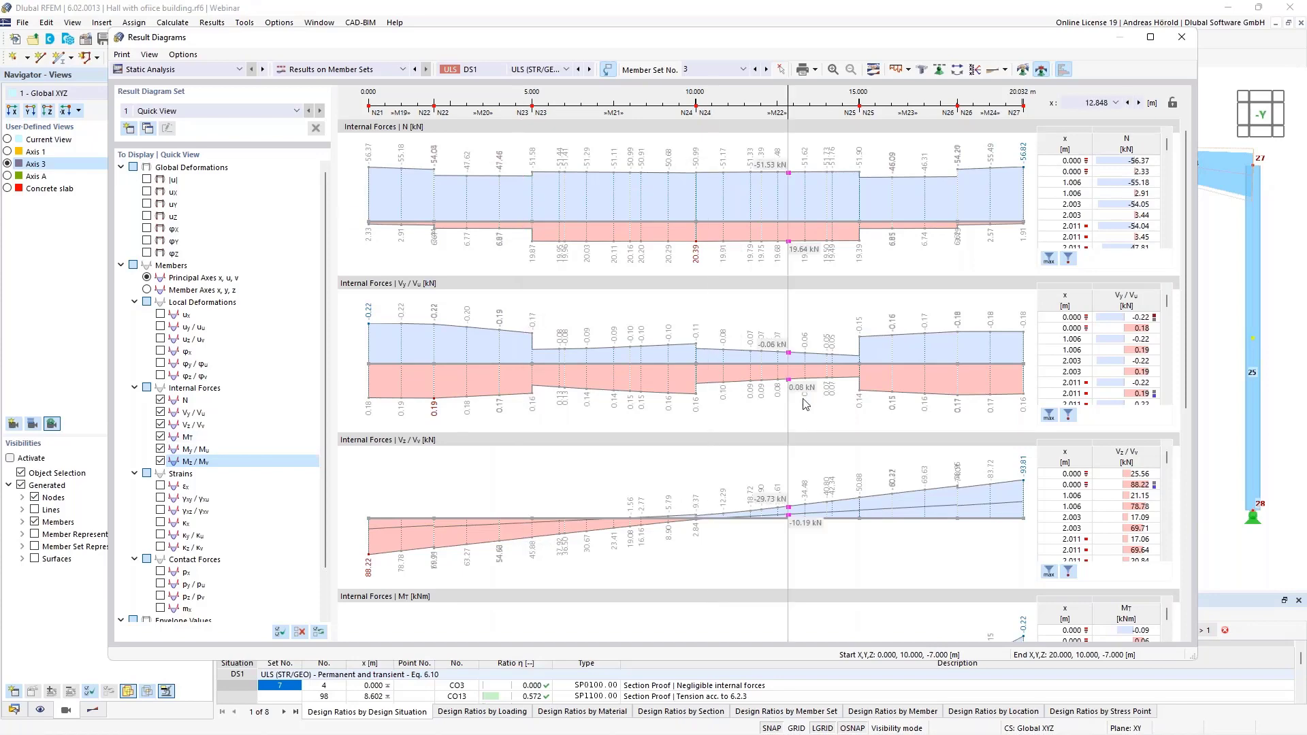
scroll(804, 403, "down", 5)
scroll(804, 404, "down", 2)
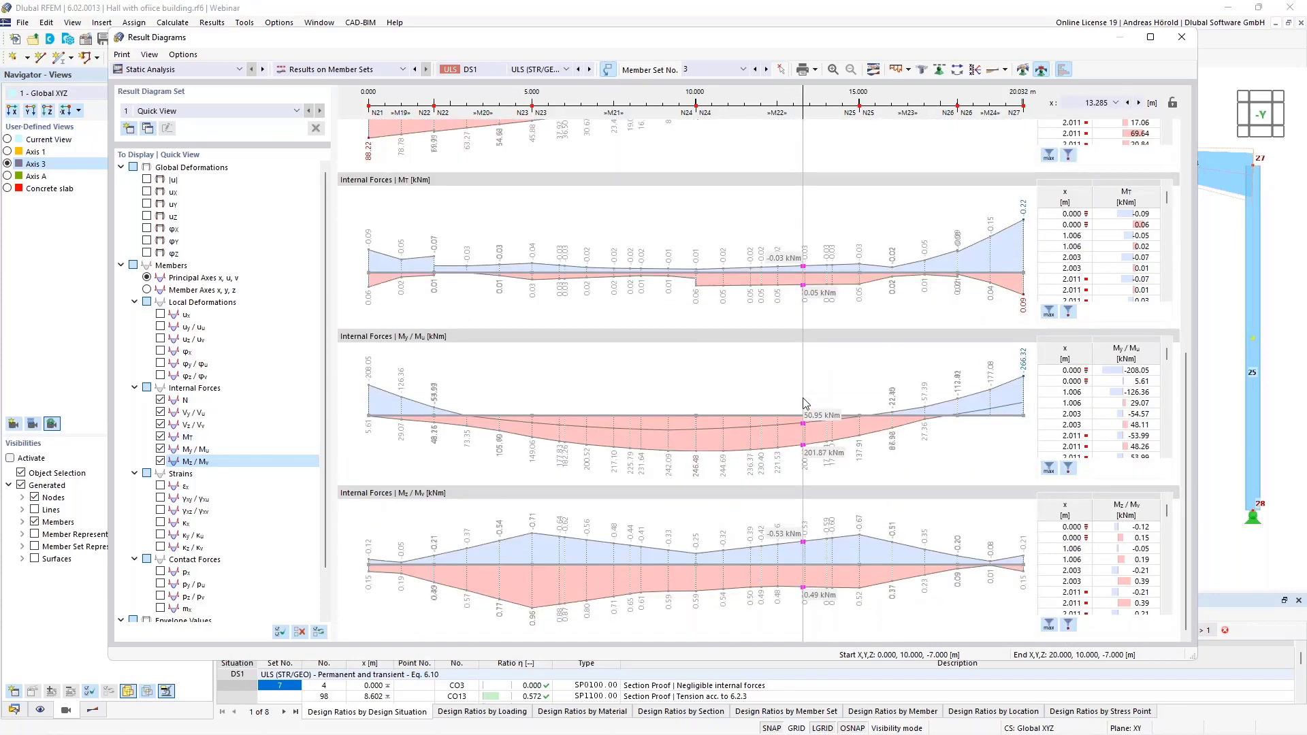
scroll(804, 404, "up", 10)
scroll(804, 404, "down", 9)
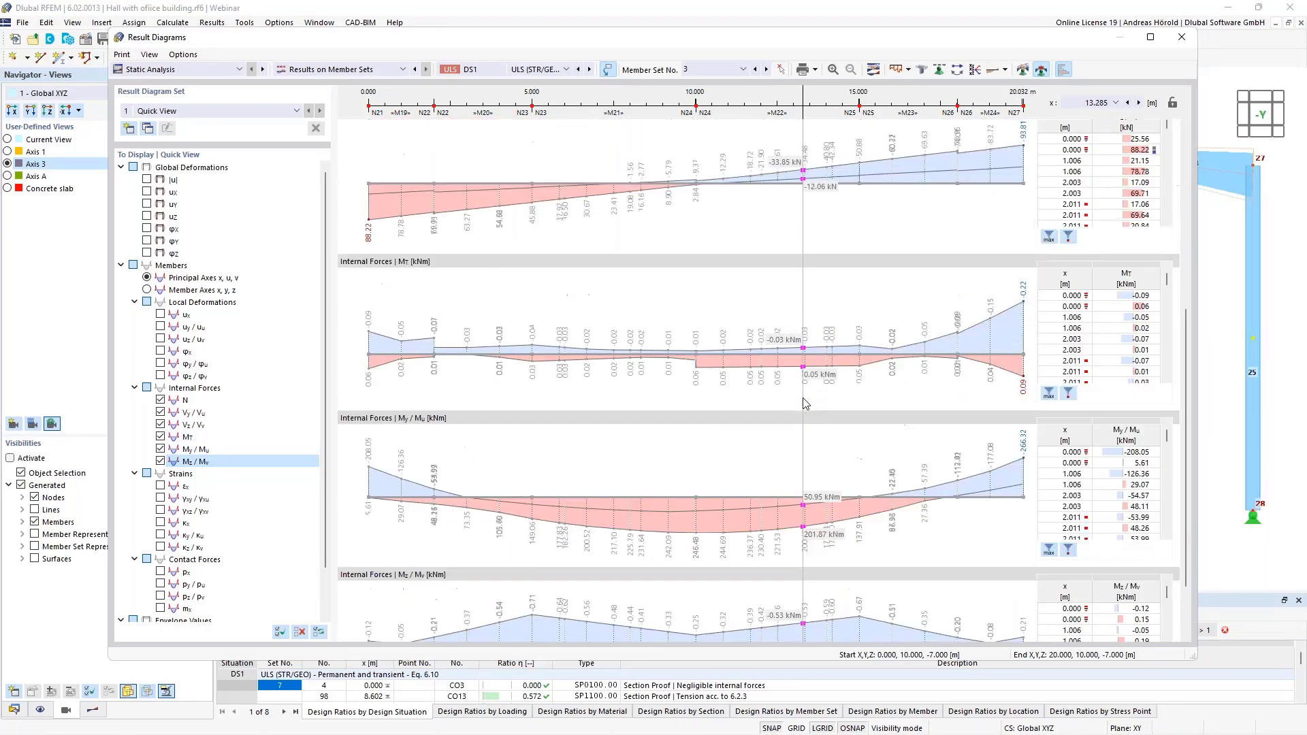
scroll(804, 395, "up", 6)
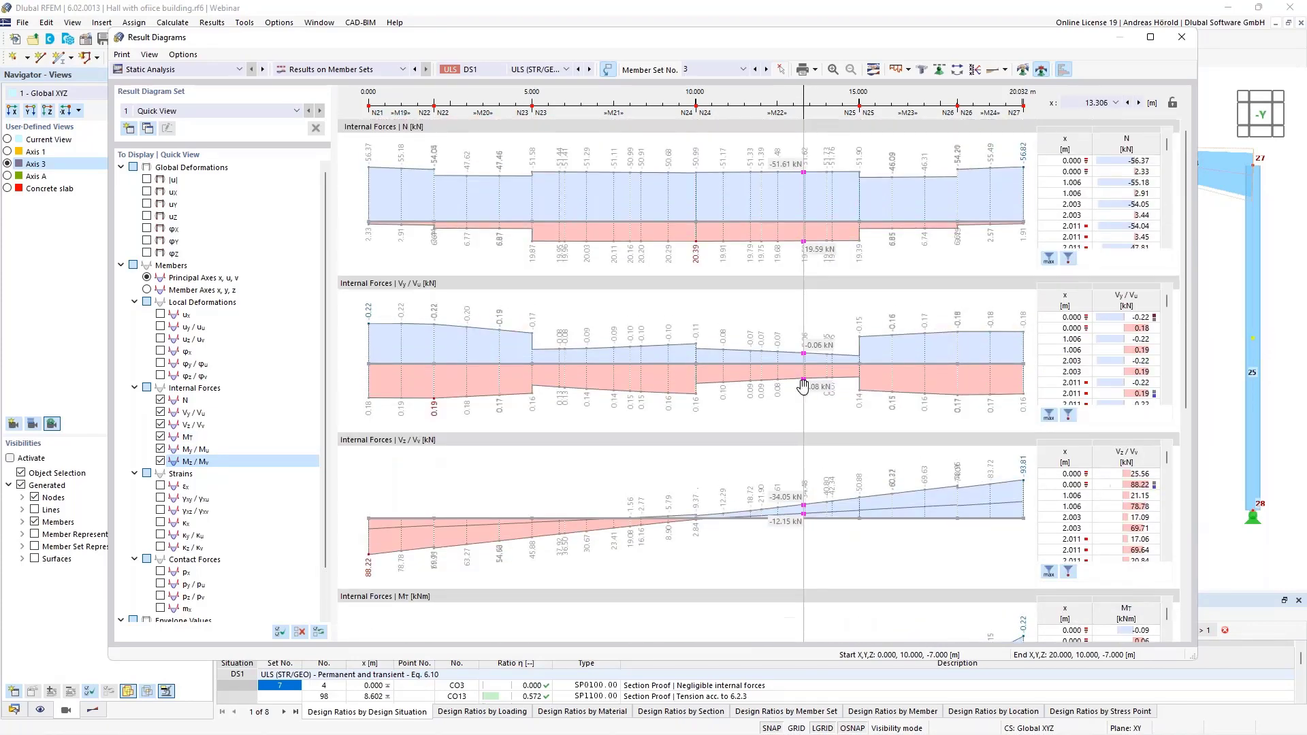
Start printing the displayed result diagrams to the printout report
left_click(816, 70)
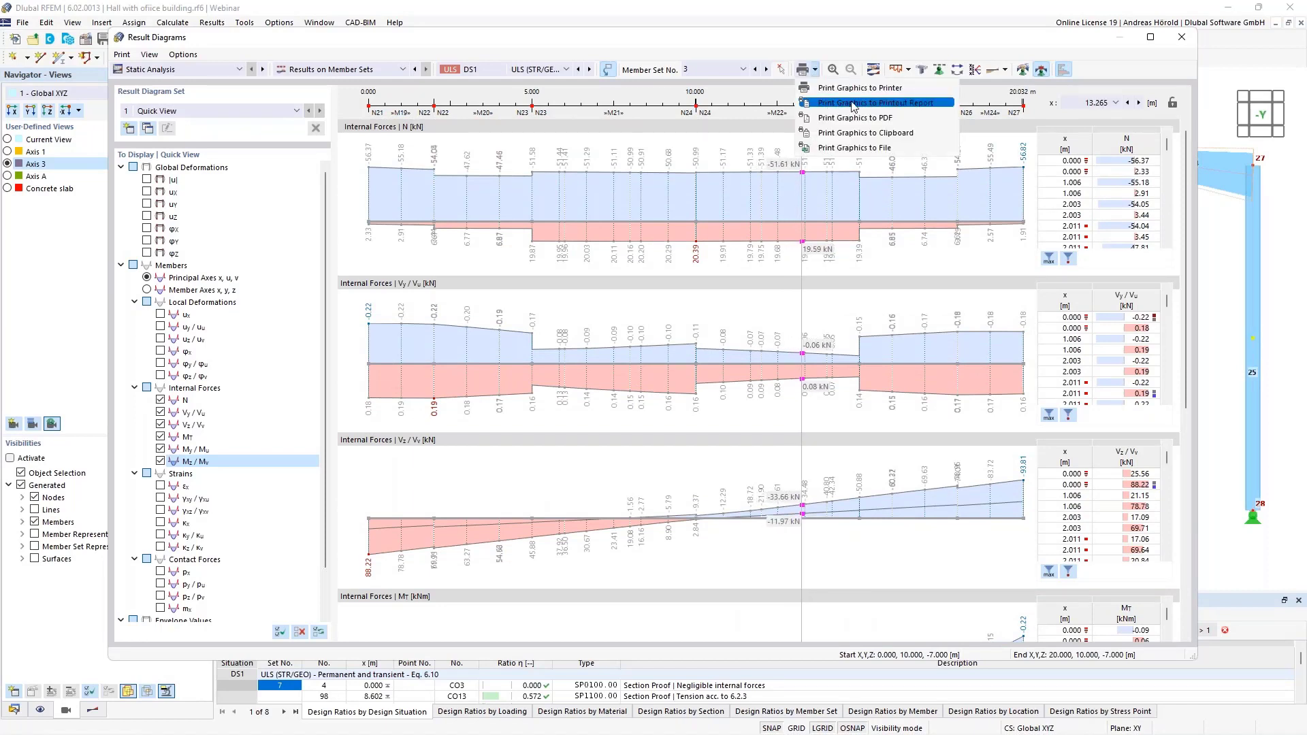
left_click(896, 104)
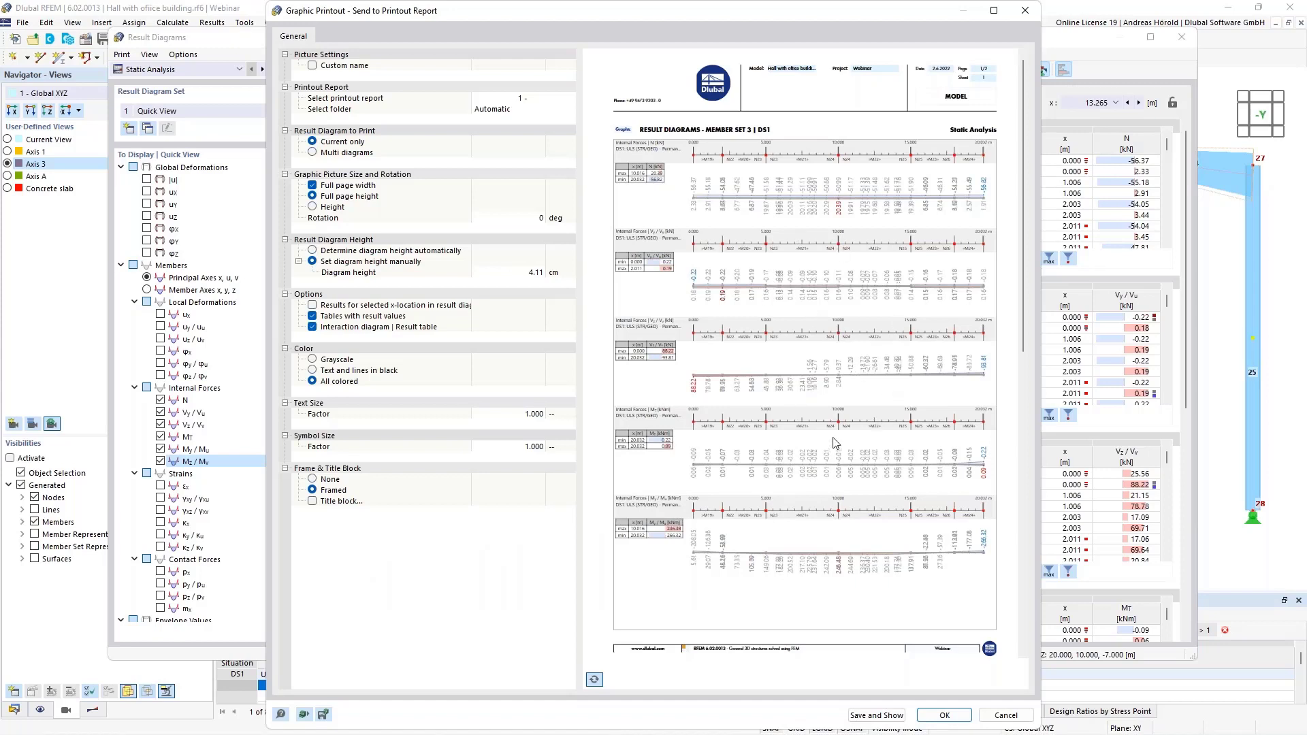
Try determining the result diagram height automatically and check the layout in the page preview
left_click(313, 251)
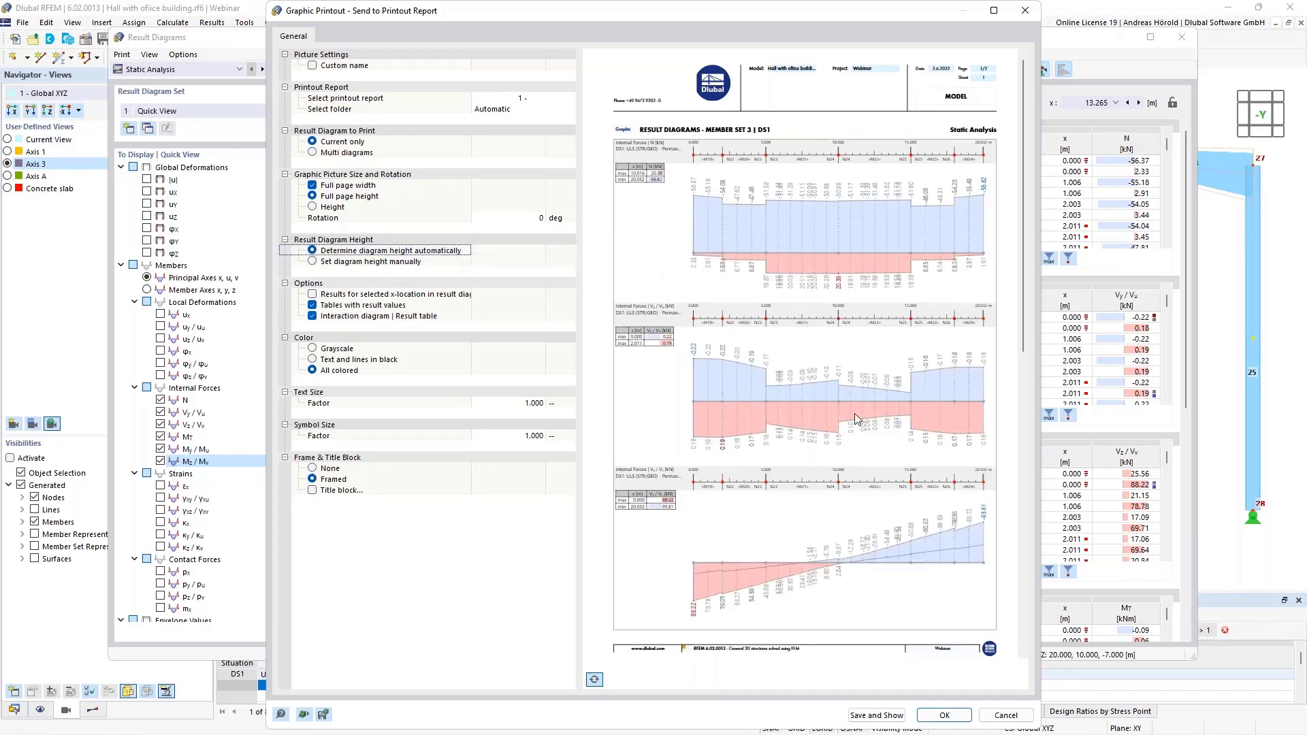
scroll(856, 414, "down", 5)
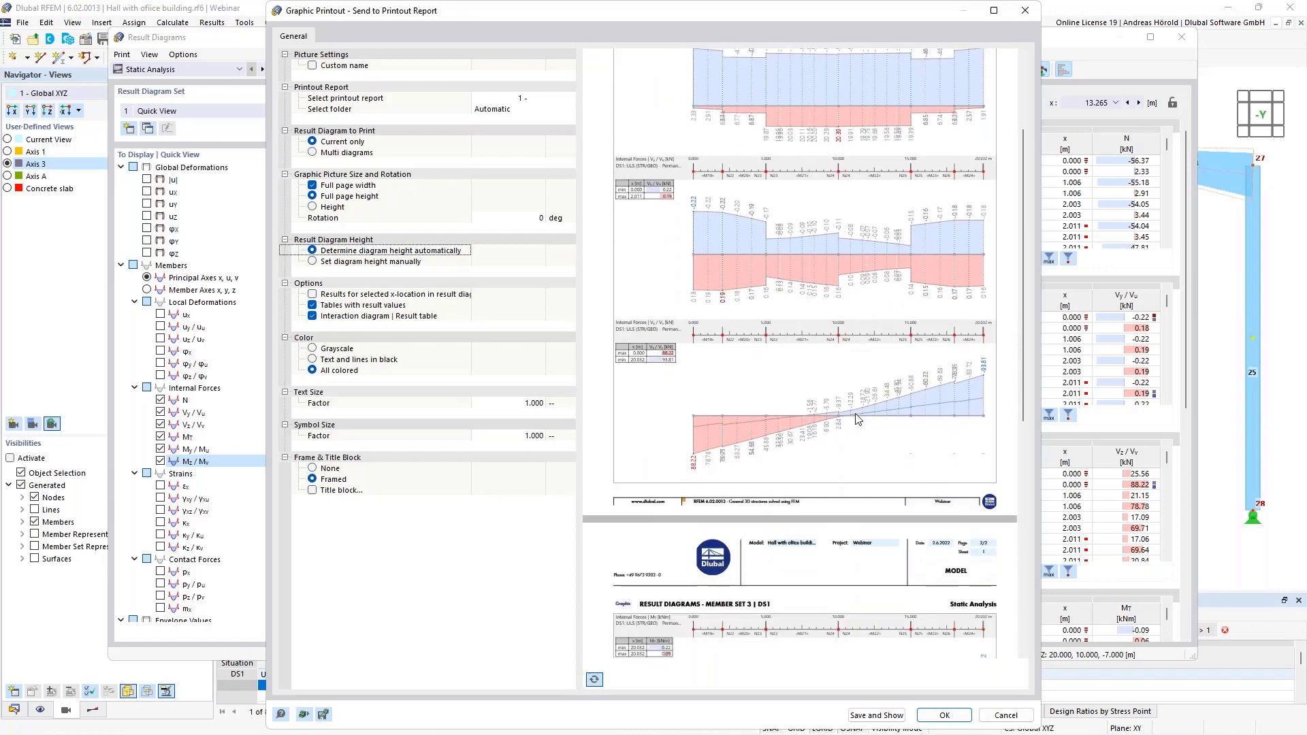
scroll(856, 418, "down", 4)
scroll(857, 418, "up", 5)
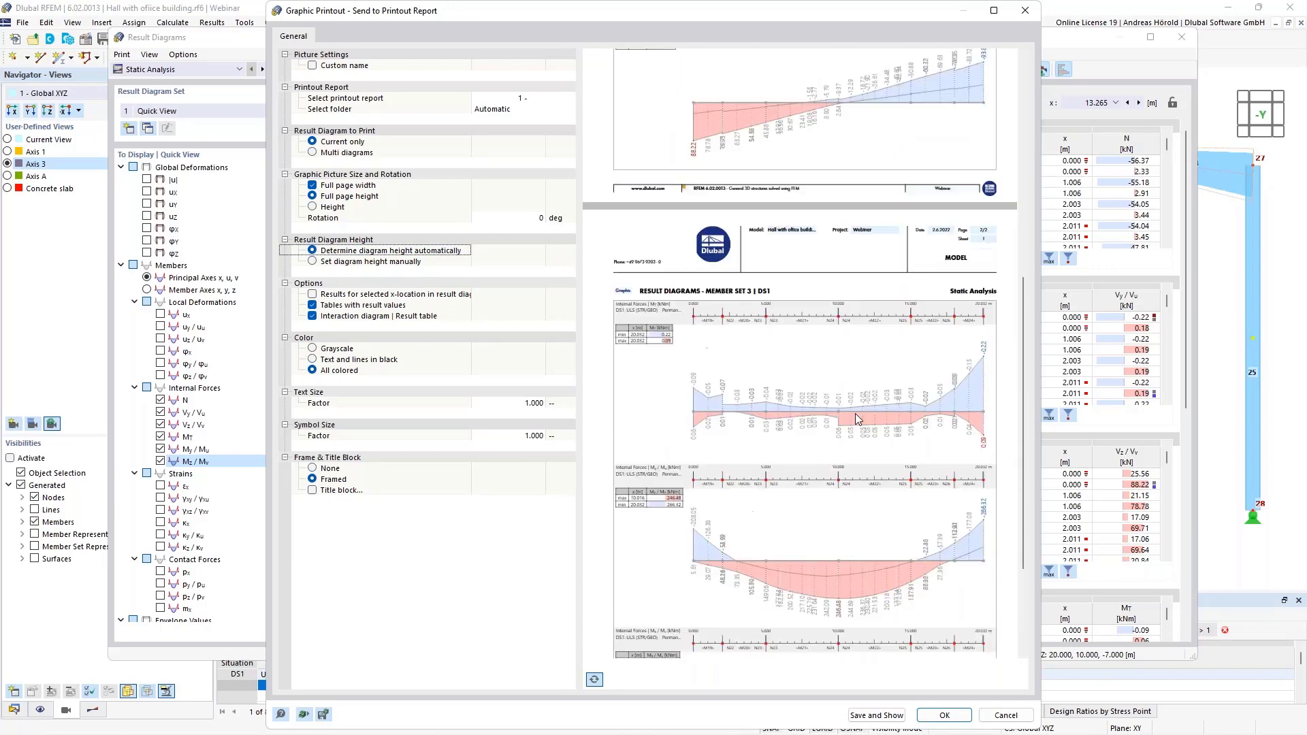
scroll(856, 419, "up", 3)
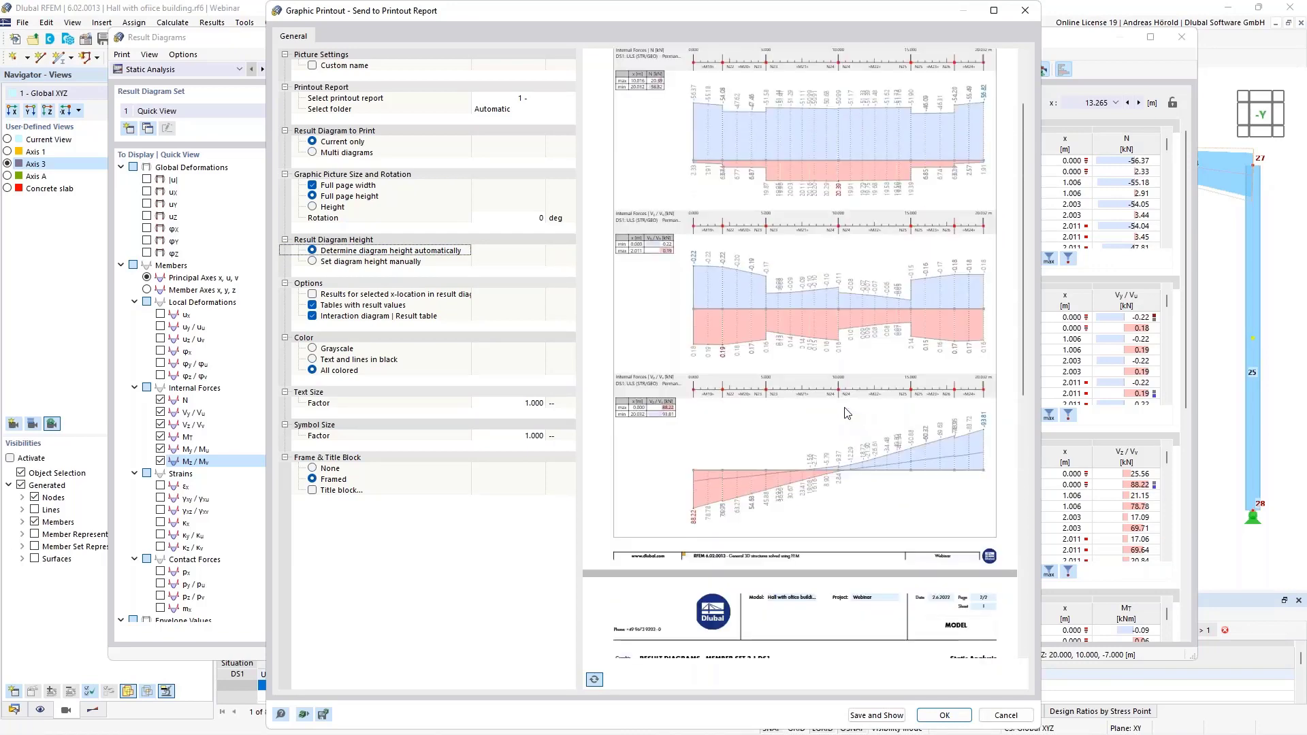
Set the diagram height manually to 7 cm, check the preview pages, then save the graphic and show the report
left_click(313, 262)
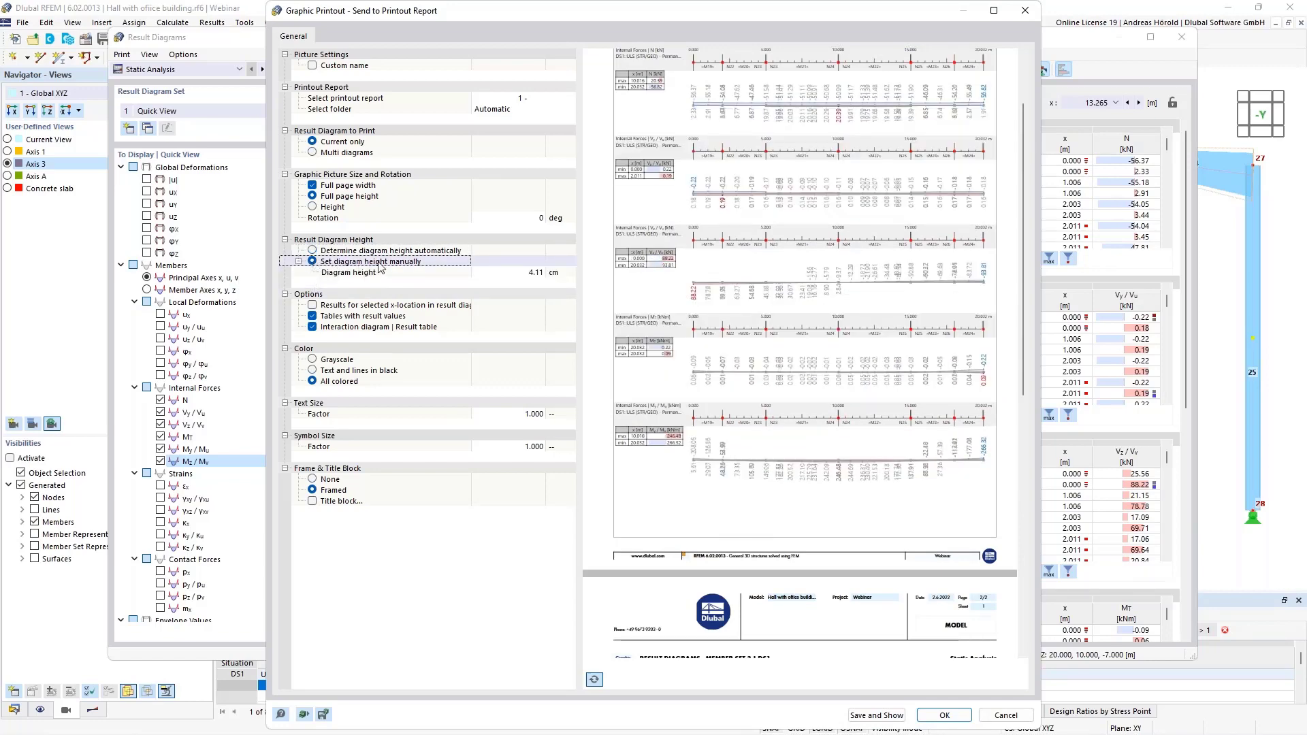
left_click(534, 273)
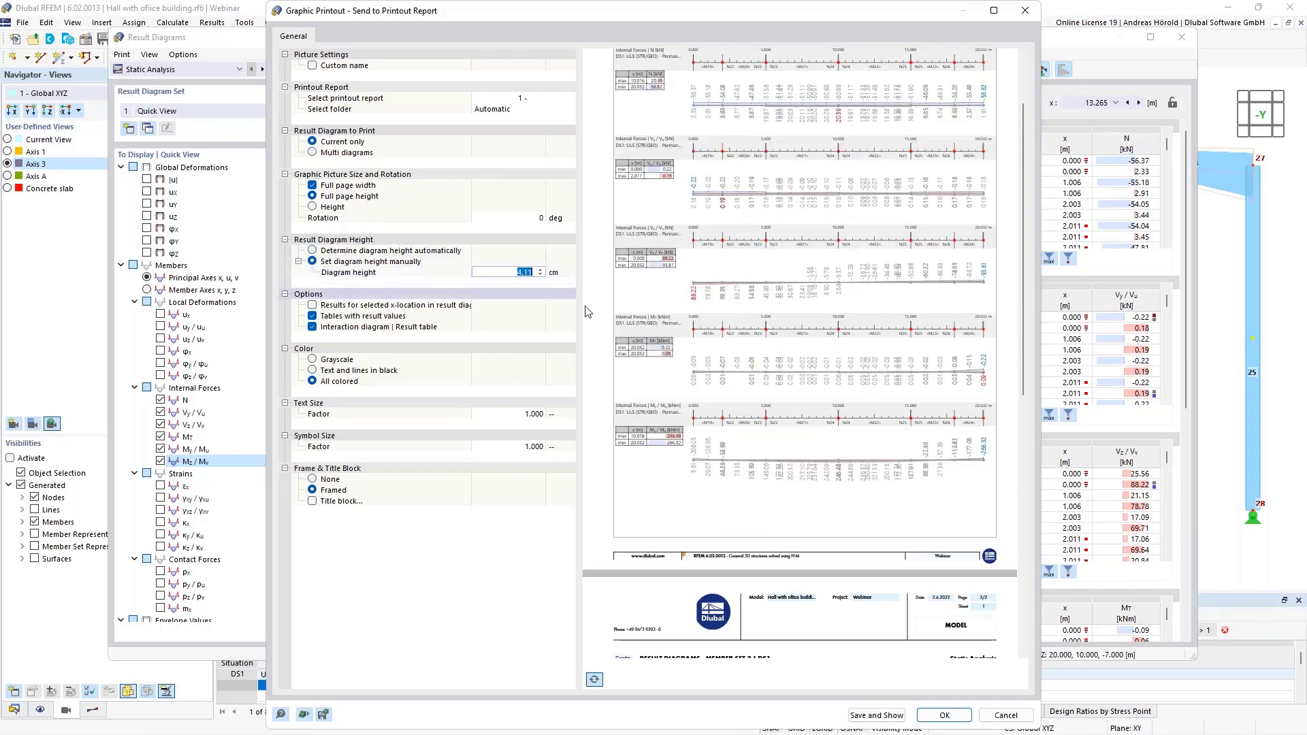
type("7")
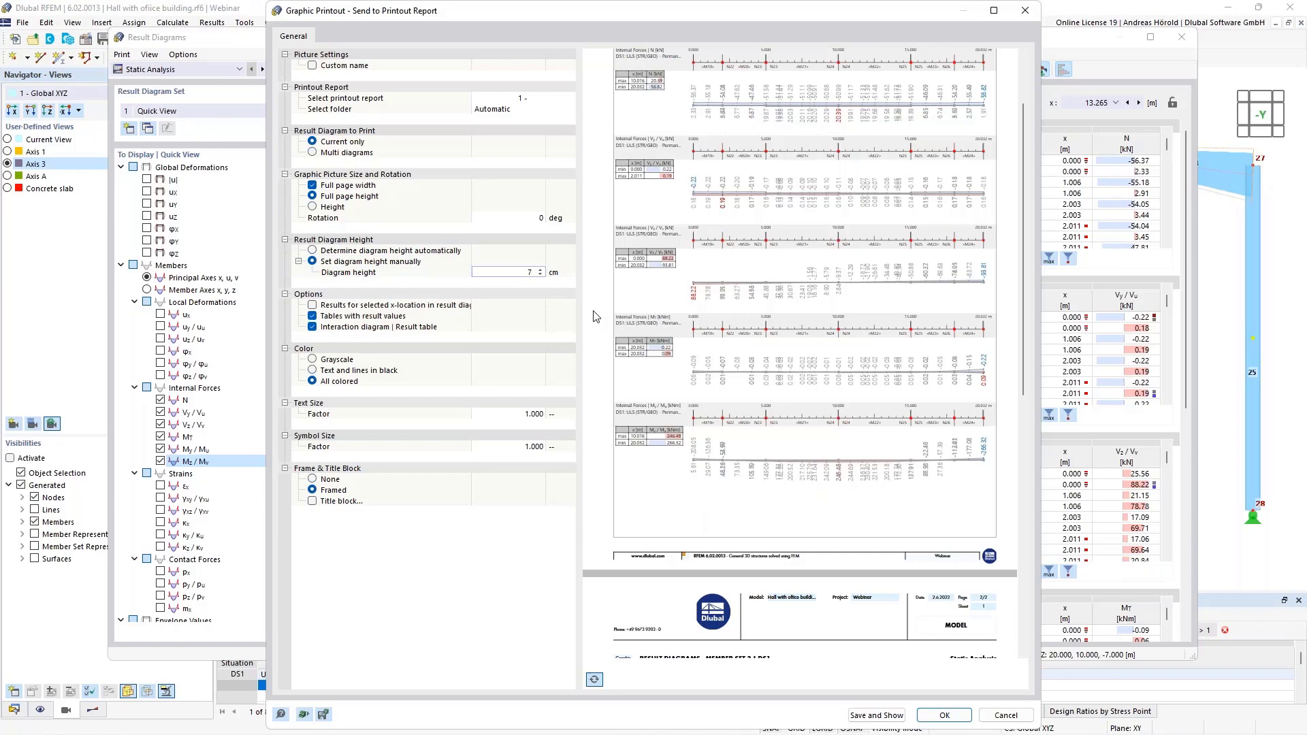
key("Tab")
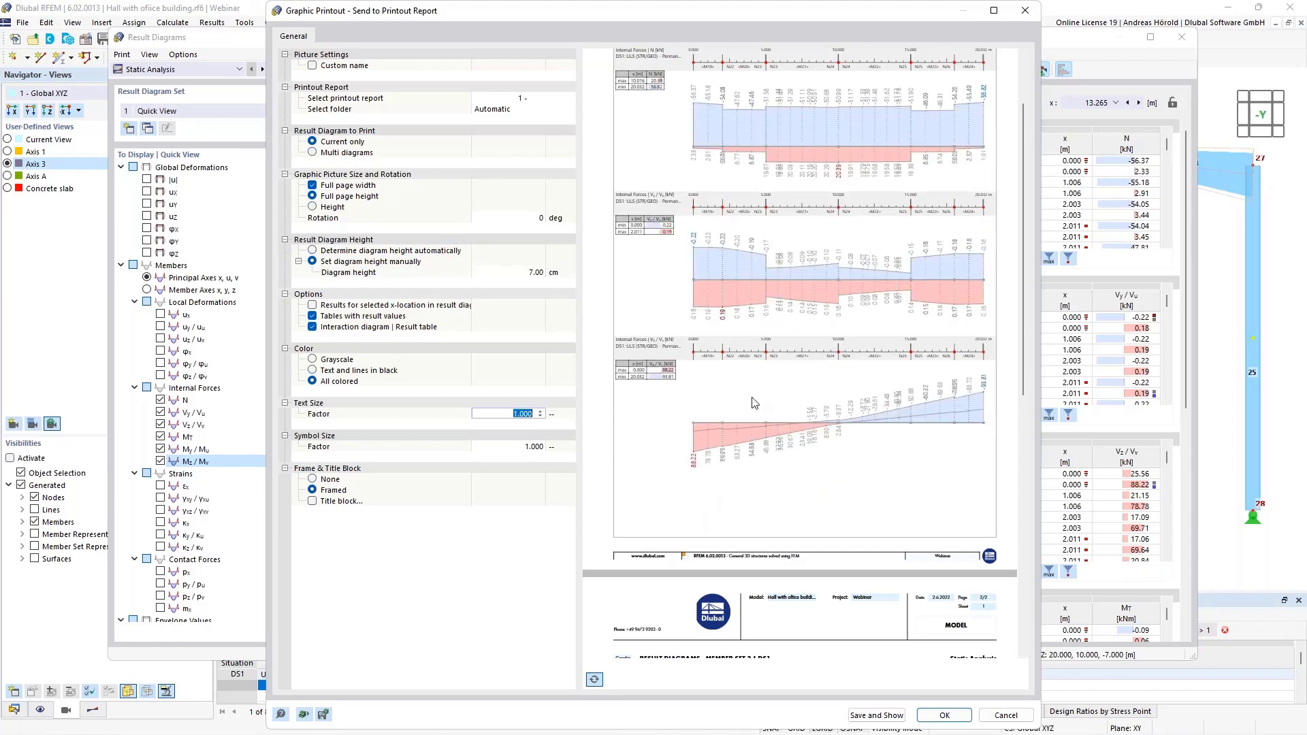
scroll(751, 403, "up", 3)
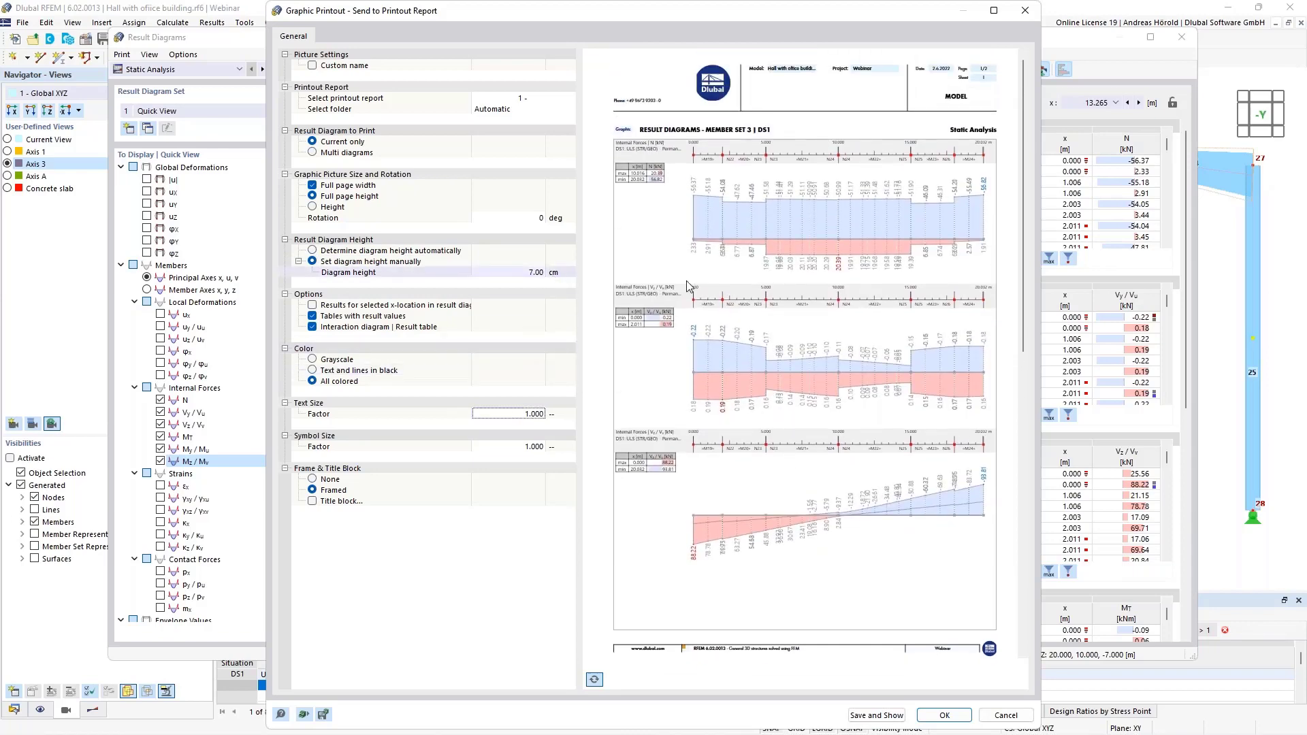
scroll(803, 334, "down", 8)
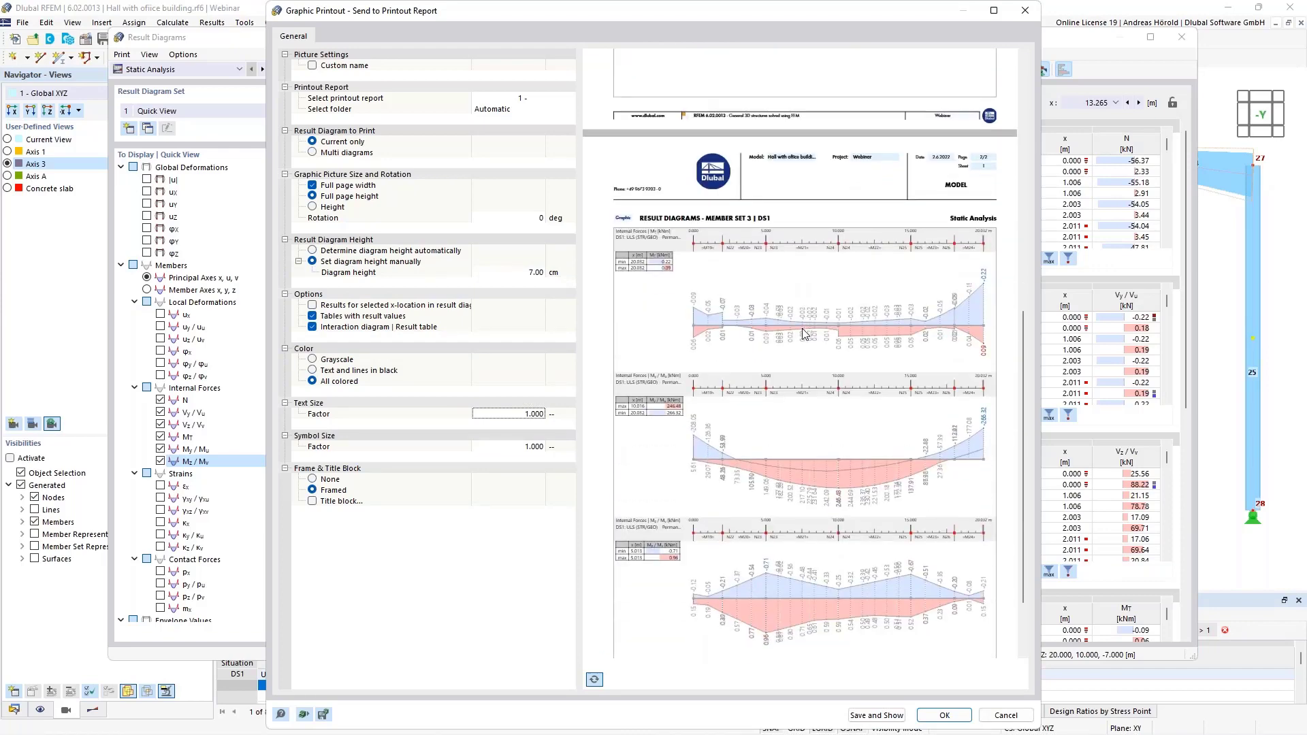
scroll(804, 333, "down", 2)
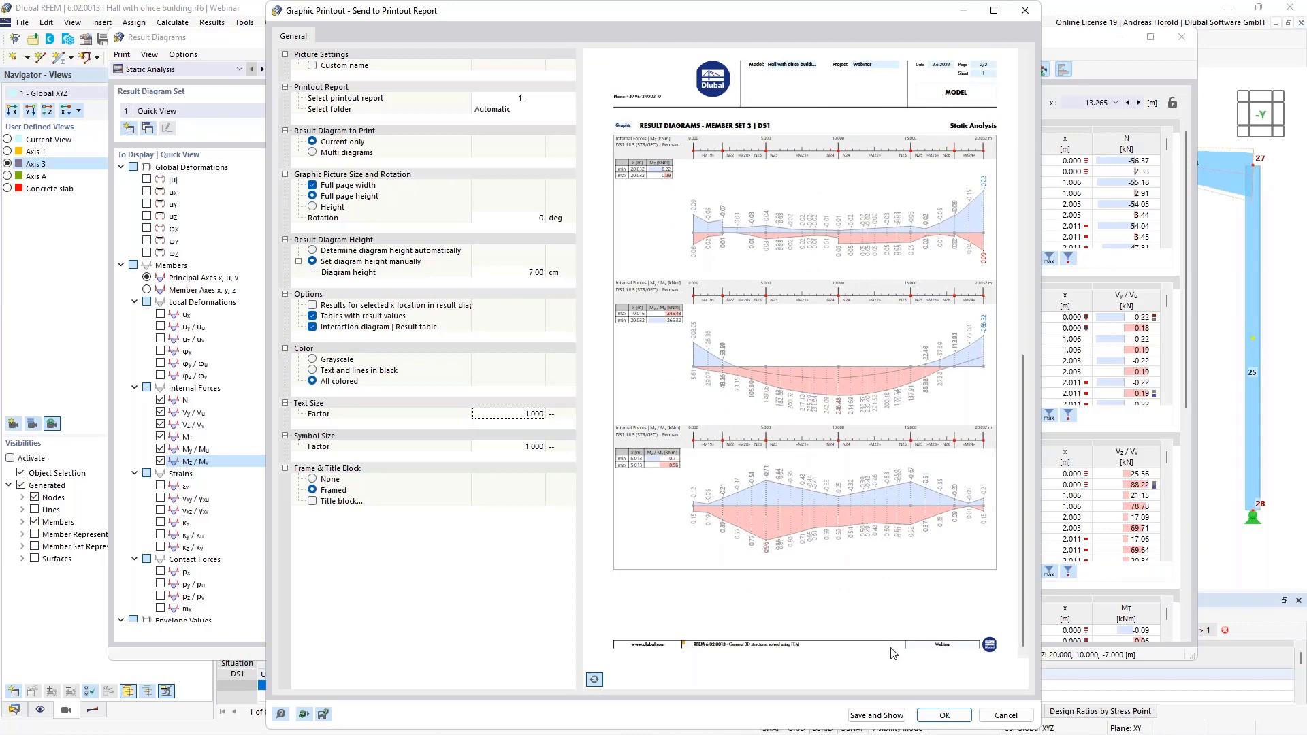
left_click(881, 716)
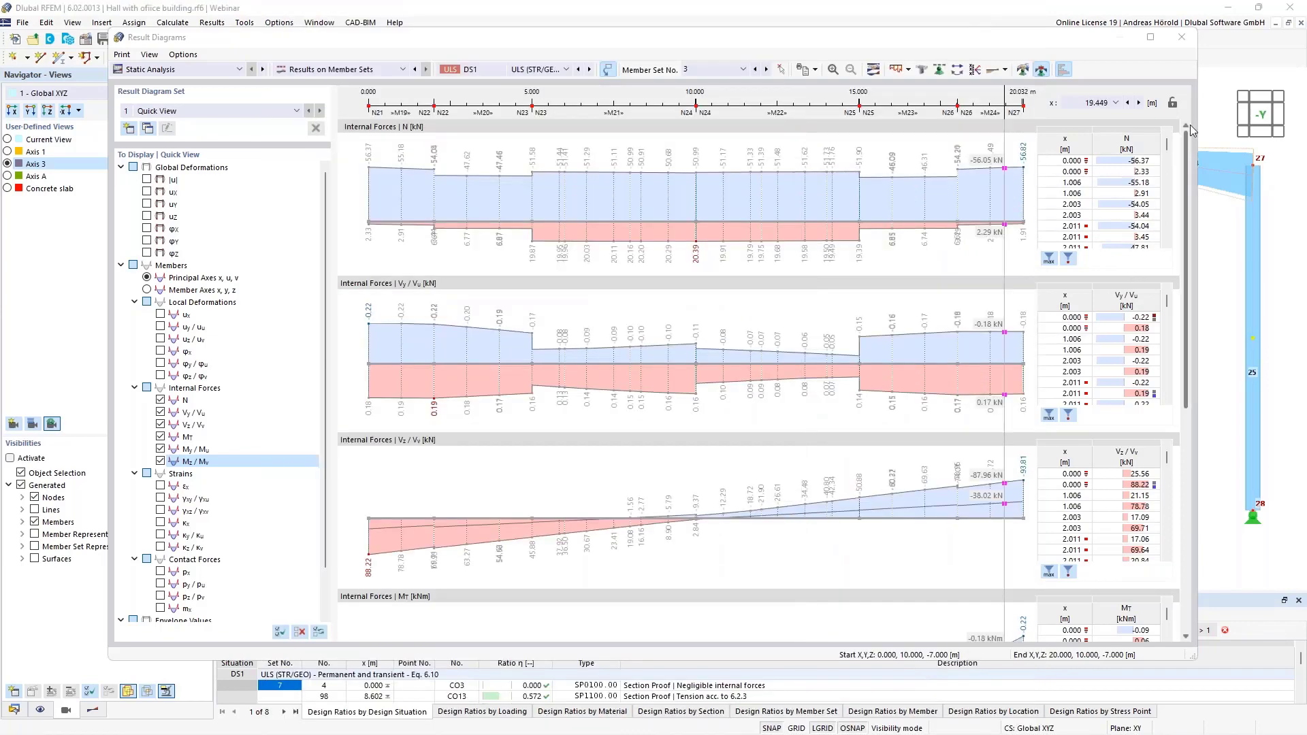
Close the result diagrams and maximize the printout report window
left_click(1182, 38)
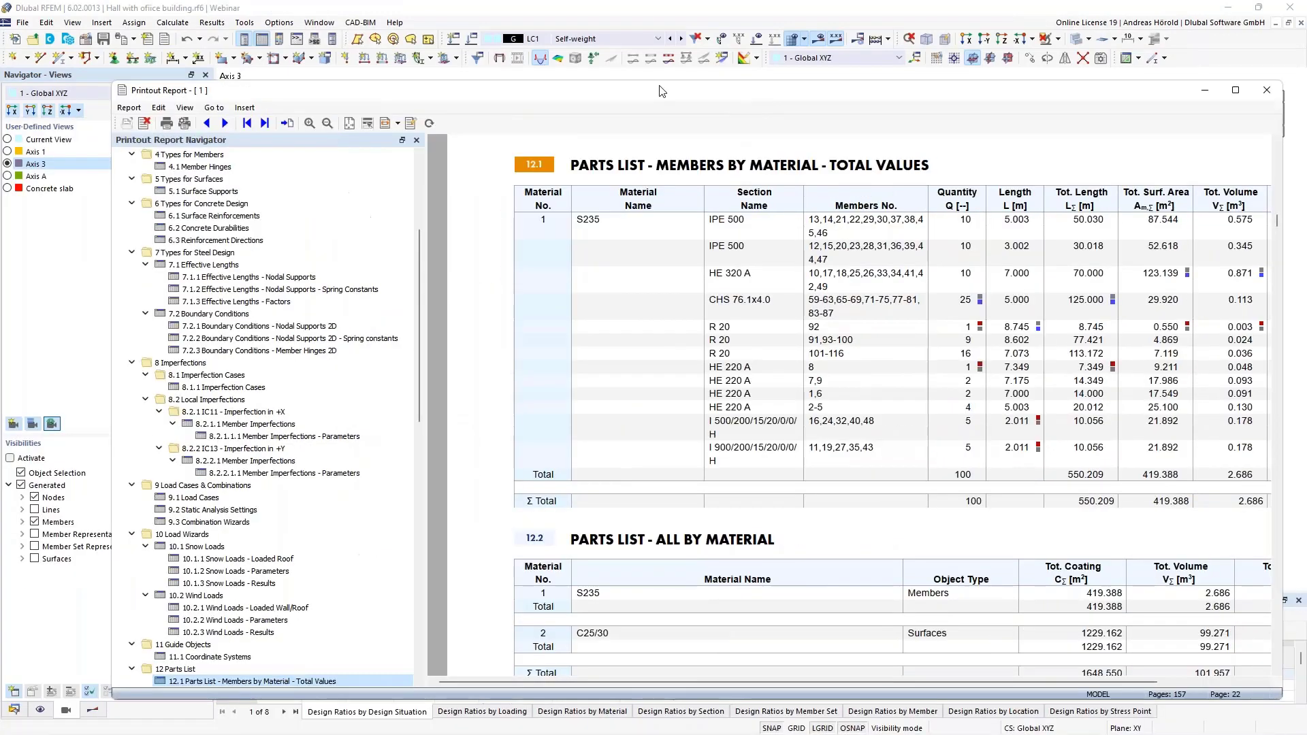
left_click_drag(662, 91, 573, 100)
left_click(1146, 101)
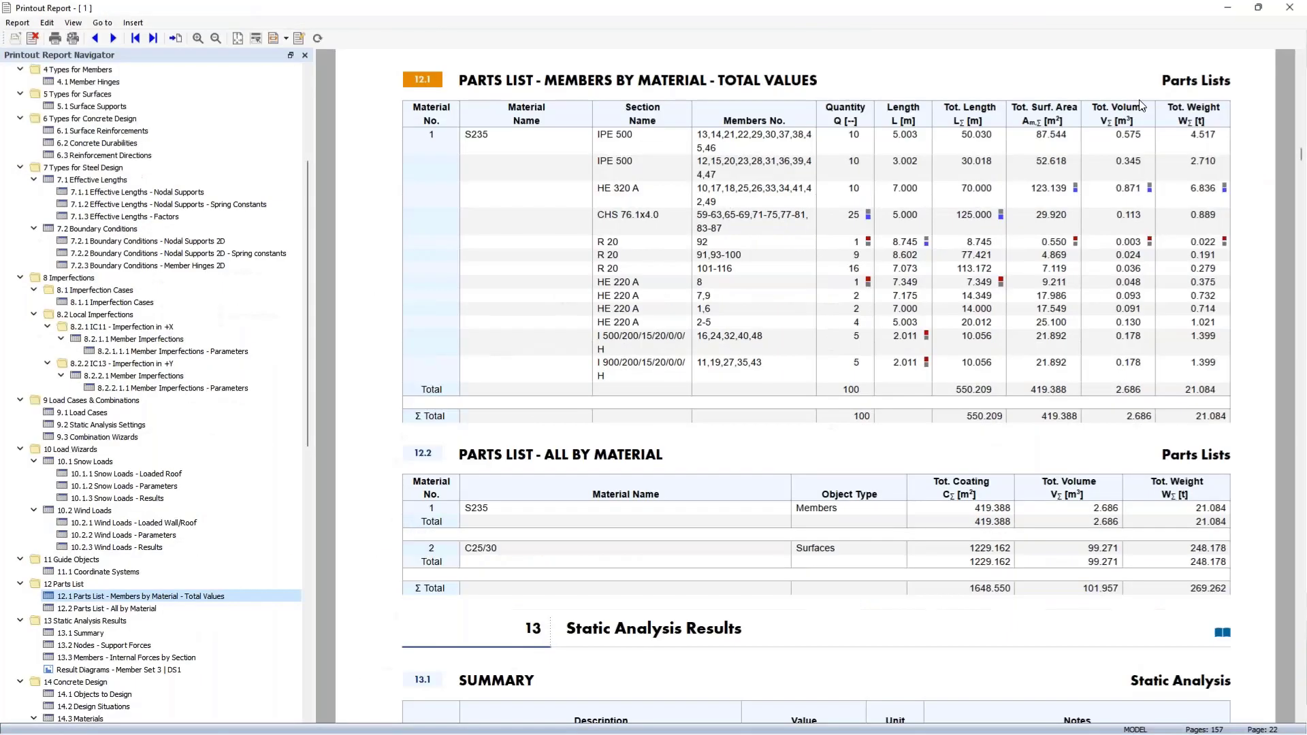
Go to the Member Set 3 | DS1 result diagrams in the report, fit the page to the view and review the diagrams
left_click(122, 671)
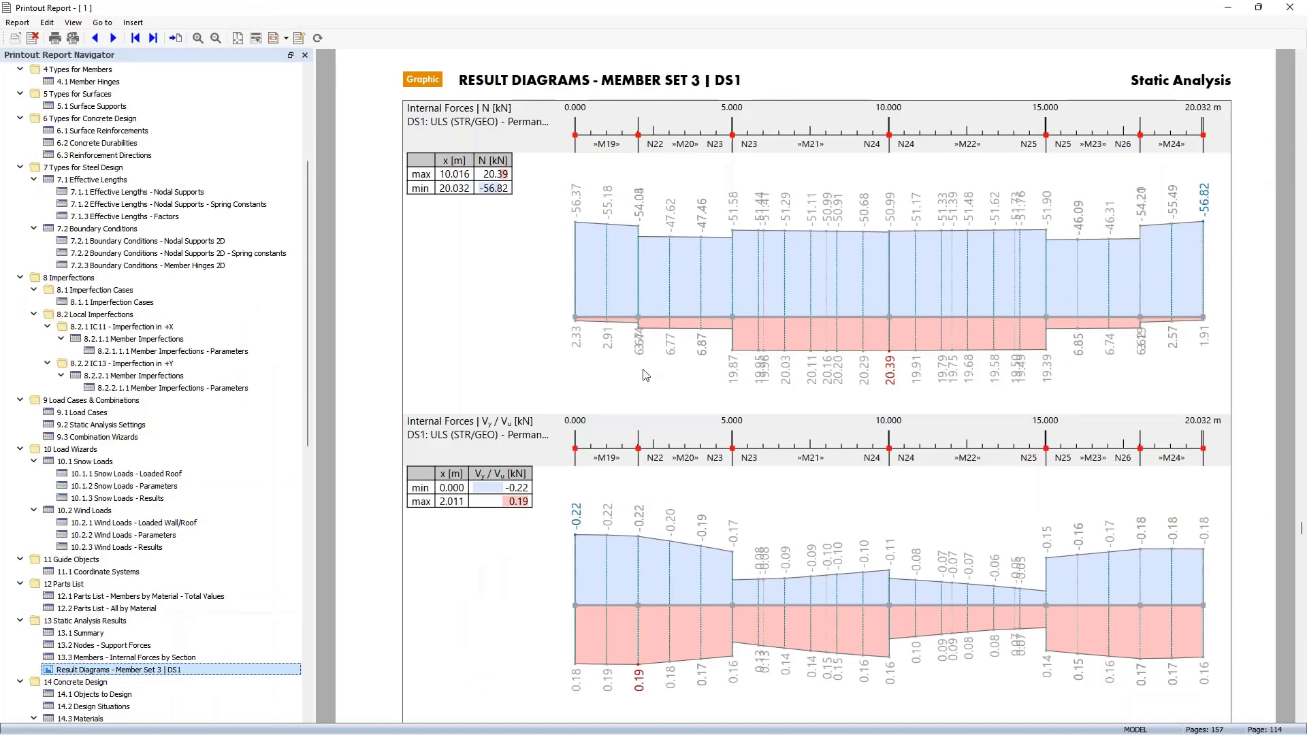
left_click(286, 38)
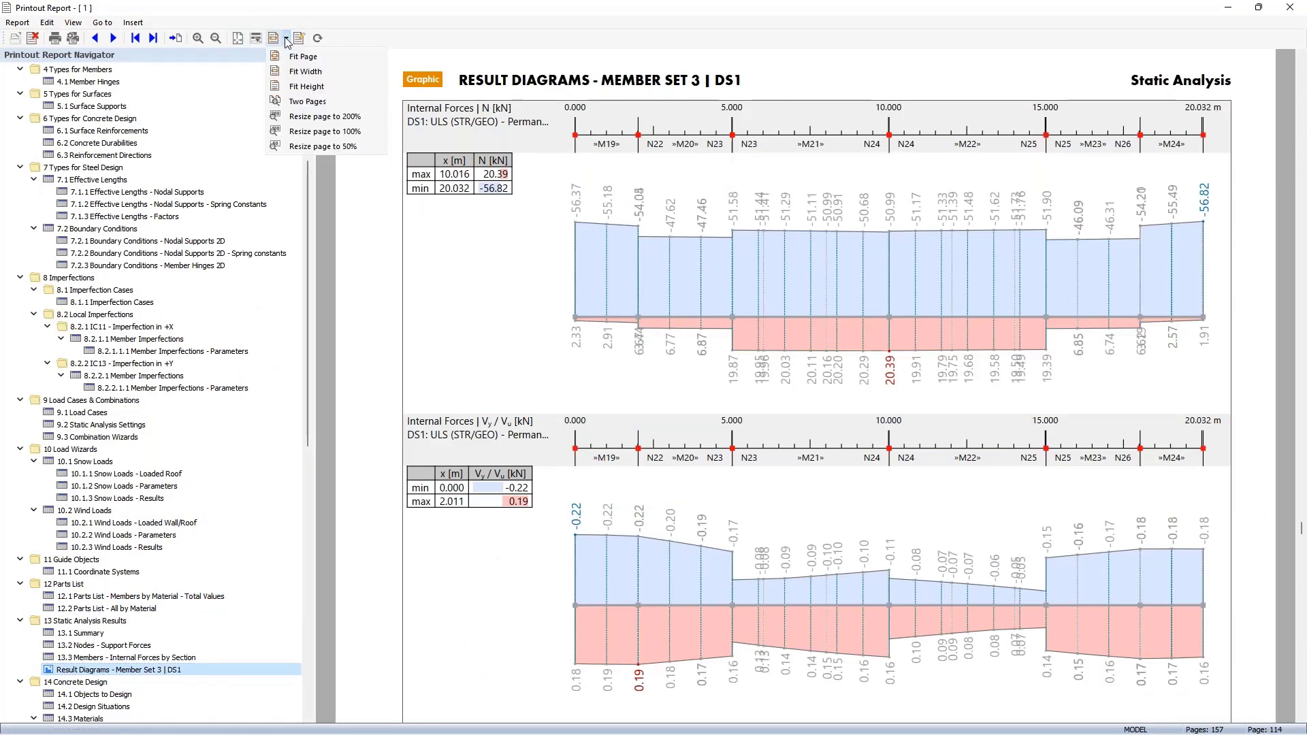
left_click(307, 57)
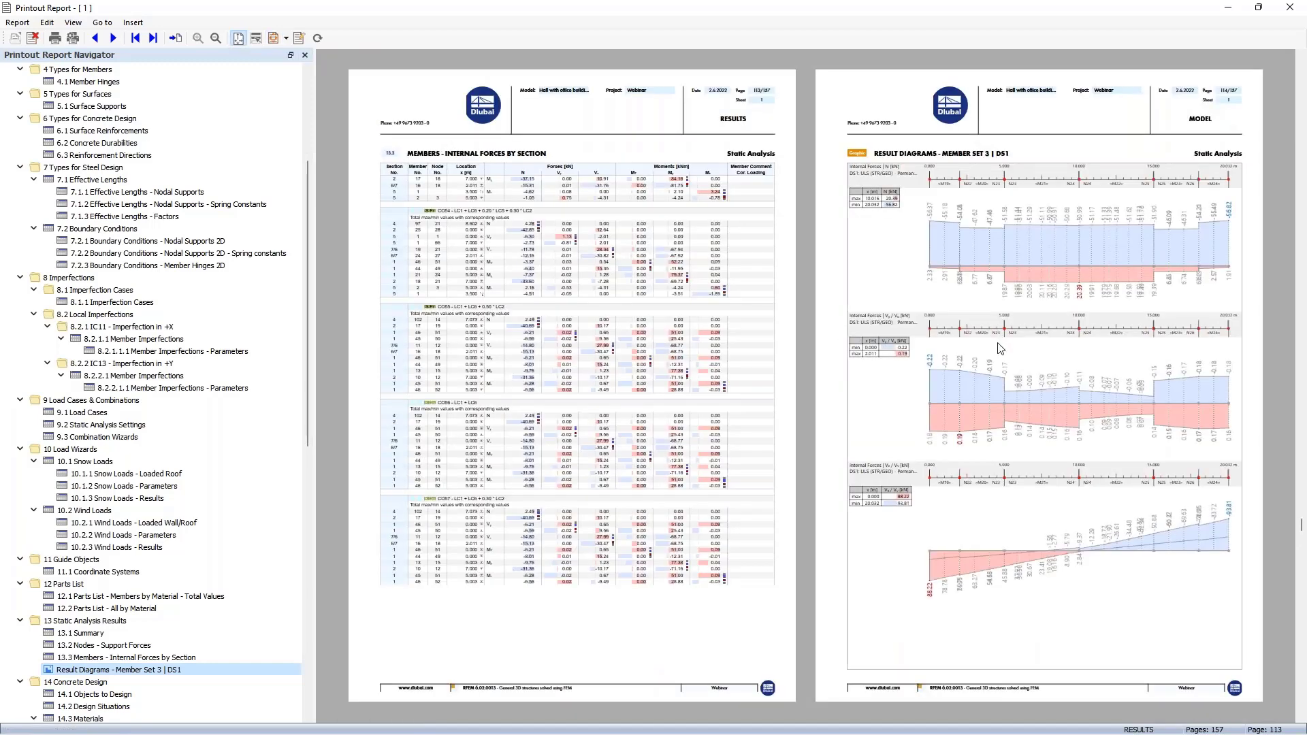
scroll(1000, 348, "down", 2)
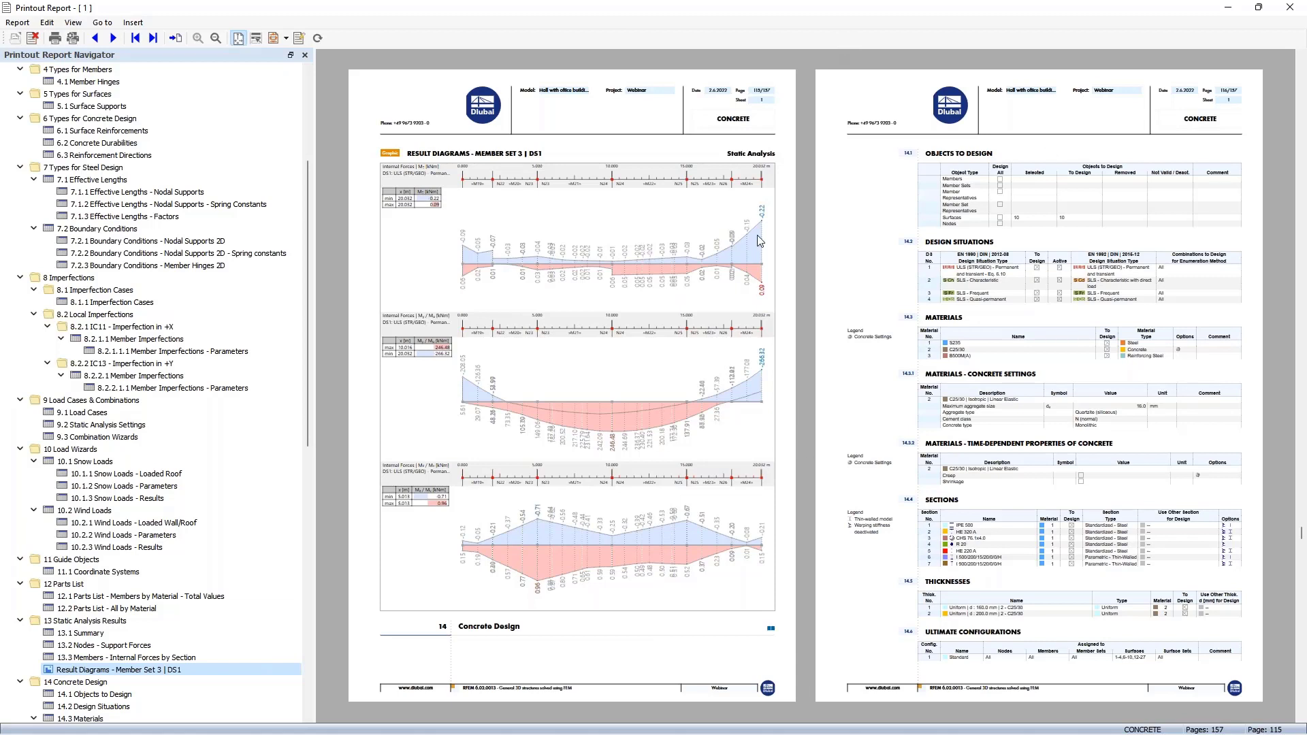
mouse_move(532, 721)
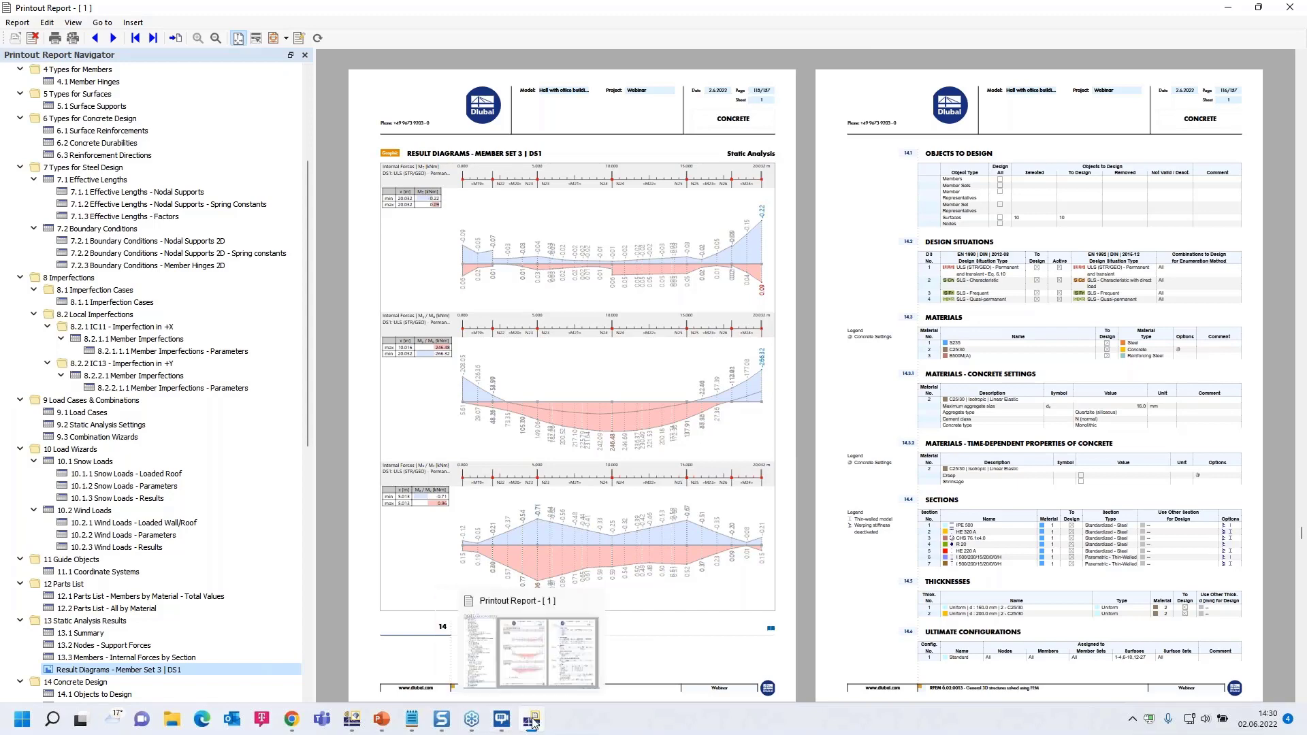
Return to the RFEM model, show the saved Concrete slab view and display the Concrete Design results
left_click(351, 721)
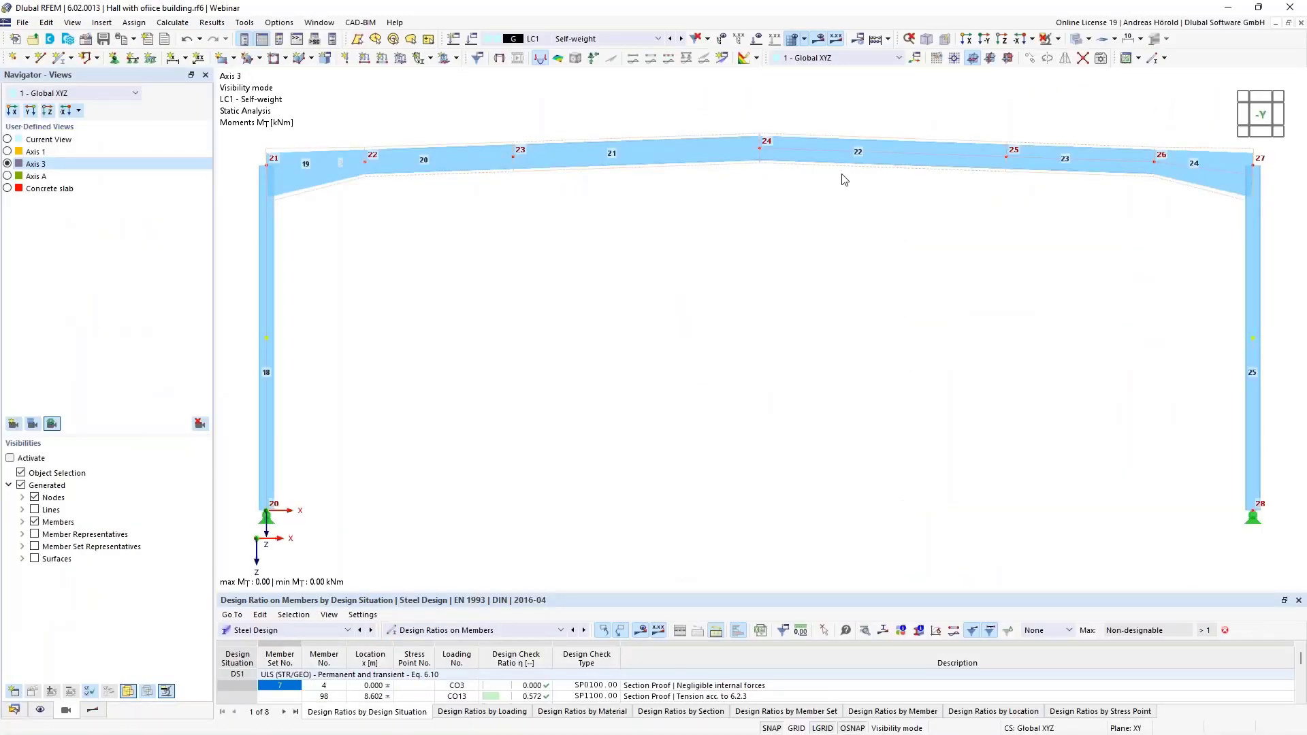
left_click(62, 192)
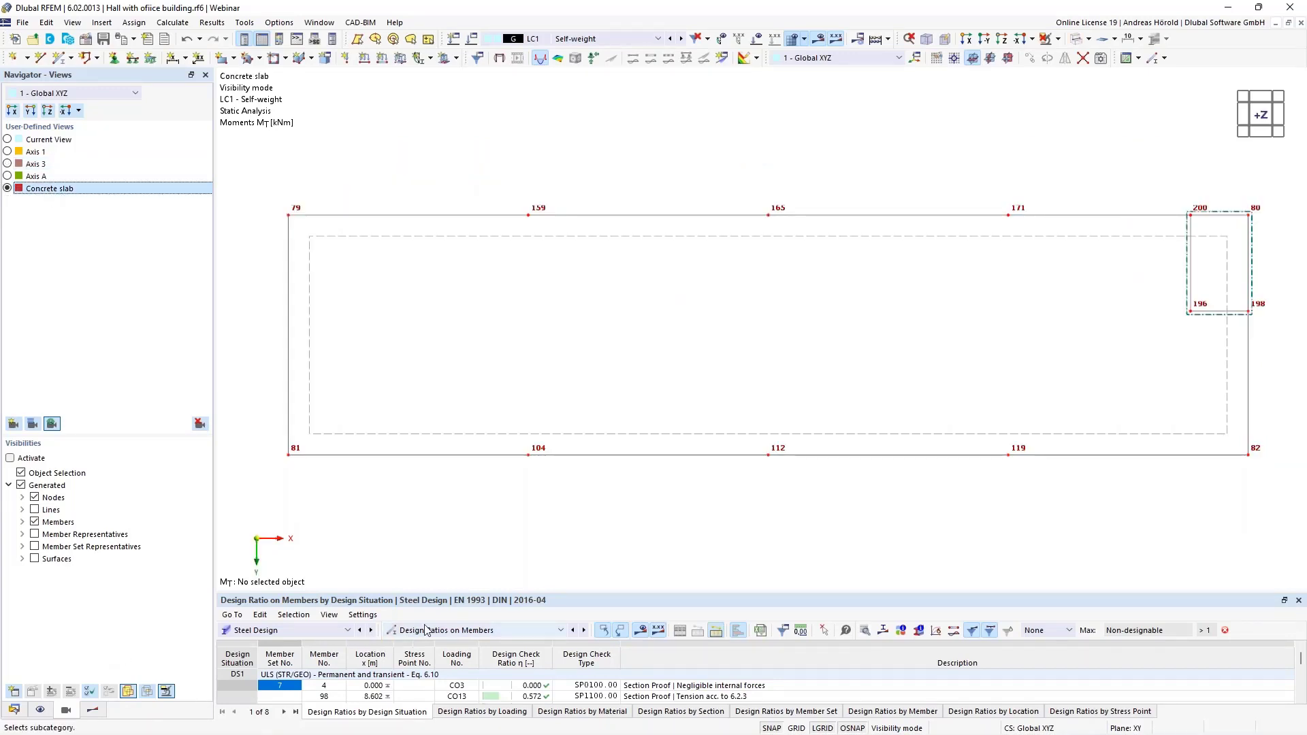
left_click(291, 629)
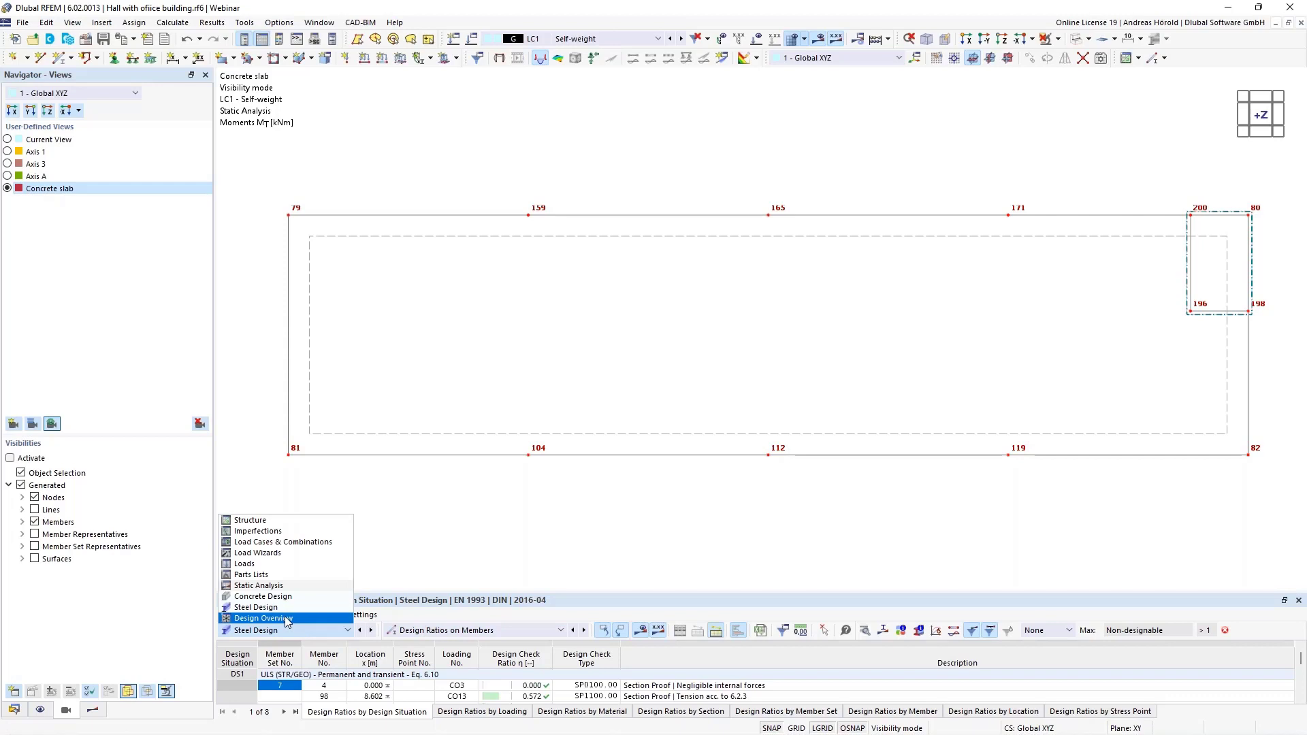
left_click(285, 598)
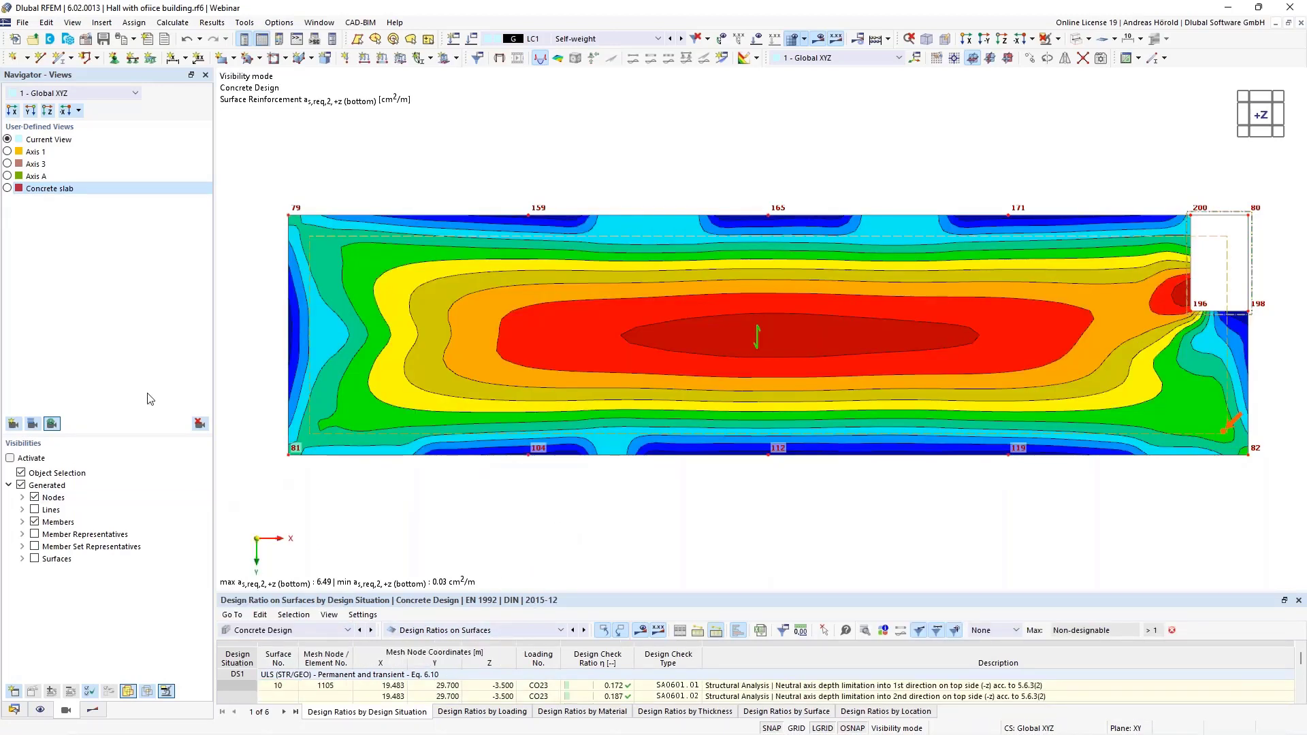
View the slab's required longitudinal reinforcement one result at a time, for top and bottom in directions 1 and 2
left_click(93, 712)
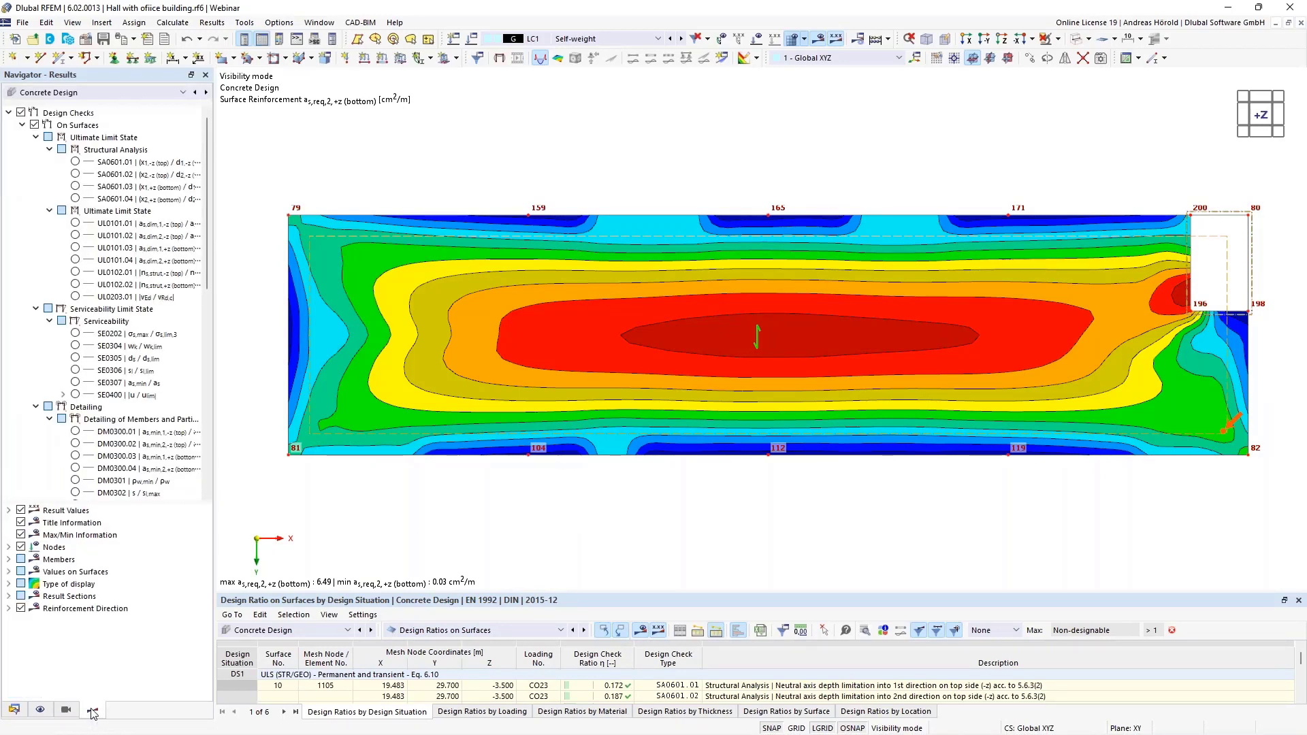
scroll(150, 408, "down", 8)
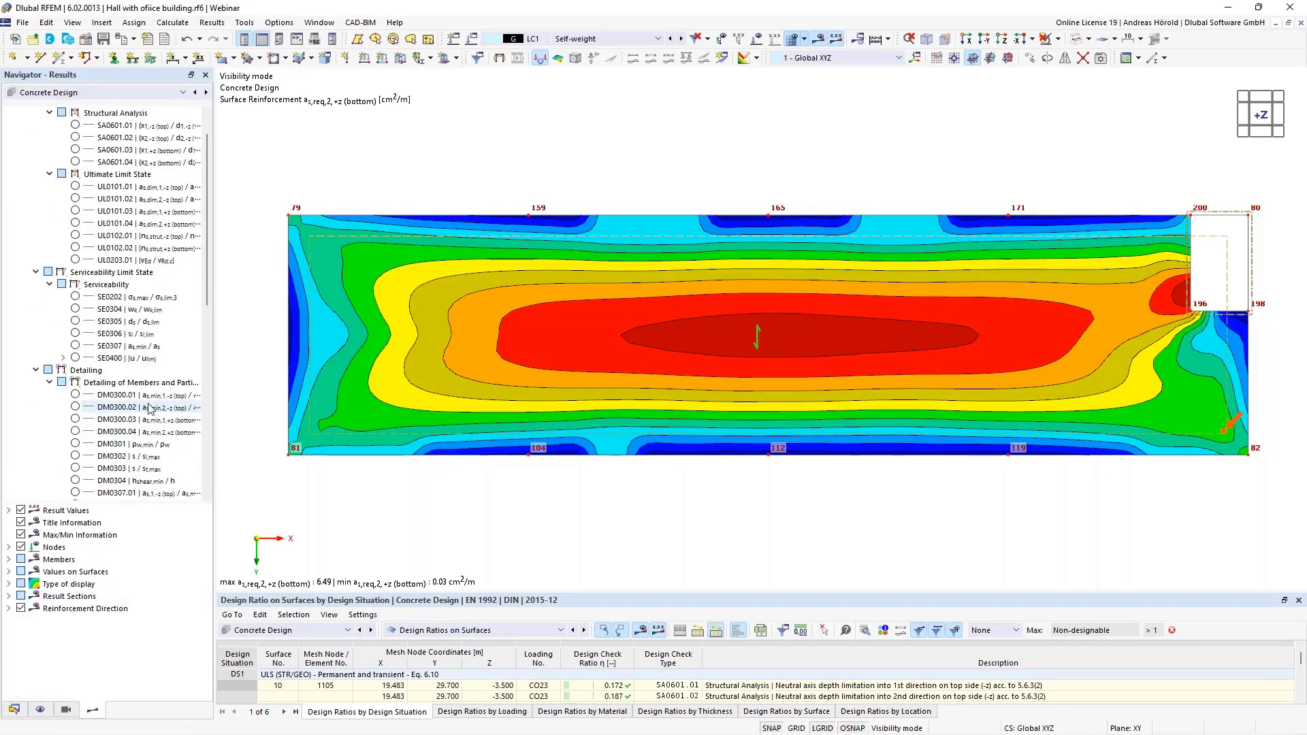
scroll(149, 408, "down", 3)
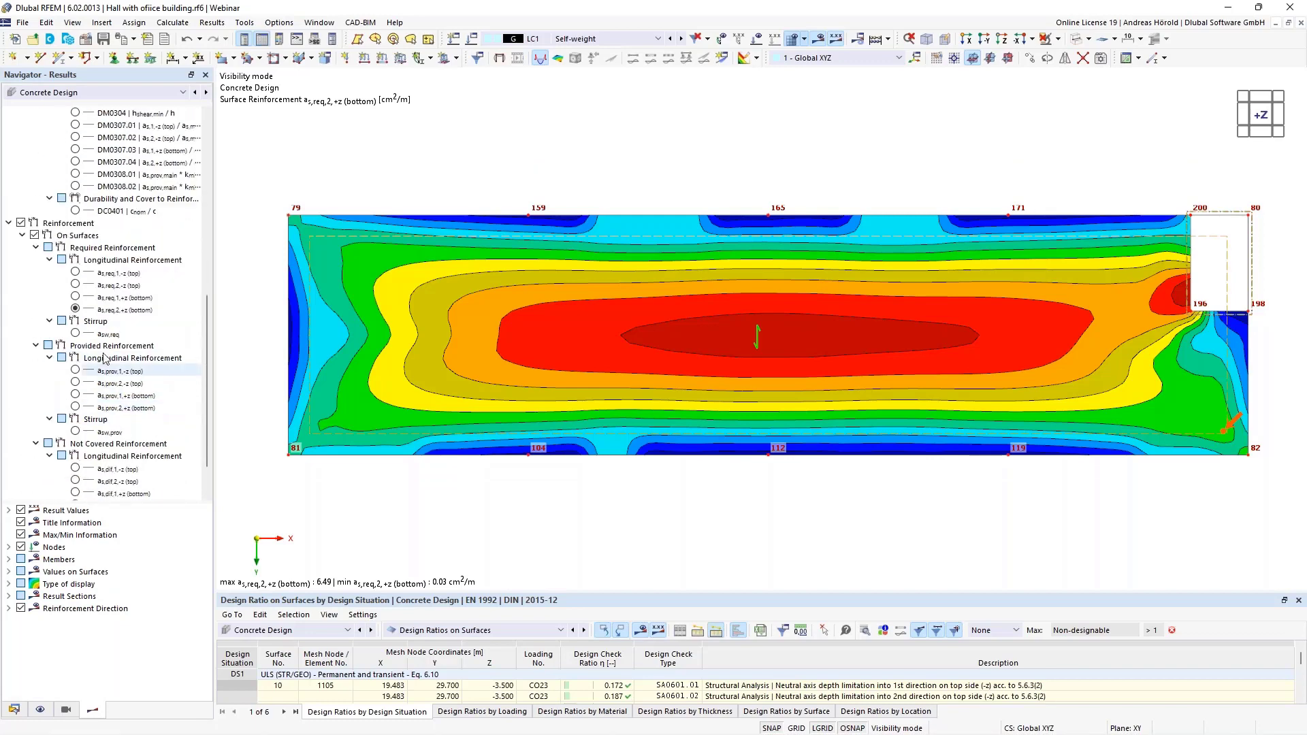
left_click(75, 272)
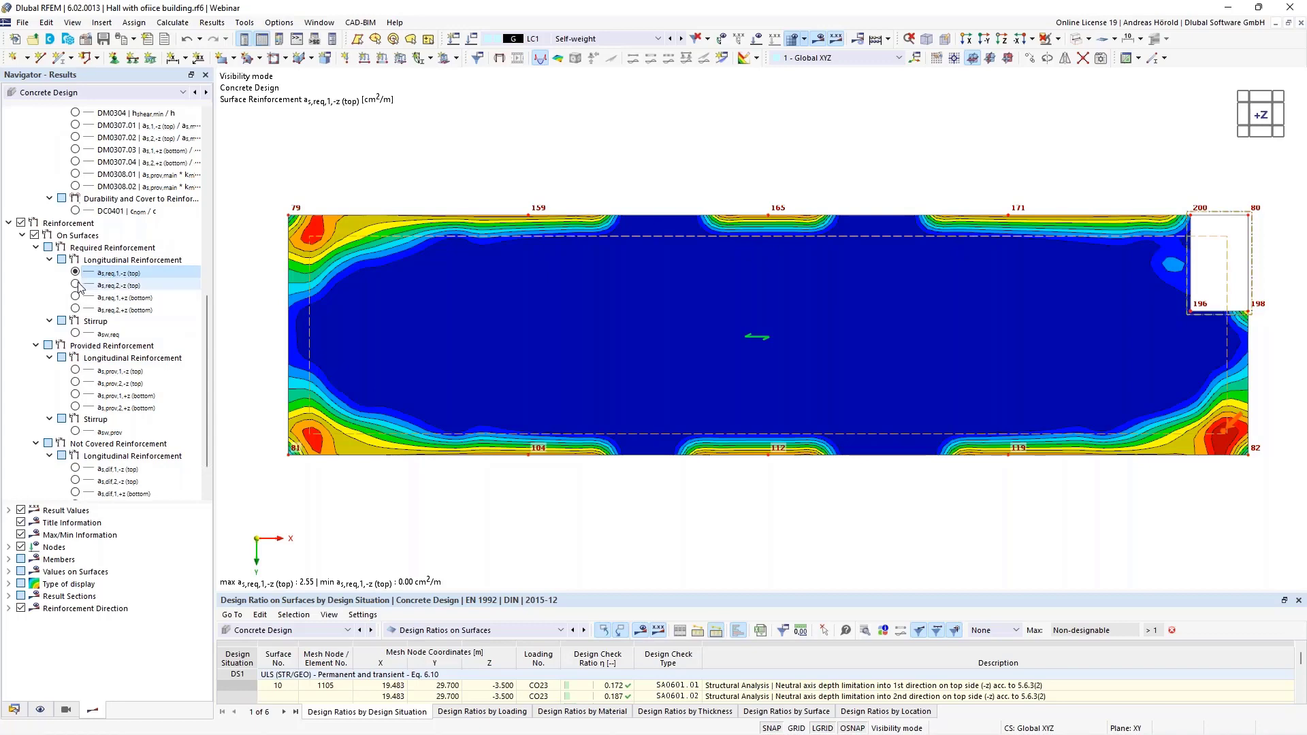
left_click(75, 285)
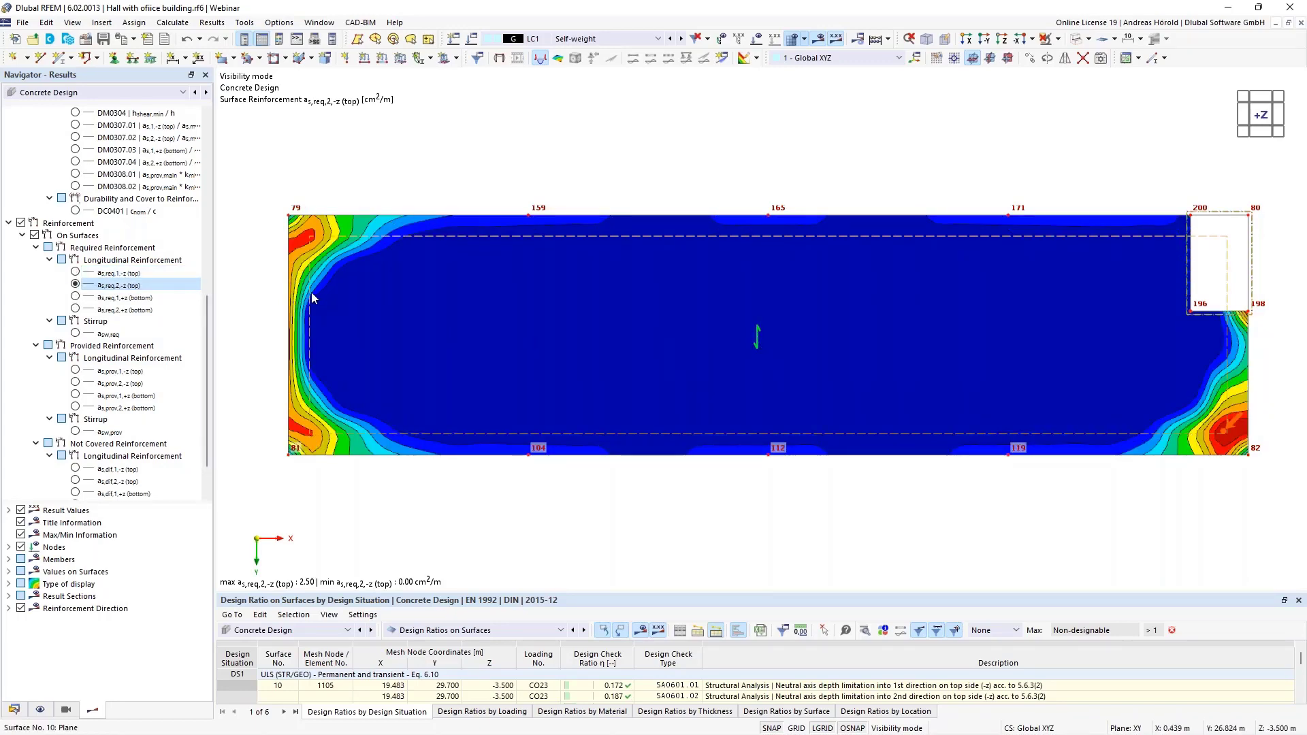
left_click(75, 297)
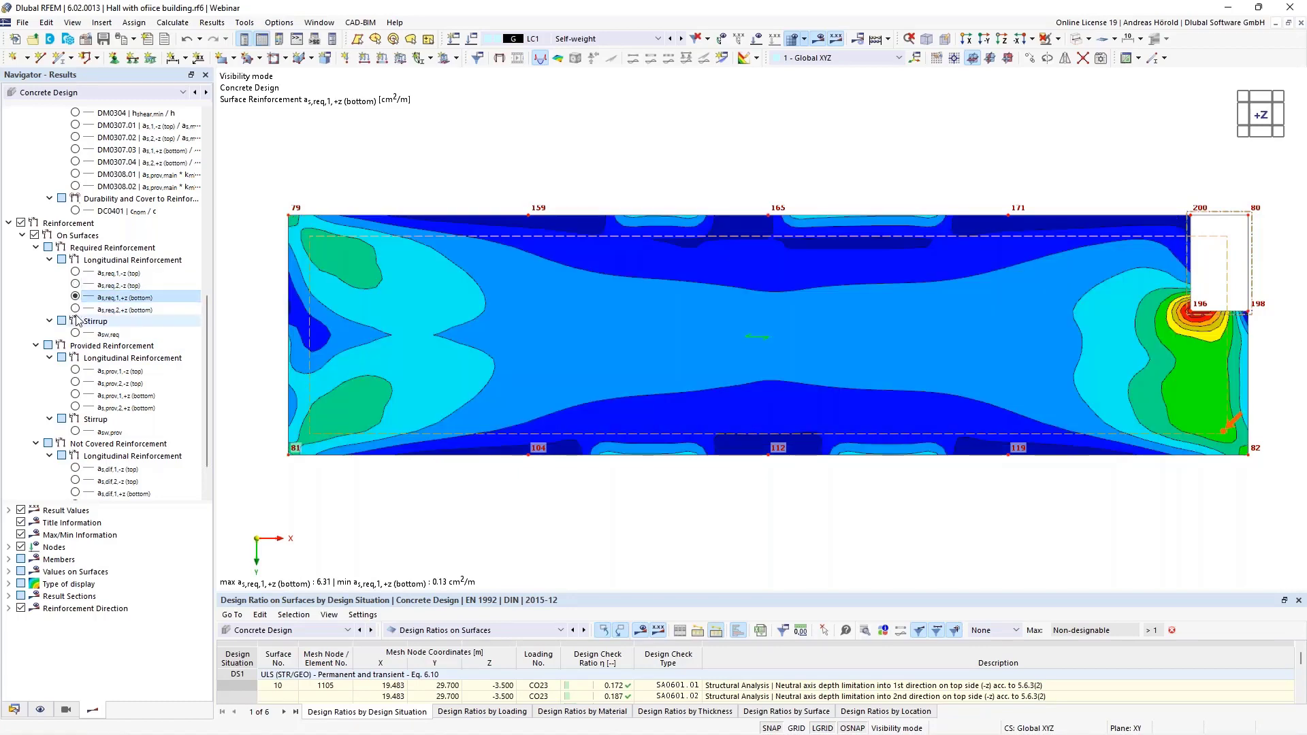
left_click(74, 310)
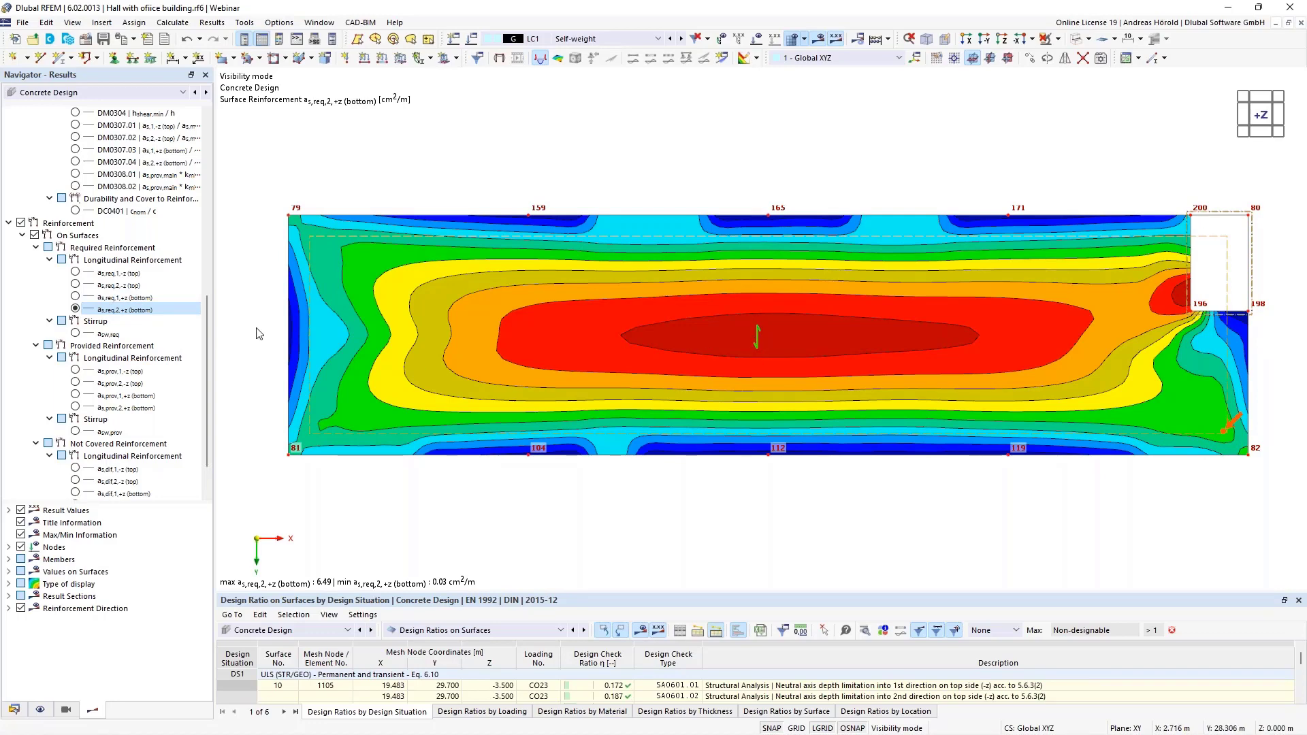
Compare the required bottom reinforcement in both directions, keep as,req,2,+z (bottom) displayed and show the result values on the surfaces
left_click(75, 298)
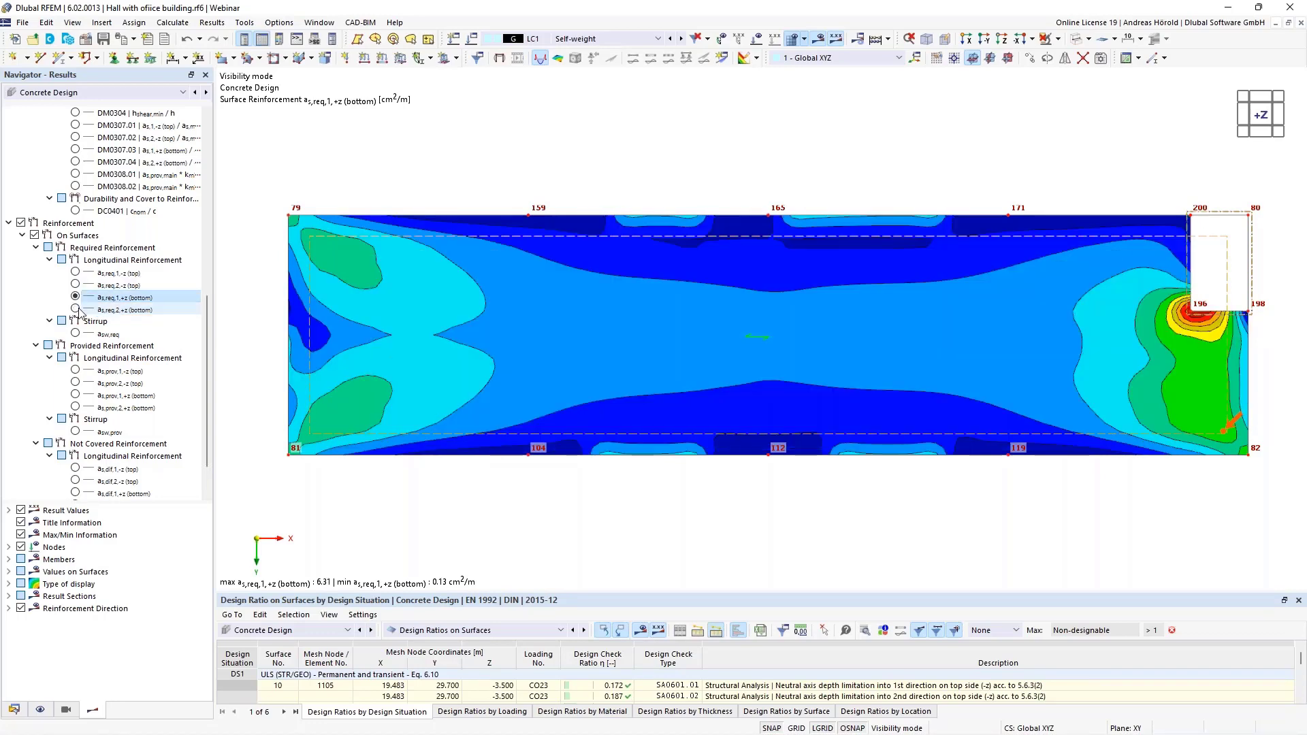
left_click(75, 310)
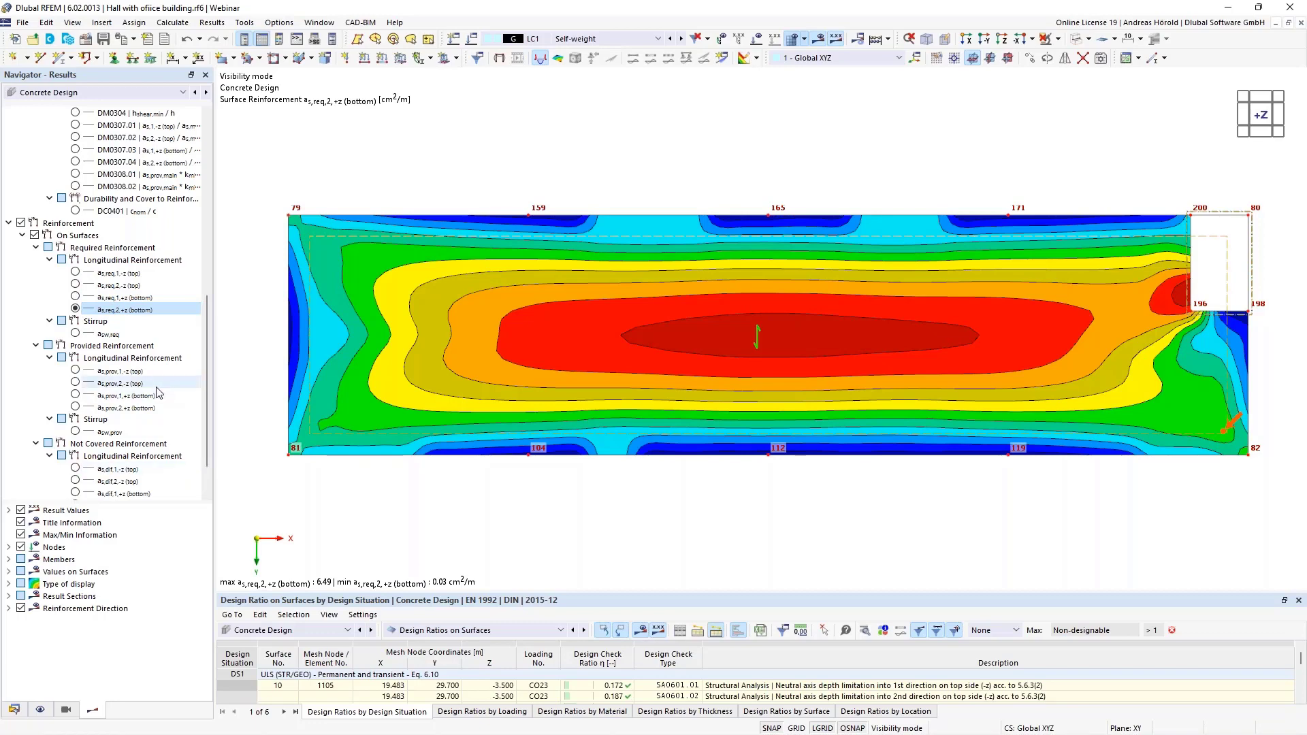
scroll(146, 393, "down", 2)
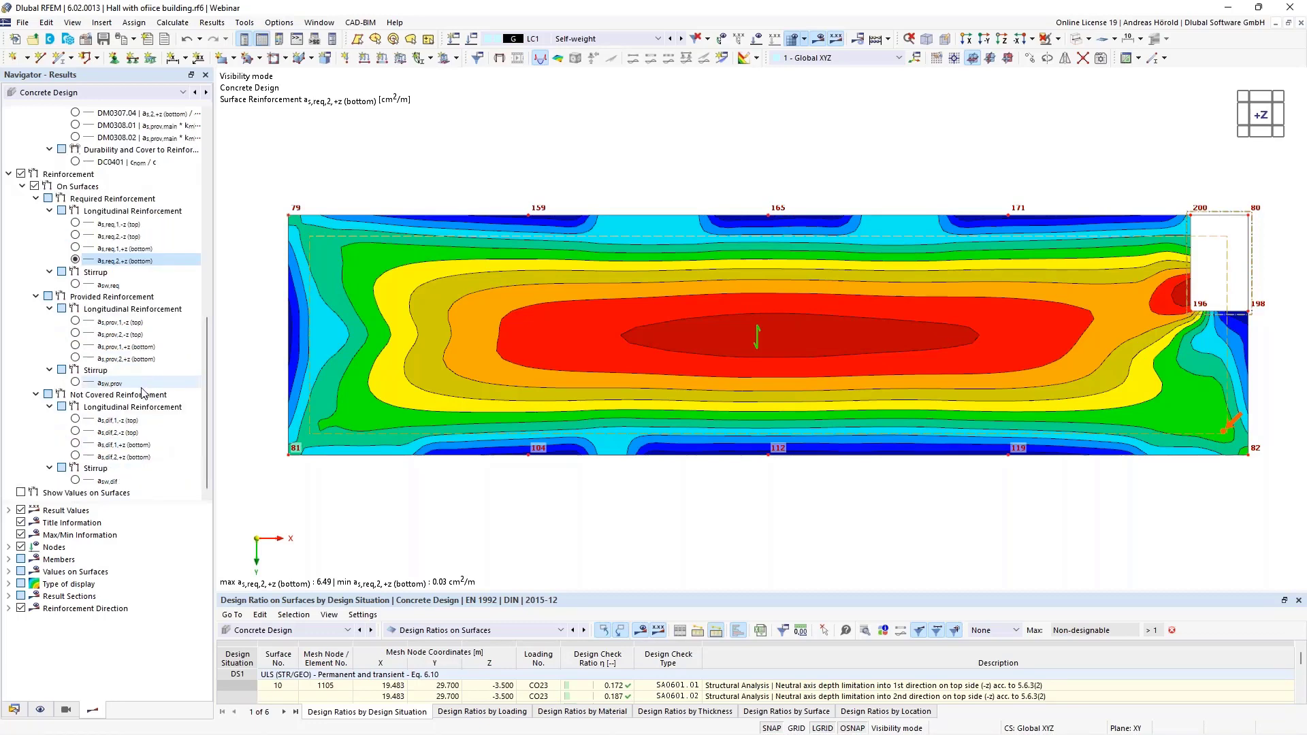
left_click(21, 493)
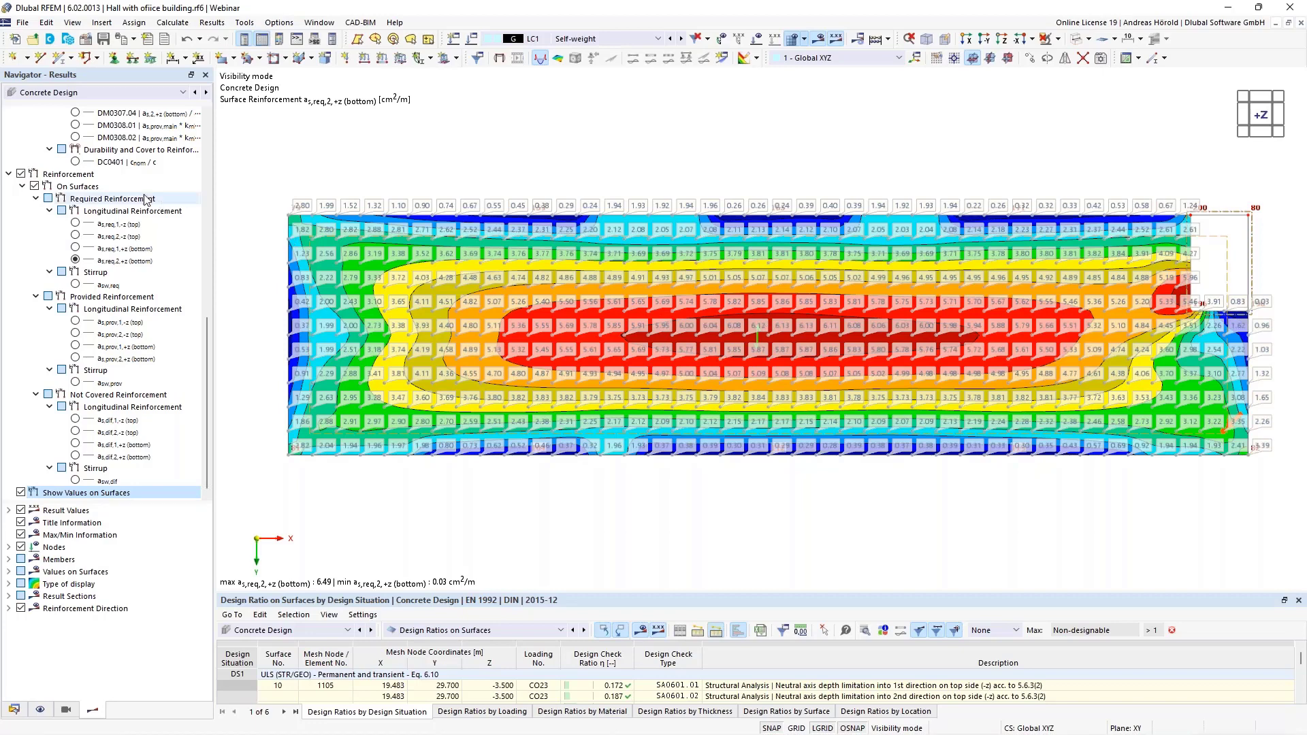
Set the concrete reinforcement areas per unit length to 1 decimal place and apply the change
left_click(47, 23)
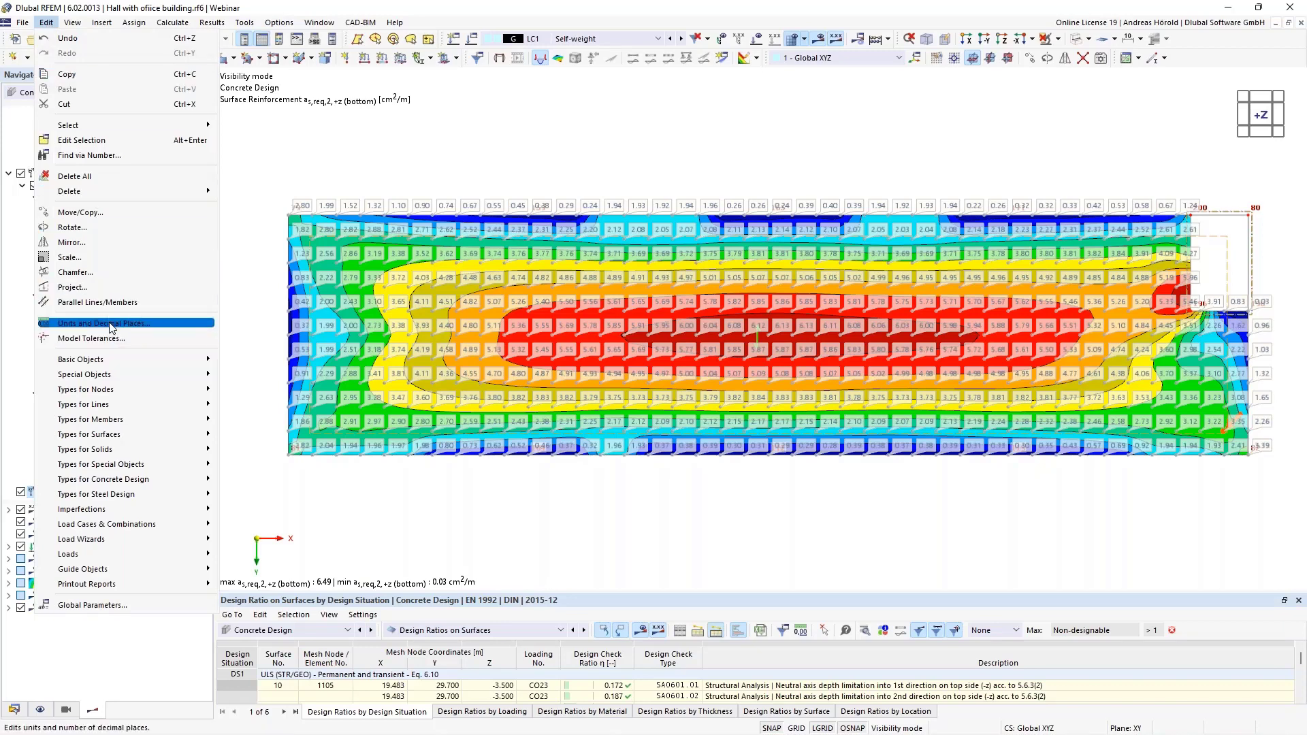
left_click(153, 326)
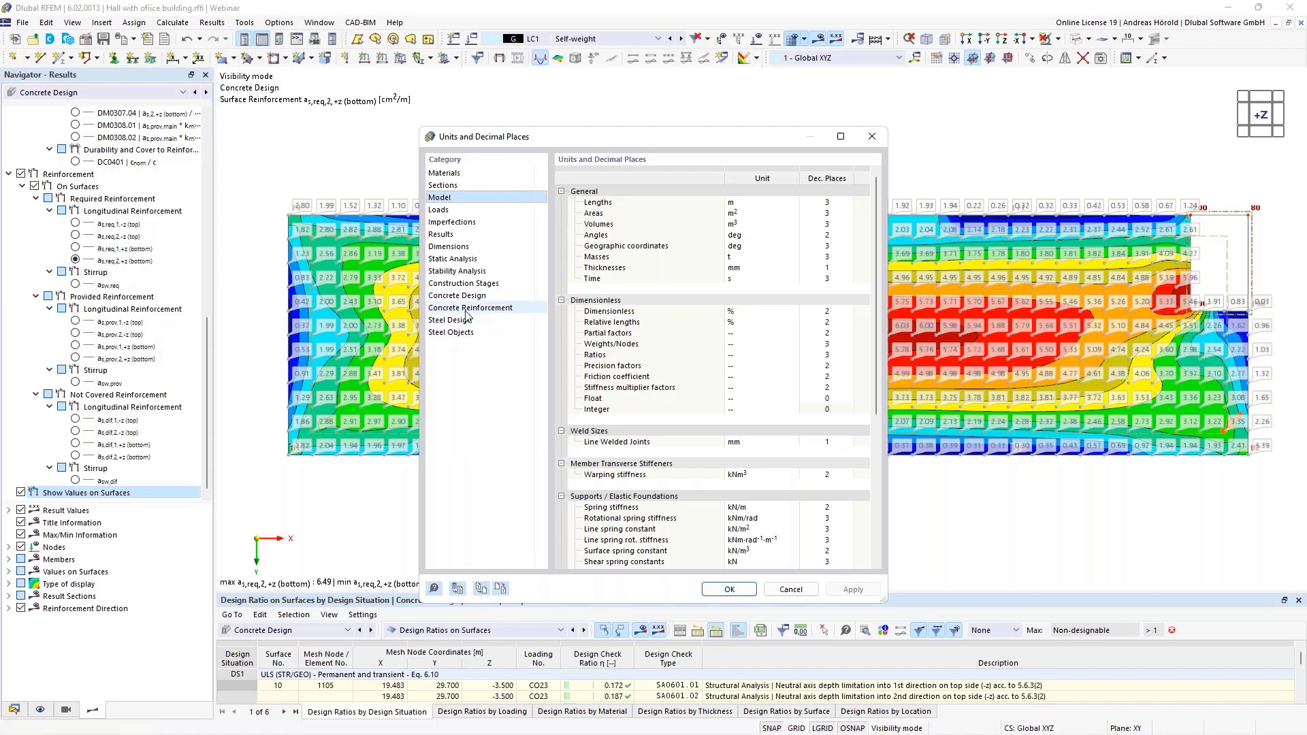
left_click(468, 308)
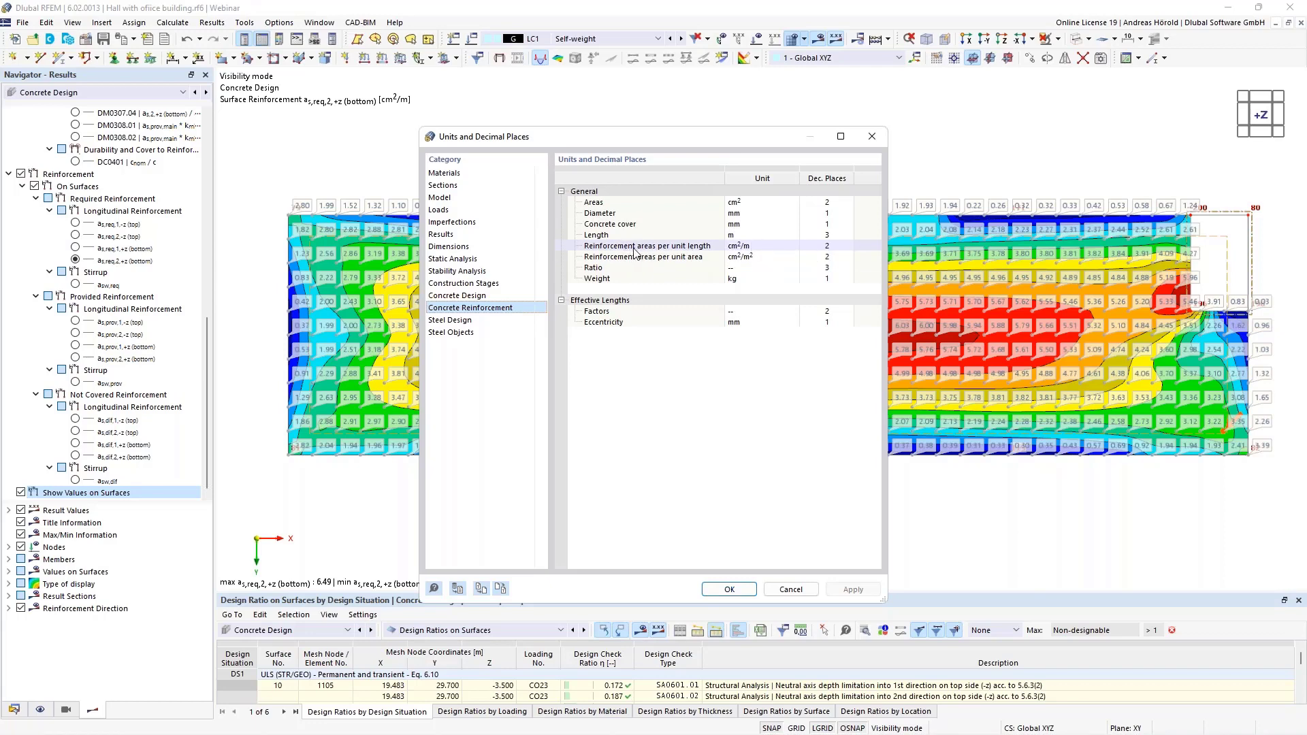
left_click(842, 248)
key("Tab")
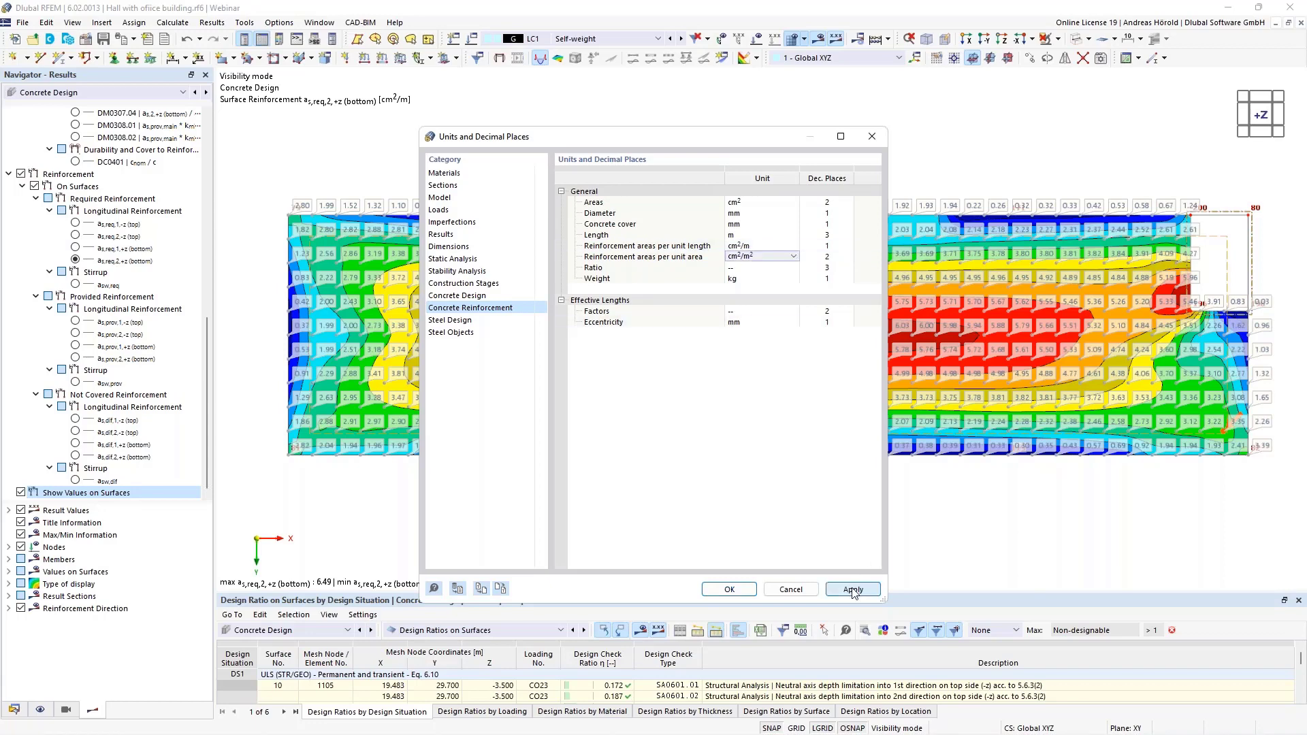
left_click(853, 589)
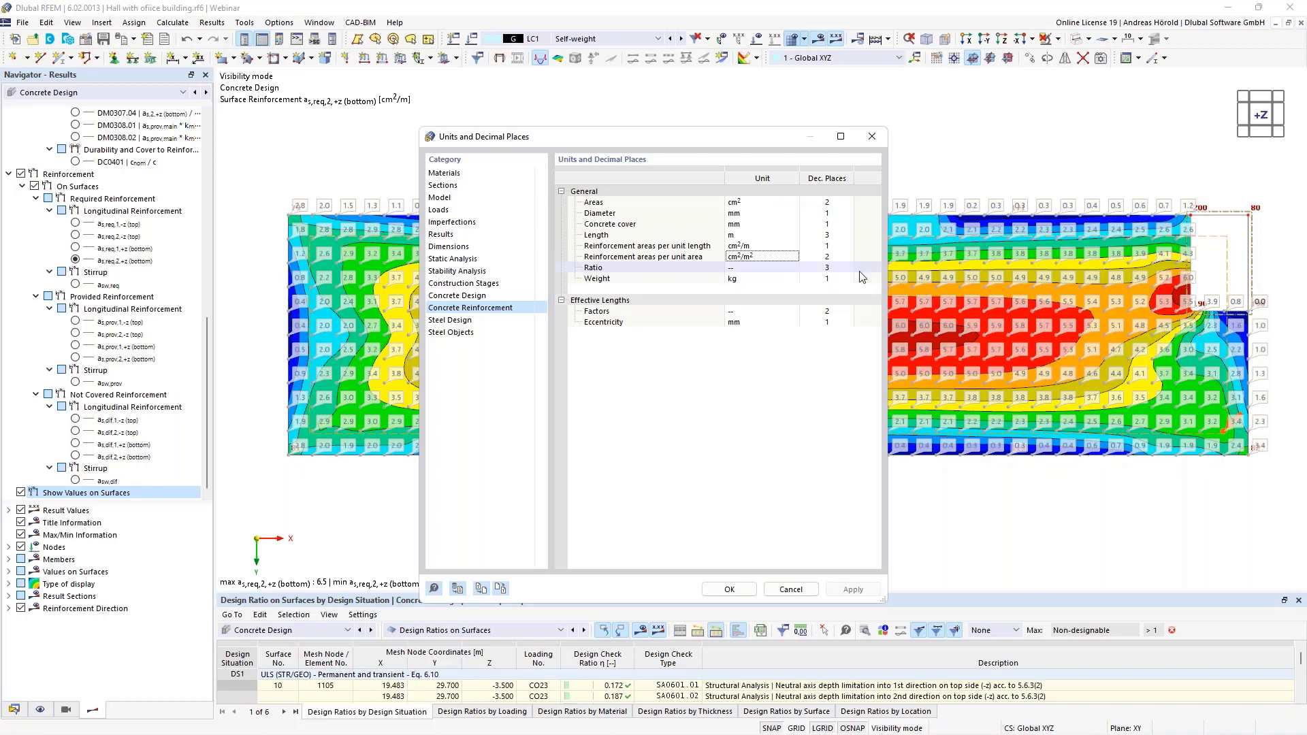
Restore 2 decimal places for the reinforcement areas per unit length and confirm the unit settings
left_click(847, 247)
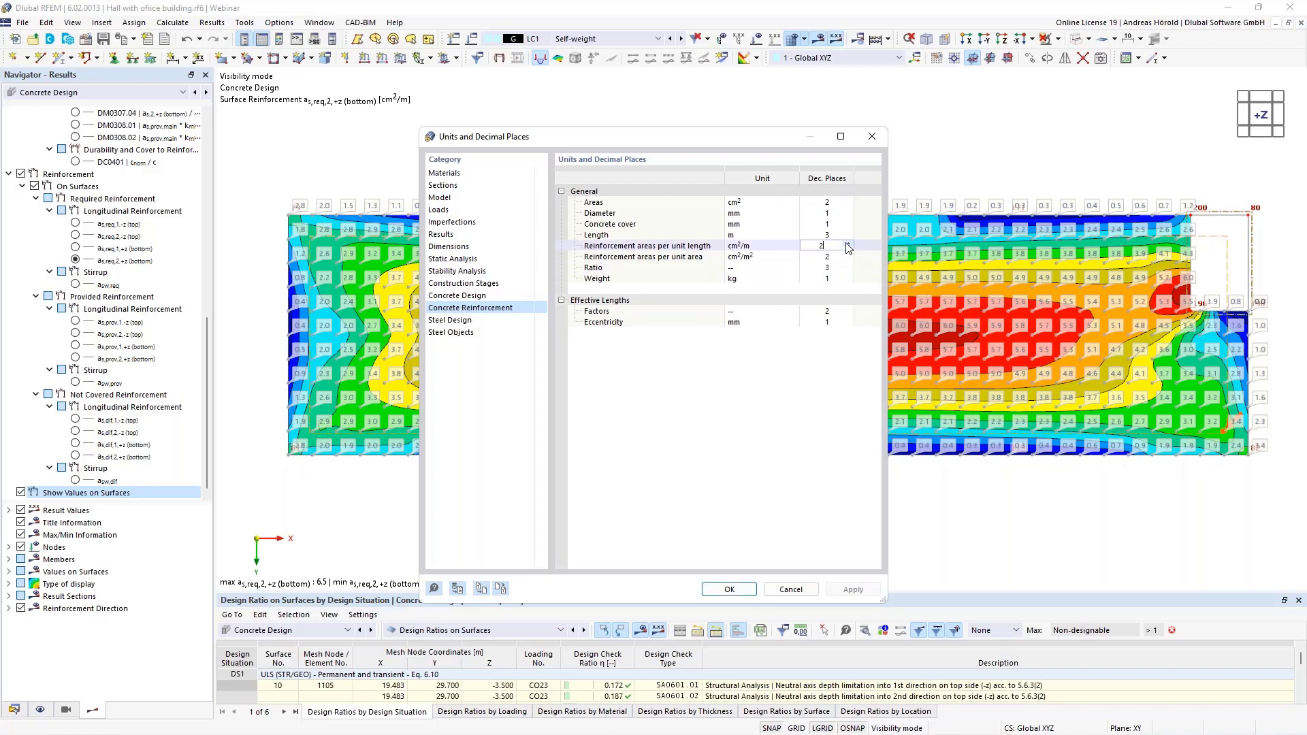
left_click(729, 590)
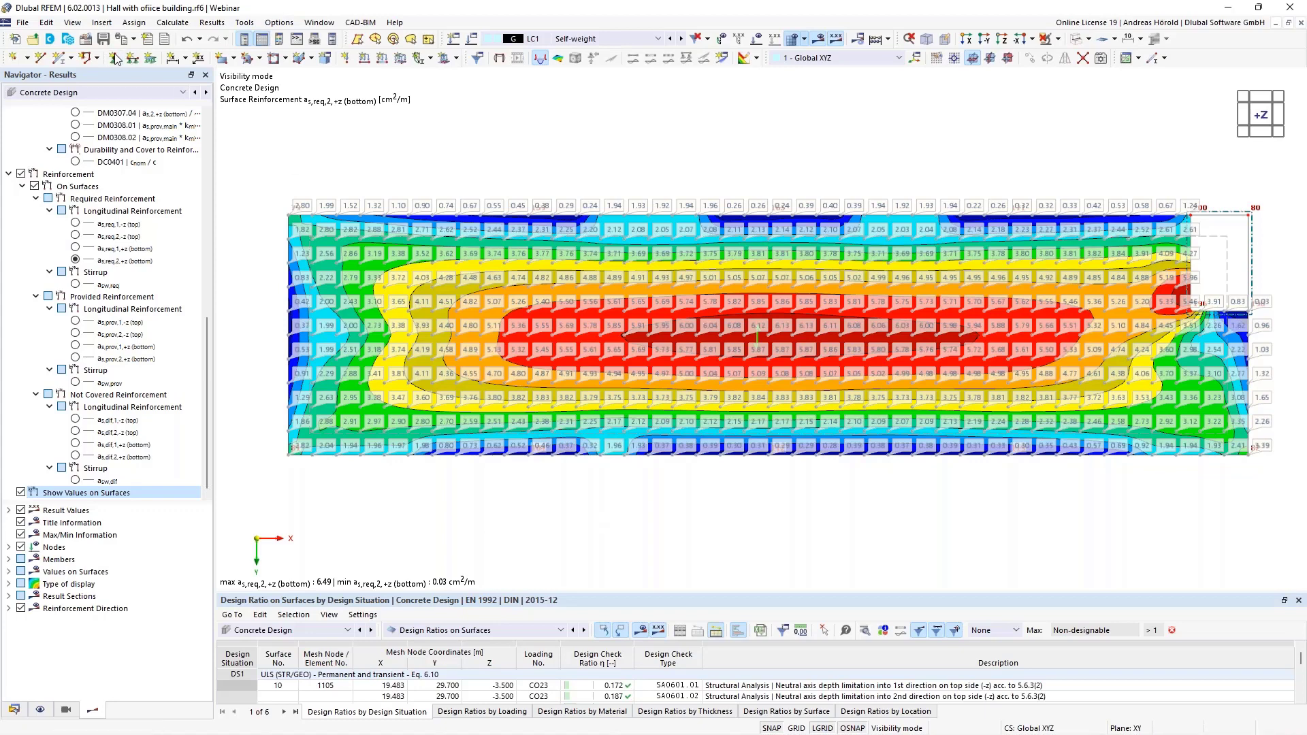
Start sending the slab graphic to the printout report, preview the current window only, and choose multi print
left_click(133, 39)
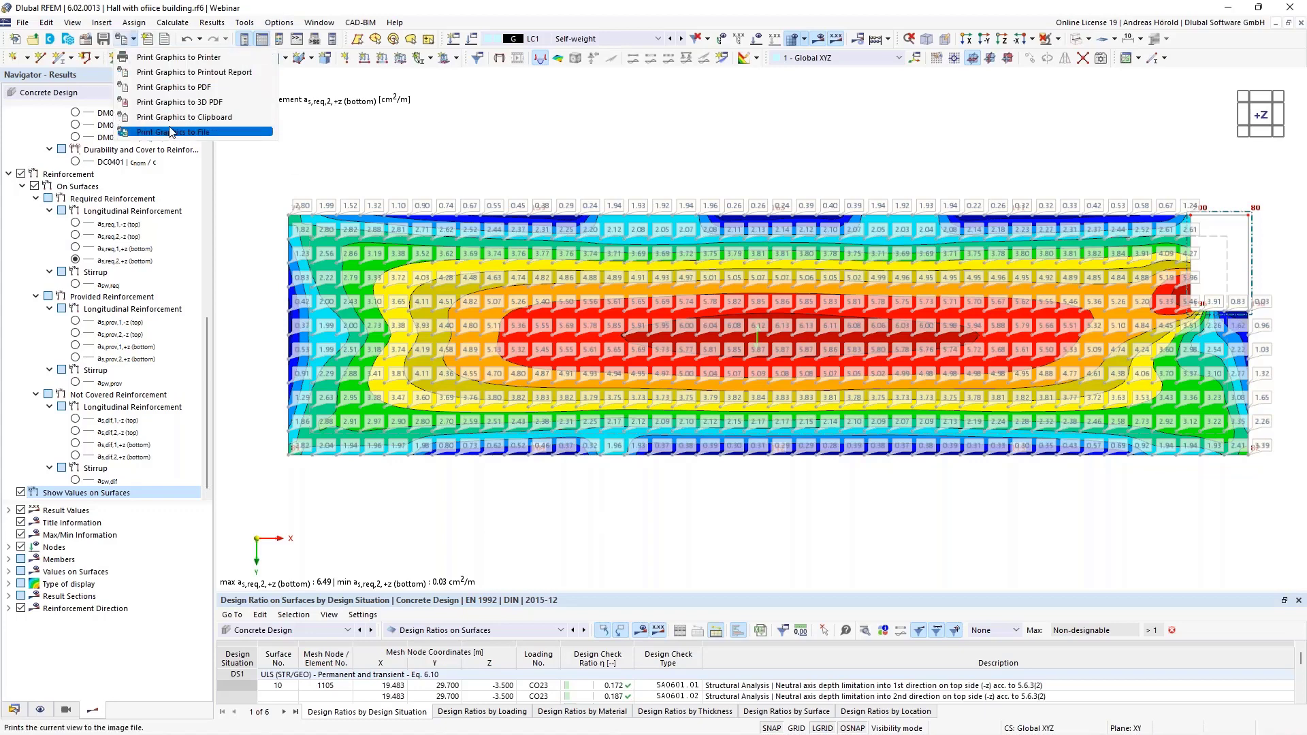
left_click(179, 73)
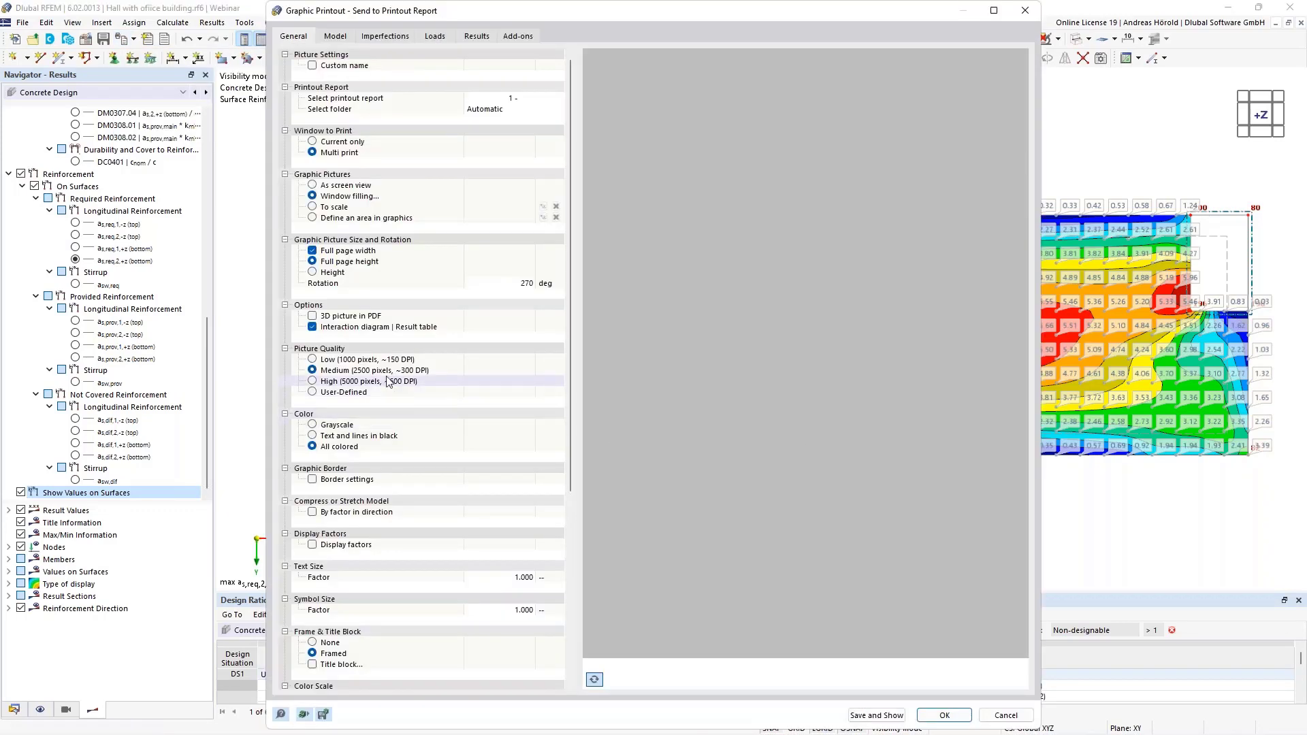
left_click(314, 142)
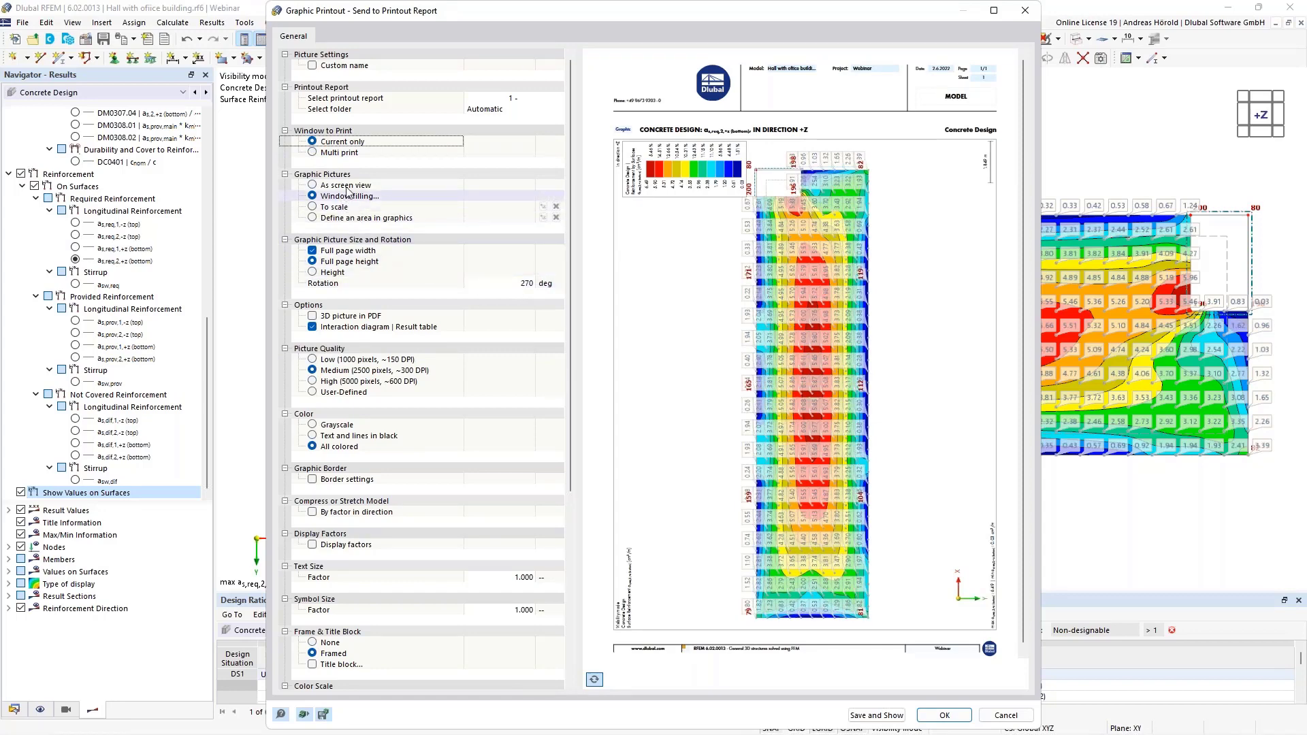
left_click(313, 151)
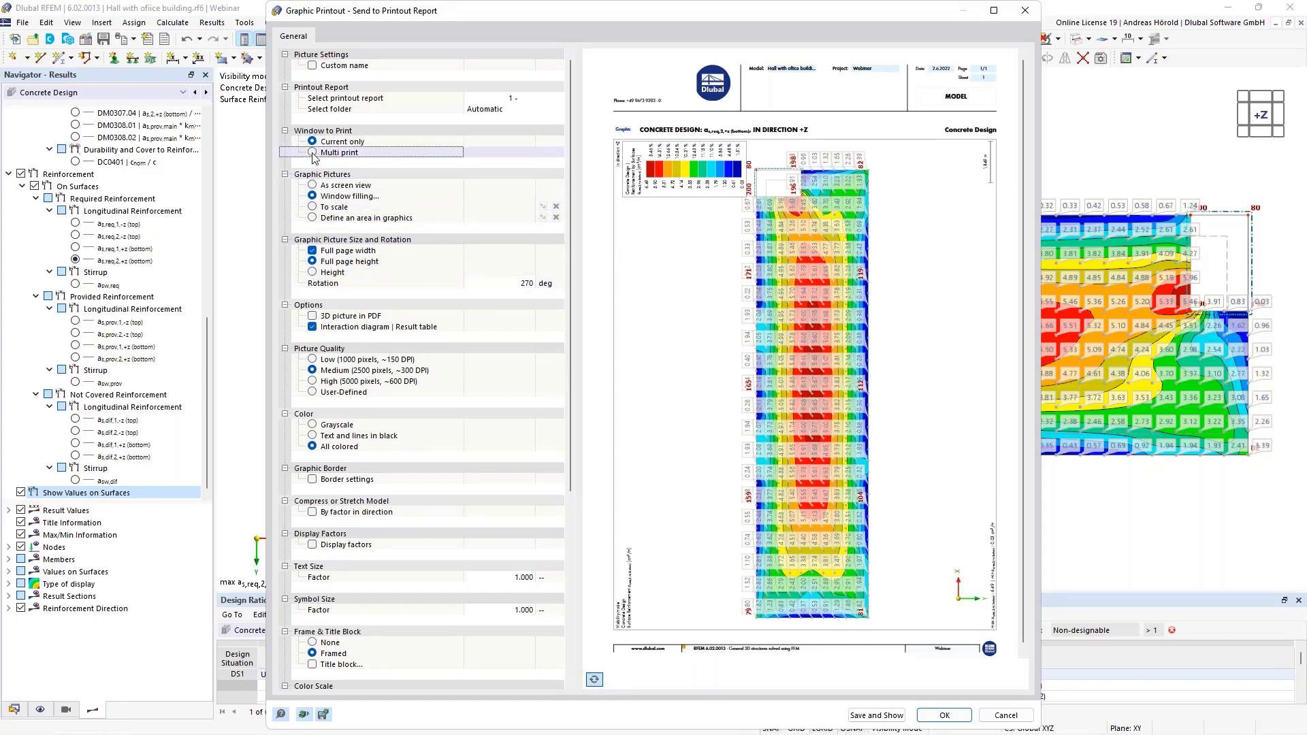
left_click(314, 152)
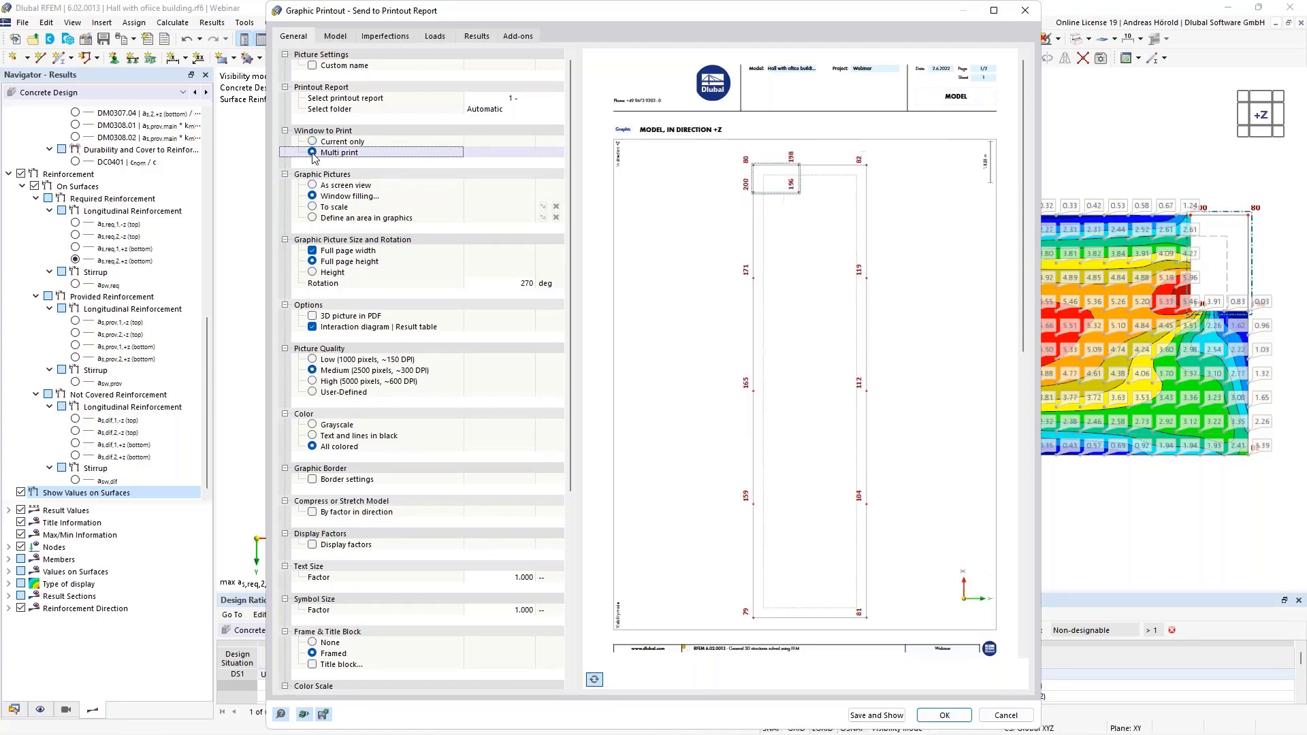
Exclude the model views and the load case graphics from the multi print and check the result settings
left_click(333, 36)
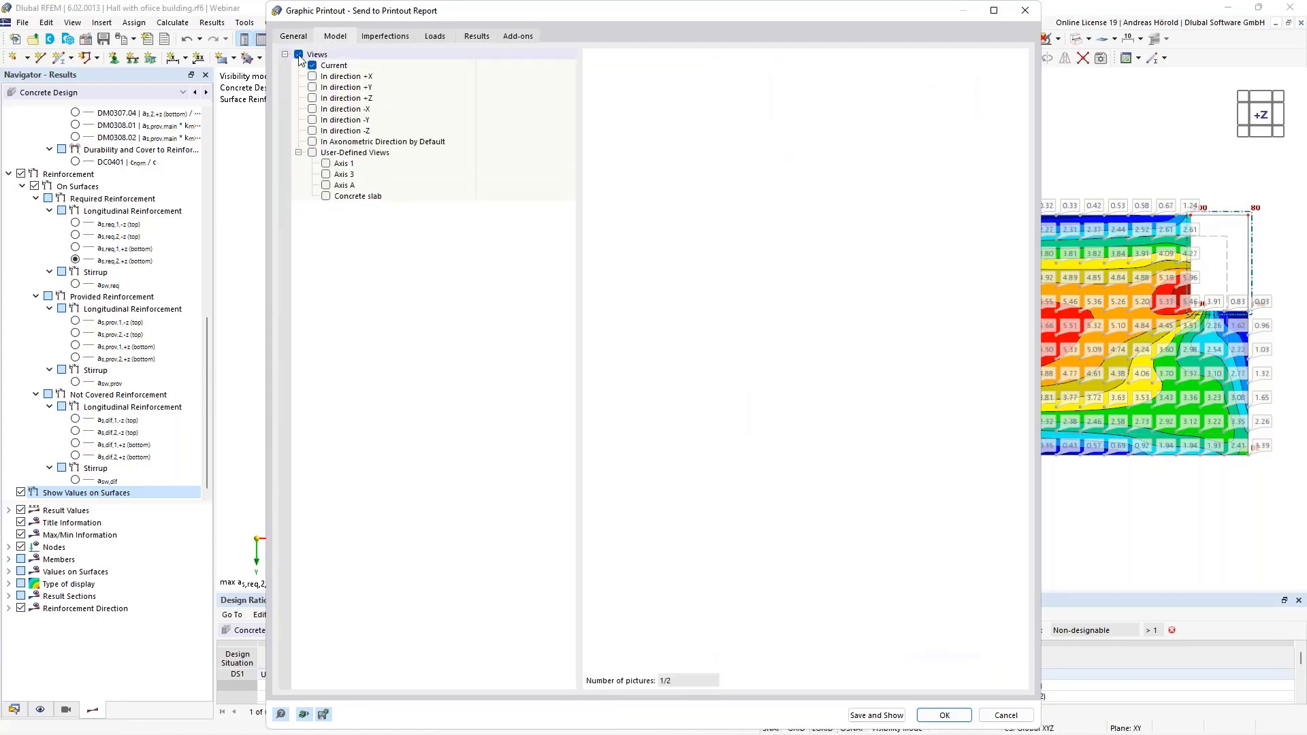
left_click(431, 36)
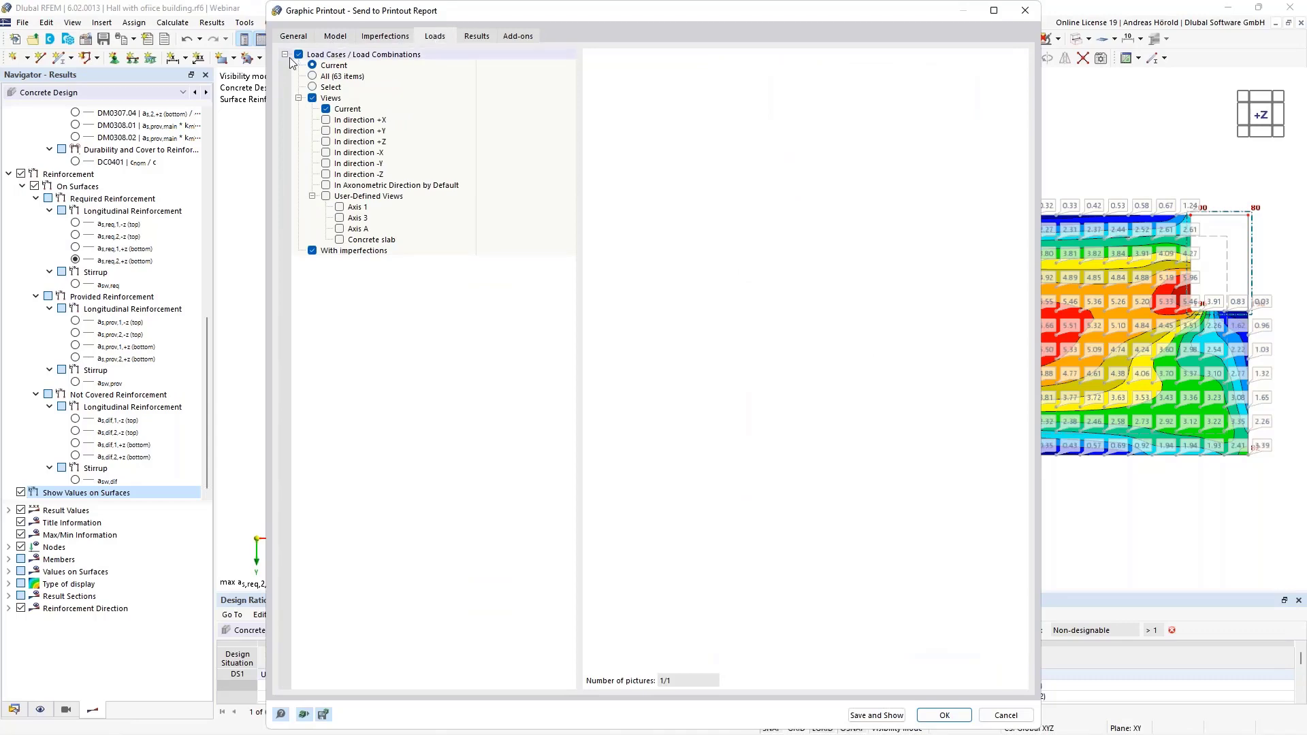
left_click(477, 36)
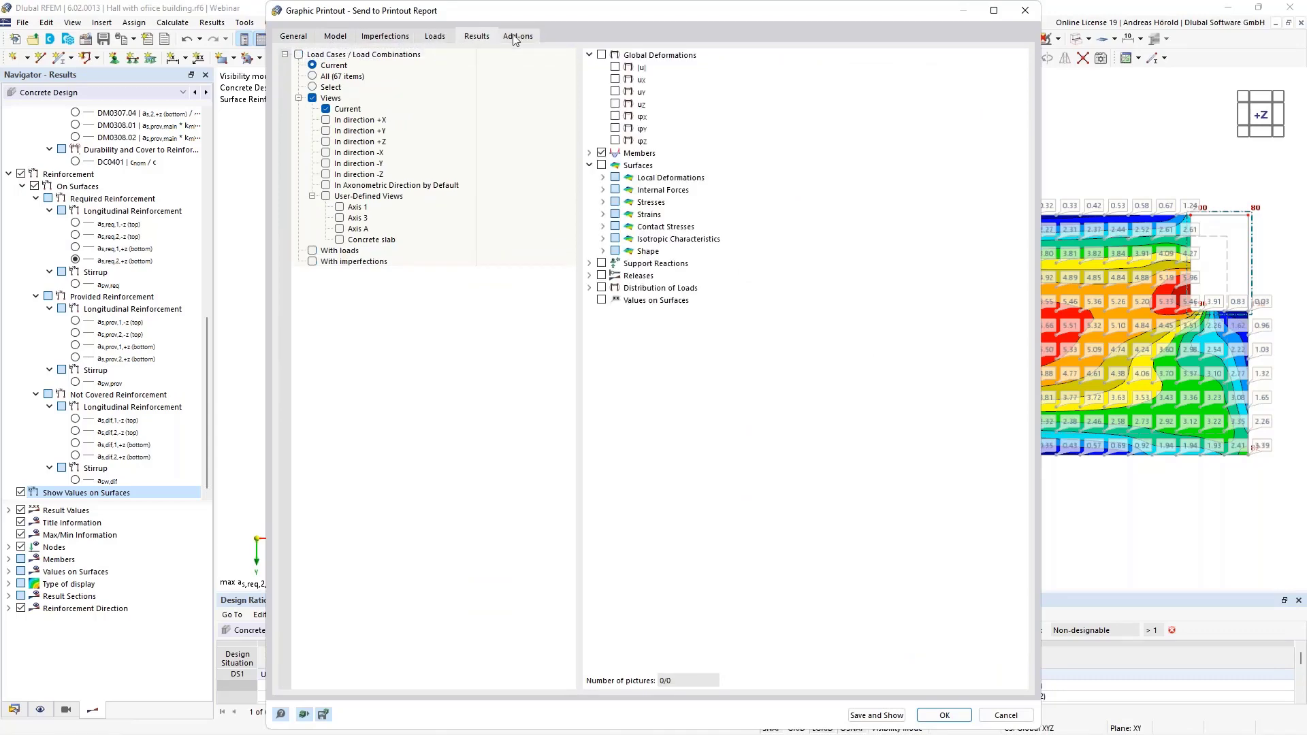
Include Concrete Design in the multi print with as,req,1 and as,req,2 for both top (-z) and bottom (+z)
left_click(517, 37)
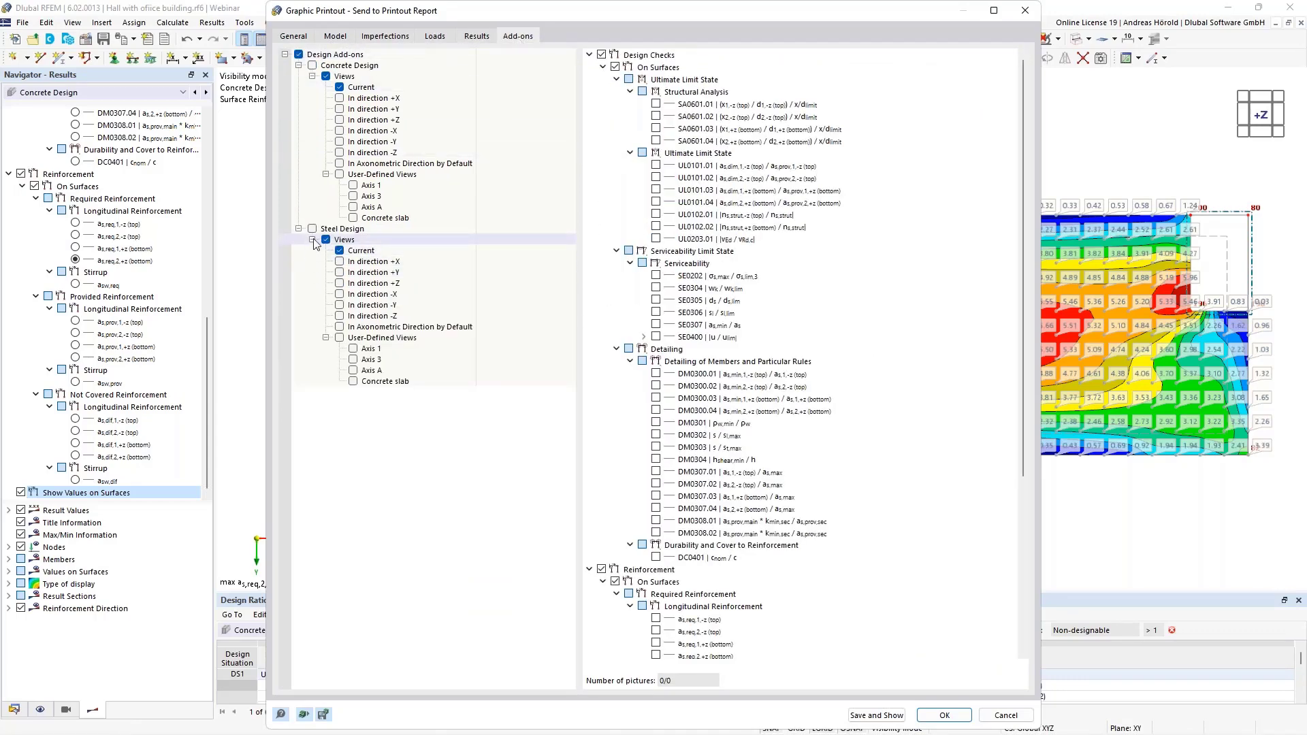
left_click(312, 66)
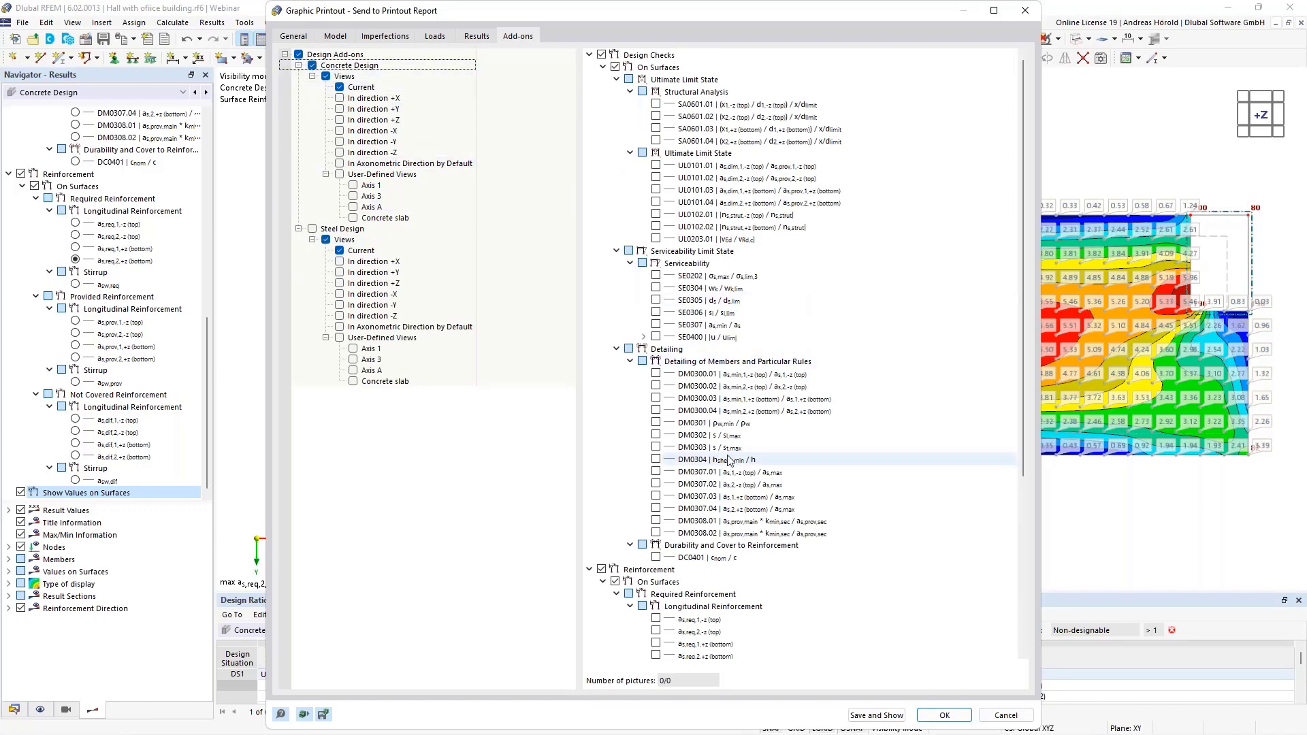
scroll(726, 461, "down", 7)
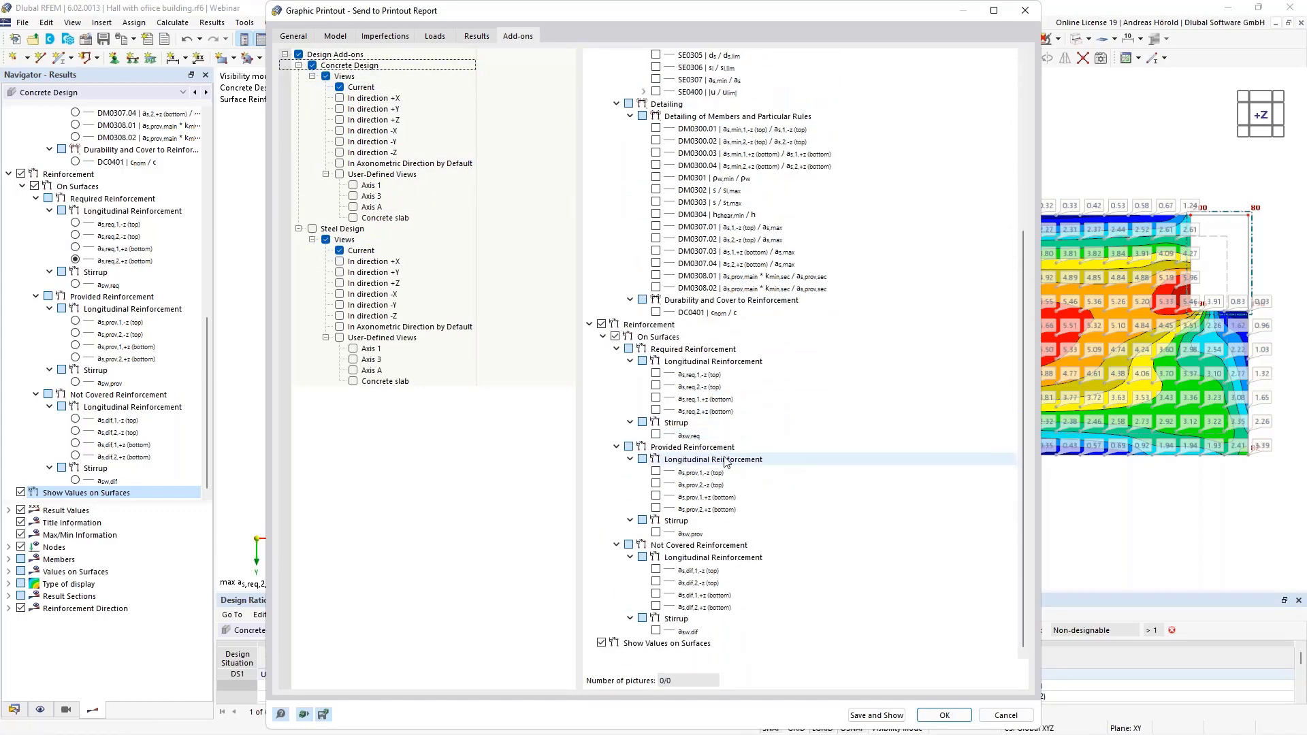
left_click(656, 374)
left_click(655, 386)
left_click(656, 399)
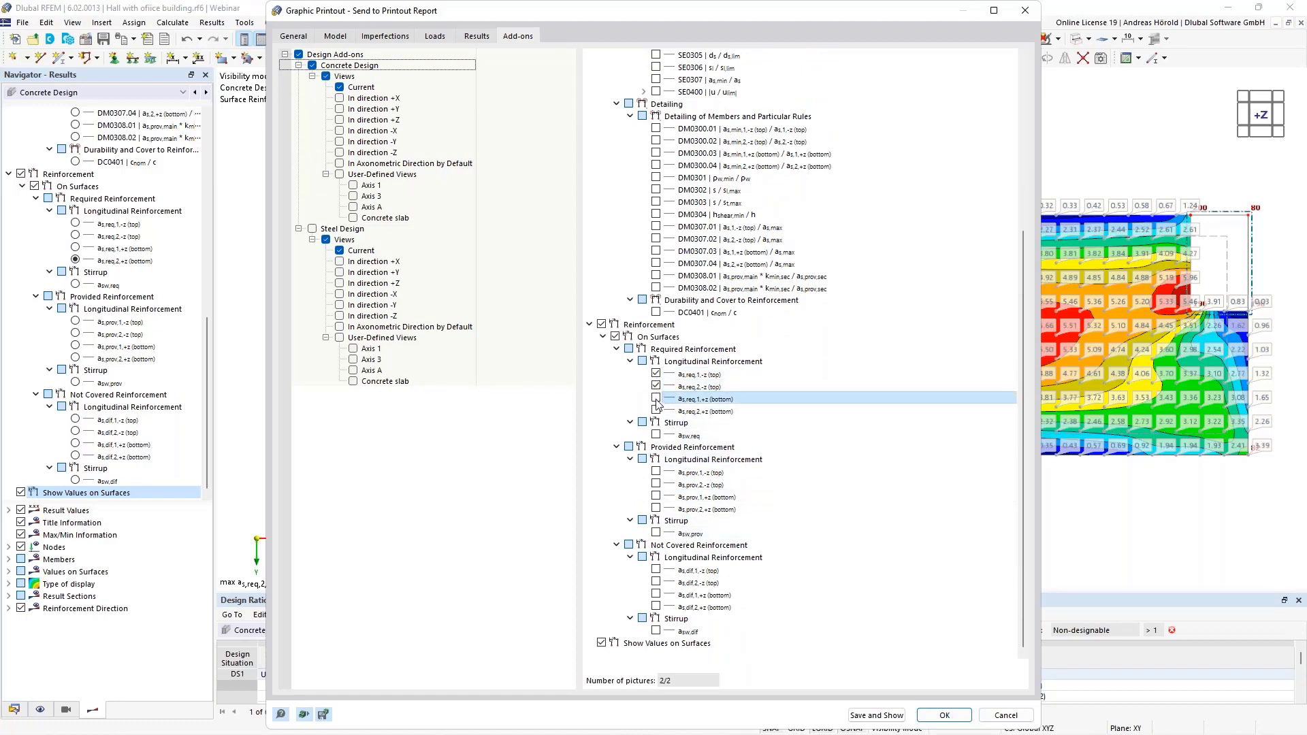
left_click(656, 411)
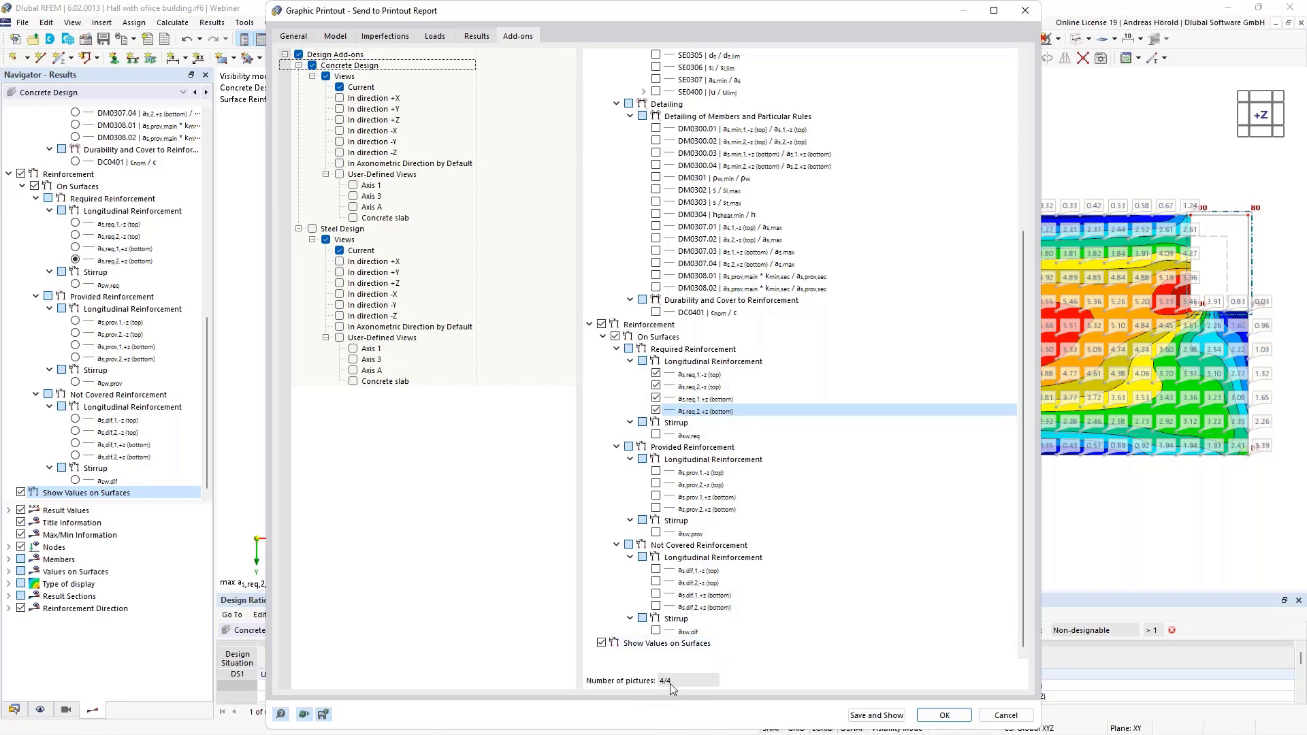
Check the preview pages of the slab's required reinforcement graphics, then save the multi print and show it in the printout report
left_click(295, 38)
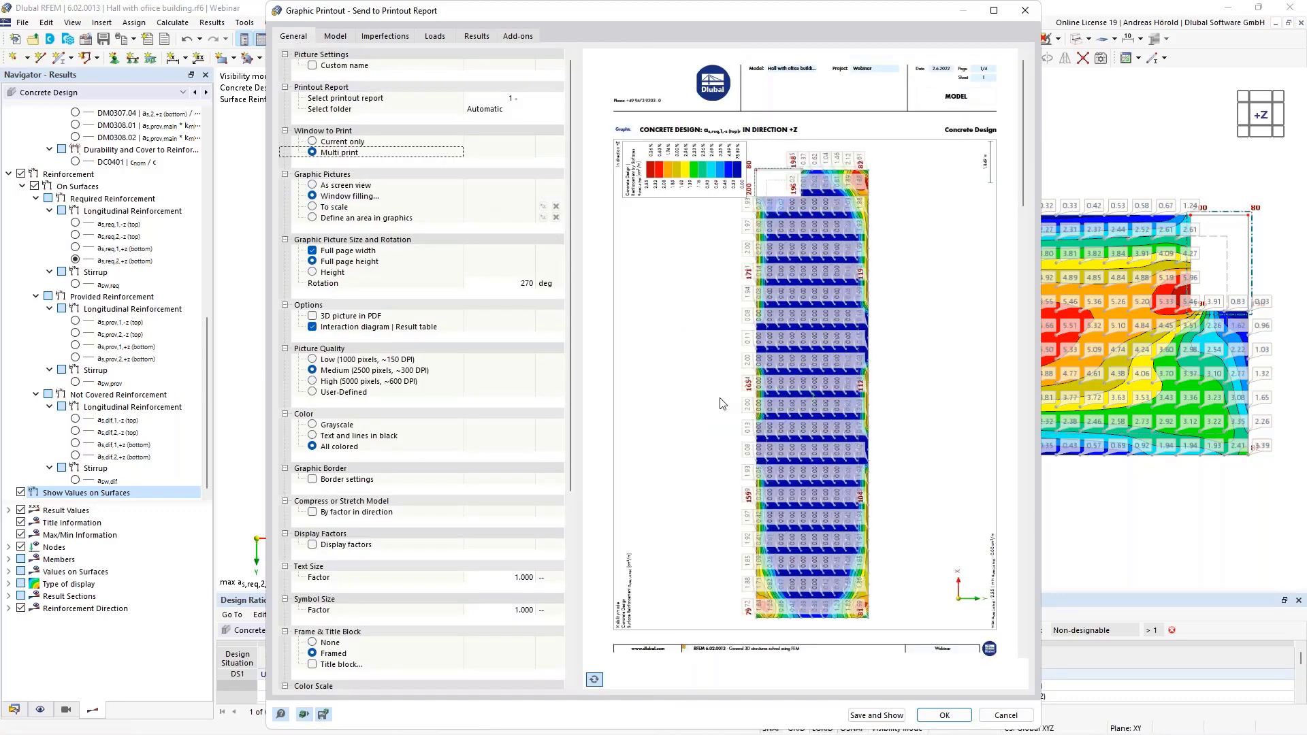
scroll(722, 404, "down", 5)
scroll(722, 403, "down", 20)
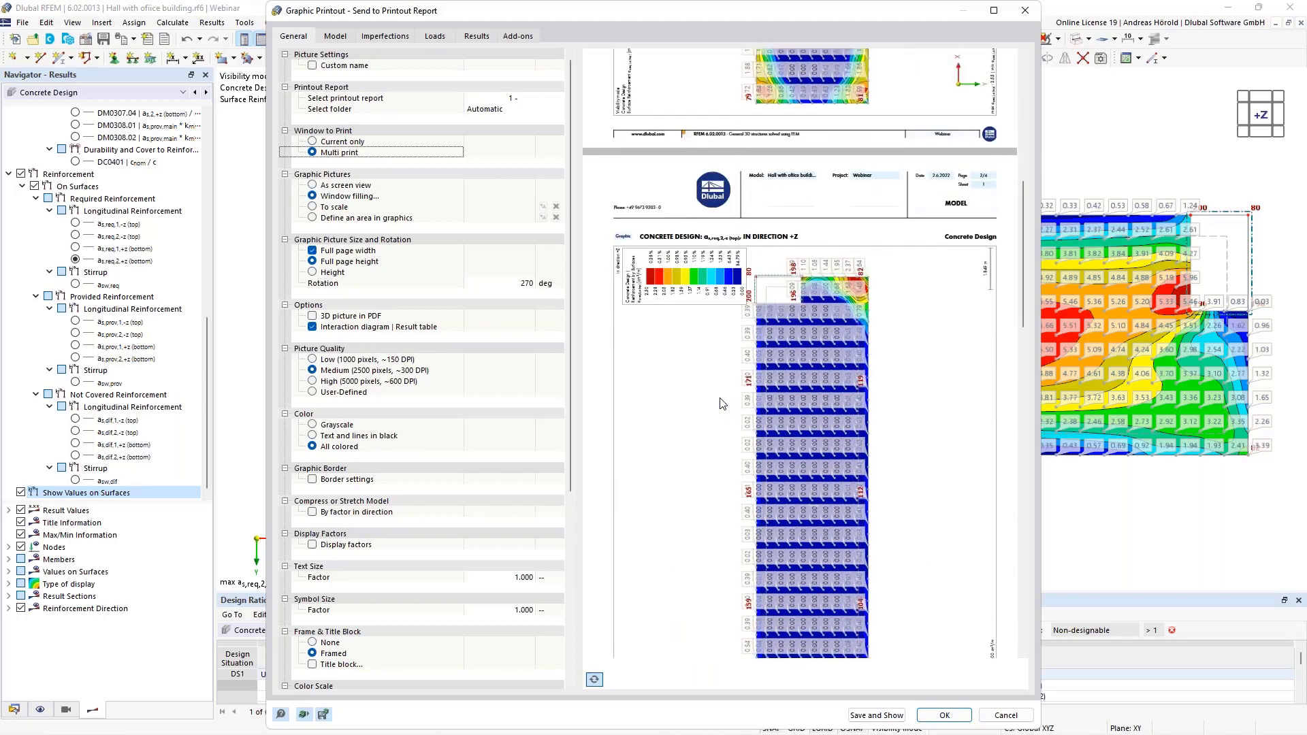
scroll(723, 403, "down", 20)
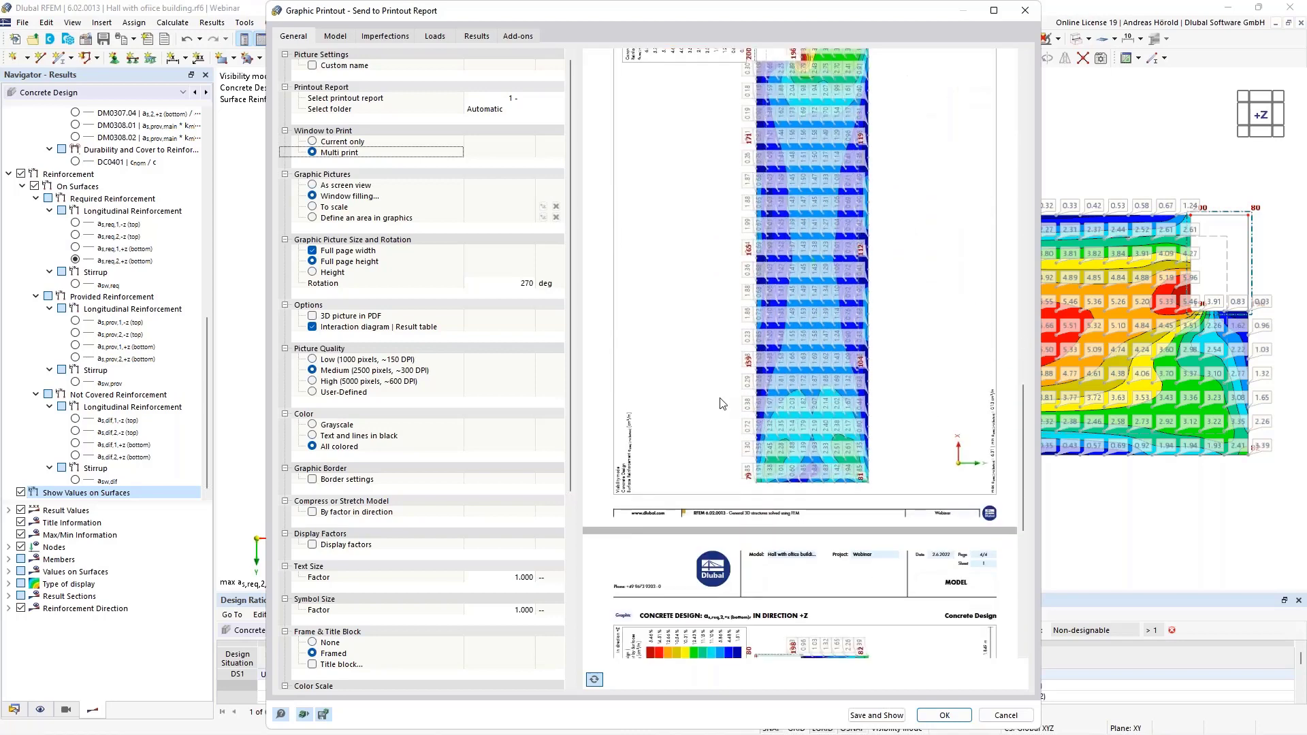
scroll(723, 403, "up", 7)
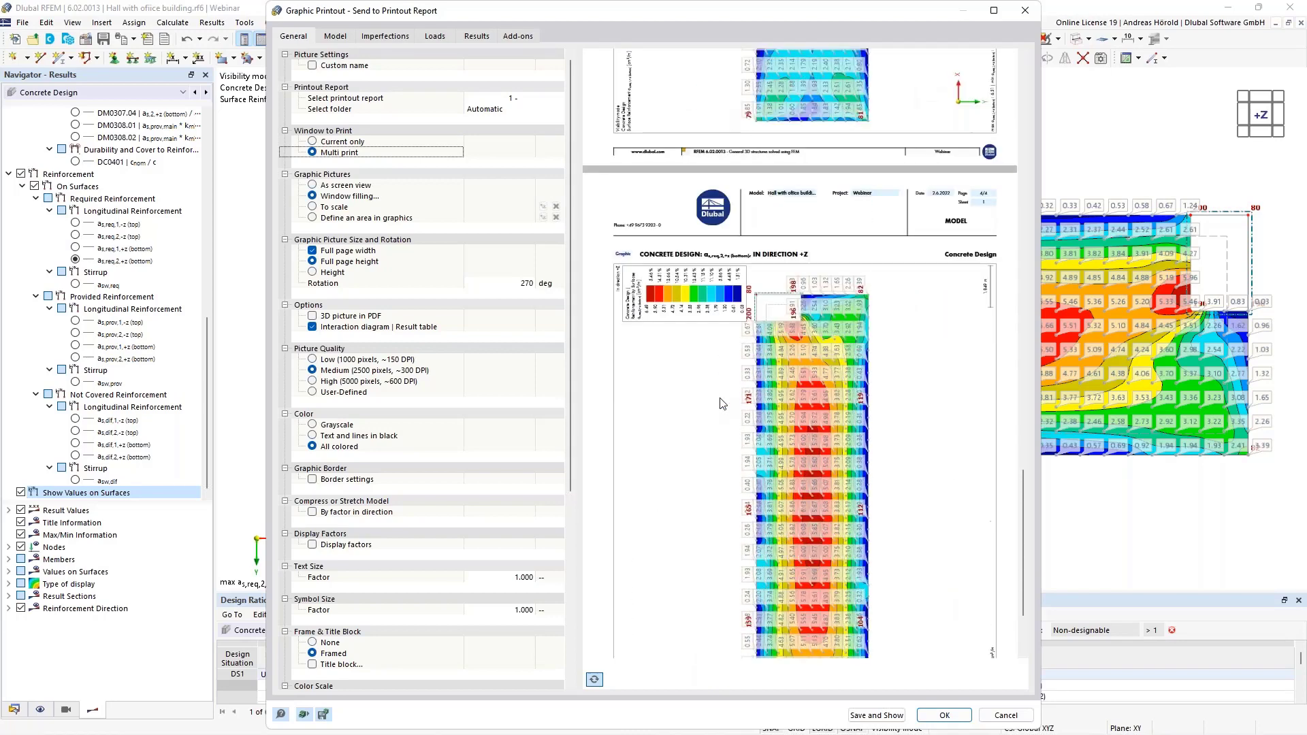
left_click(878, 715)
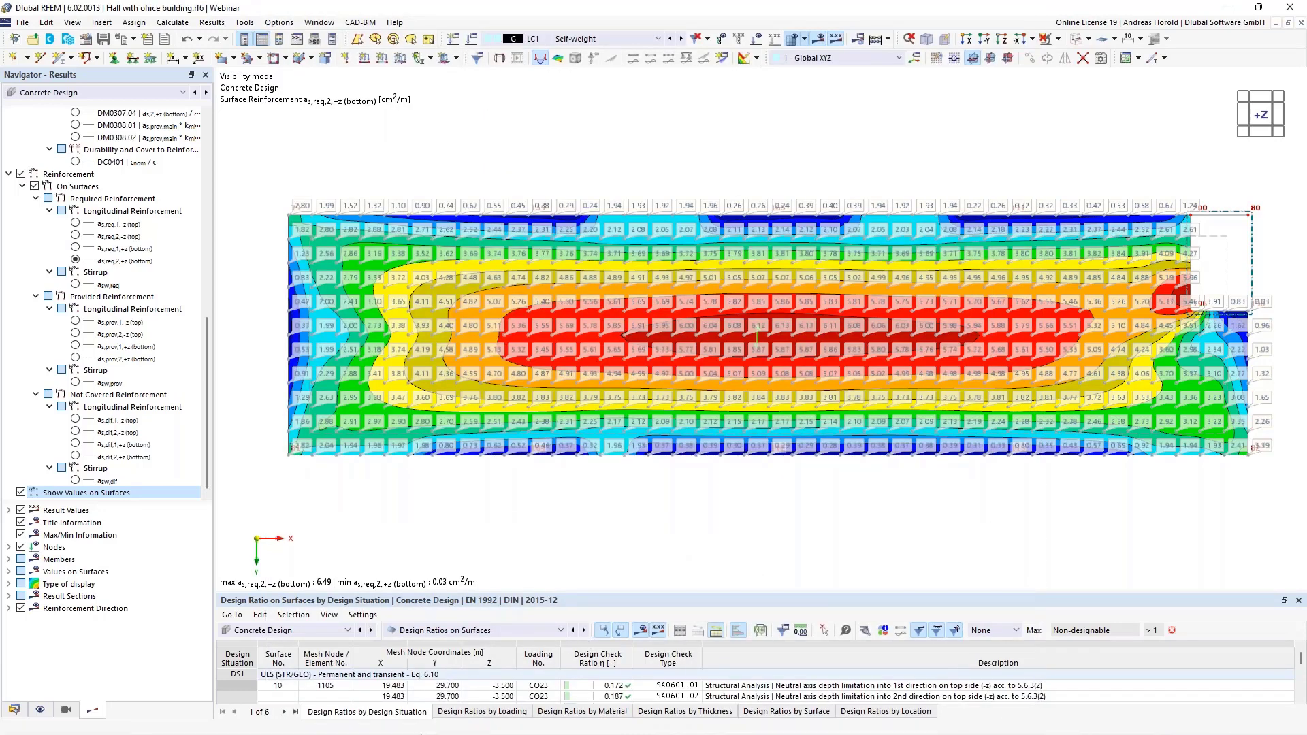
Switch to the printout report and examine the slab's required reinforcement graphics for top (-z) and bottom (+z) under Concrete Design
mouse_move(362, 730)
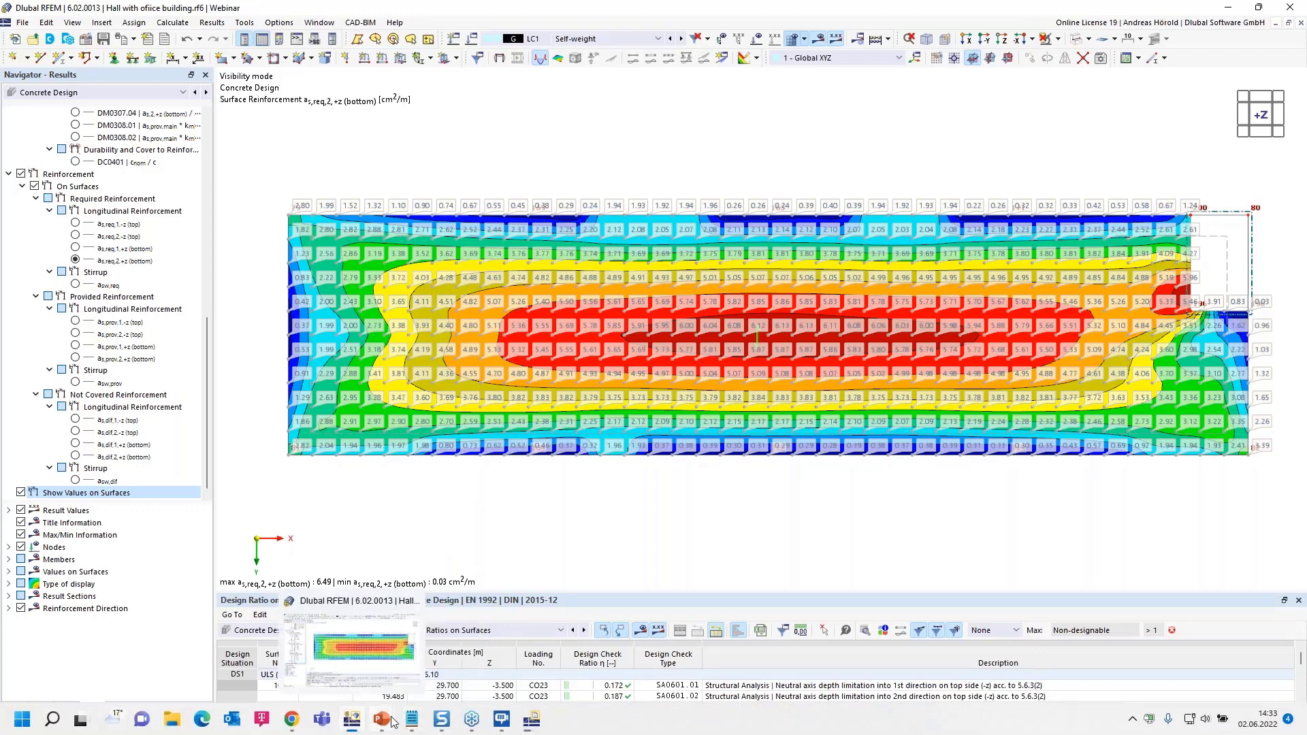
left_click(533, 721)
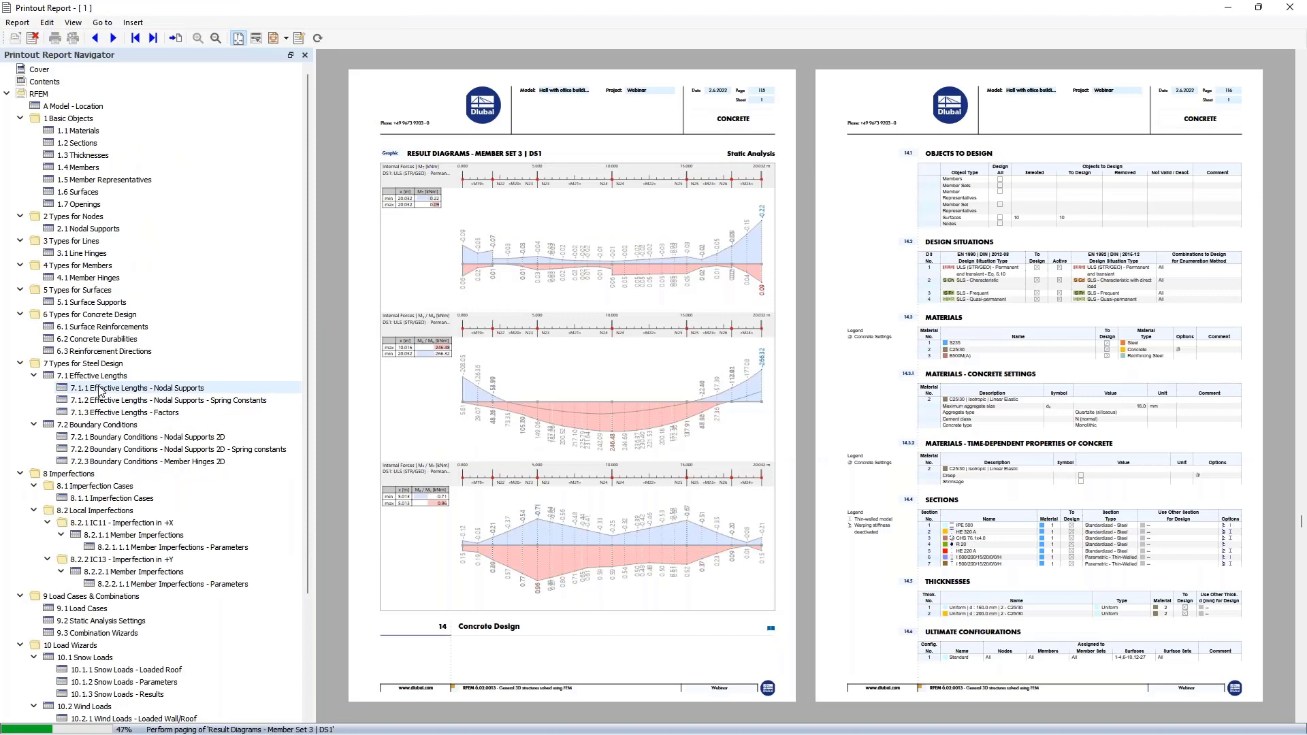
scroll(144, 540, "down", 1)
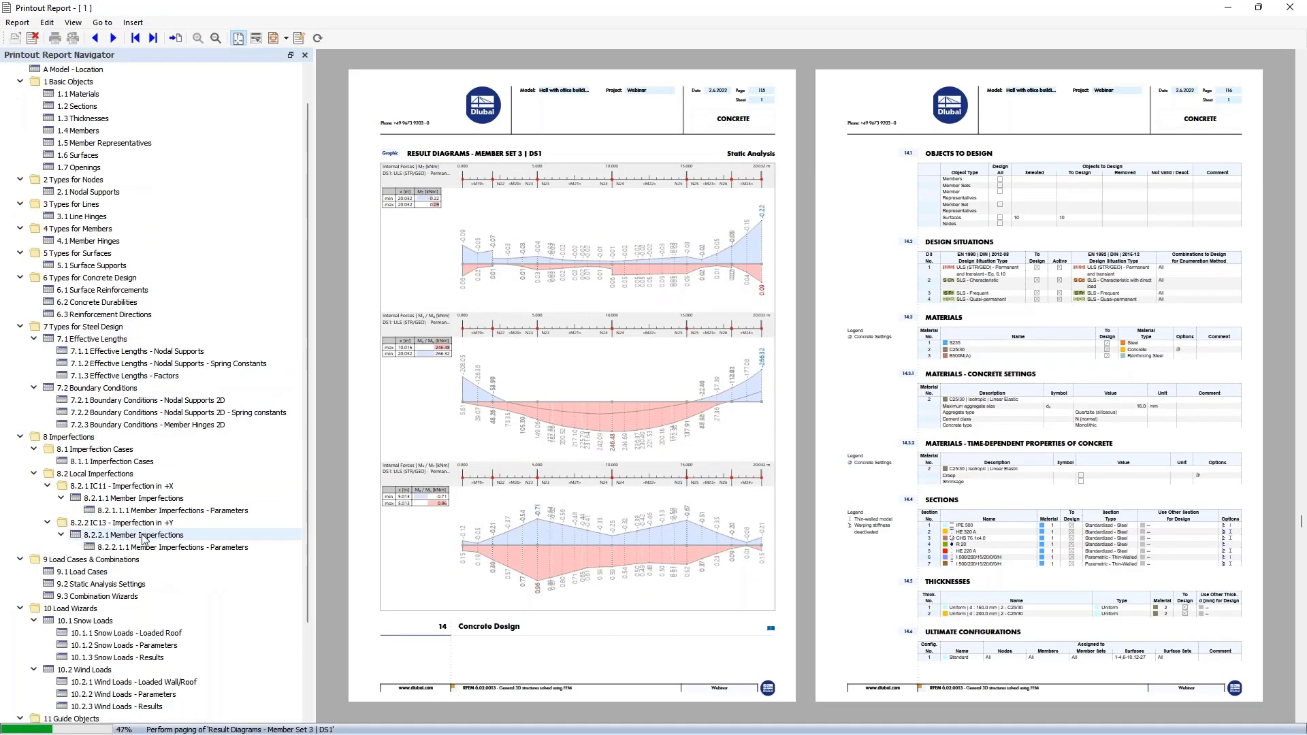
scroll(144, 540, "down", 3)
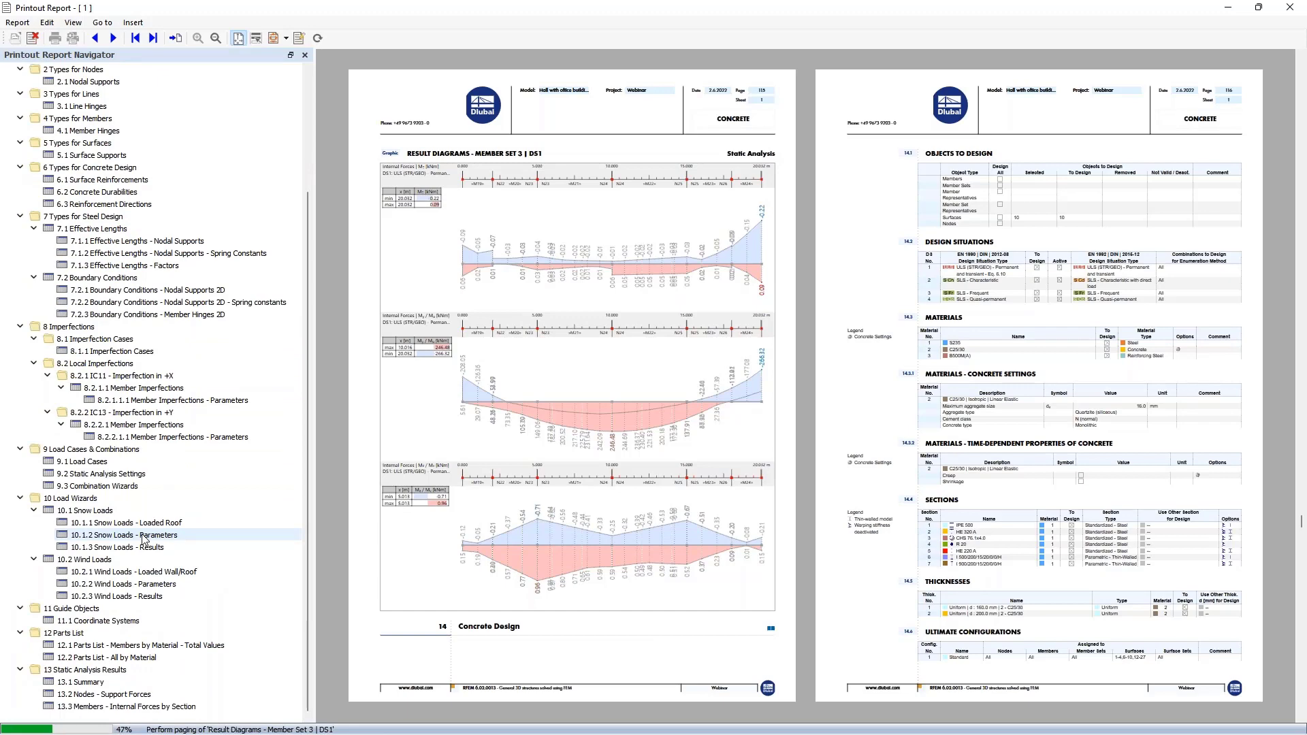
scroll(145, 540, "up", 4)
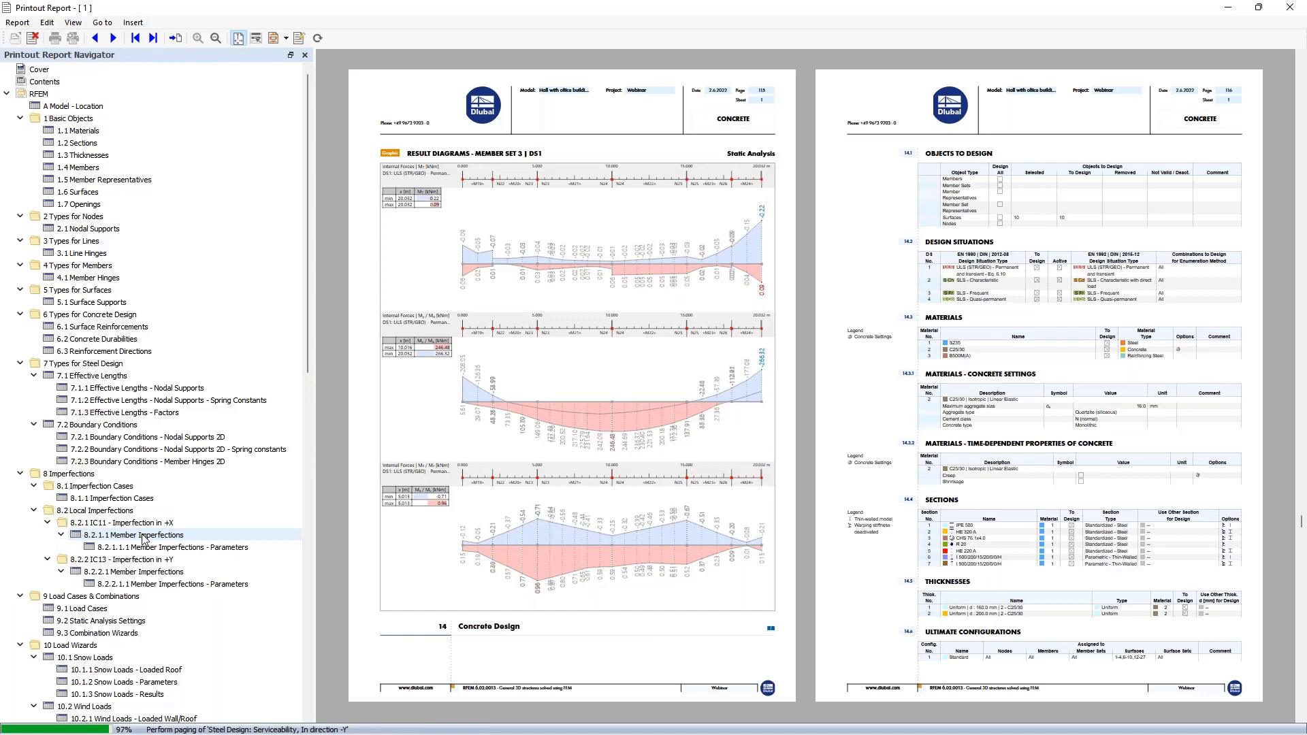
scroll(144, 539, "down", 2)
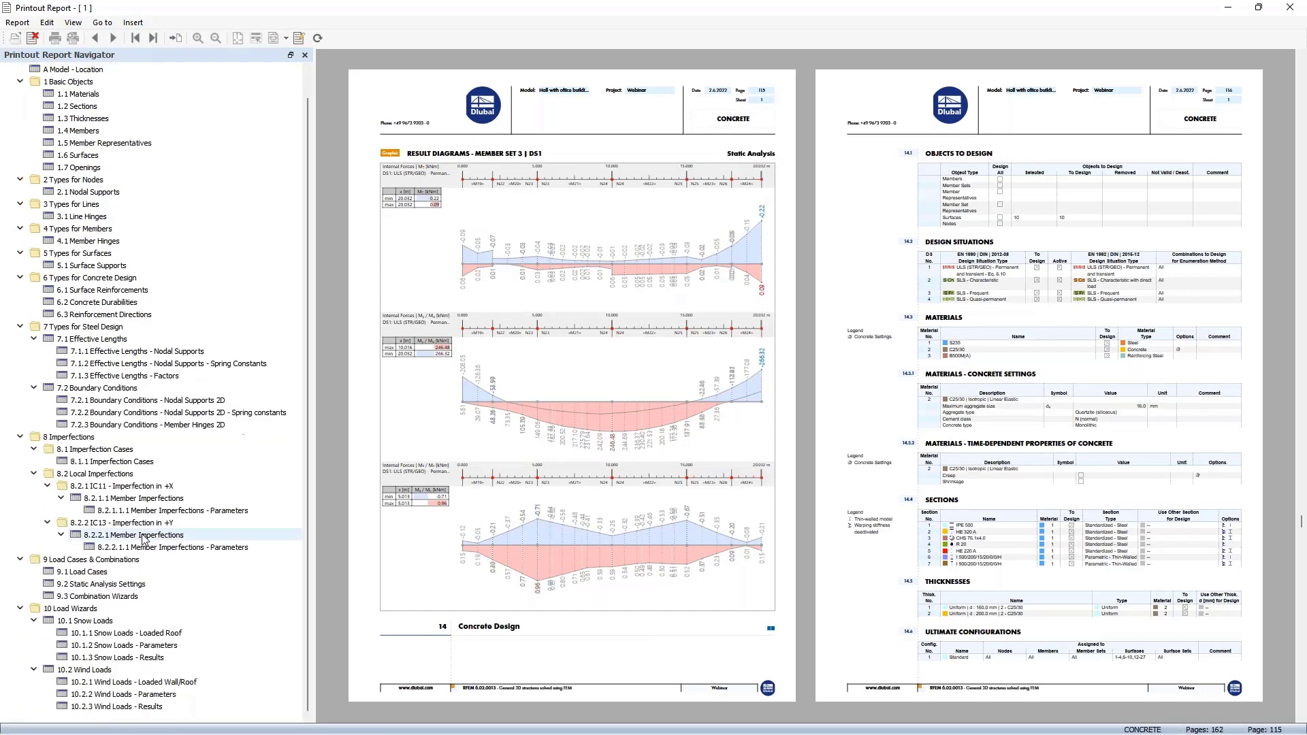
scroll(144, 539, "down", 2)
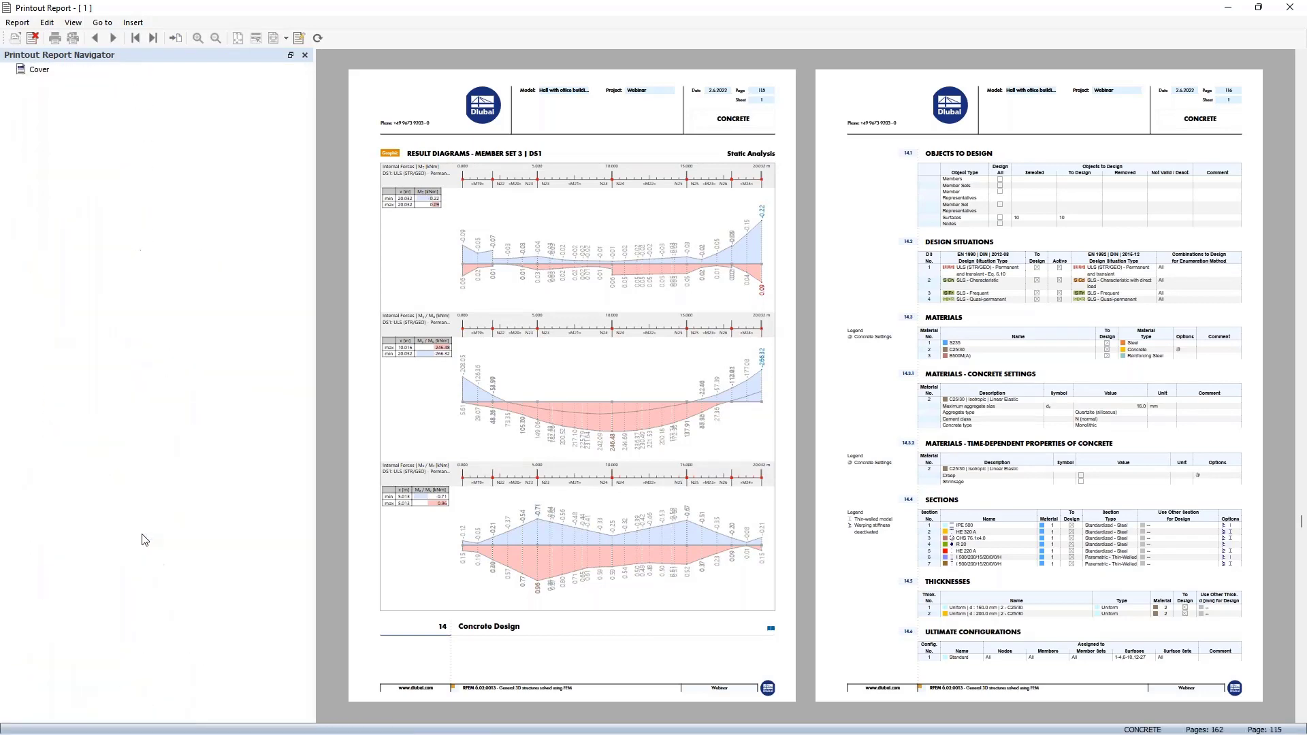
scroll(144, 540, "down", 17)
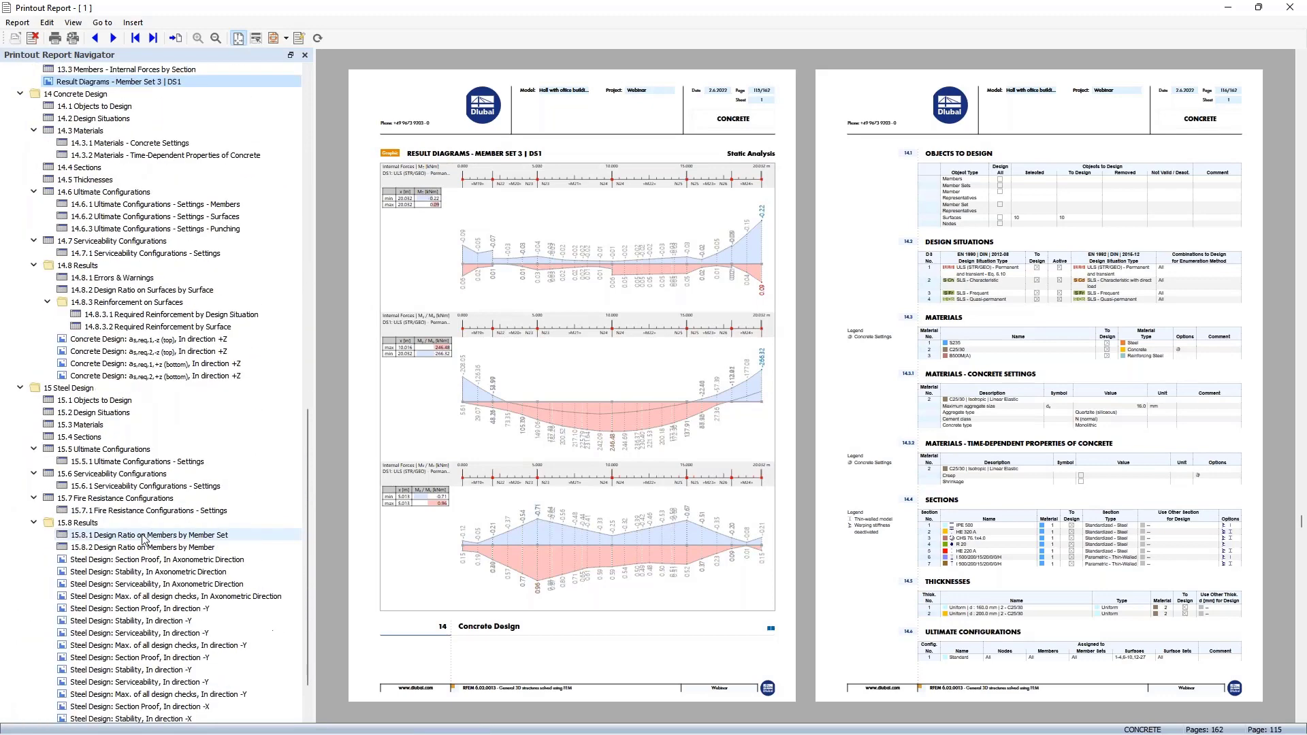
left_click(144, 339)
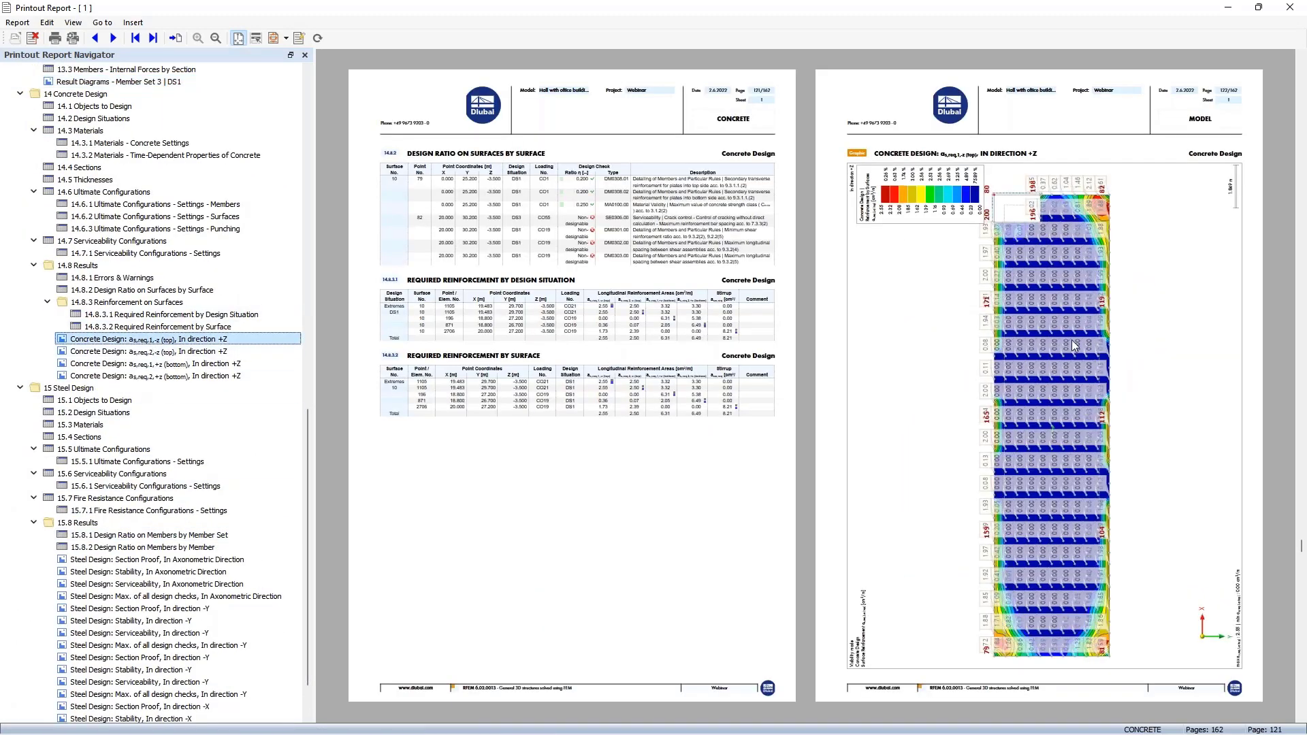
scroll(1019, 324, "down", 2)
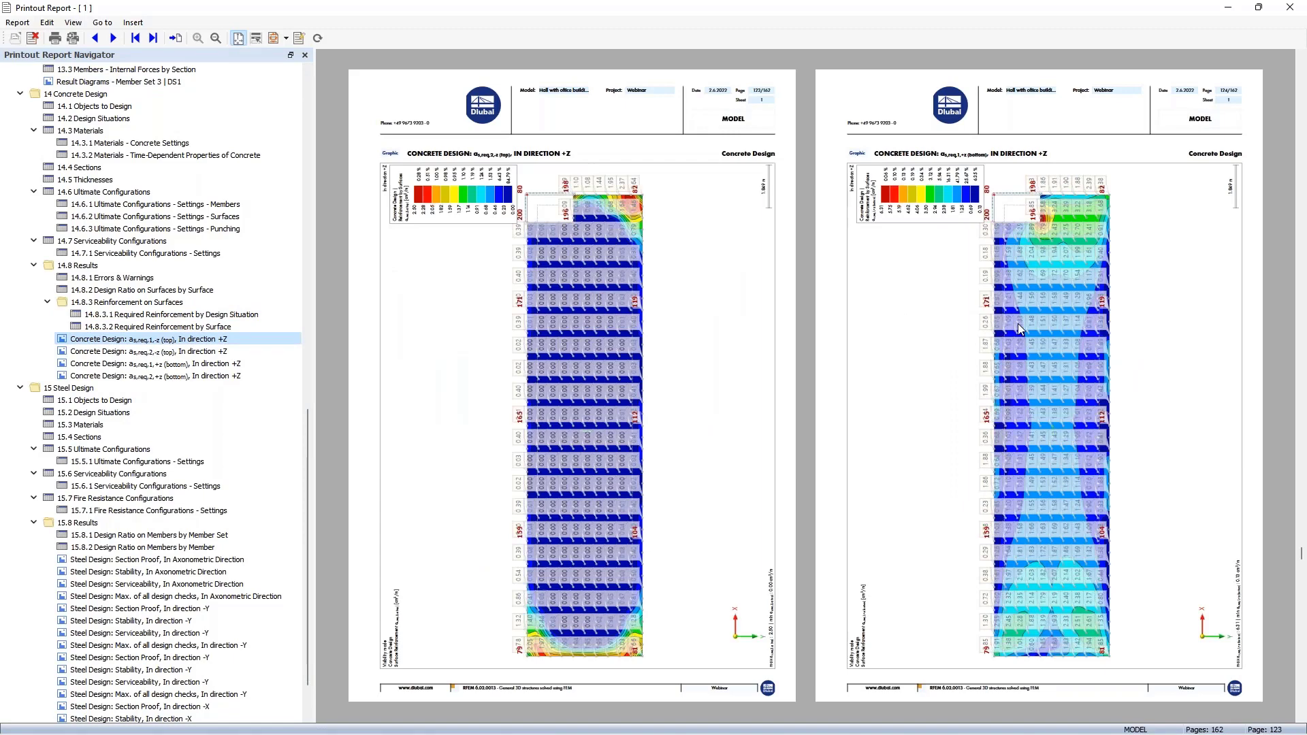
scroll(1019, 324, "down", 2)
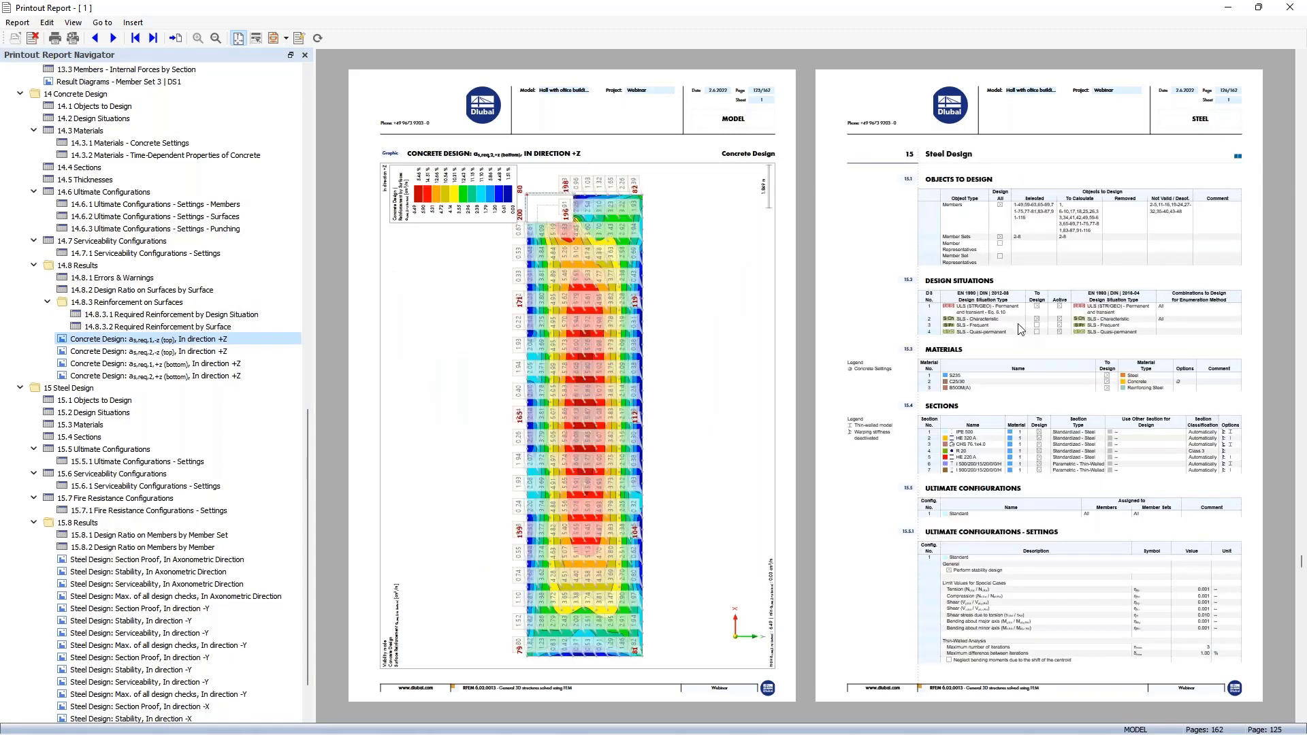
scroll(1019, 324, "up", 2)
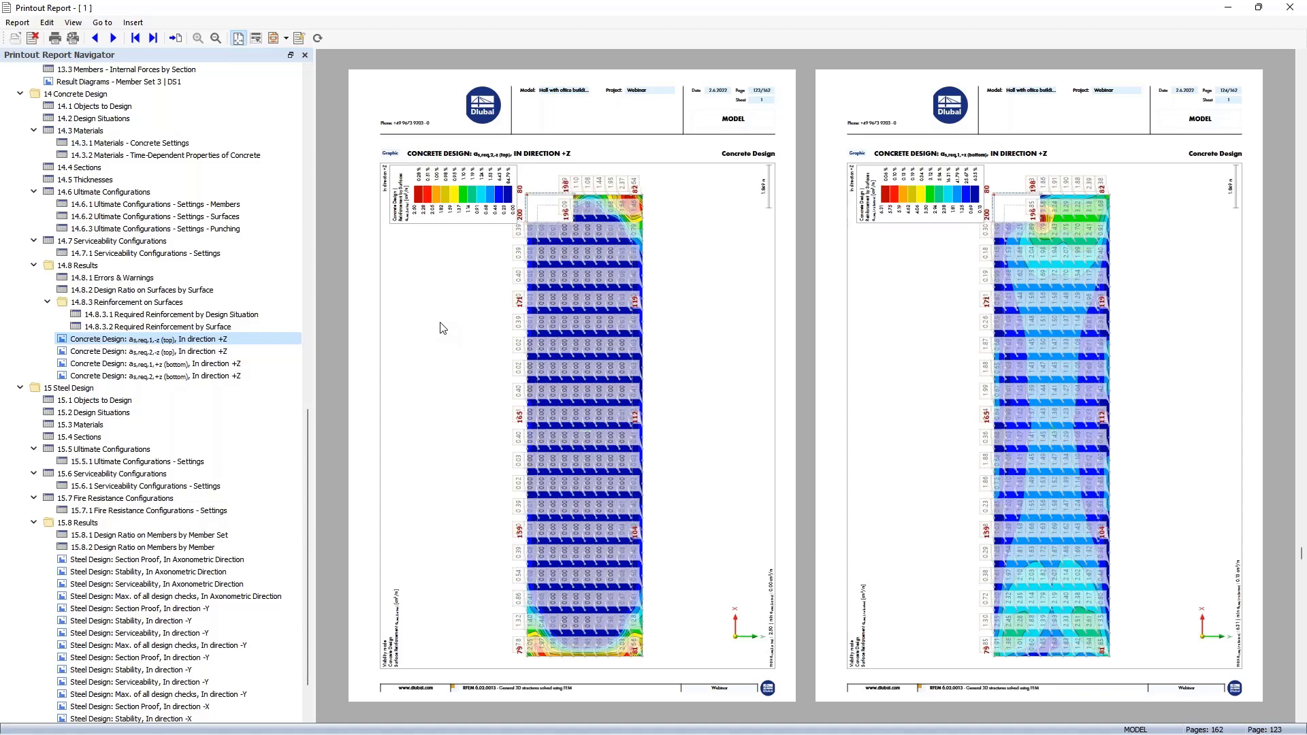
Review the selected report items in the Printout Report Manager, cancel without changes and switch back to the printout report
left_click(17, 26)
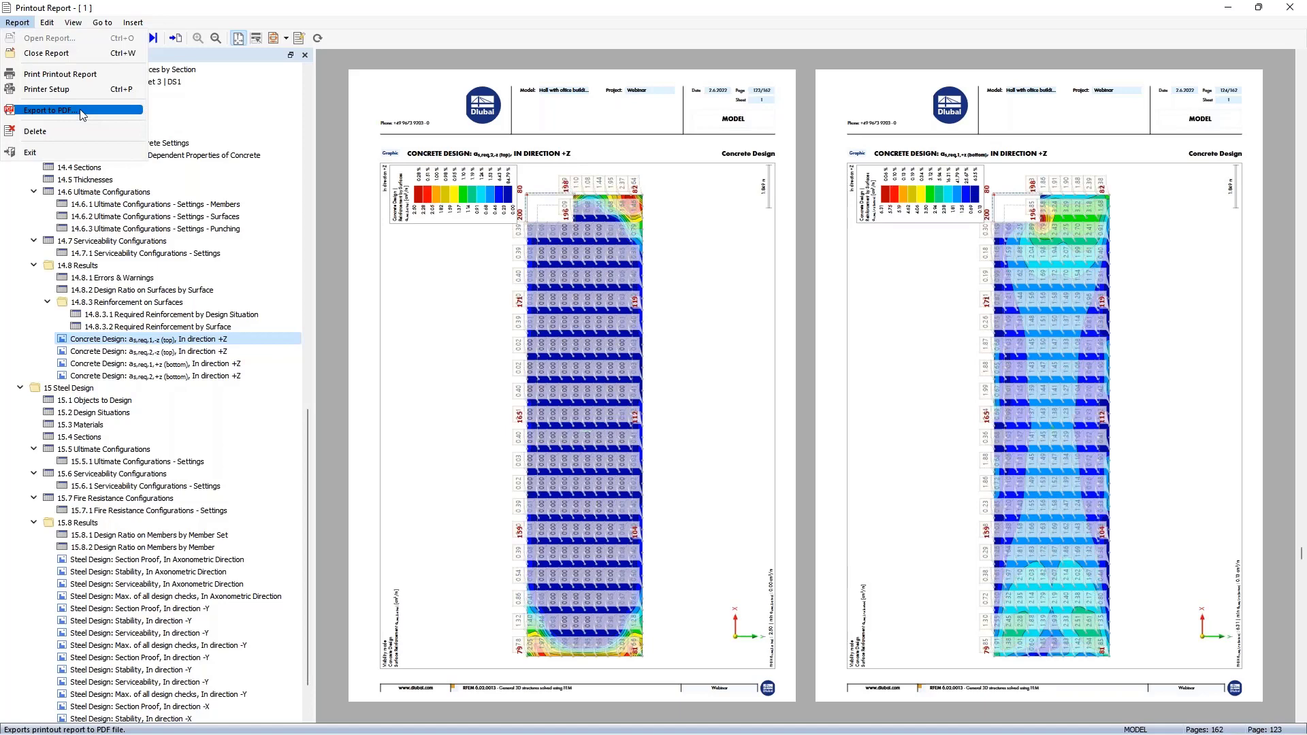
mouse_move(46, 25)
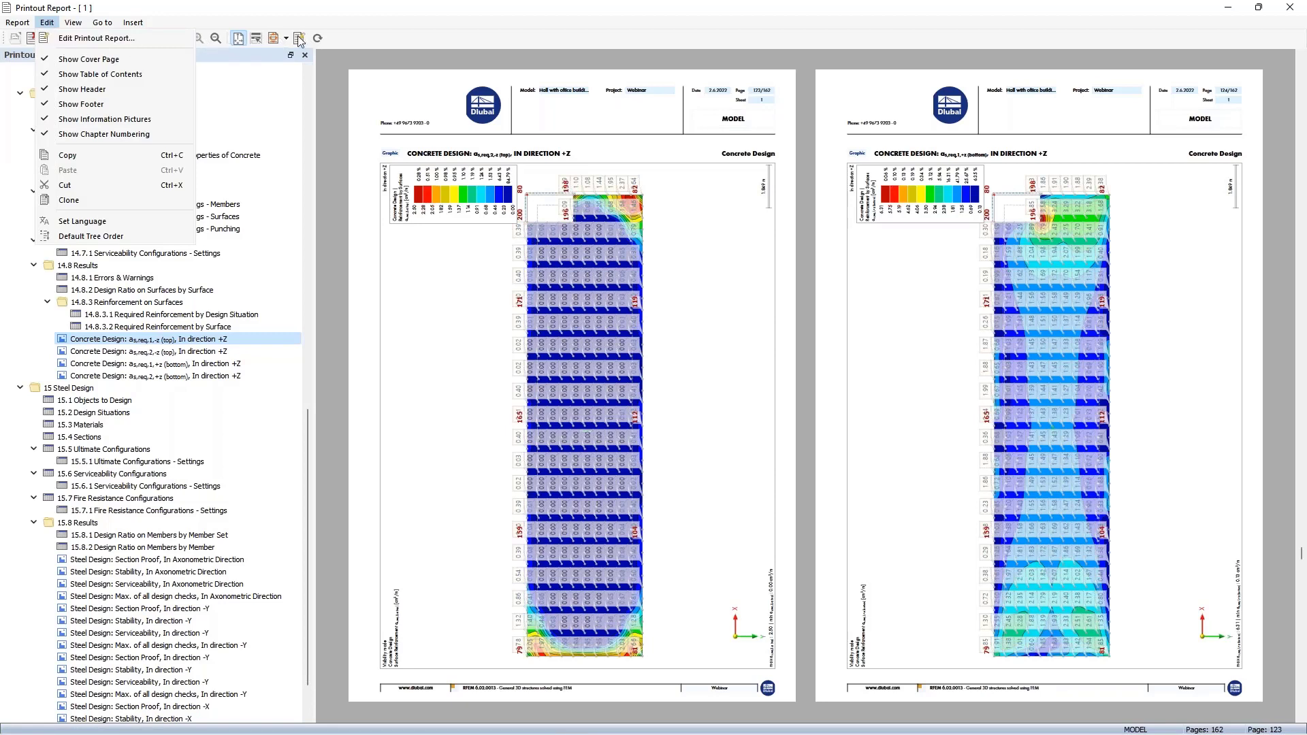
left_click(107, 39)
scroll(507, 408, "down", 5)
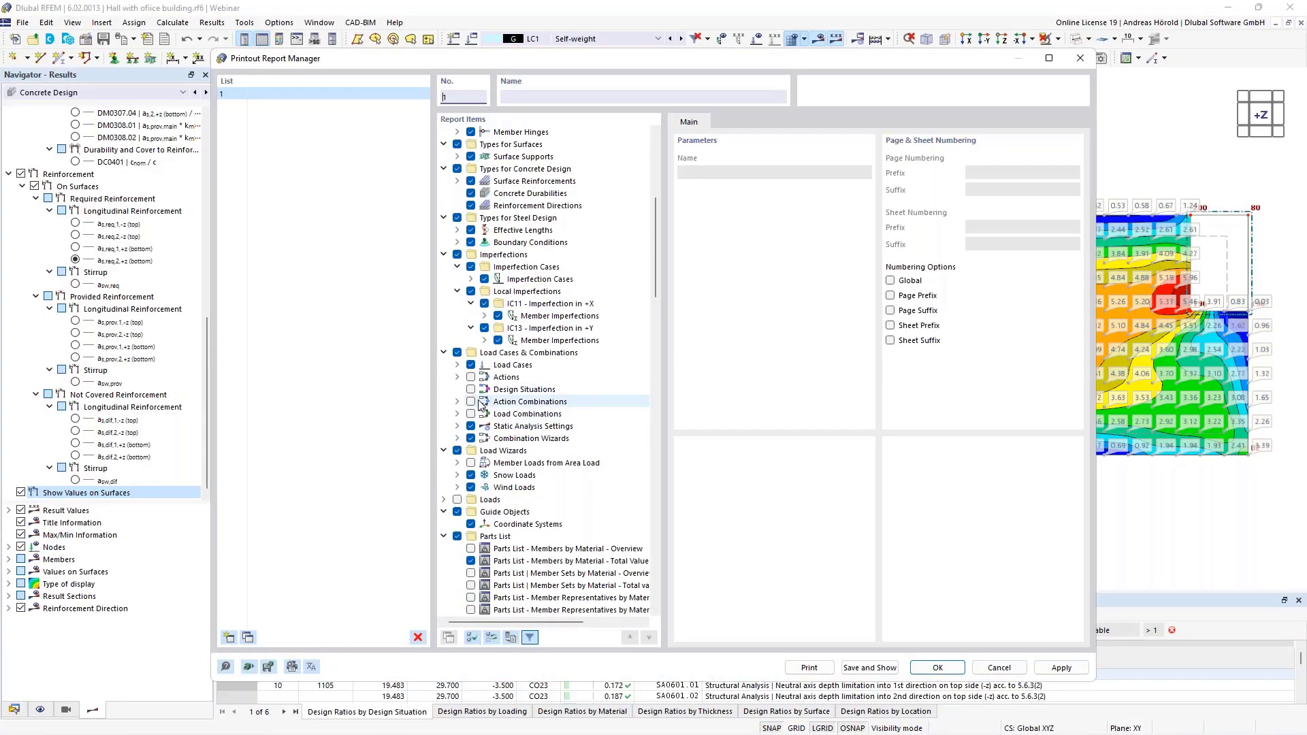
scroll(501, 402, "down", 9)
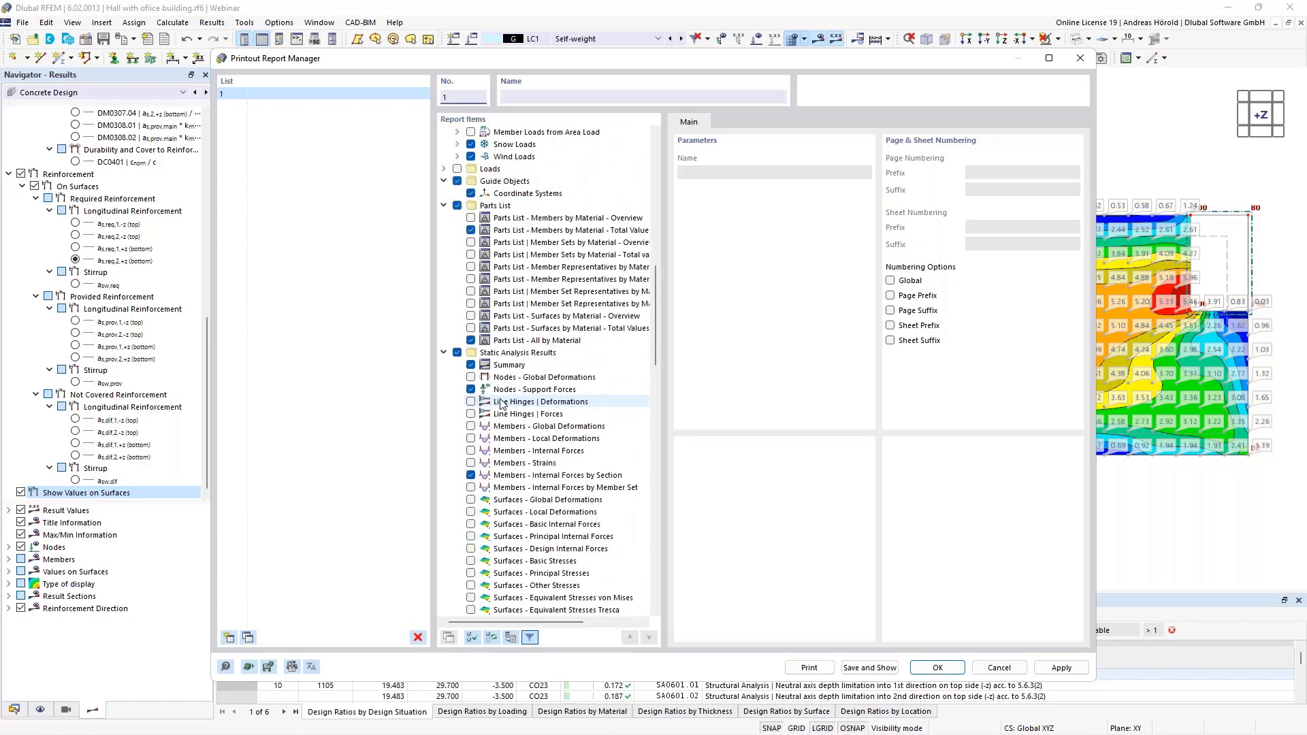
scroll(500, 402, "up", 9)
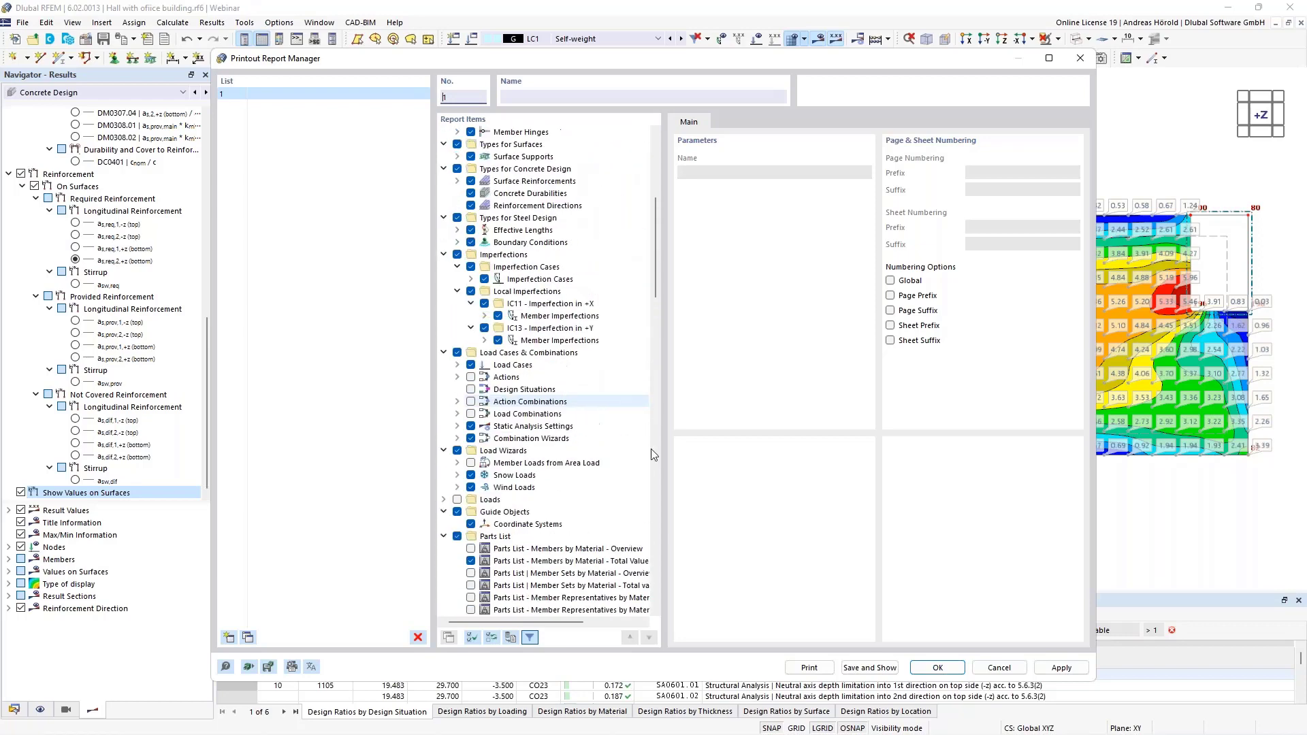
left_click(999, 668)
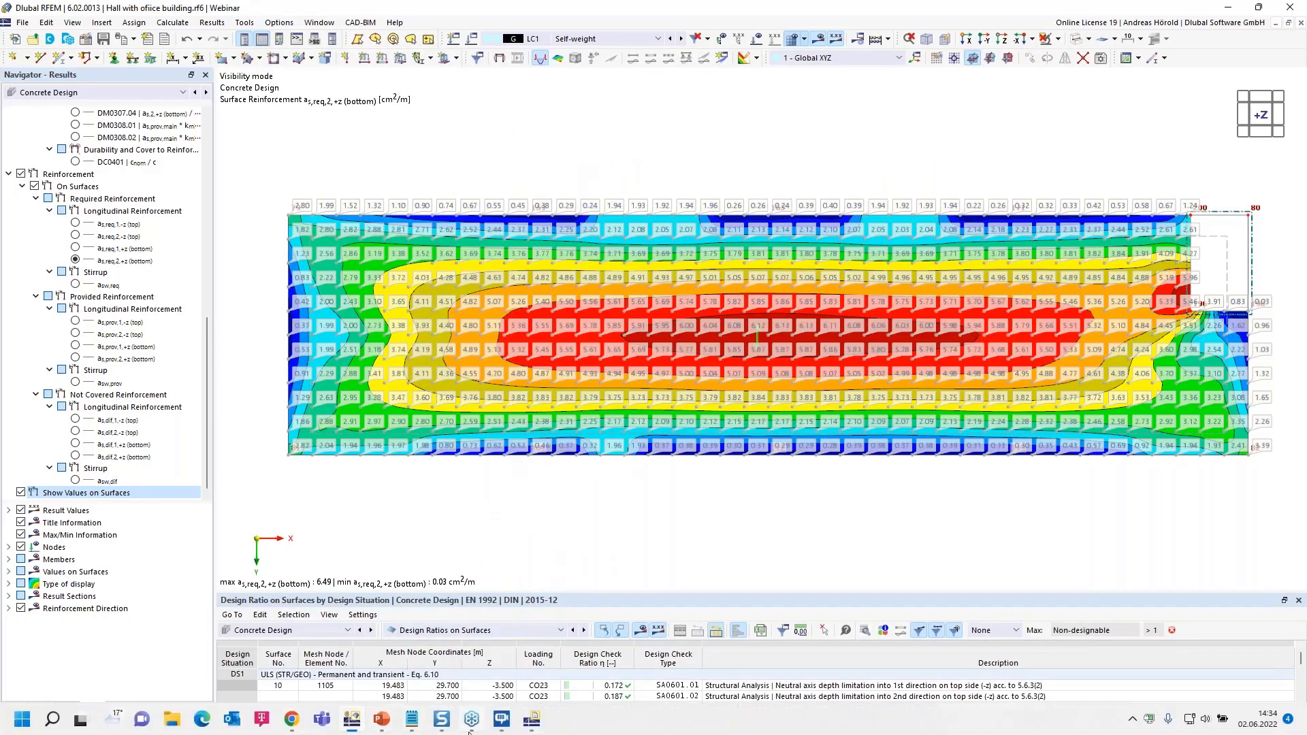
left_click(531, 720)
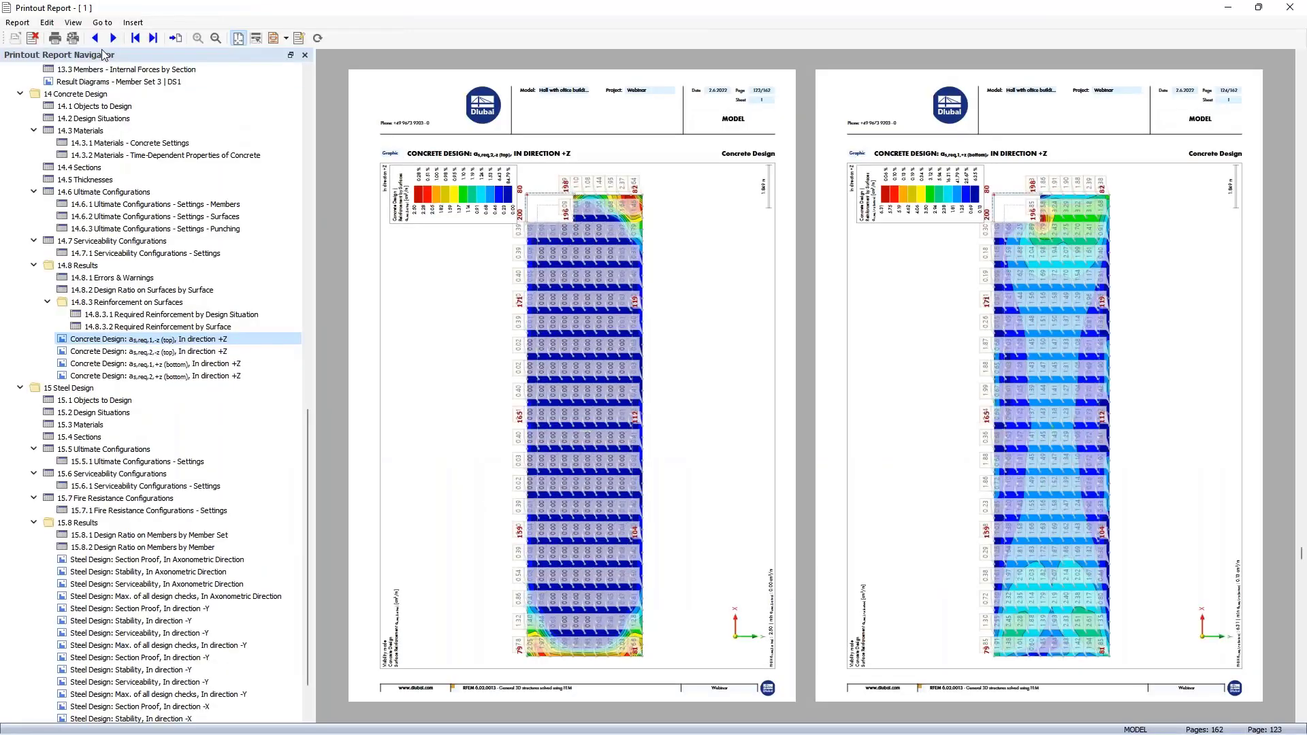
Set the printout report language to French
left_click(46, 22)
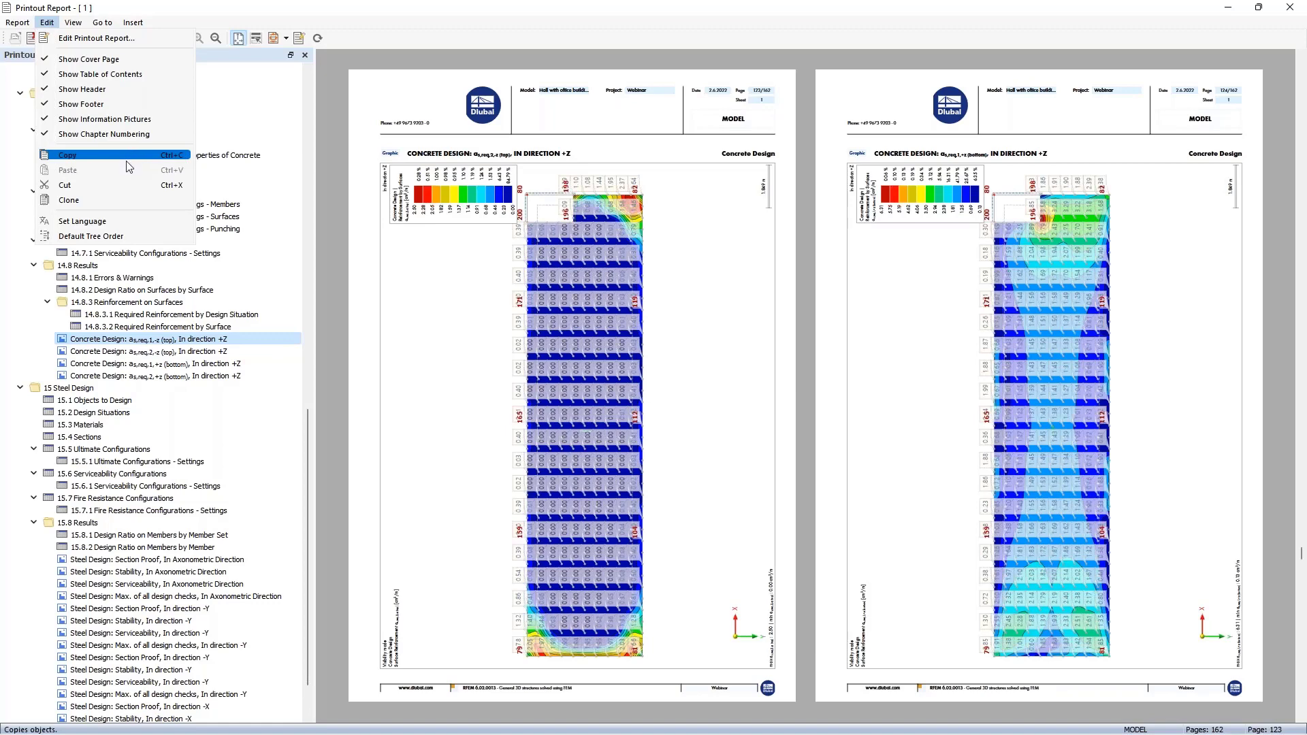
left_click(100, 222)
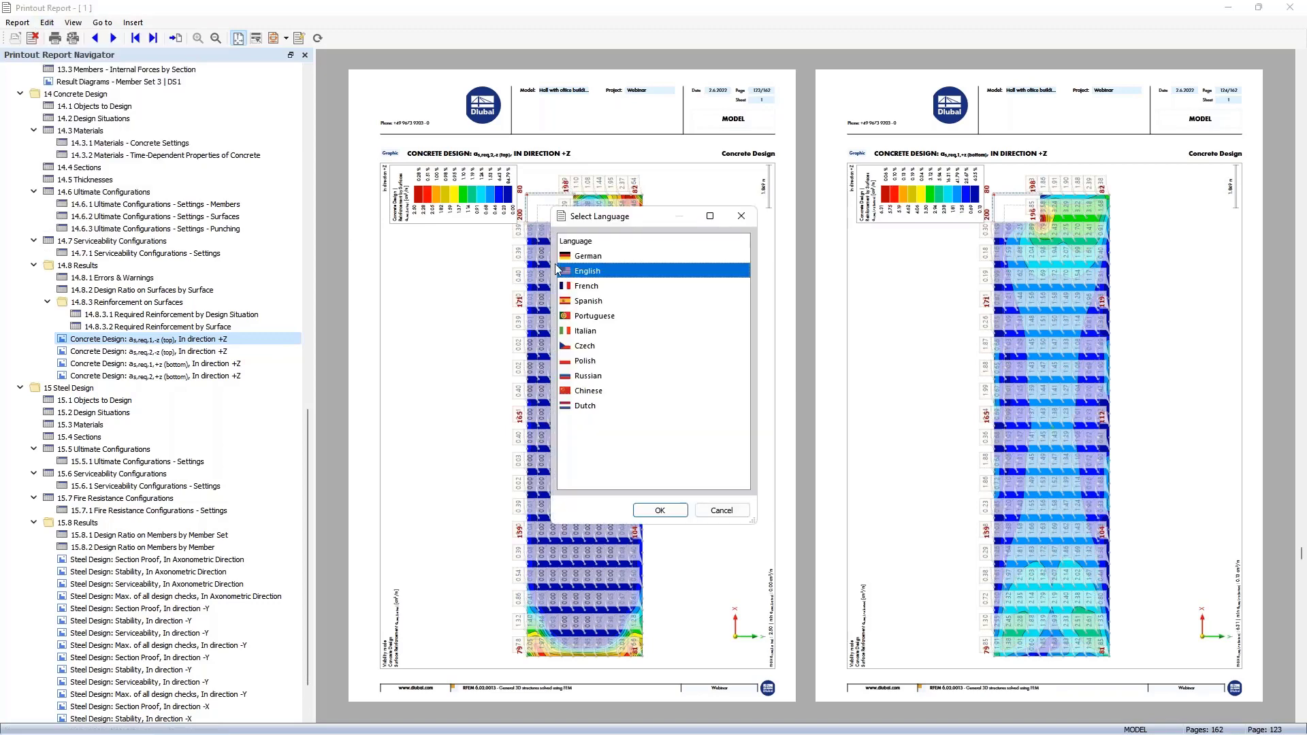
left_click(580, 287)
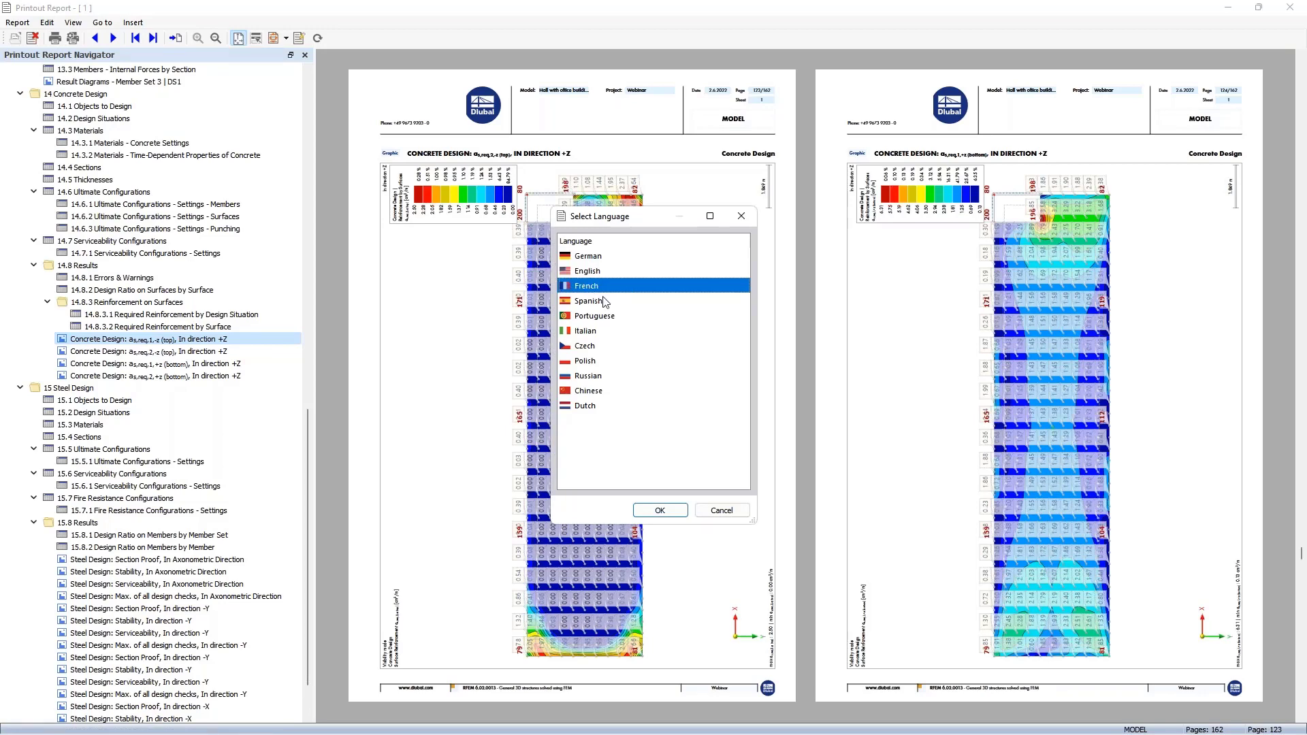
left_click(660, 511)
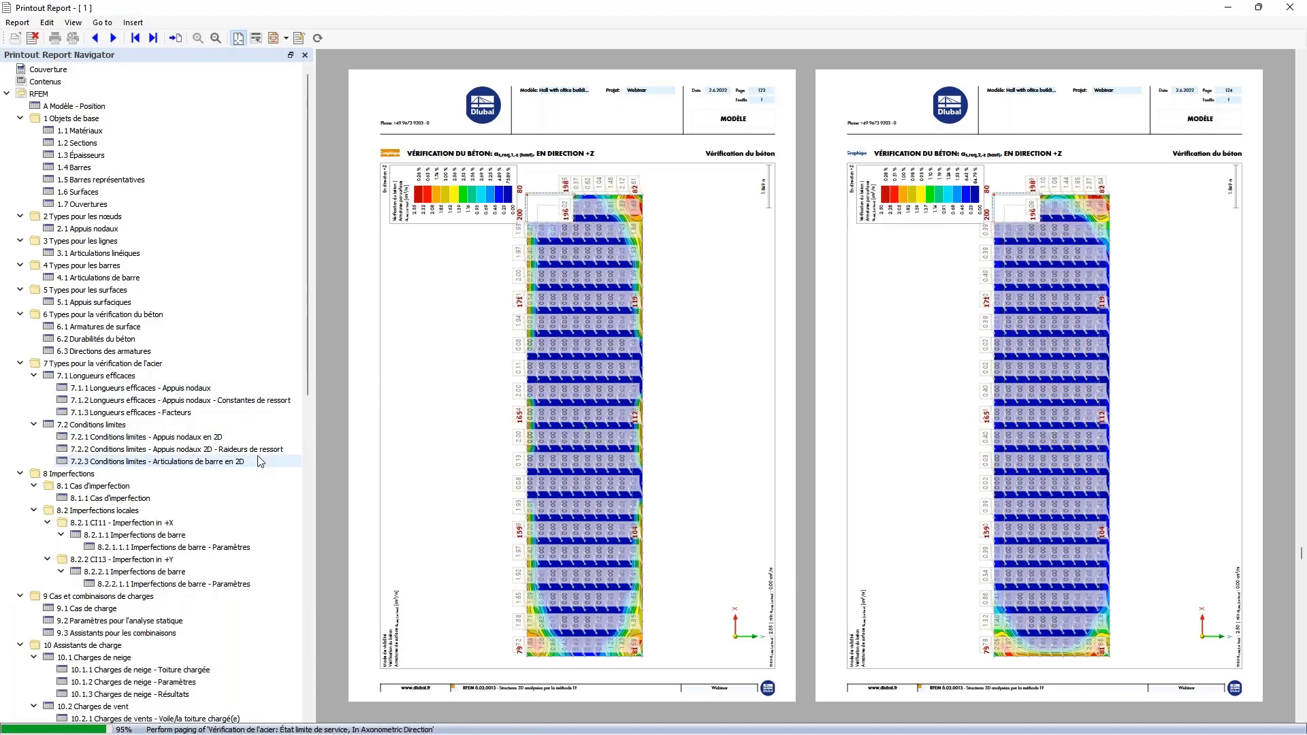
Go to the chapter of types for nodes, fit the page width and read through the translated member and surface tables
left_click(82, 216)
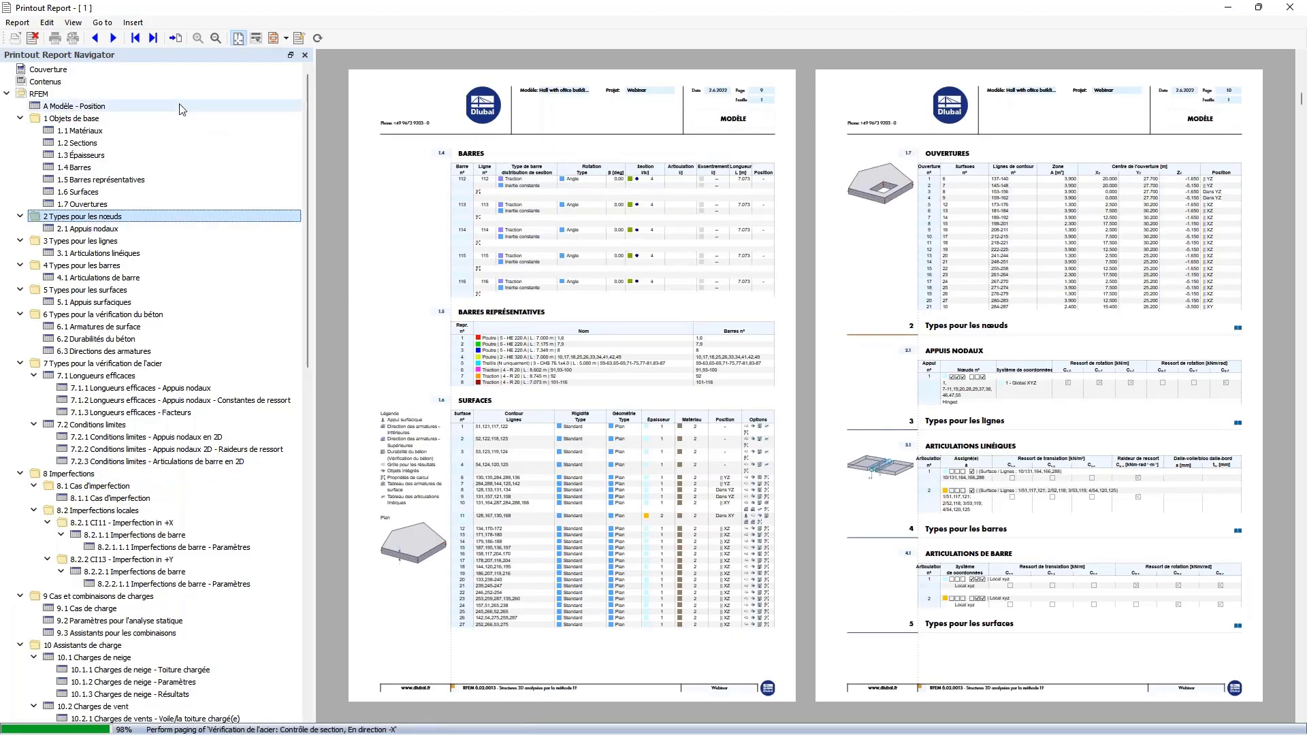
left_click(287, 38)
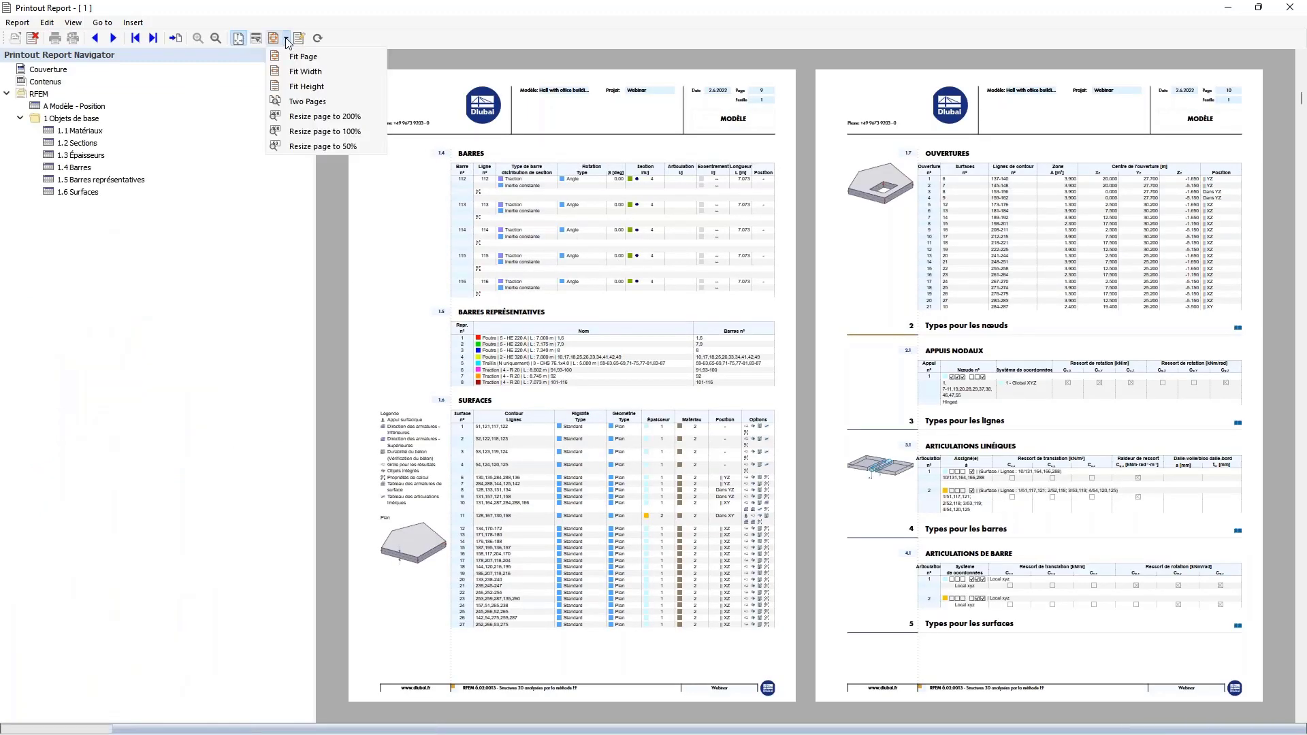
left_click(302, 72)
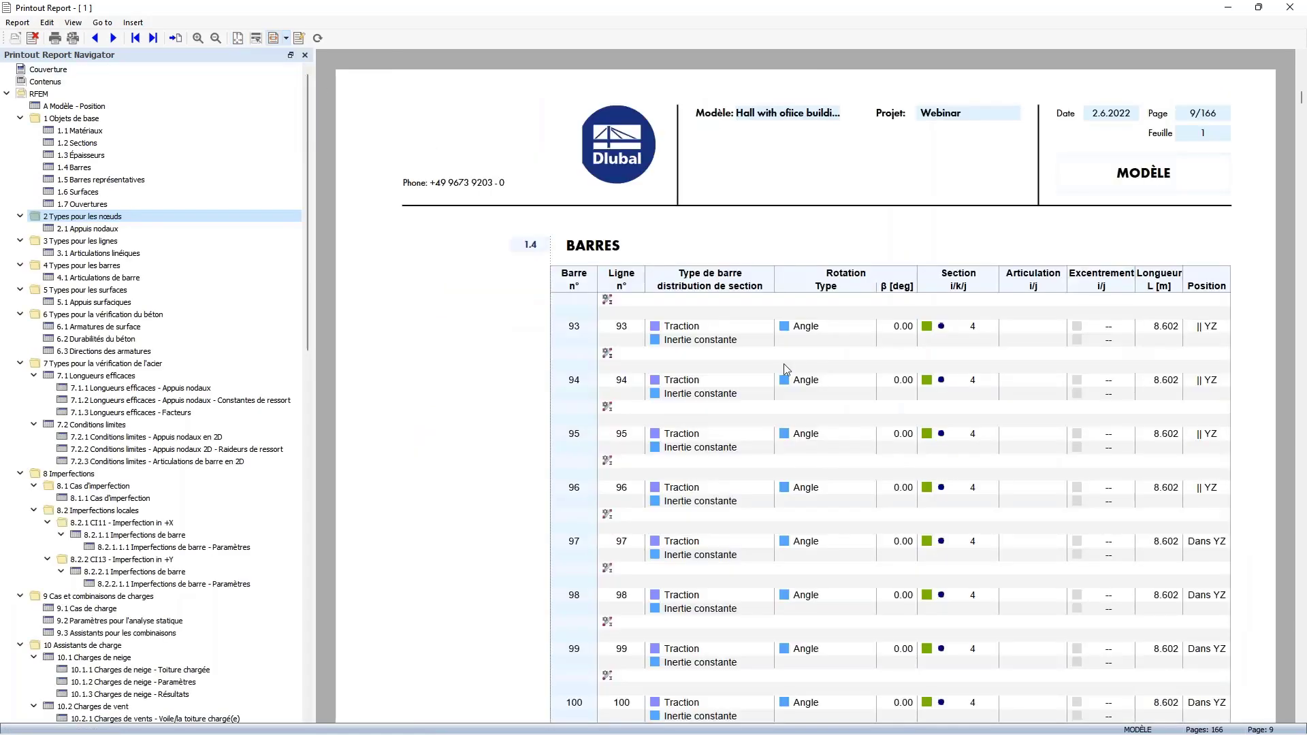
scroll(663, 328, "down", 15)
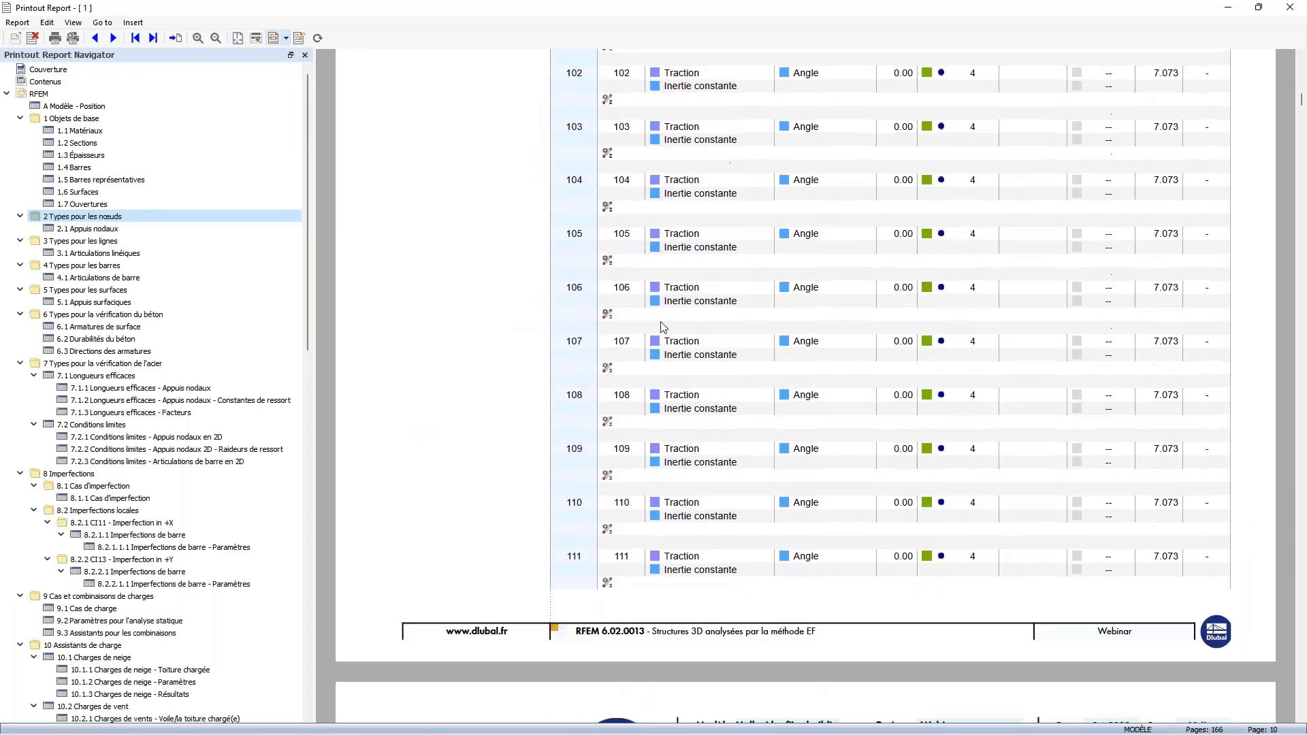
scroll(664, 327, "down", 10)
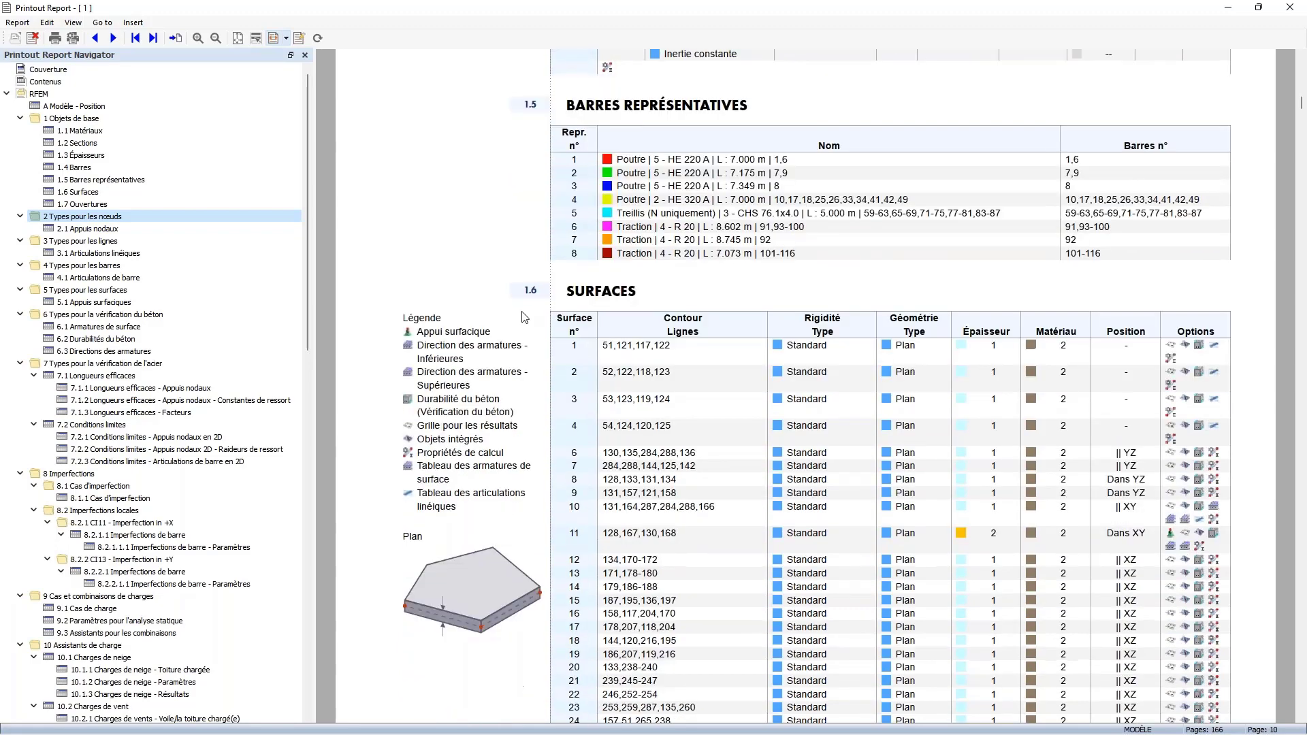
Set the printout report language to English
left_click(46, 23)
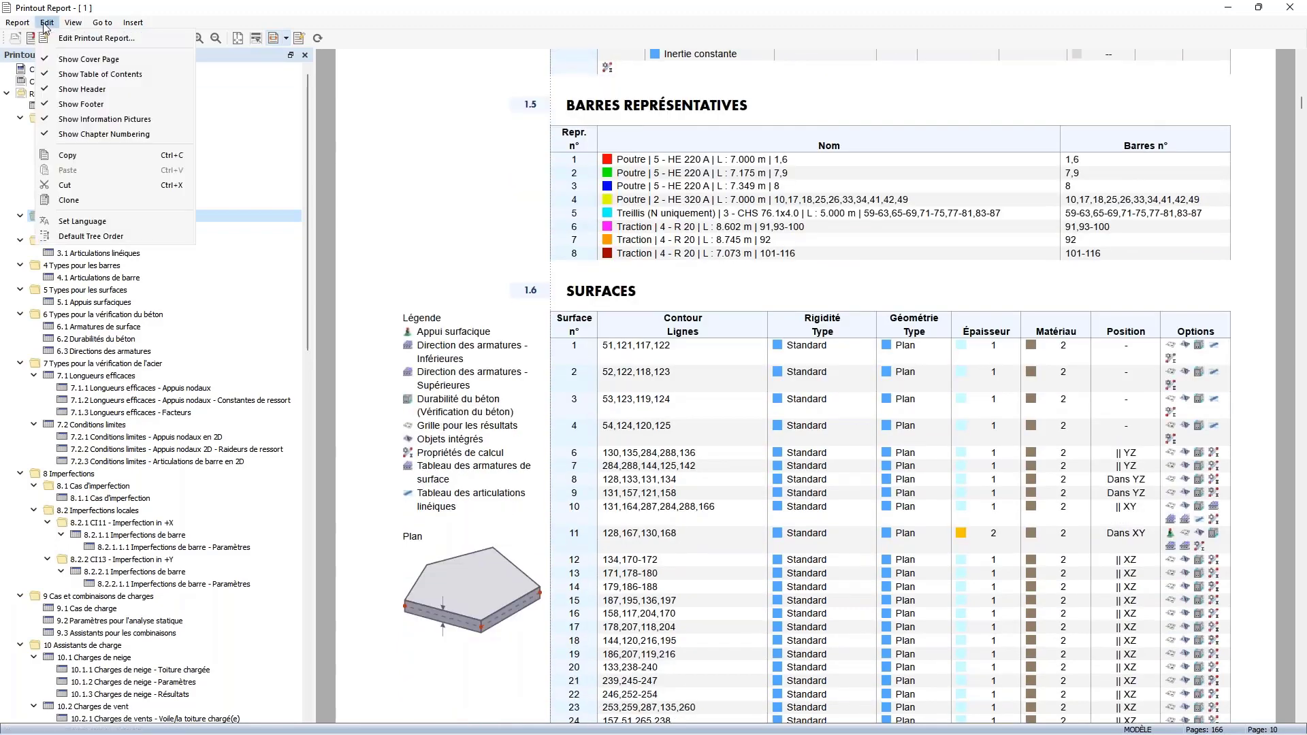
left_click(81, 221)
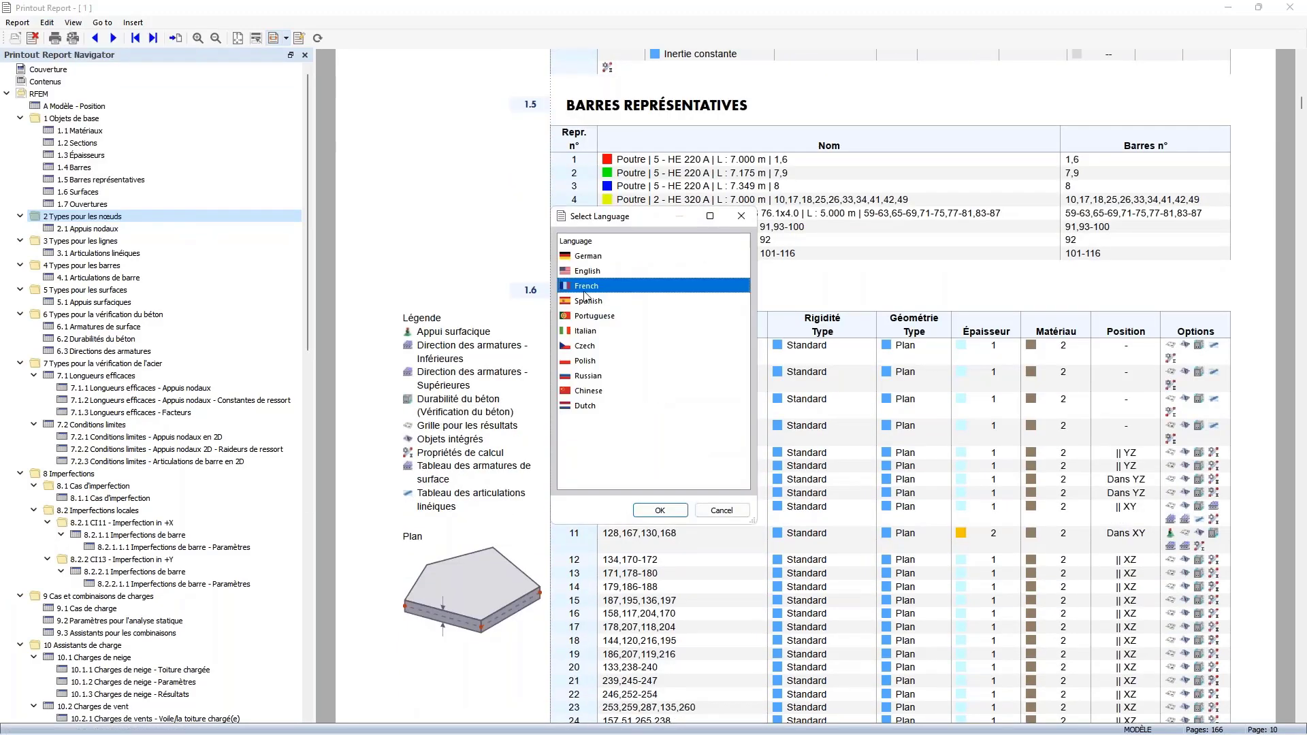
left_click(602, 272)
left_click(664, 511)
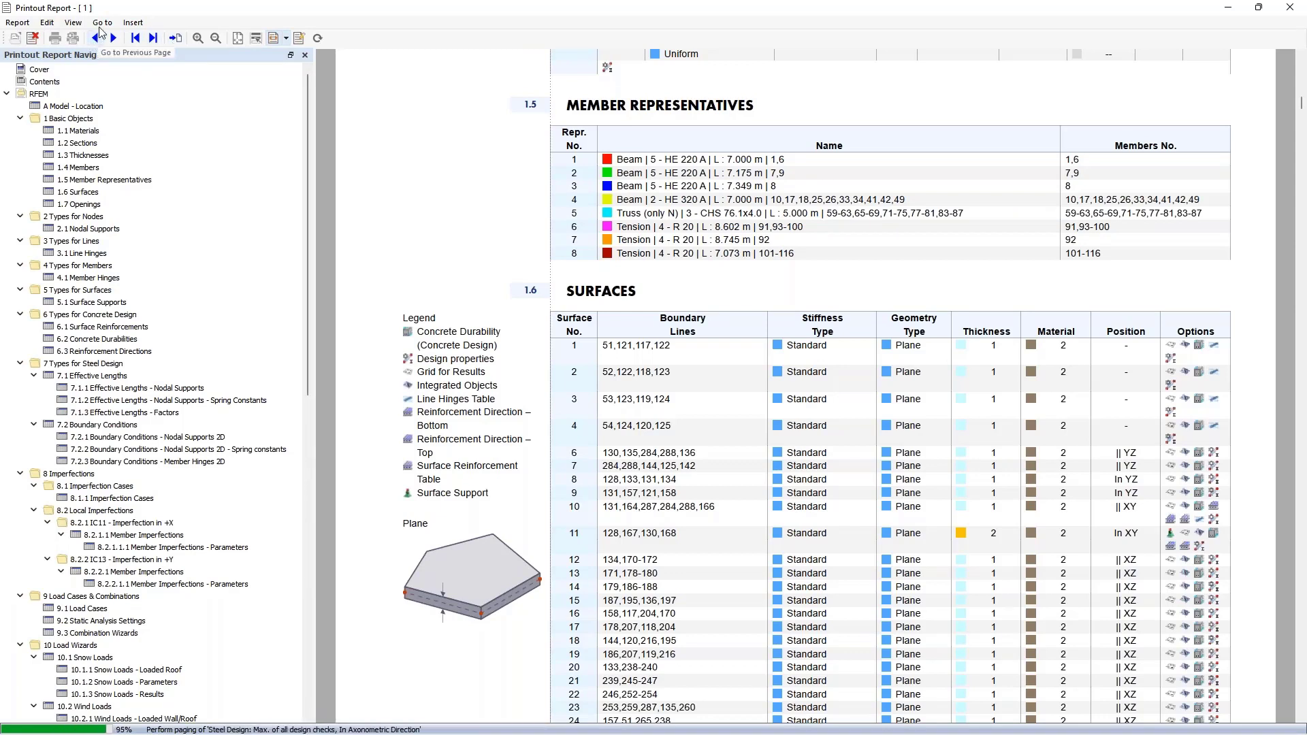
View the Member Representatives chapter, the report's last page and its first page, and page forward four pages from there
left_click(104, 23)
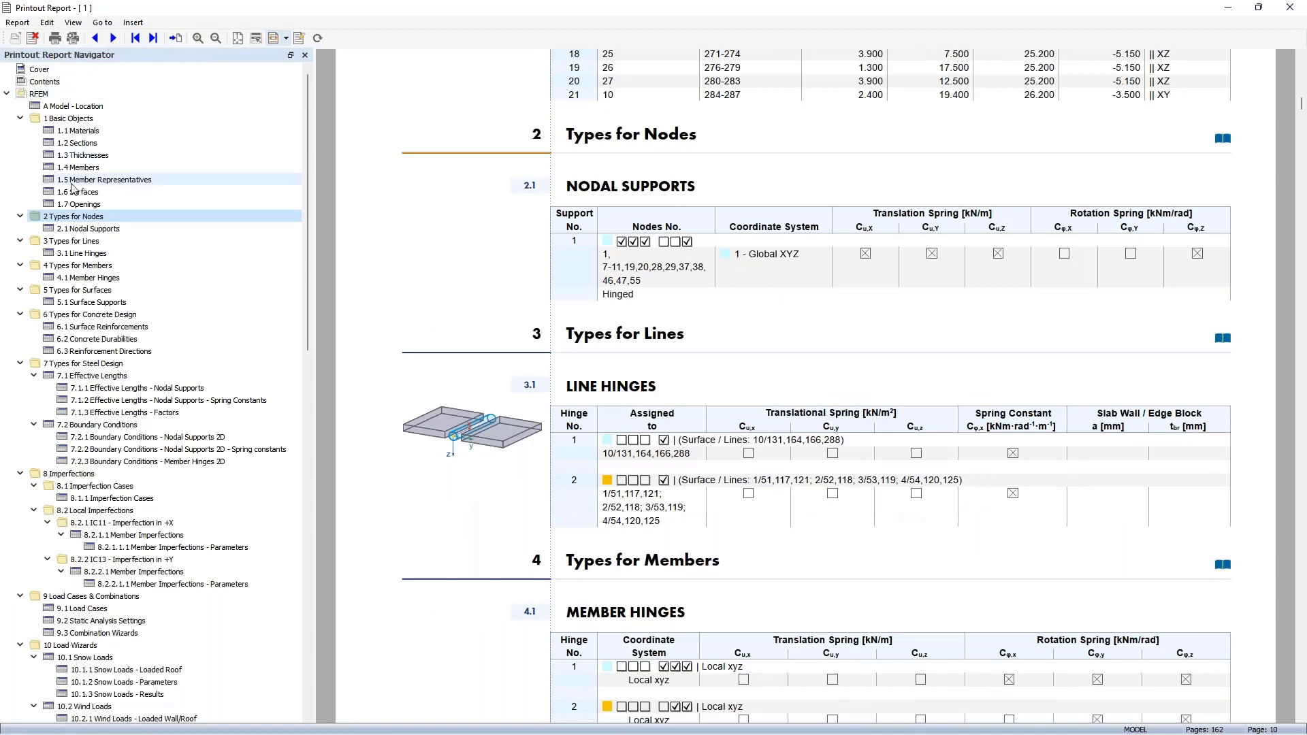
left_click(72, 183)
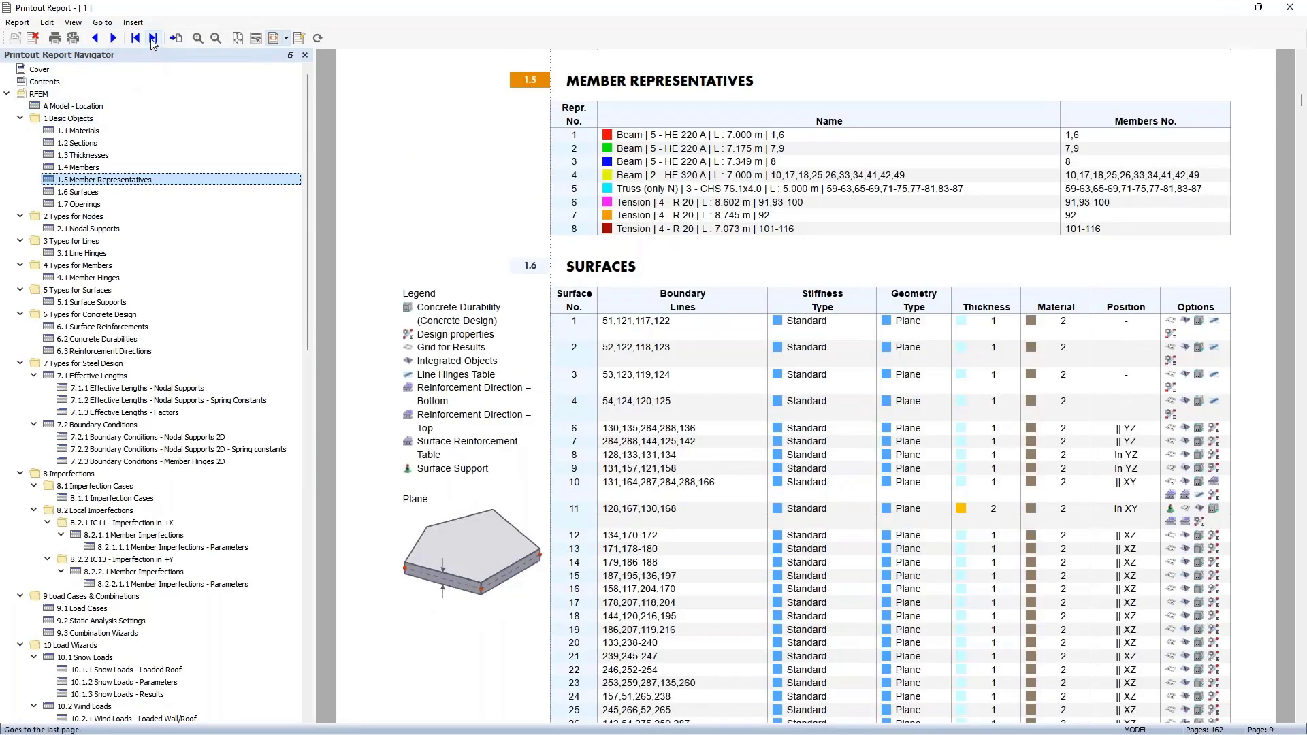
left_click(153, 38)
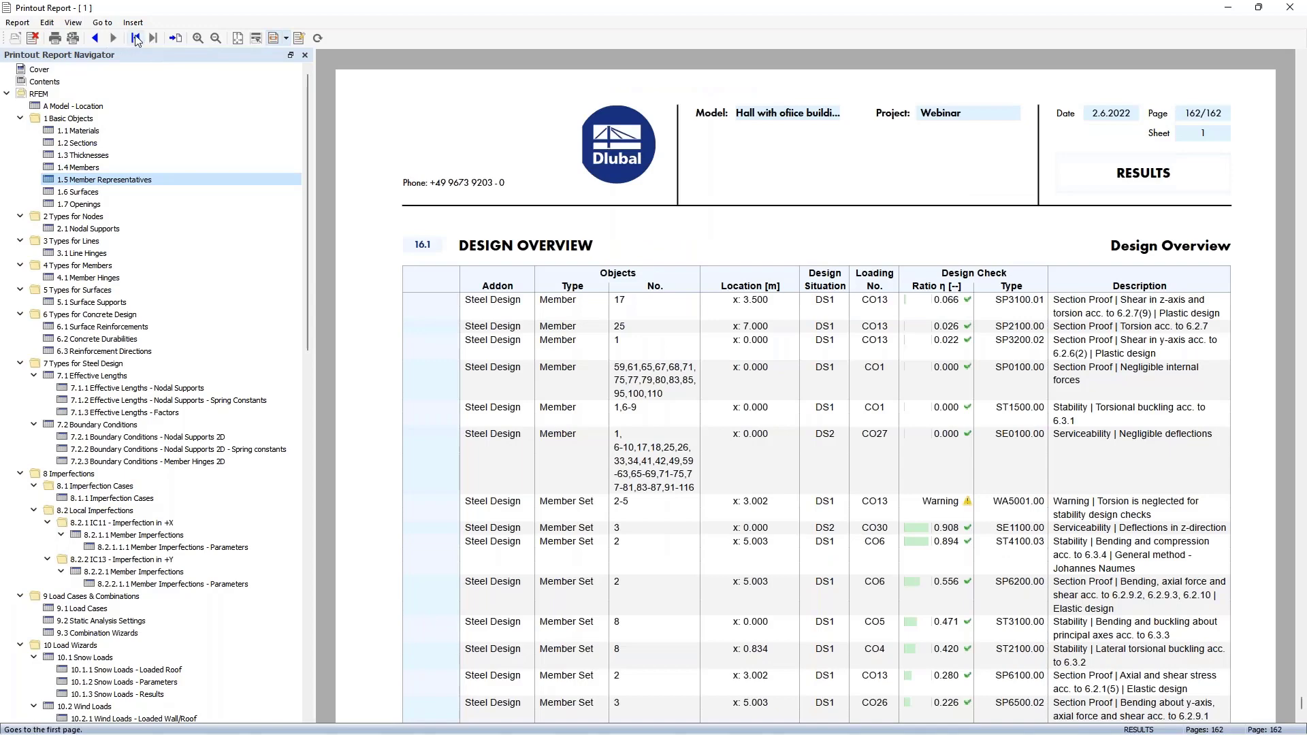
left_click(135, 38)
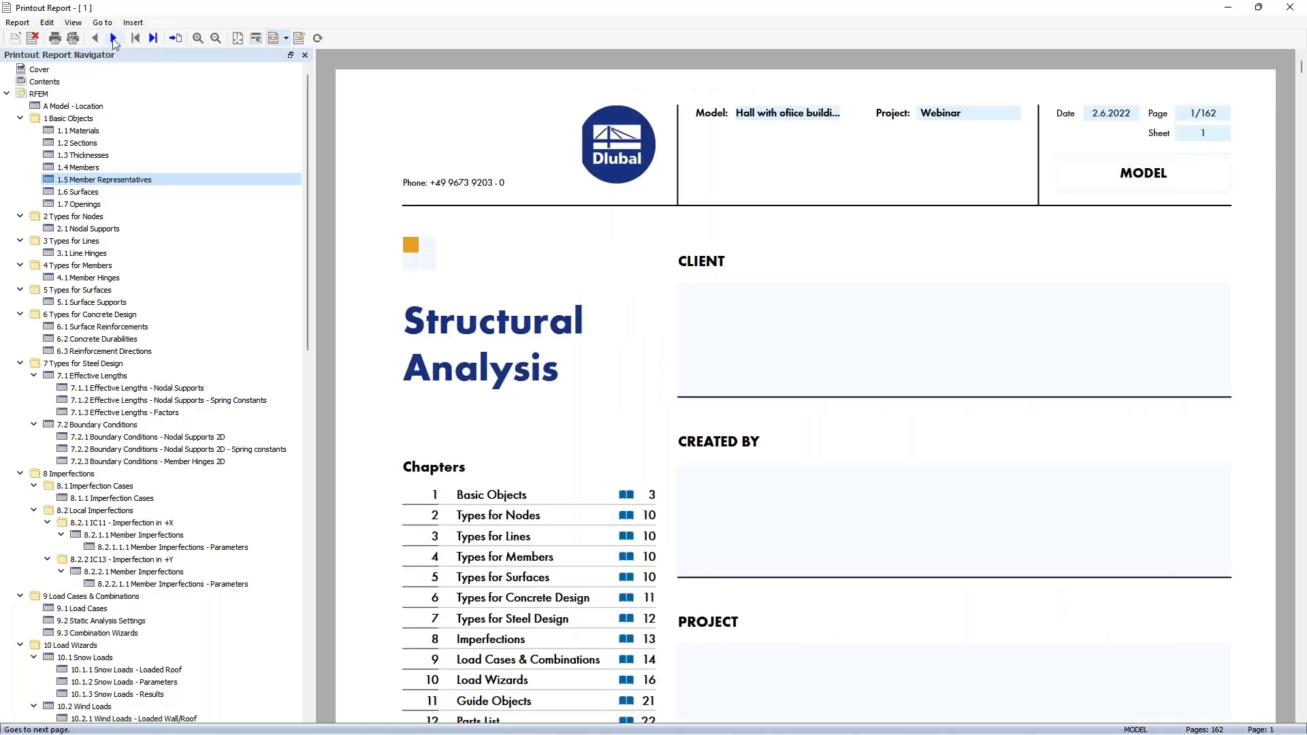
left_click(114, 39)
left_click(113, 39)
left_click(114, 39)
left_click(113, 39)
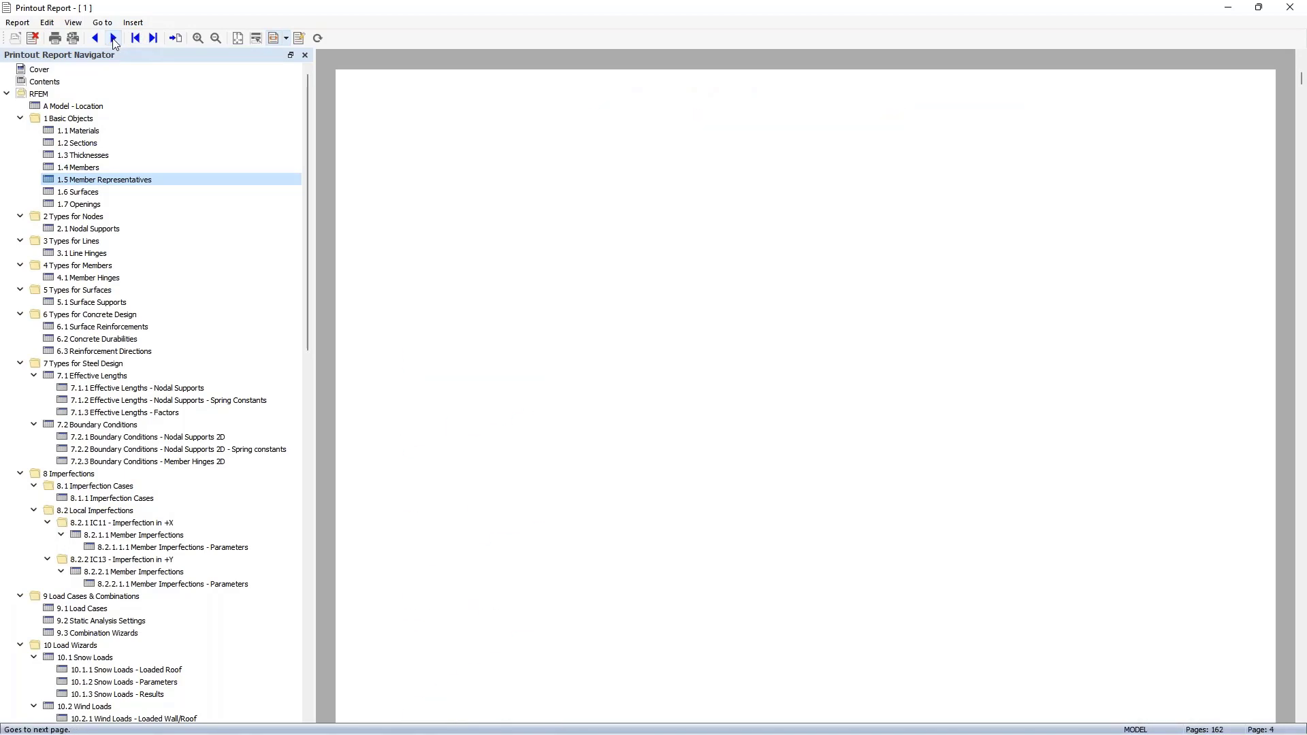
View the chapters 6.1 Surface Reinforcements, 10.1.2 Snow Loads - Parameters and 1.4 Members in the report
left_click(95, 331)
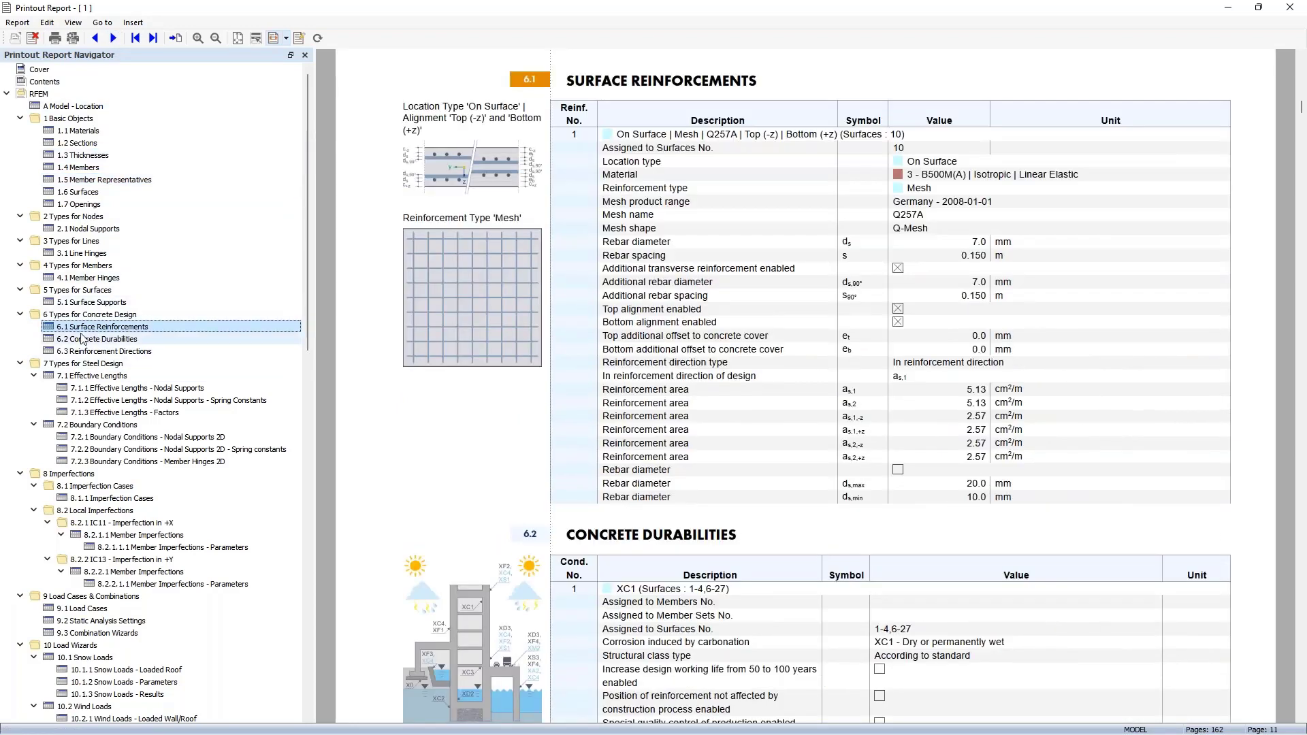
scroll(99, 395, "down", 8)
left_click(99, 390)
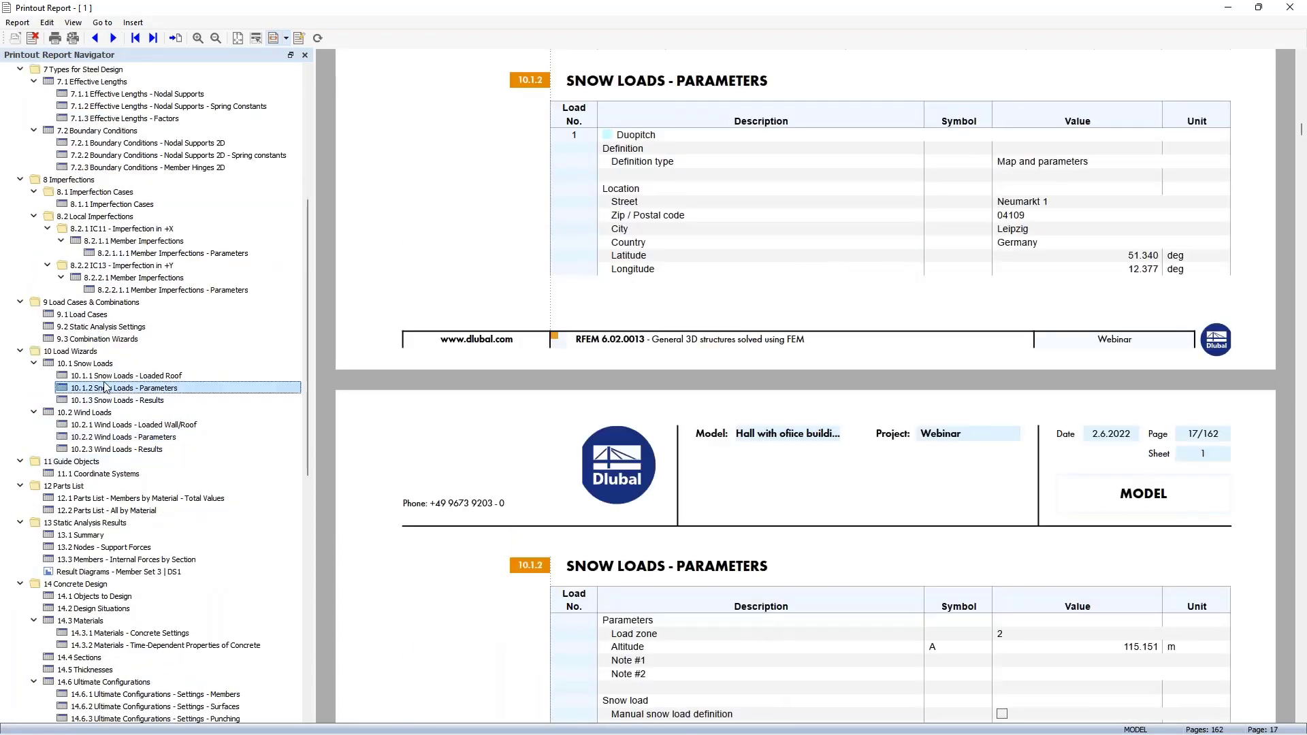
scroll(85, 225, "up", 8)
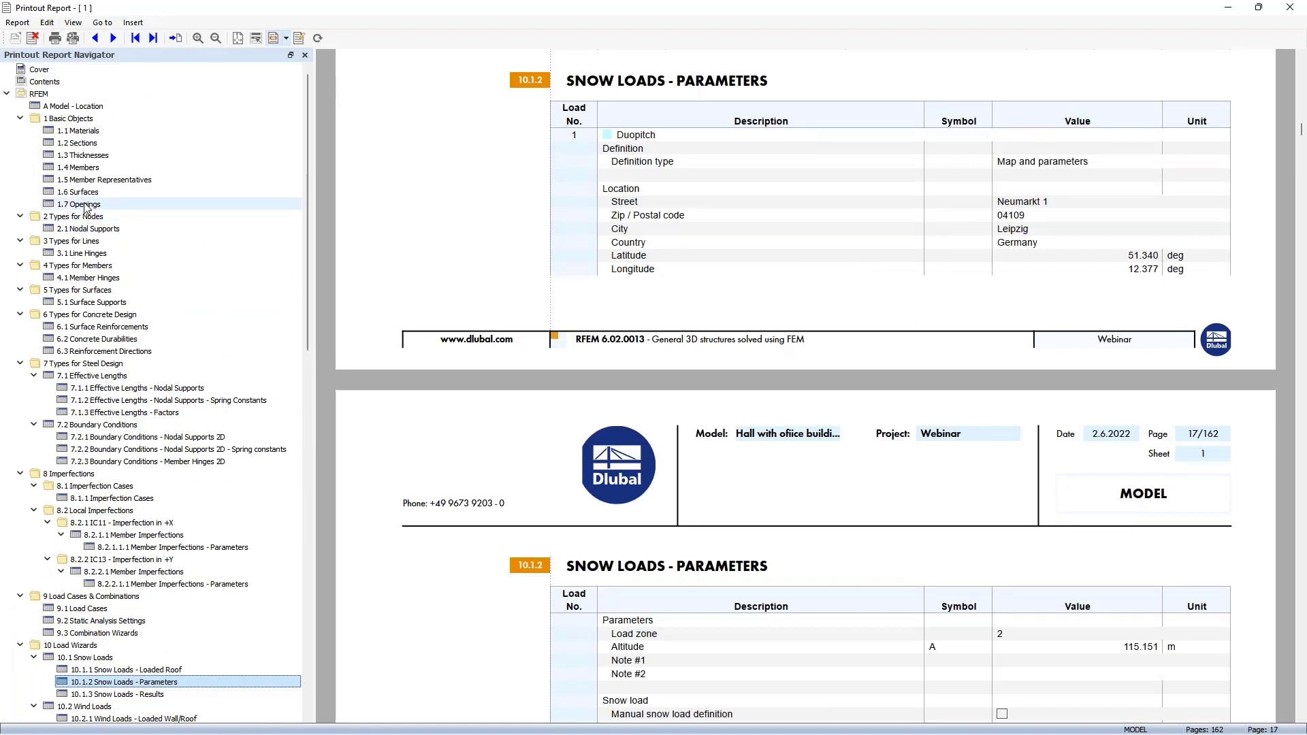
left_click(85, 206)
left_click(68, 169)
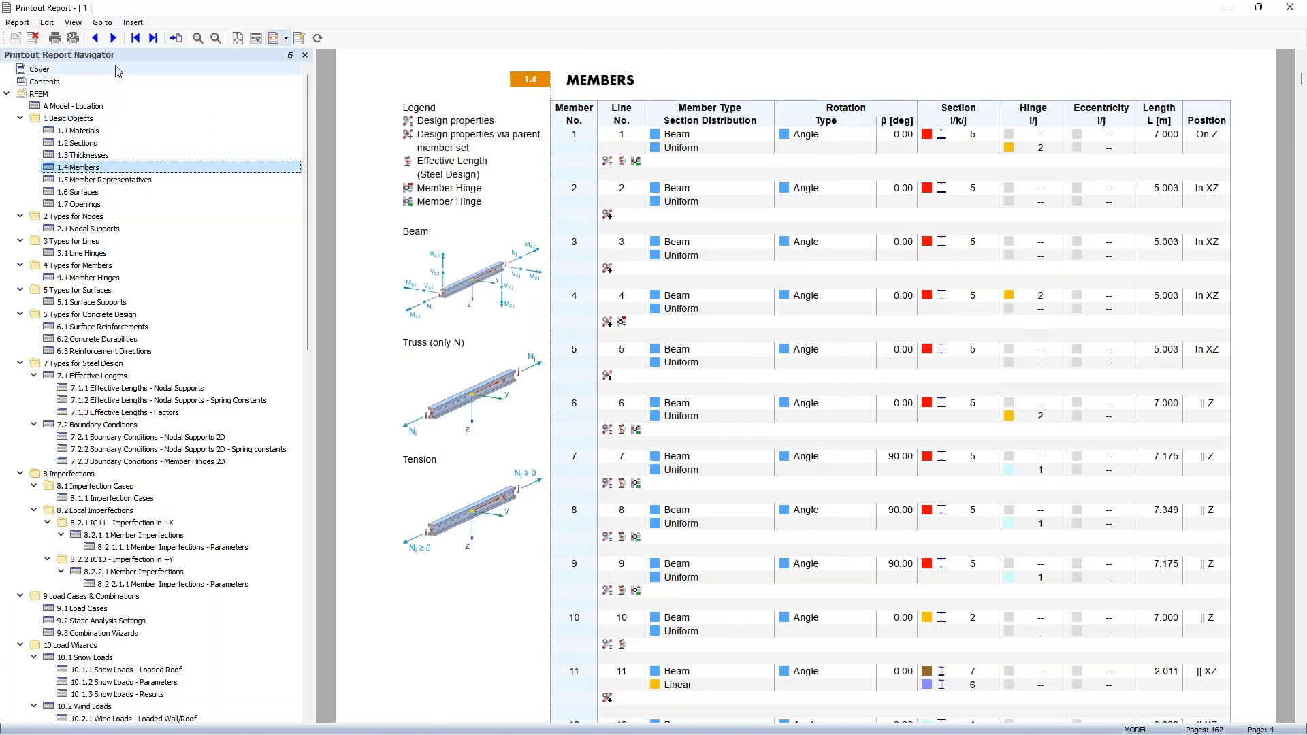
Insert a plain text item named "Preliminary notes" and fill it with the text copied from Preliminary notes.txt
left_click(133, 23)
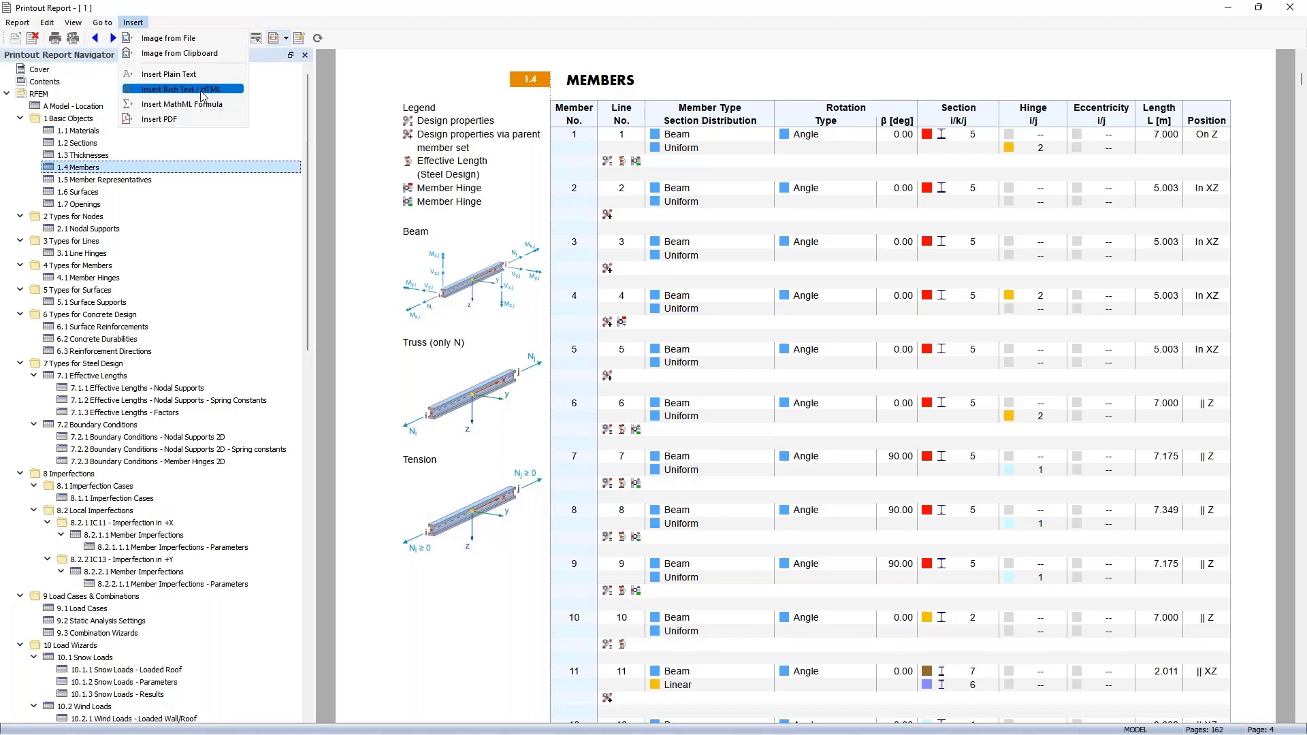
left_click(174, 75)
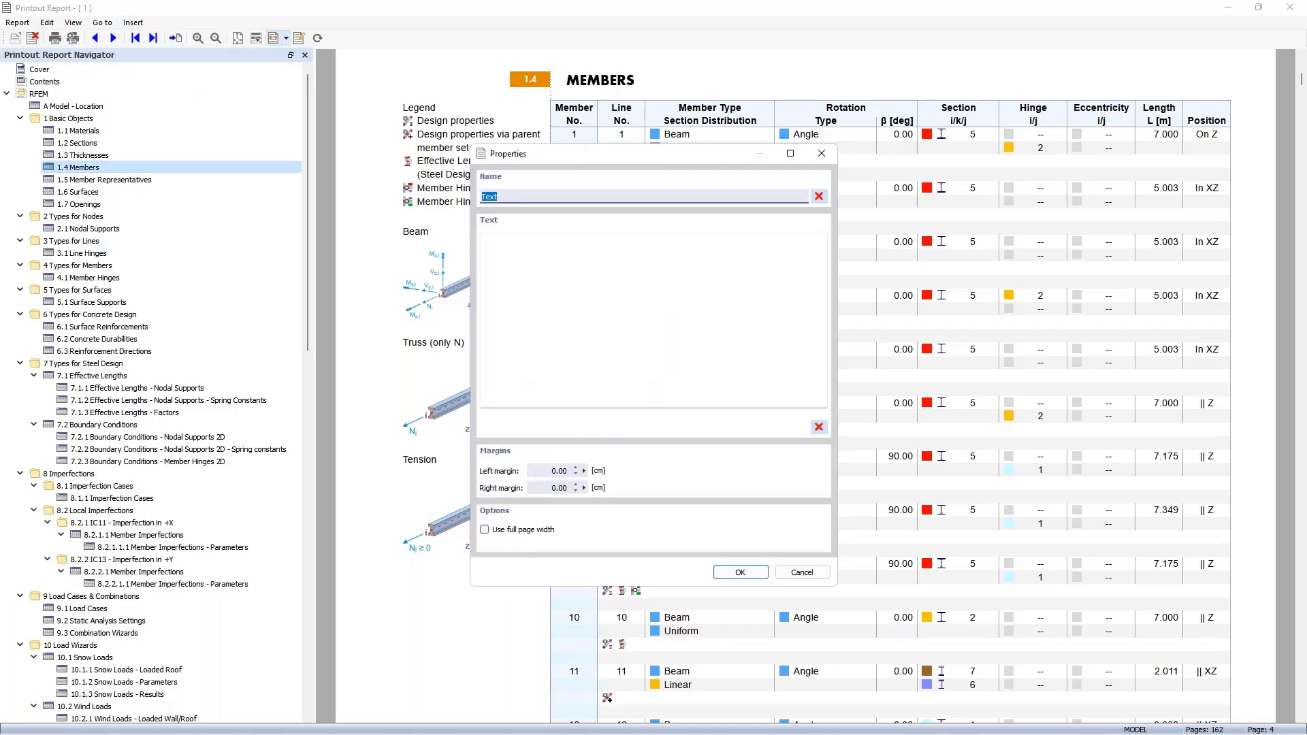
type("Preliminary notes")
key("alt+Tab")
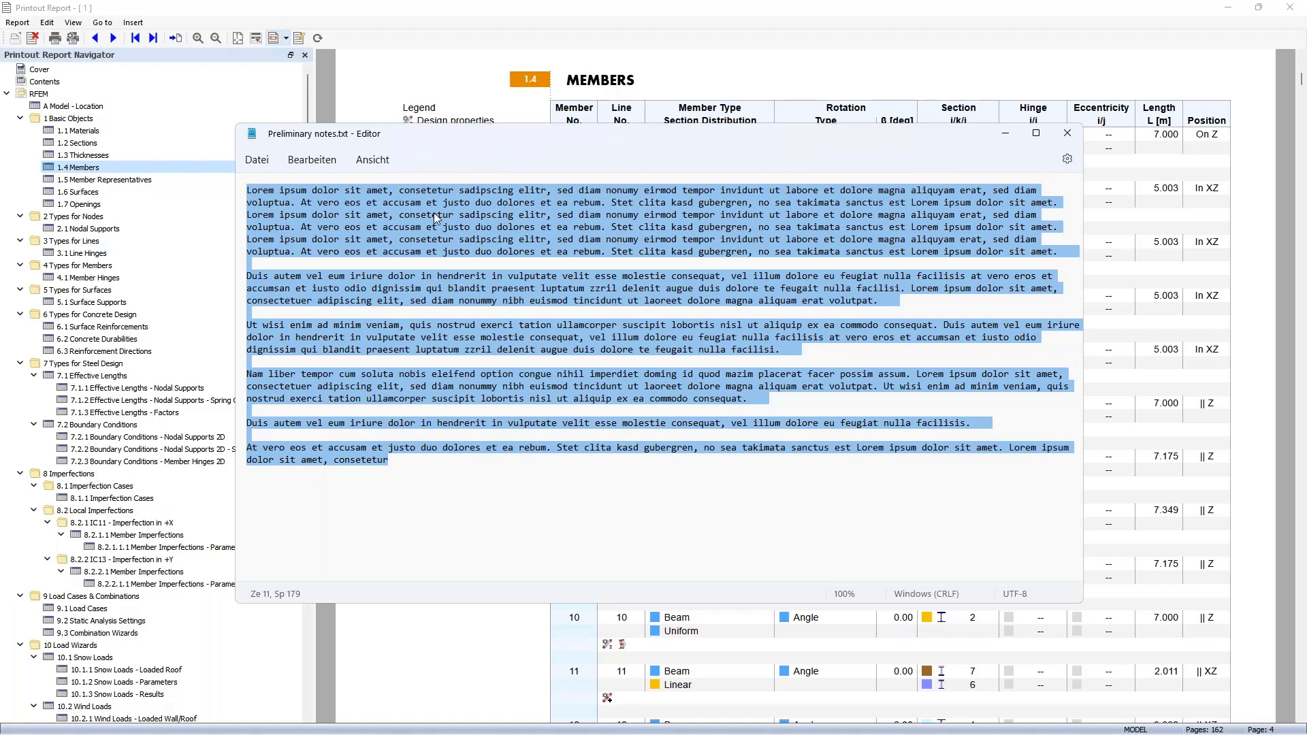
left_click(1006, 138)
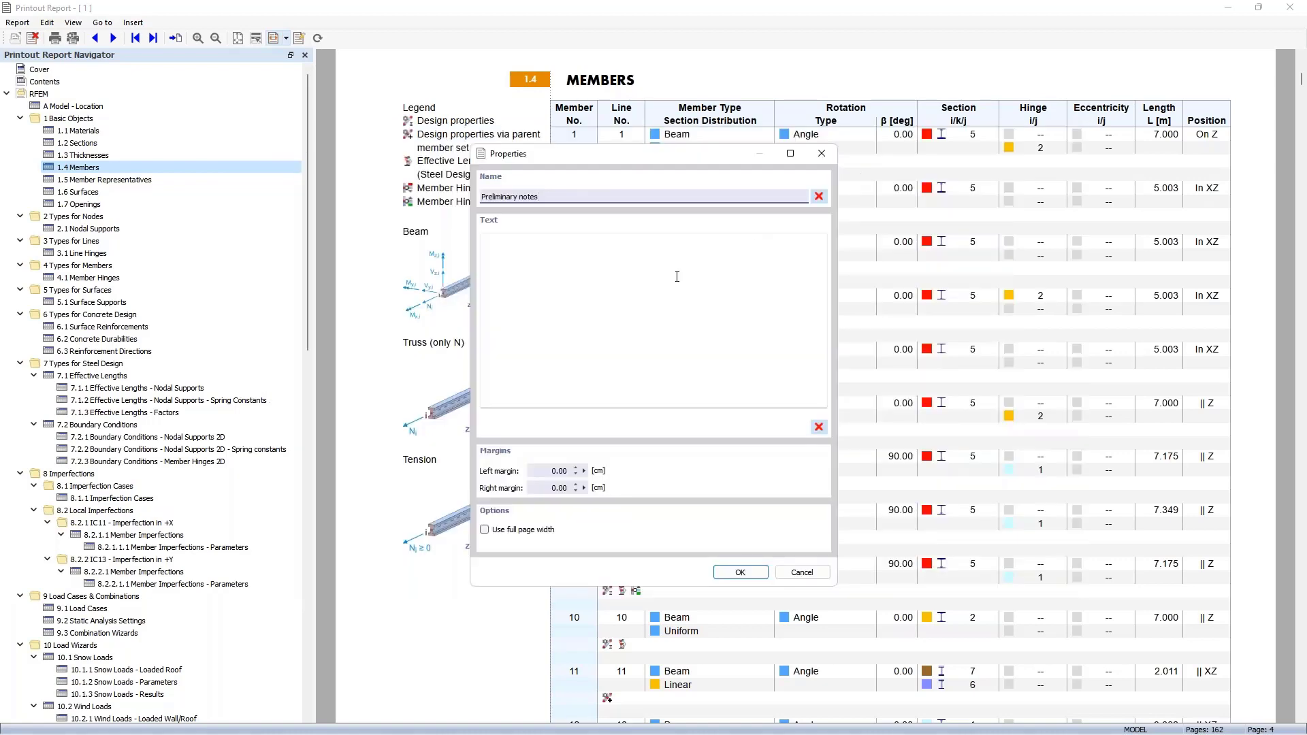
left_click(655, 278)
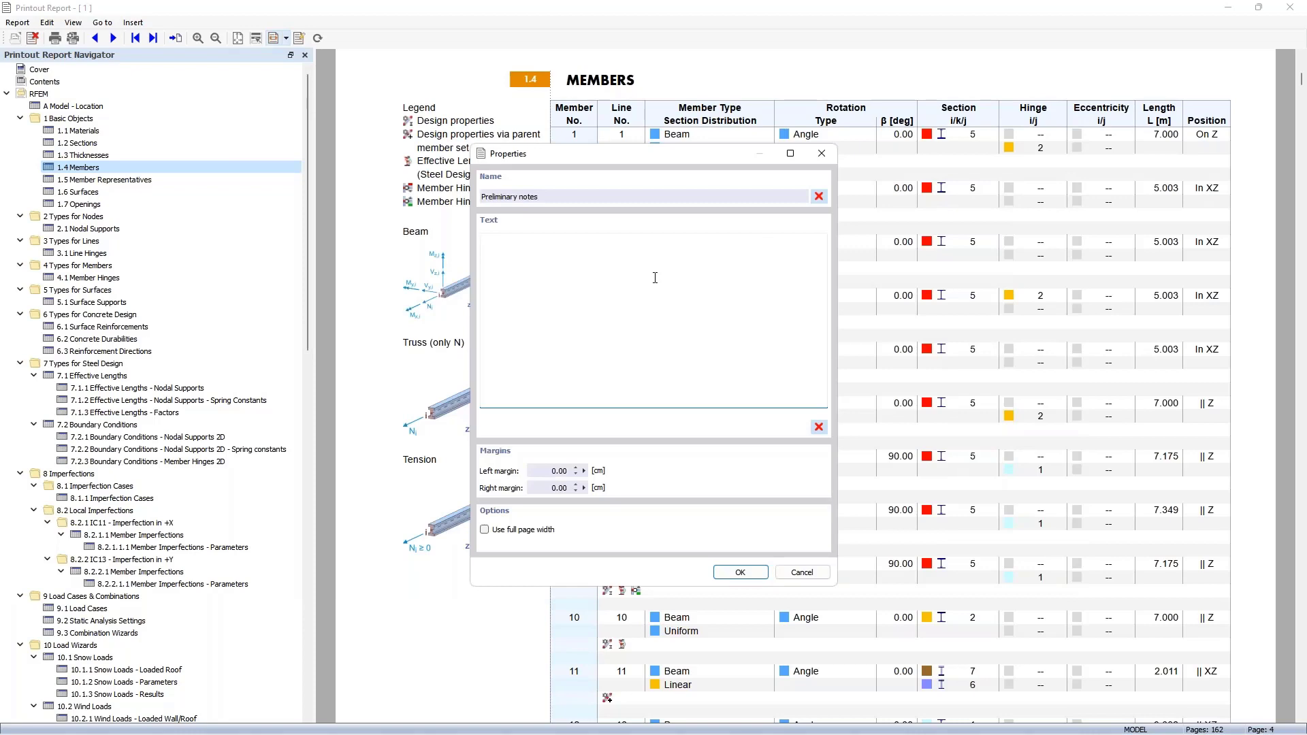
key("ctrl+v")
scroll(618, 325, "up", 5)
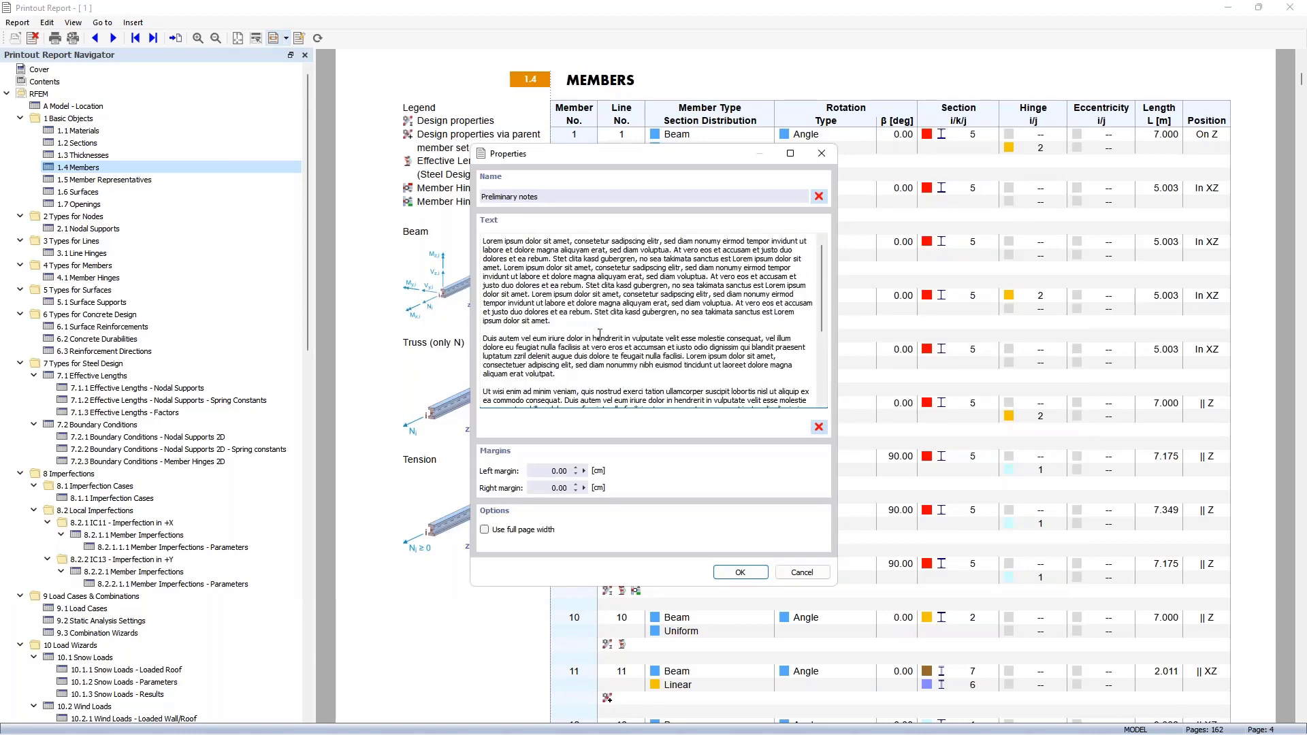
left_click(740, 573)
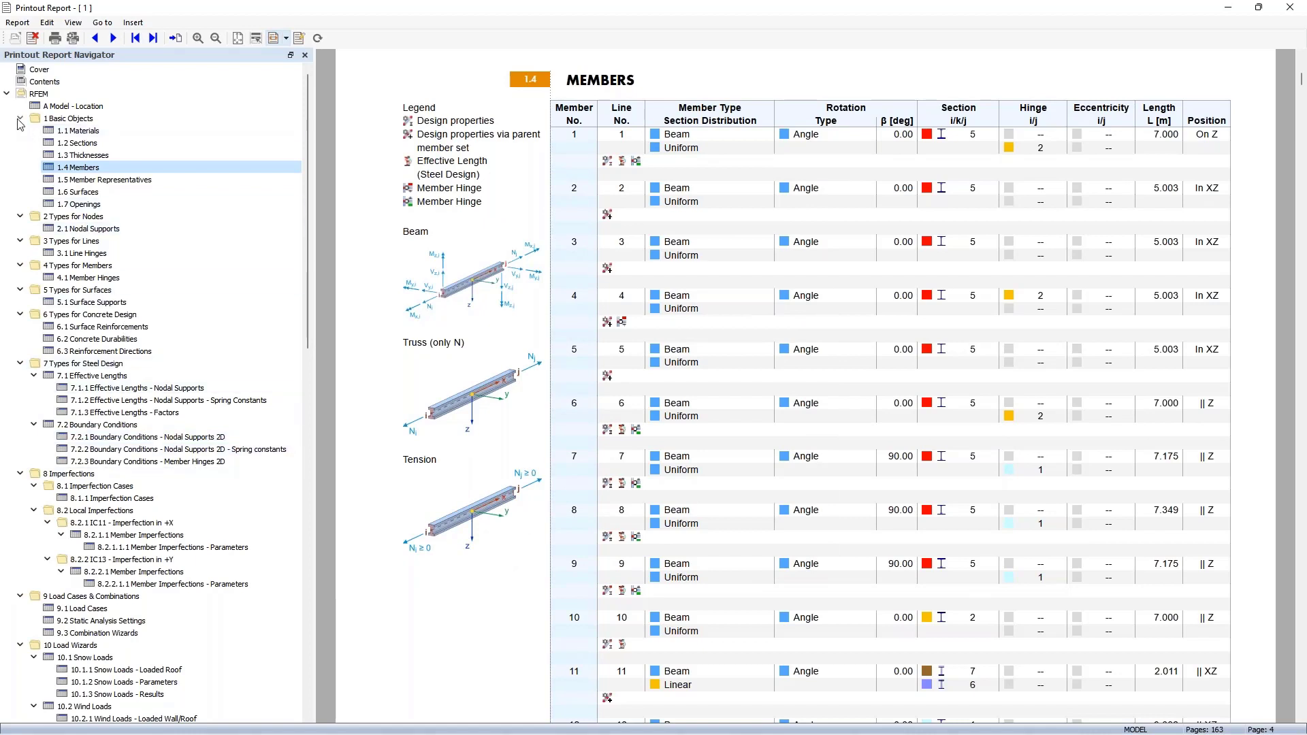
Collapse chapters 7 to 15 in the report tree and move the Preliminary notes text above A Model - Location
left_click(21, 364)
left_click(21, 375)
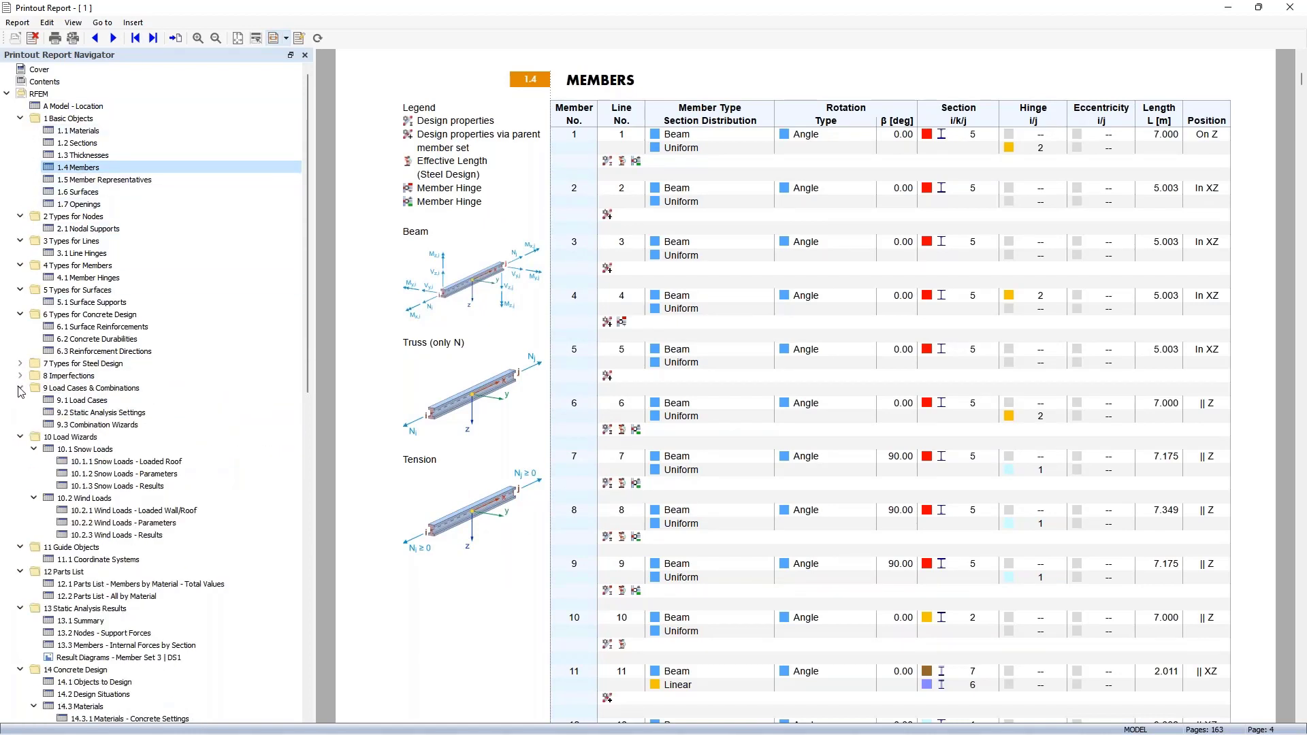
left_click(20, 388)
left_click(21, 401)
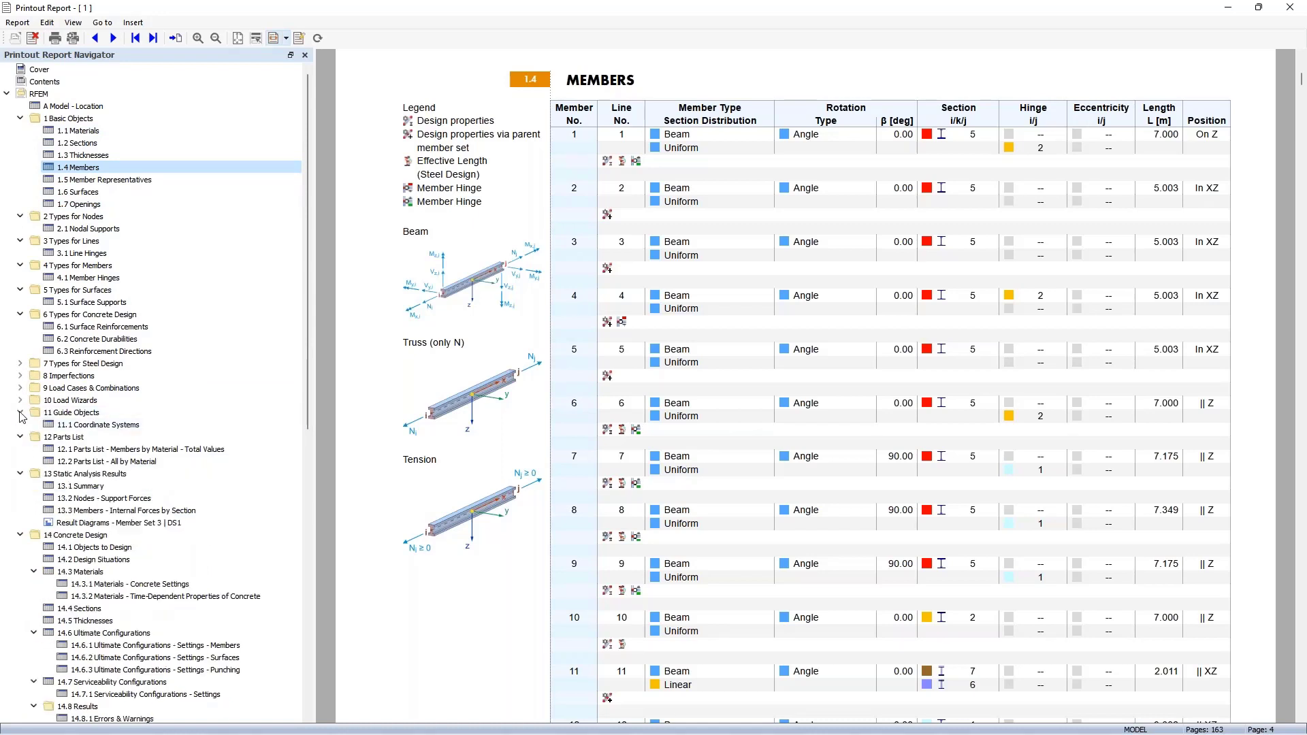
left_click(20, 413)
left_click(21, 425)
left_click(21, 437)
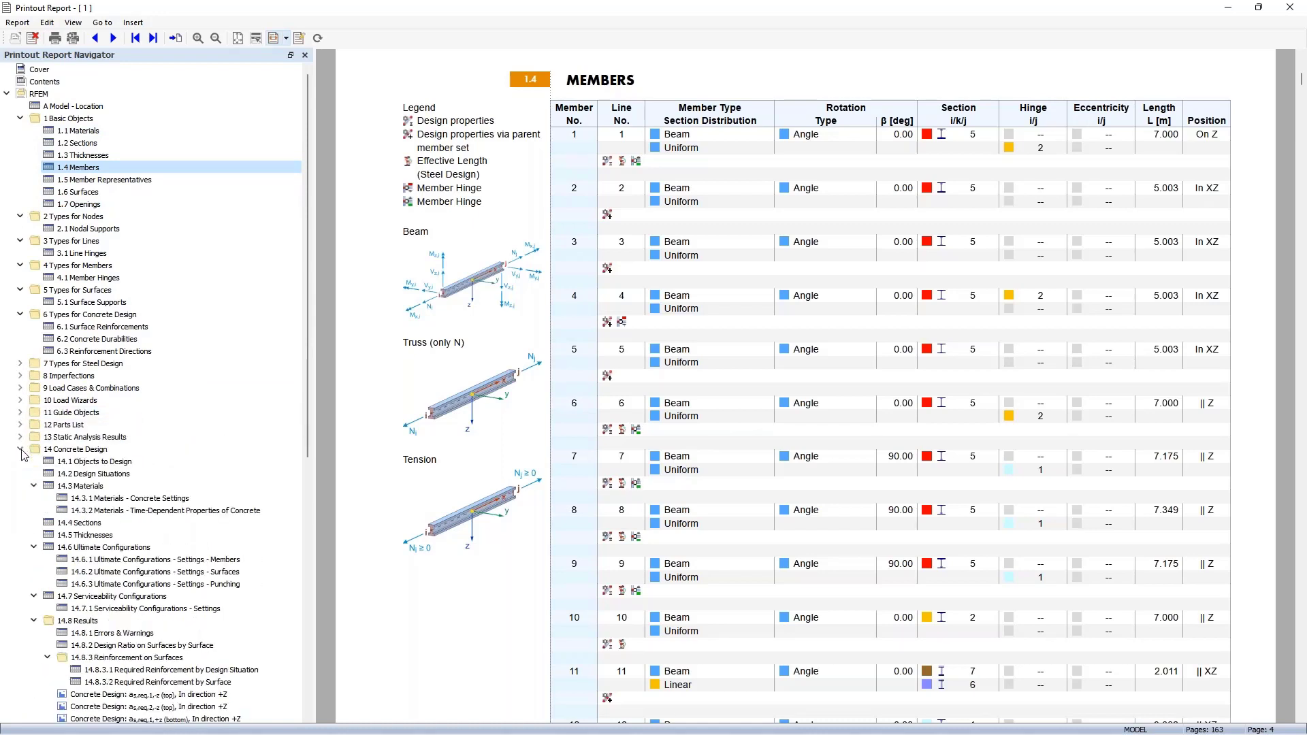
left_click(21, 450)
left_click(21, 462)
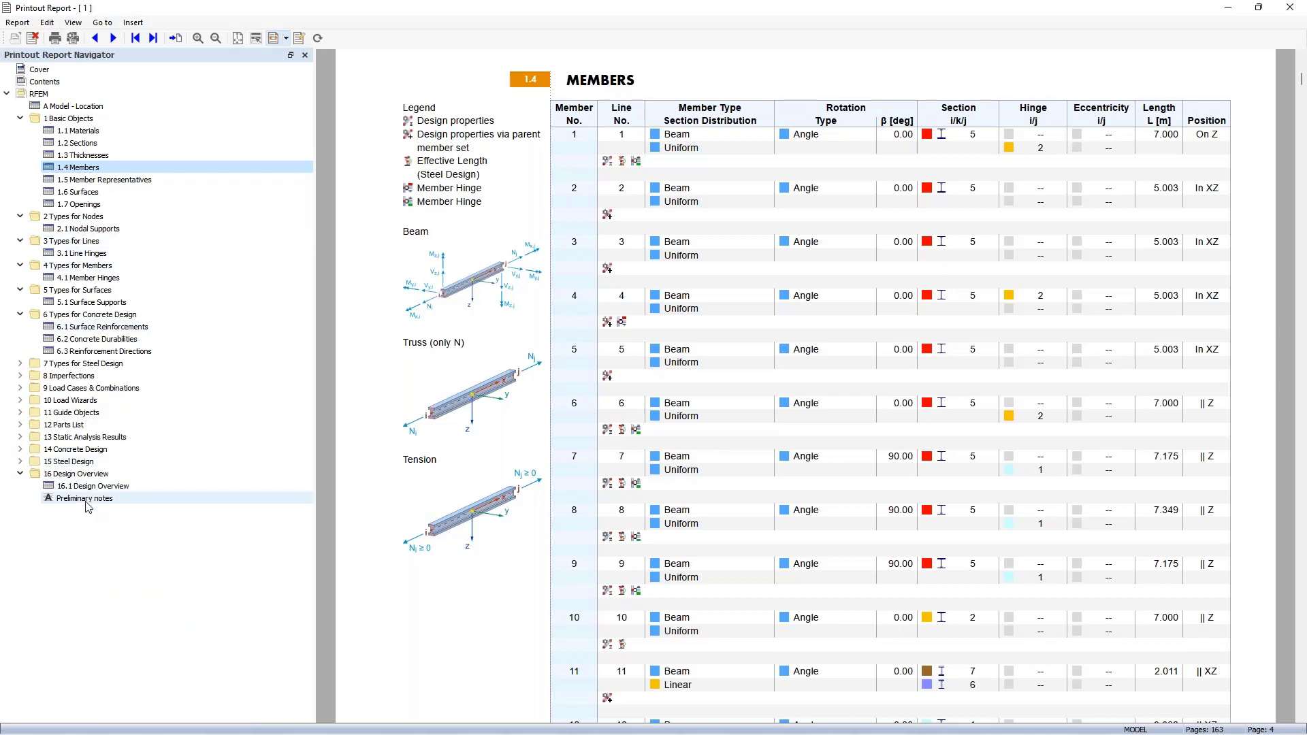
left_click_drag(87, 506, 78, 113)
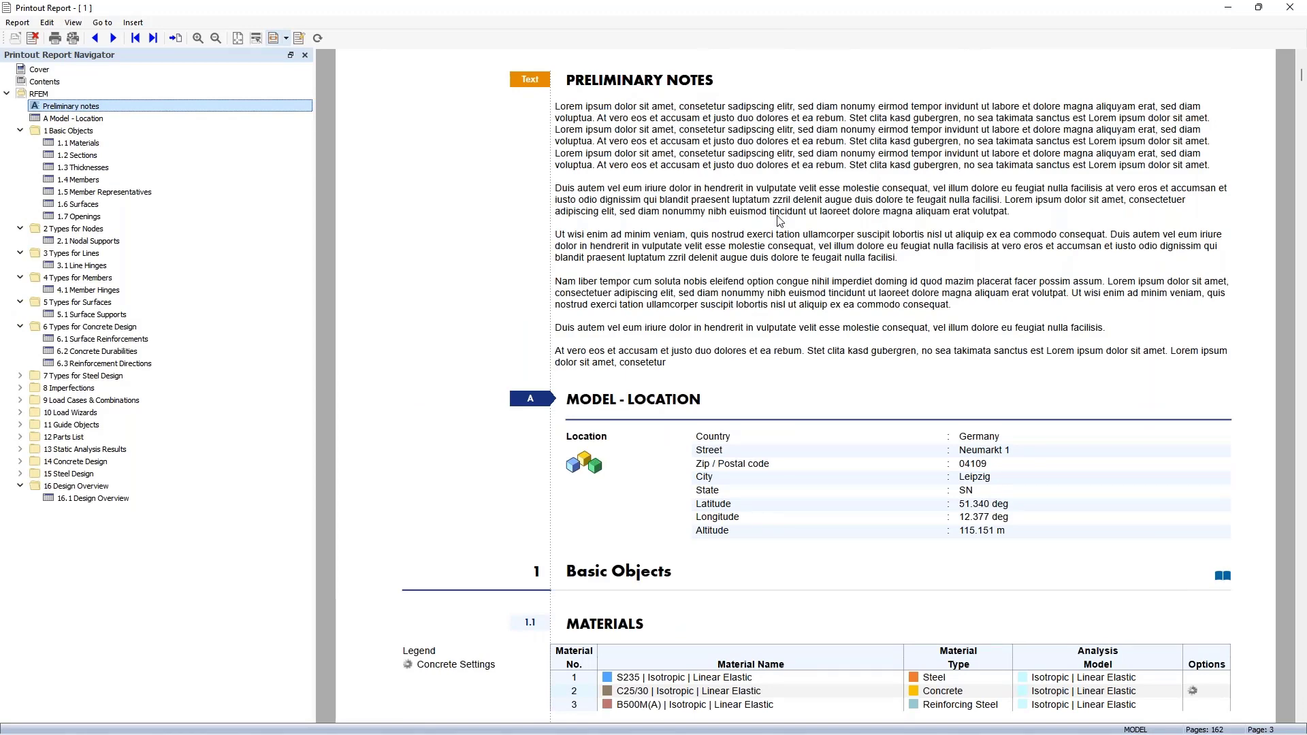
Read through the report from the preliminary notes to the materials, sections, thicknesses and members tables with their information pictures
scroll(671, 388, "down", 4)
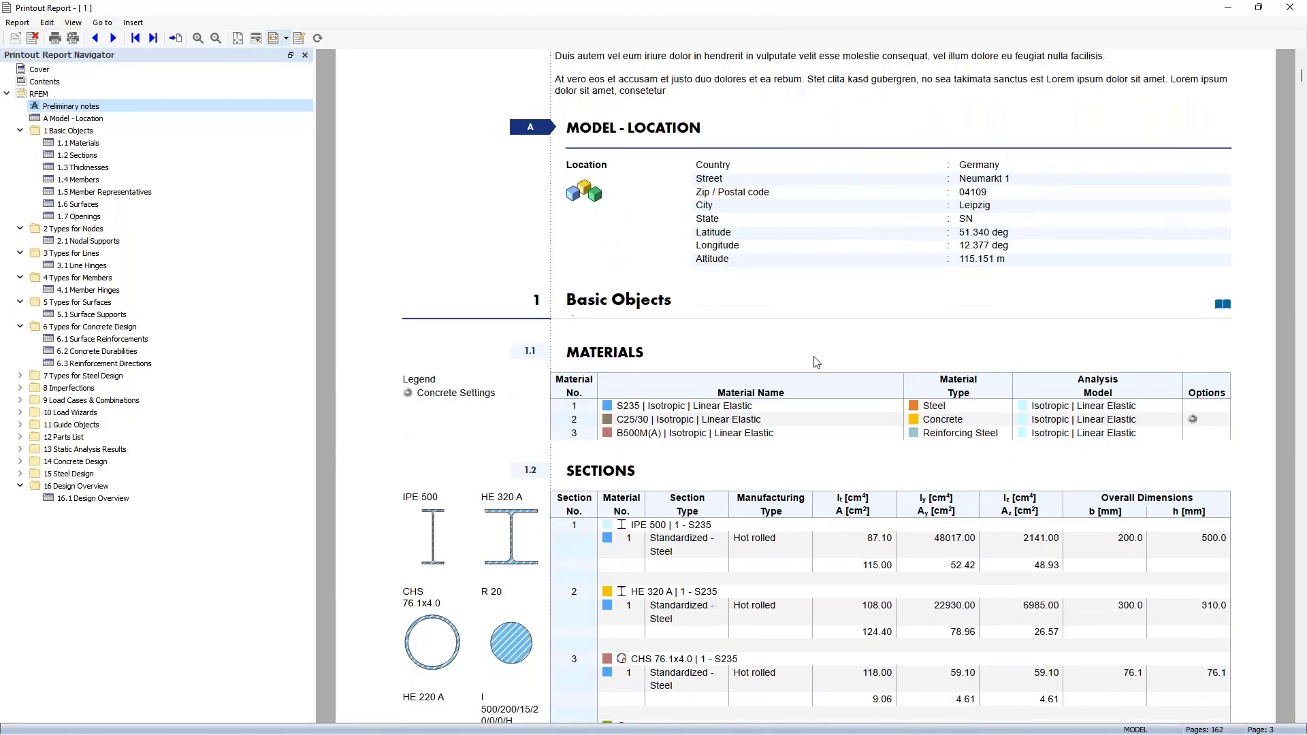
scroll(815, 358, "down", 6)
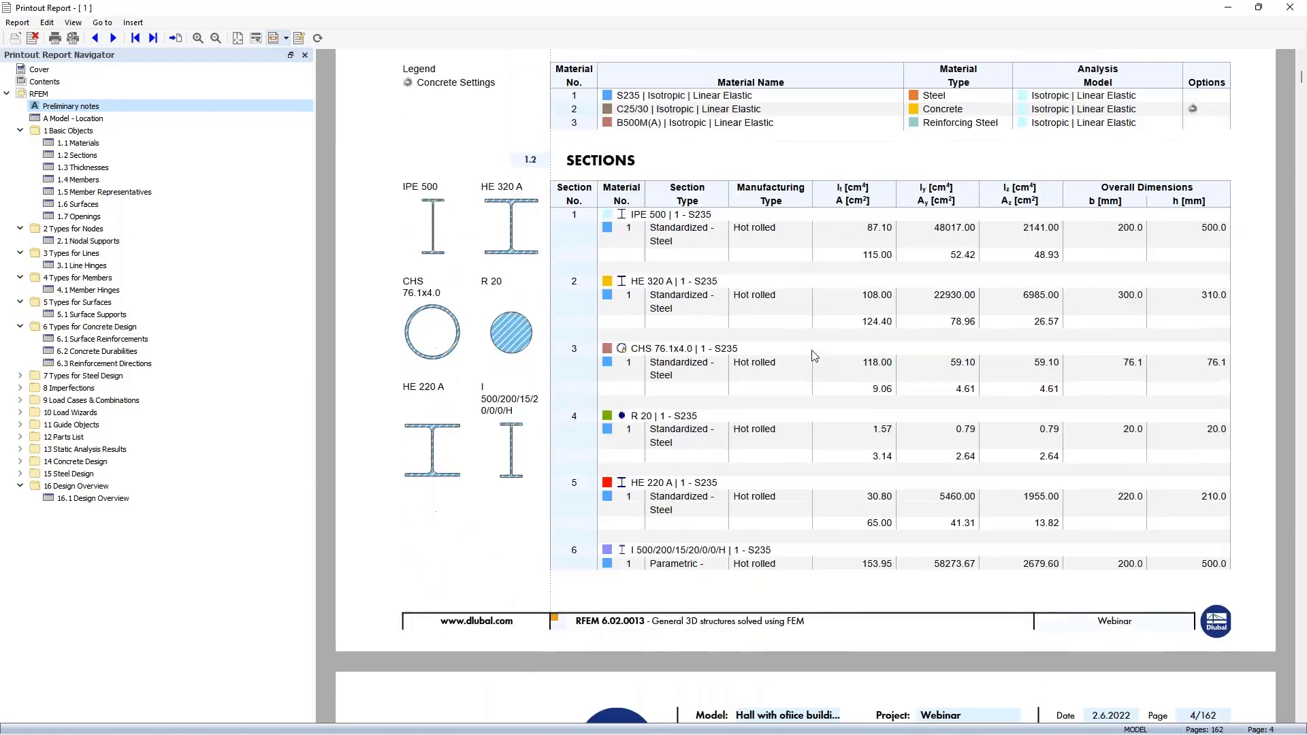
scroll(814, 355, "up", 2)
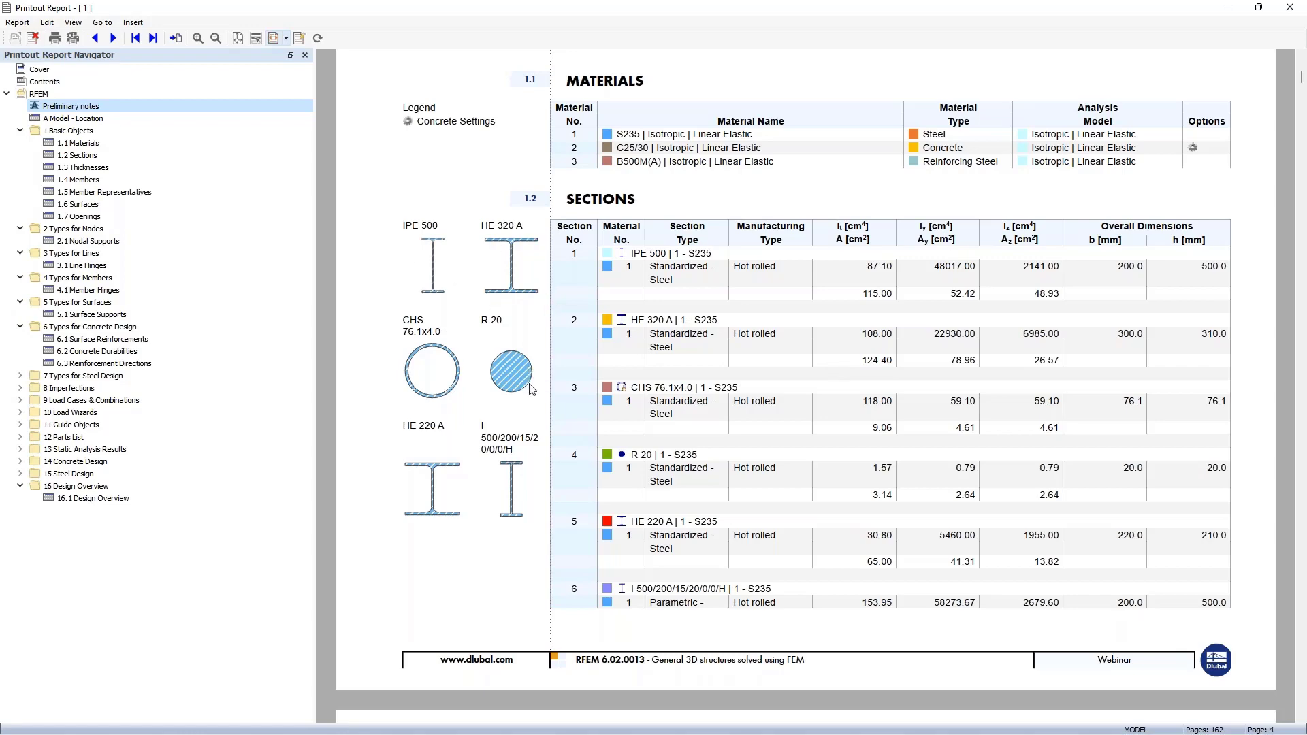
scroll(532, 390, "down", 15)
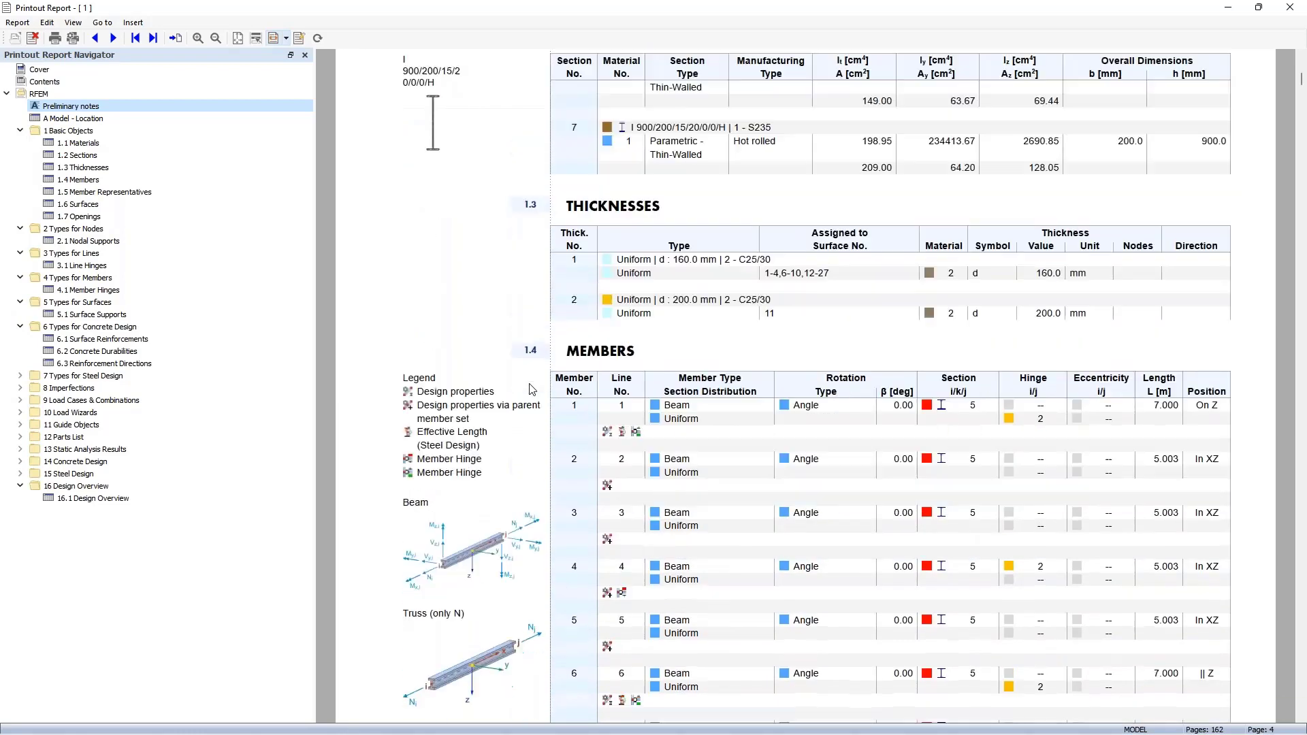
scroll(533, 389, "down", 2)
scroll(532, 389, "up", 3)
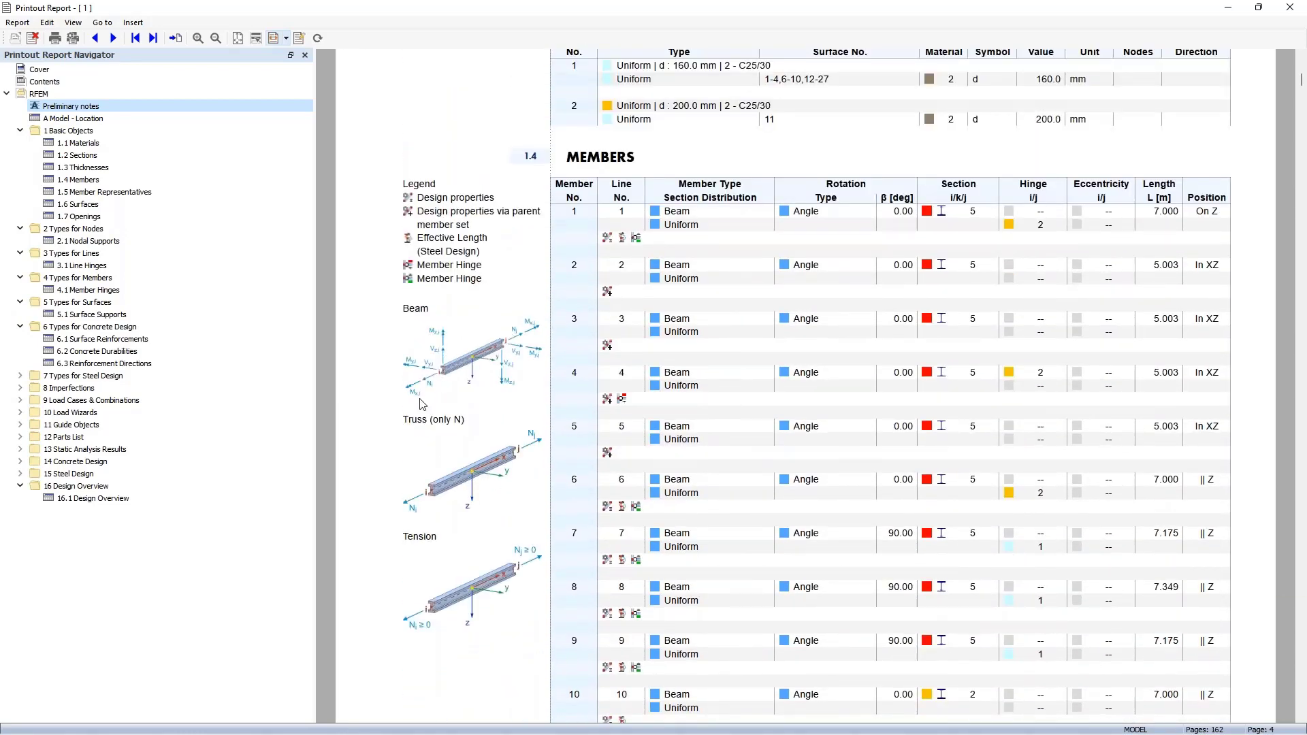
scroll(505, 441, "down", 12)
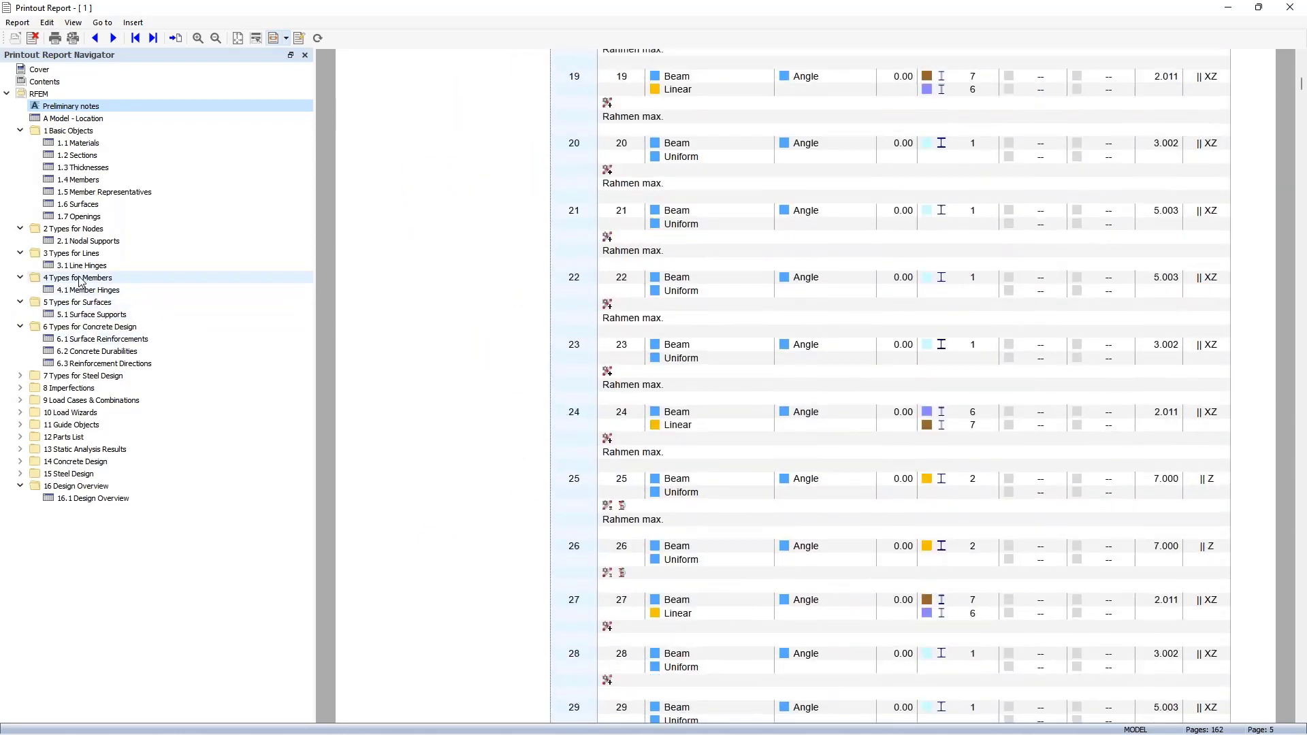
Go to chapter 6.1 Surface Reinforcements and examine enlarged information pictures for reinforcement location, mesh type and concrete durabilities
left_click(102, 338)
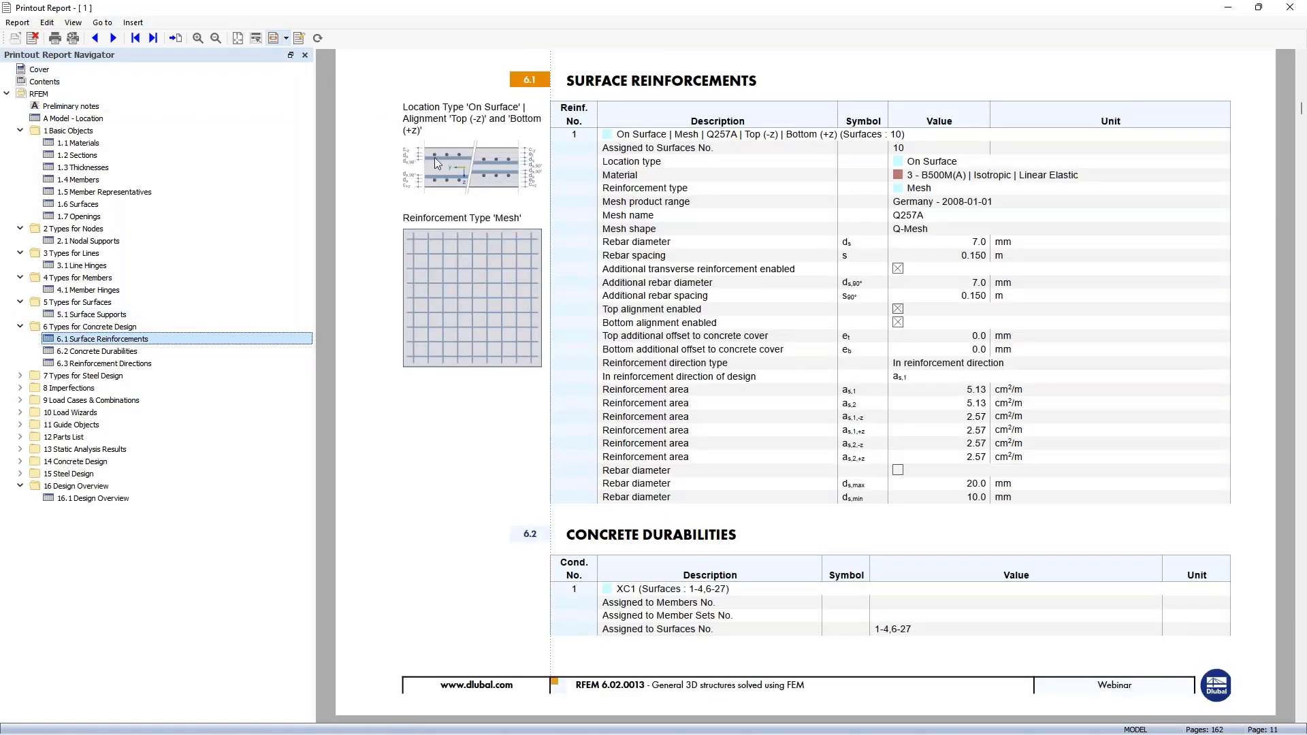
scroll(506, 227, "up", 1, "ctrl")
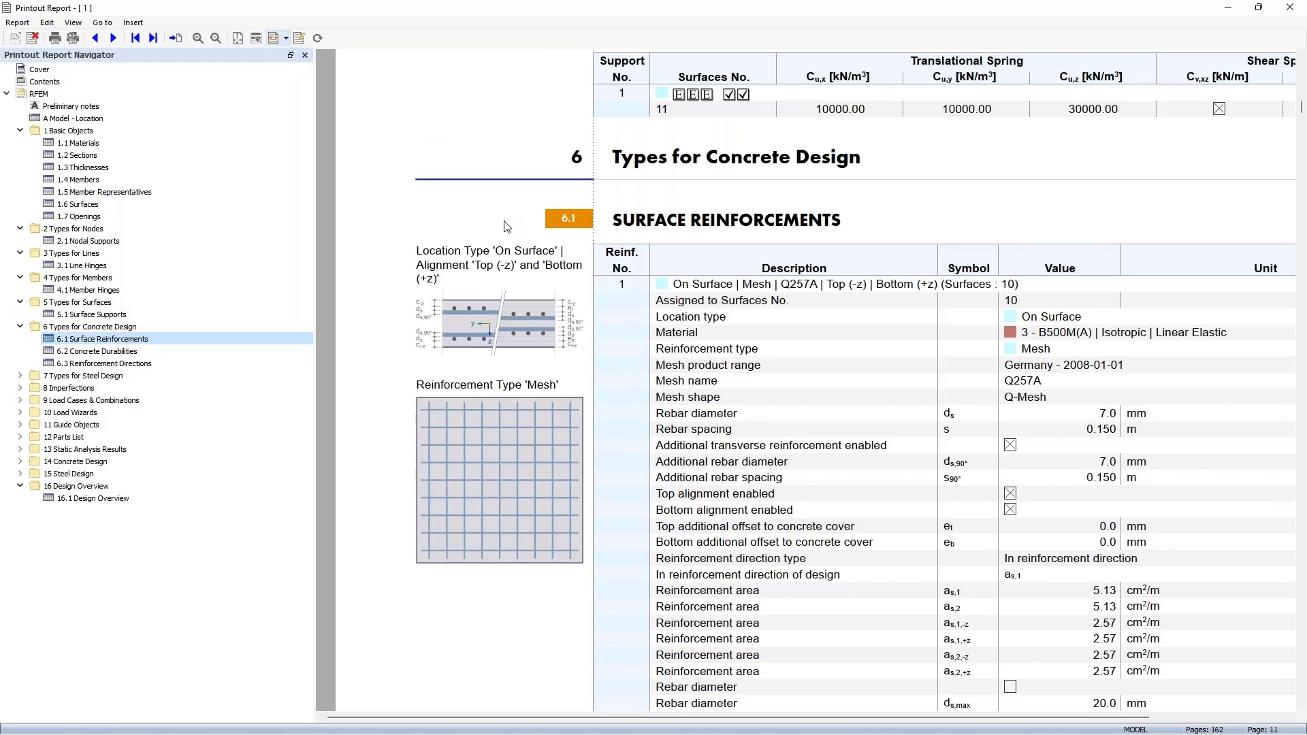
scroll(507, 227, "up", 3, "ctrl")
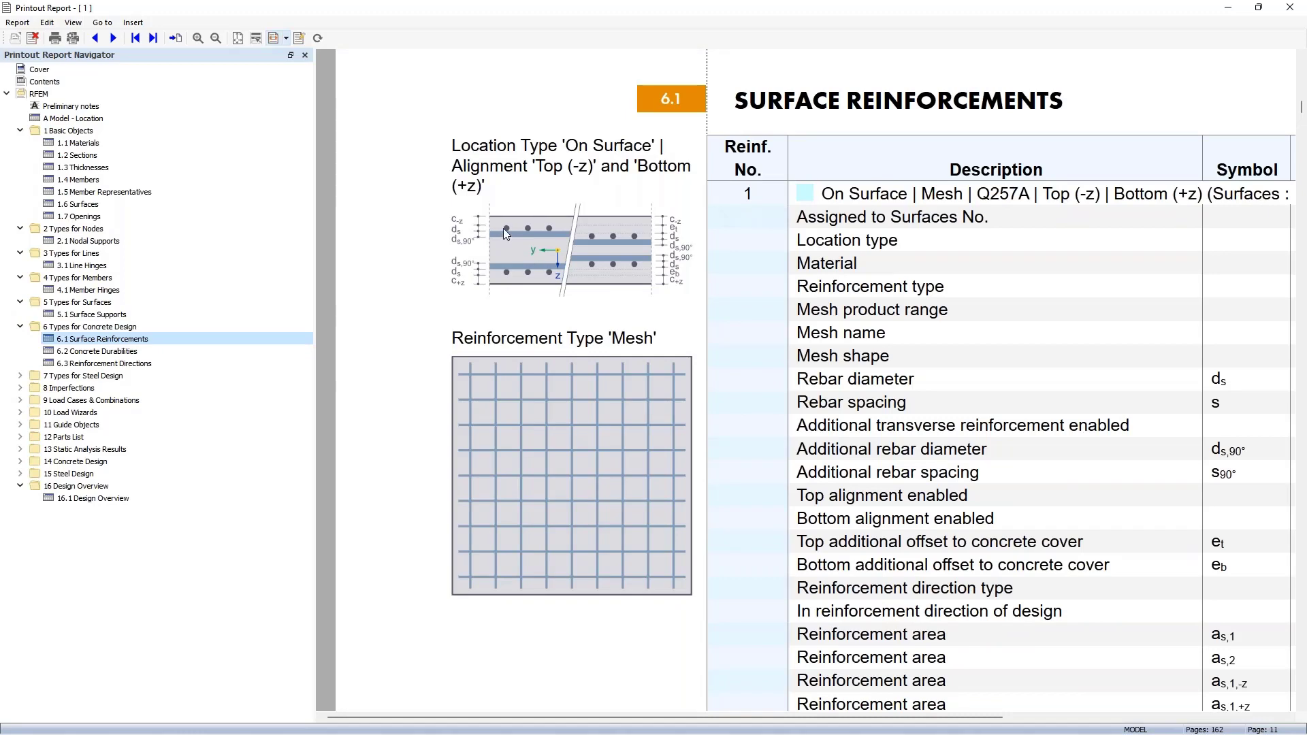
scroll(573, 379, "down", 4)
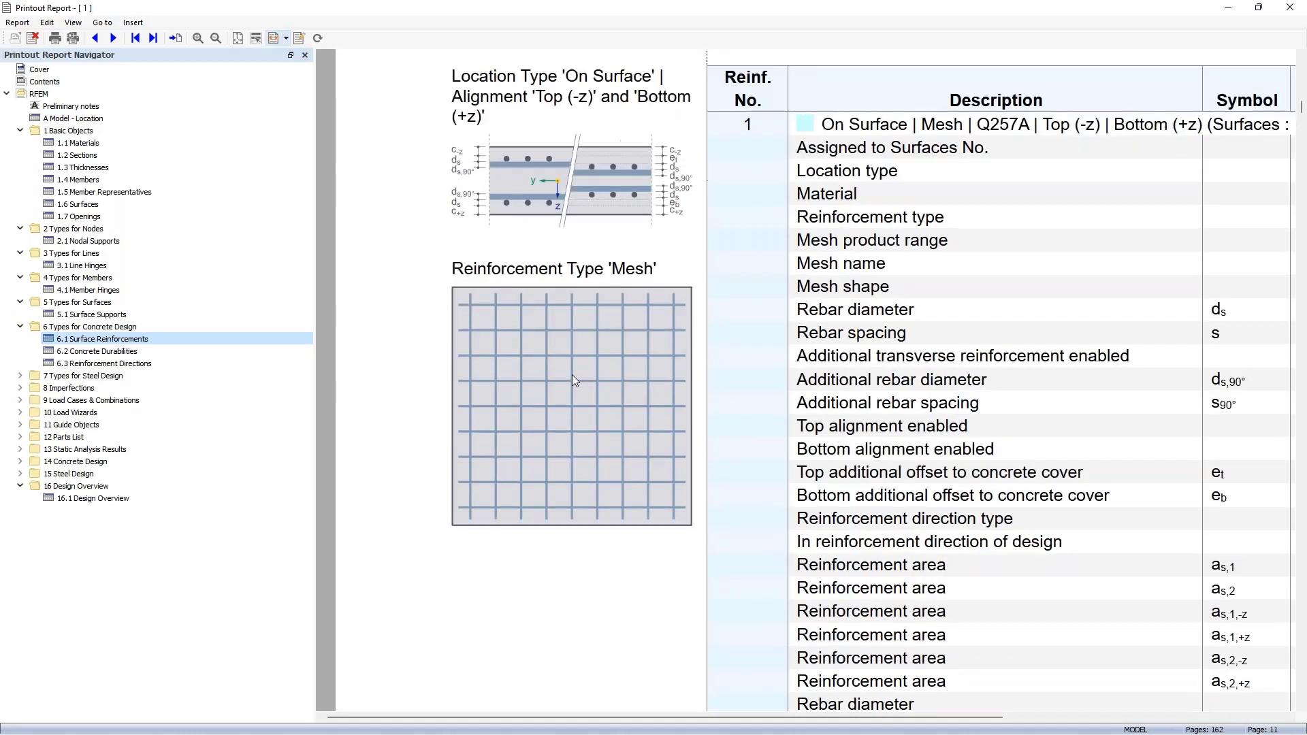
scroll(573, 380, "down", 7)
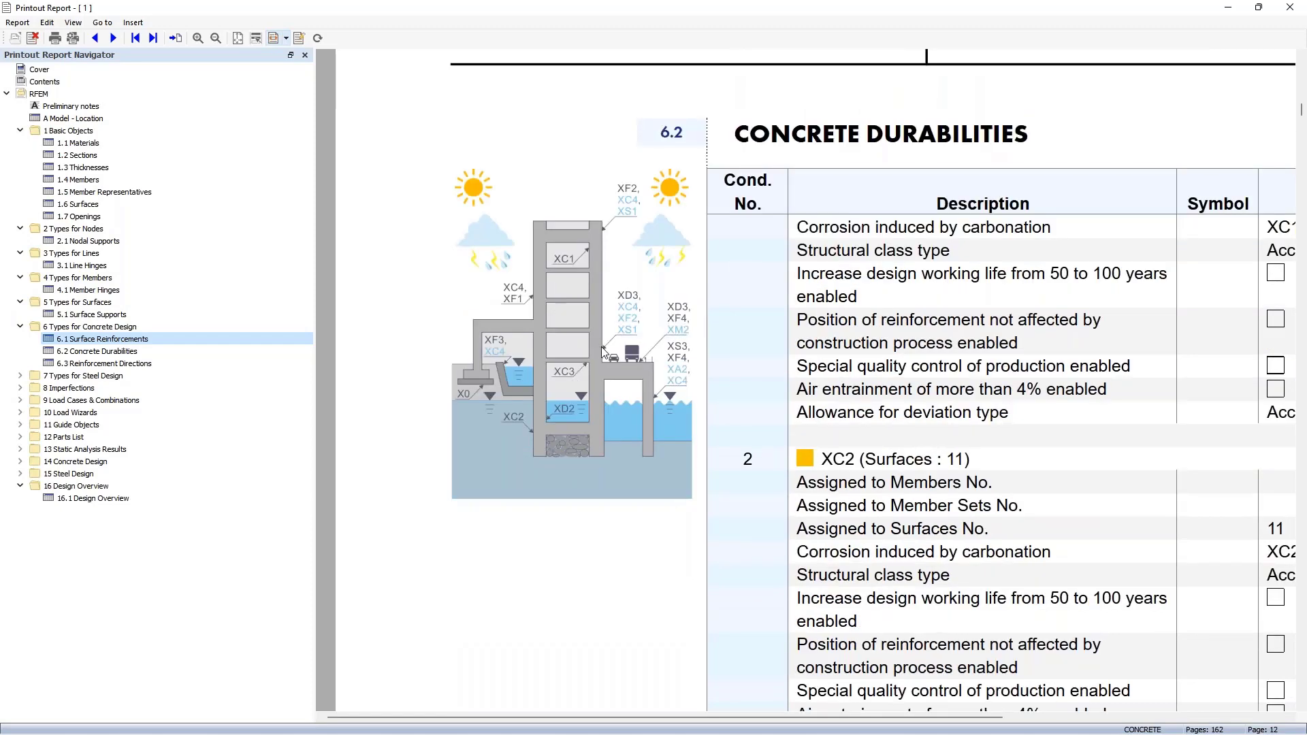
Examine the exposure class picture and the table in chapter 6.2 Concrete Durabilities
scroll(602, 350, "up", 1, "ctrl")
scroll(602, 347, "down", 2, "ctrl")
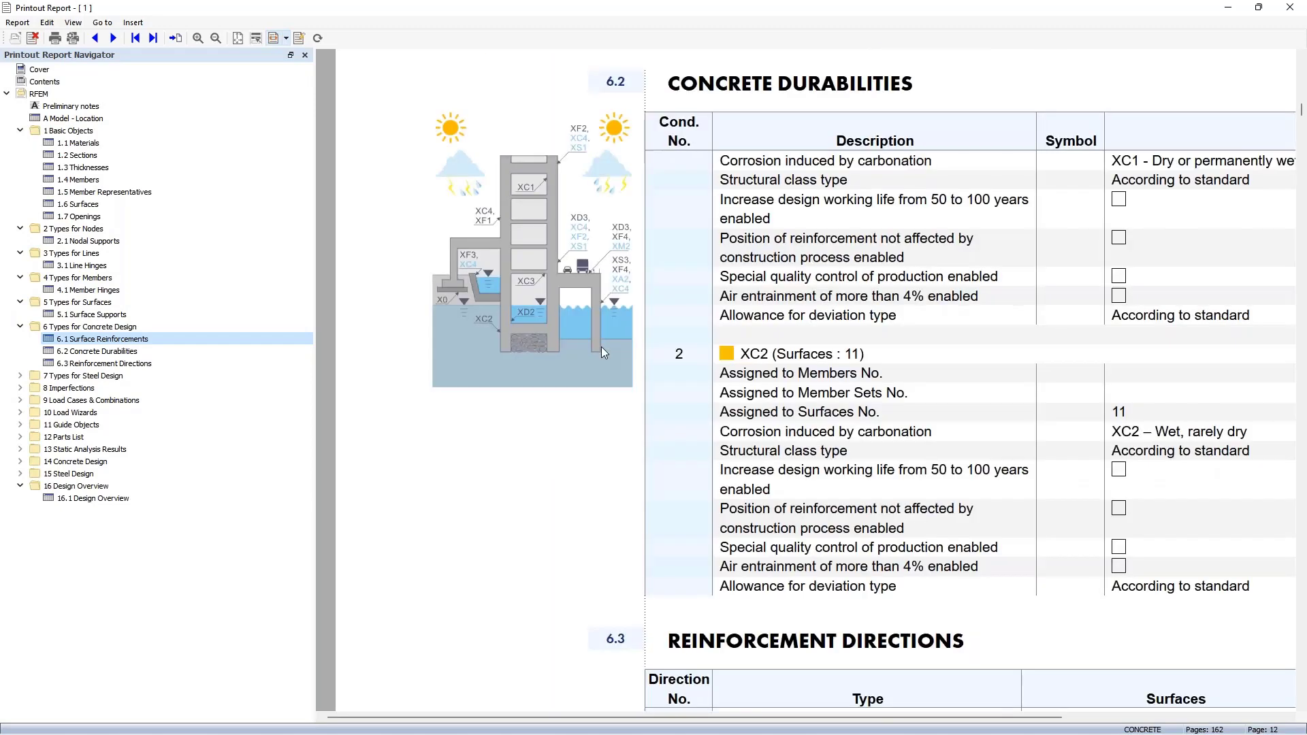
scroll(601, 352, "up", 2)
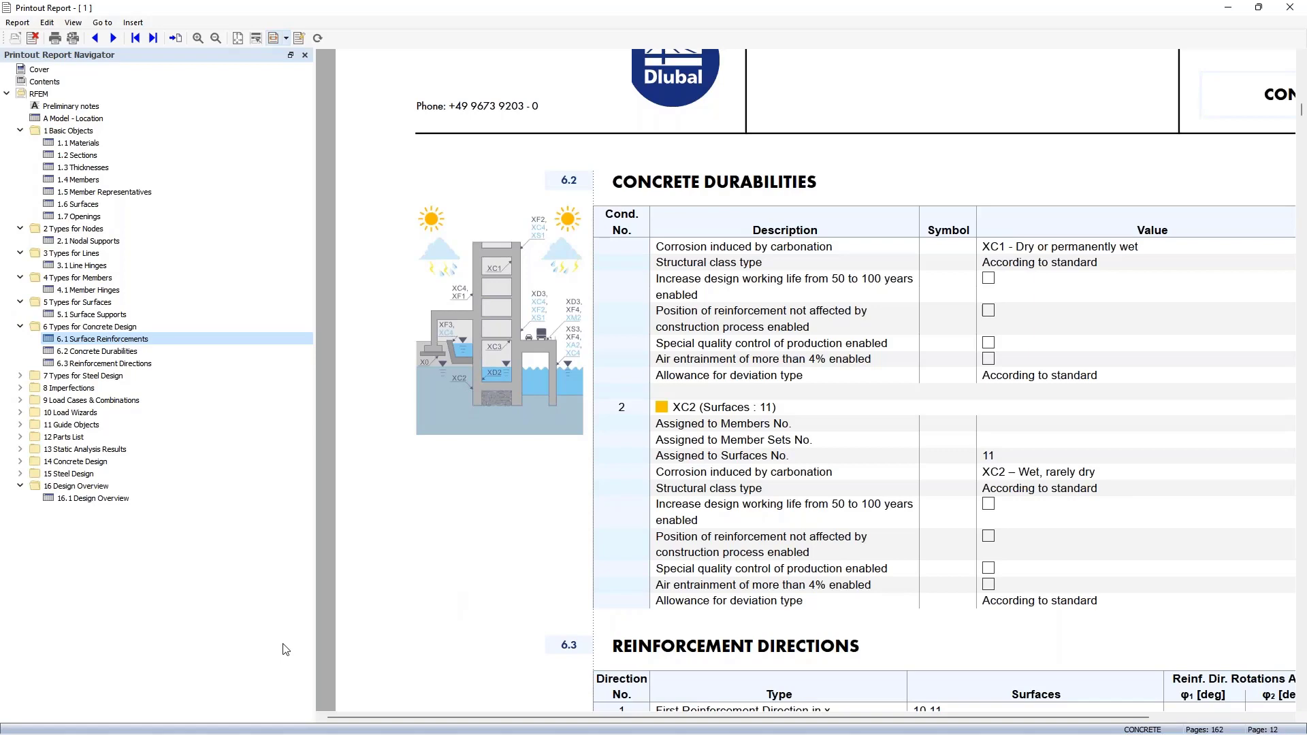
Switch to the Chrome browser, open the Dlubal homepage and set the website language to English
key("alt+Tab")
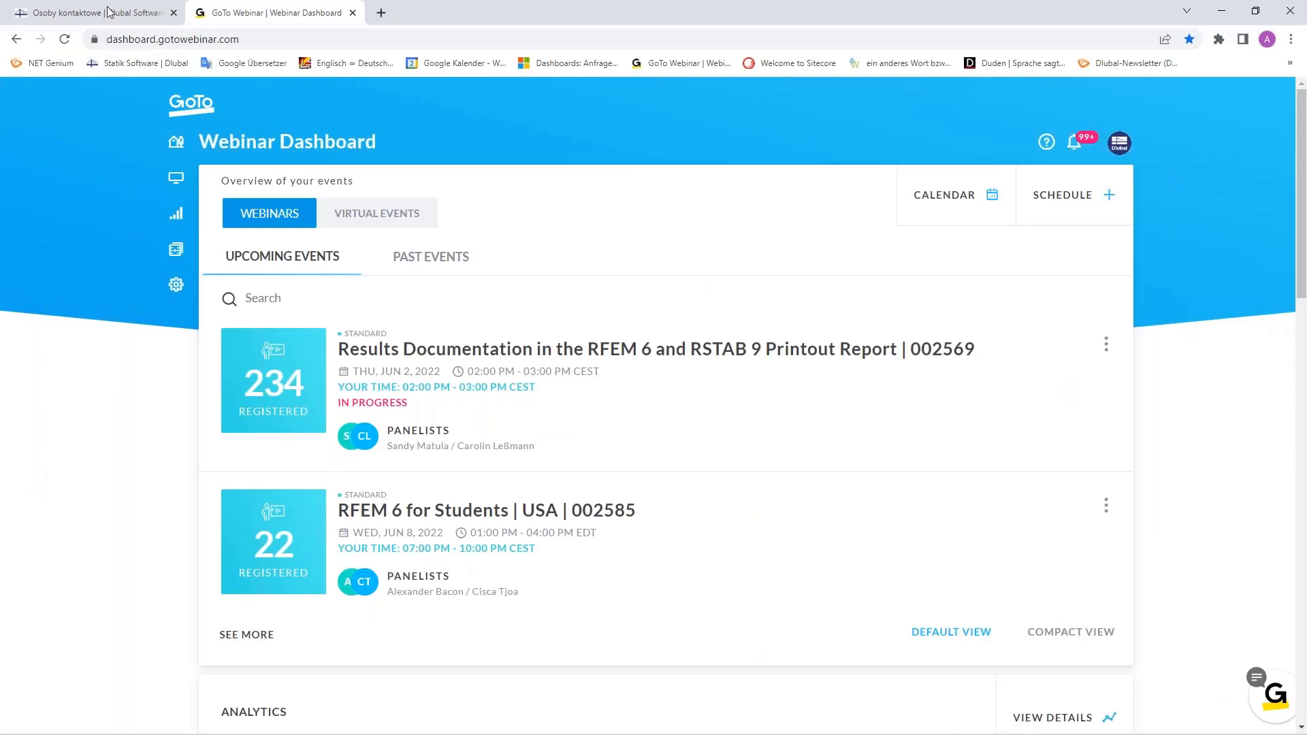
left_click(104, 16)
left_click(115, 63)
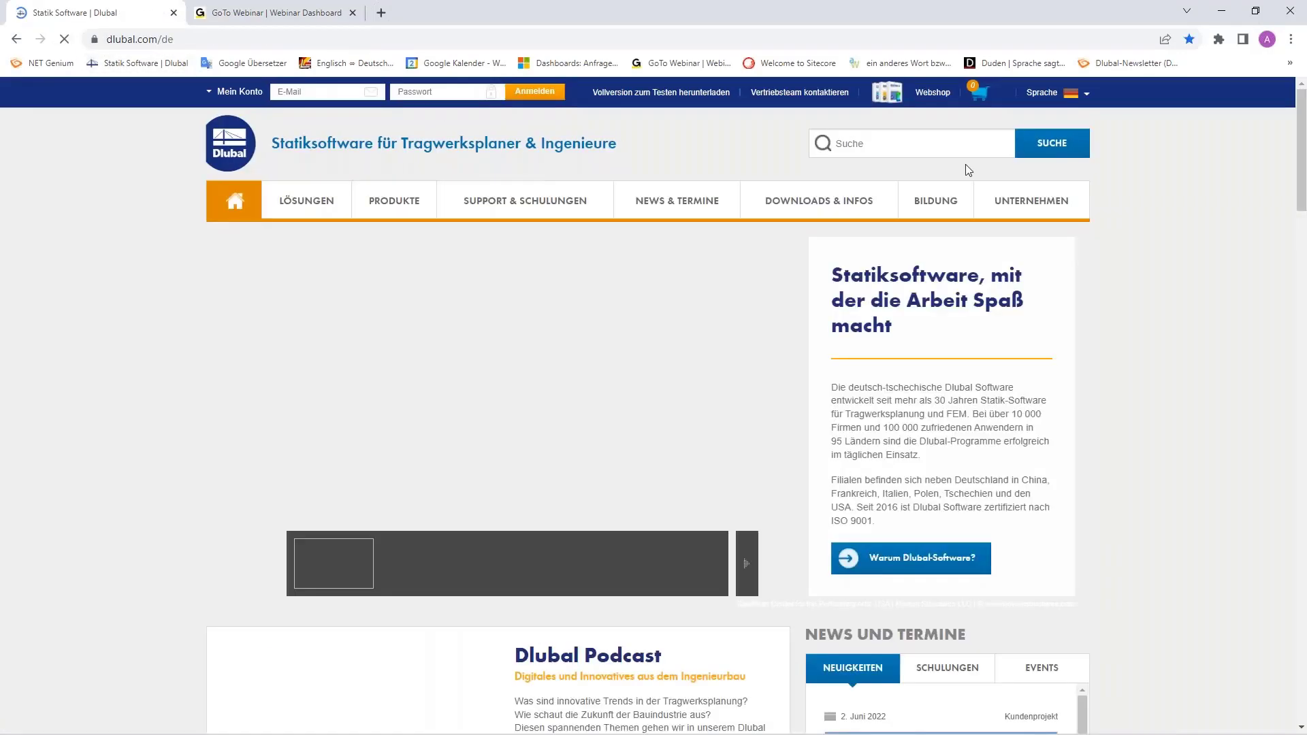
left_click(1076, 93)
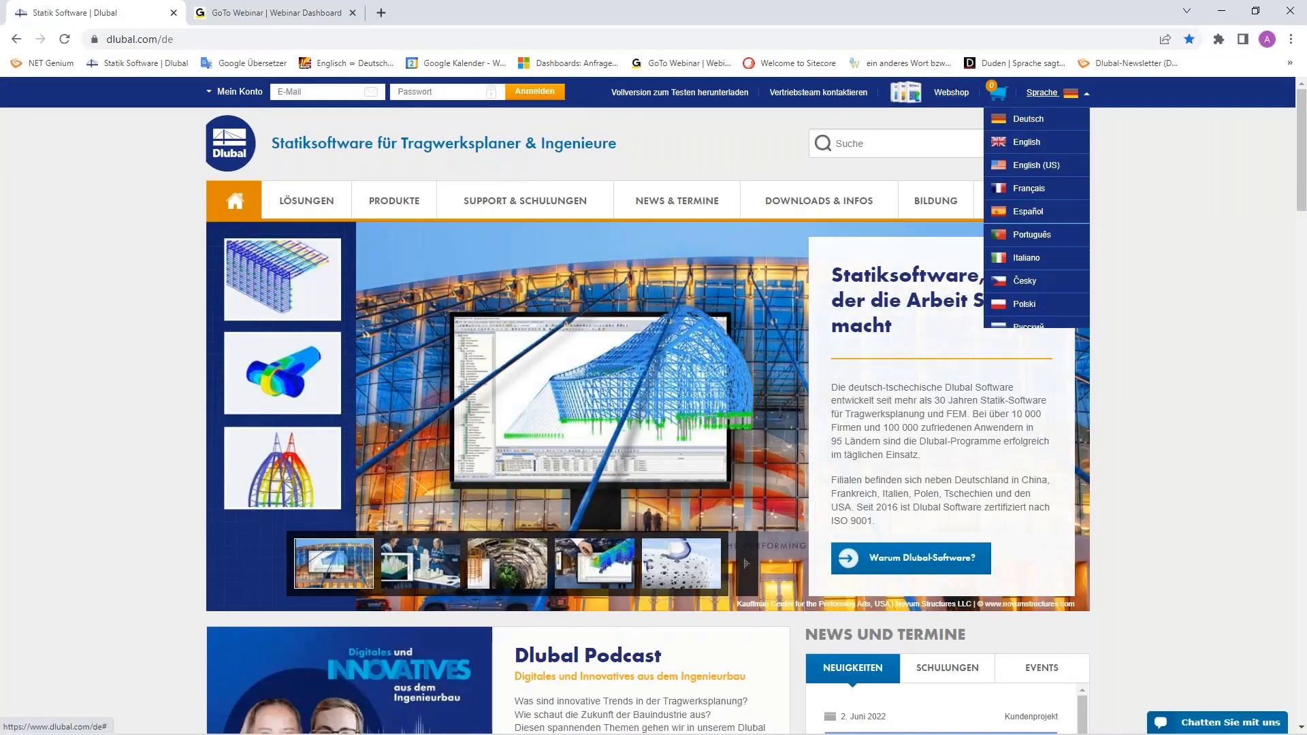
left_click(1028, 137)
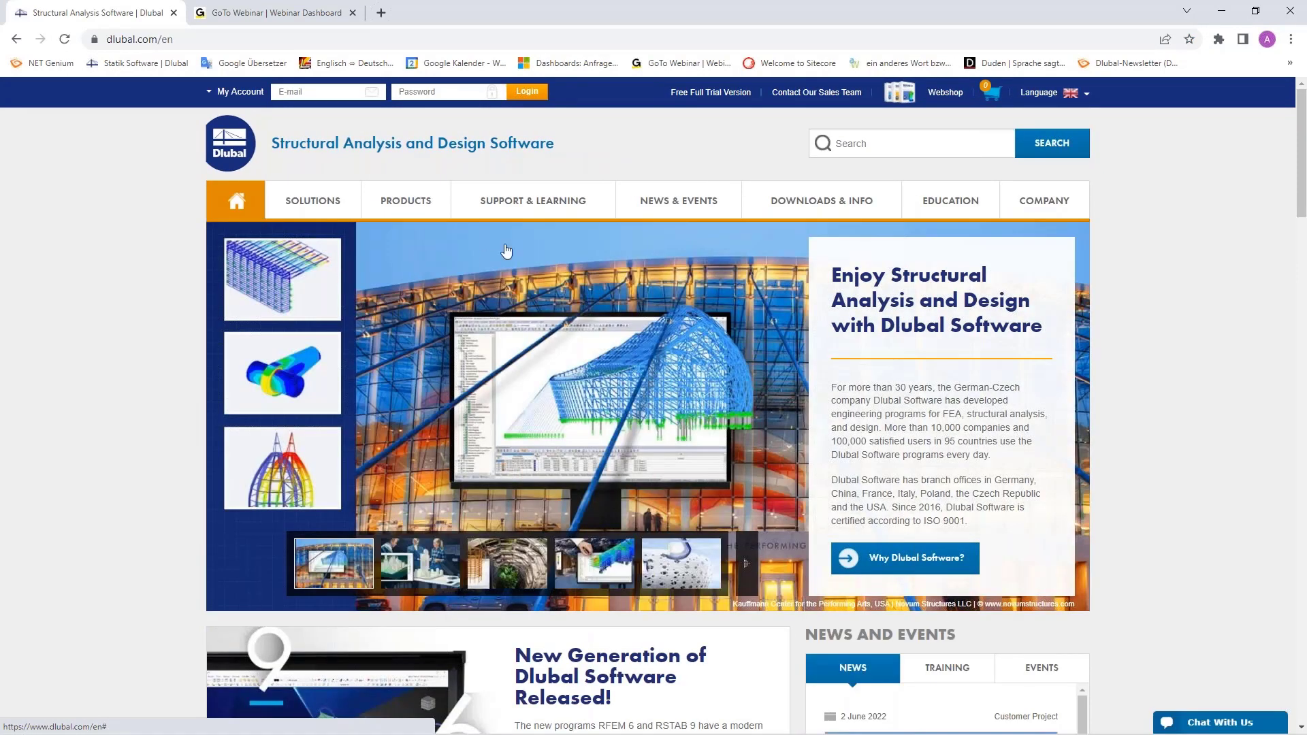
Open Dlubal's online service for snow load, wind speed and seismic load maps and look over the page
mouse_move(304, 204)
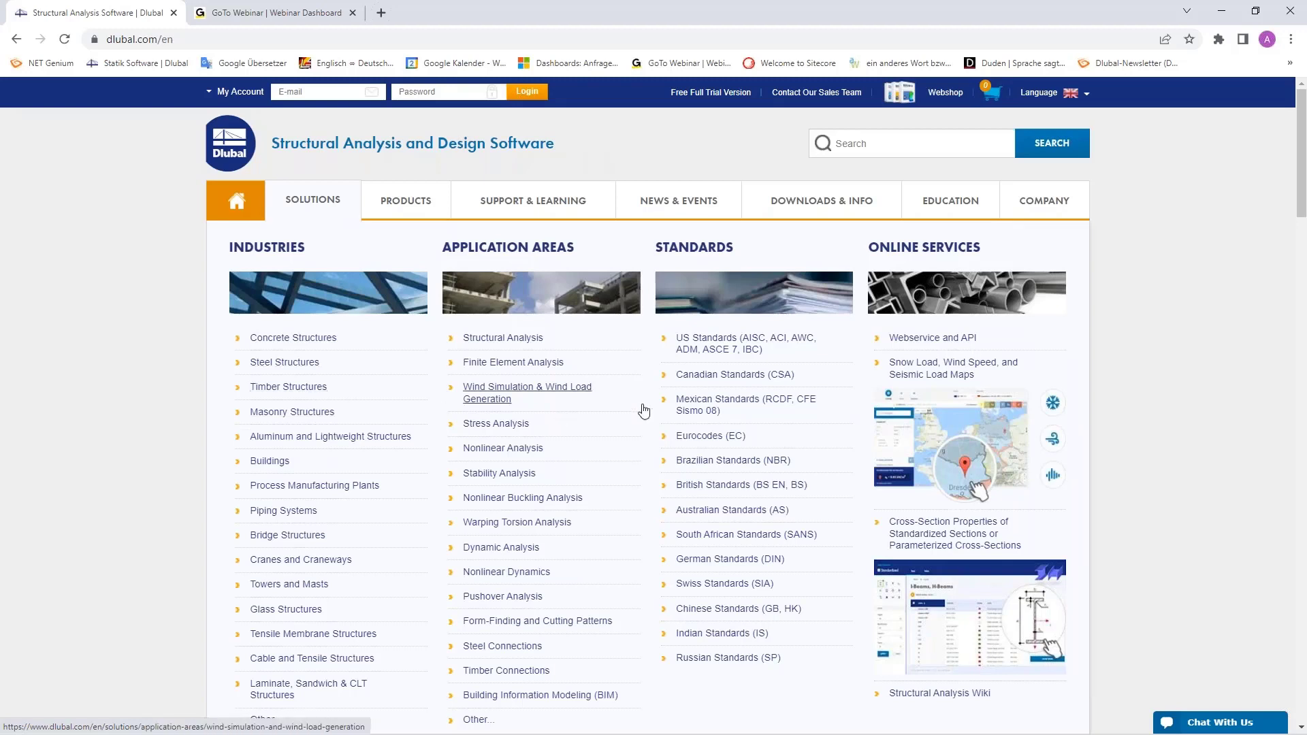
left_click(942, 375)
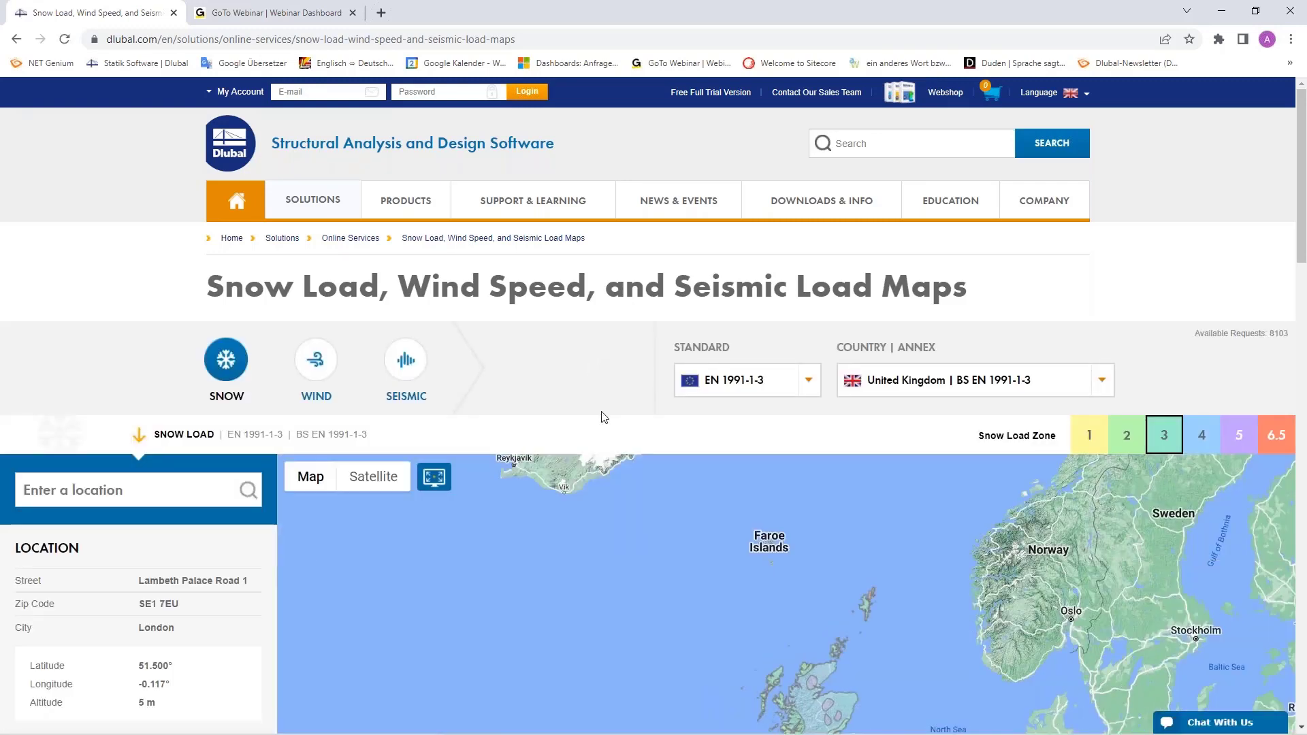
scroll(603, 395, "down", 1)
scroll(602, 390, "down", 5)
scroll(602, 390, "up", 6)
scroll(603, 390, "down", 3)
scroll(602, 390, "up", 3)
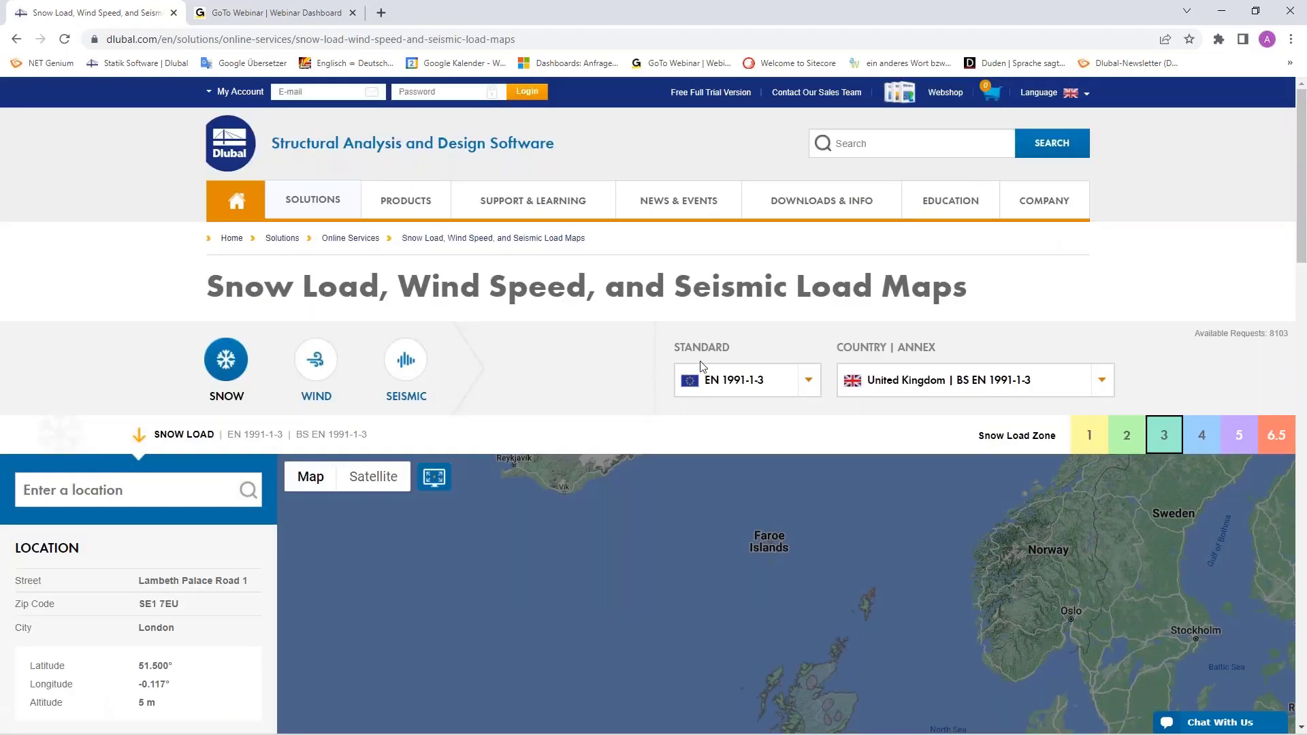
Review the available snow load standards and the country annexes for EN 1991-1-3 without changing the selection
scroll(722, 403, "down", 2)
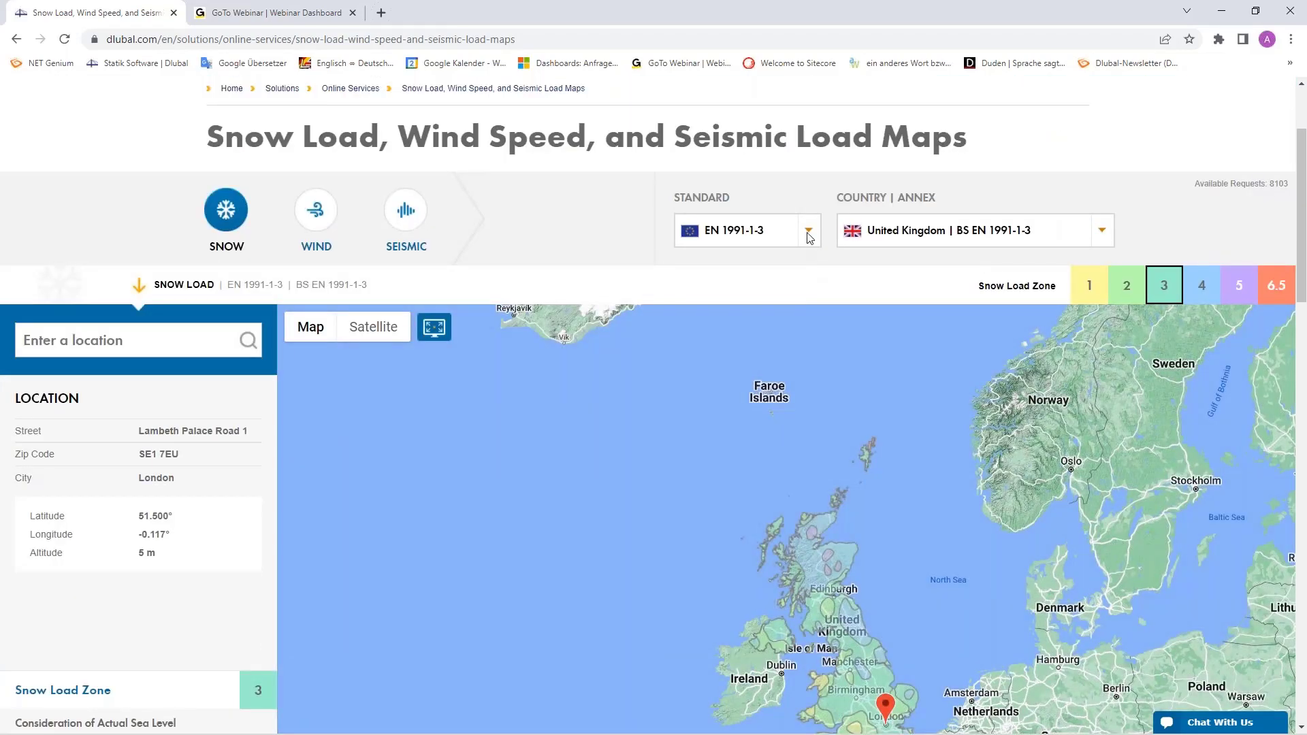
left_click(809, 237)
scroll(770, 534, "down", 1)
scroll(773, 529, "up", 1)
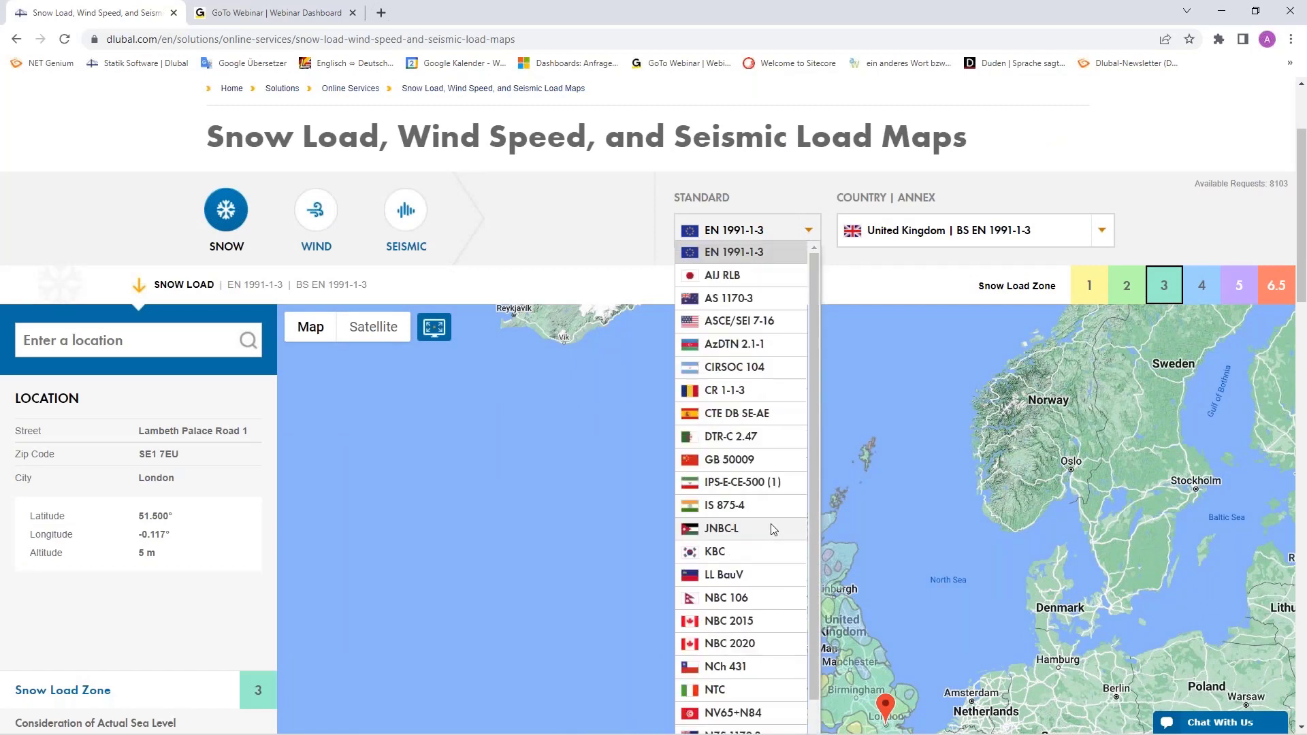
left_click(1111, 241)
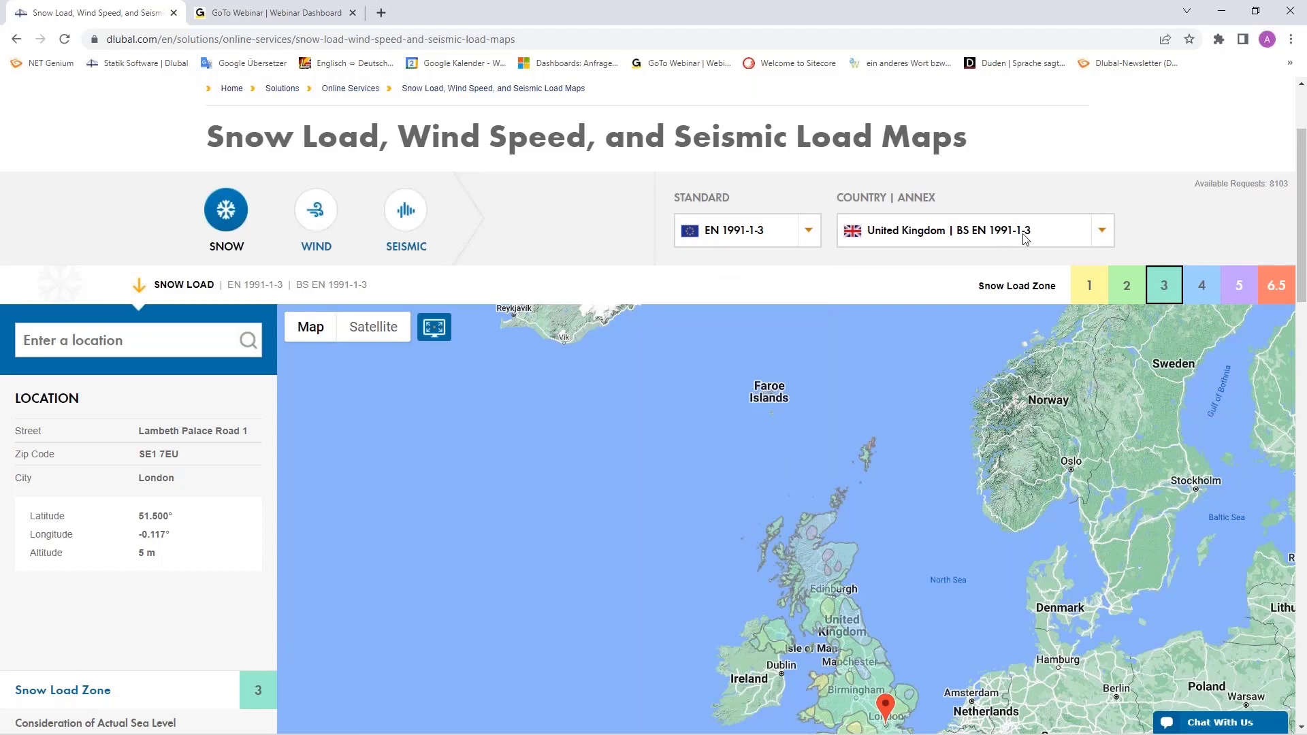
left_click(1101, 234)
scroll(1101, 233, "down", 3)
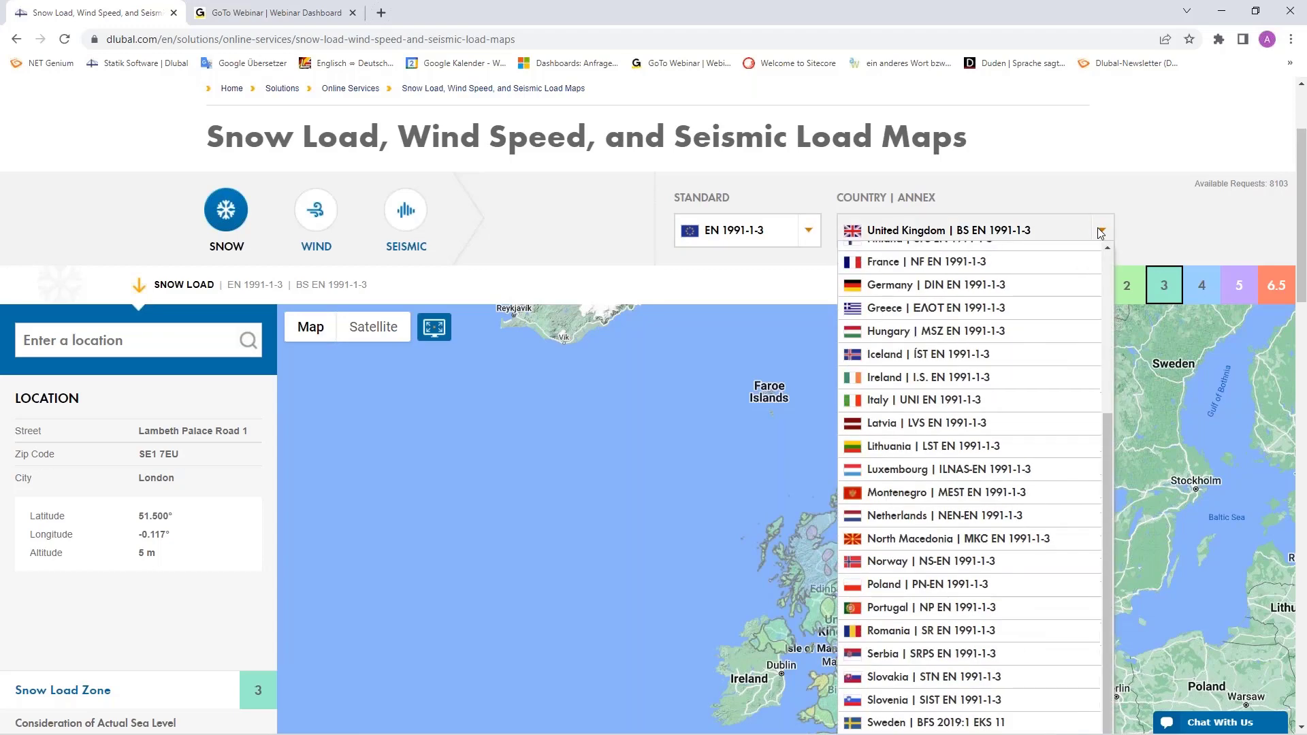
left_click(1174, 235)
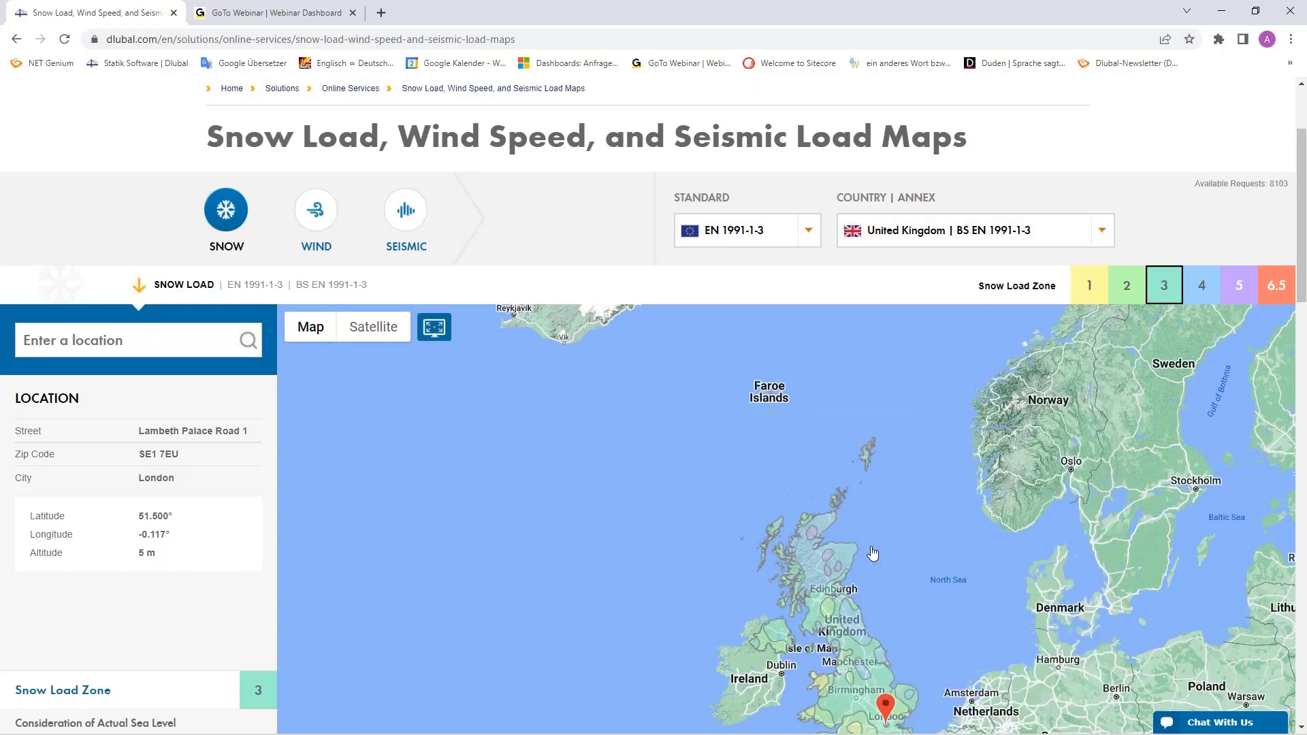
Set the location to Grimmaische Straße in Leipzig, Germany, and check its snow load zone and characteristic snow load
scroll(870, 551, "down", 3)
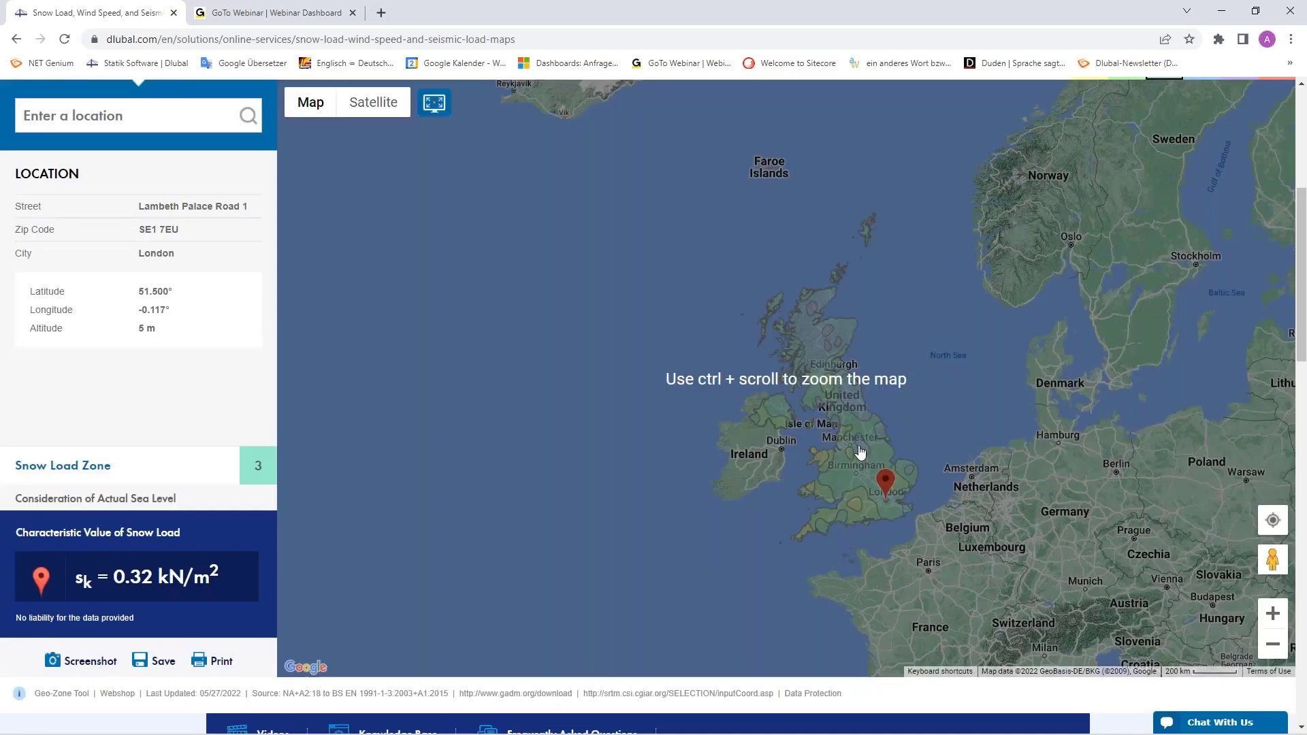
scroll(845, 453, "up", 4)
scroll(844, 452, "down", 2)
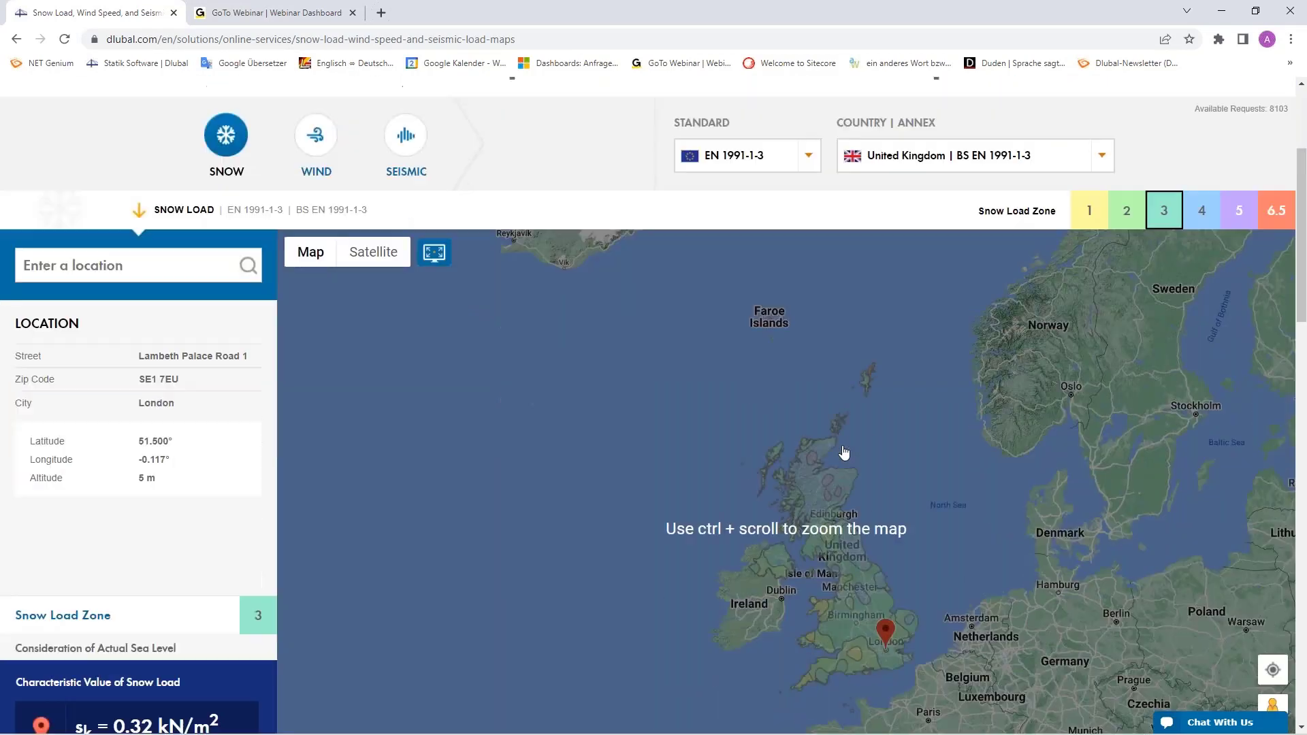
scroll(575, 456, "up", 2)
left_click(109, 418)
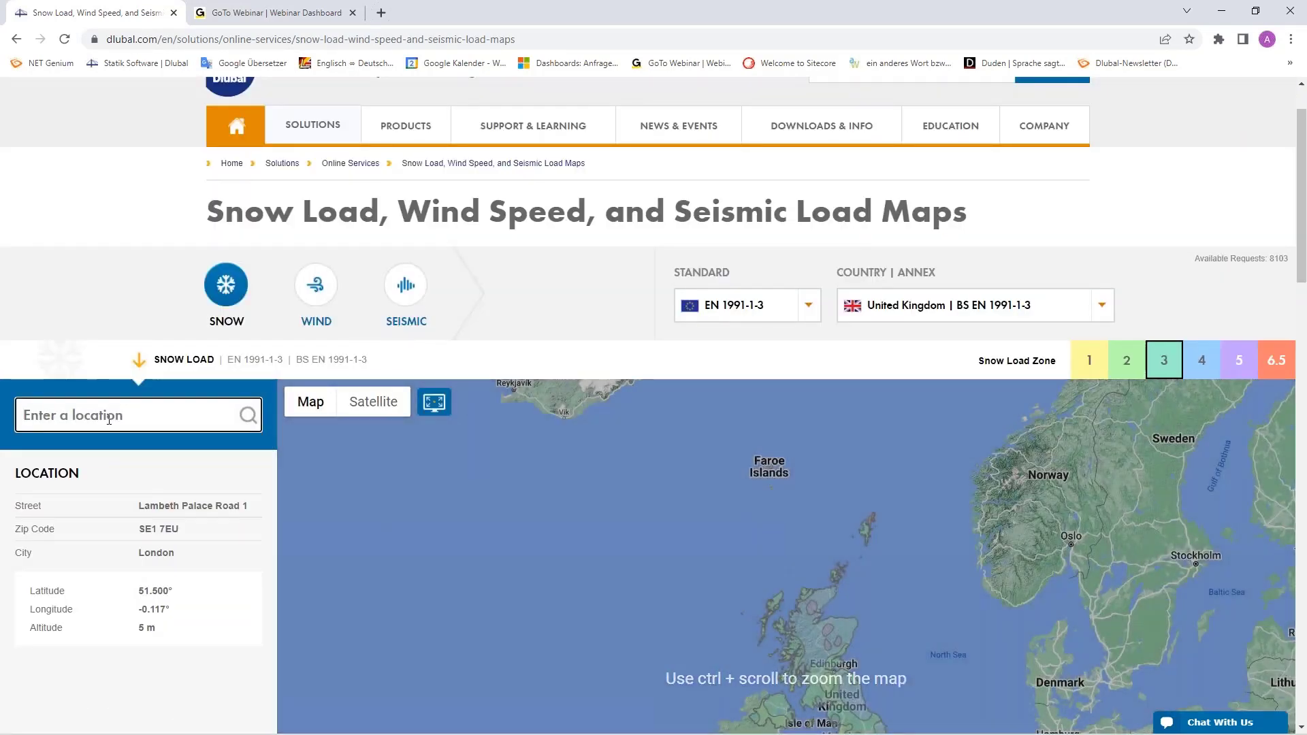
type("Grim")
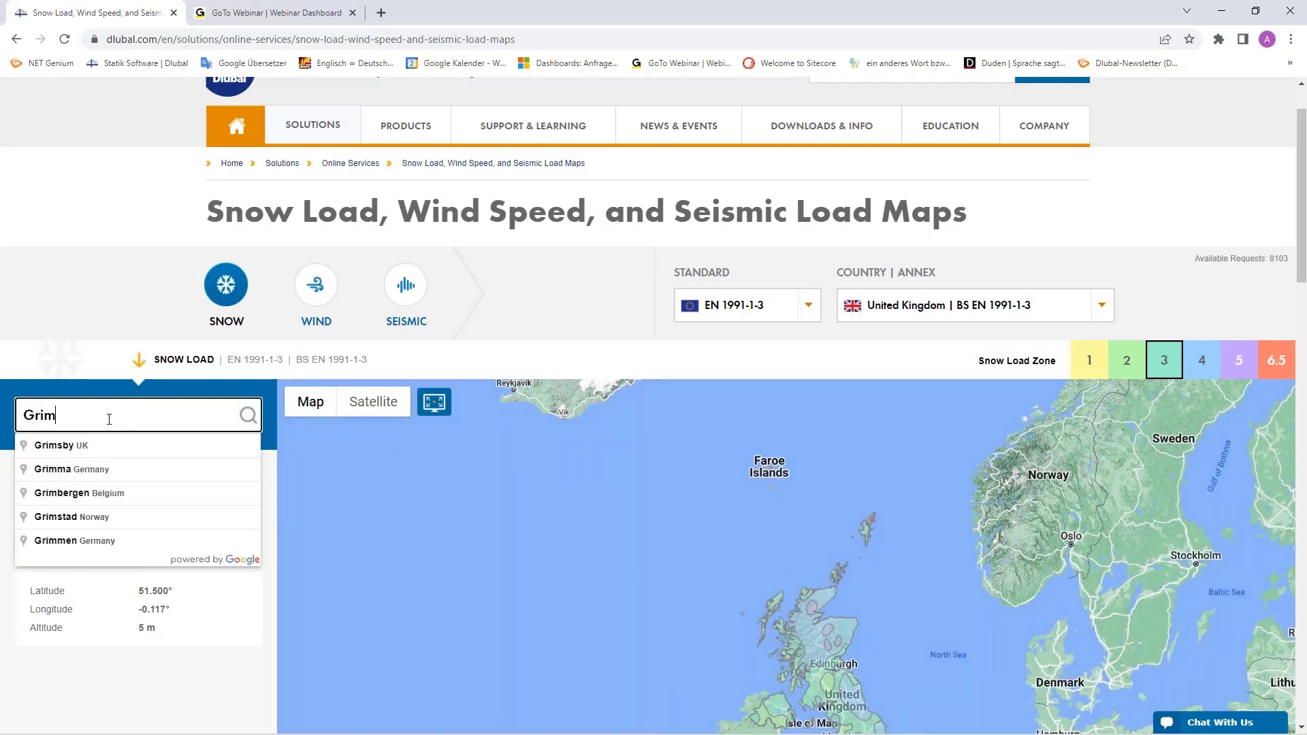
type("maische")
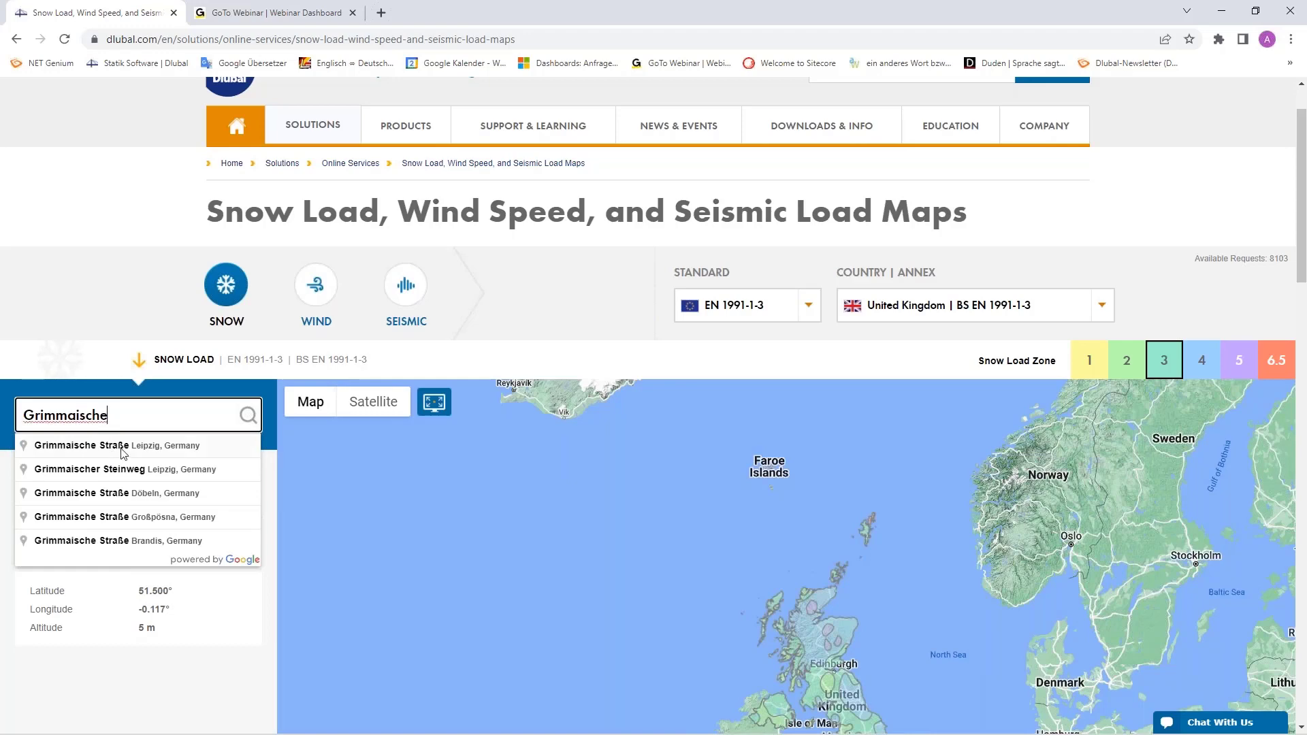
left_click(124, 447)
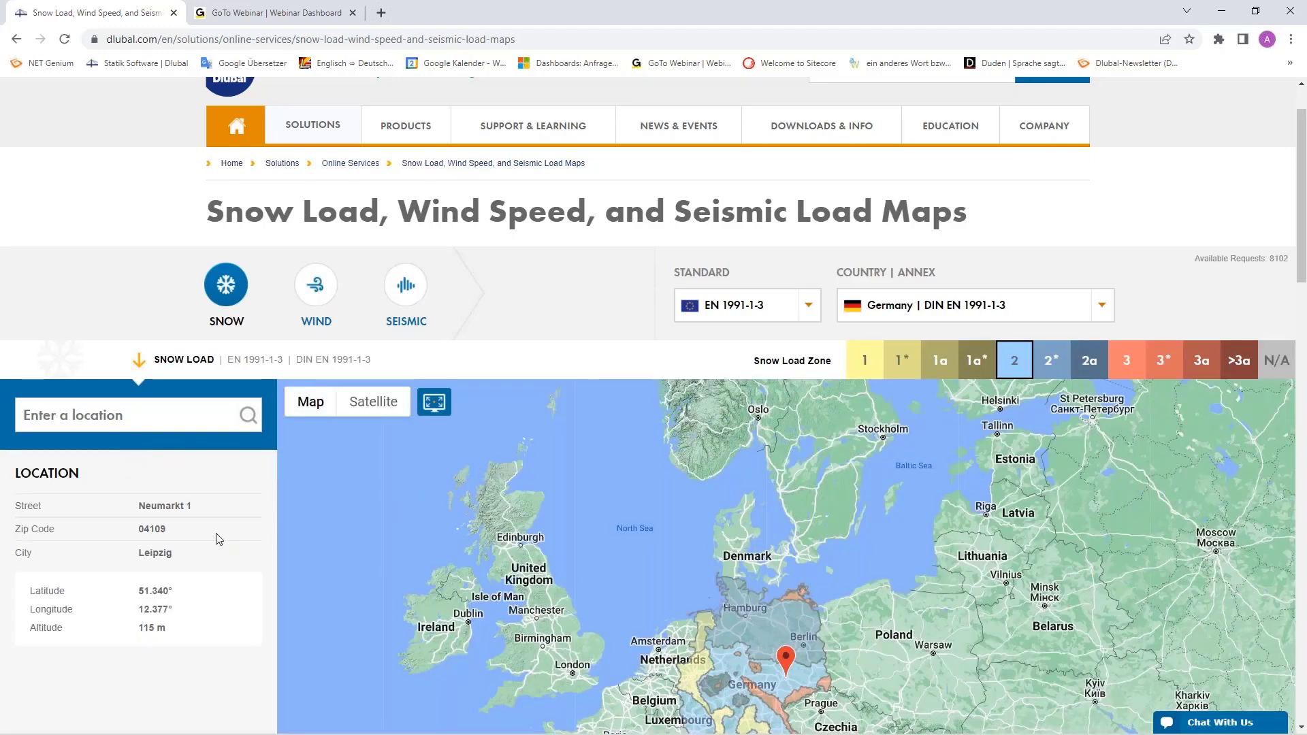
scroll(218, 539, "down", 3)
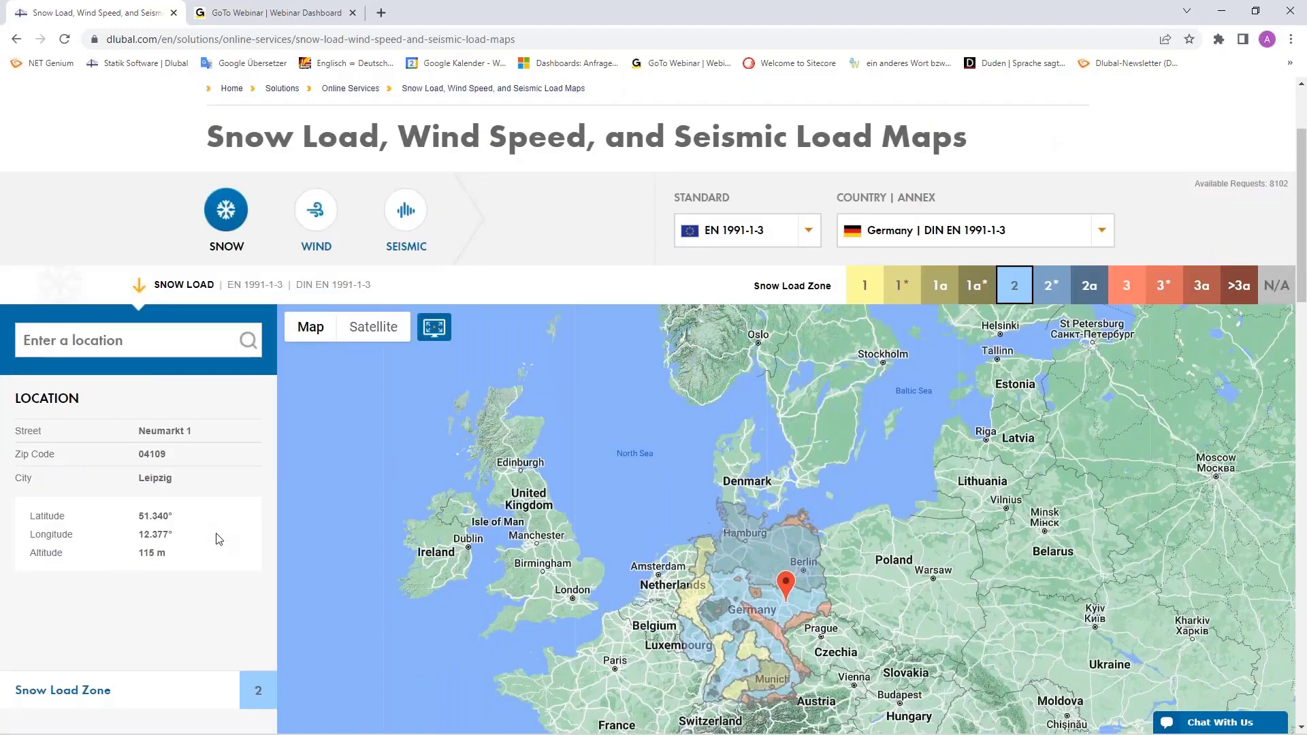
scroll(78, 580, "down", 1)
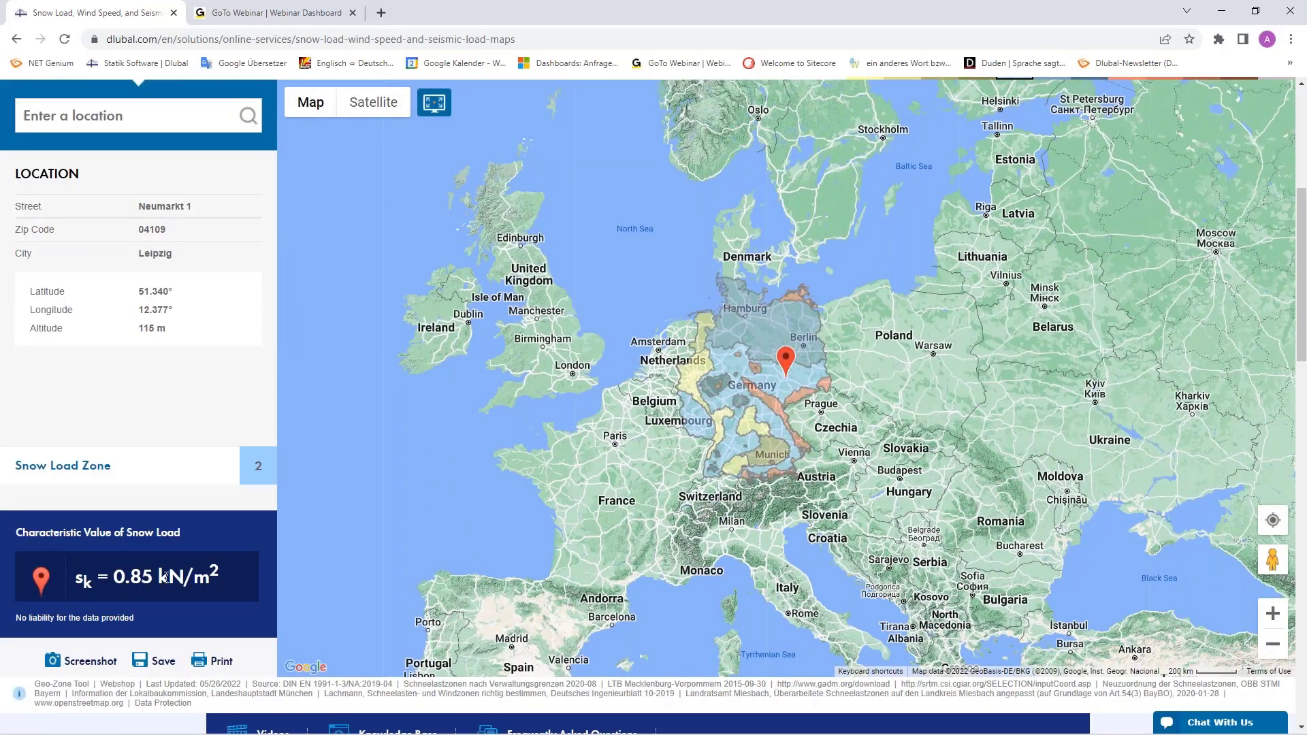
Switch the load map to wind for the Leipzig location and check the wind zone results
scroll(165, 578, "up", 2)
left_click(316, 135)
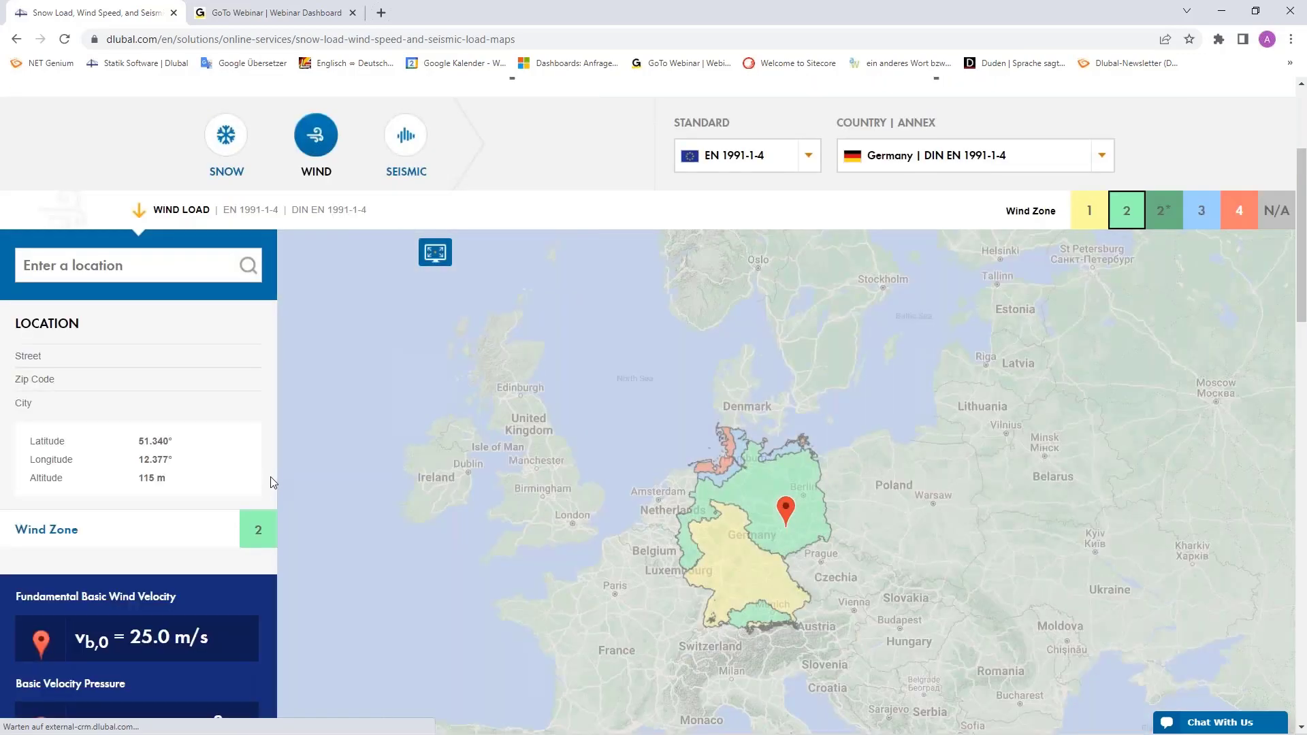
scroll(252, 505, "down", 3)
scroll(189, 468, "up", 6)
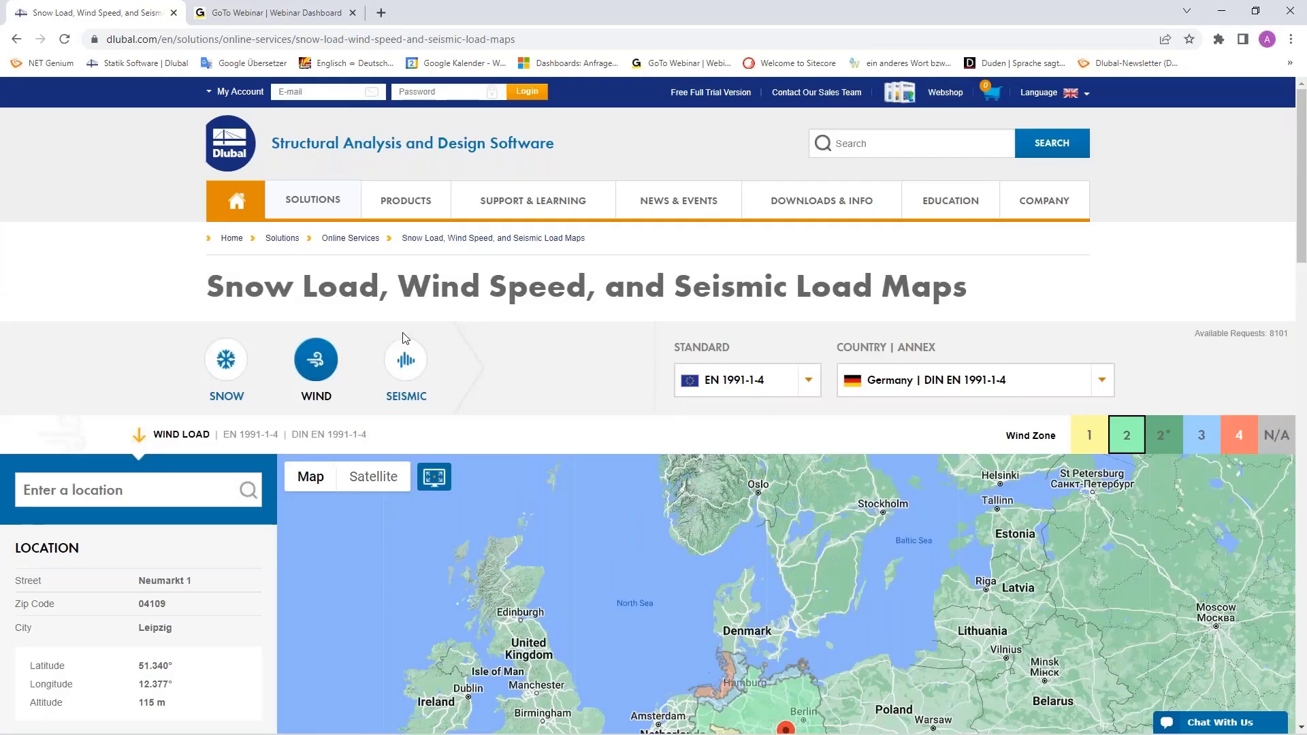
Switch the load map to seismic and check the peak ground acceleration for the Leipzig location
left_click(406, 361)
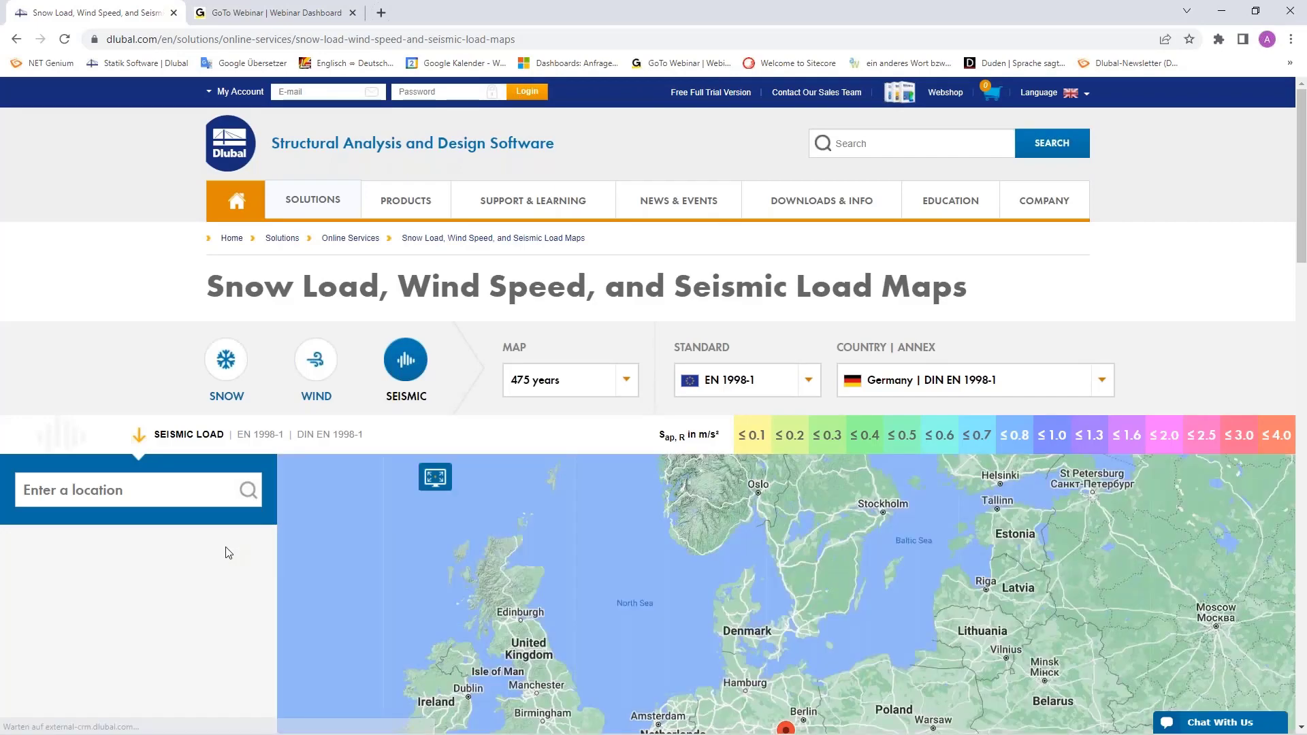
scroll(228, 553, "down", 8)
scroll(210, 462, "up", 2)
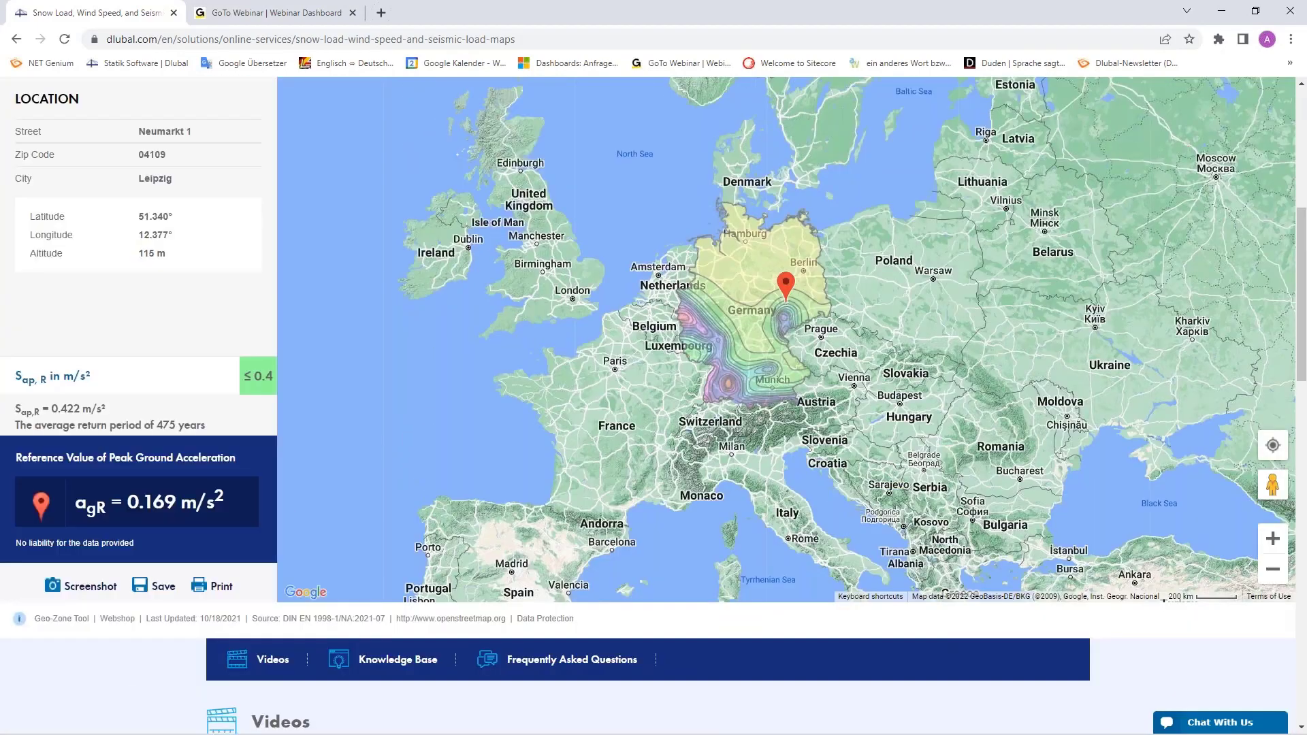
scroll(205, 516, "up", 1)
scroll(205, 516, "down", 2)
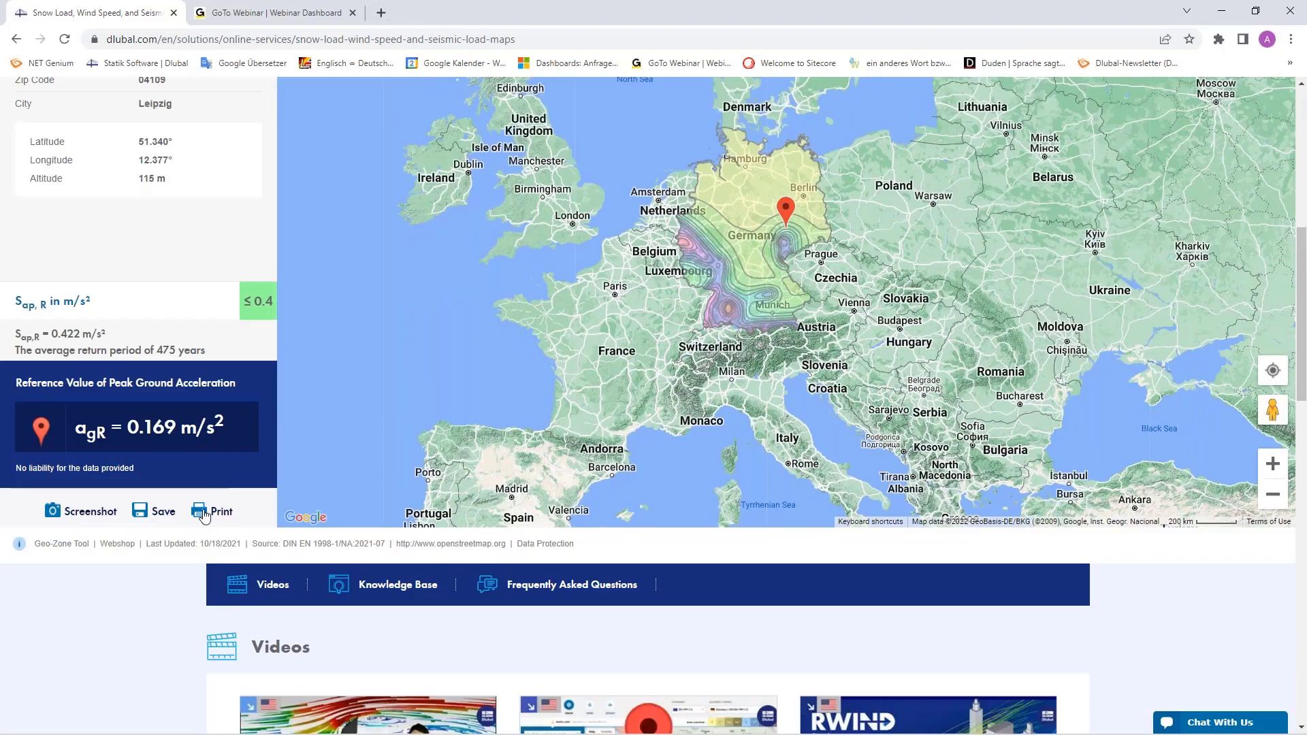
Open the print preview of the load maps report and check both pages with the snow, wind and seismic results
left_click(206, 512)
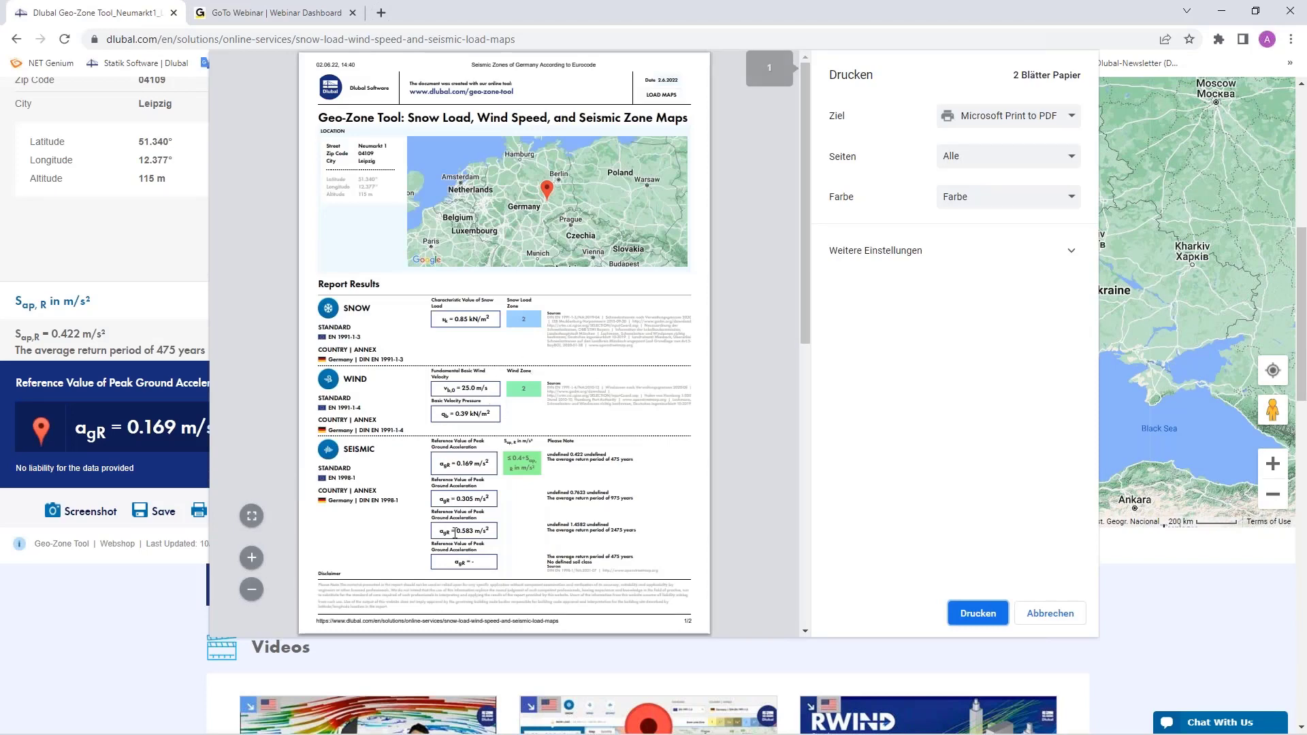
scroll(562, 404, "down", 6)
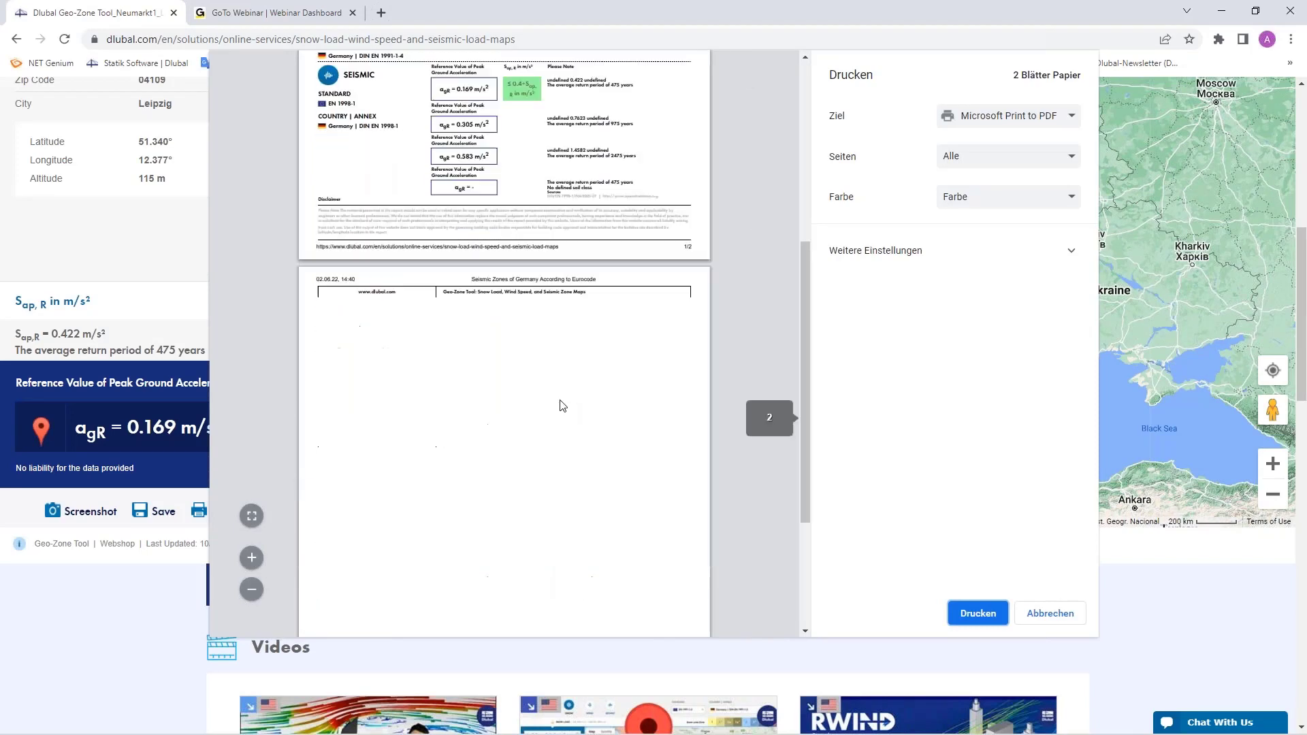
scroll(560, 402, "up", 7)
scroll(560, 402, "down", 3)
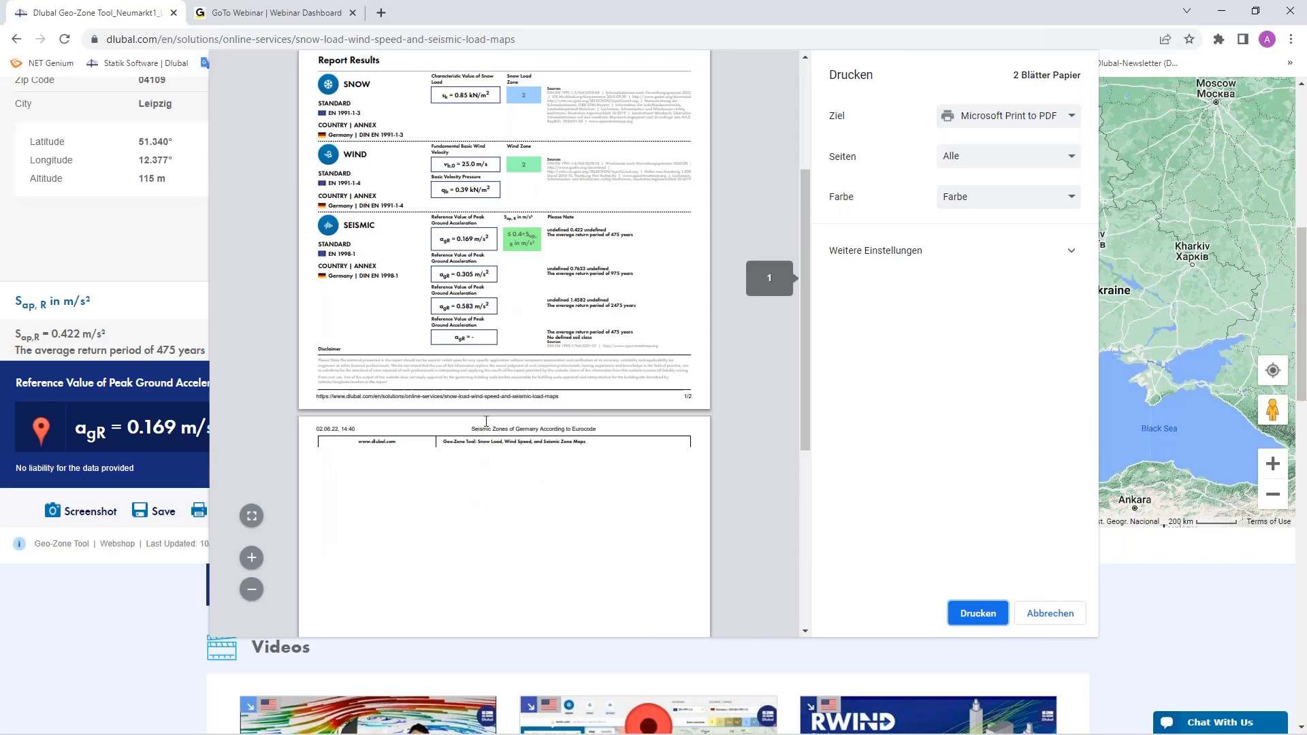
scroll(494, 389, "up", 3)
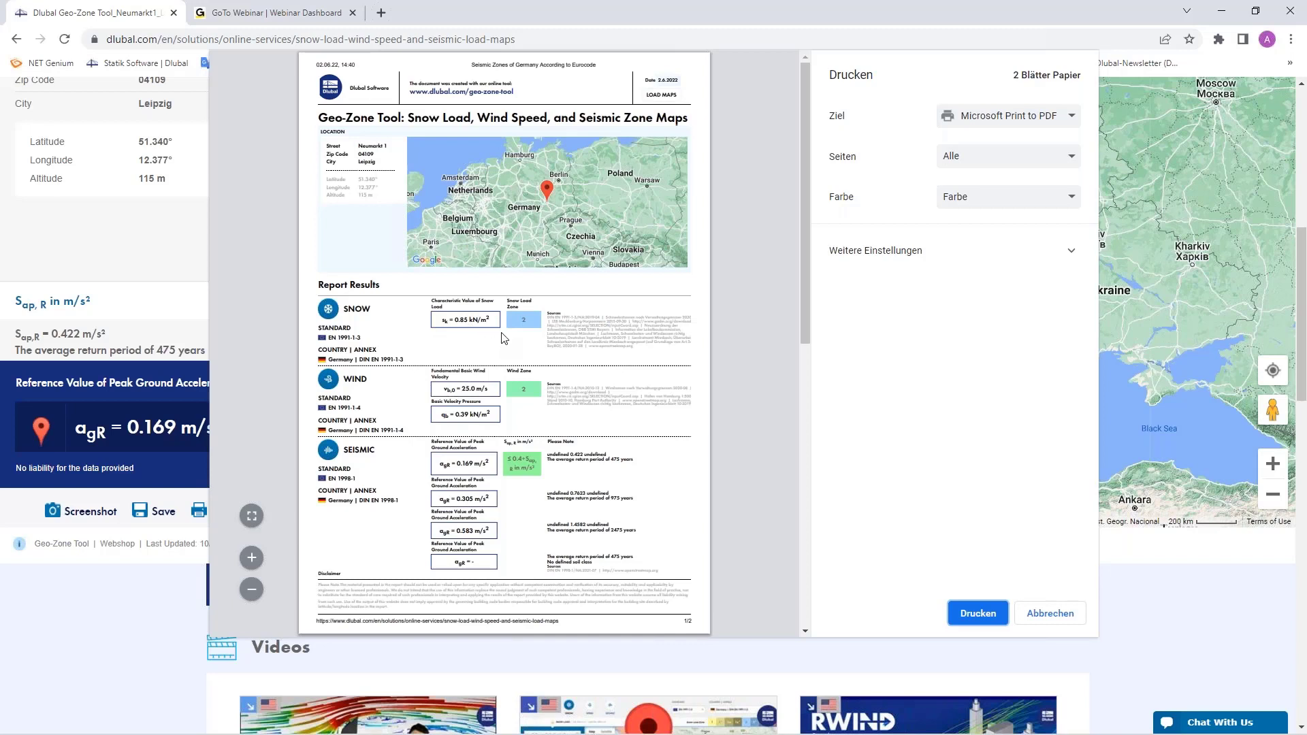
left_click(1074, 171)
left_click(1016, 211)
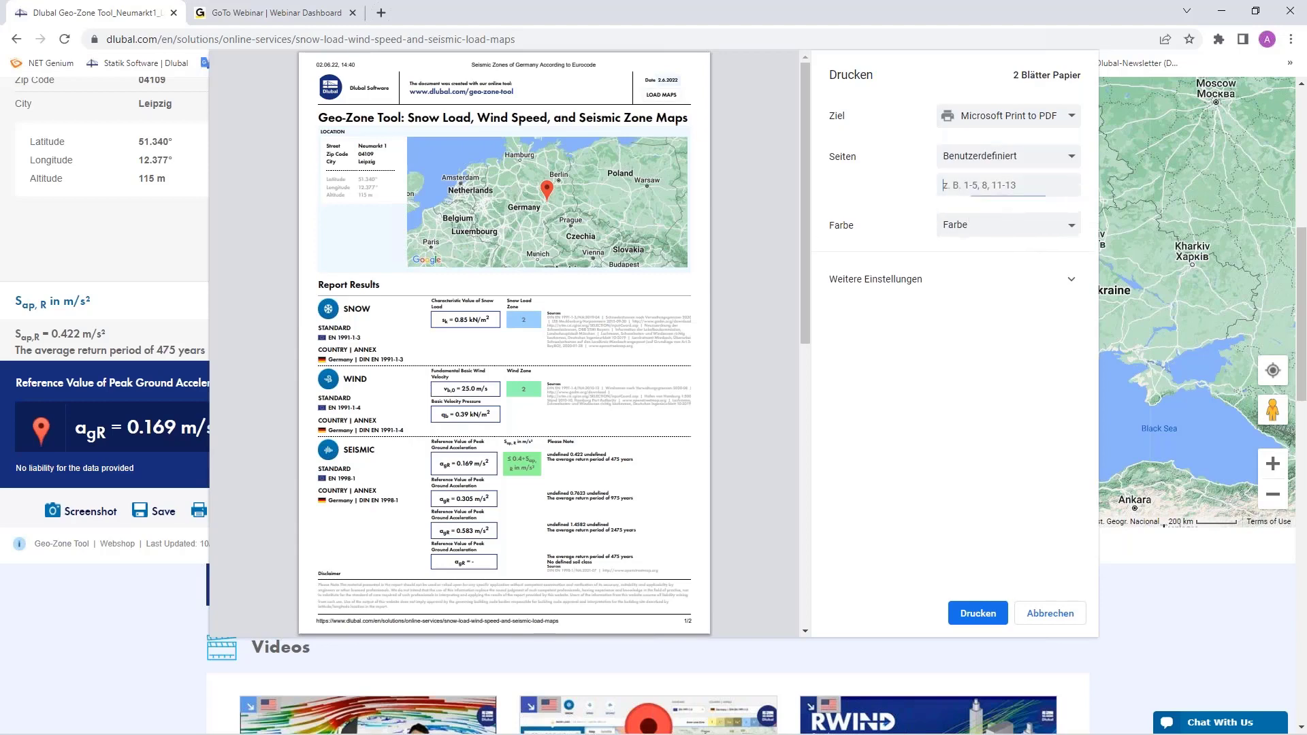
type("1")
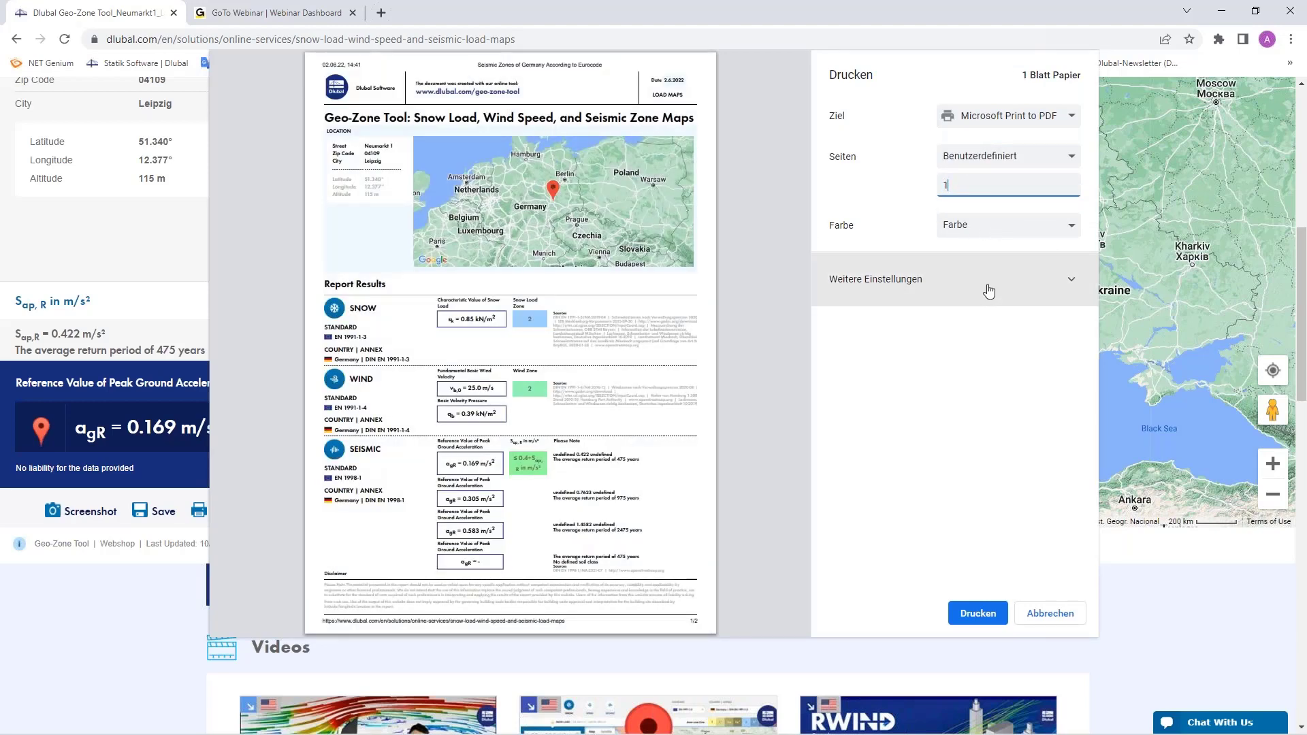
key("BackSpace")
left_click(1065, 160)
left_click(1008, 173)
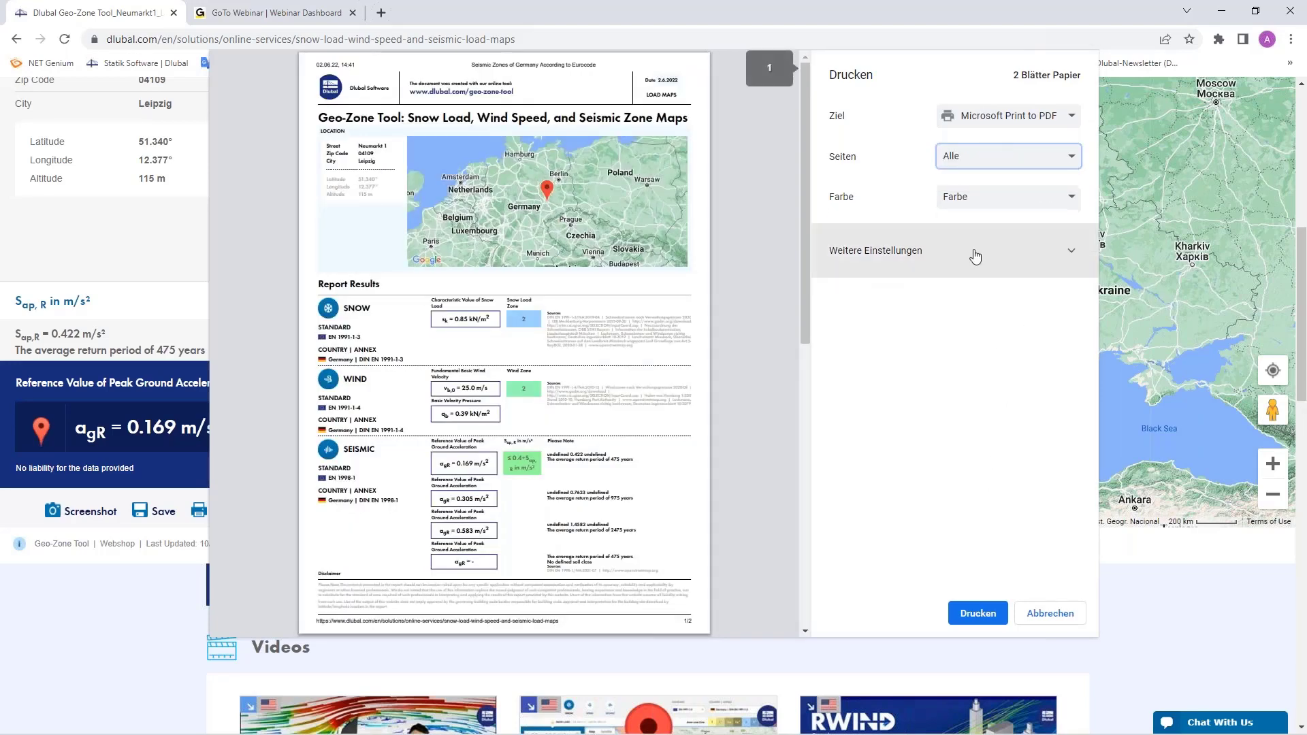
Print the load maps report to PDF and save it on the Desktop as "Load maps"
left_click(978, 613)
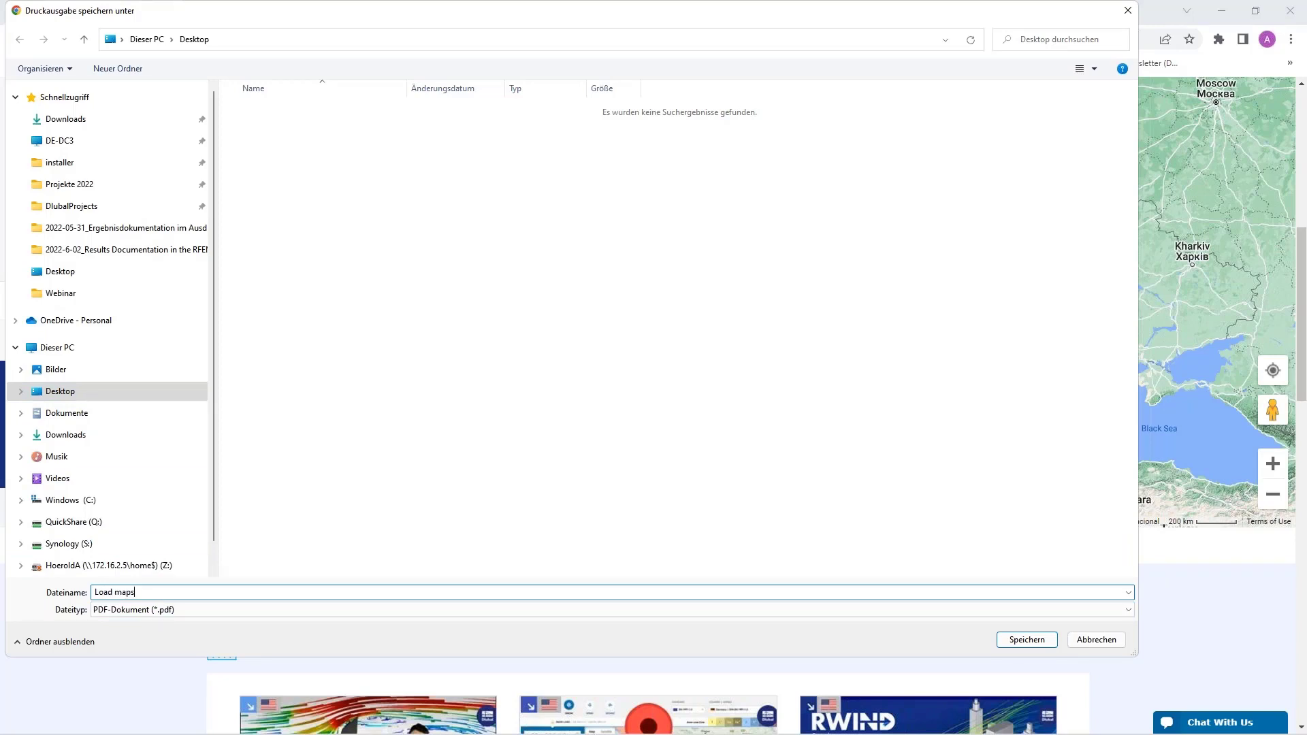
left_click(1028, 640)
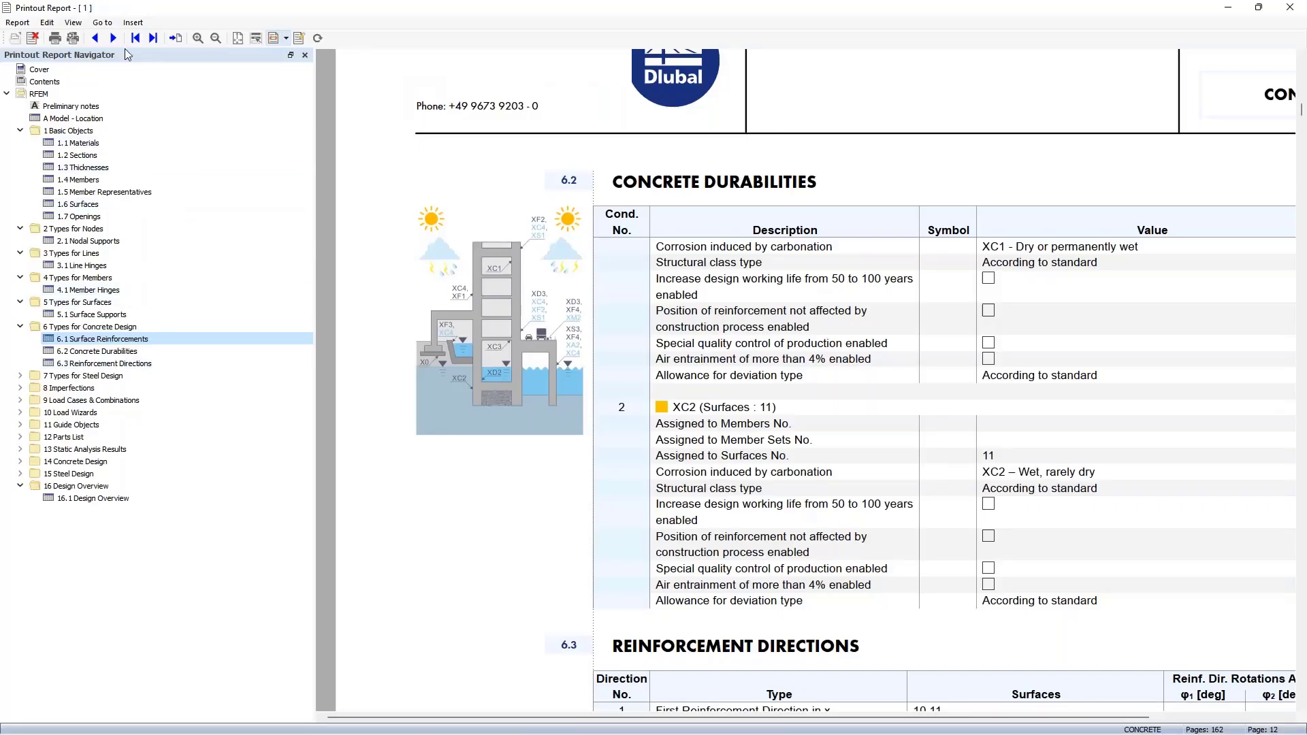
In the RFEM printout report, insert the PDF file Load maps.pdf from the Desktop after previewing its pages
left_click(133, 23)
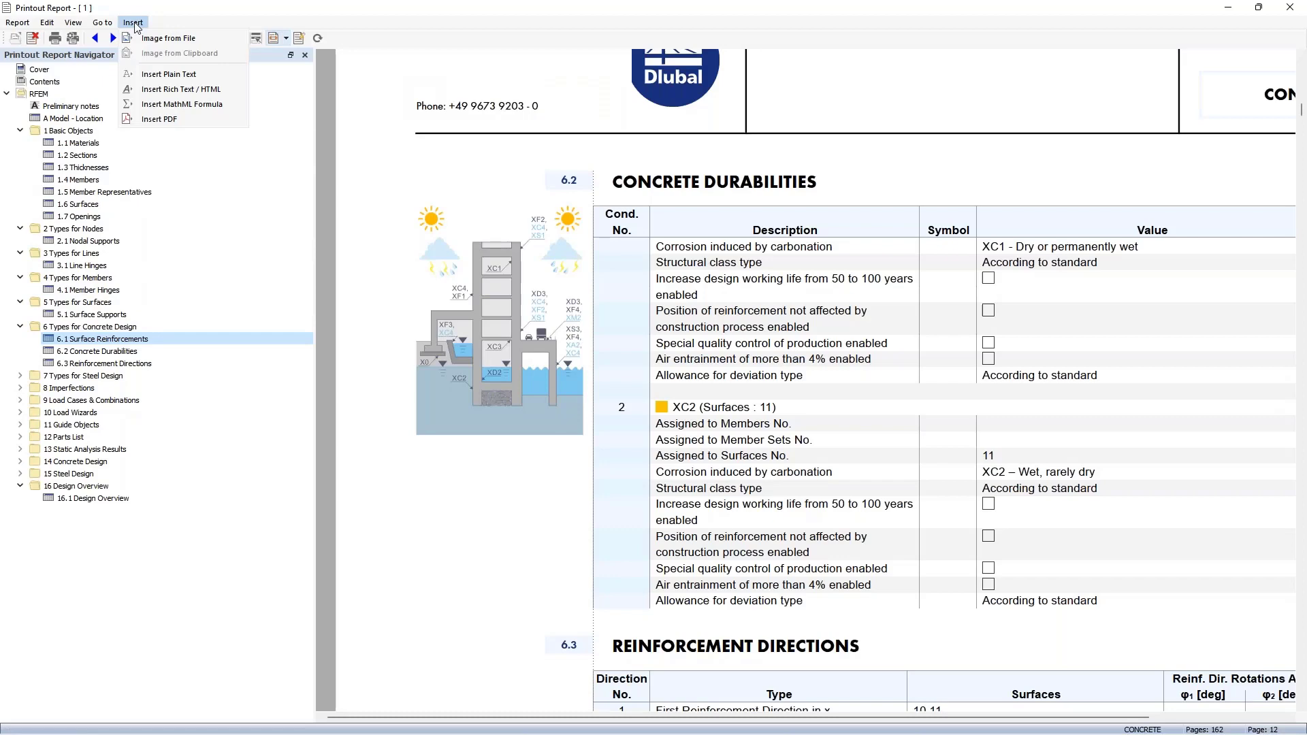
left_click(159, 119)
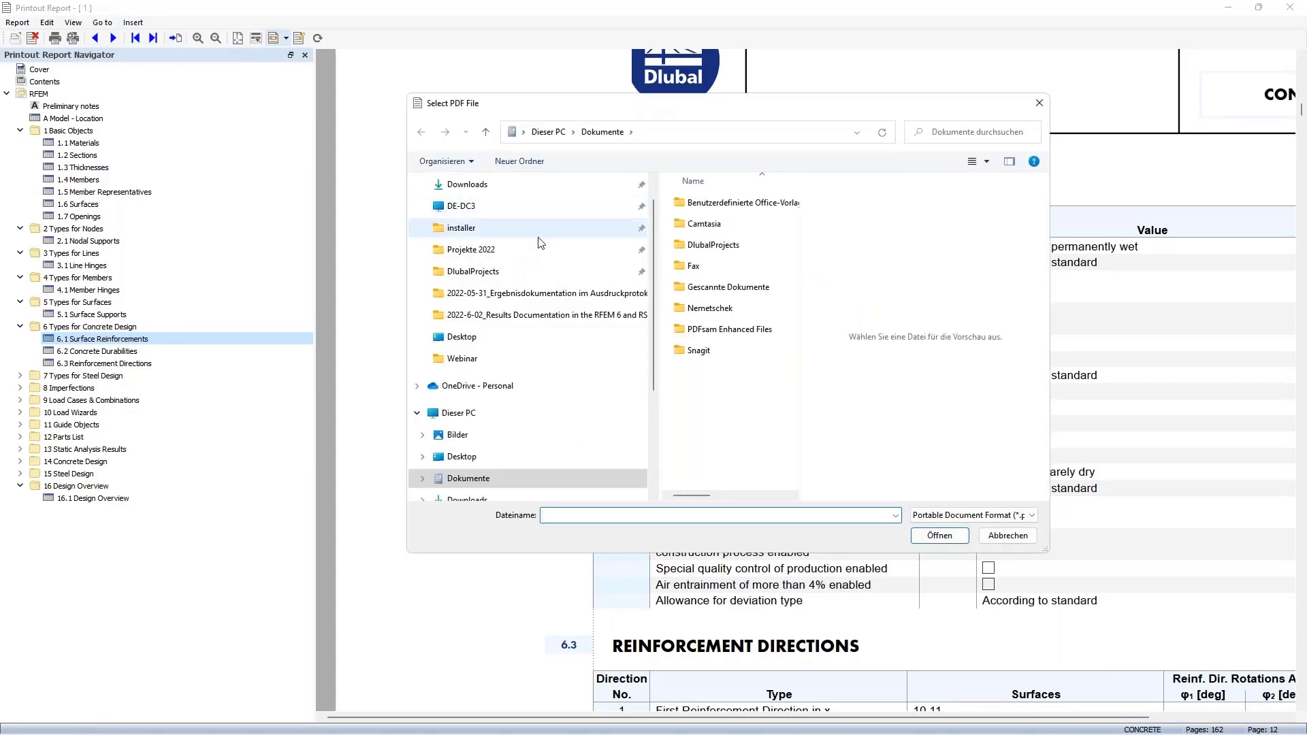
scroll(458, 356, "down", 3)
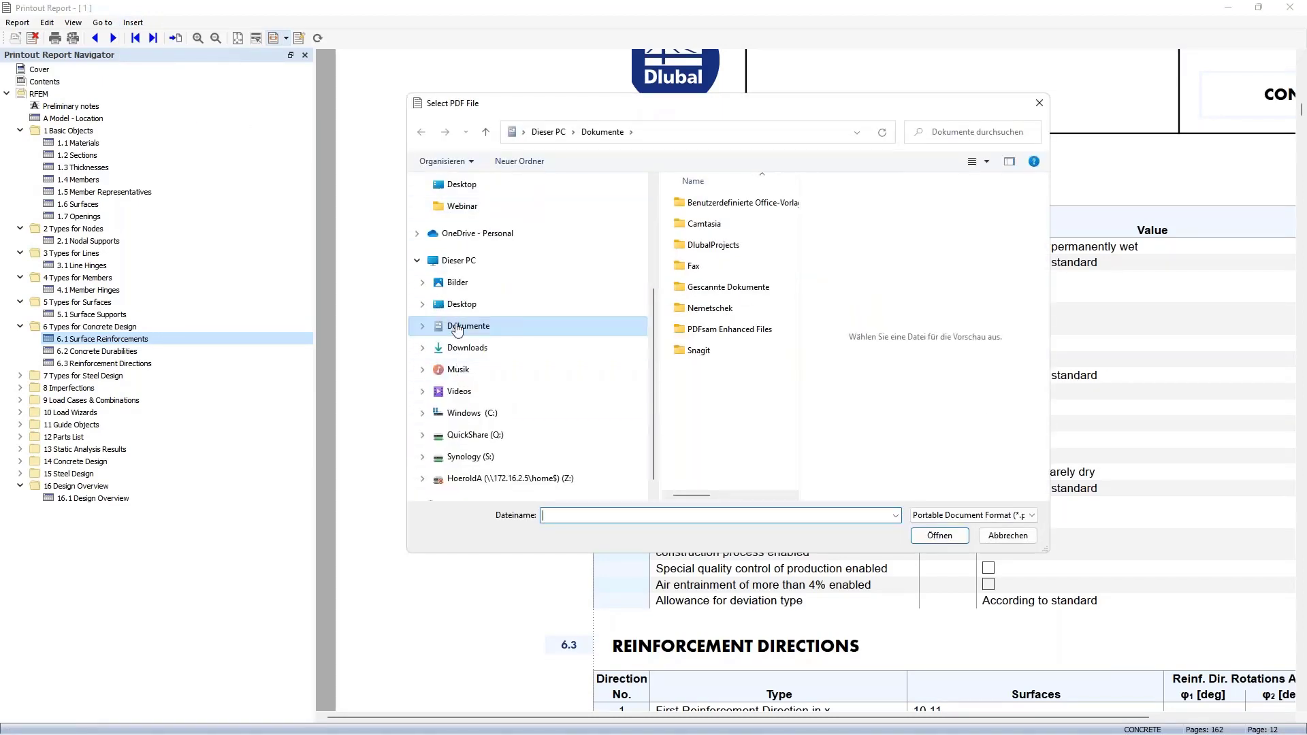
left_click(442, 304)
left_click(714, 203)
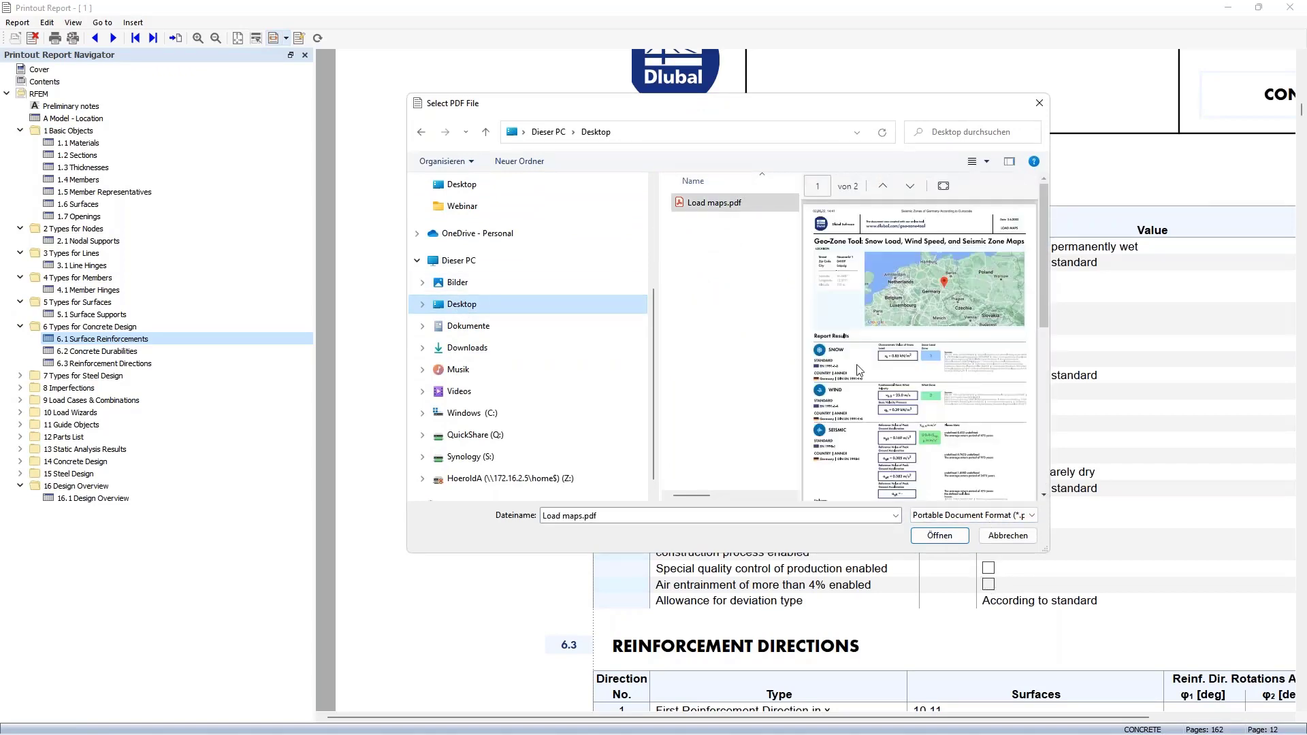
scroll(856, 368, "down", 5)
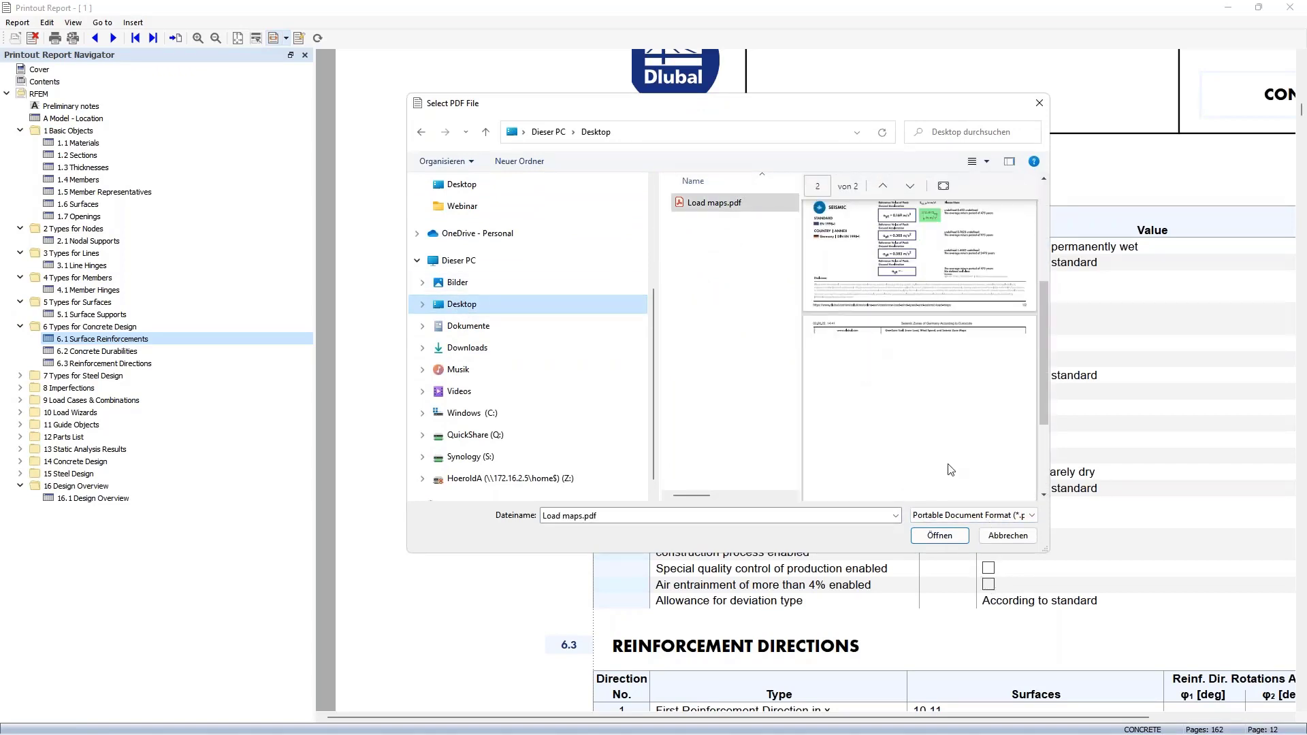
left_click(939, 536)
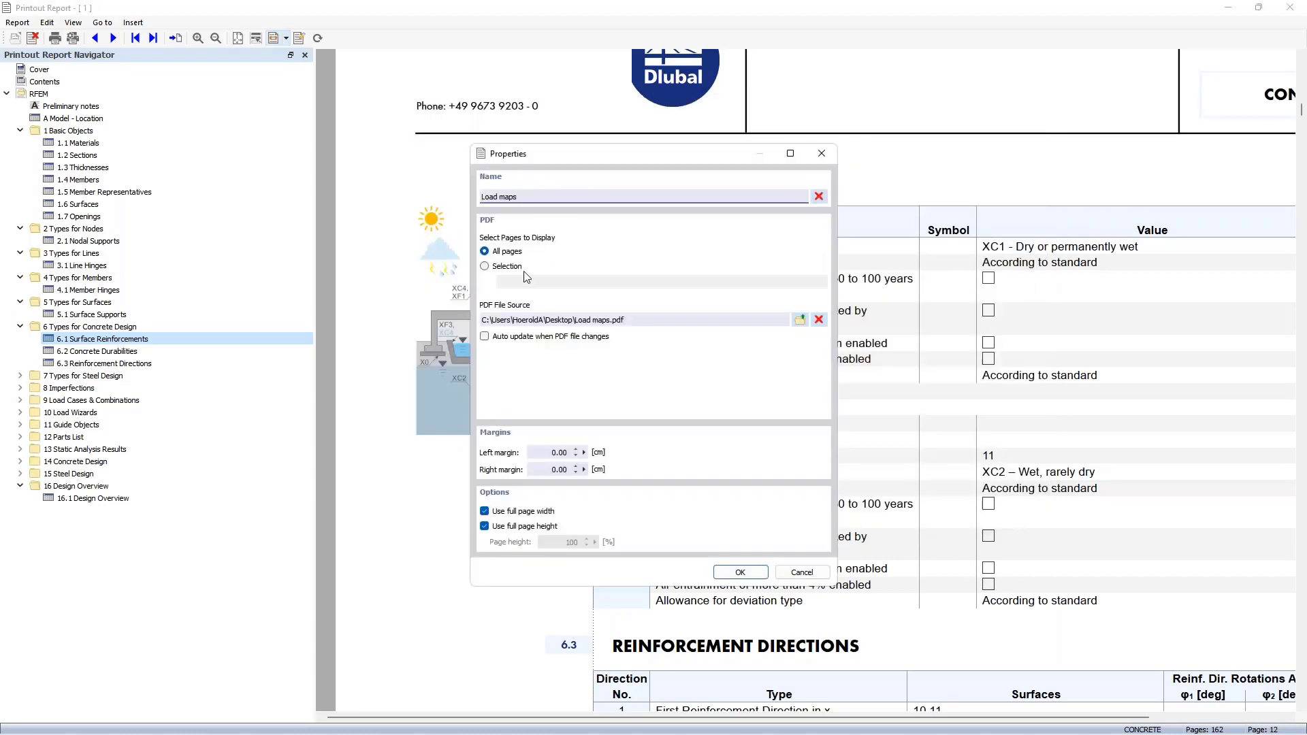
Limit the inserted load maps PDF to page 1 and confirm its properties
left_click(485, 267)
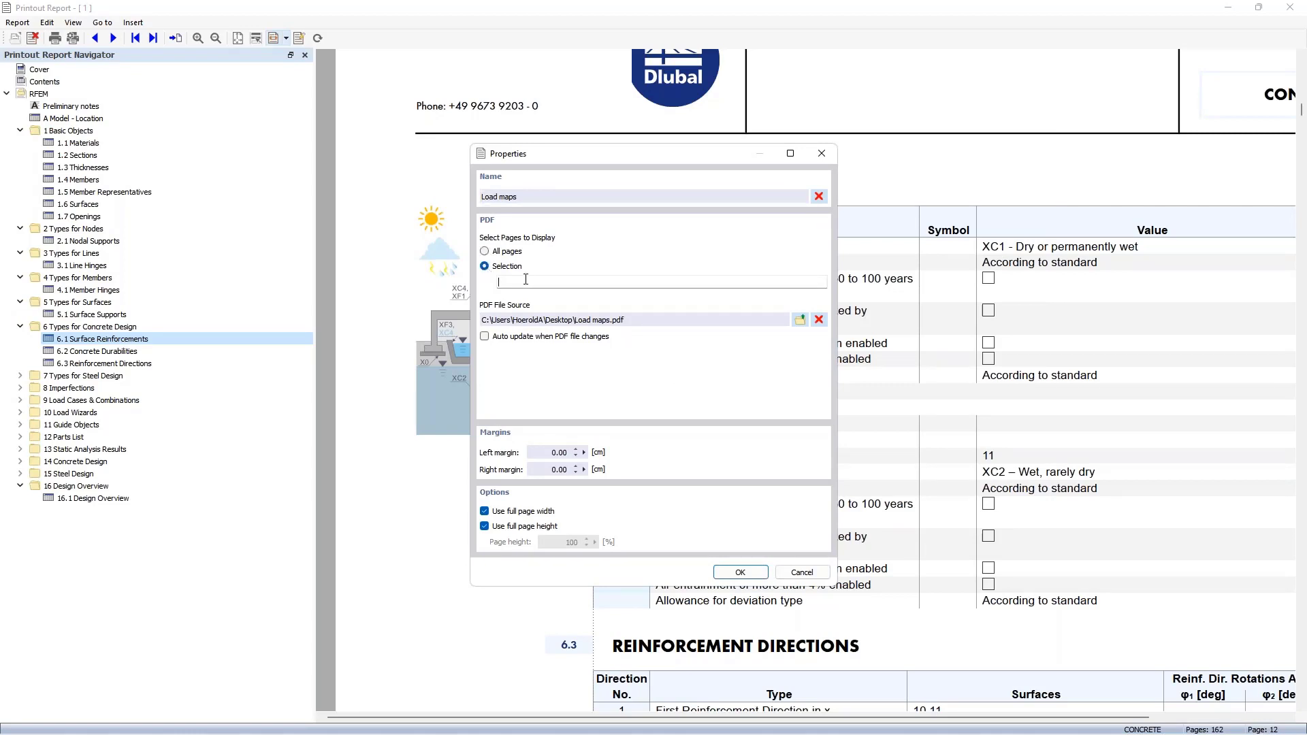
left_click(565, 284)
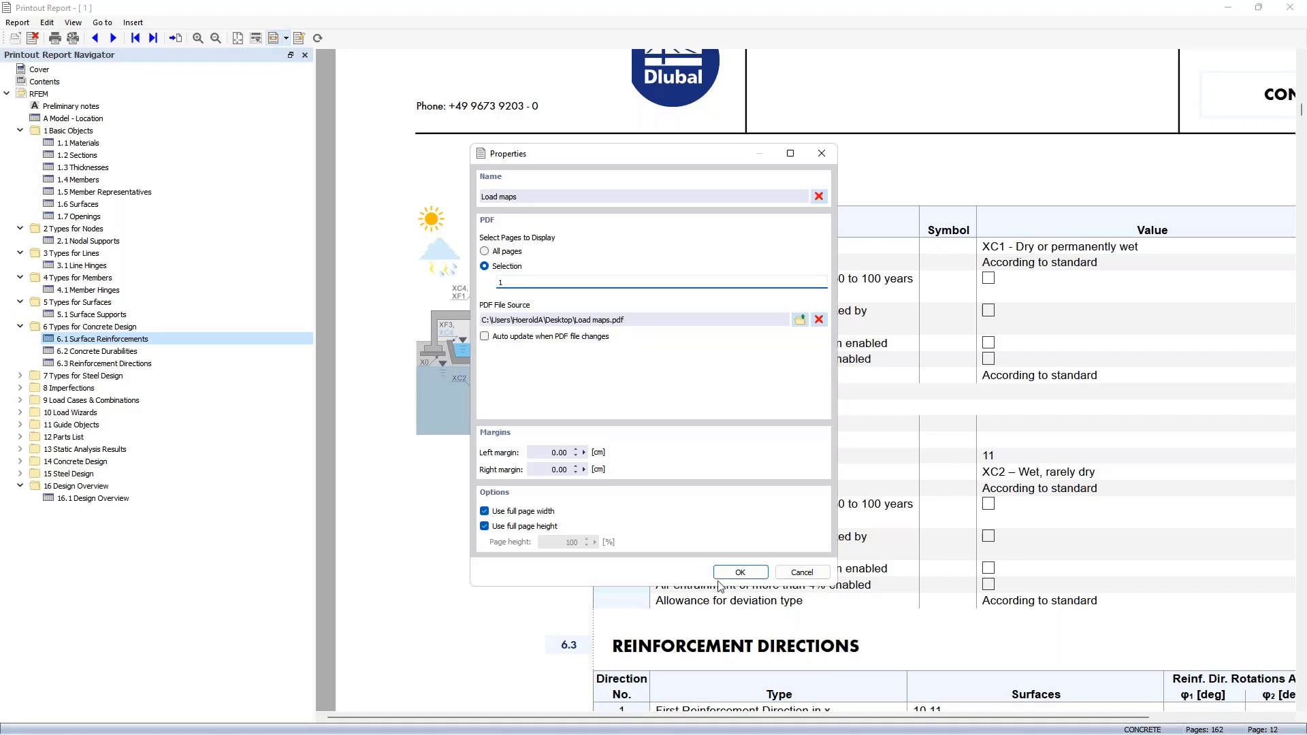
left_click(748, 576)
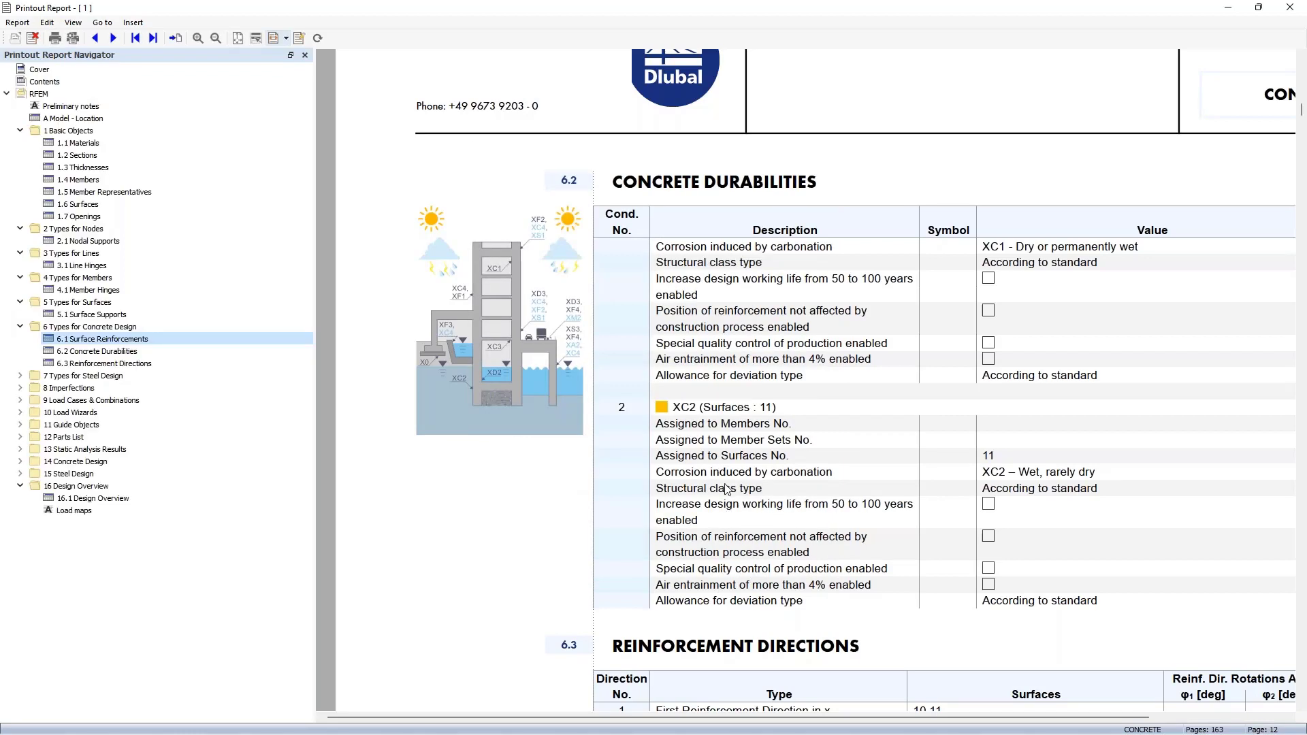
Display the inserted Load maps entry and check its page at the end of the report
left_click(76, 511)
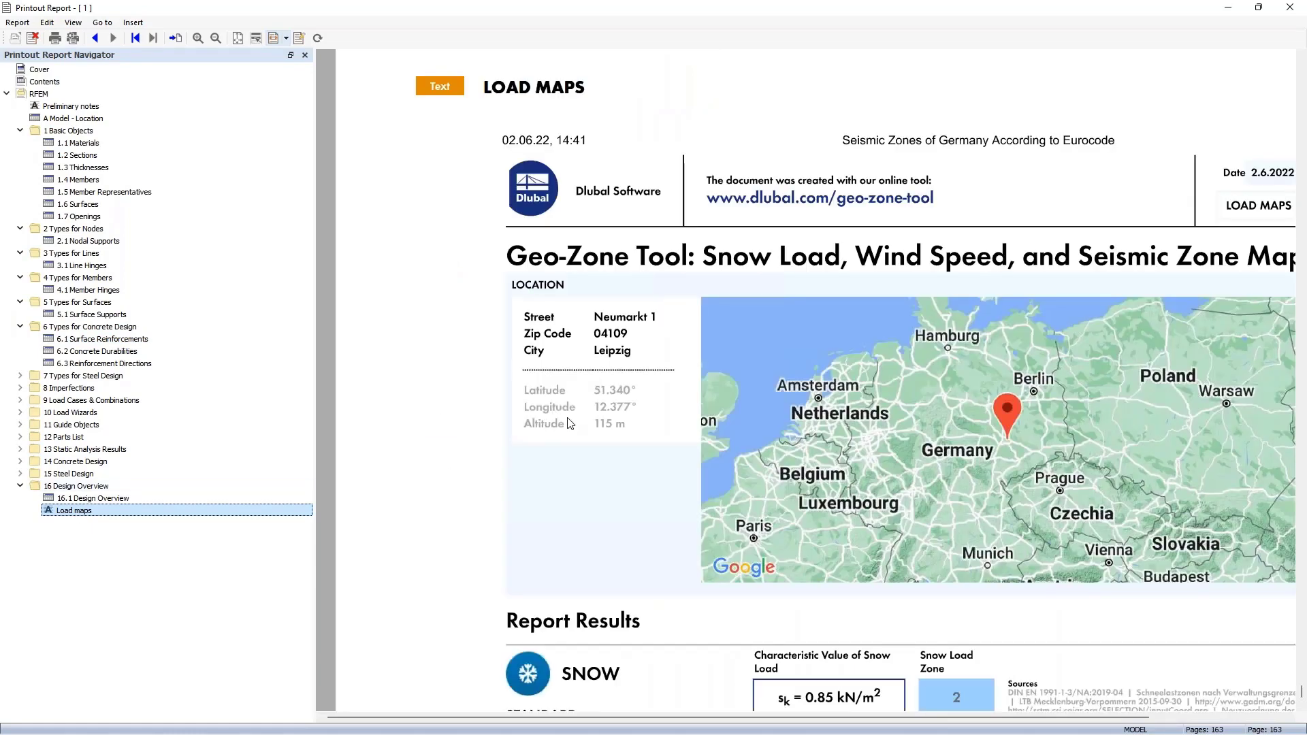
scroll(570, 424, "down", 3)
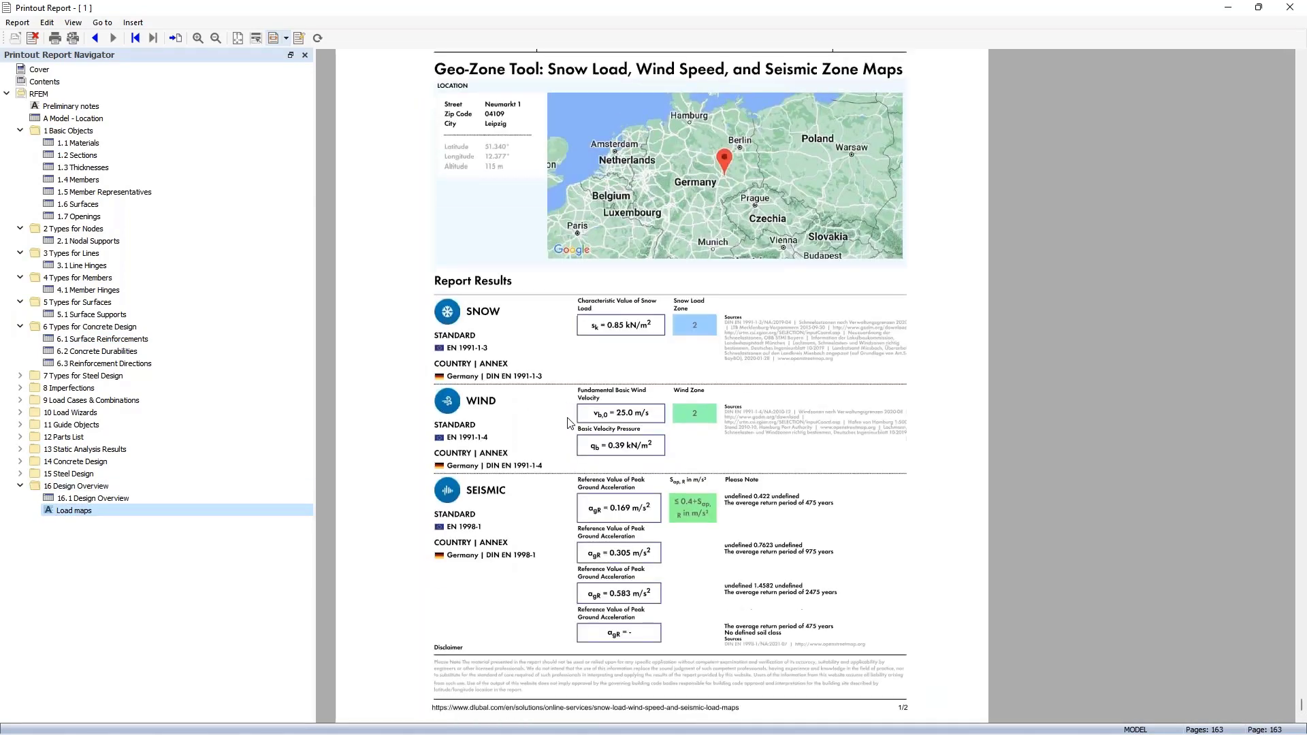
scroll(571, 423, "up", 10)
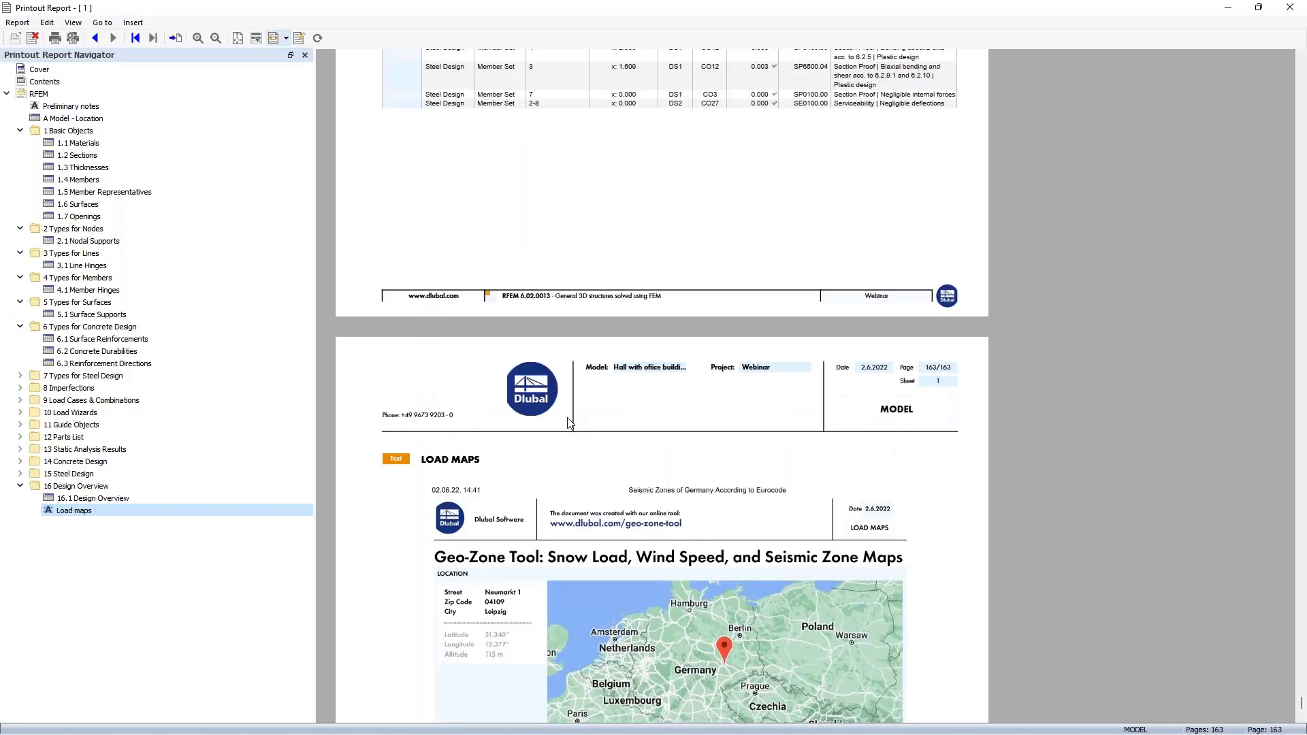
scroll(571, 423, "up", 3)
scroll(570, 424, "down", 7)
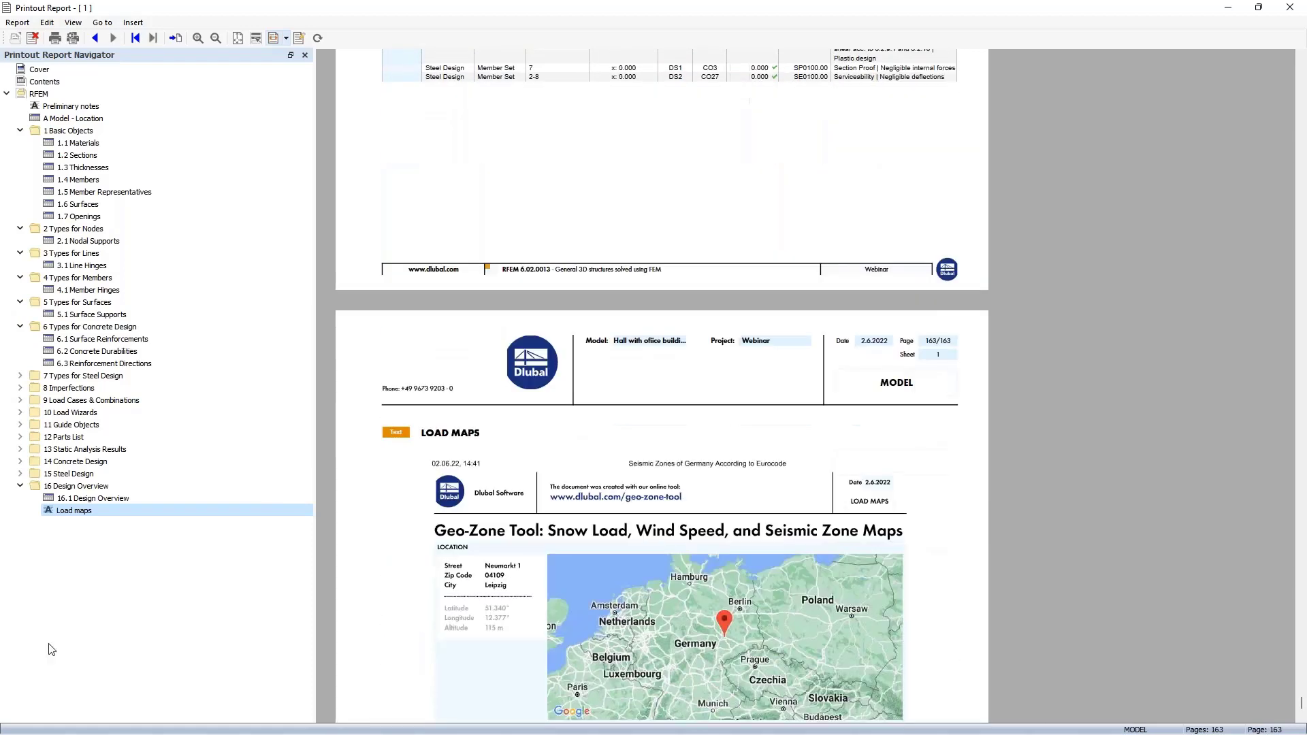
Move the Load maps entry directly before chapter 10 Load Wizards and display it at its new place
left_click_drag(72, 516, 72, 417)
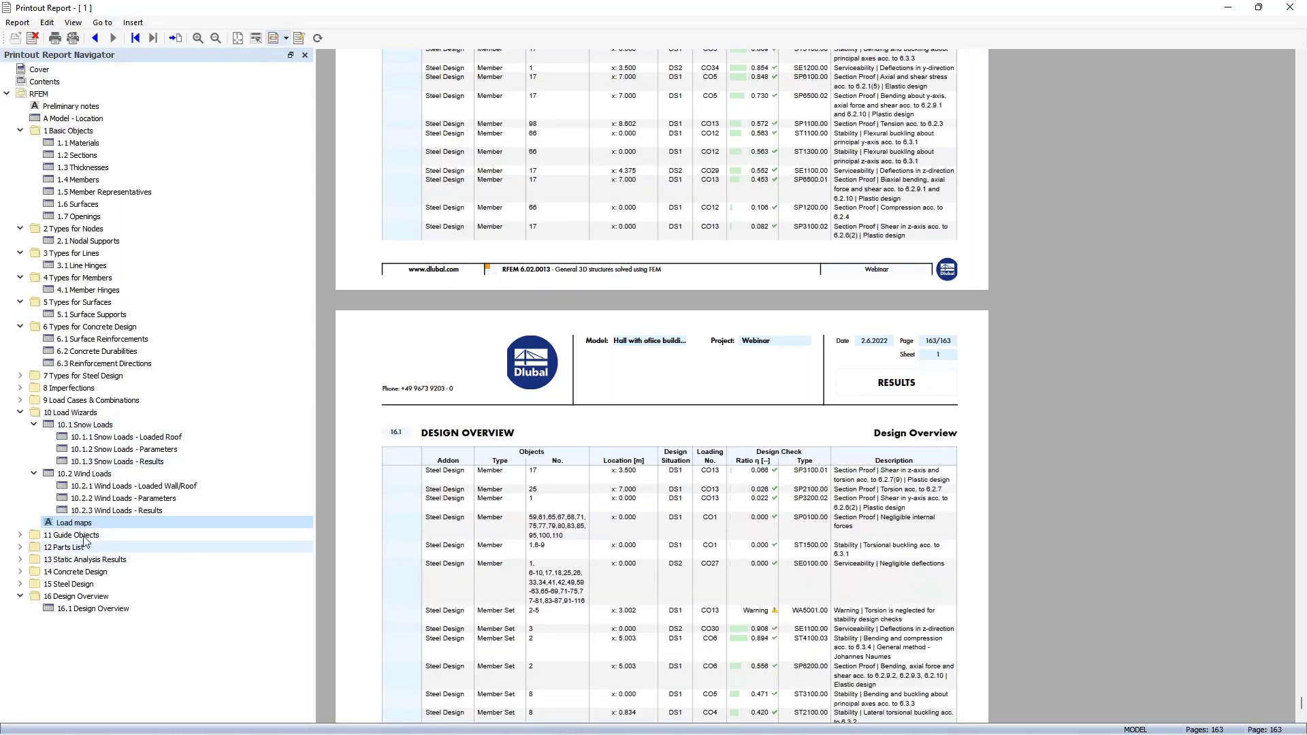
left_click_drag(83, 524, 62, 414)
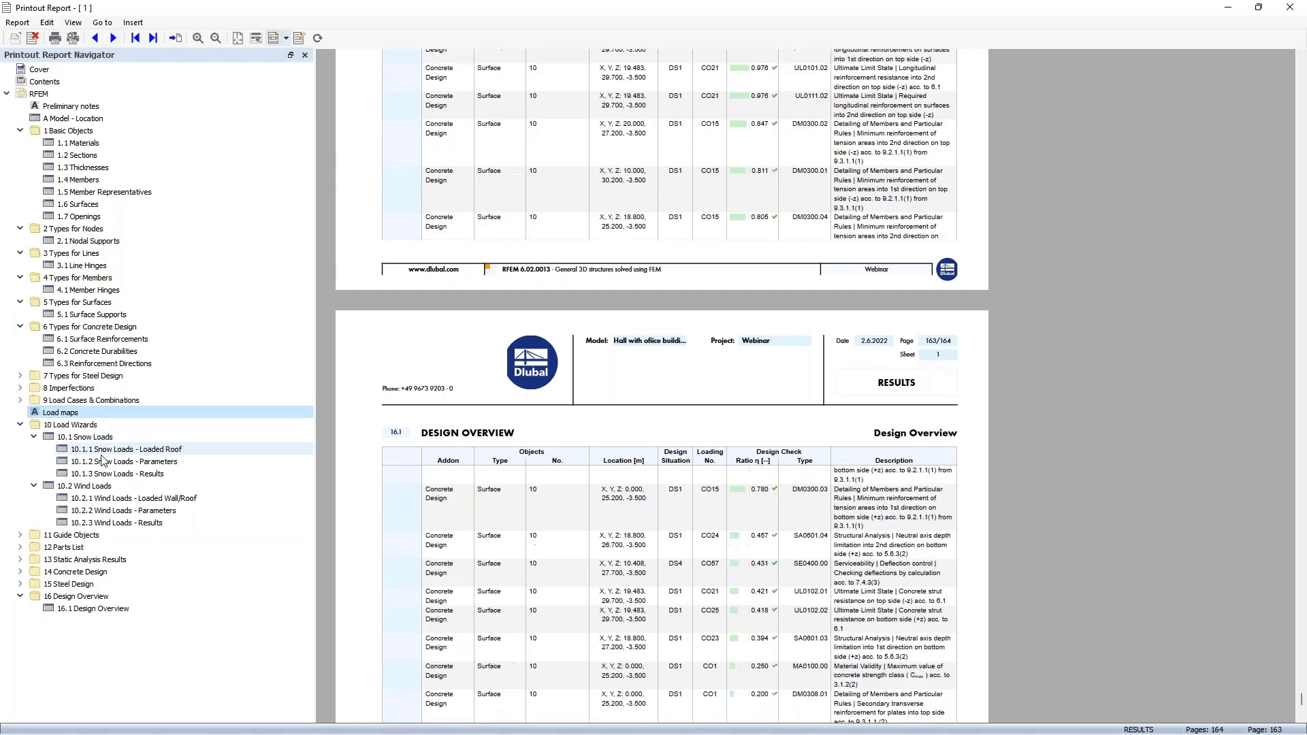
left_click(60, 414)
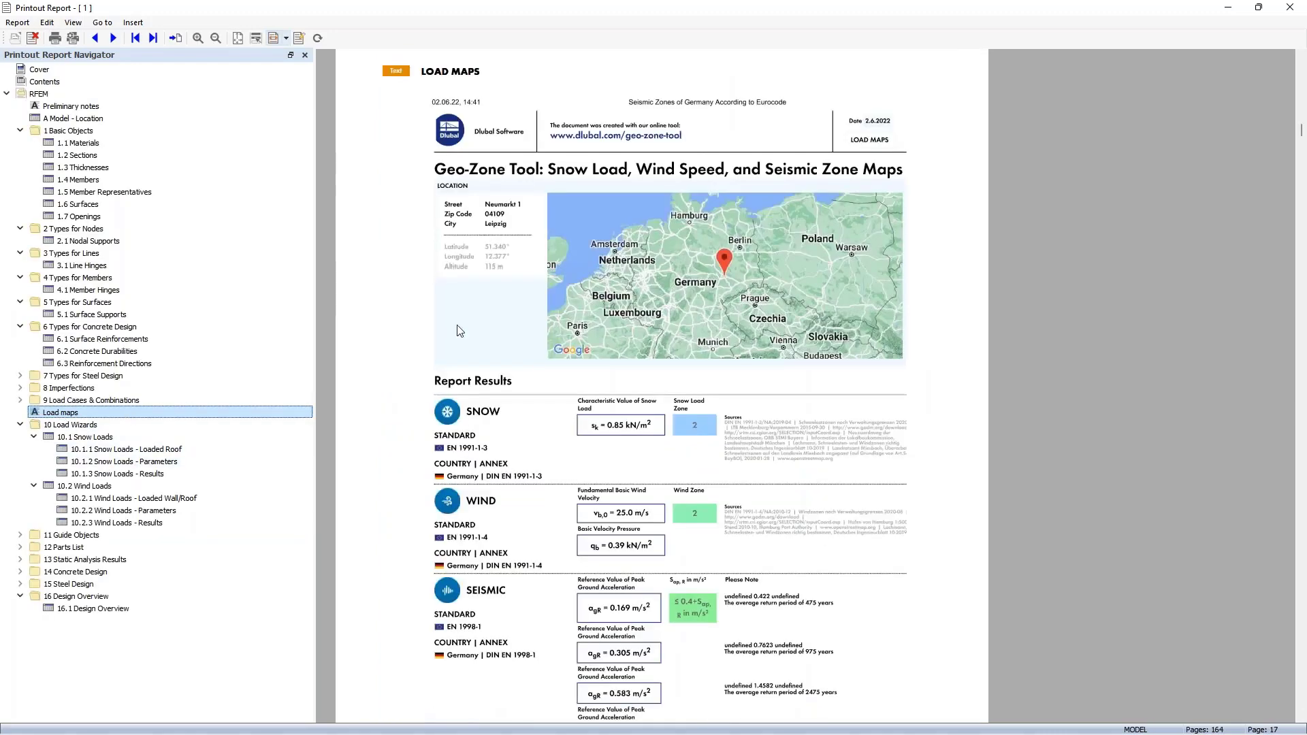
Check the snow load tables and the wind load tables in the Load Wizards chapter following the load maps
scroll(589, 295, "down", 10)
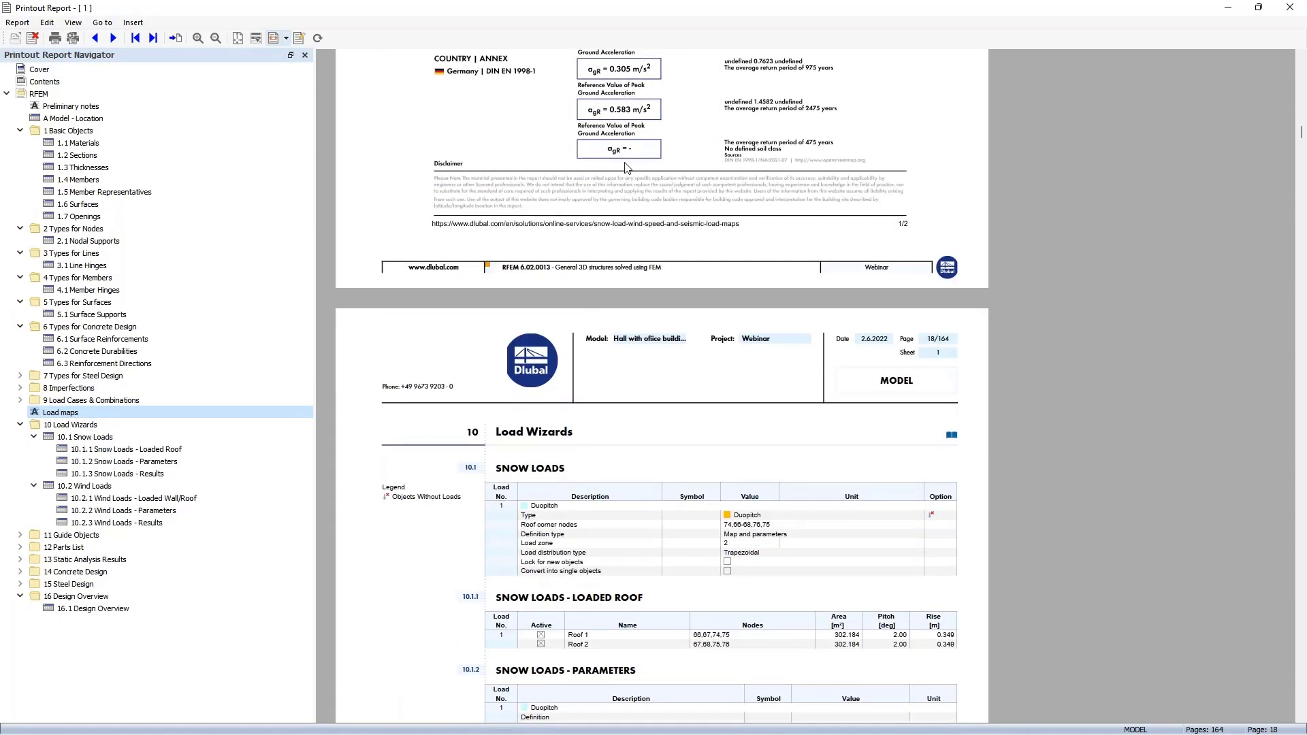
scroll(631, 224, "down", 5)
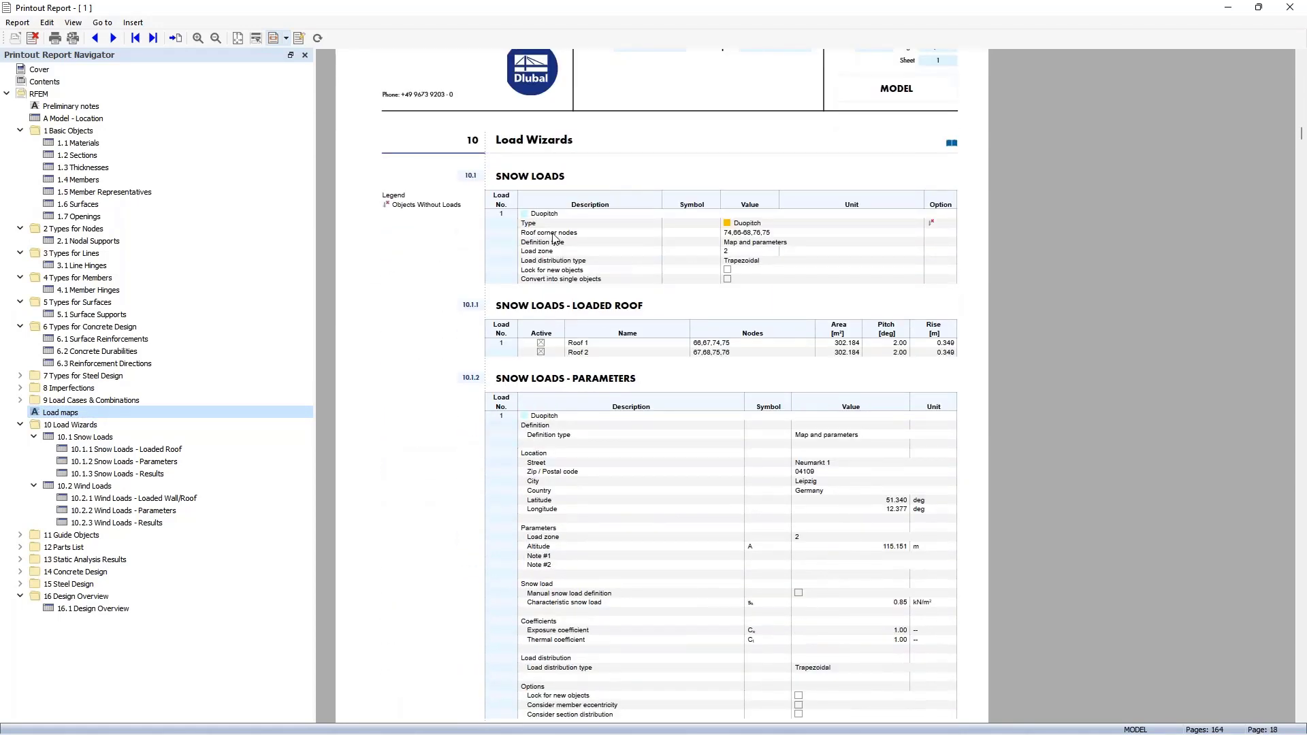
scroll(555, 399, "down", 4)
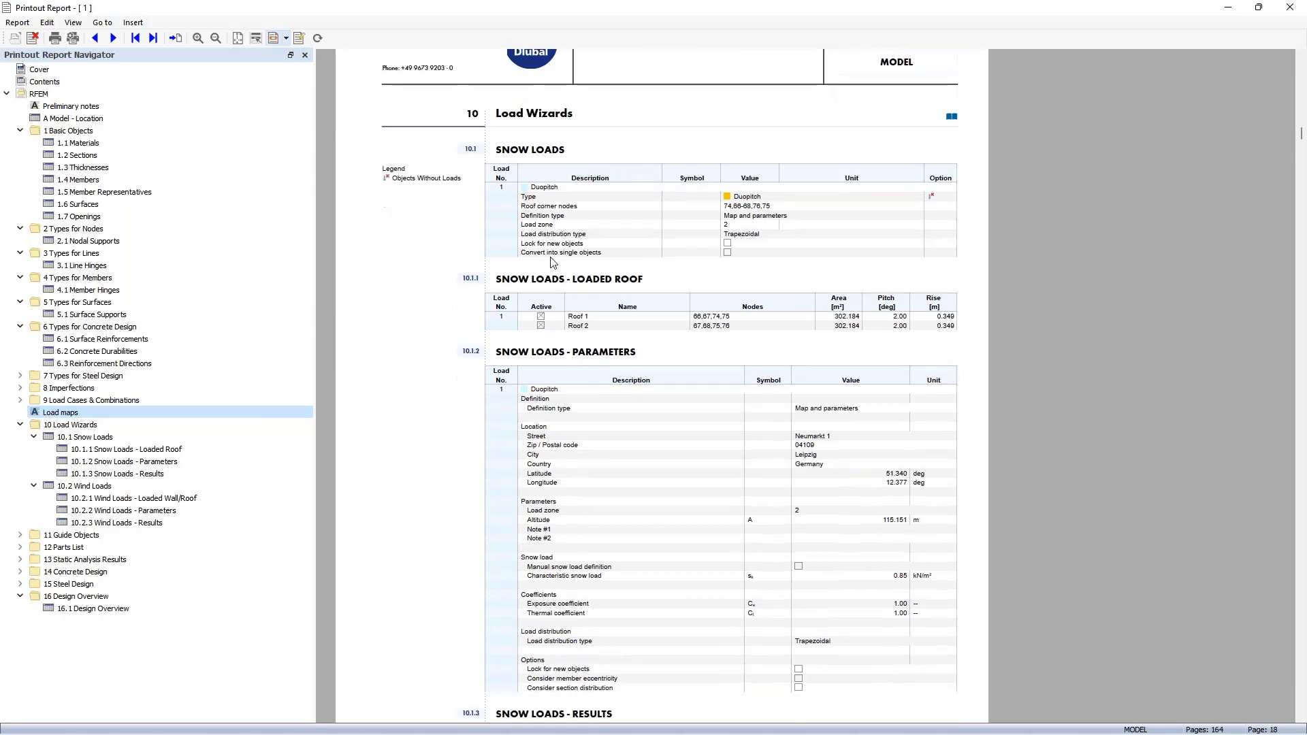
left_click(96, 486)
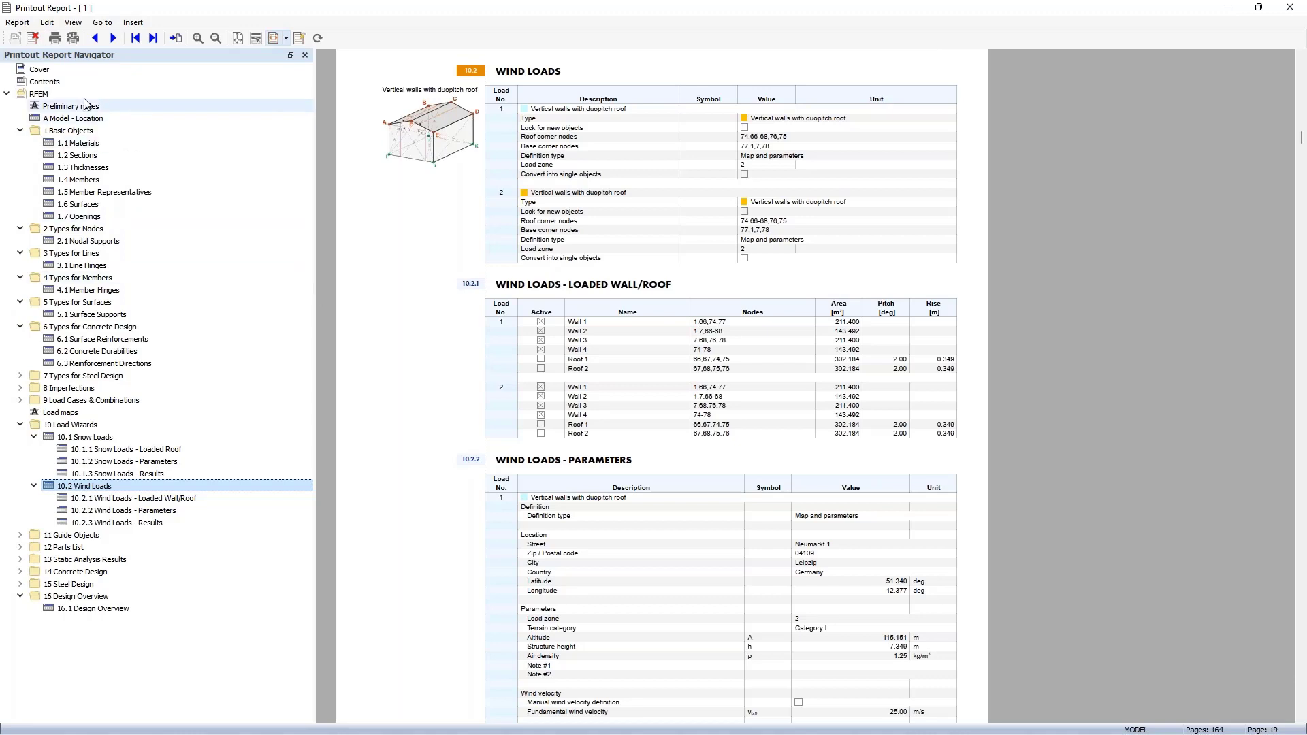
Go to the report's cover page and open its settings for editing
left_click(46, 73)
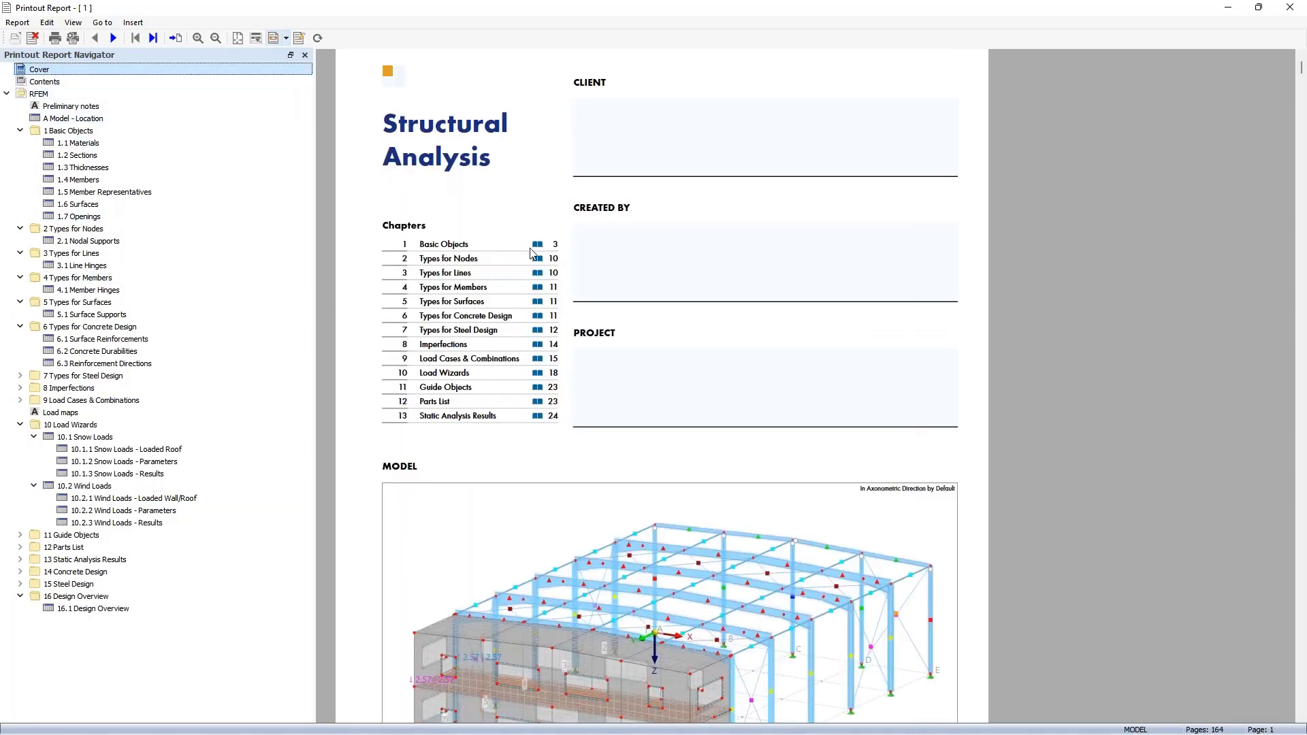
scroll(493, 273, "up", 5)
scroll(493, 273, "down", 1)
scroll(493, 273, "up", 1)
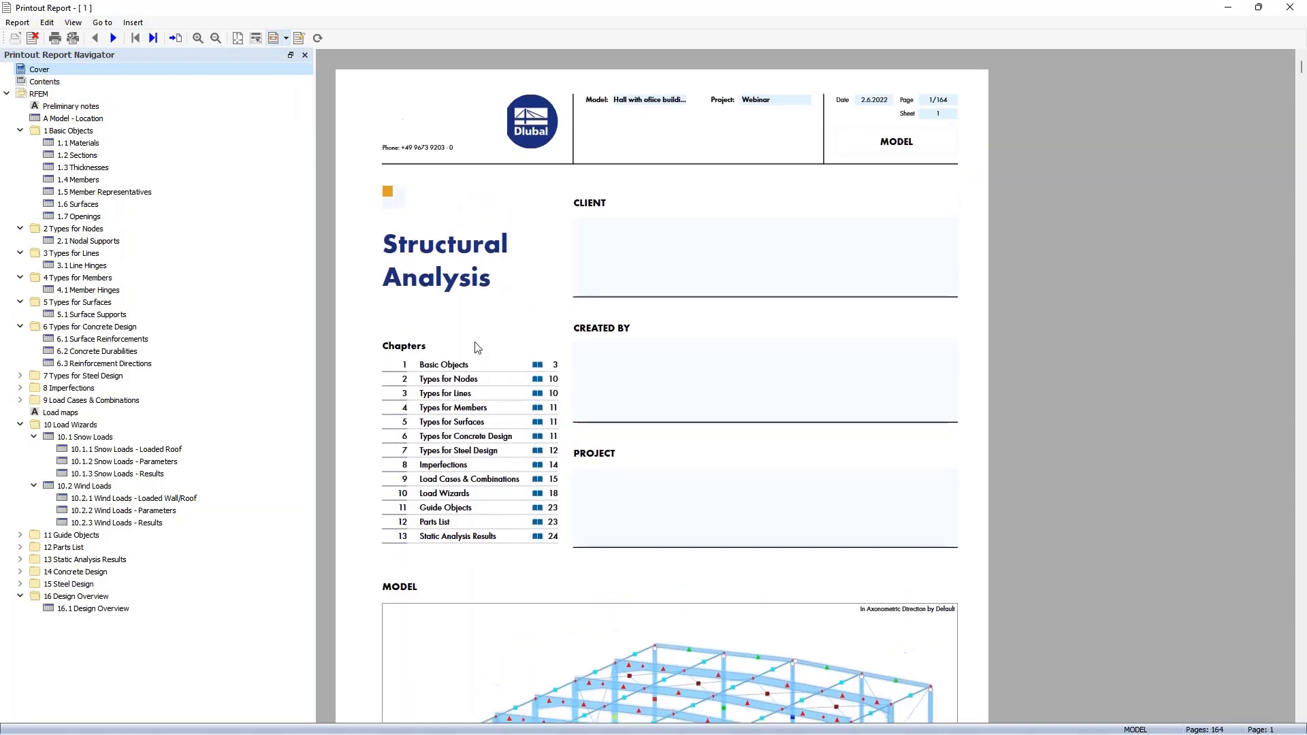
right_click(472, 300)
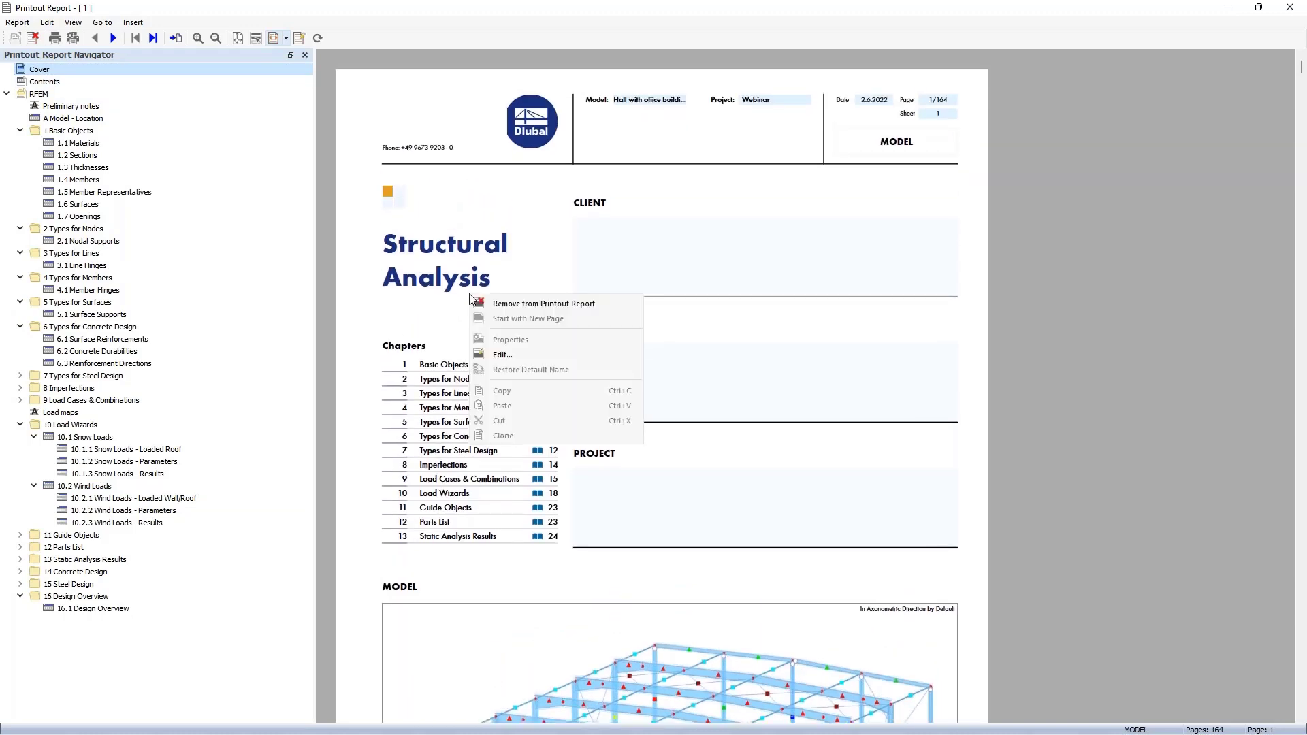
left_click(514, 355)
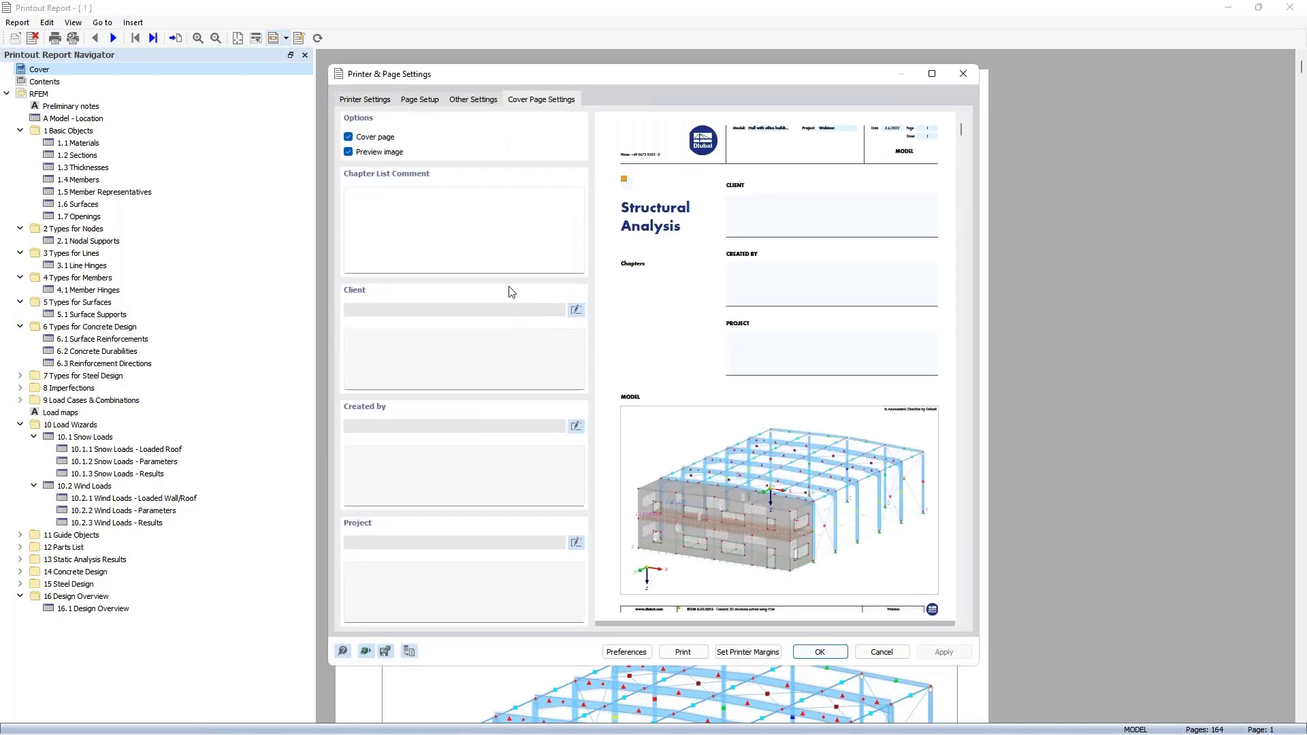
Review the report's printer settings, available paper formats and user-defined margins
left_click(360, 100)
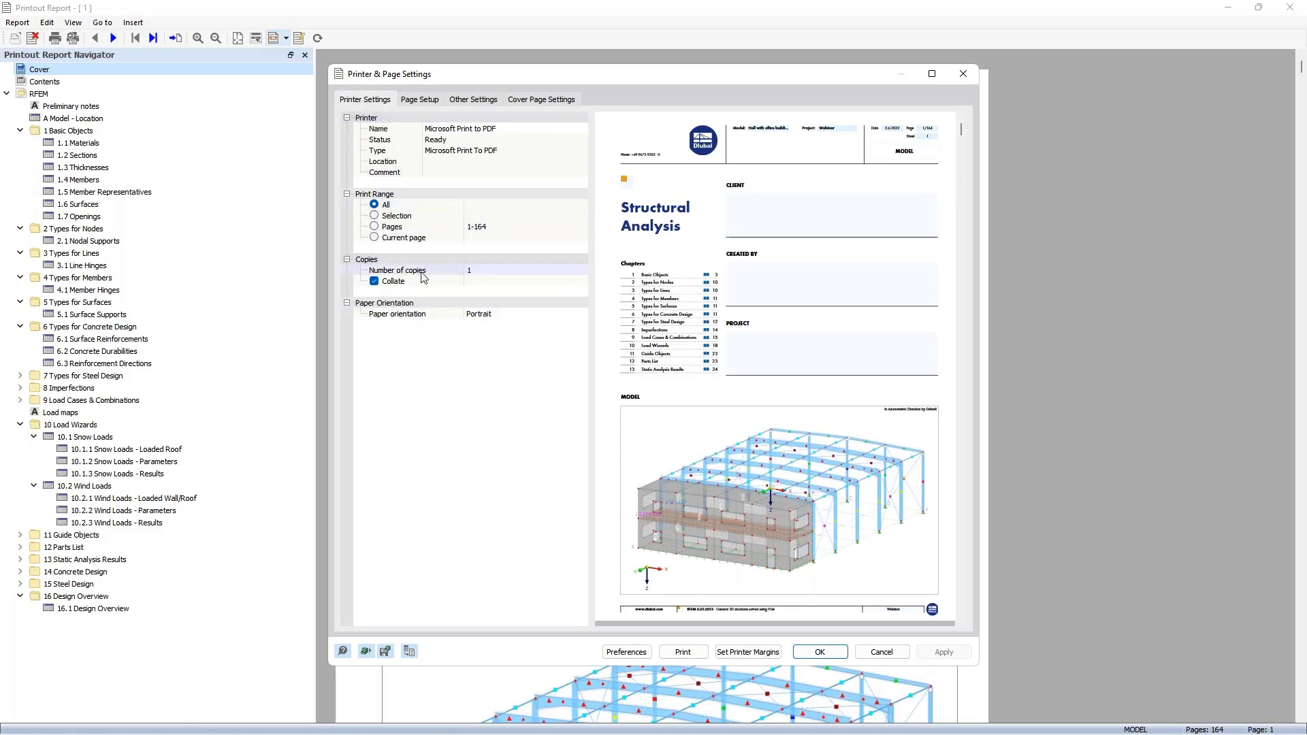
left_click(411, 101)
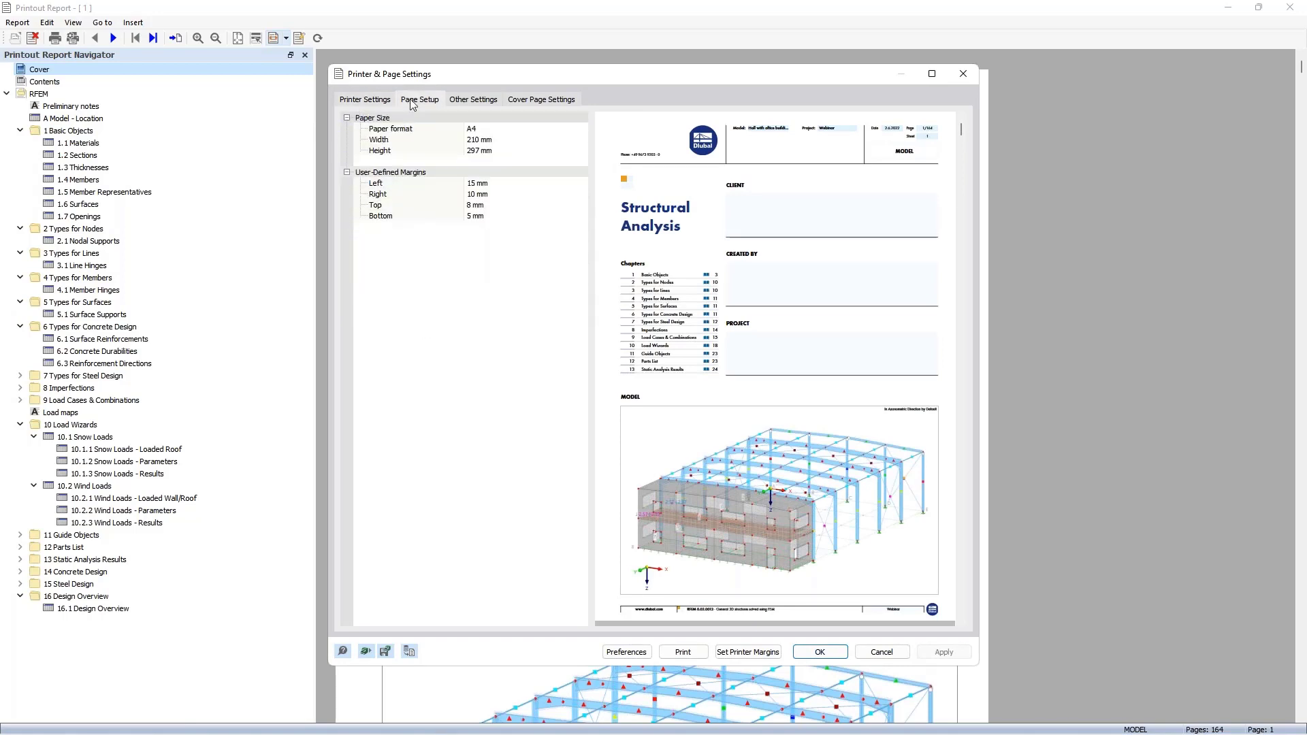
left_click(578, 130)
left_click(583, 130)
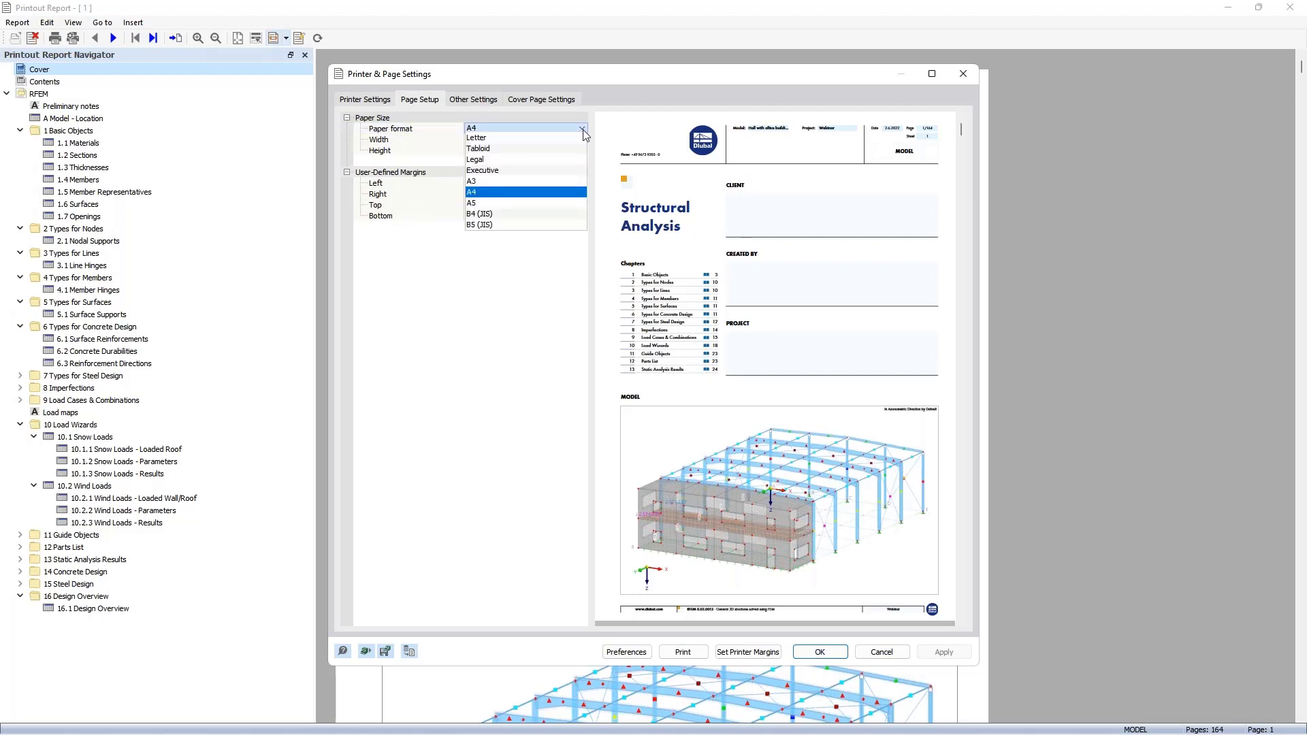
left_click(583, 130)
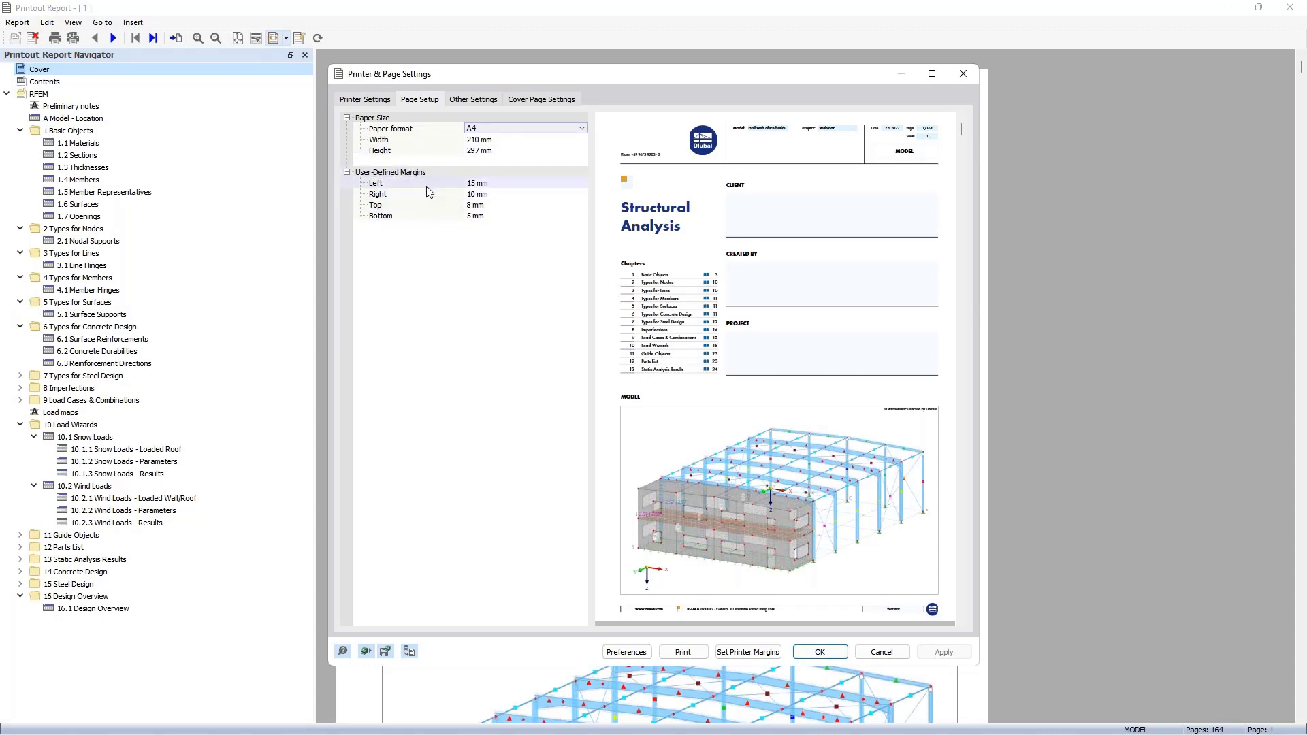
Activate the first line of the header's main text and enter Dlubal Software GmbH
left_click(473, 100)
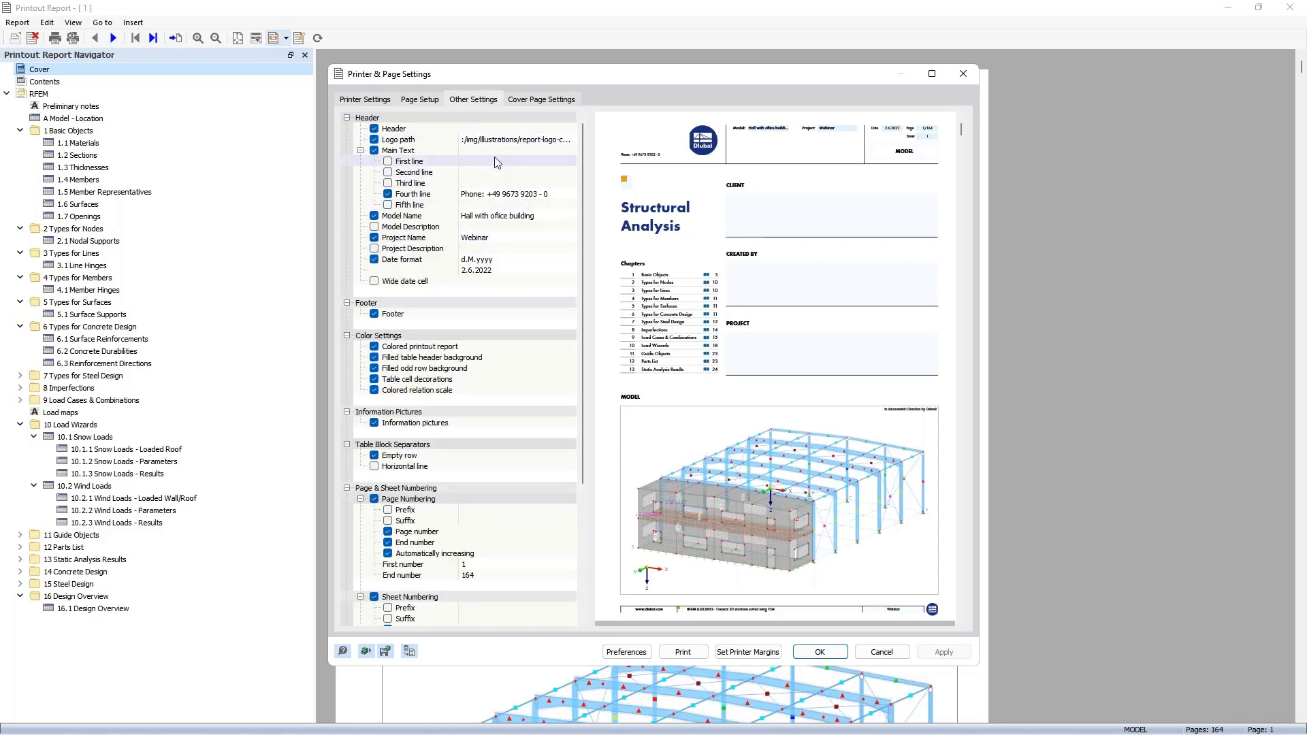
left_click(388, 161)
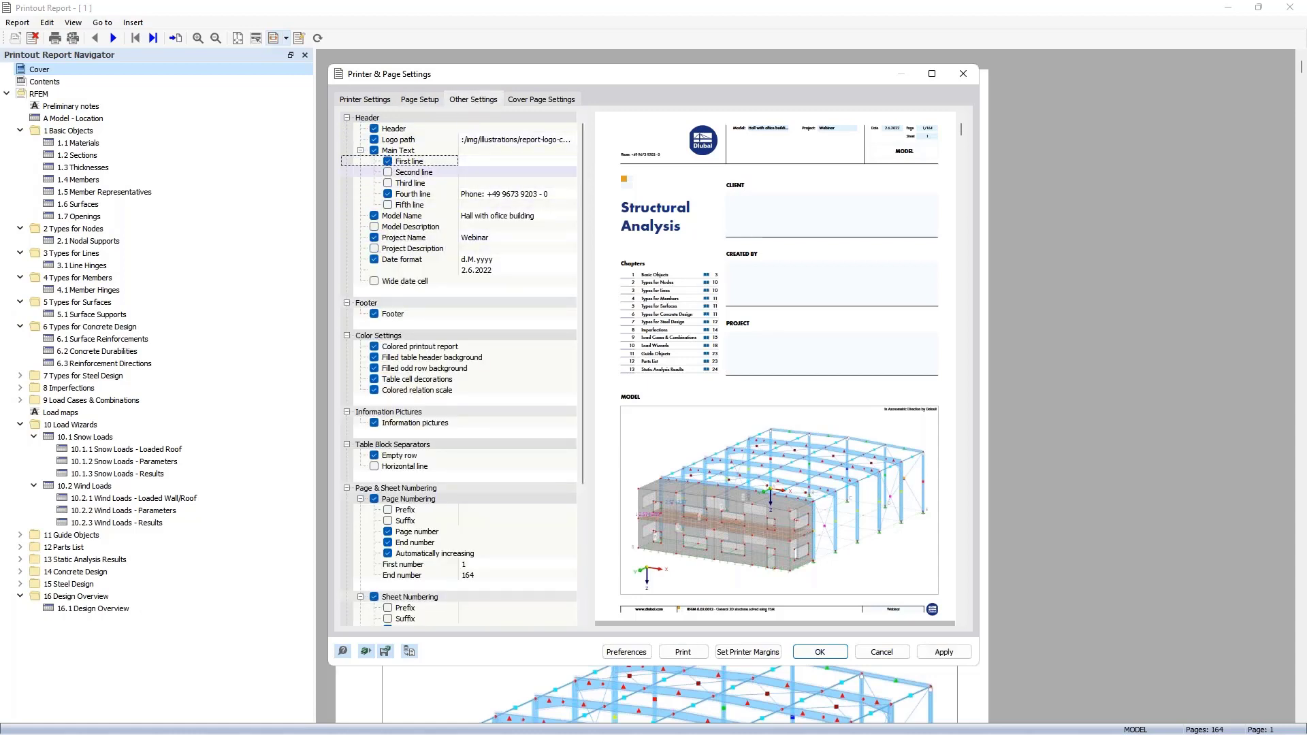
left_click(483, 161)
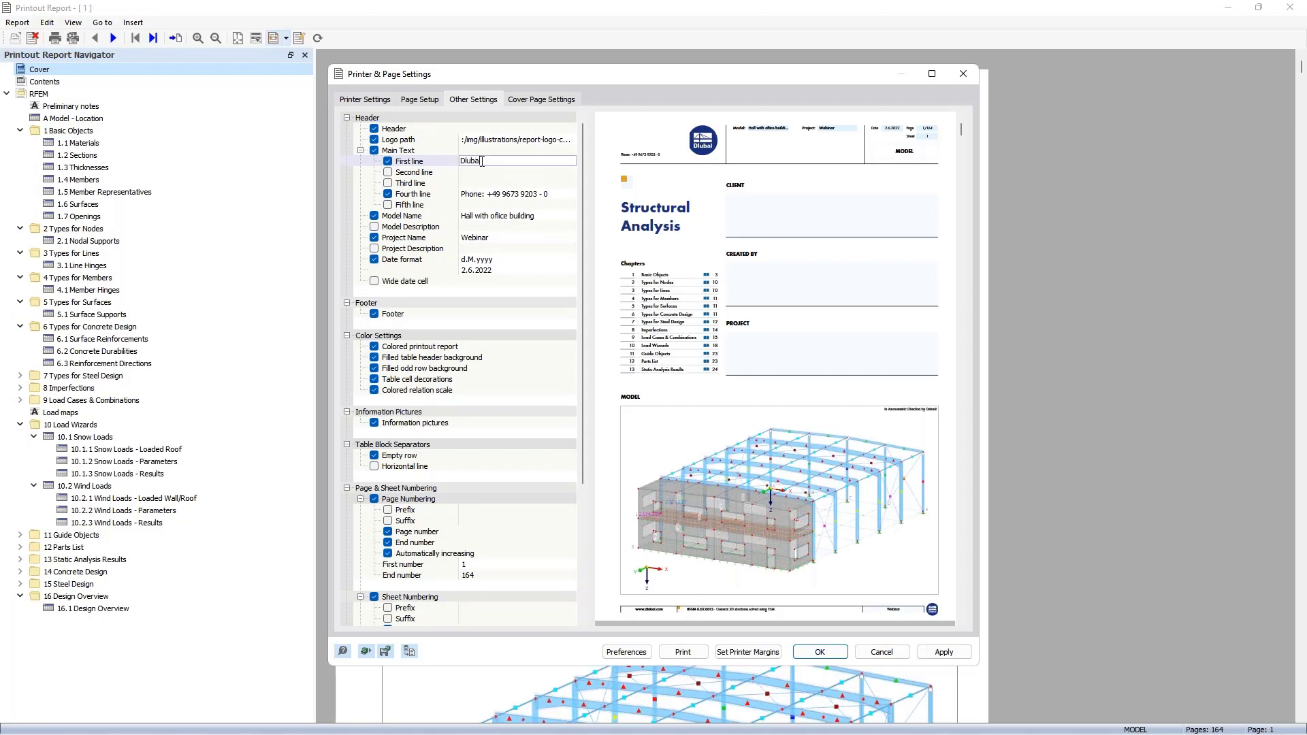
type("Dlubal Software GmbH")
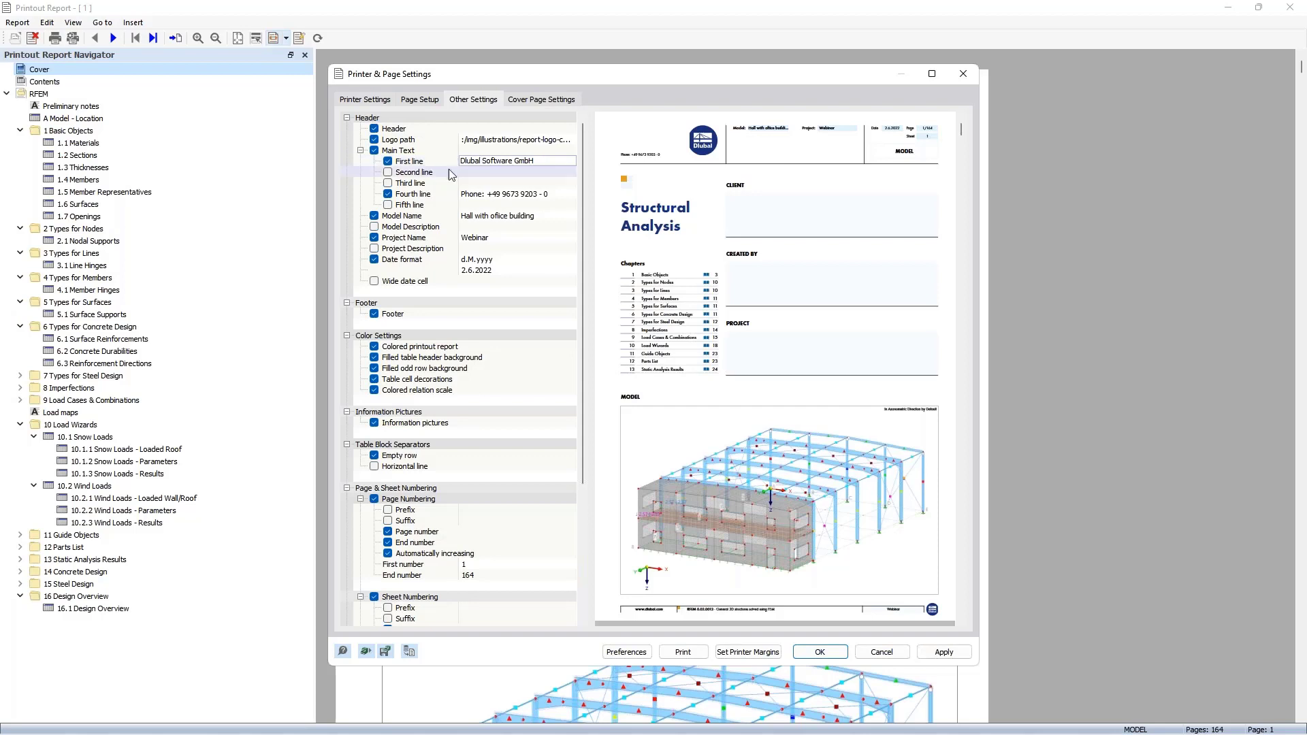
Activate the second and third header text lines and fill in the company's street address, postal code and town
left_click(387, 172)
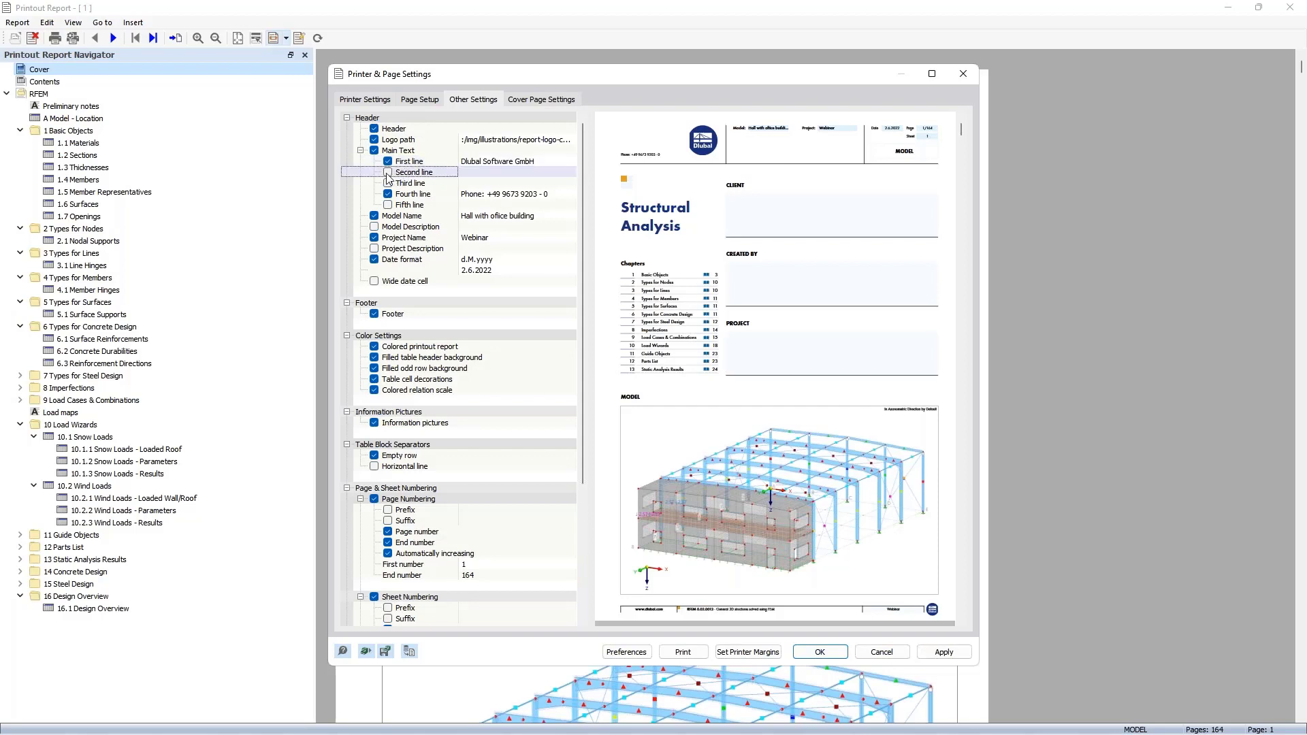
left_click(476, 173)
type("A")
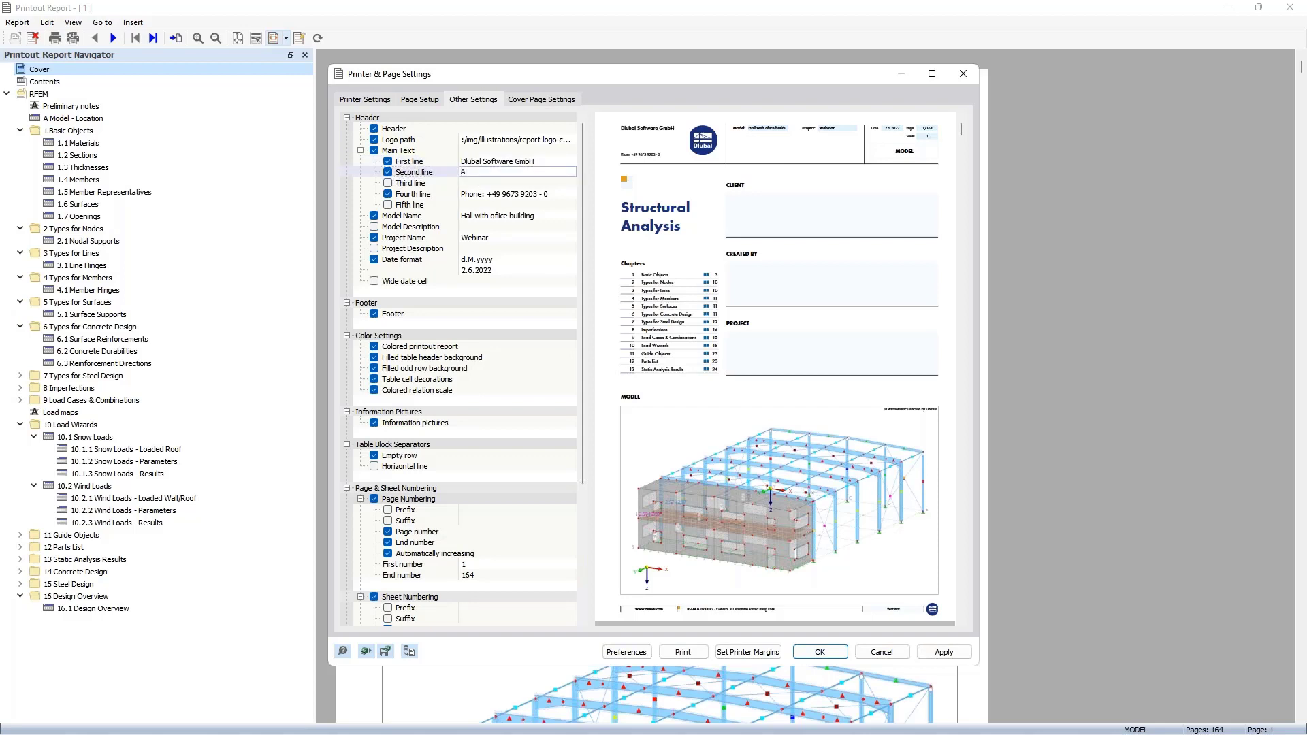
type("m Zellweg 2")
left_click(388, 183)
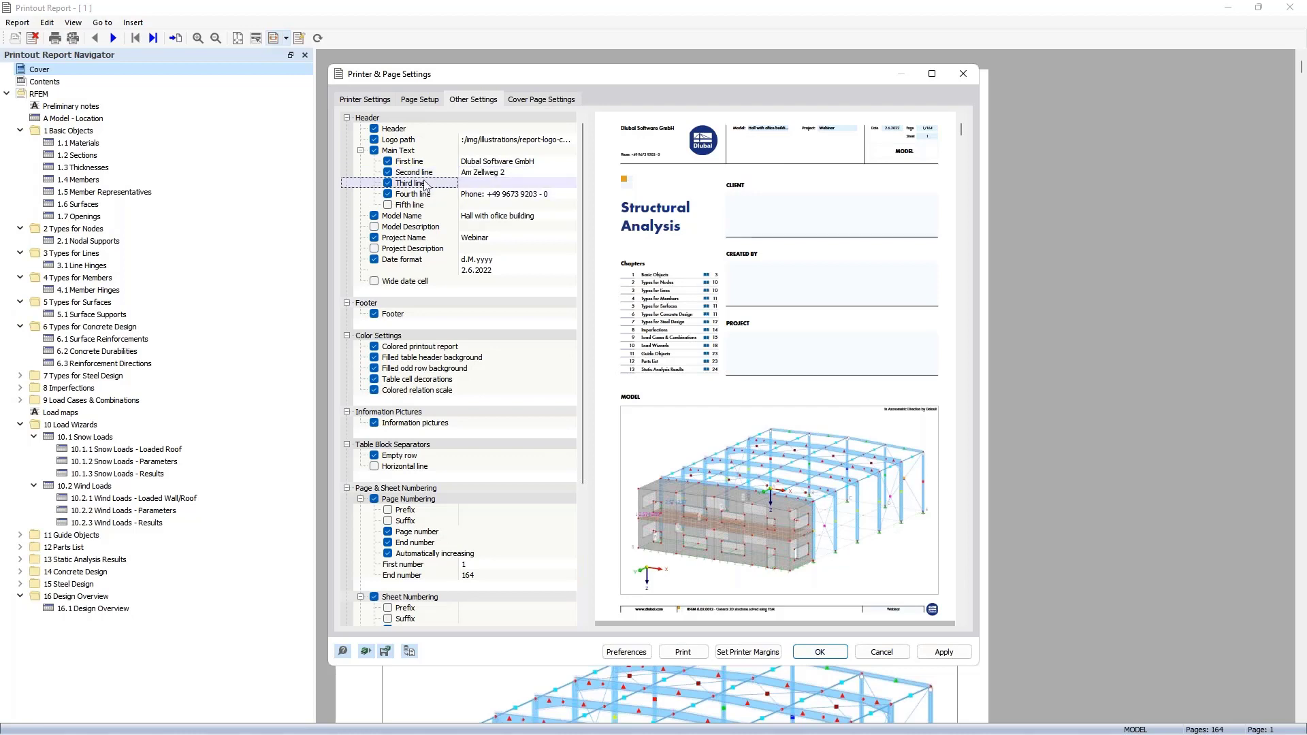
left_click(486, 183)
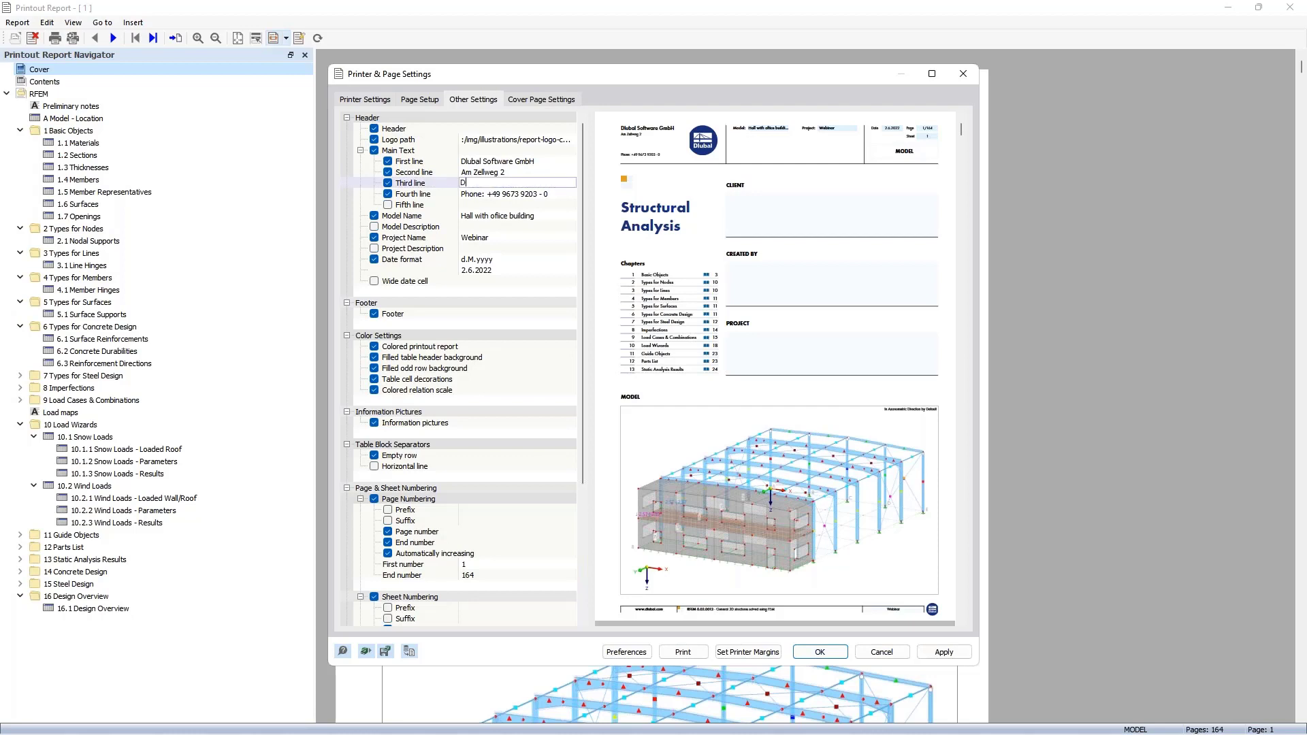
type("D-93464 Tiefen")
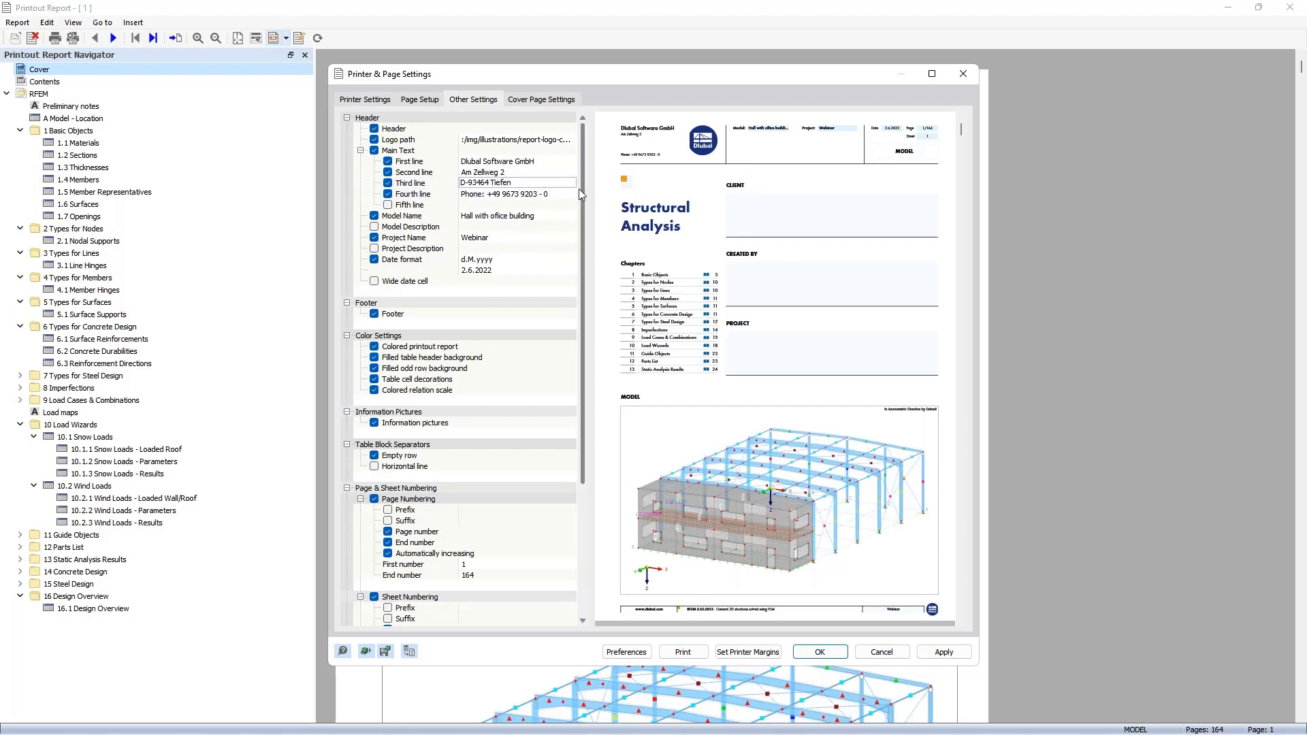
type("bach")
Save the current report settings as a new template named Dlubal
left_click(386, 652)
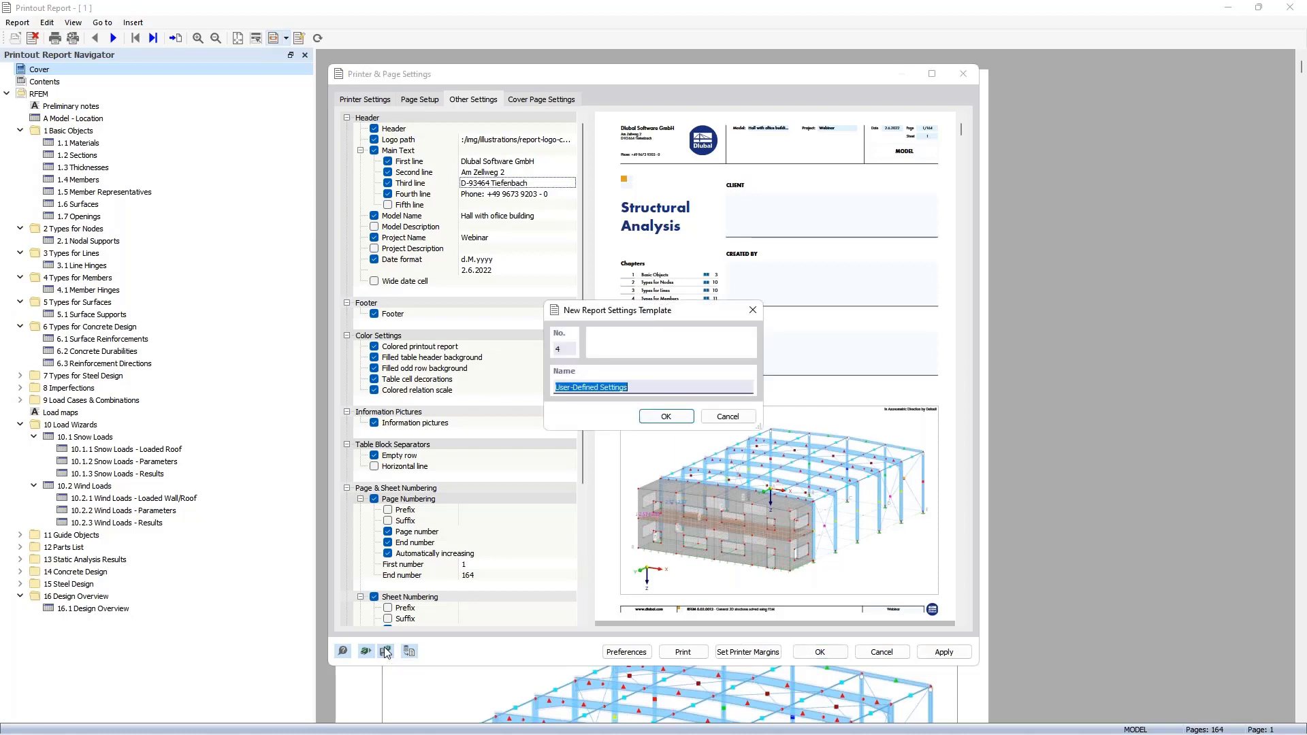
type("Dlubal")
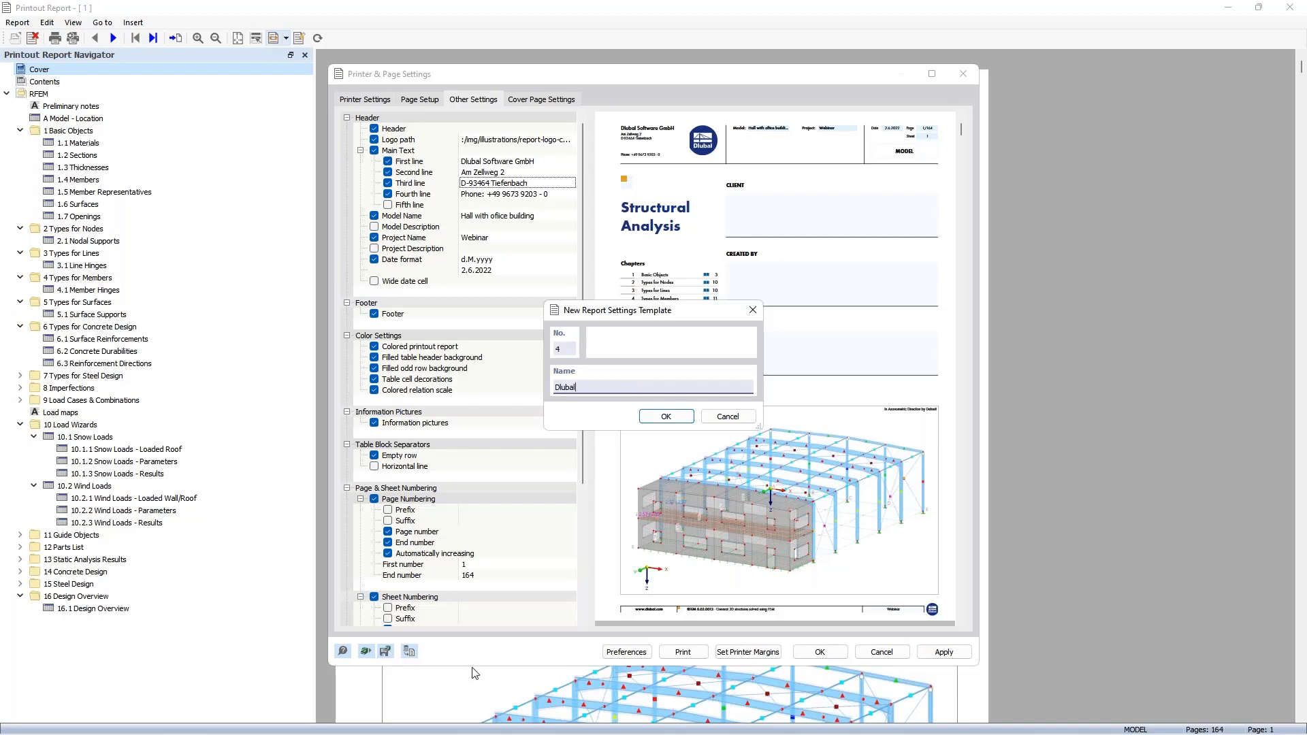
left_click(666, 416)
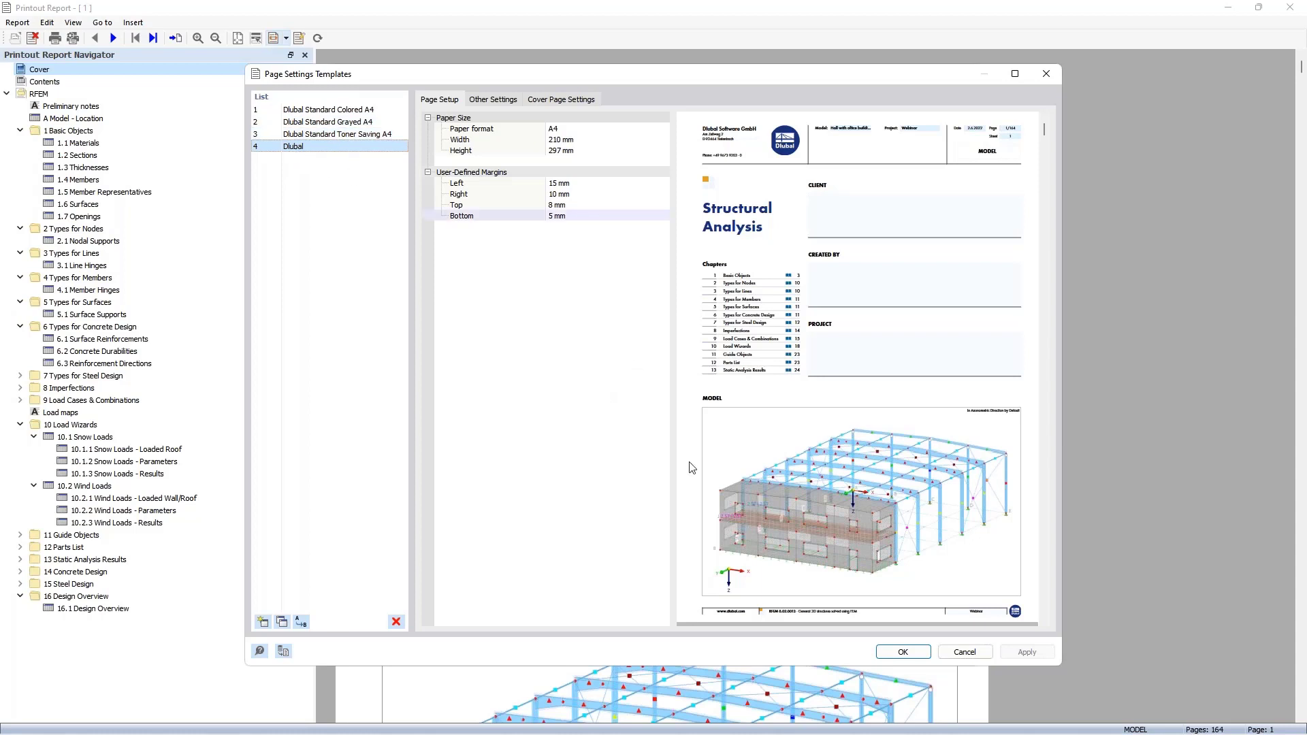
left_click(903, 653)
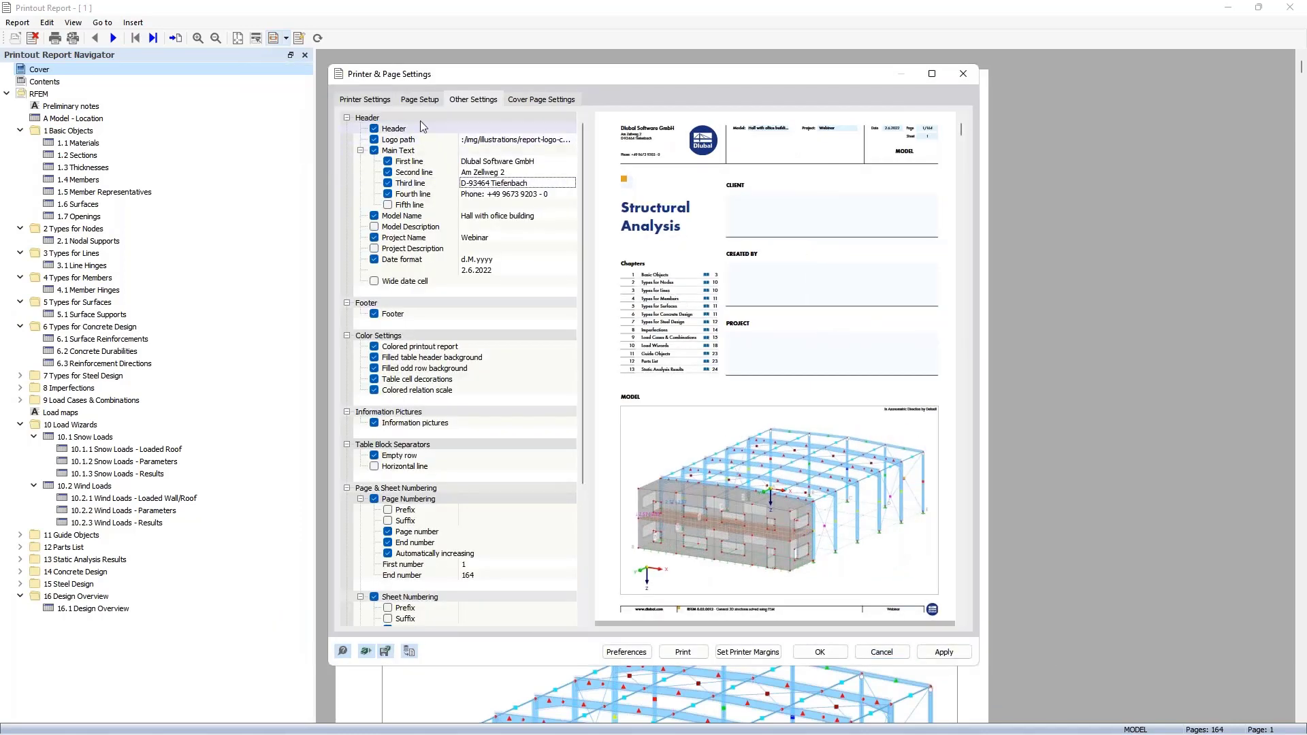
Enter the client's name under Client and the author's name under Created by in the cover page settings
left_click(536, 102)
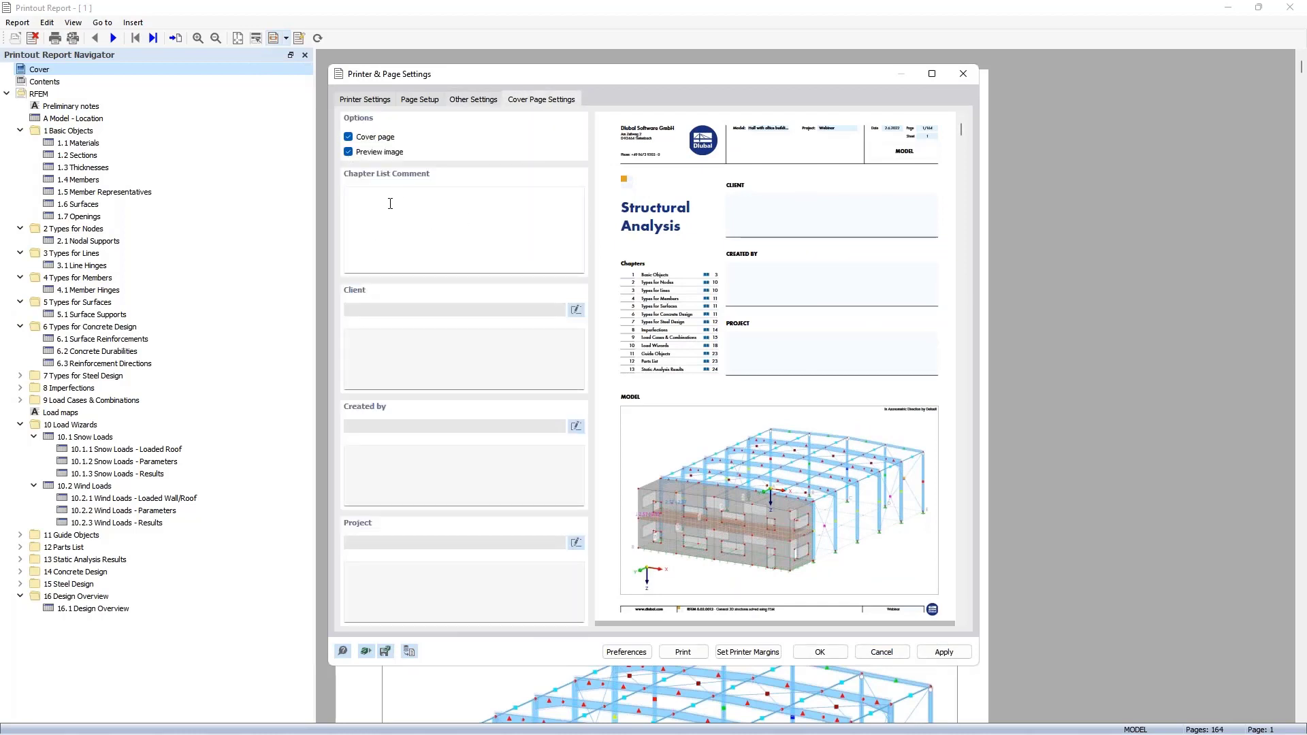
left_click(452, 356)
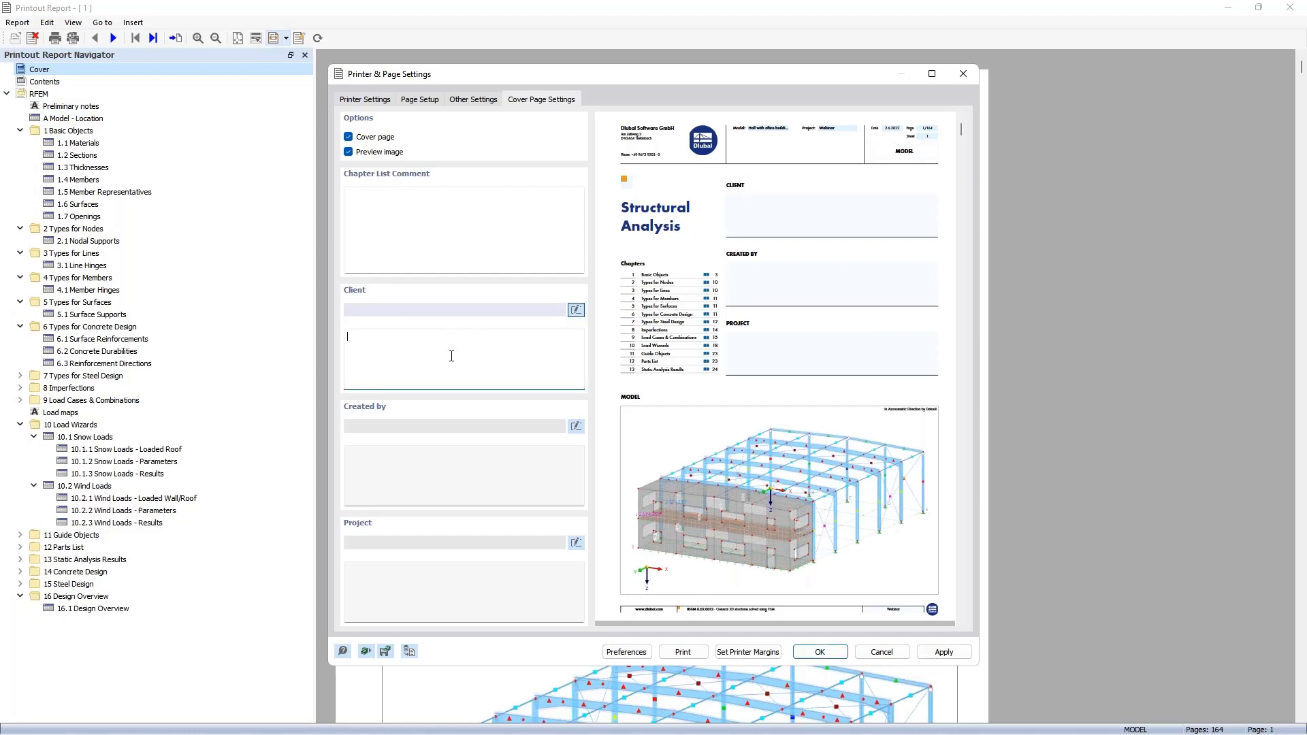
type("John Doe")
left_click(380, 465)
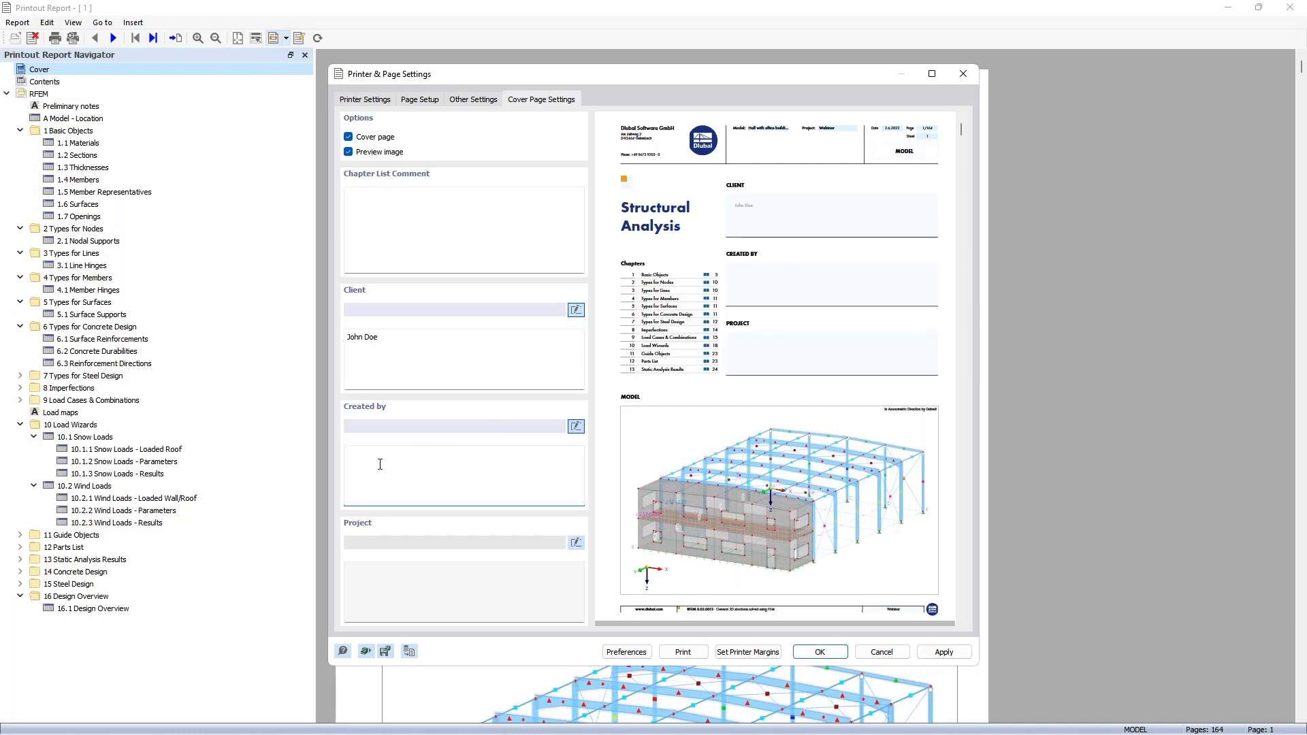
type("A. Hörold")
Enter "Steel hall with office building" as the cover page's project text and accept the page settings
left_click(576, 543)
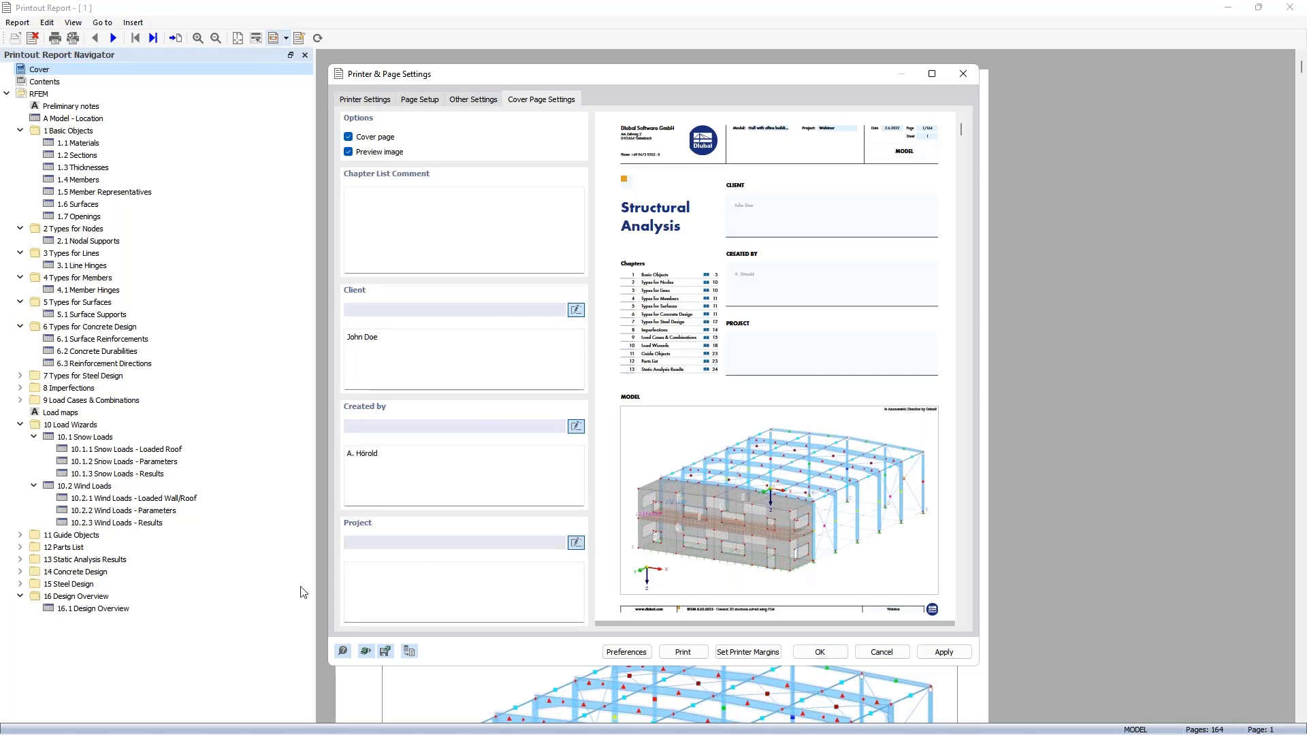
left_click(392, 584)
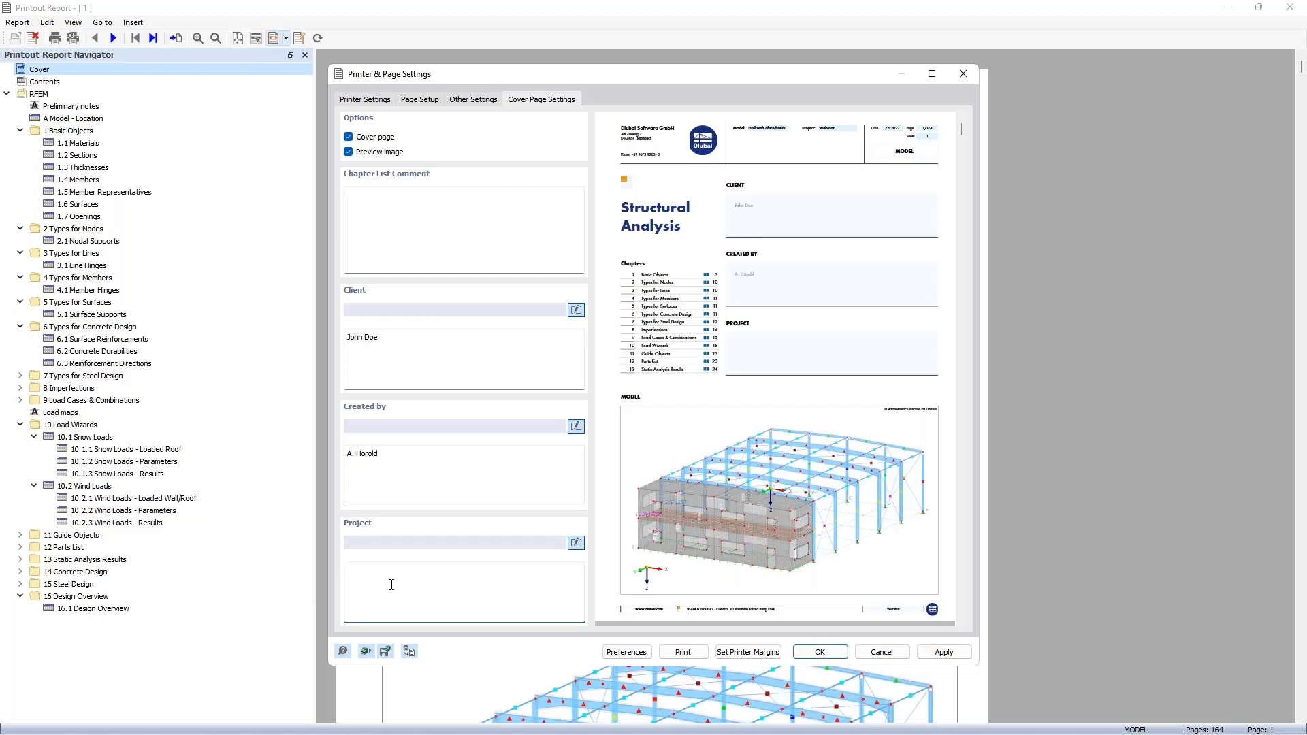
type("Steel hall with office building")
left_click(821, 652)
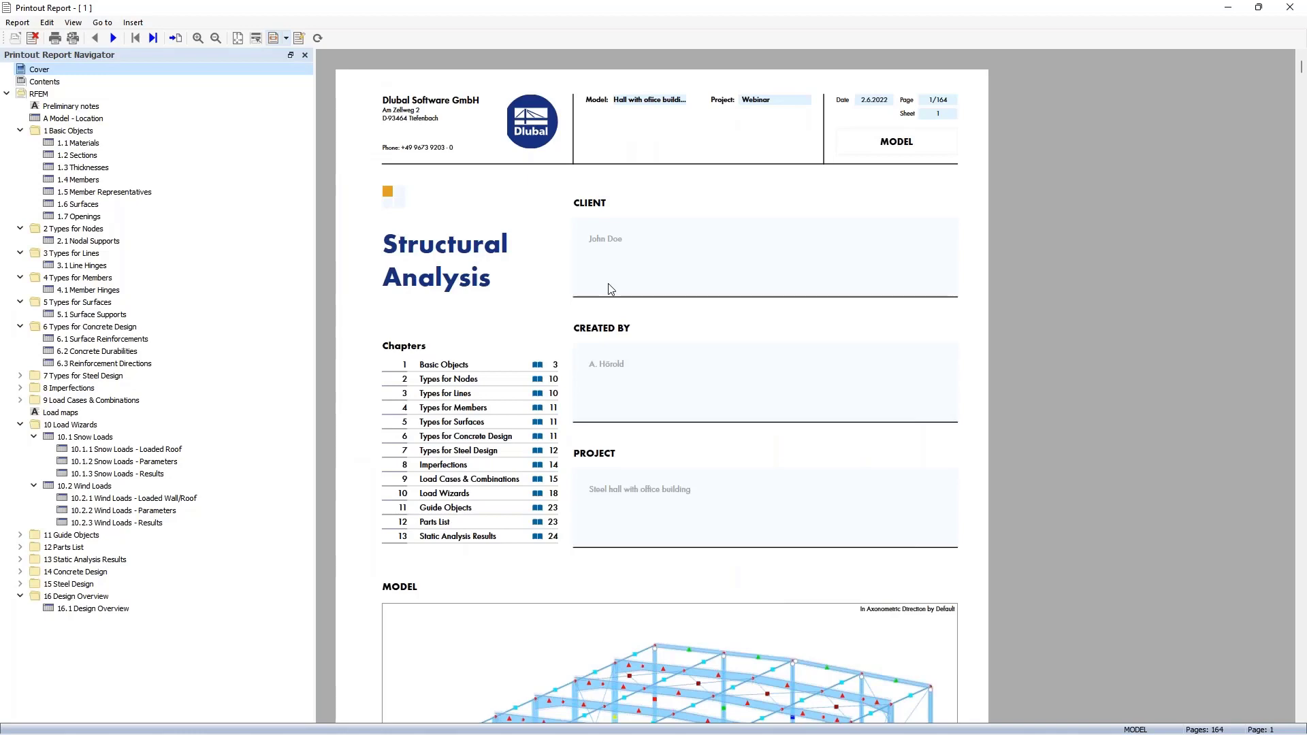
Check the updated cover page and its model image, and look up where the header's logo path is set
scroll(611, 289, "down", 5)
scroll(644, 373, "up", 3)
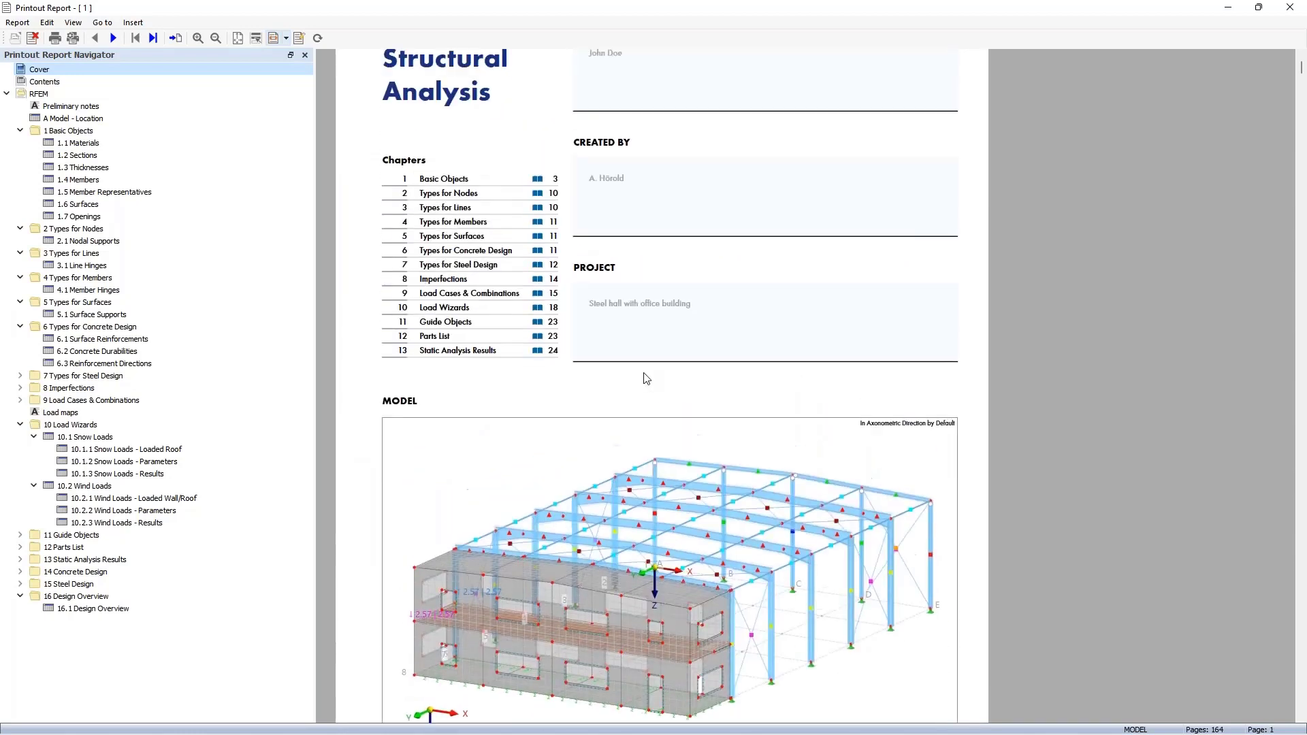
scroll(646, 378, "up", 2)
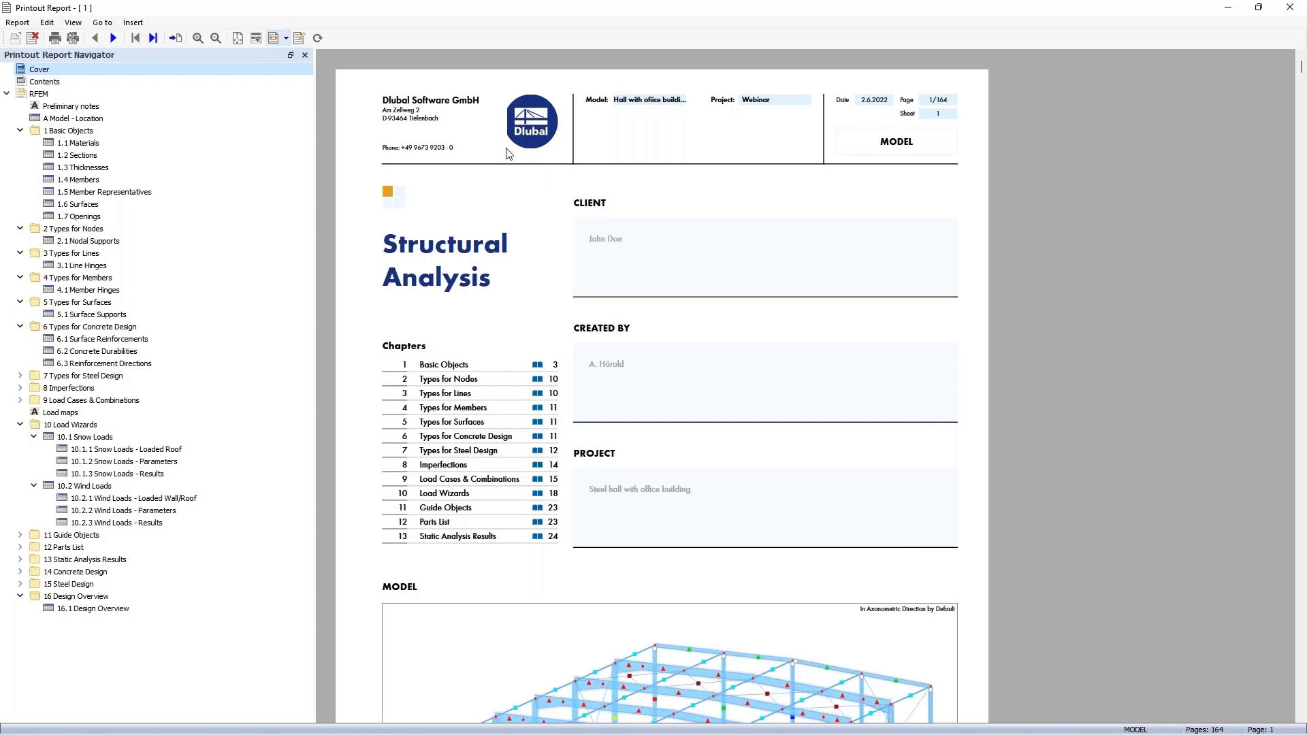
right_click(475, 225)
left_click(524, 288)
left_click(475, 100)
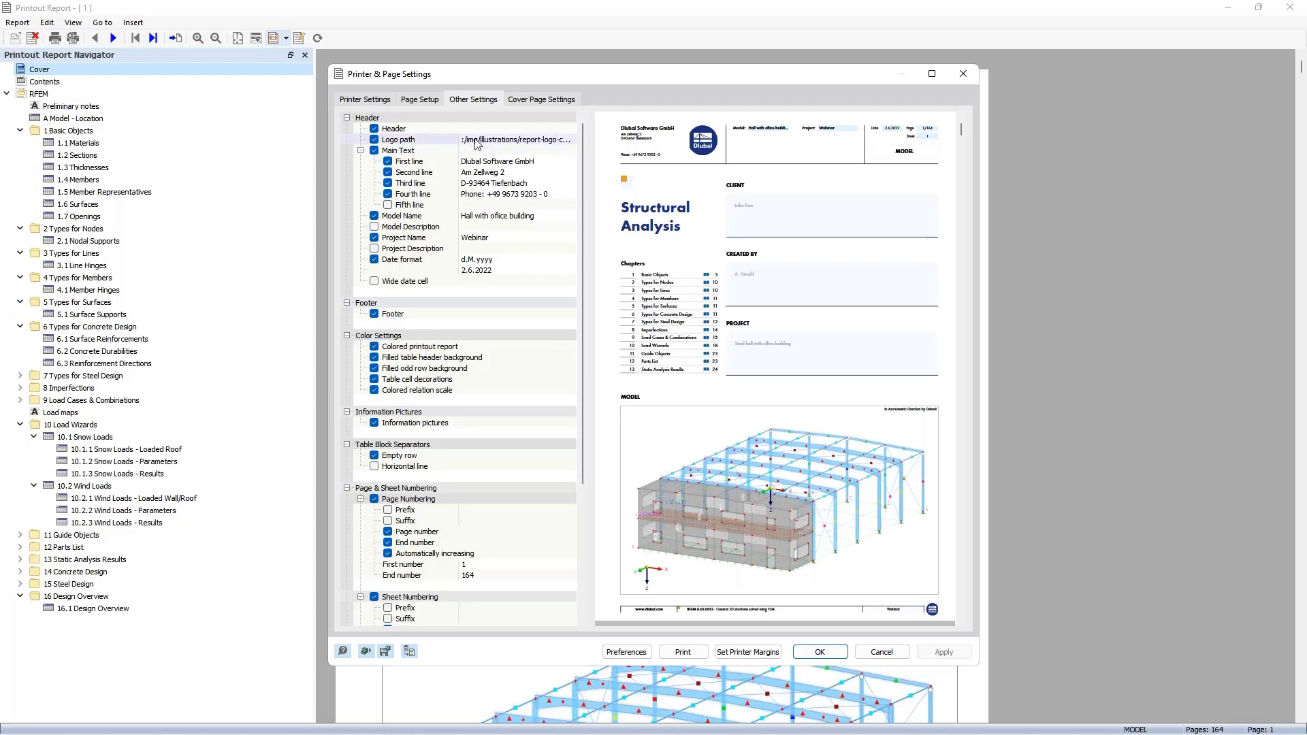
left_click(866, 652)
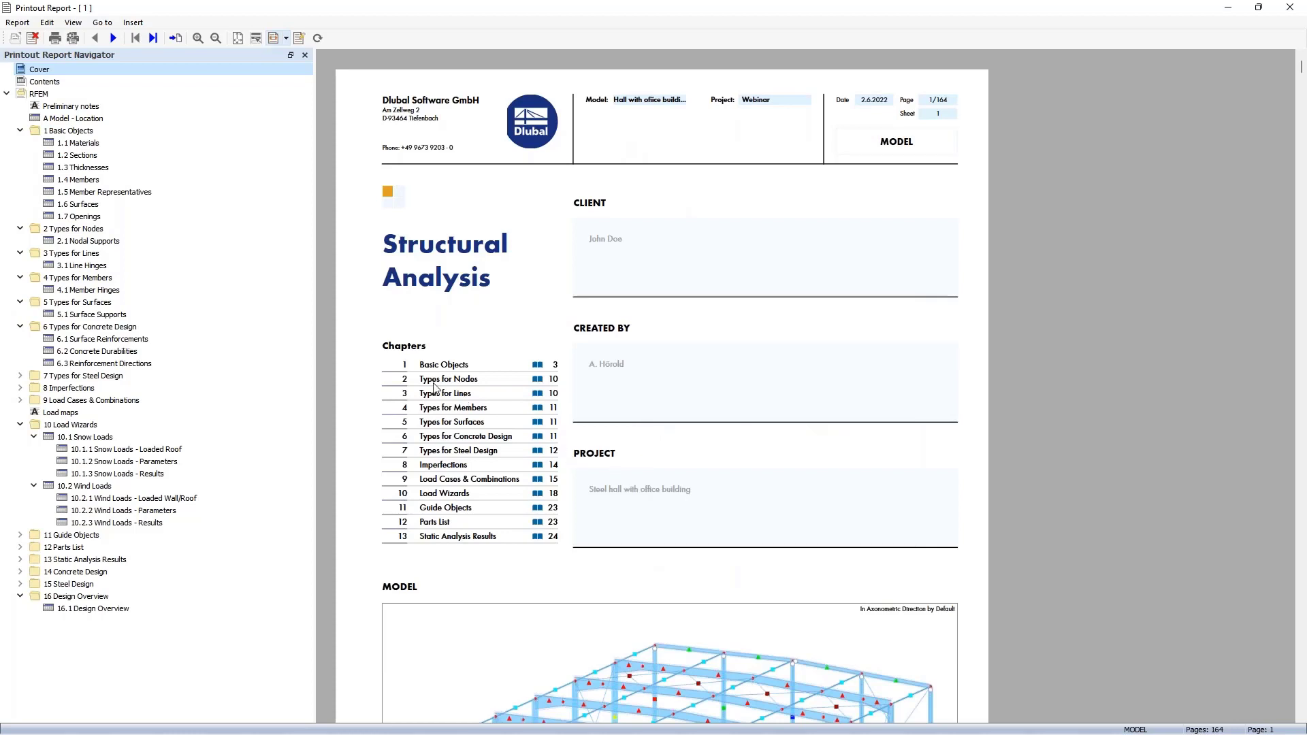
Move chapter 6 Types for Concrete Design to the top of the RFEM chapters
scroll(489, 359, "down", 3)
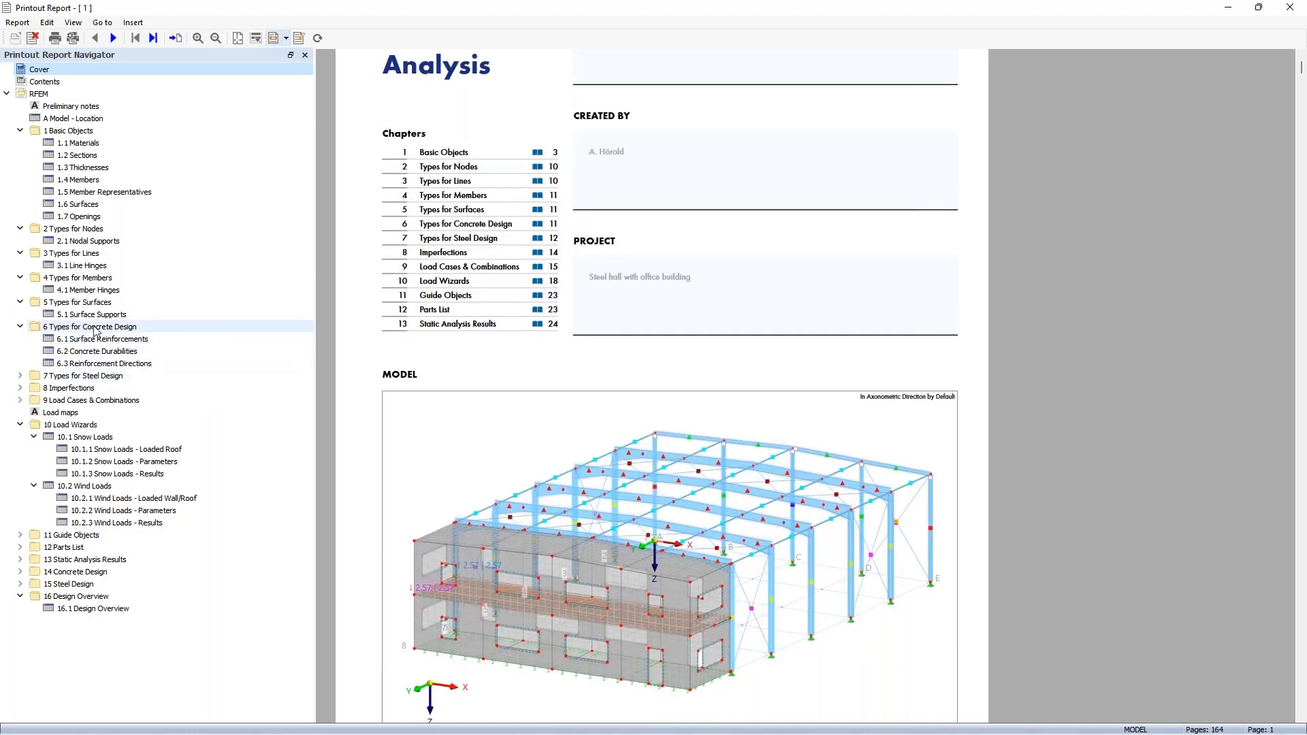
left_click(95, 328)
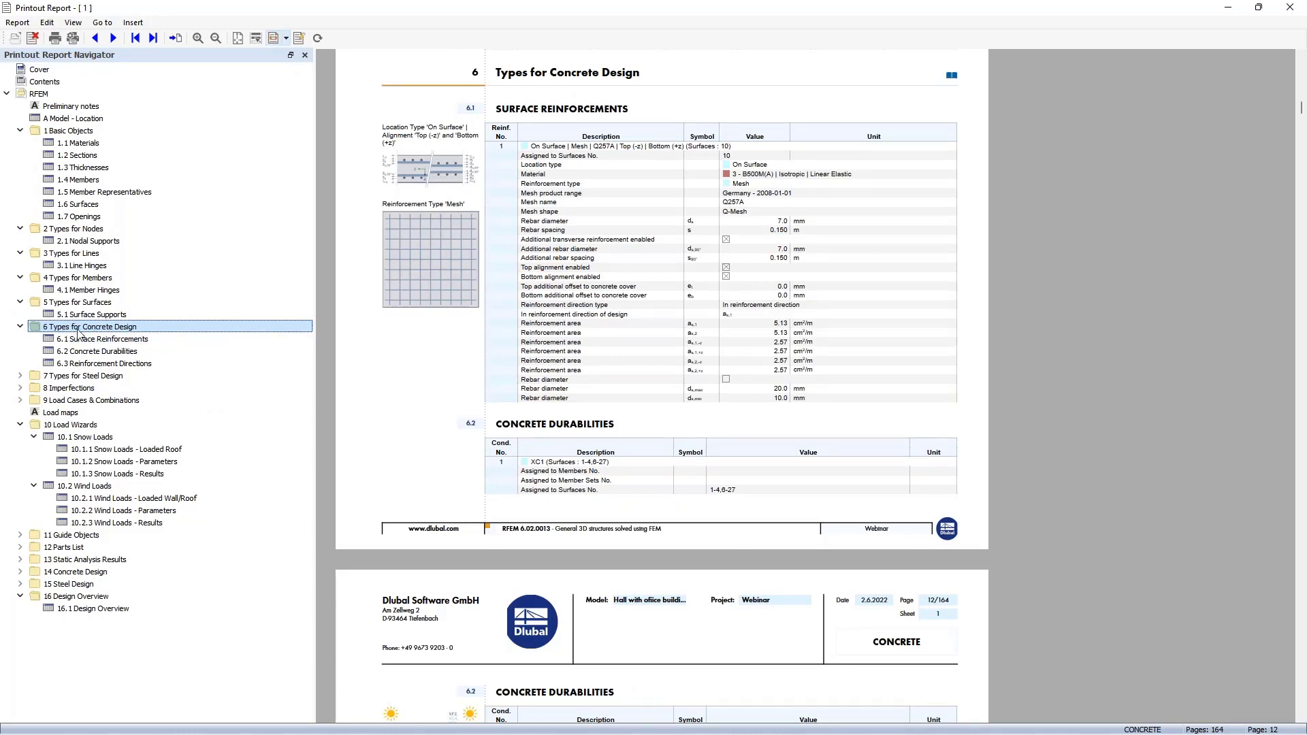
right_click(97, 328)
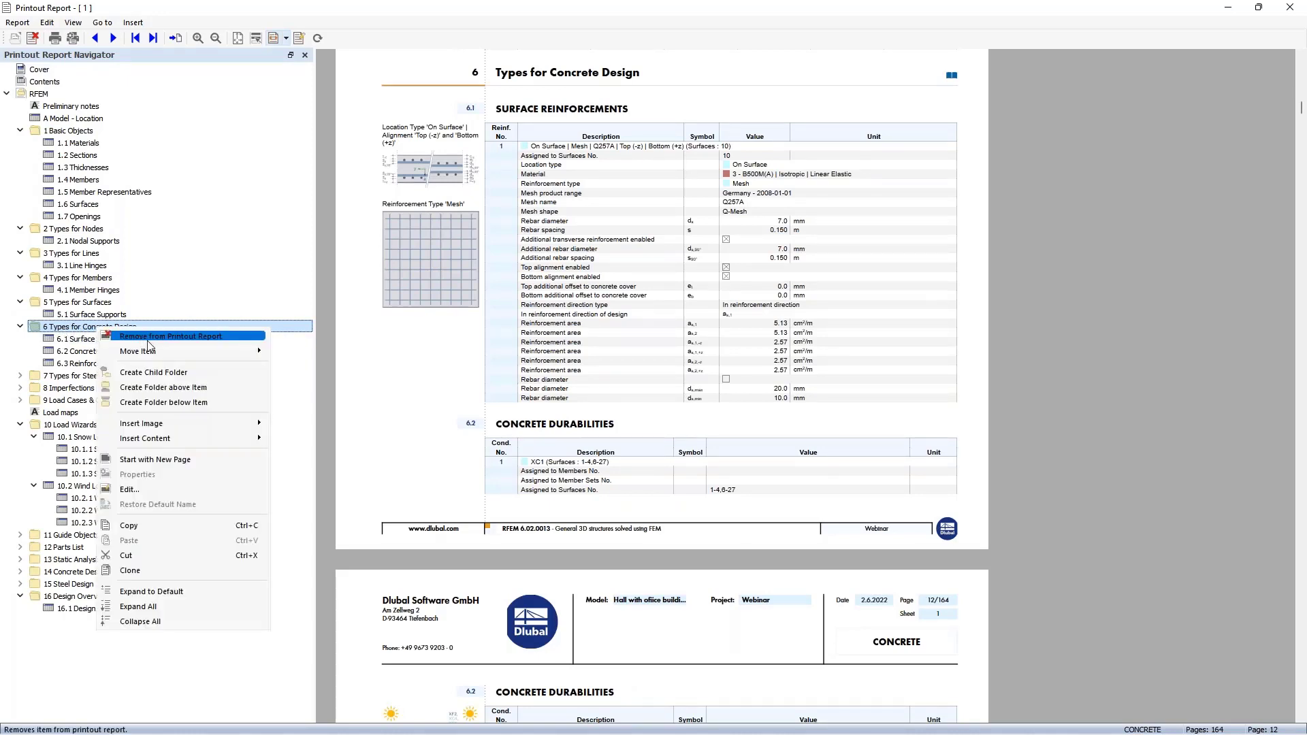
mouse_move(165, 353)
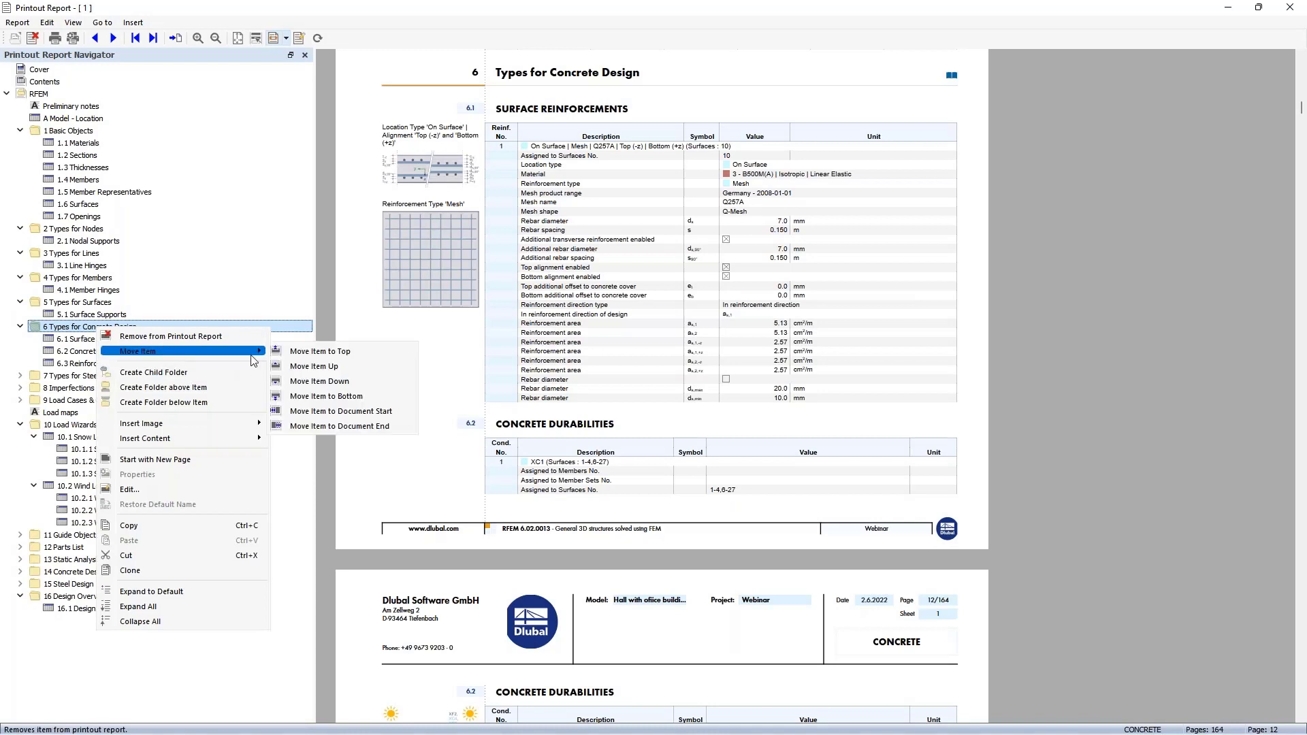
left_click(320, 352)
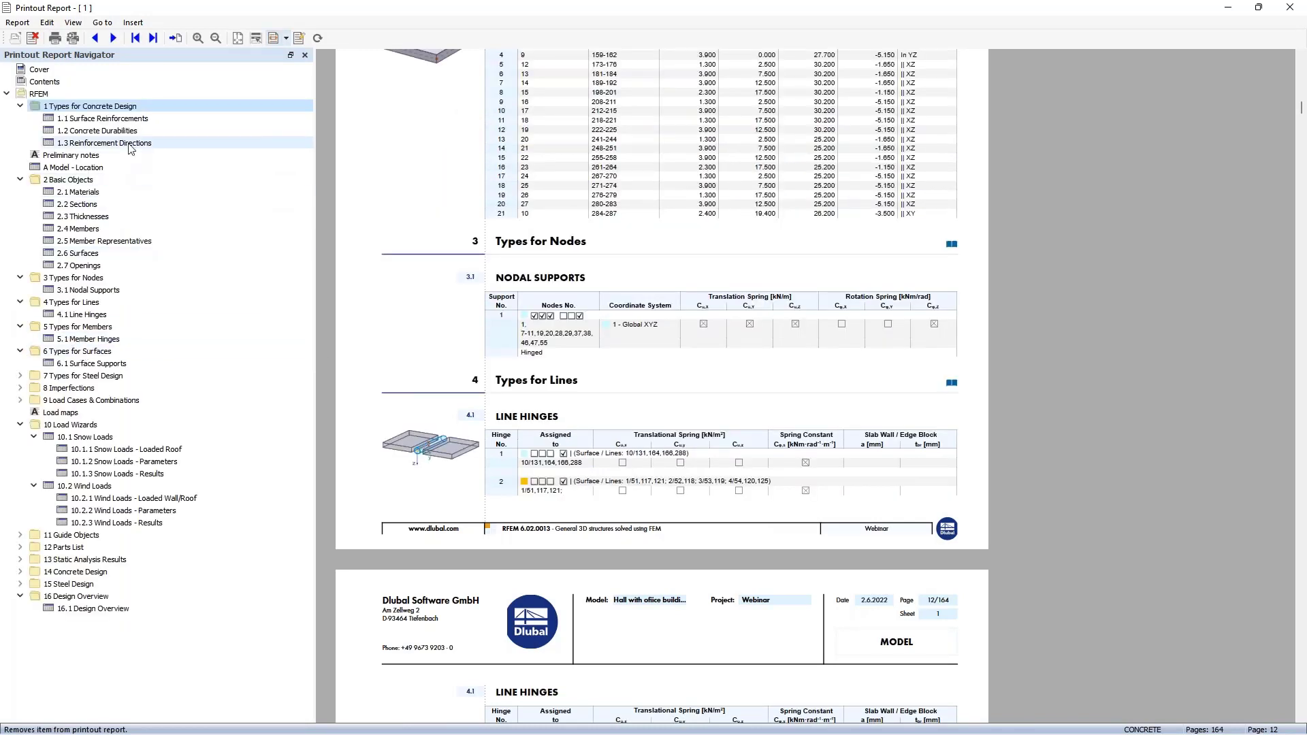
Move the Types for Concrete Design chapter down past Preliminary notes and Model - Location, and on to between Types for Lines and Types for Members
right_click(127, 107)
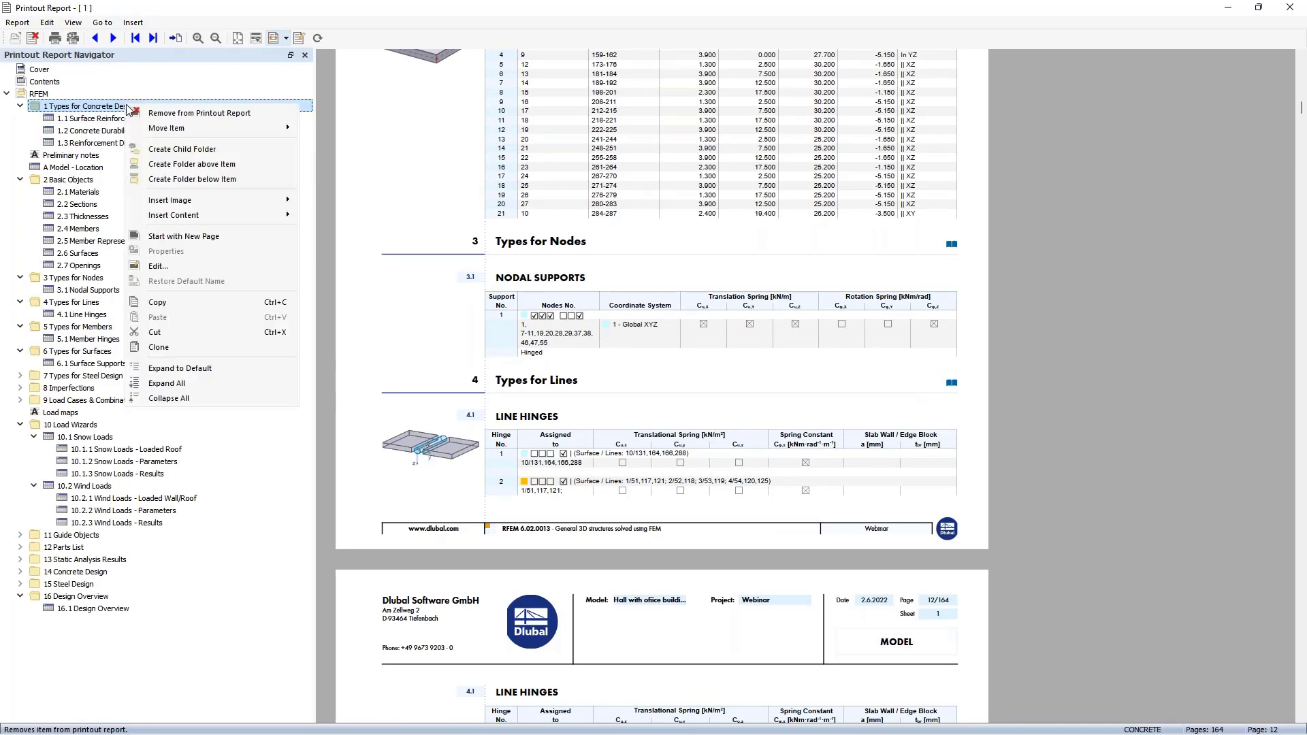
mouse_move(218, 135)
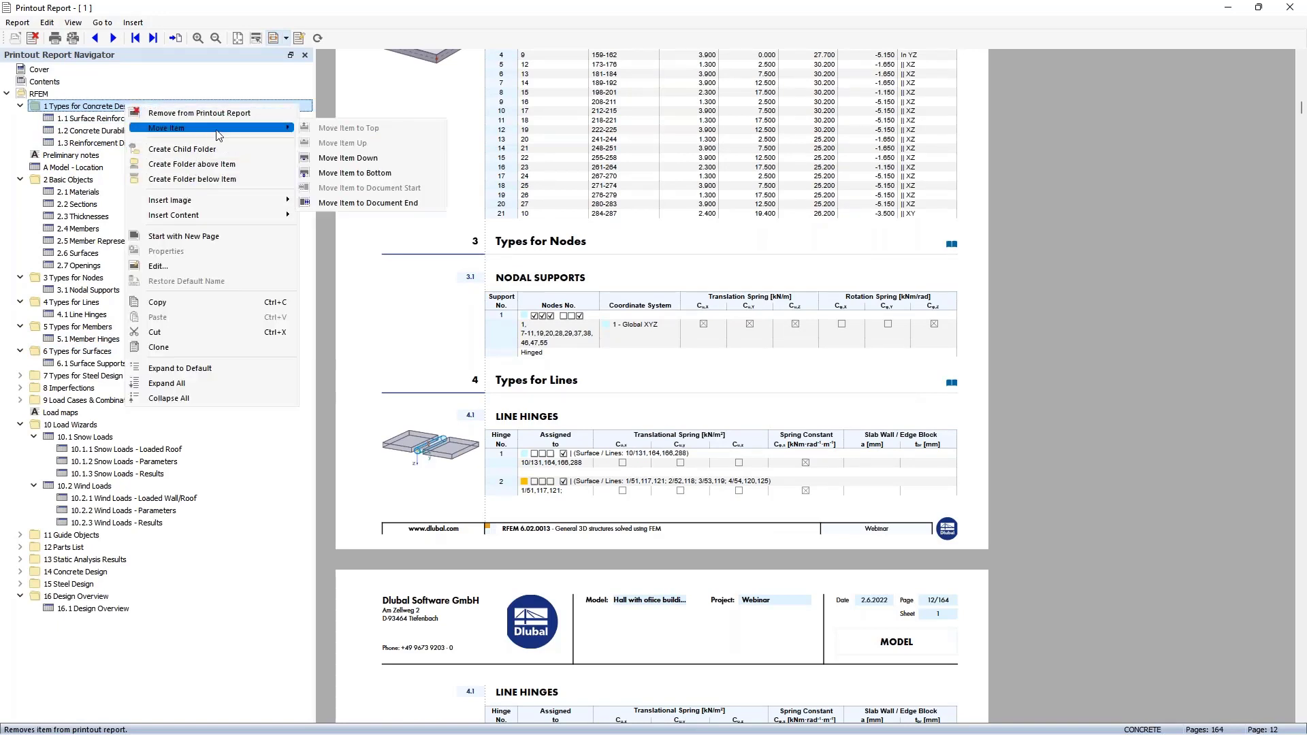
left_click(366, 159)
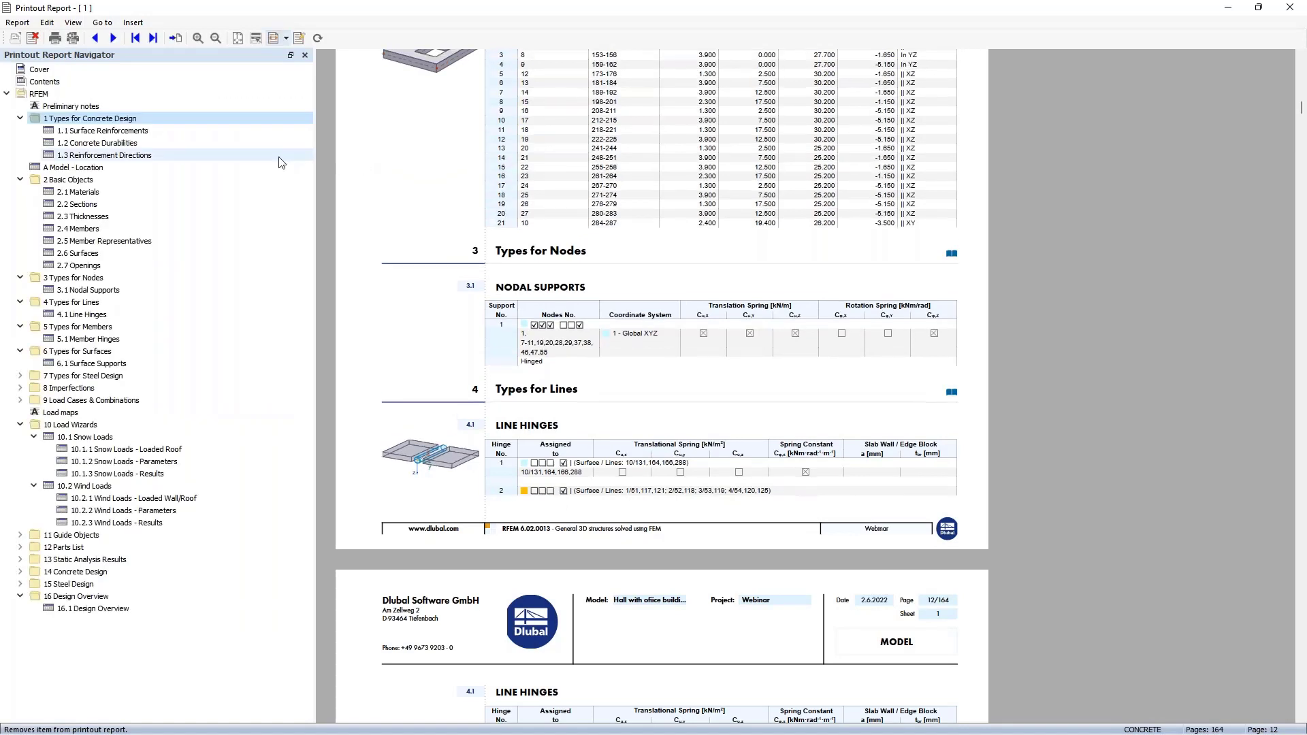
right_click(165, 117)
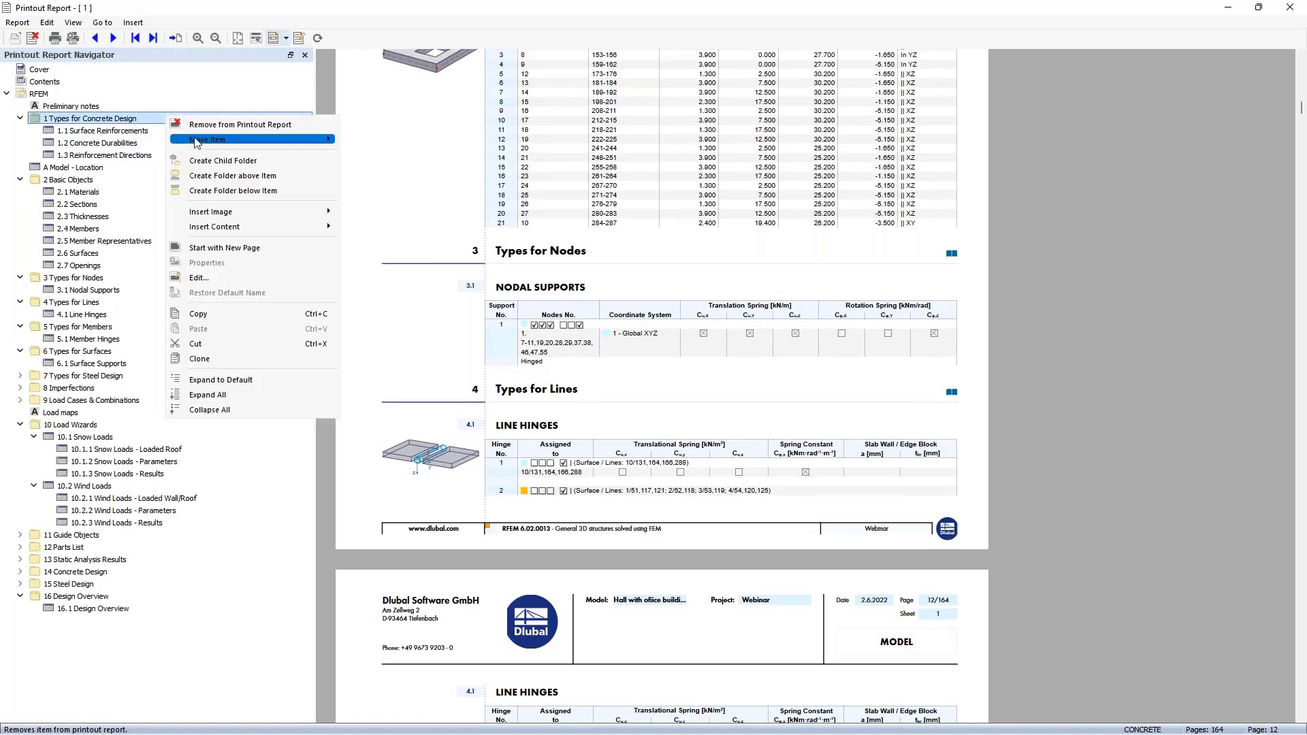
mouse_move(251, 148)
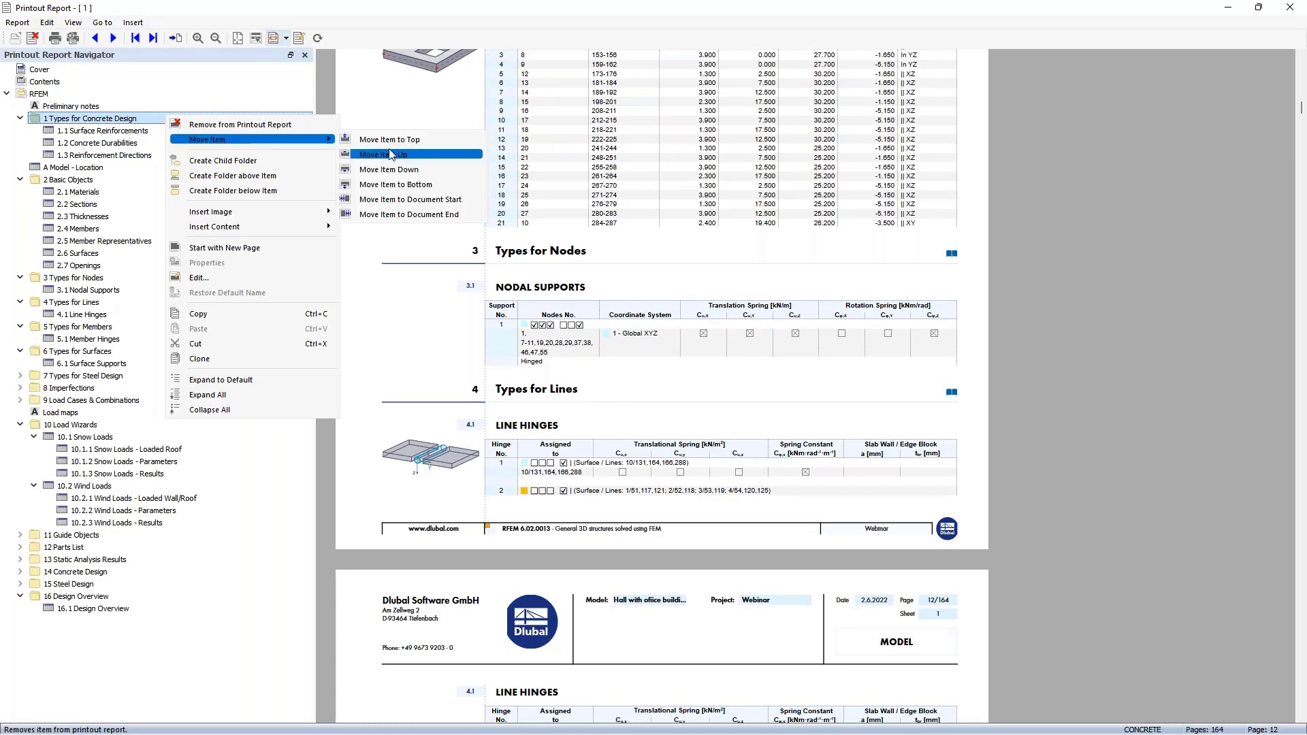
left_click(409, 171)
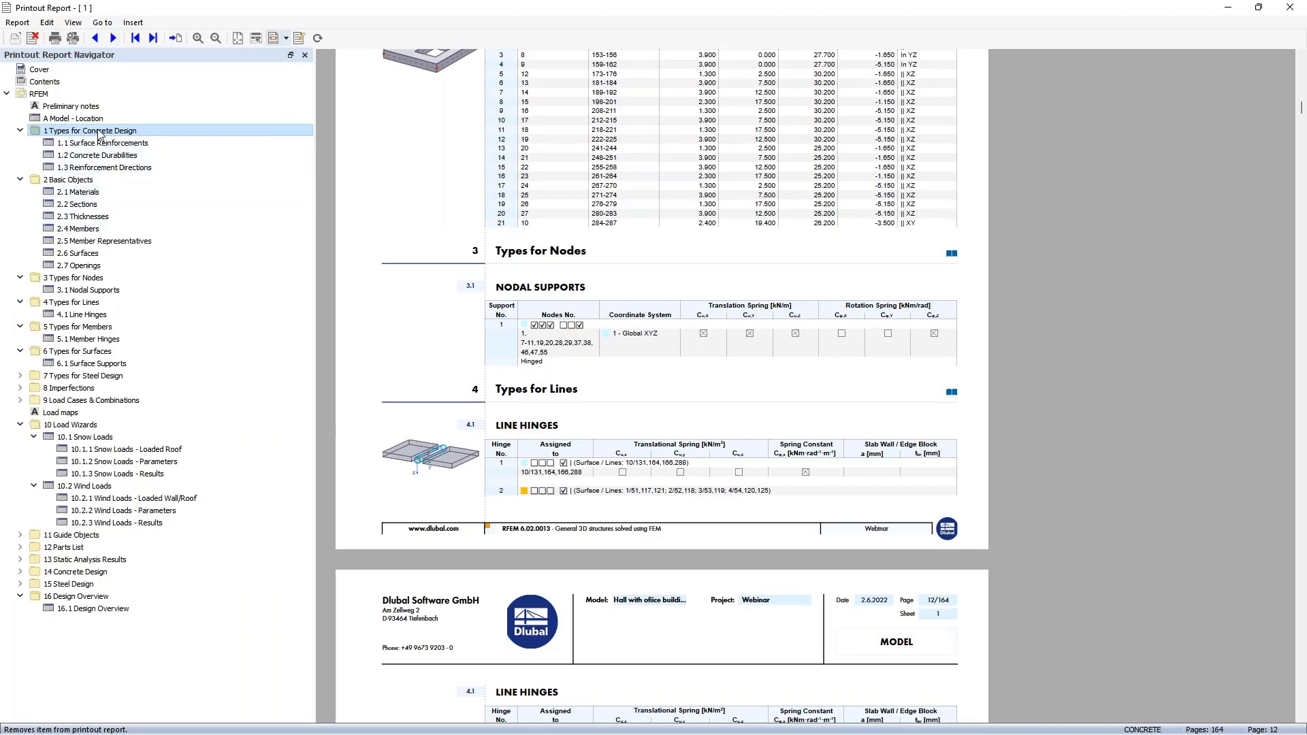
left_click_drag(99, 134, 75, 331)
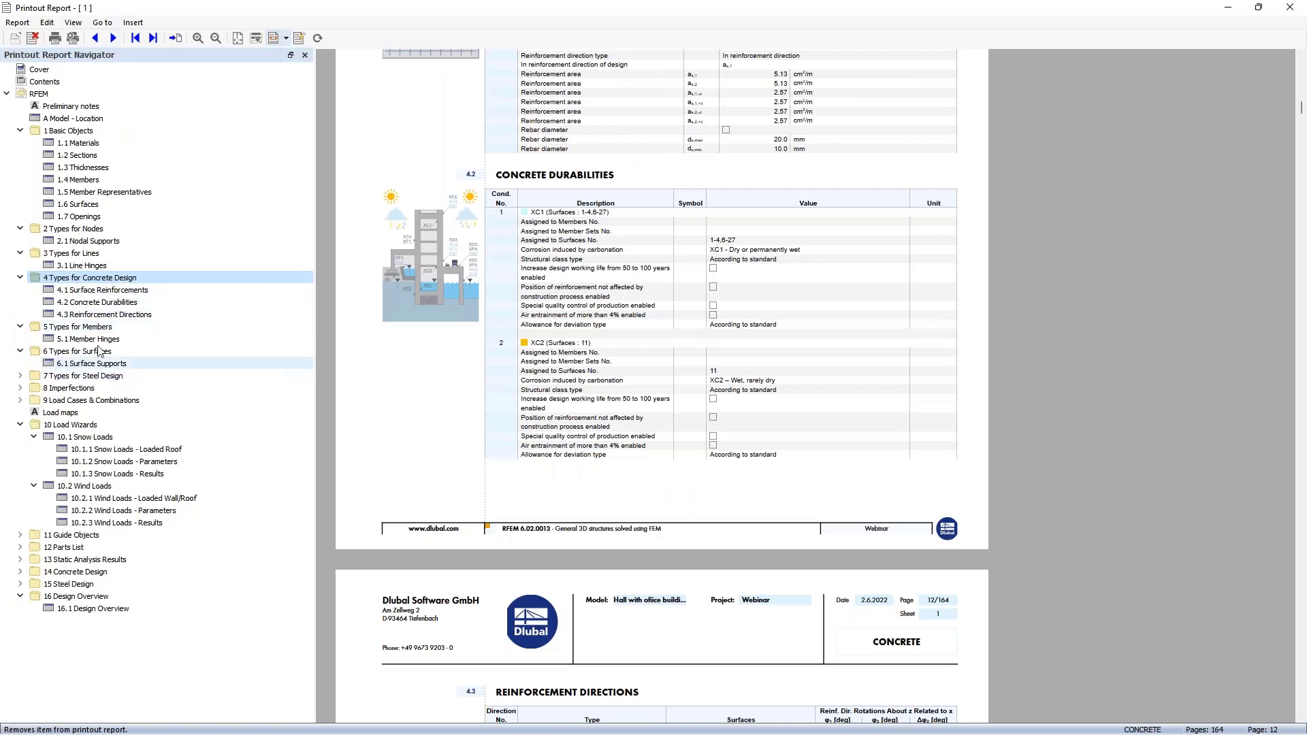
Create a folder named Test above the Types for Concrete Design chapter and delete that folder again
right_click(90, 280)
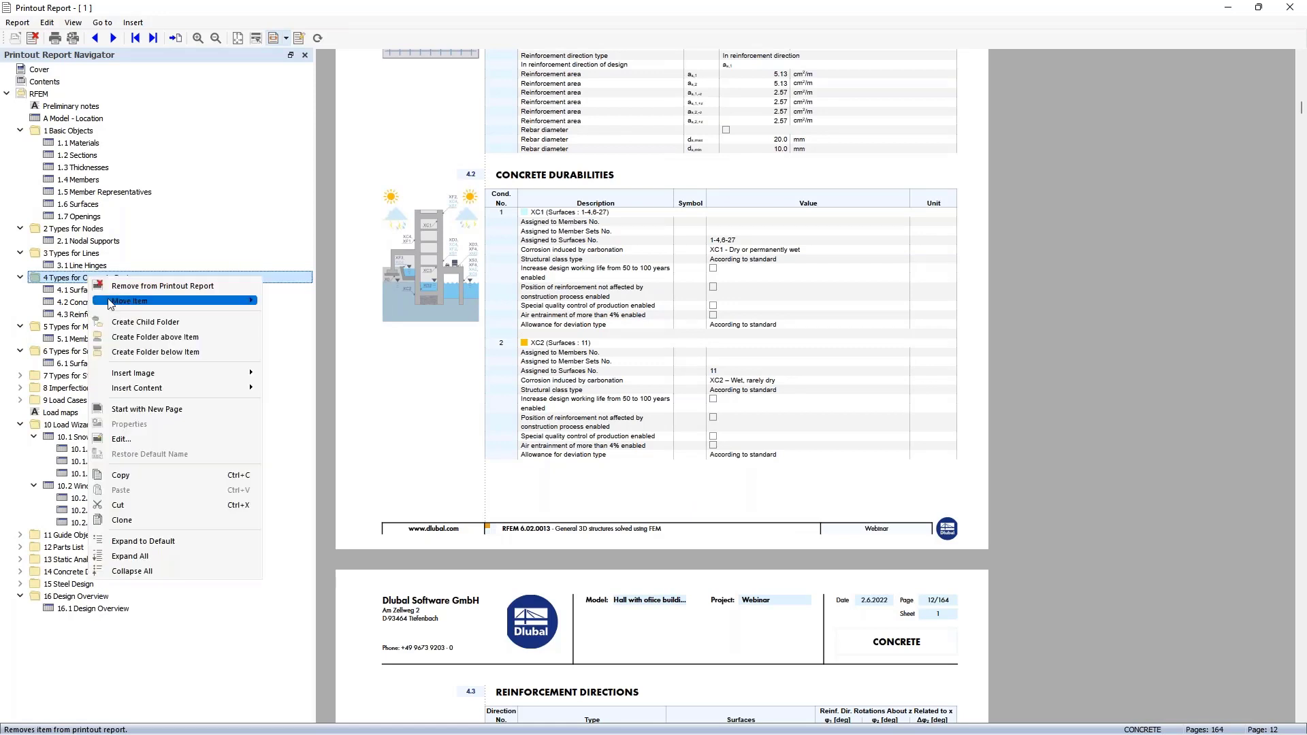
left_click(184, 339)
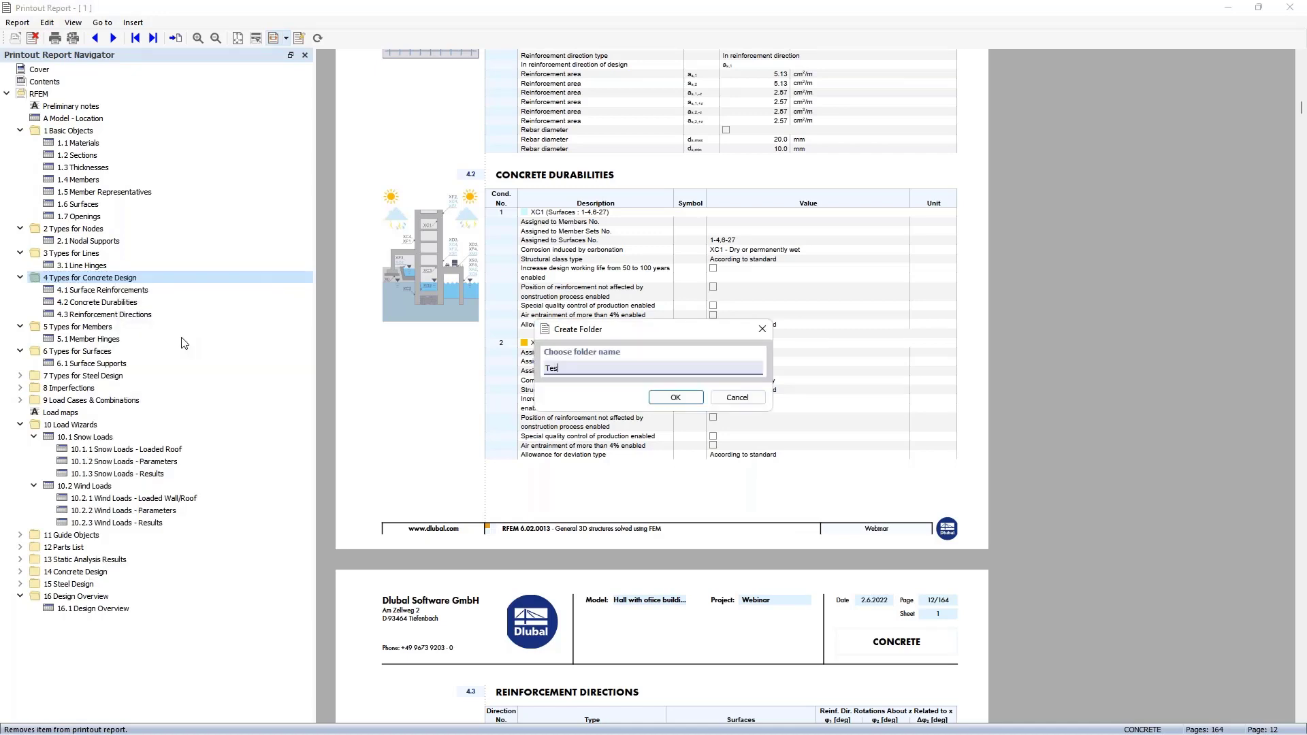
key("Return")
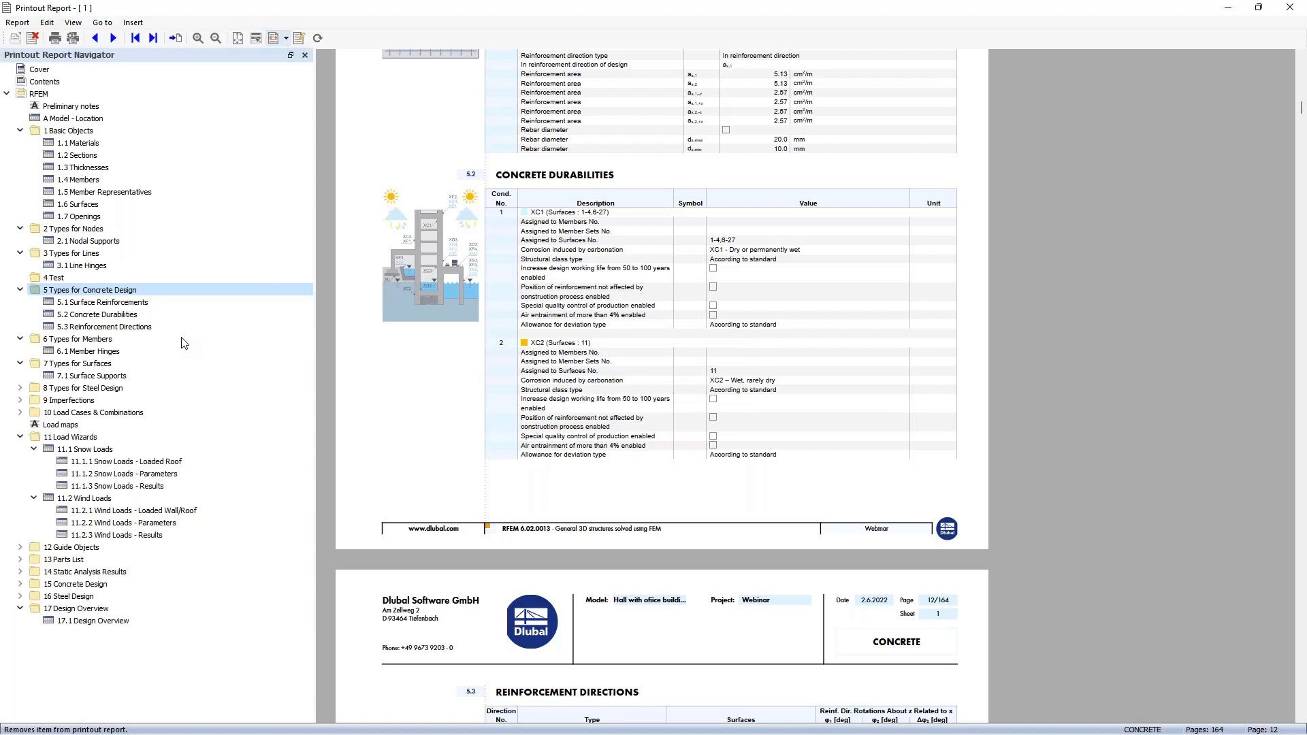
left_click(57, 280)
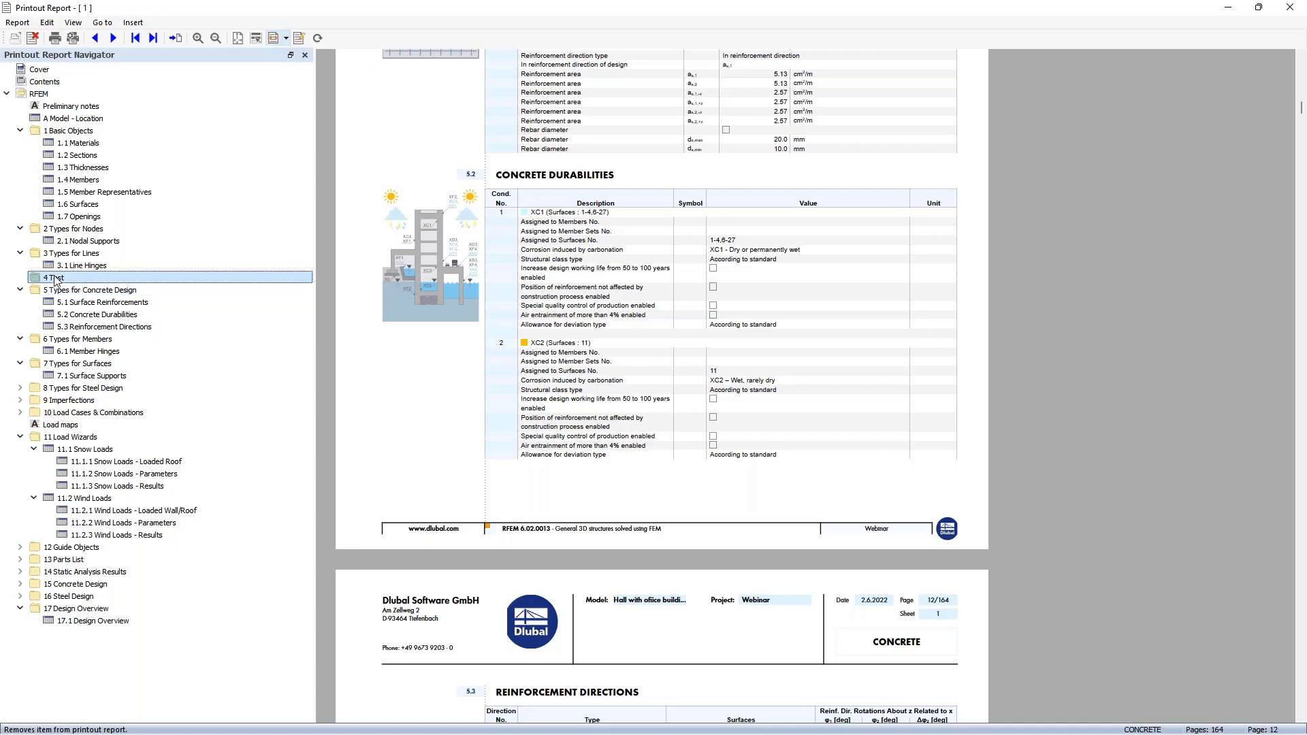
key("Delete")
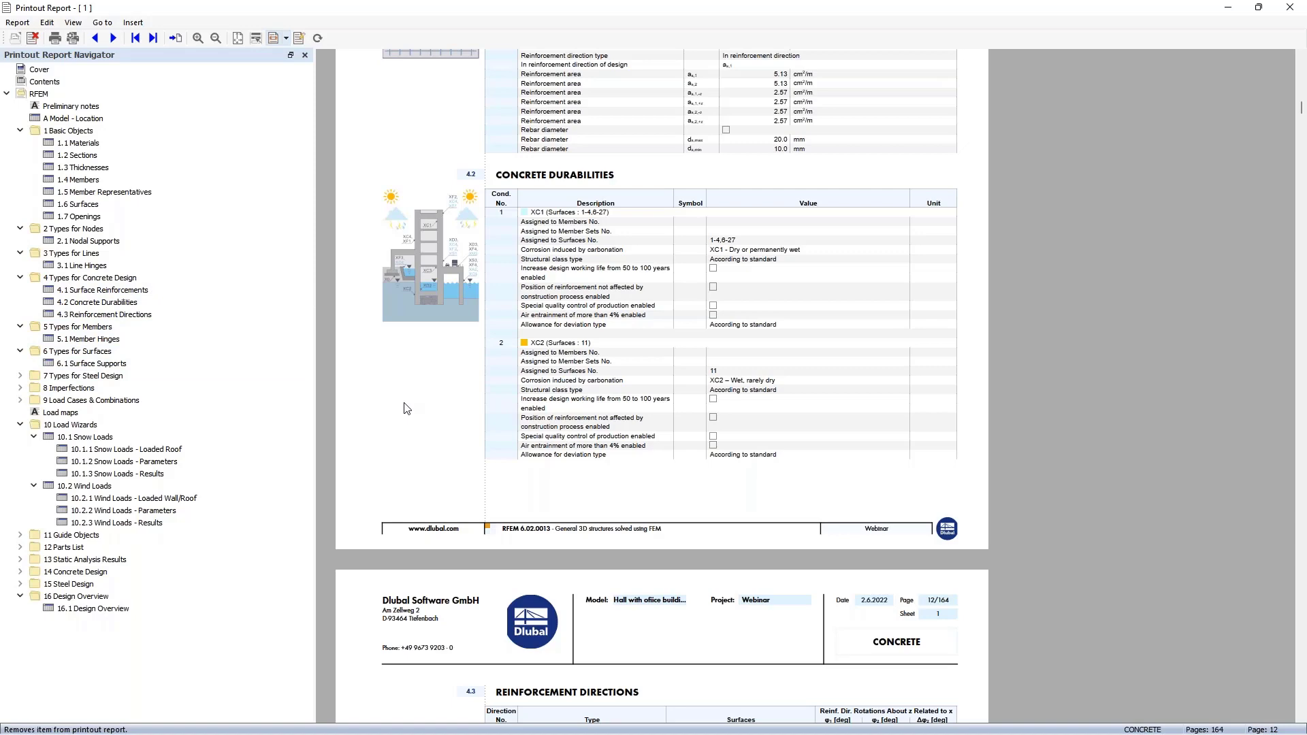
scroll(582, 415, "up", 6)
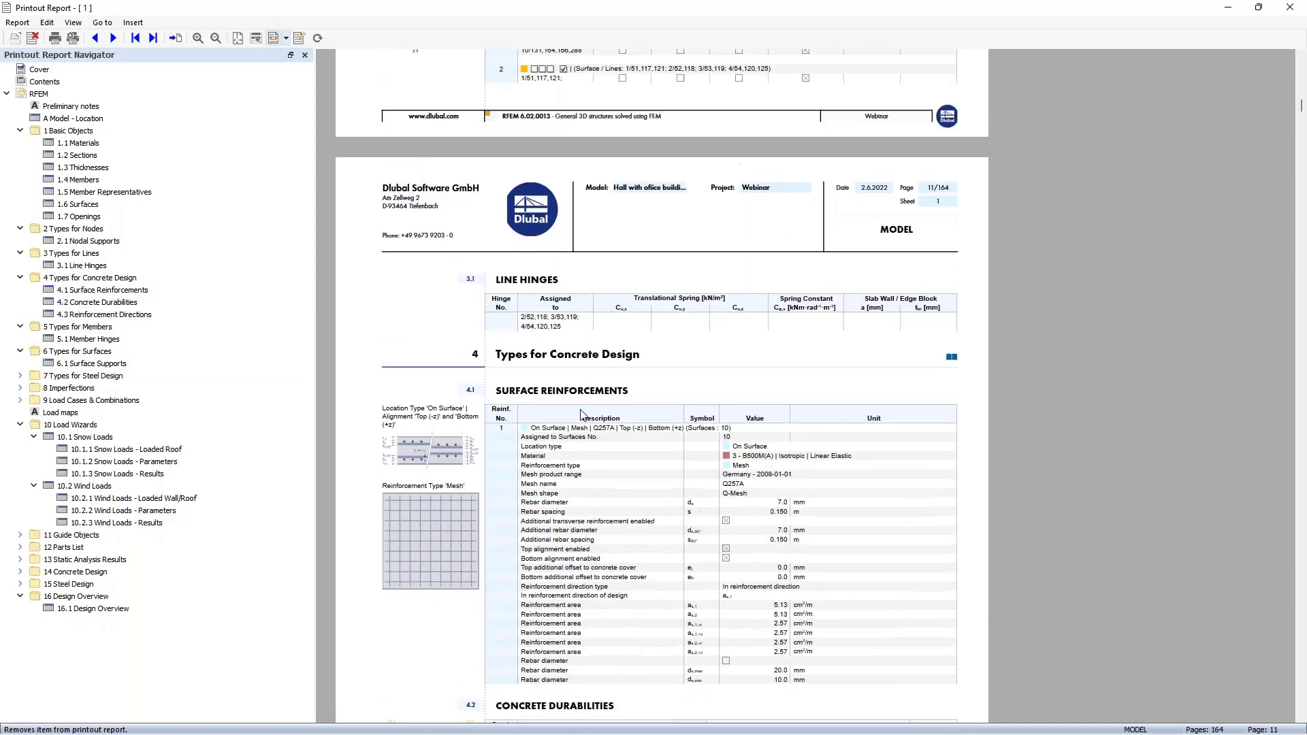
scroll(581, 413, "up", 3)
scroll(581, 413, "down", 3)
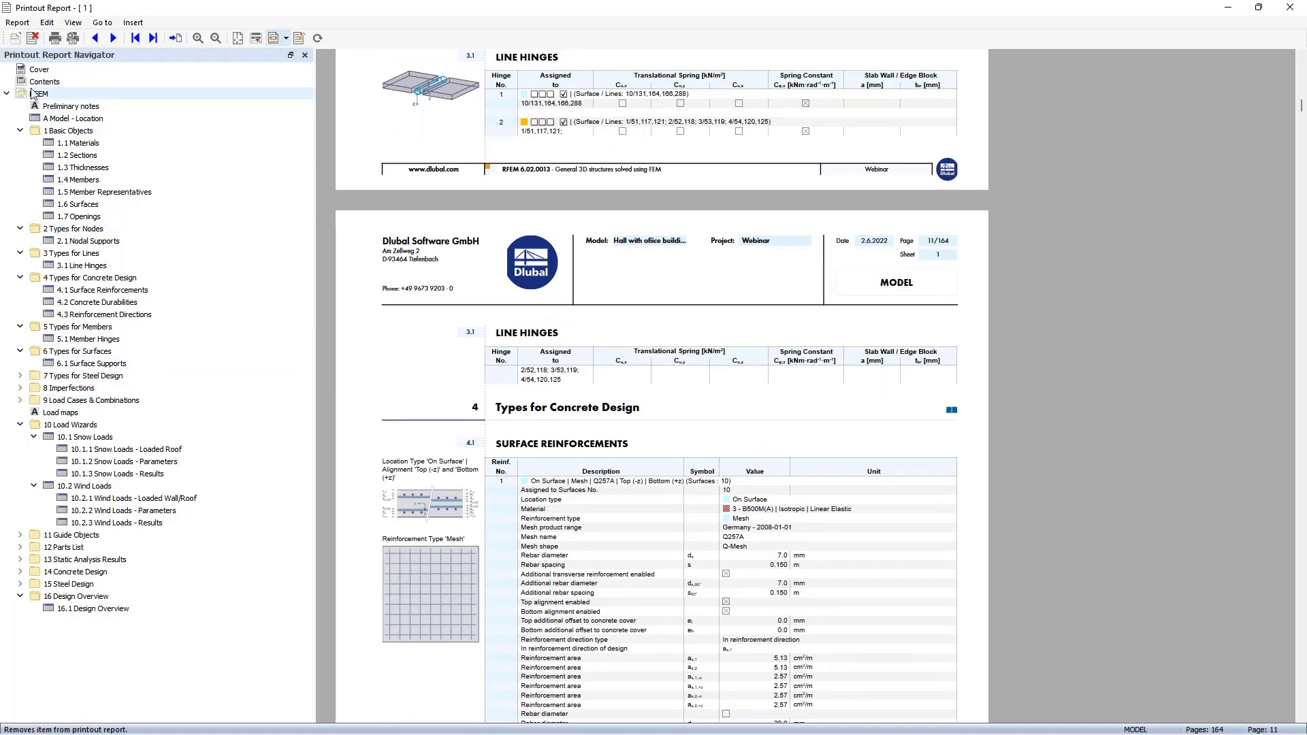
Export the printout report to a PDF file named PR on the Desktop
left_click(15, 23)
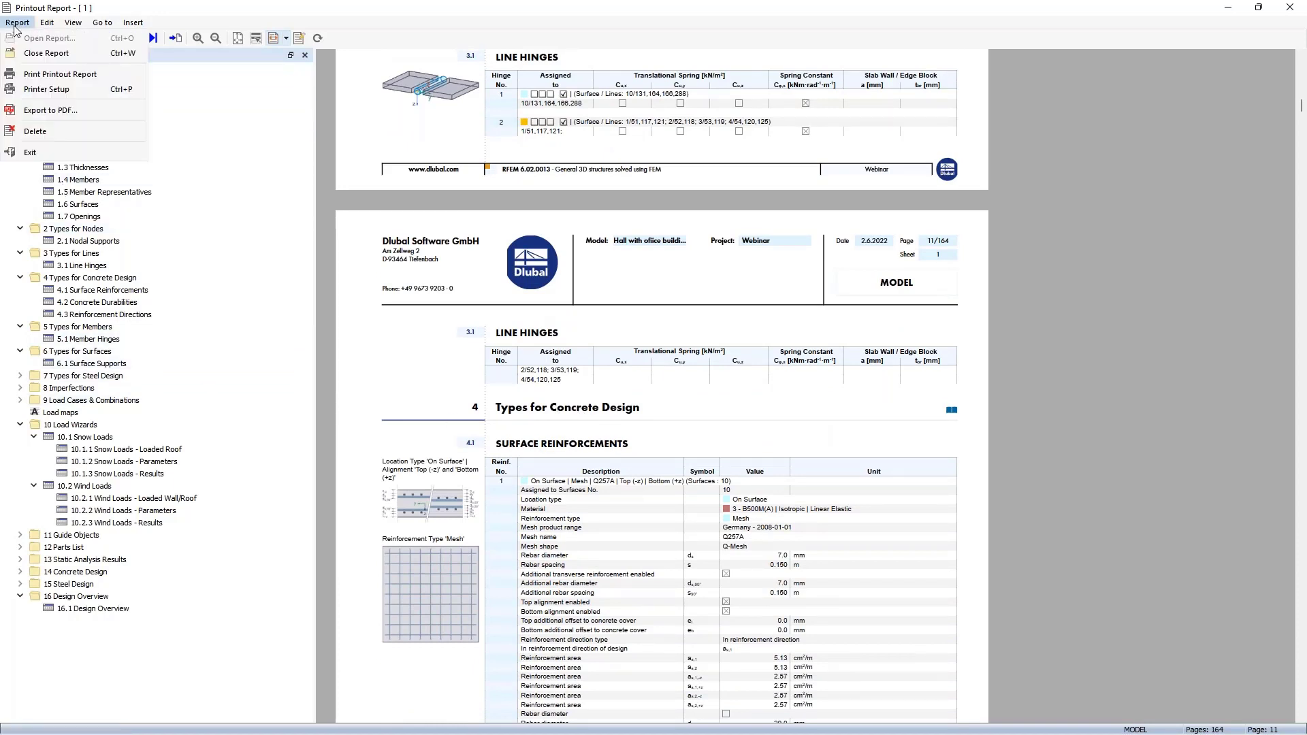
left_click(61, 114)
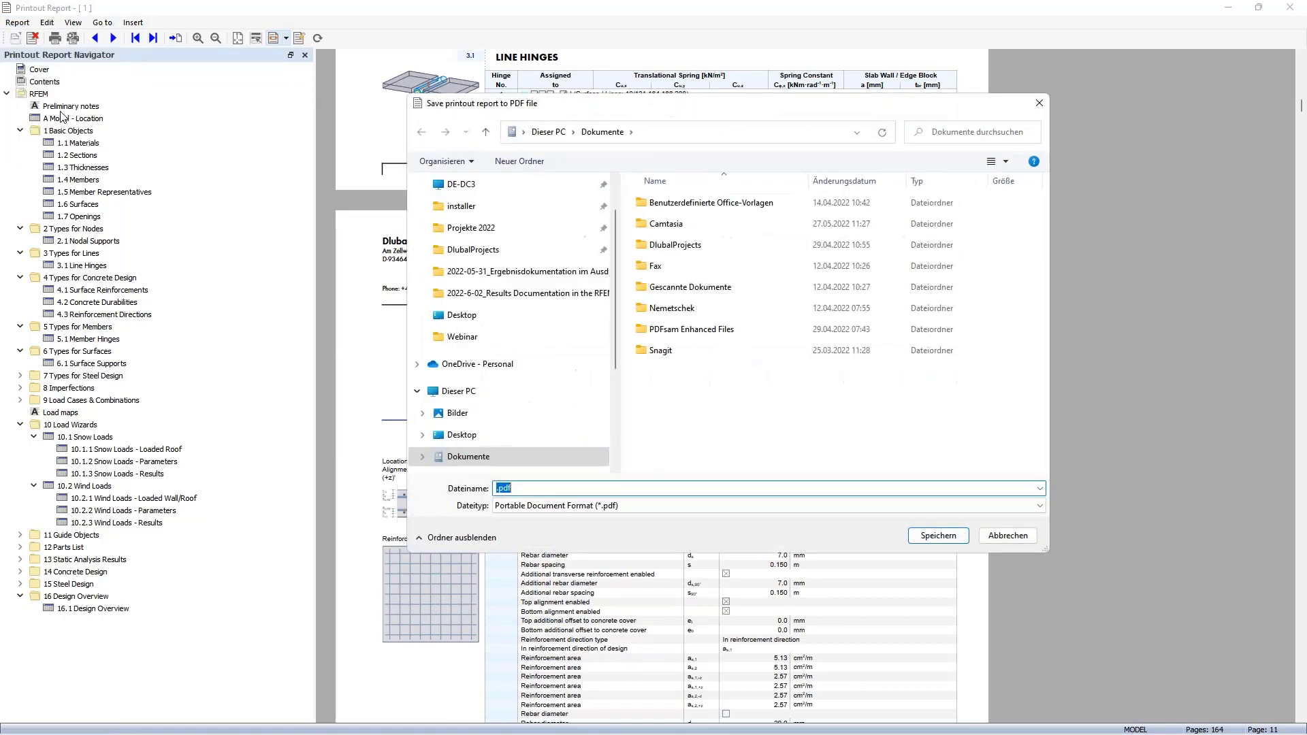
scroll(551, 423, "down", 2)
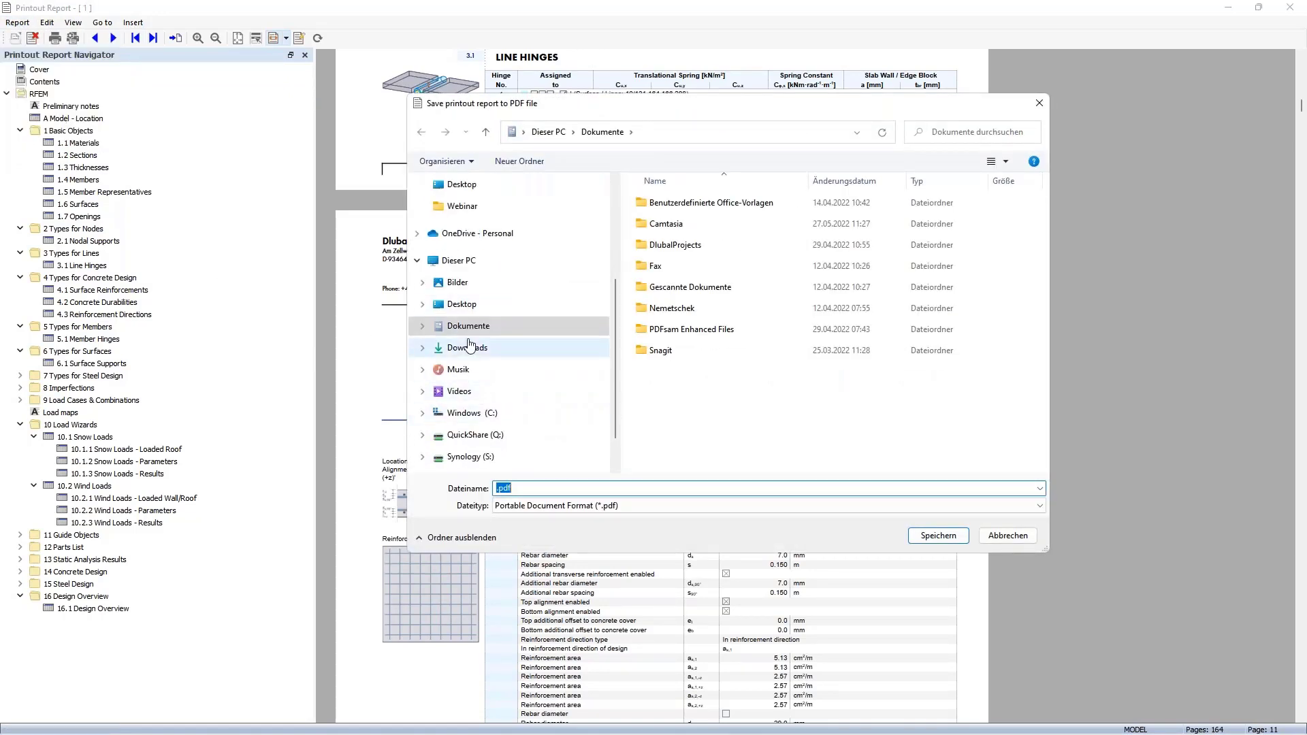
left_click(441, 302)
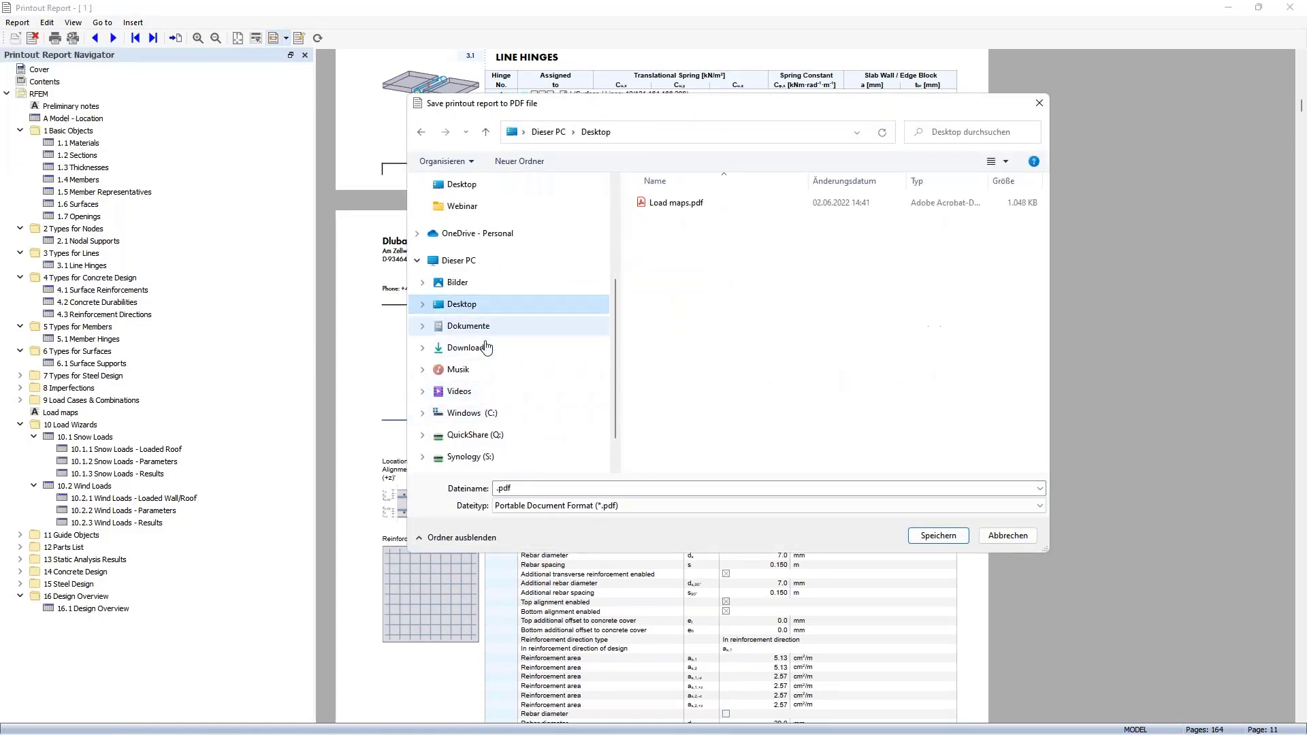
left_click(554, 484)
type("P")
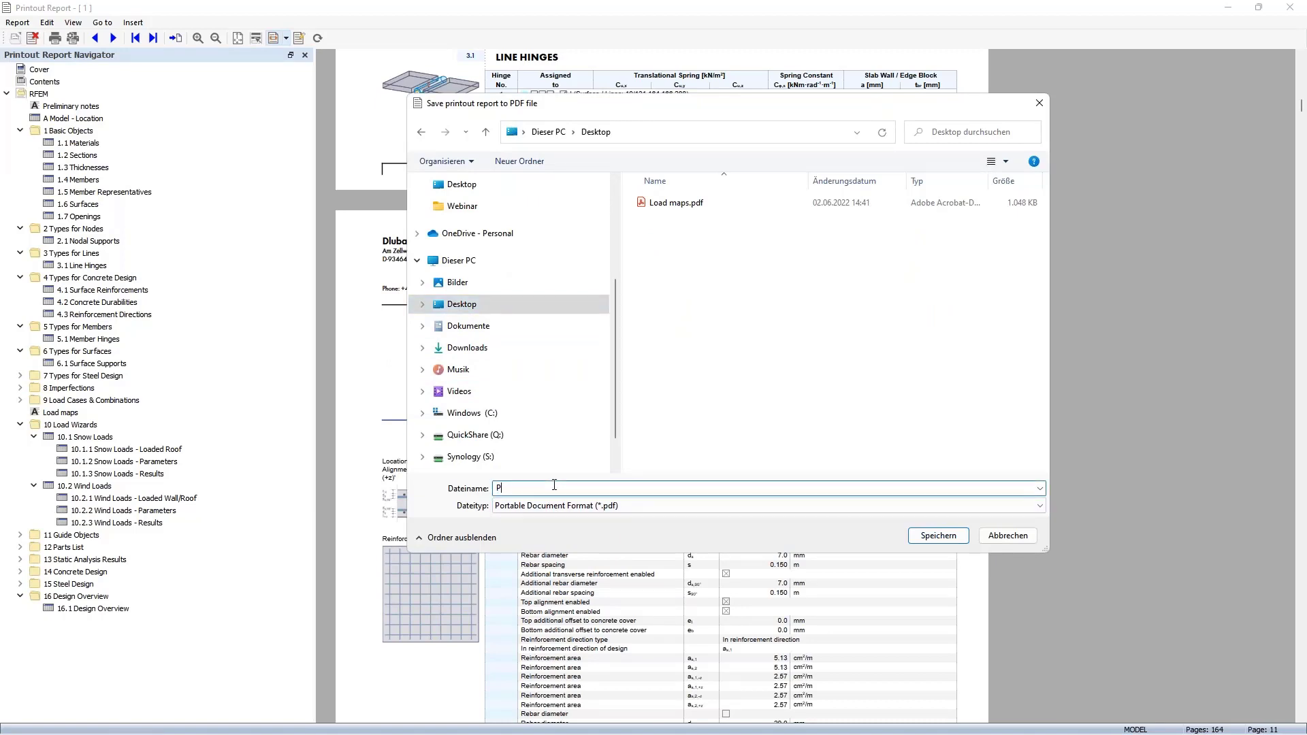
type("R")
left_click(937, 536)
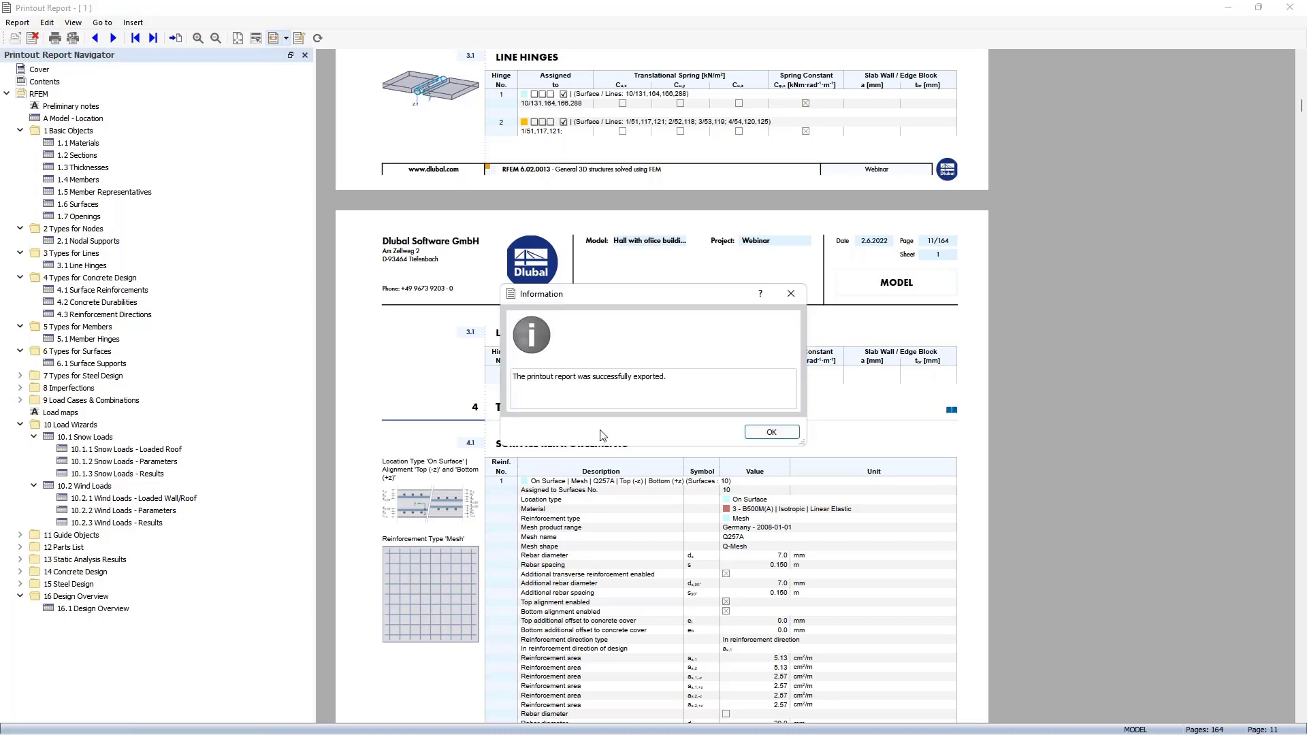
left_click(757, 429)
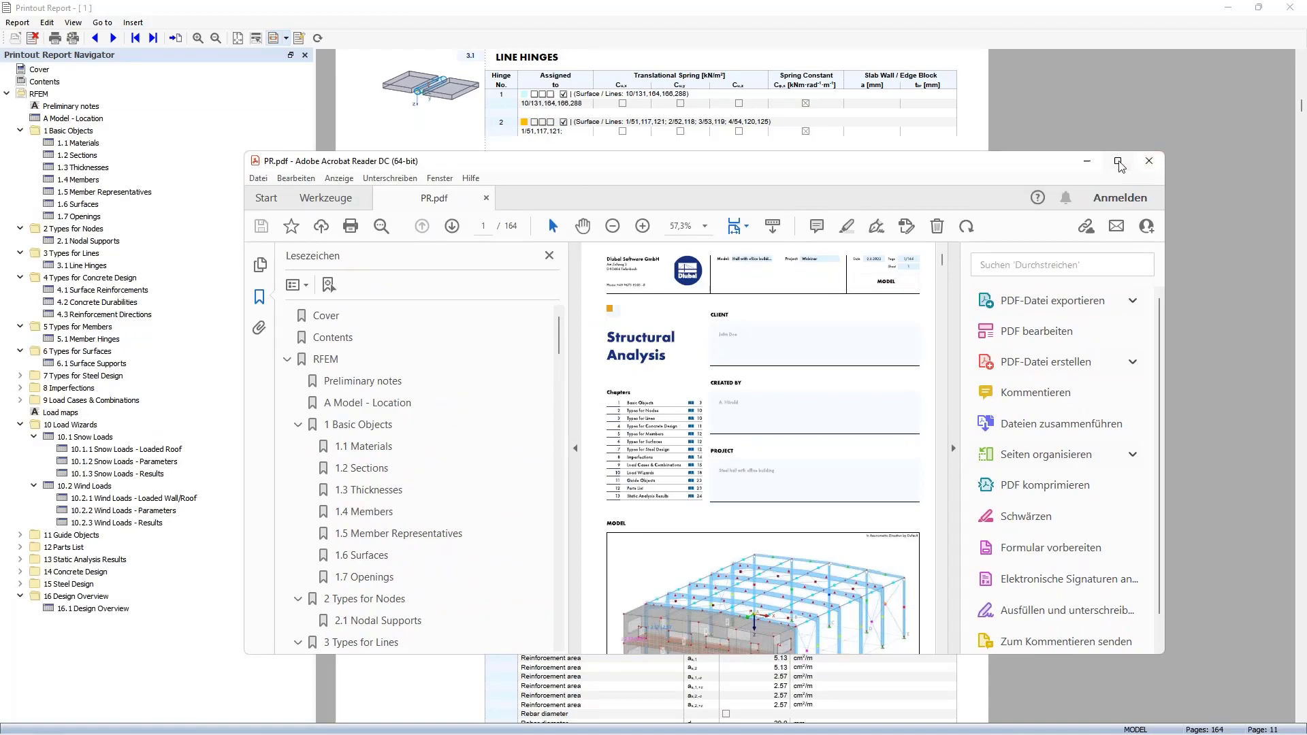
Maximize the exported PR.pdf and look through its cover page, model image, contents and preliminary notes
left_click(1119, 162)
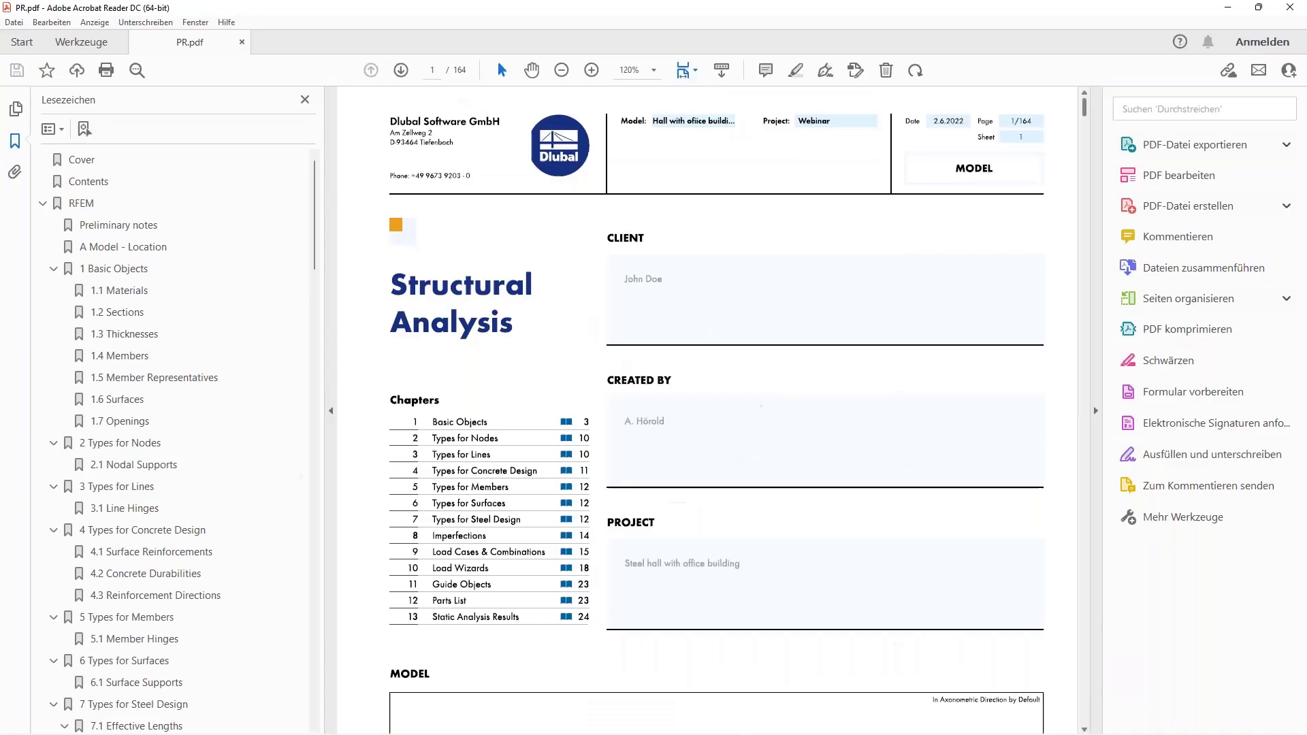
scroll(648, 443, "down", 5)
scroll(648, 442, "down", 10)
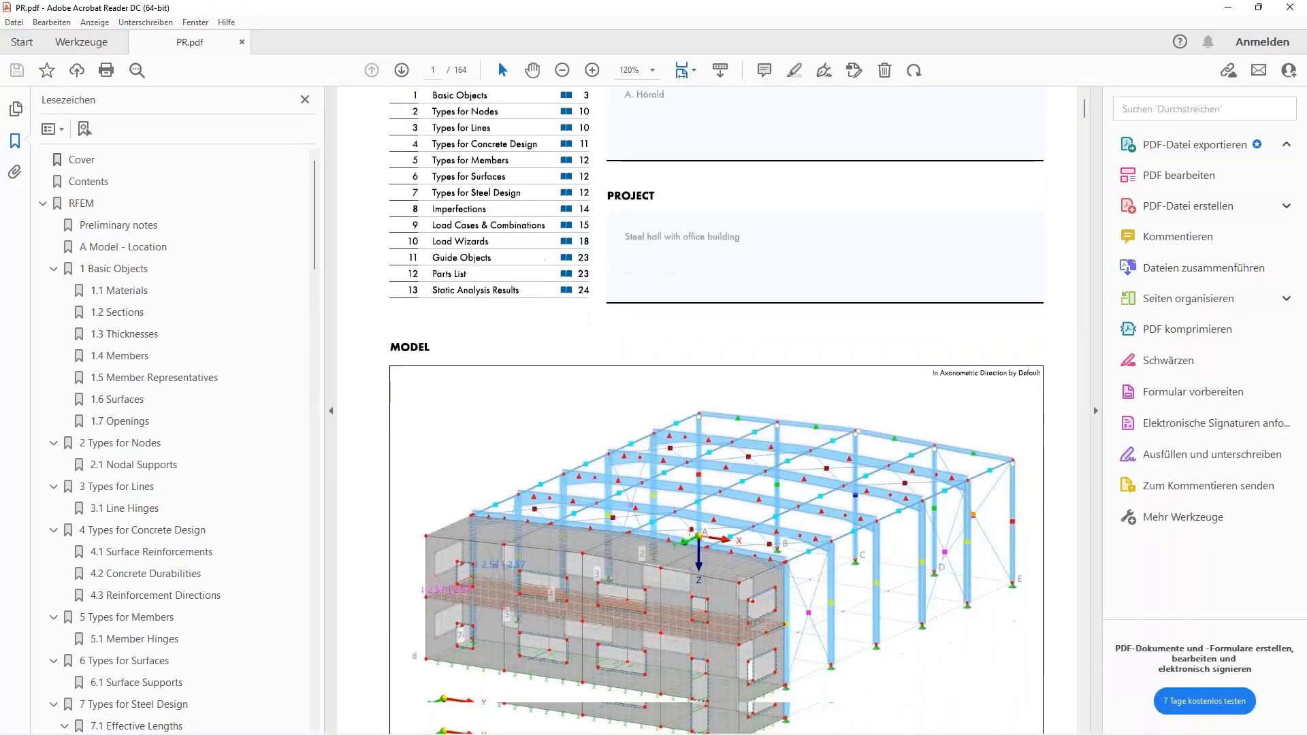
scroll(648, 442, "down", 12)
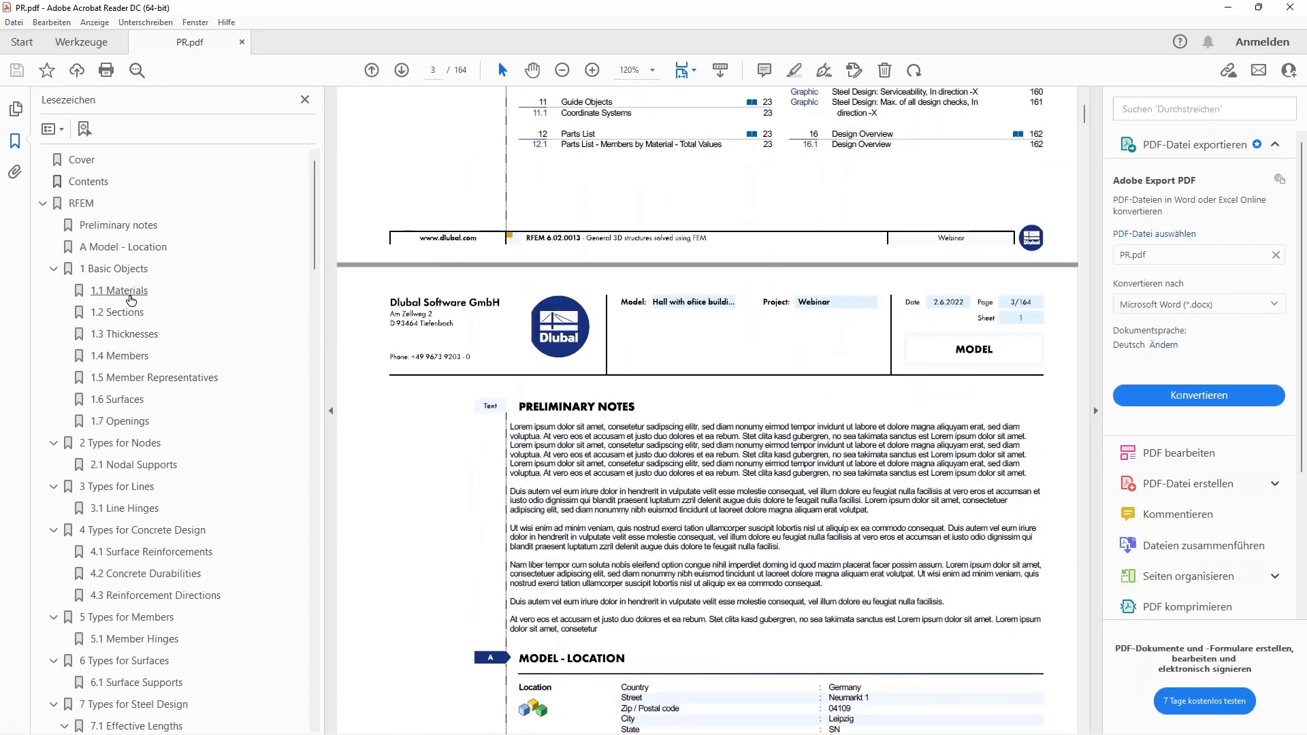
Browse the PDF by bookmark: Materials, Types for Lines, Imperfection Cases, Snow Loads - Loaded Roof, and the a_s,req,1,+z (bottom) concrete design graphic
left_click(128, 291)
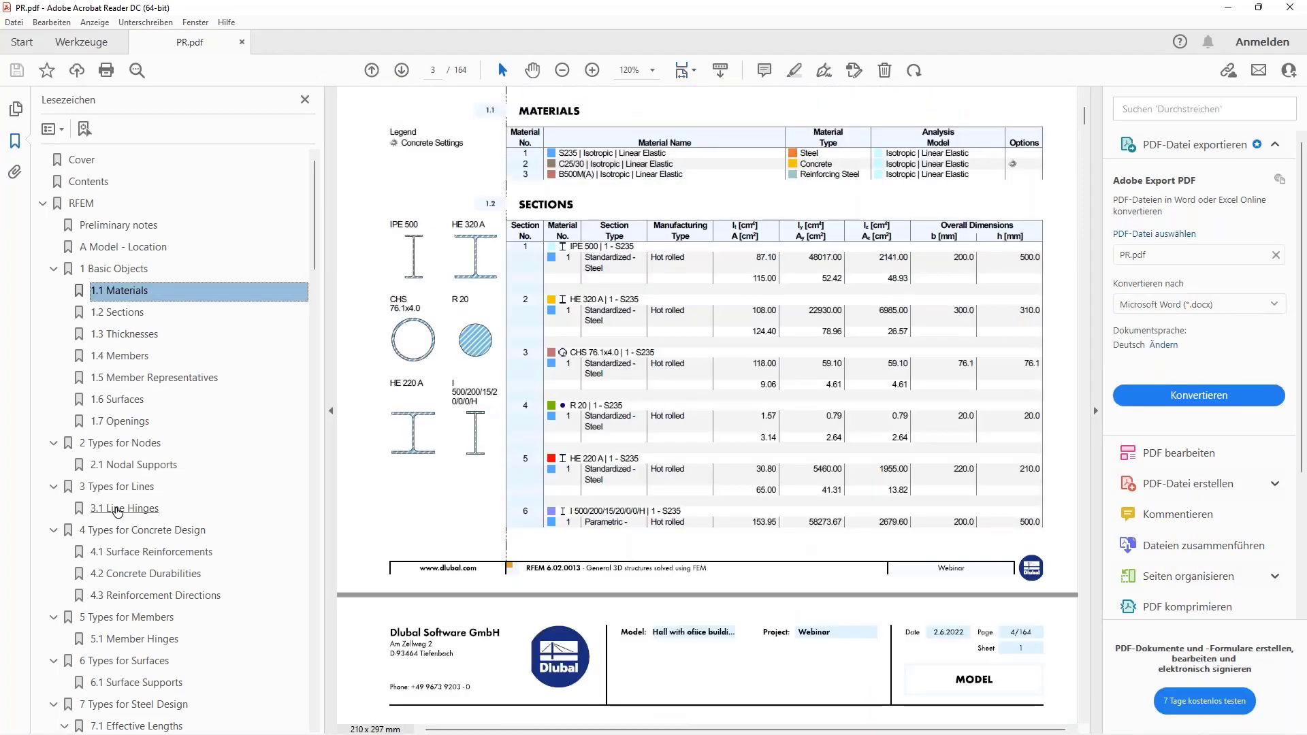
left_click(128, 488)
scroll(128, 491, "down", 6)
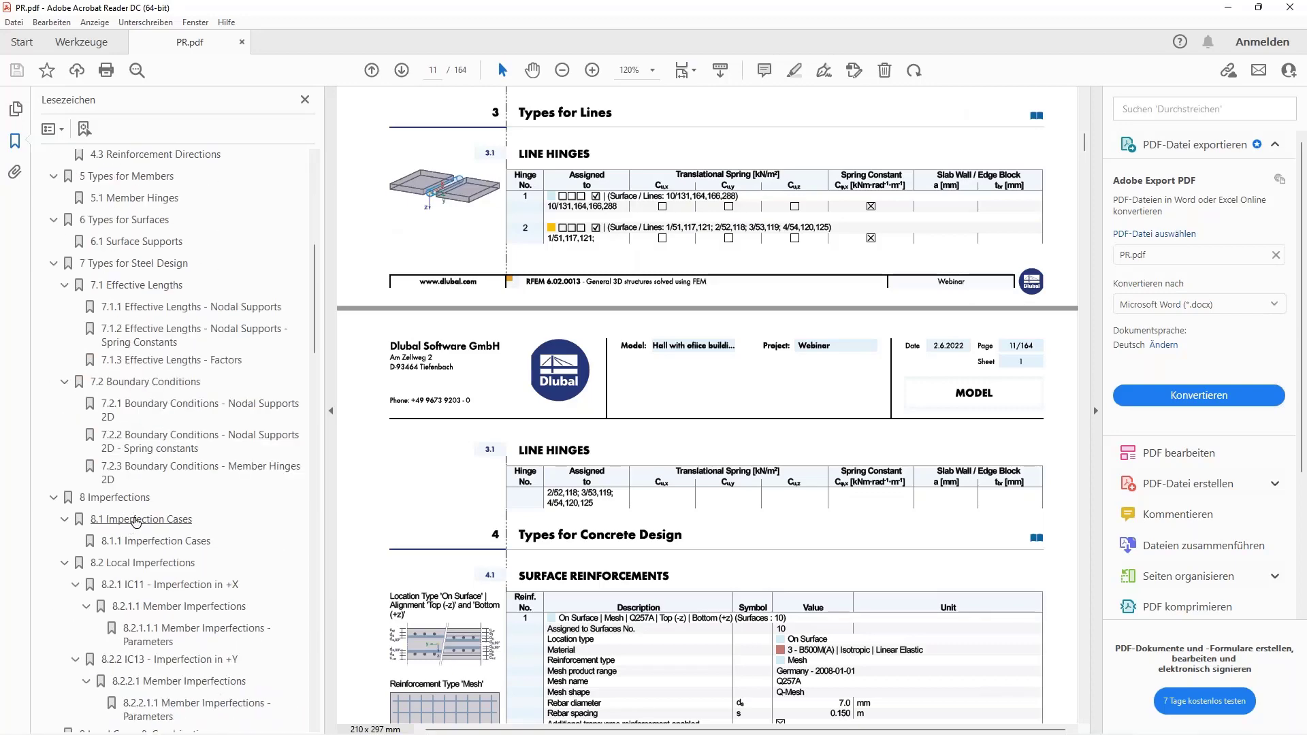
left_click(133, 521)
scroll(141, 562, "down", 7)
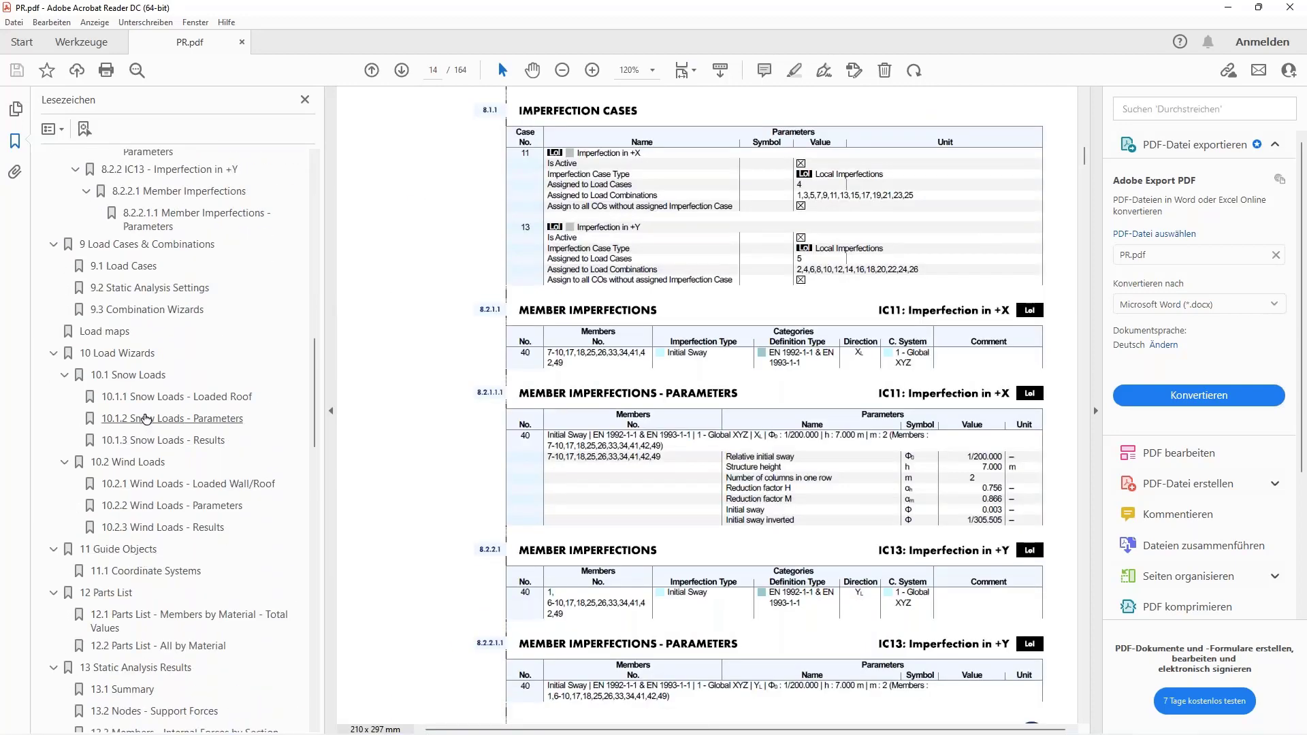
left_click(153, 397)
scroll(153, 592, "down", 15)
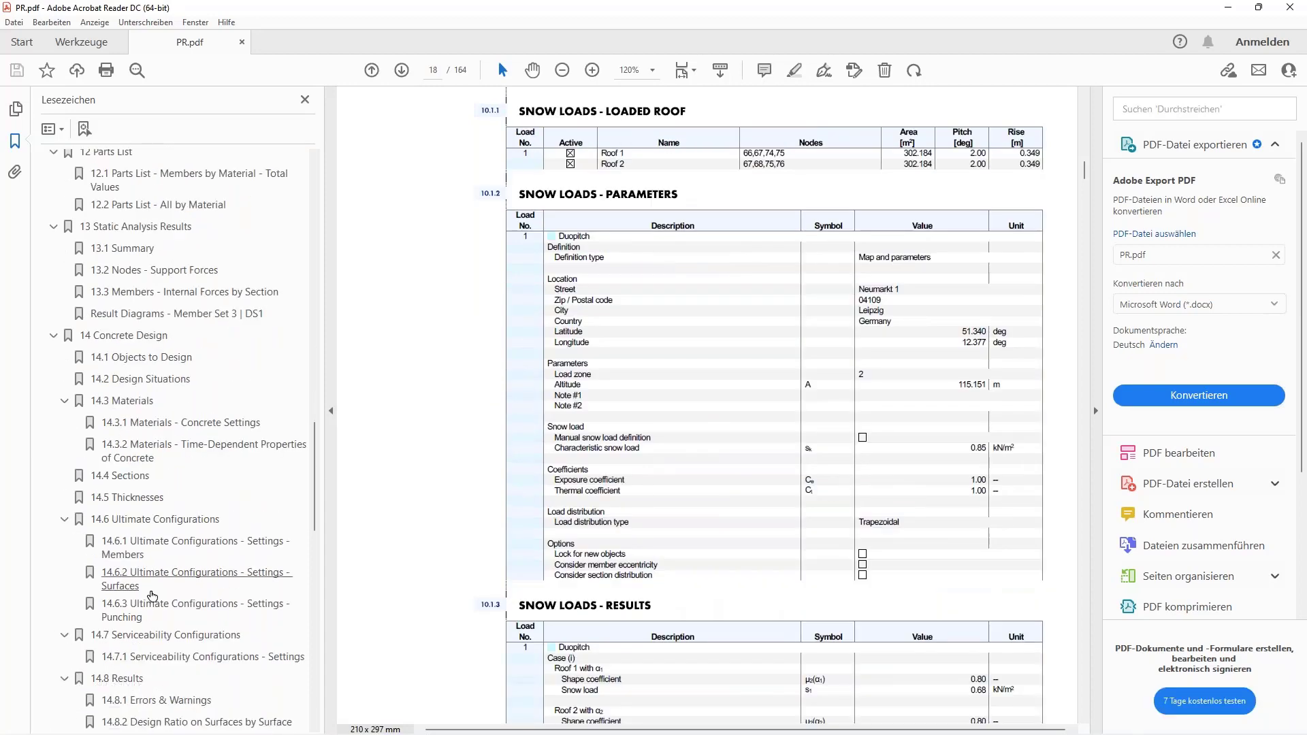
left_click(143, 490)
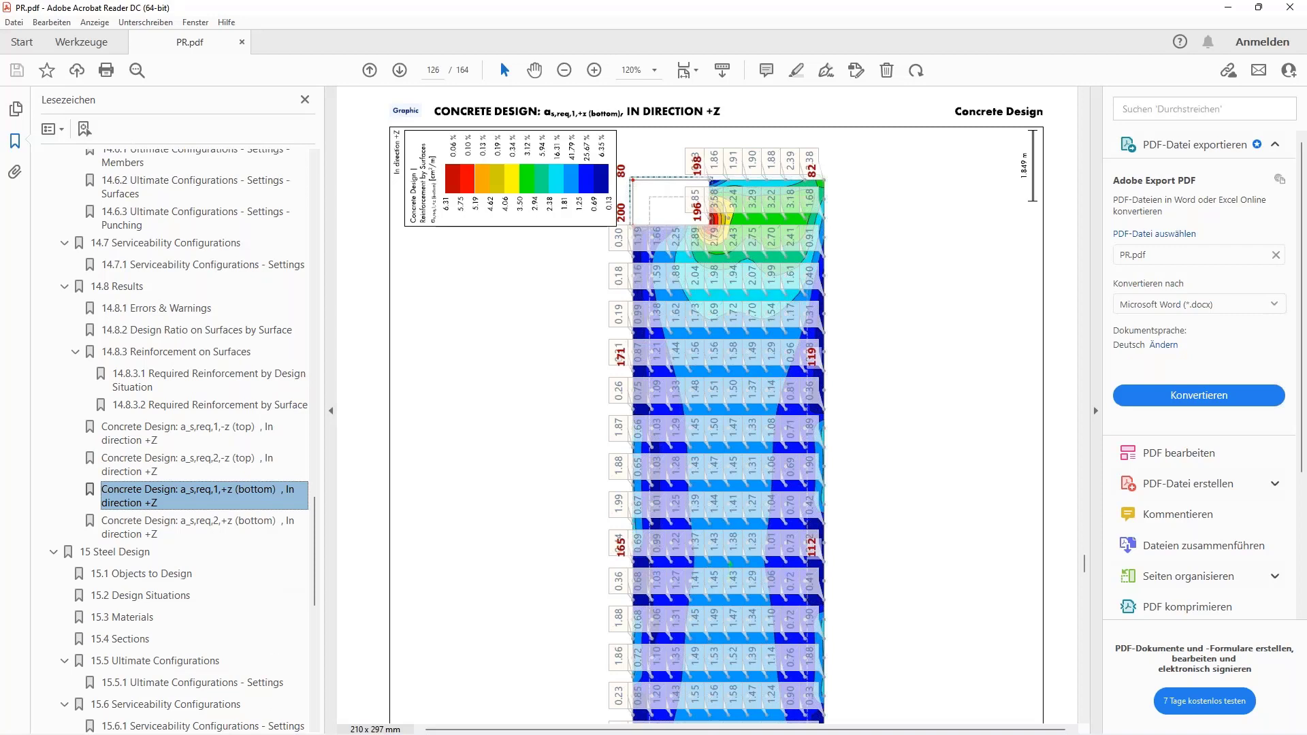
Switch to the browser, open the Free Full Trial Version page on dlubal.com and look over the available trial programs
key("alt+Tab")
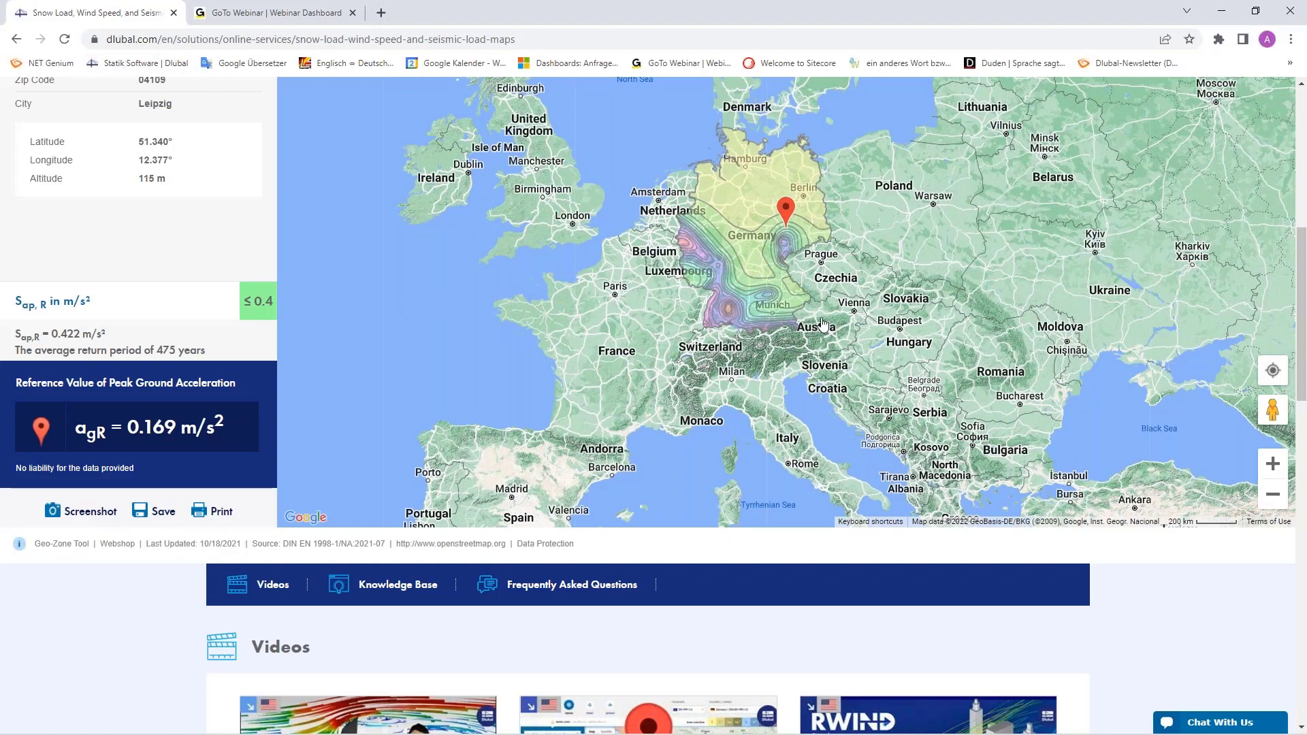
key("F5")
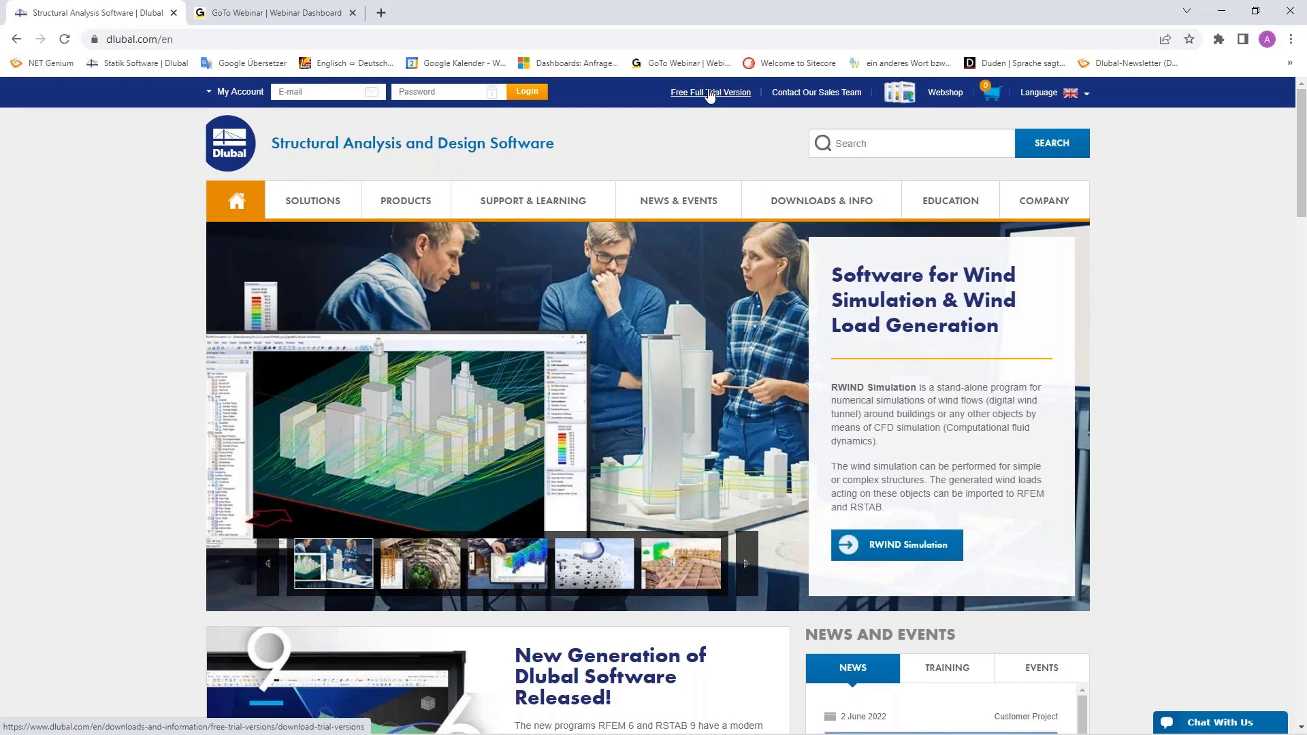
left_click(710, 94)
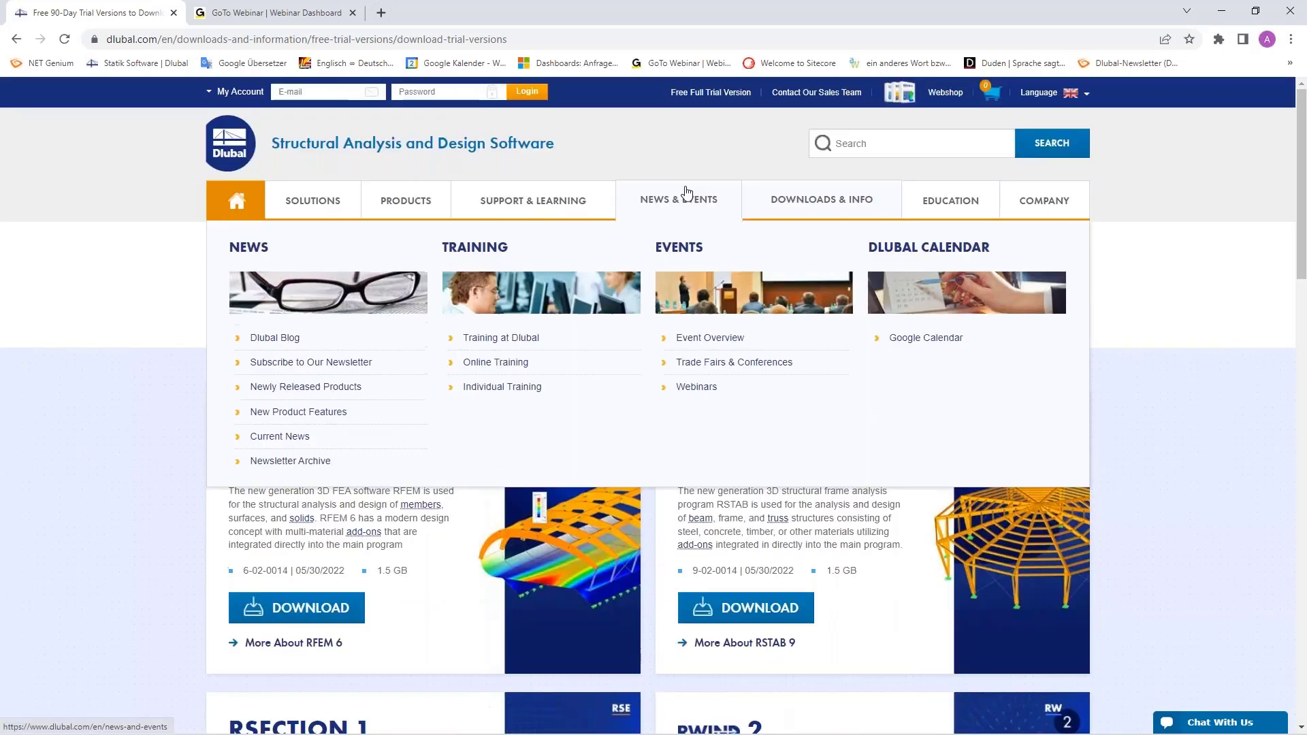
scroll(82, 492, "down", 1)
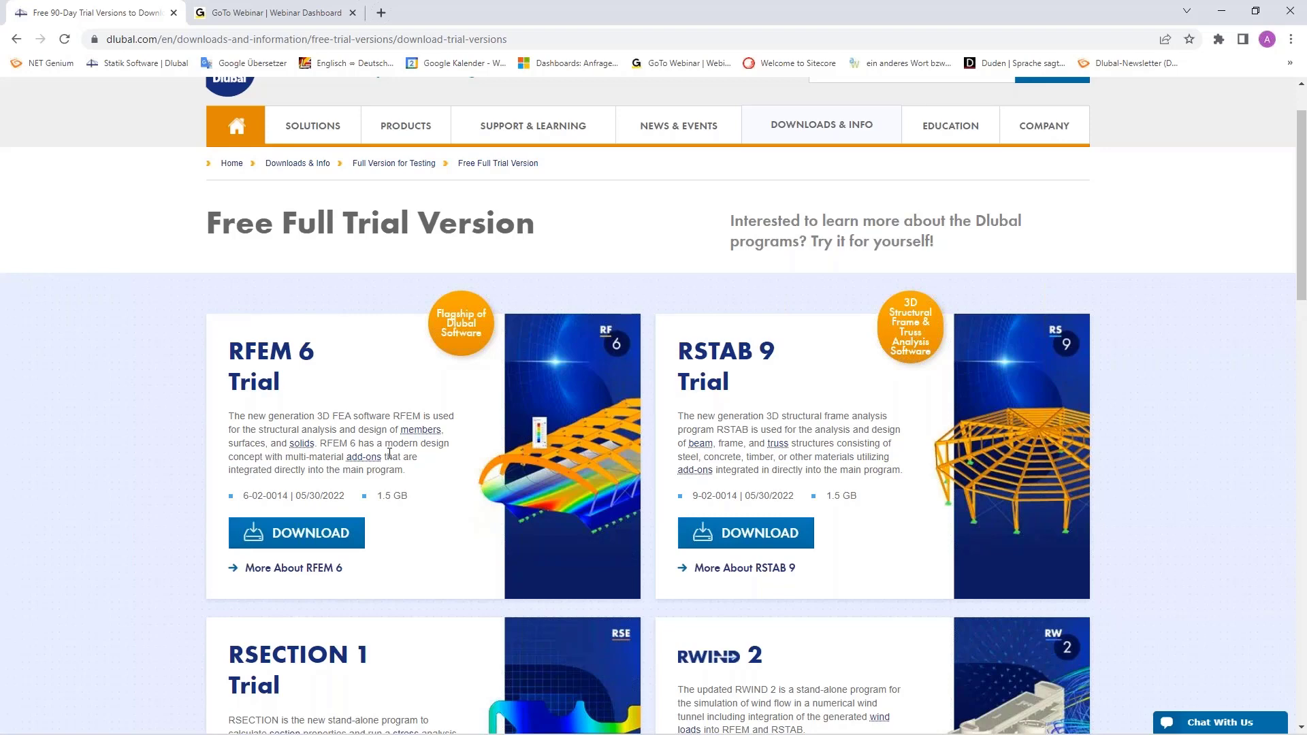
scroll(389, 454, "down", 2)
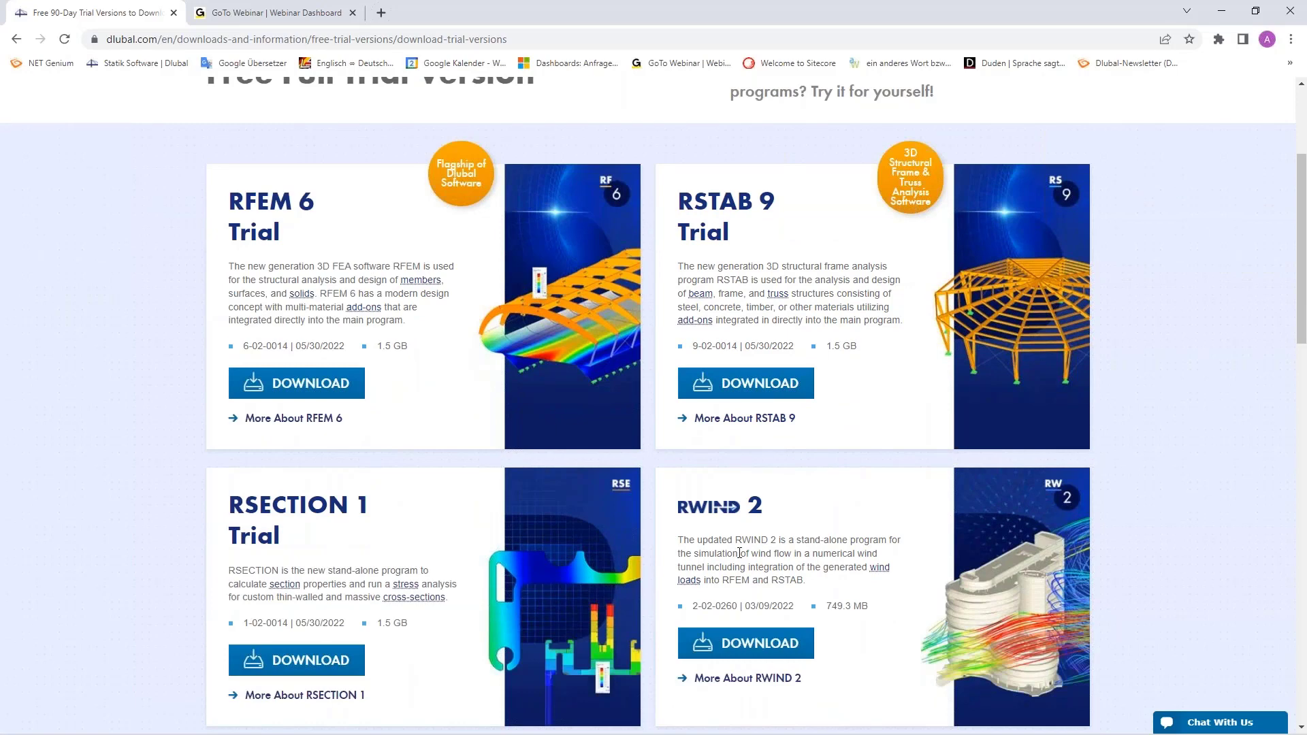
scroll(740, 553, "up", 3)
Open the Dlubal webinars page and look through the upcoming English webinars
mouse_move(671, 204)
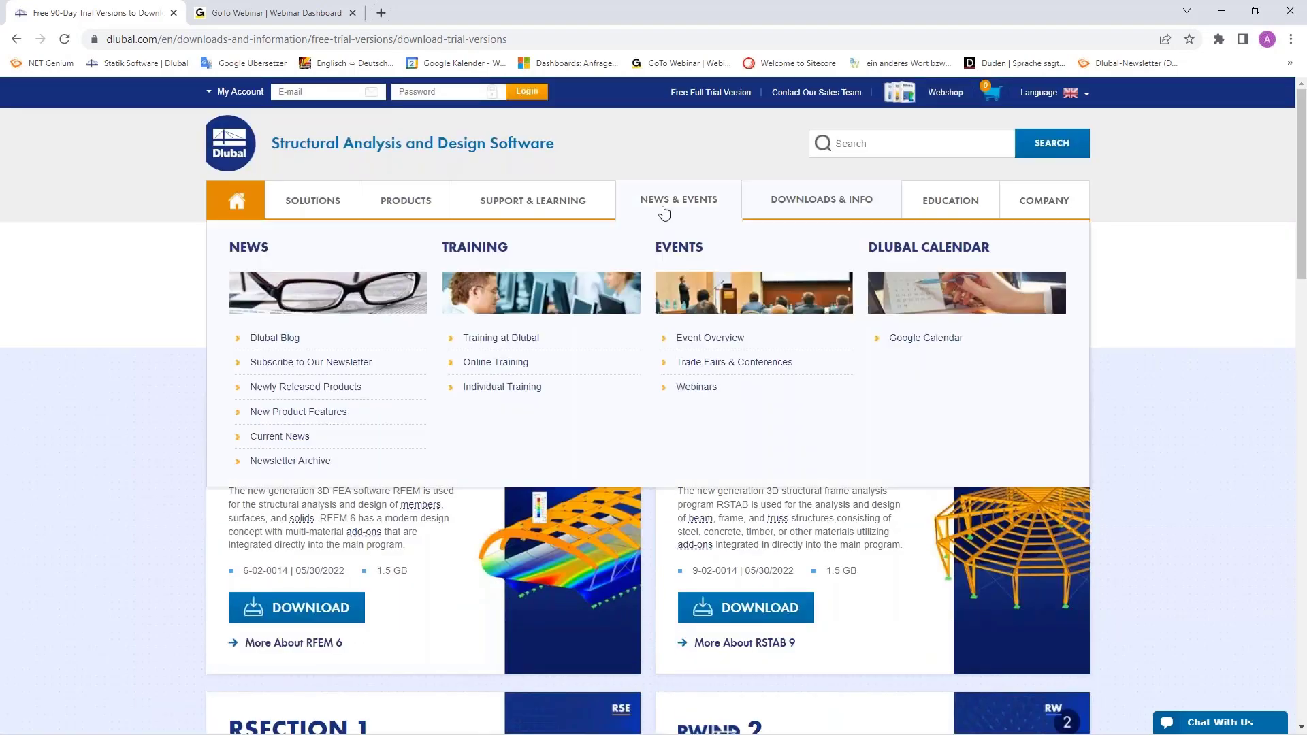
left_click(696, 388)
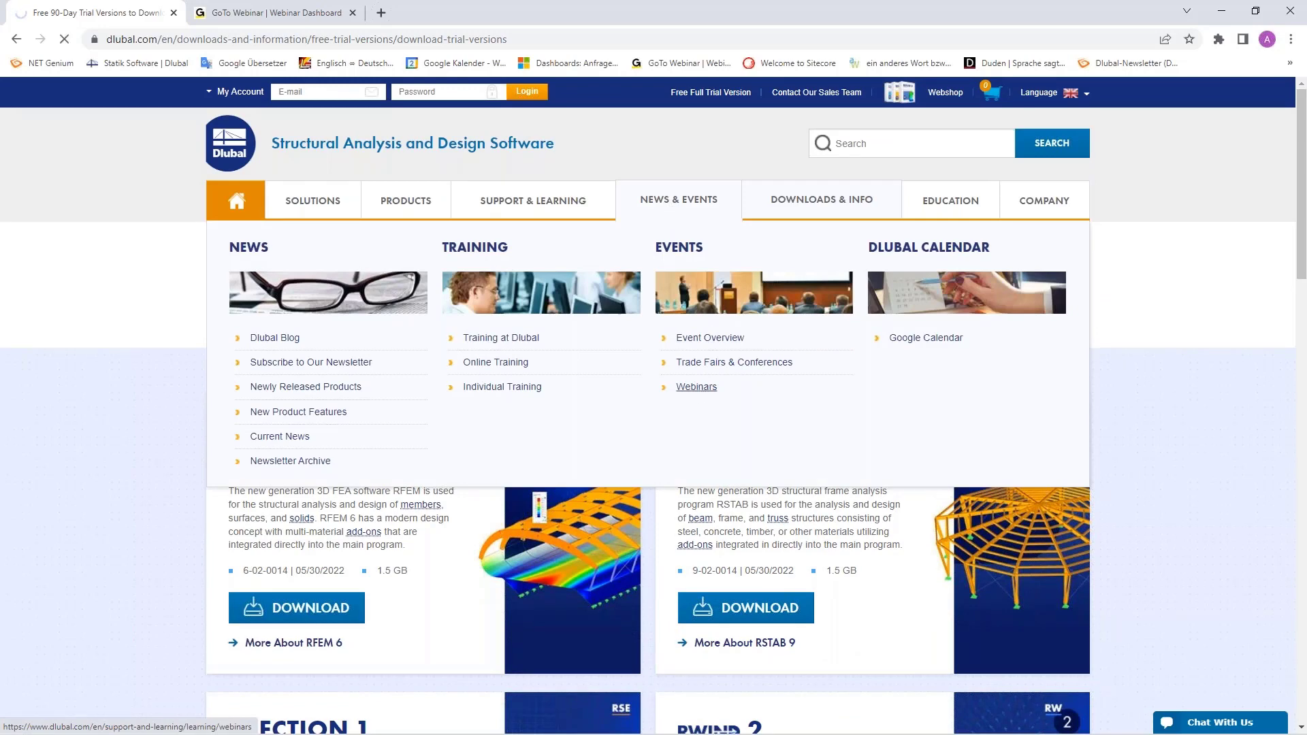
scroll(654, 408, "down", 7)
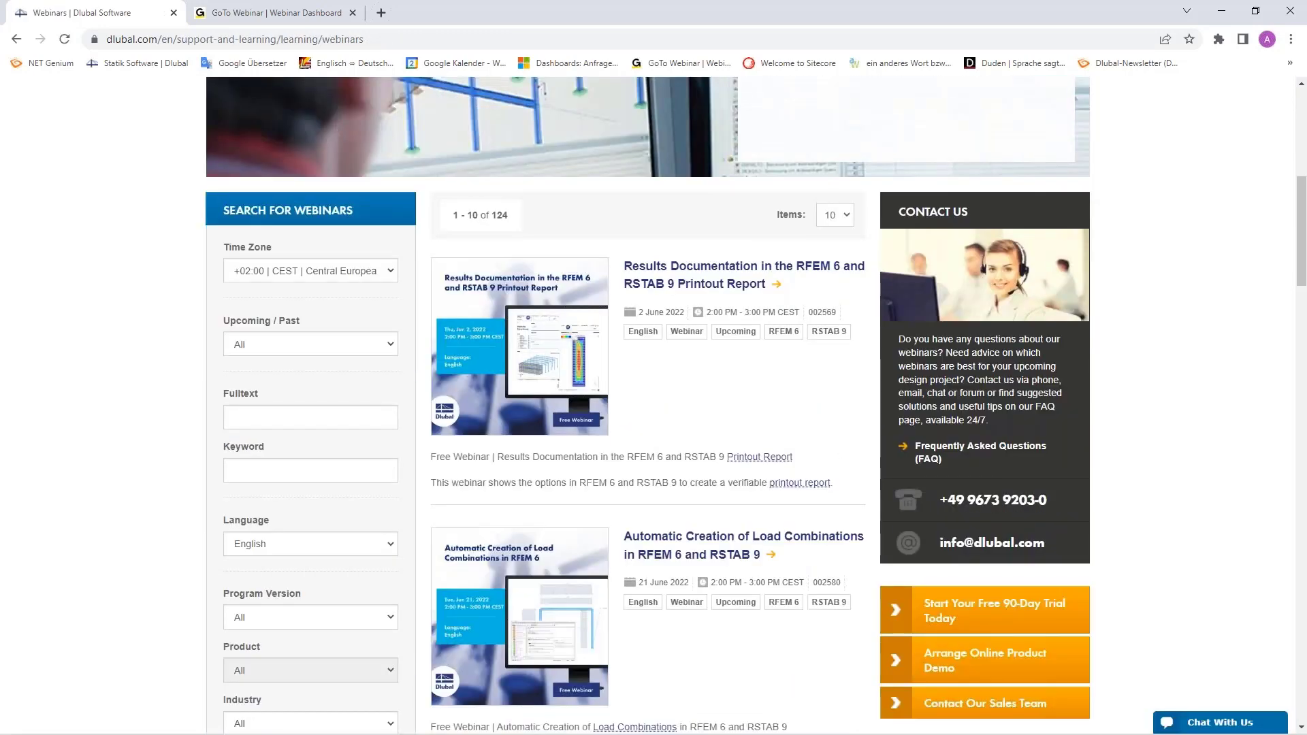
scroll(657, 246, "down", 1)
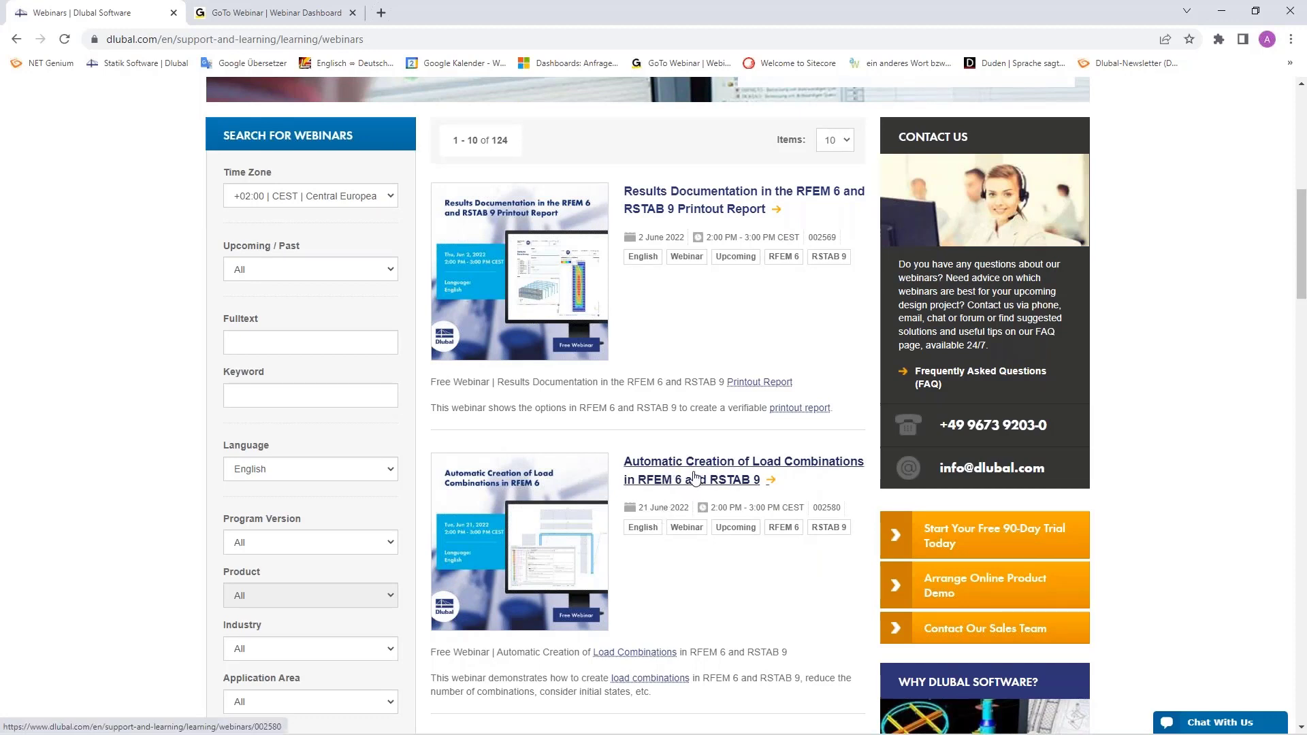
Open the webinar page Results Documentation in the RFEM 6 and RSTAB 9 Printout Report and review its content, downloads and recommended events
left_click(678, 197)
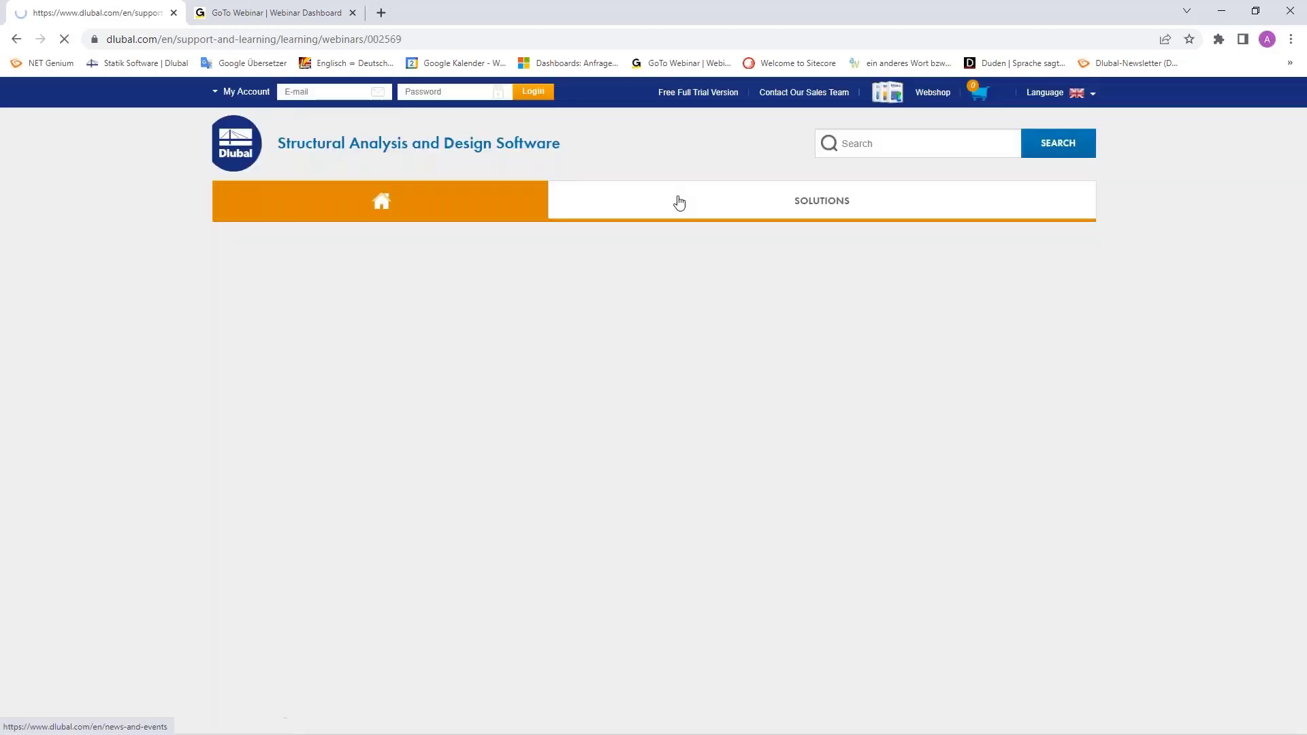
scroll(639, 491, "down", 1)
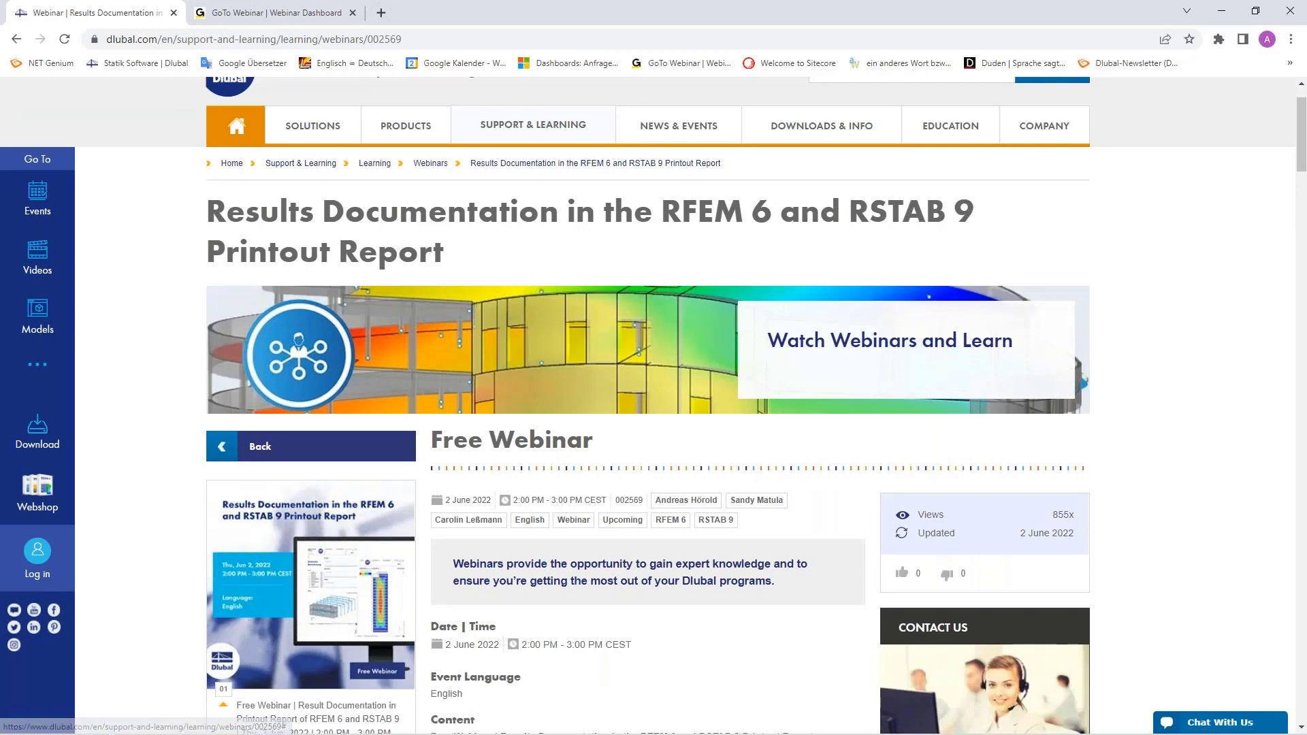
scroll(575, 472, "down", 4)
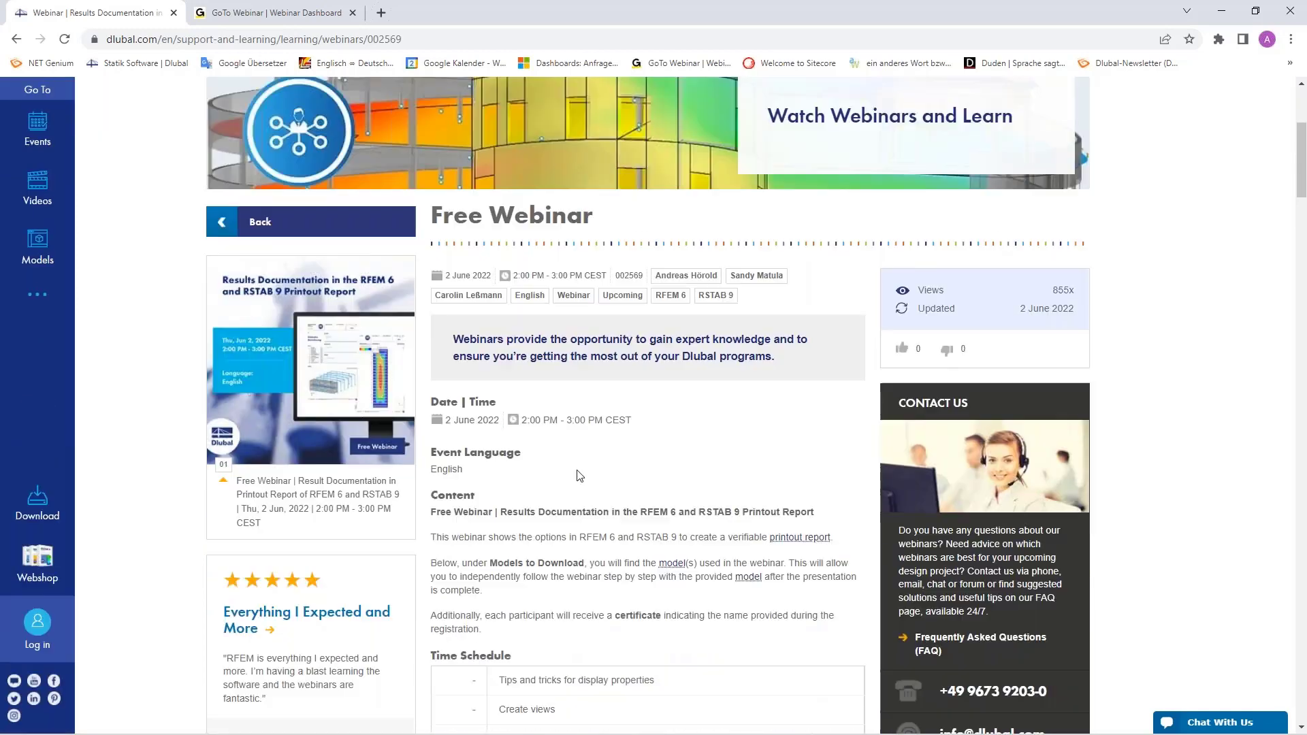
scroll(533, 324, "down", 2)
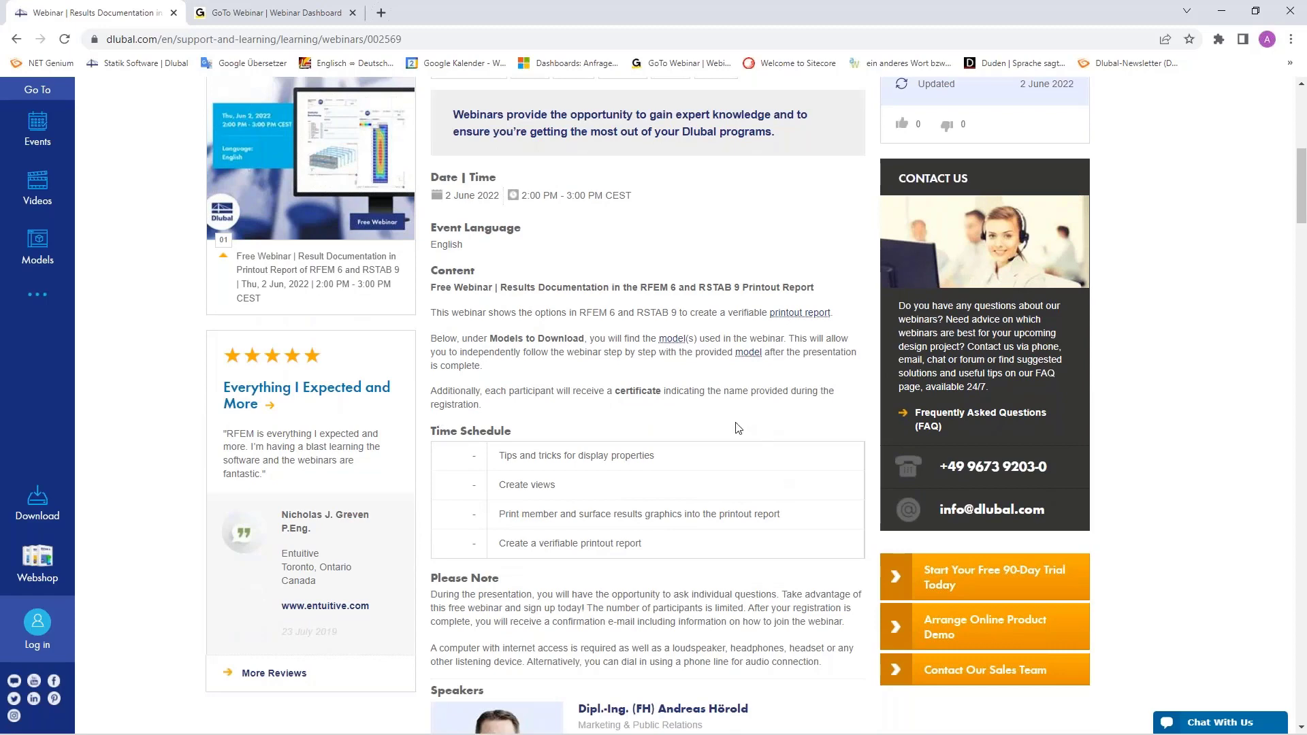
scroll(735, 429, "down", 8)
scroll(460, 317, "down", 4)
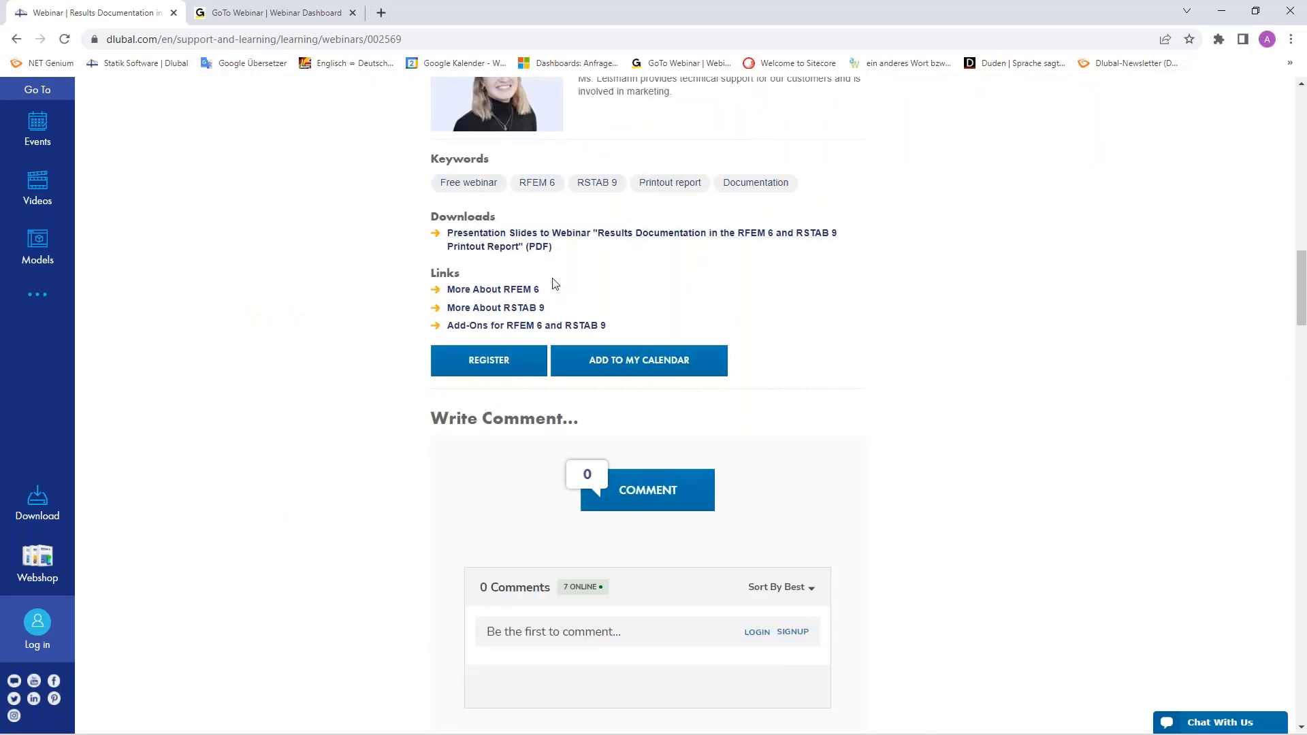
scroll(701, 331, "down", 6)
scroll(704, 337, "down", 11)
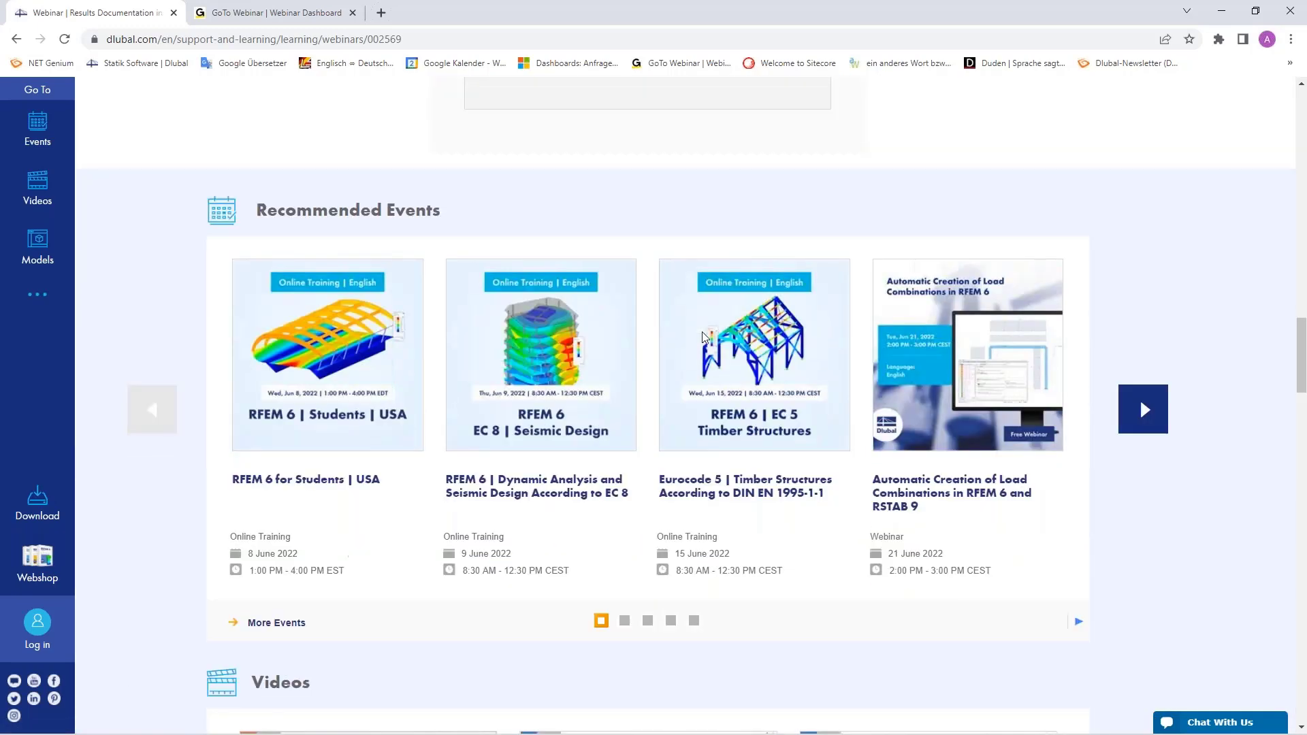